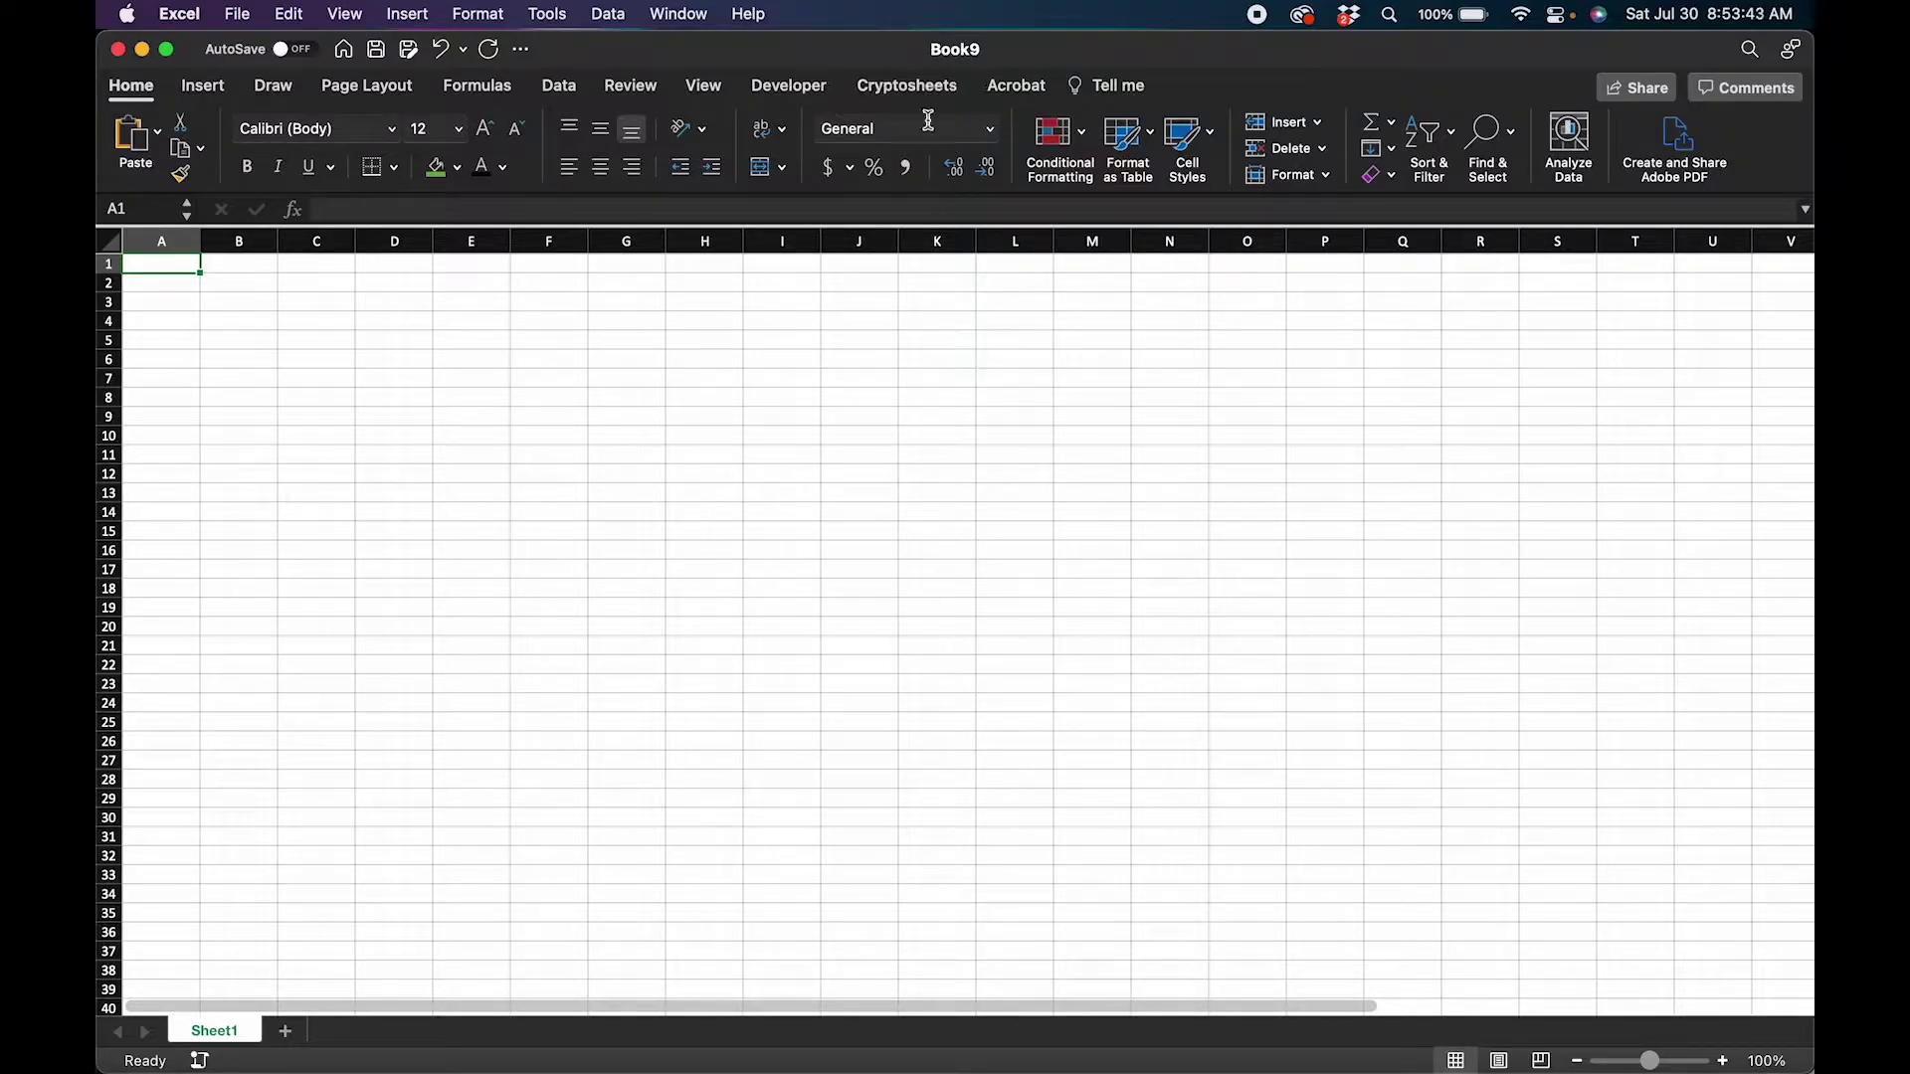
Step: Open the Cryptosheets dashboard pane beside the blank worksheet
click(921, 89)
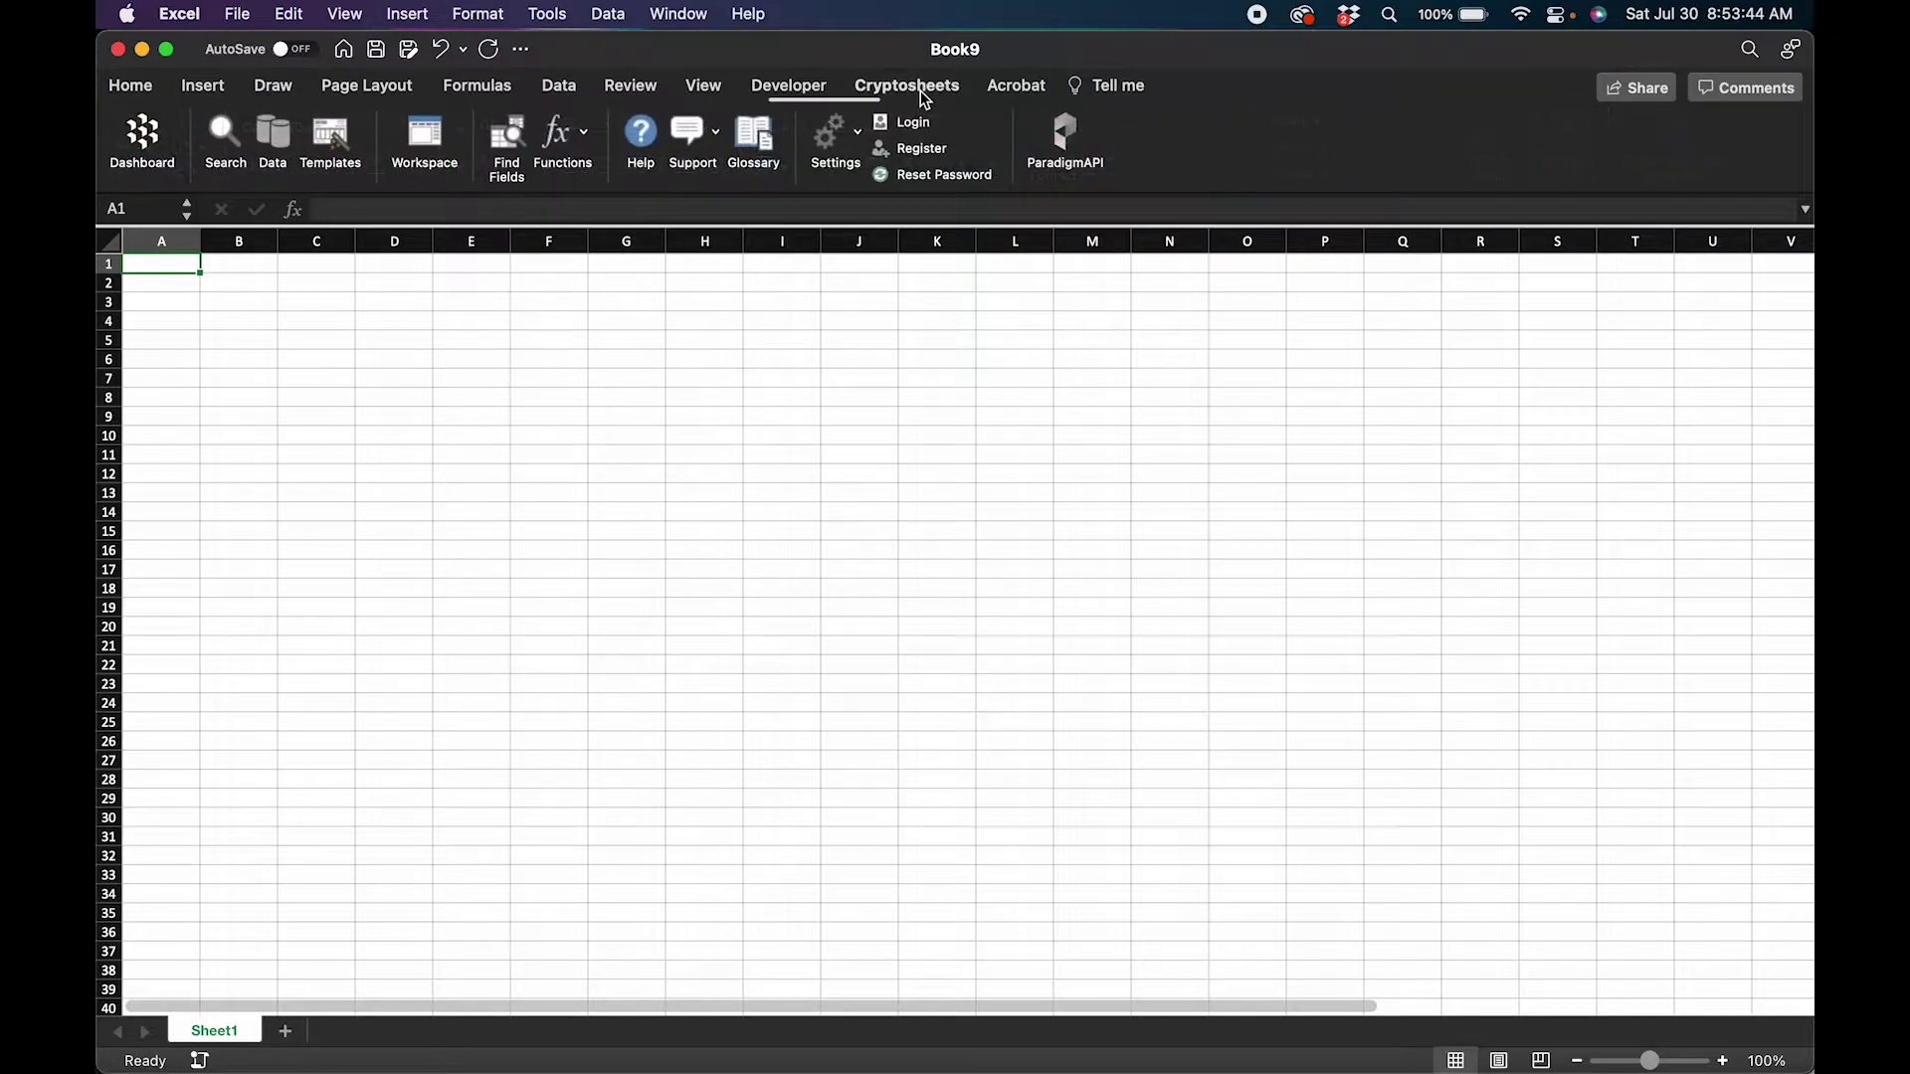
click(144, 137)
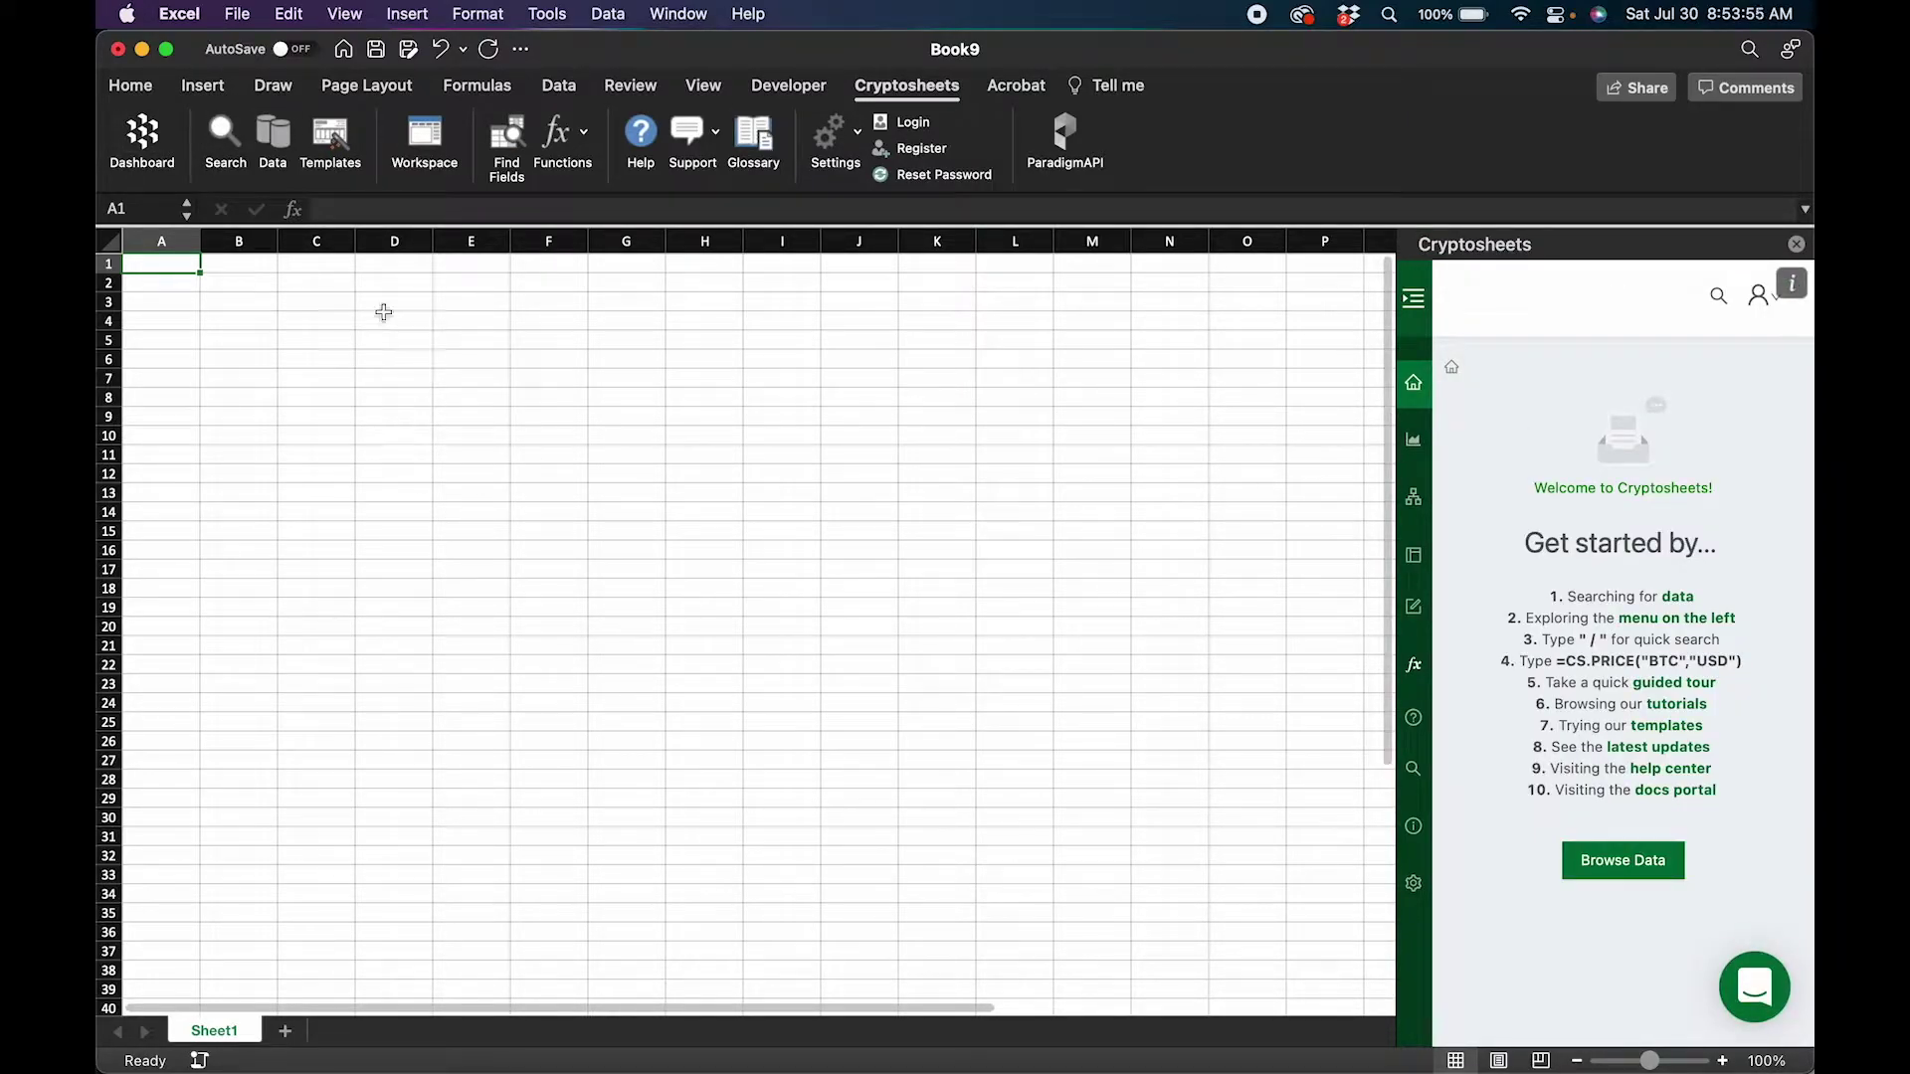
drag(360, 299, 971, 475)
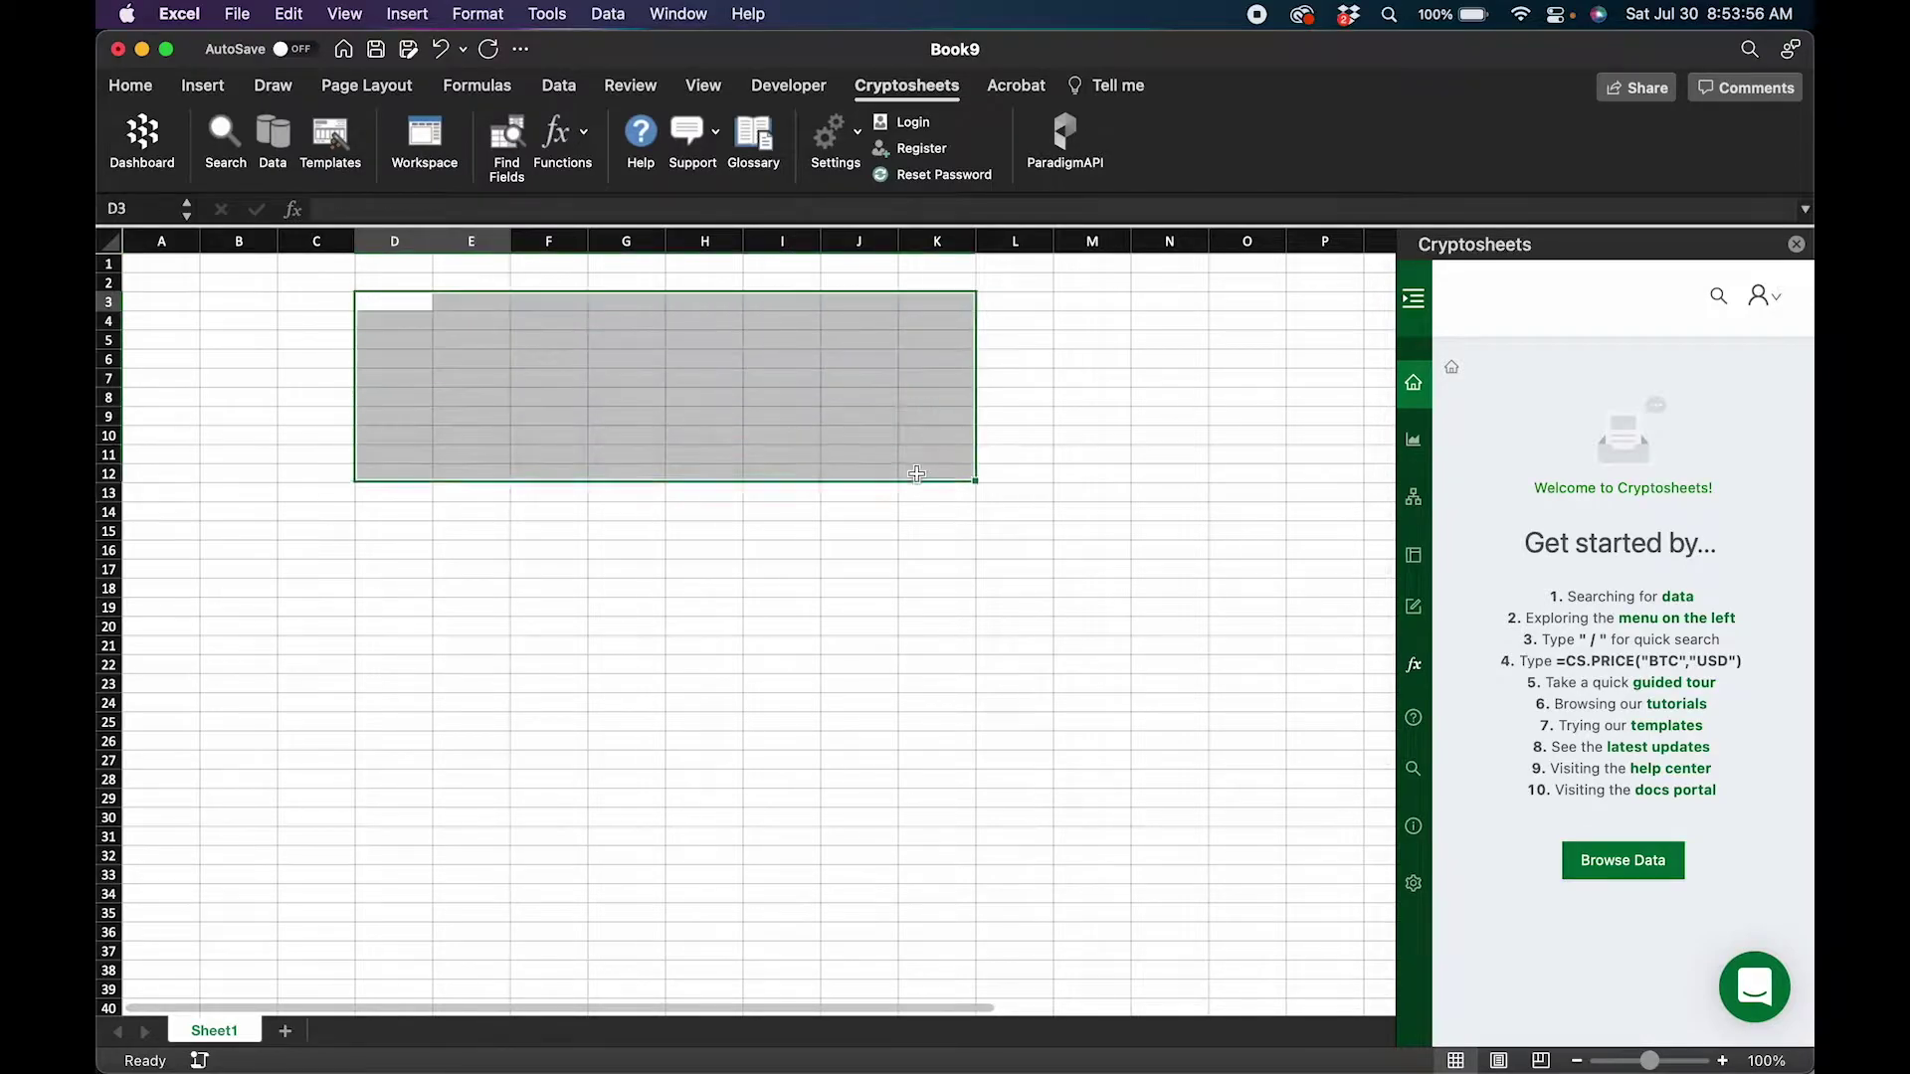
click(468, 322)
drag(367, 307, 647, 438)
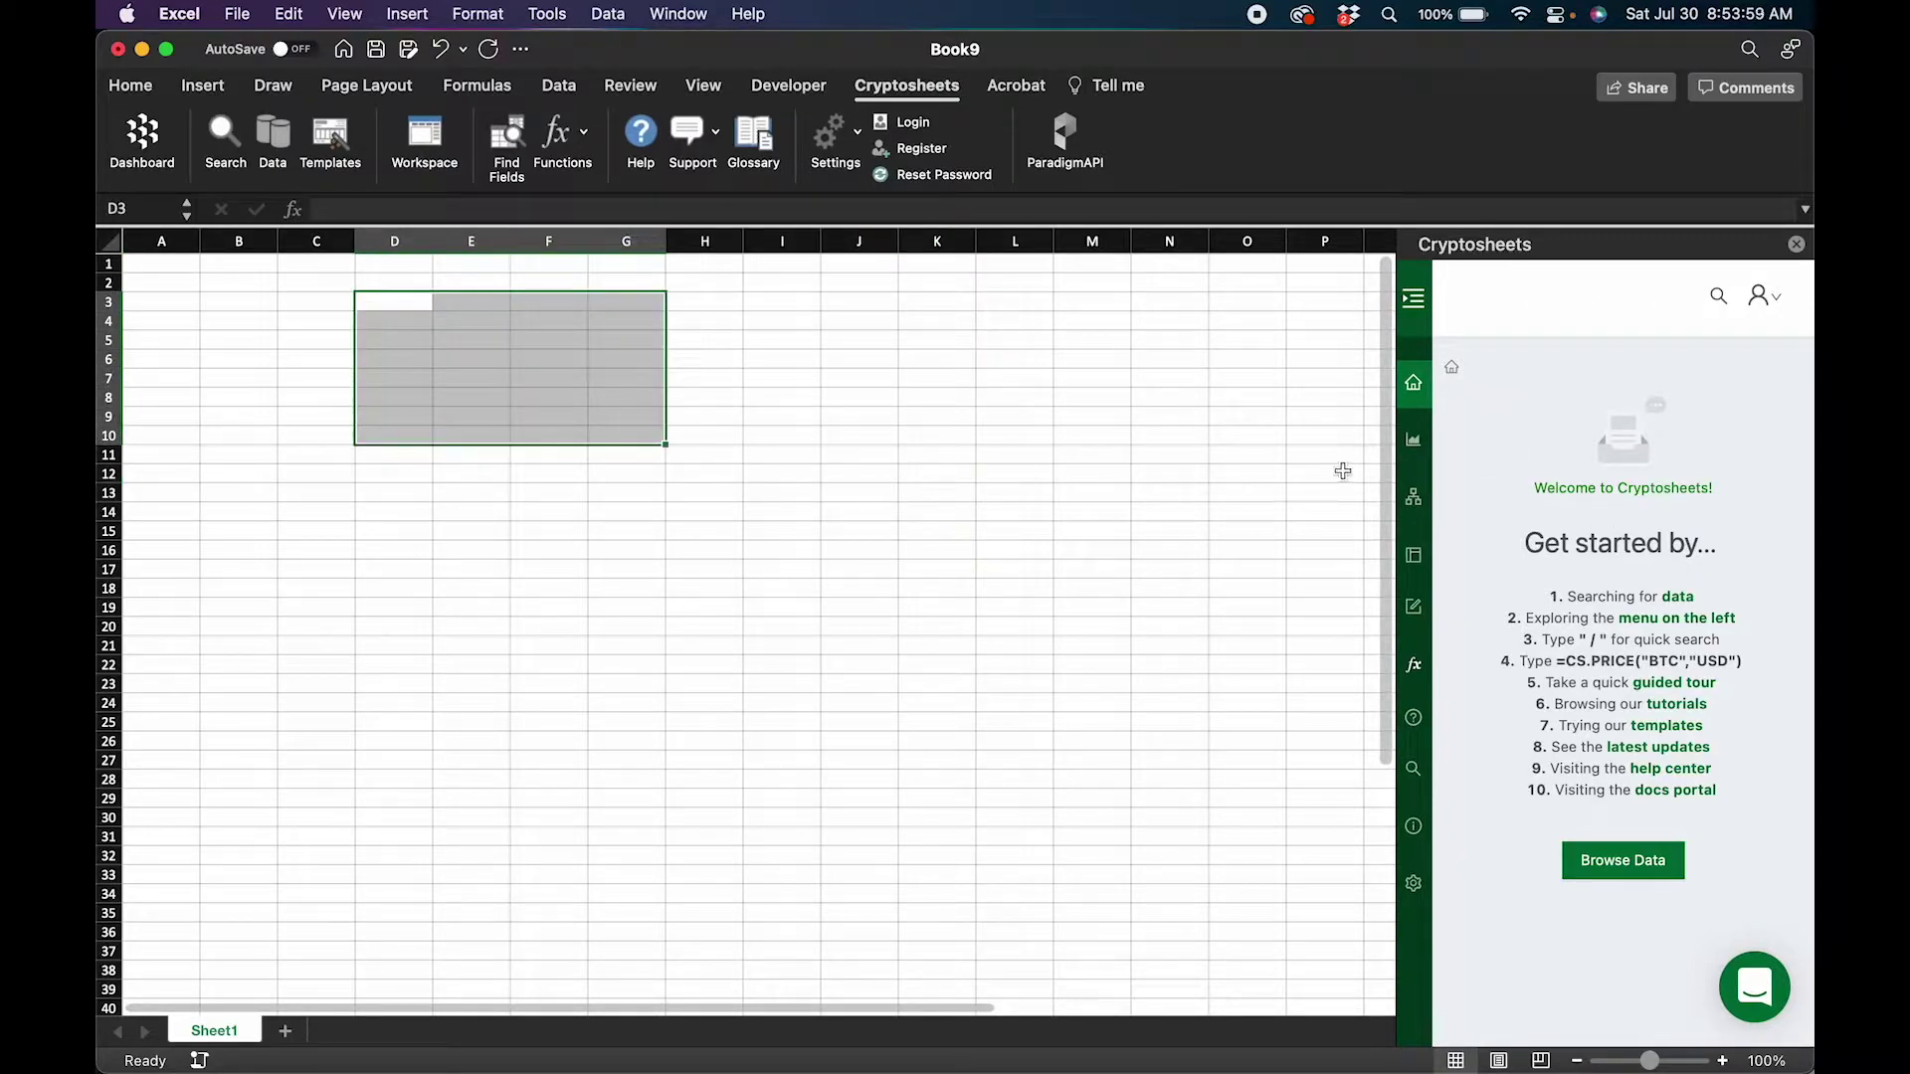
click(1056, 435)
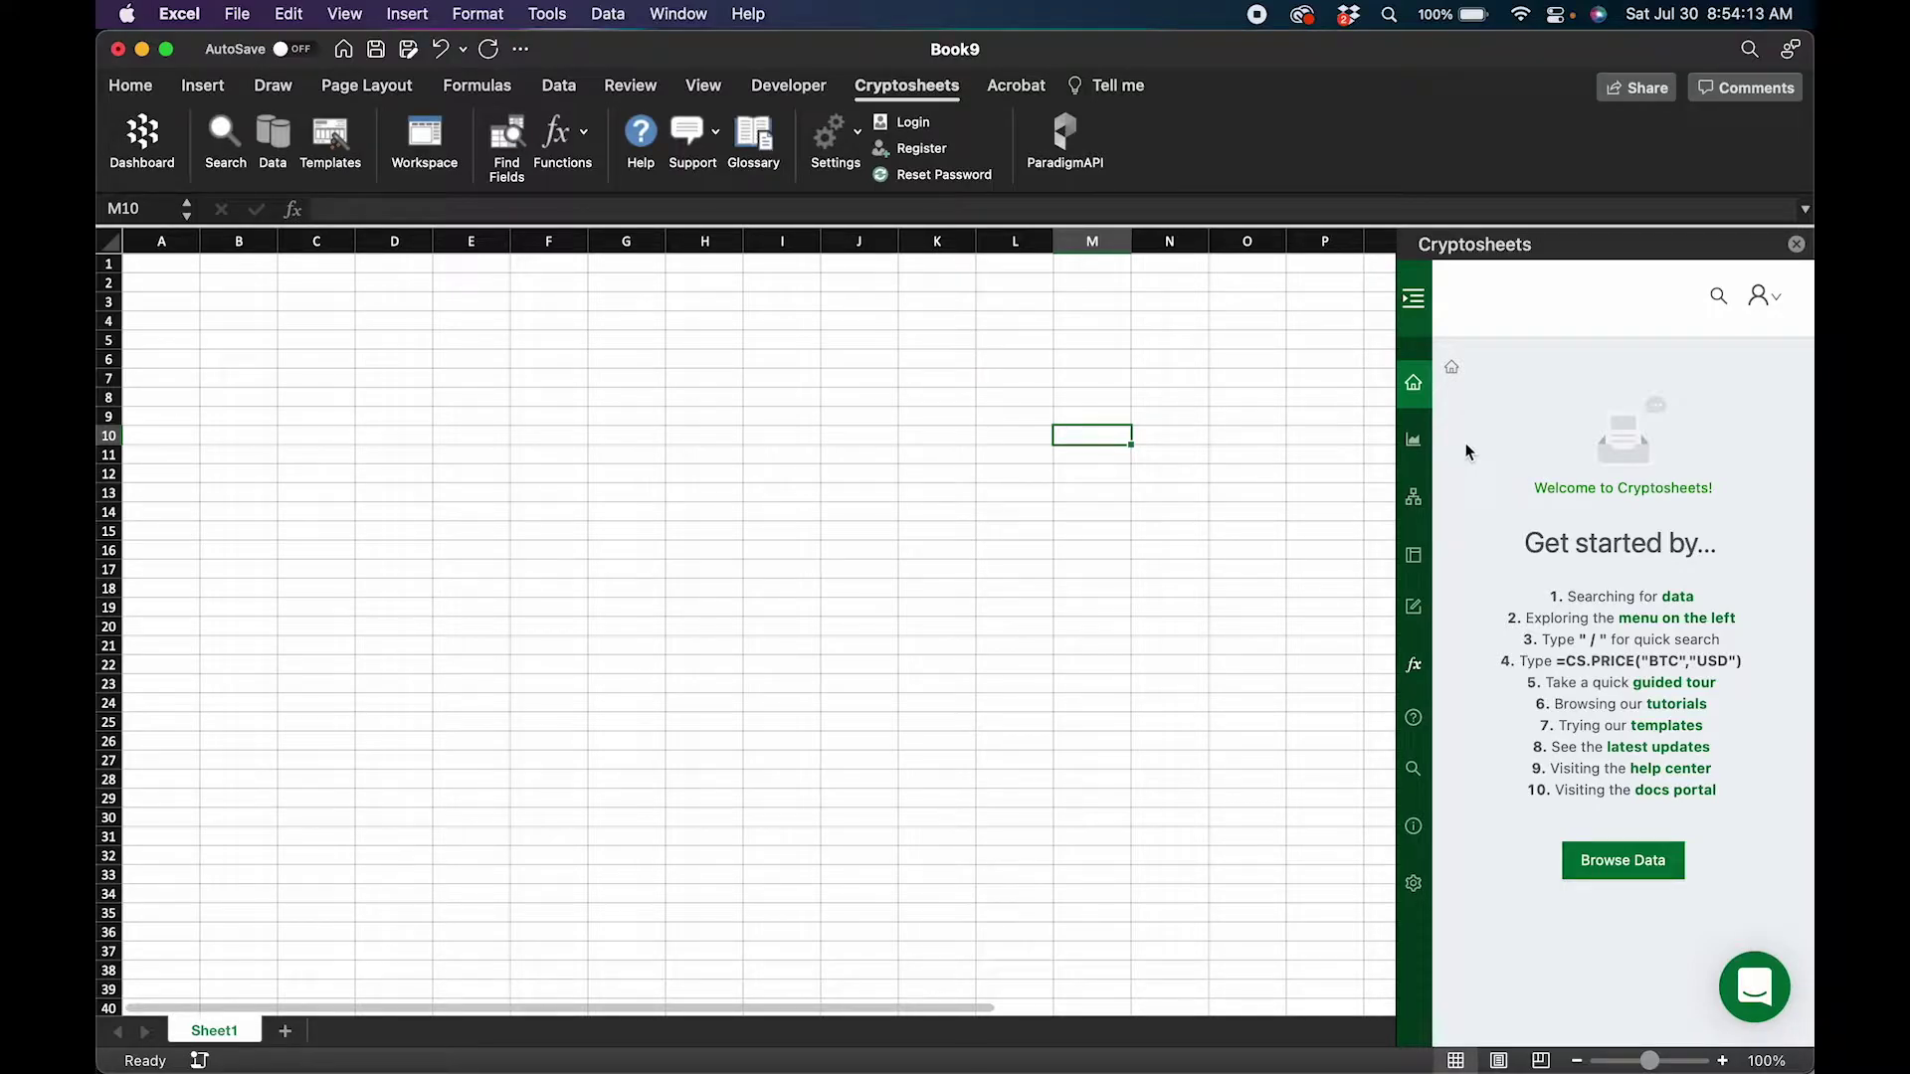
Step: Browse the Cryptosheets data catalogue's templates and open the GVOL Lite Risk Analyzer template page
click(1413, 445)
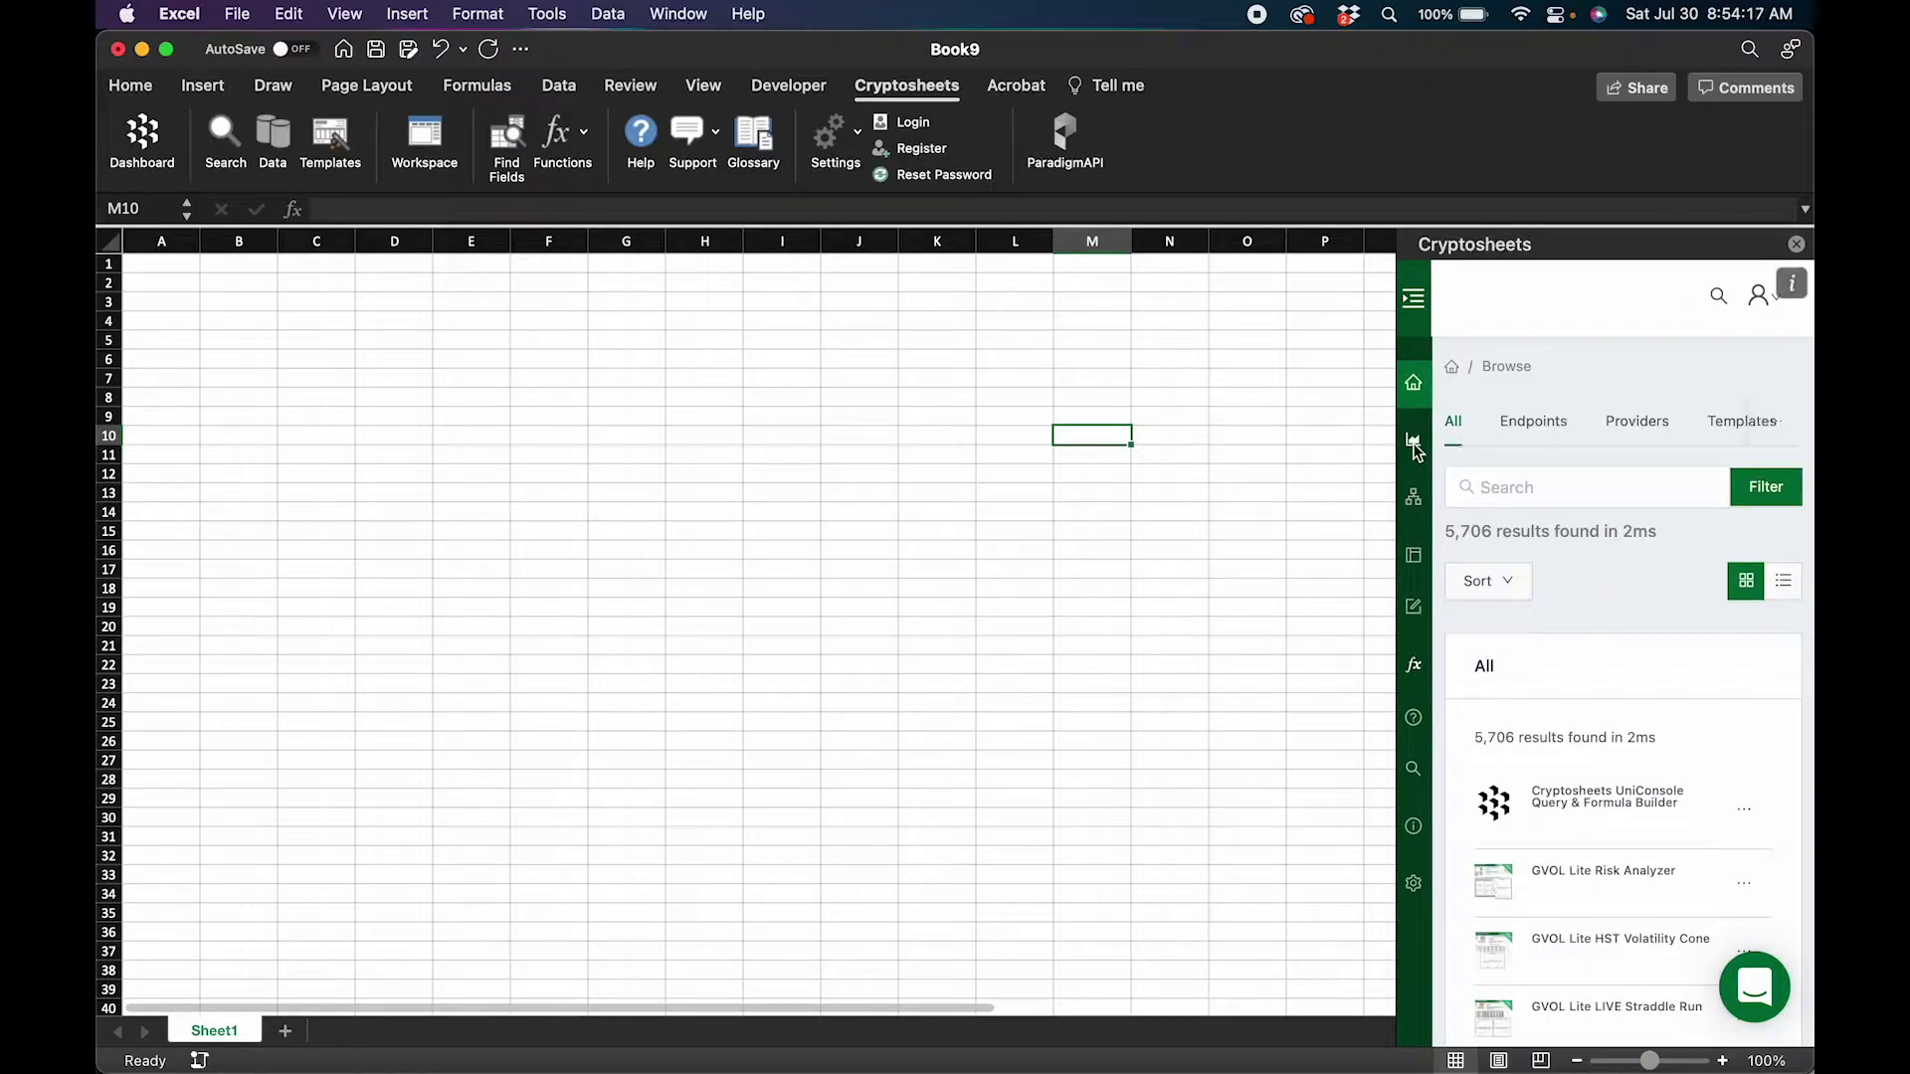
click(1714, 437)
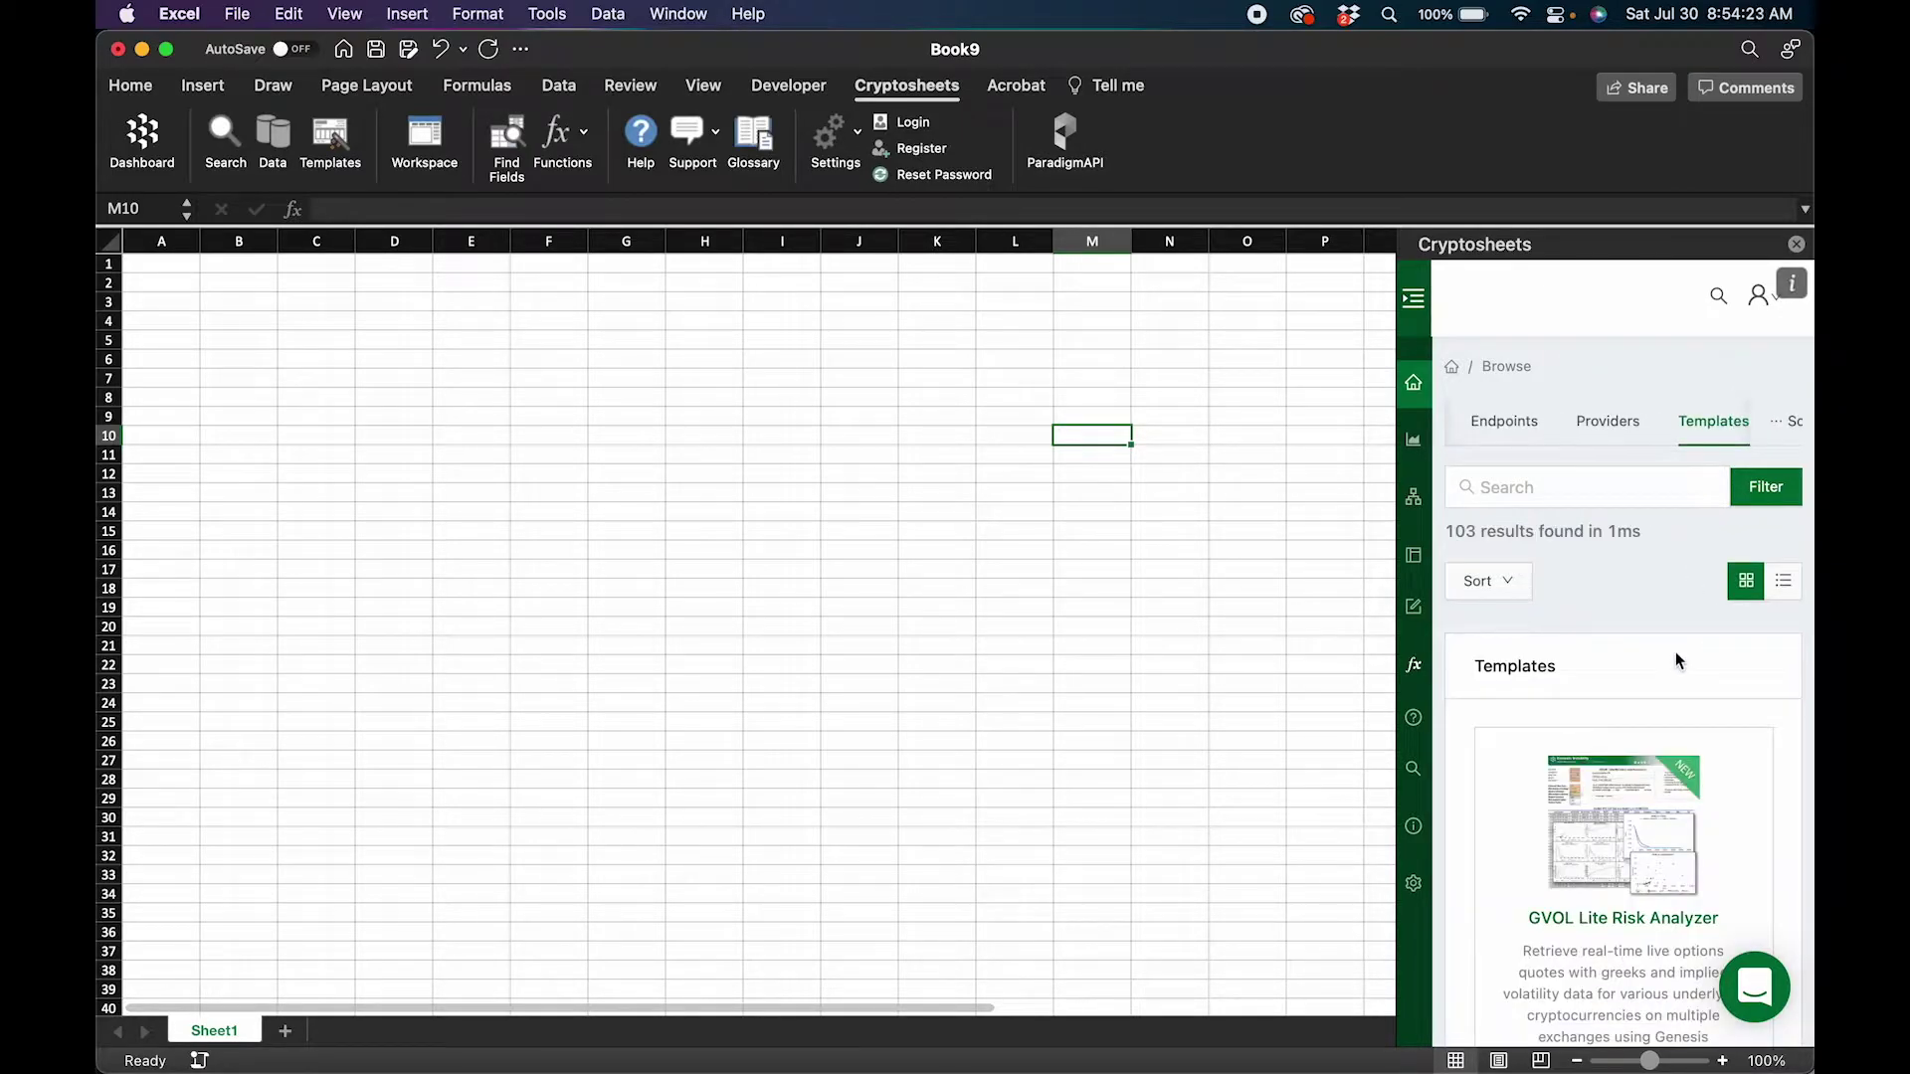
scroll(1675, 660, down, 1)
scroll(1792, 645, down, 1)
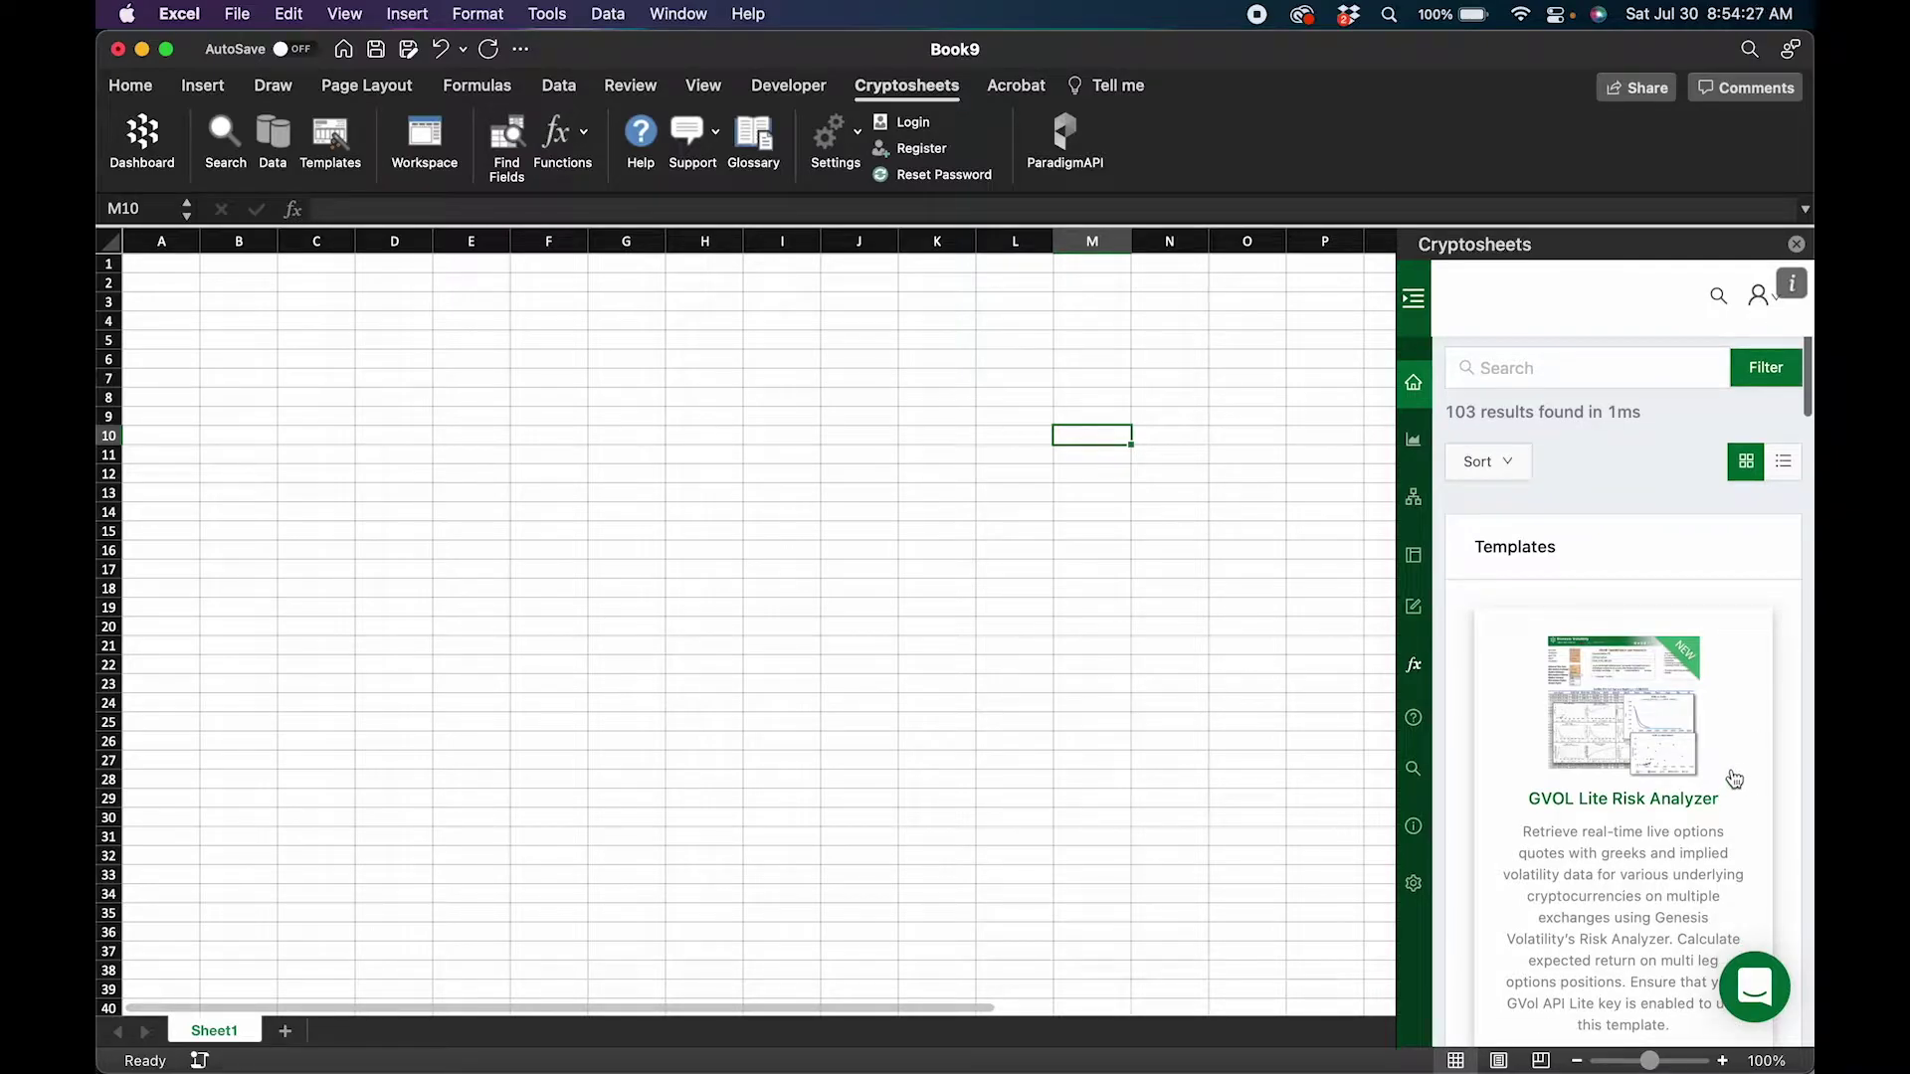
scroll(1722, 693, down, 6)
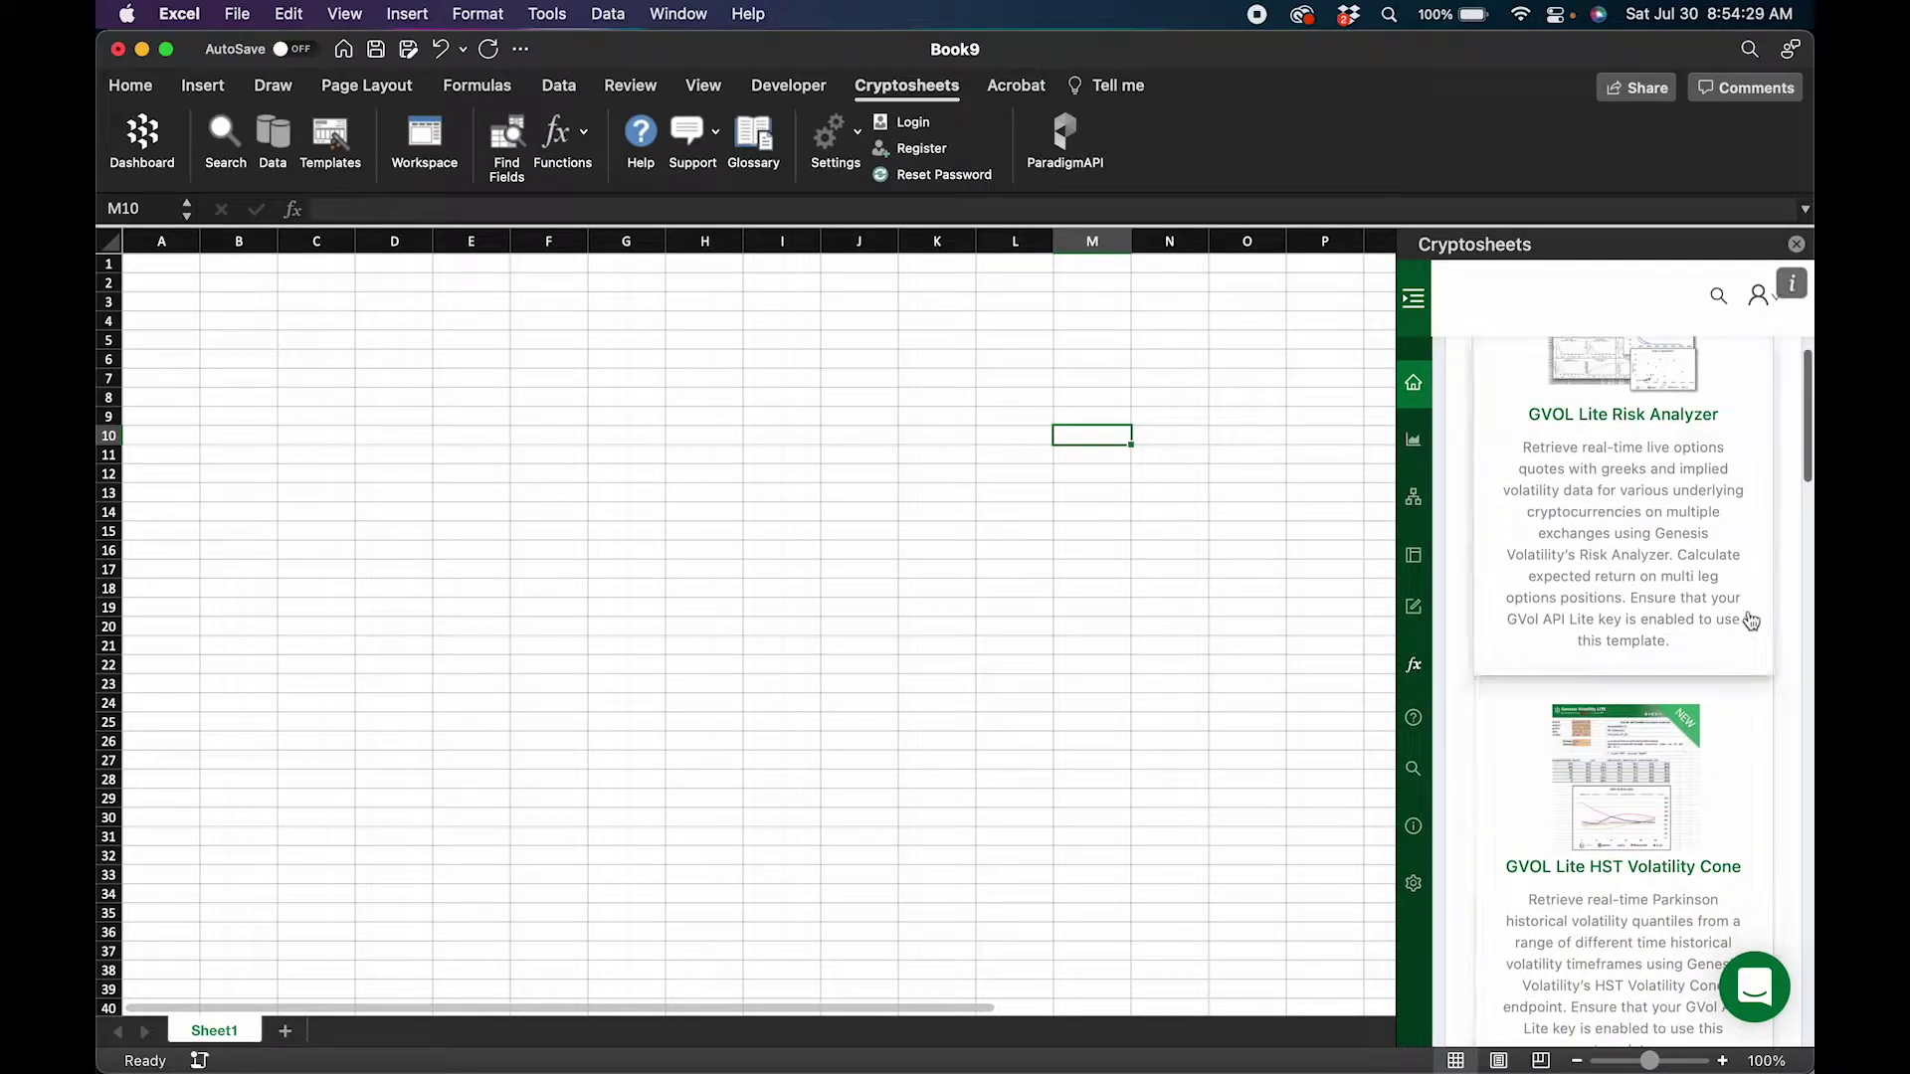
scroll(1758, 656, up, 2)
scroll(1752, 440, up, 1)
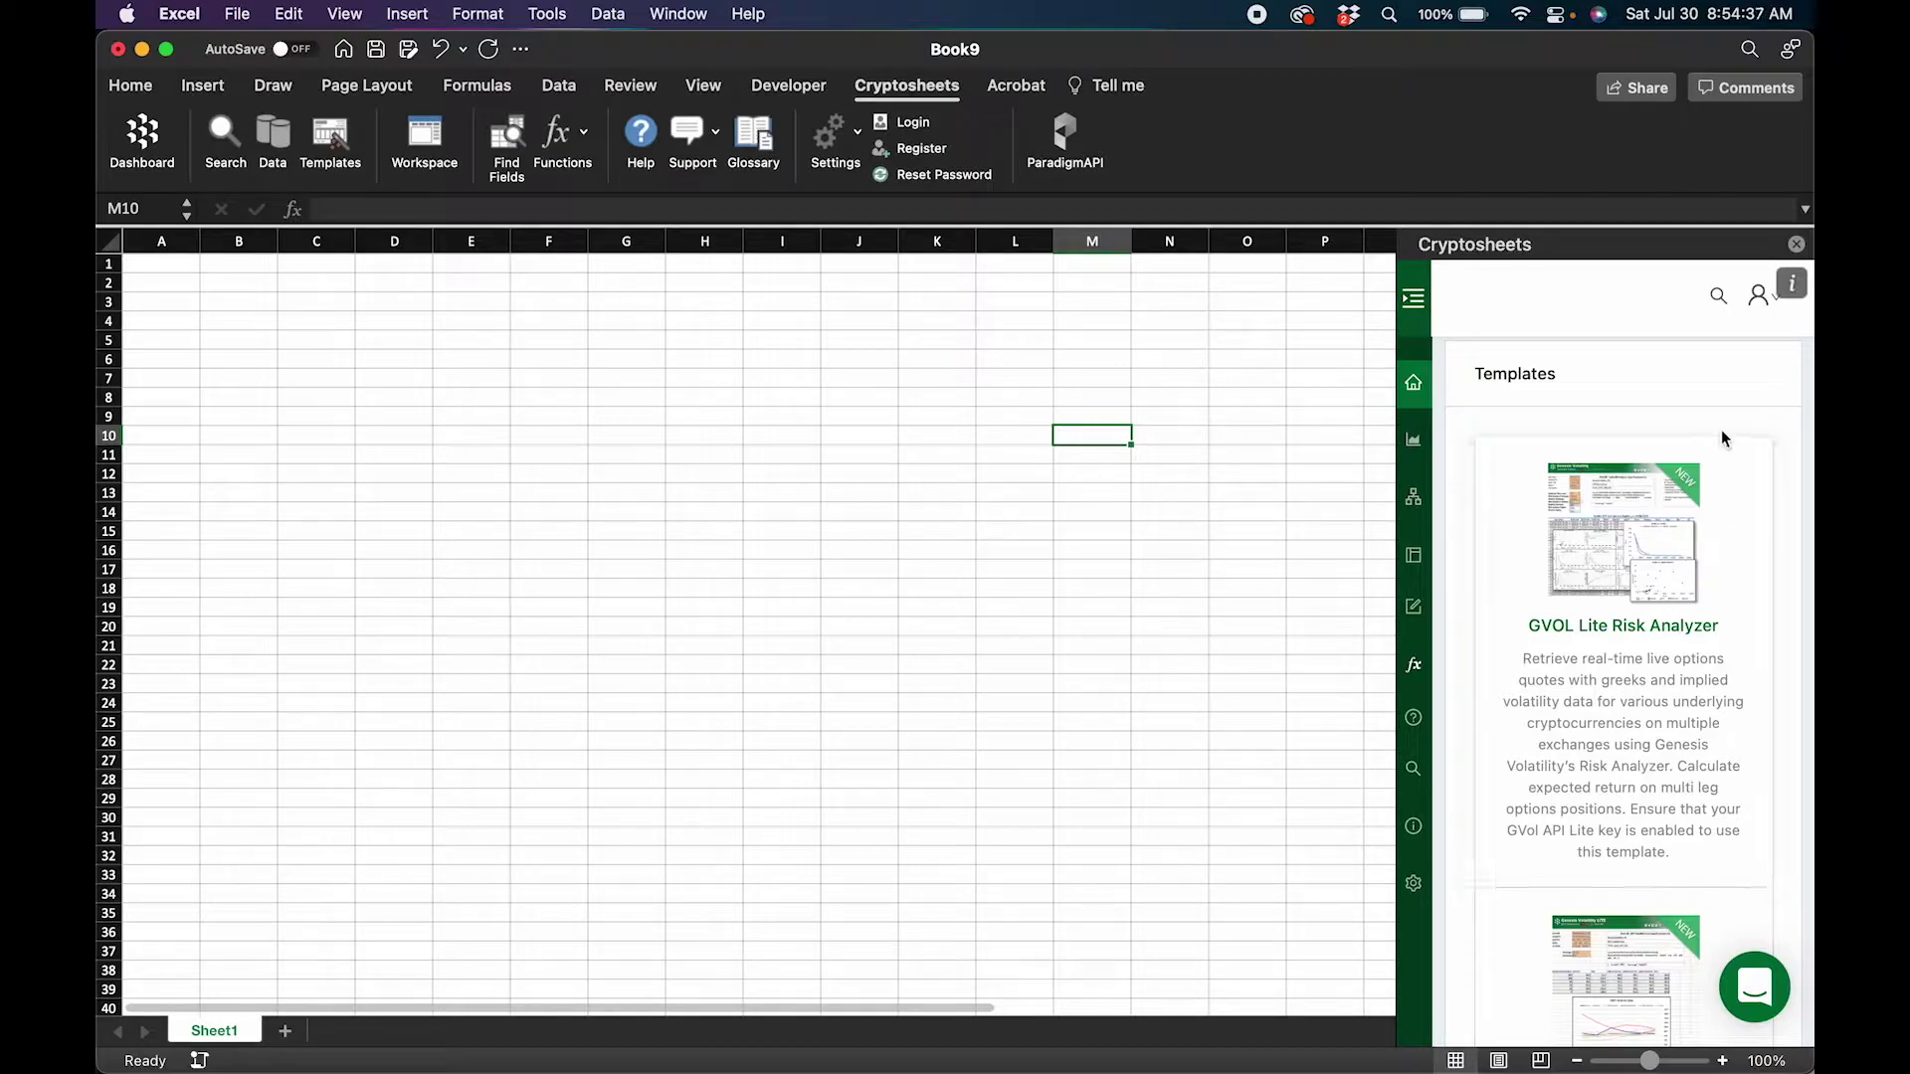
scroll(1753, 535, down, 4)
scroll(1740, 532, up, 3)
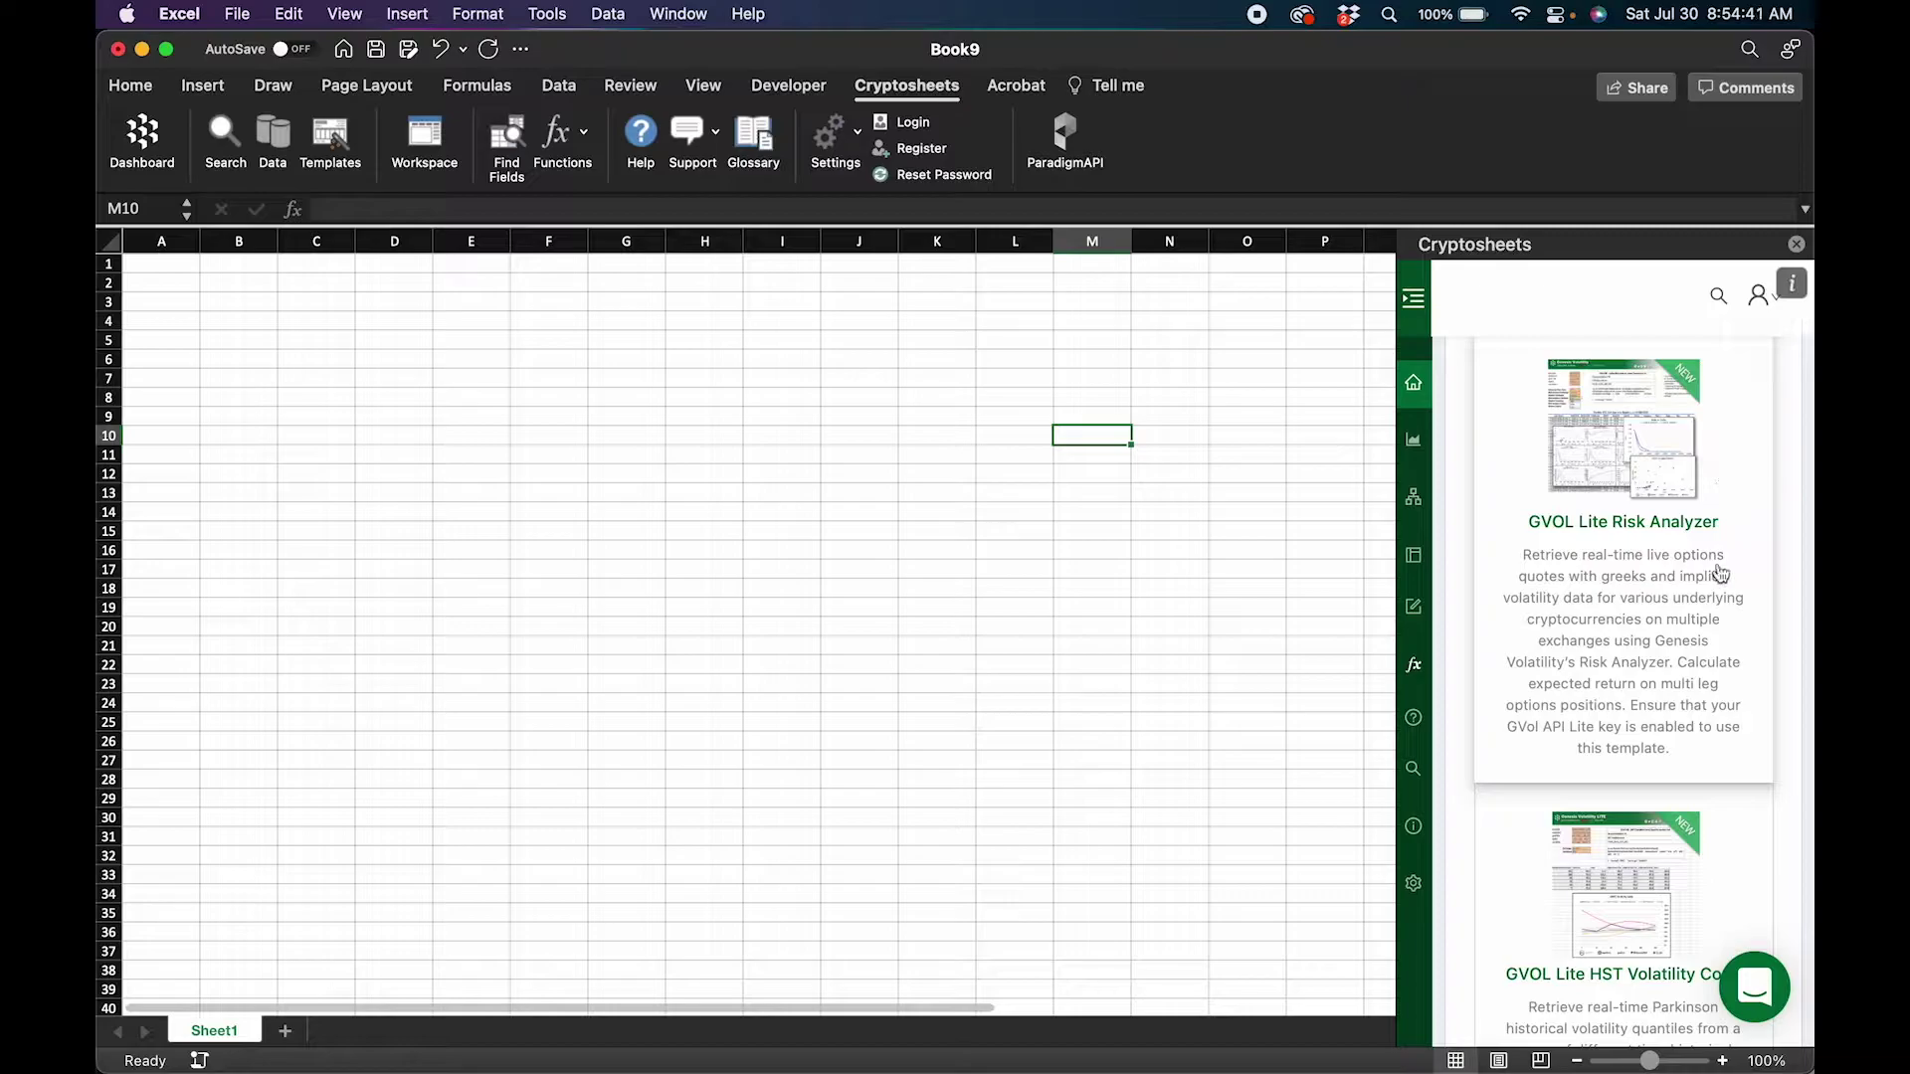
click(1666, 575)
Step: Read through the GVOL Lite Risk Analyzer template's description and preview, including its API key requirement
scroll(1620, 611, down, 5)
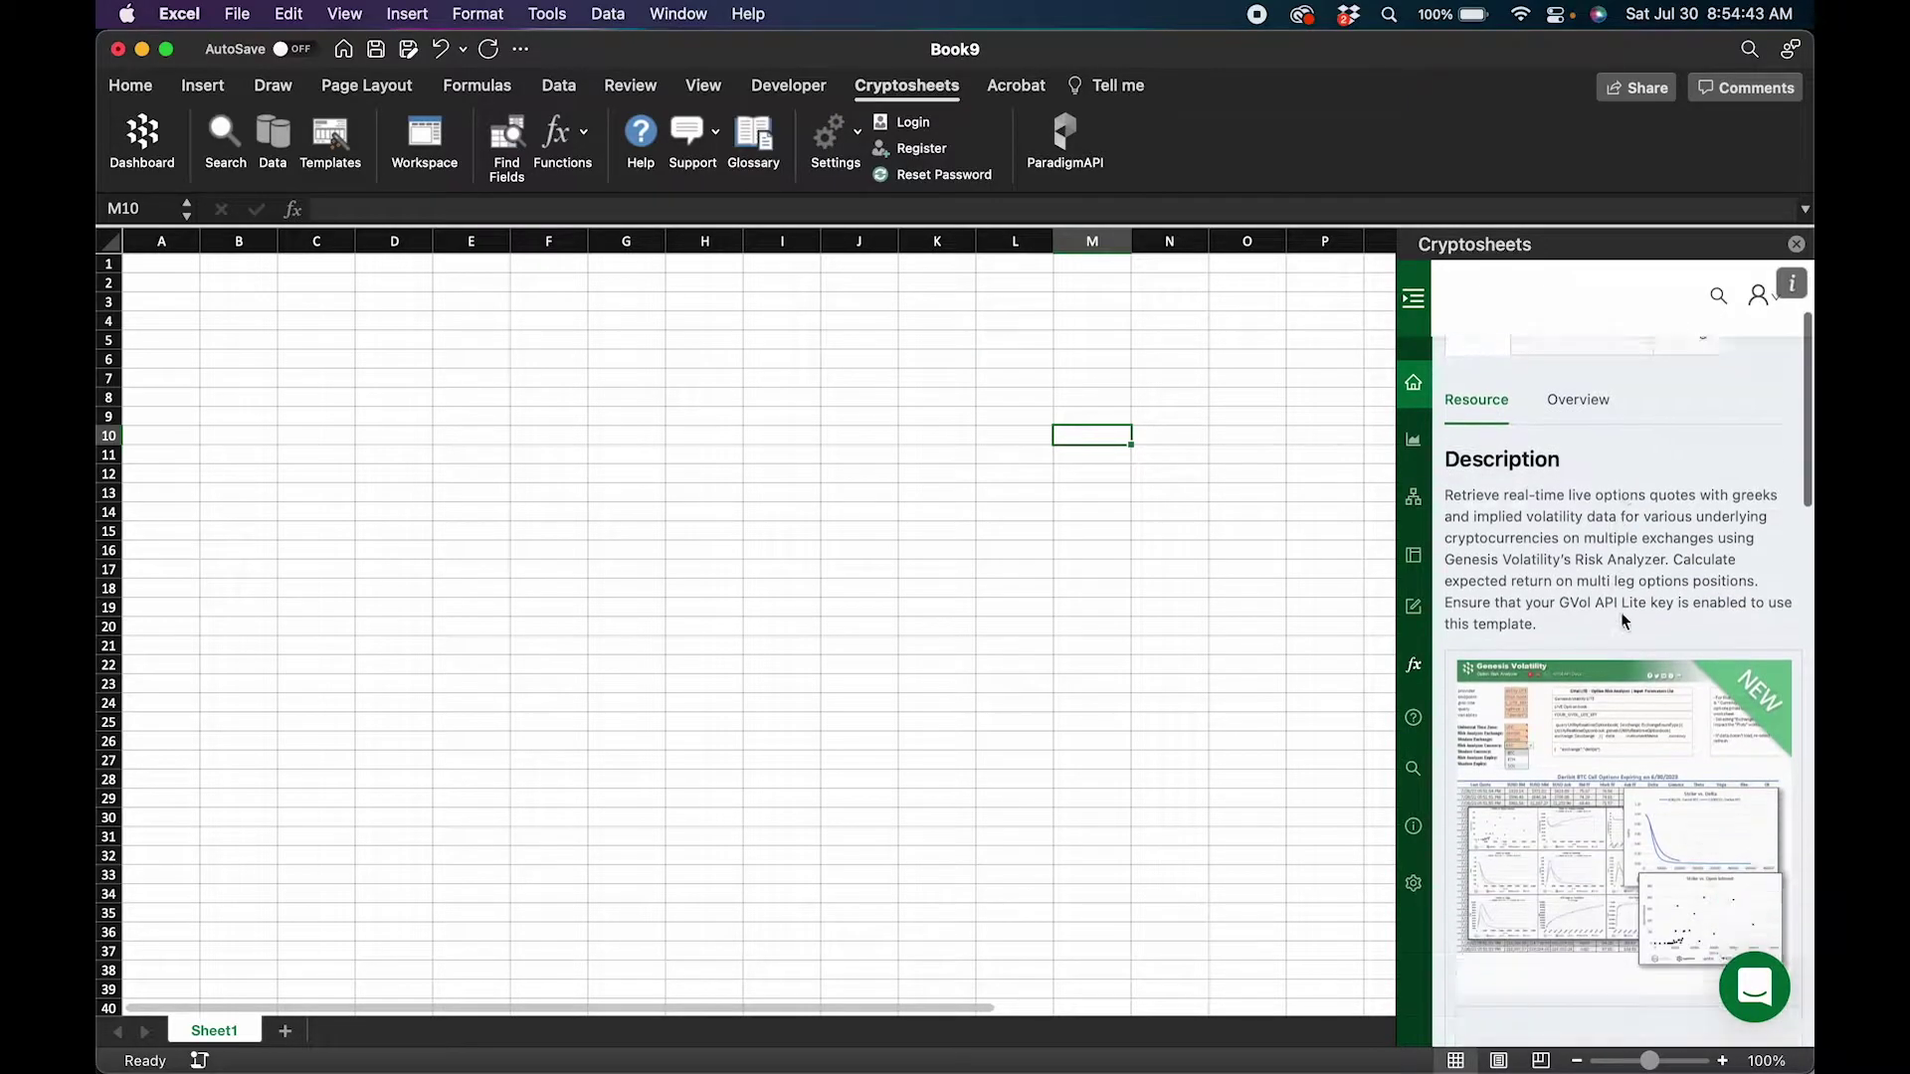
scroll(1561, 439, up, 5)
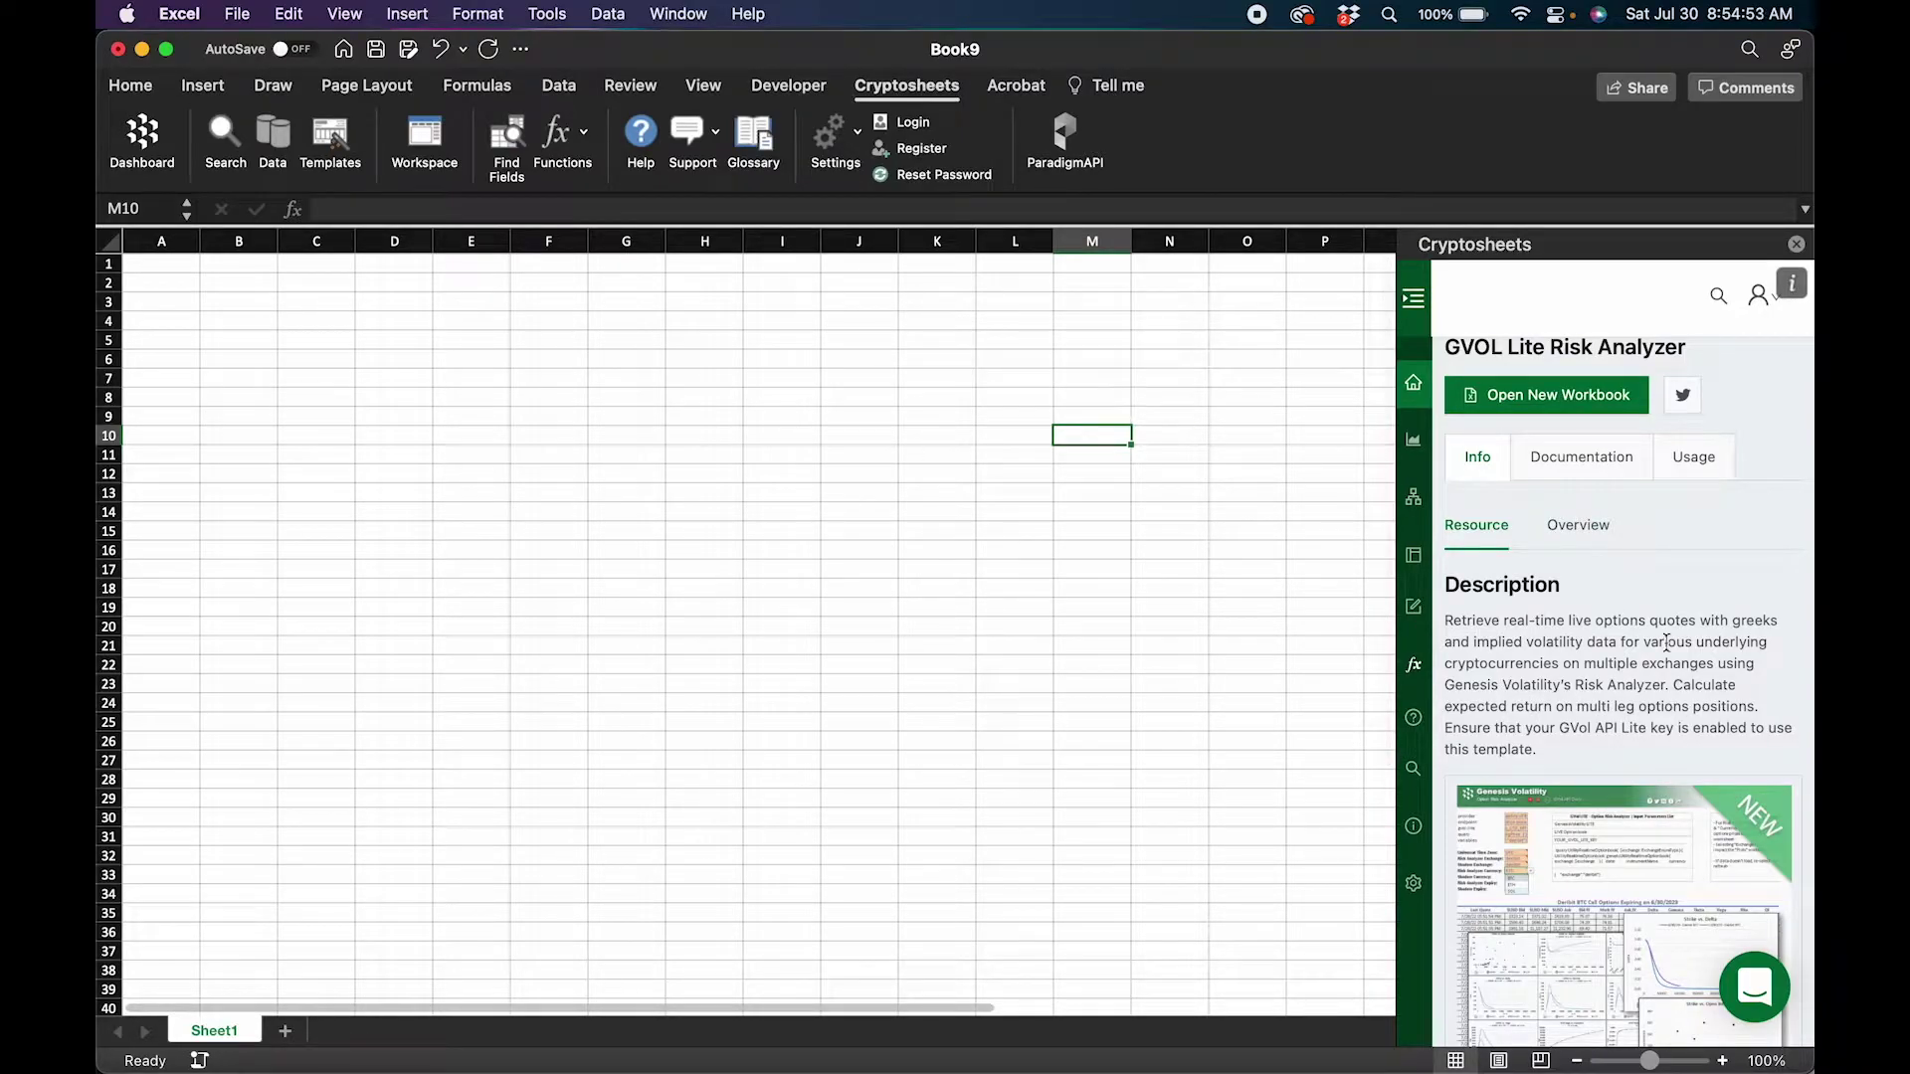
scroll(1665, 654, up, 2)
scroll(1625, 768, down, 1)
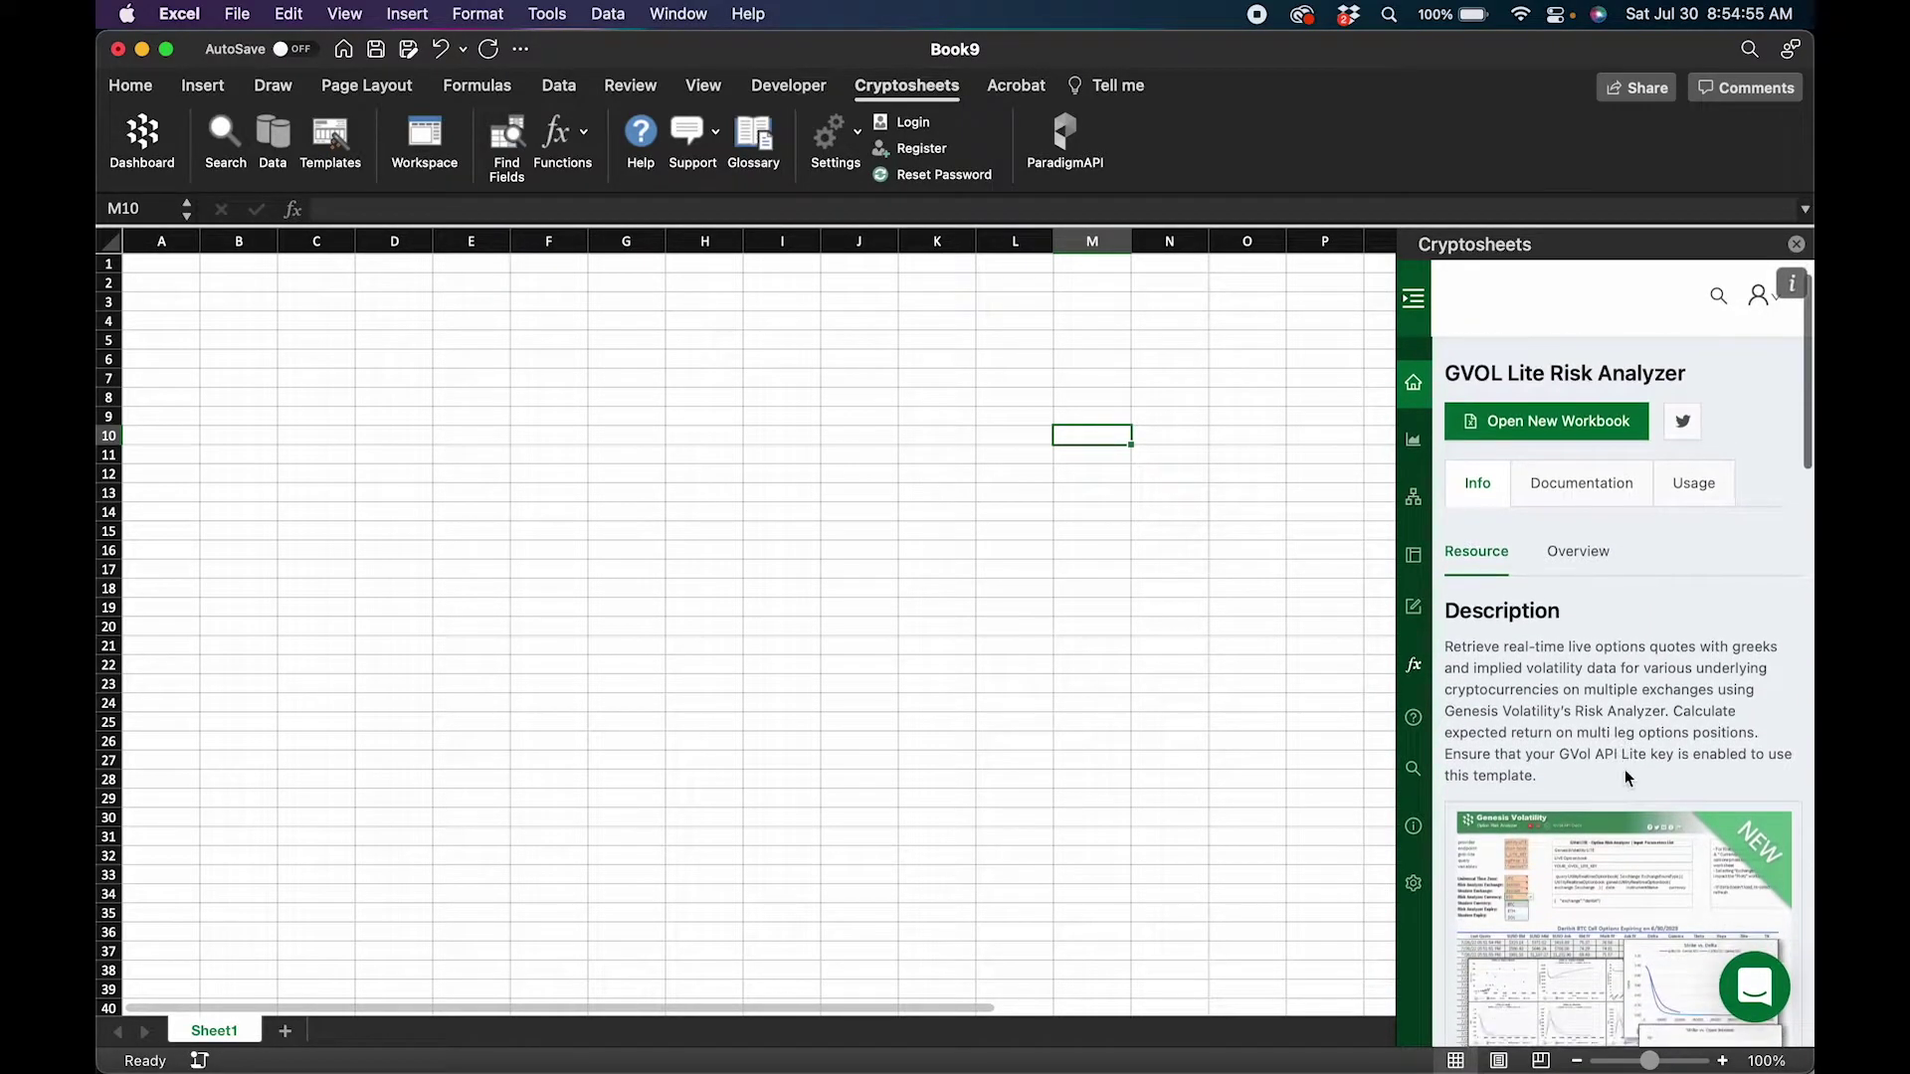
scroll(1602, 630, down, 1)
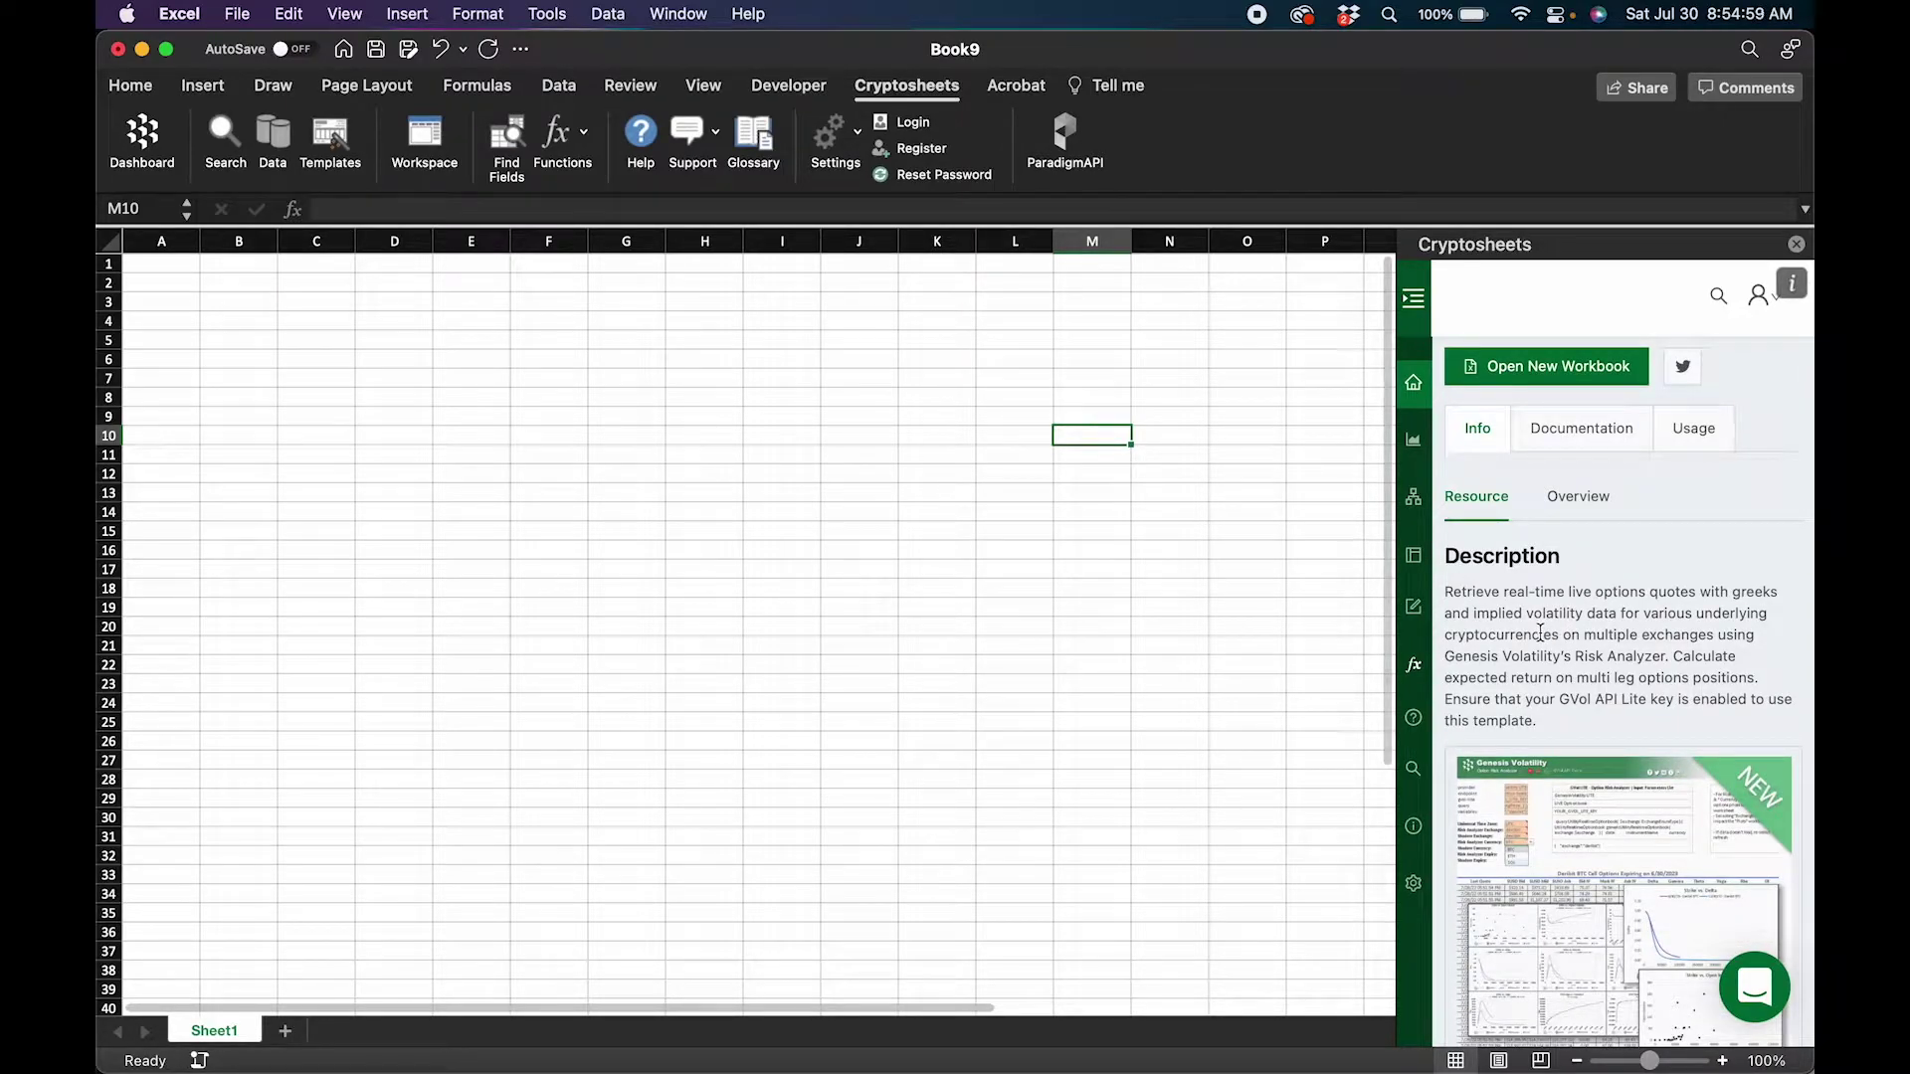
scroll(1540, 632, up, 2)
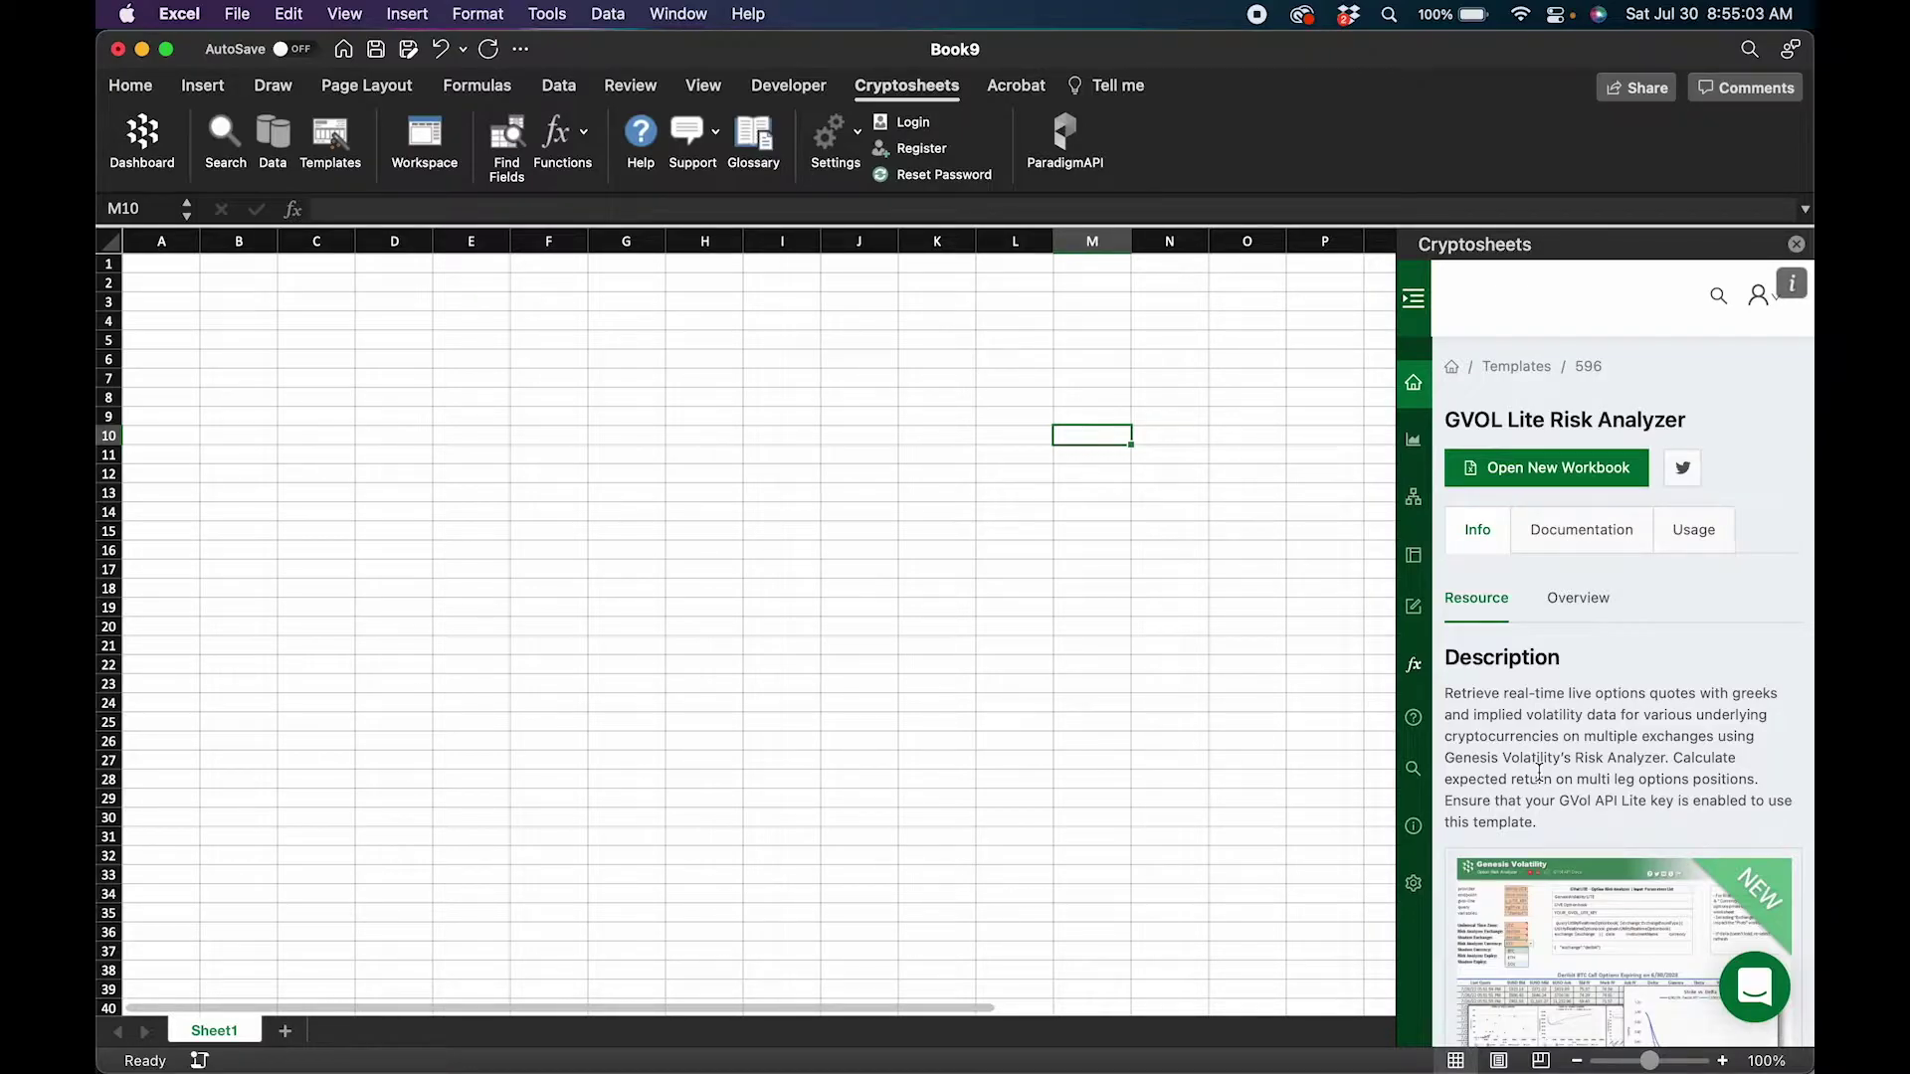
scroll(1534, 820, down, 1)
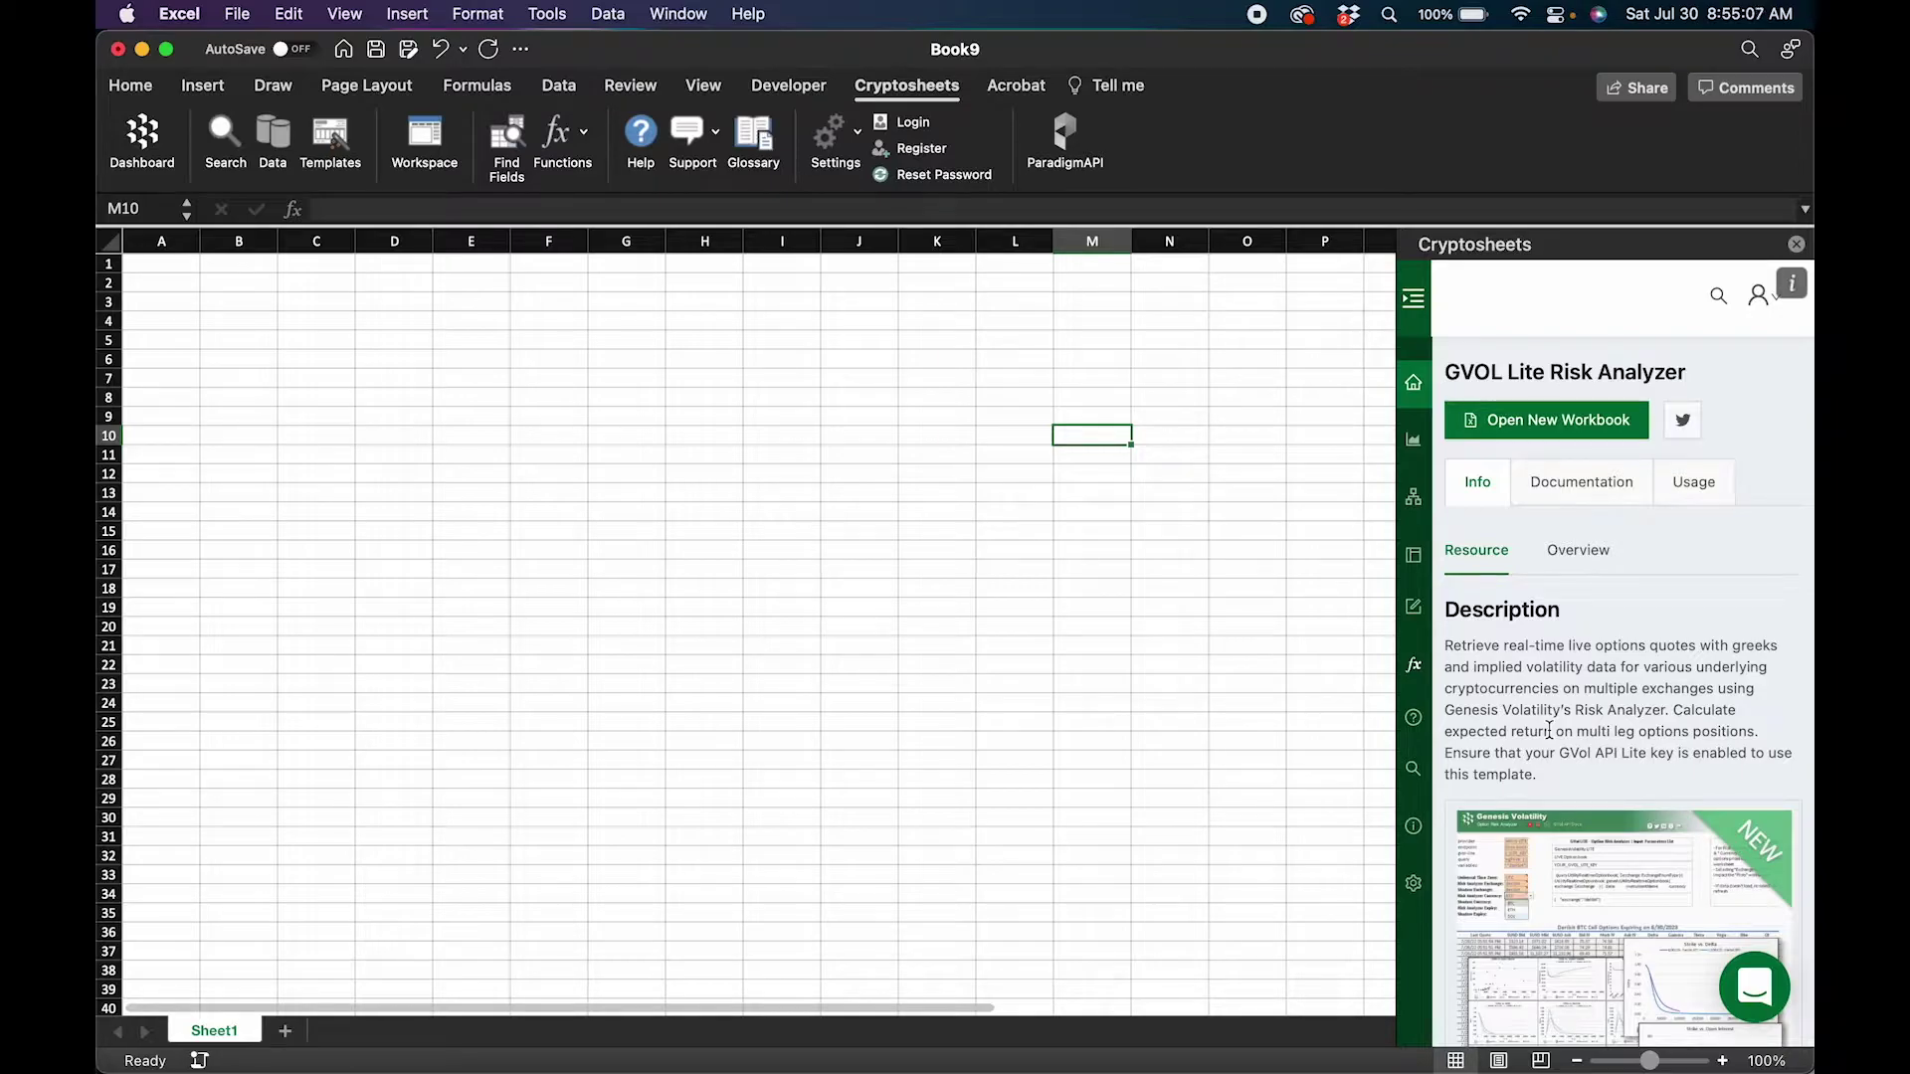
scroll(1519, 709, down, 2)
scroll(1519, 696, up, 3)
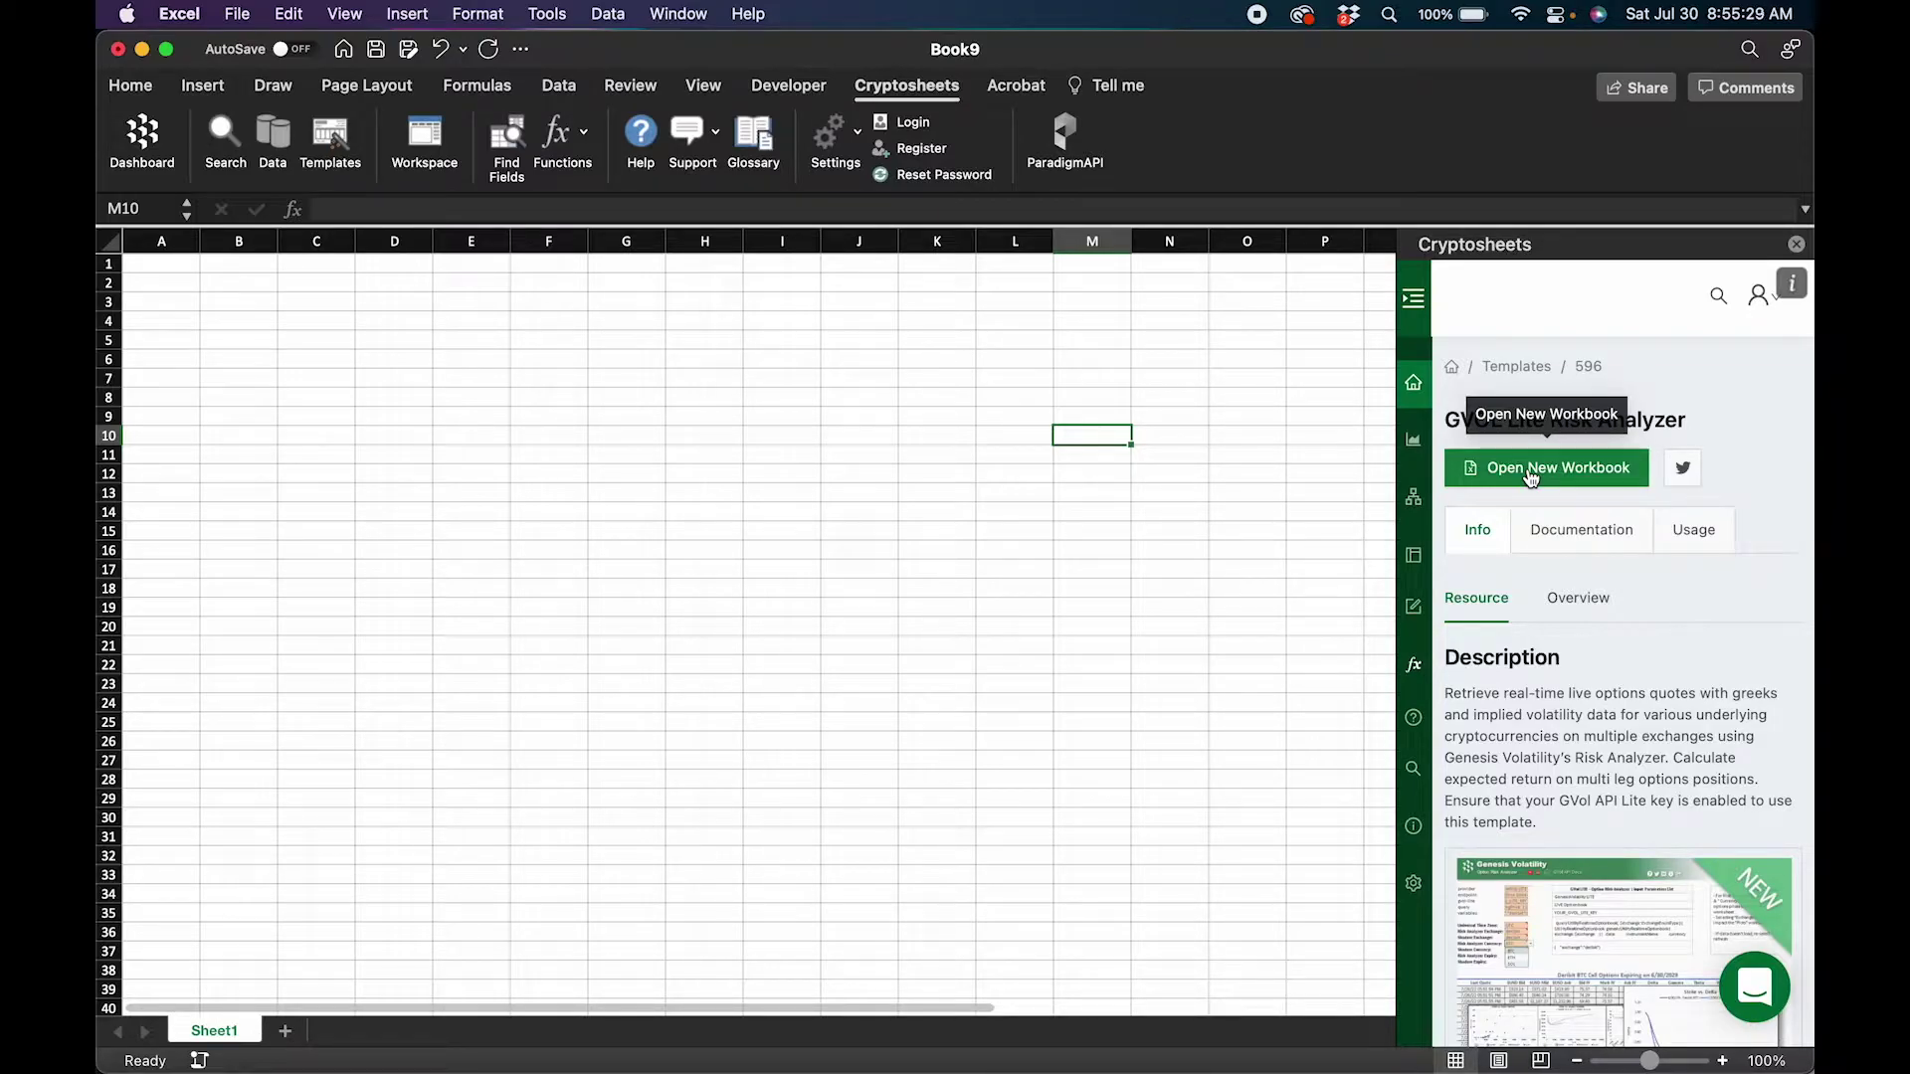
Step: Check the Cryptosheets account options for the Preferences entry
click(1758, 296)
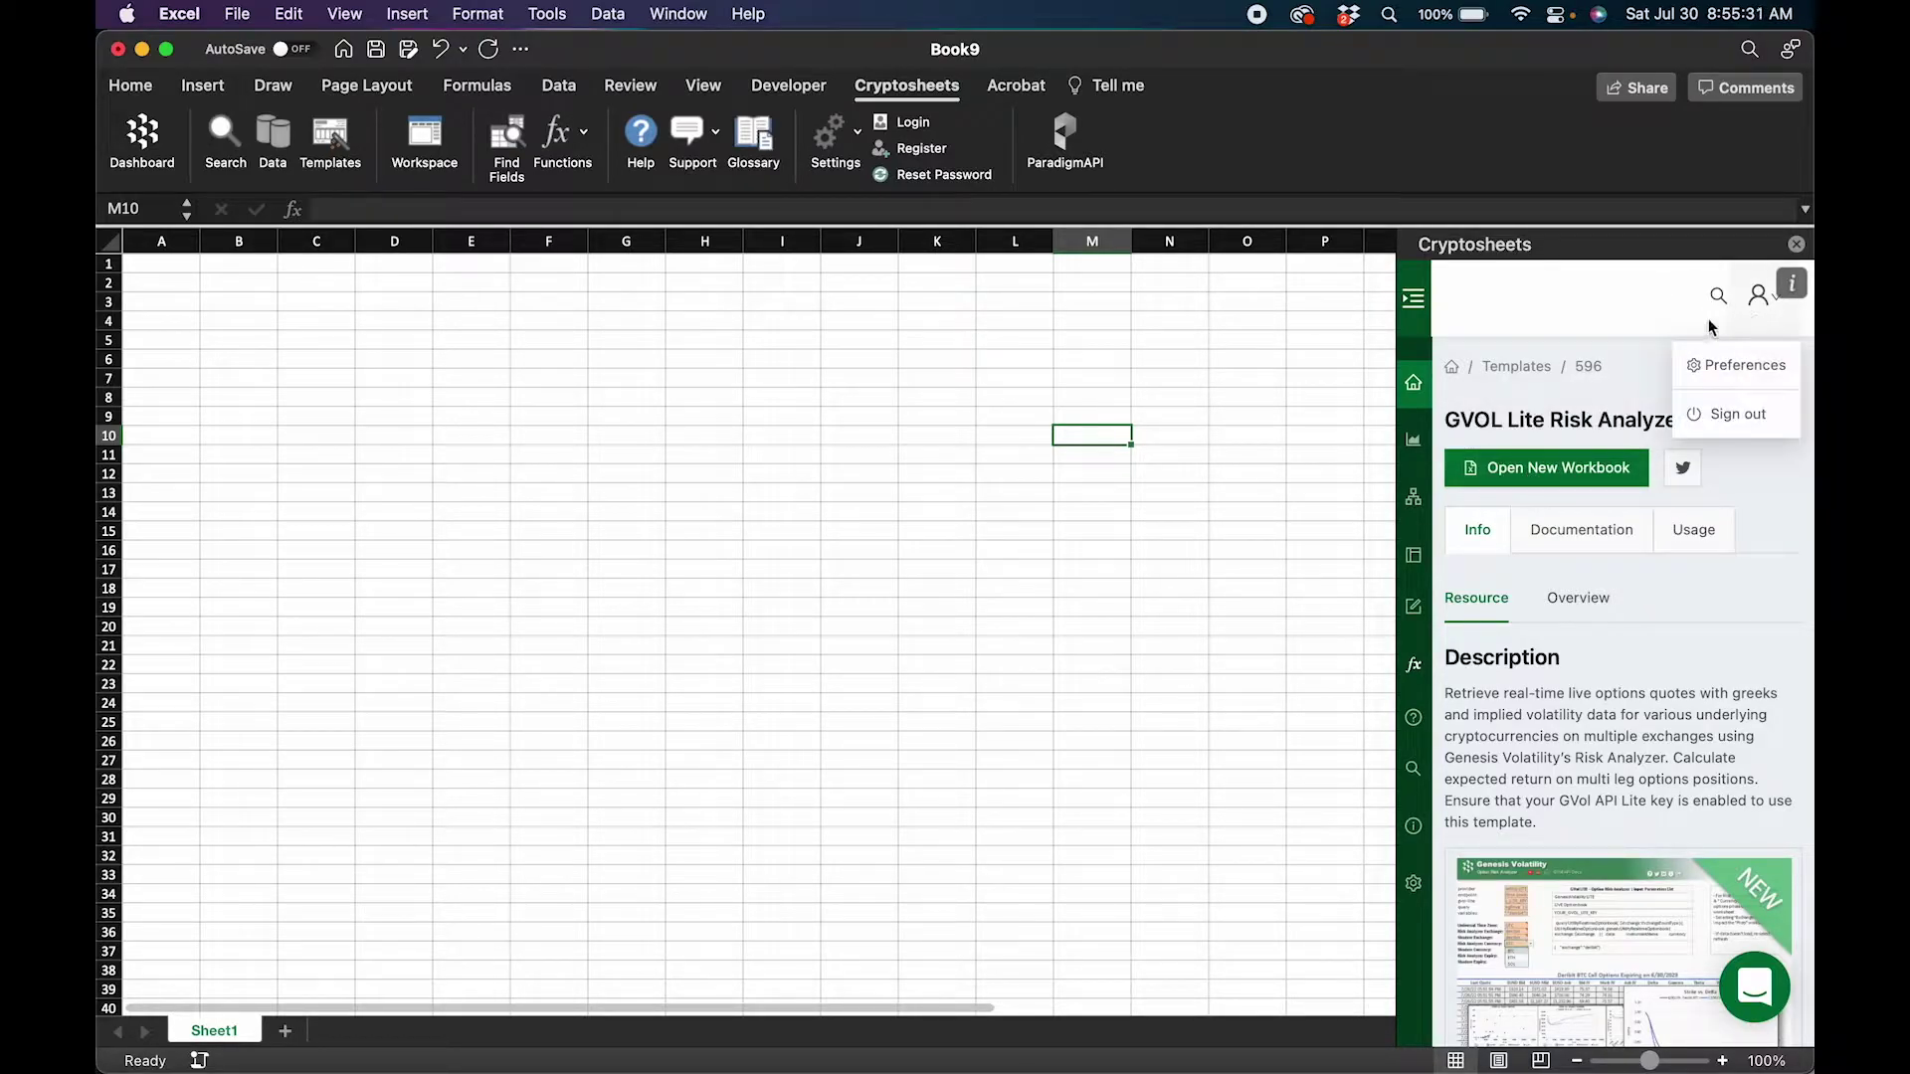
click(1724, 360)
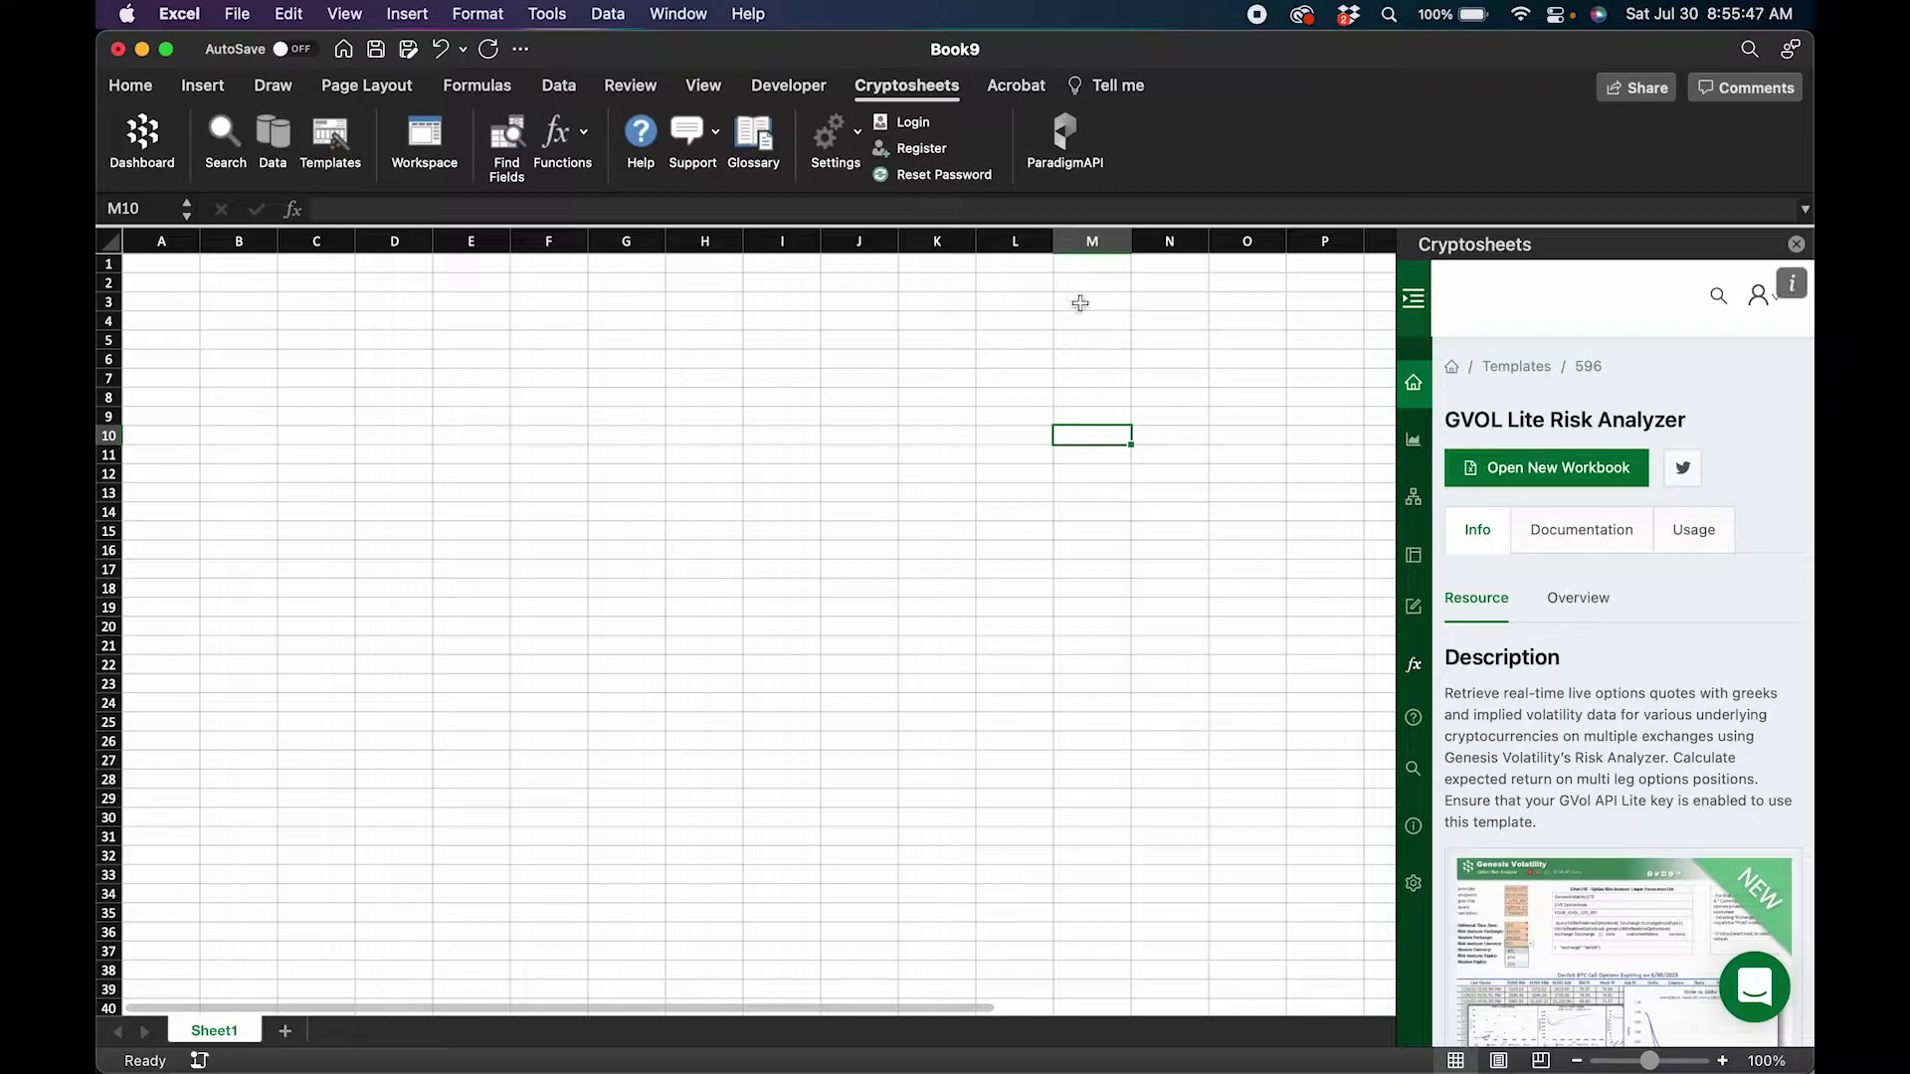
Step: Open the GVOL Lite Risk Analyzer template as a new workbook and close the blank Book9 without saving
click(1555, 475)
click(117, 48)
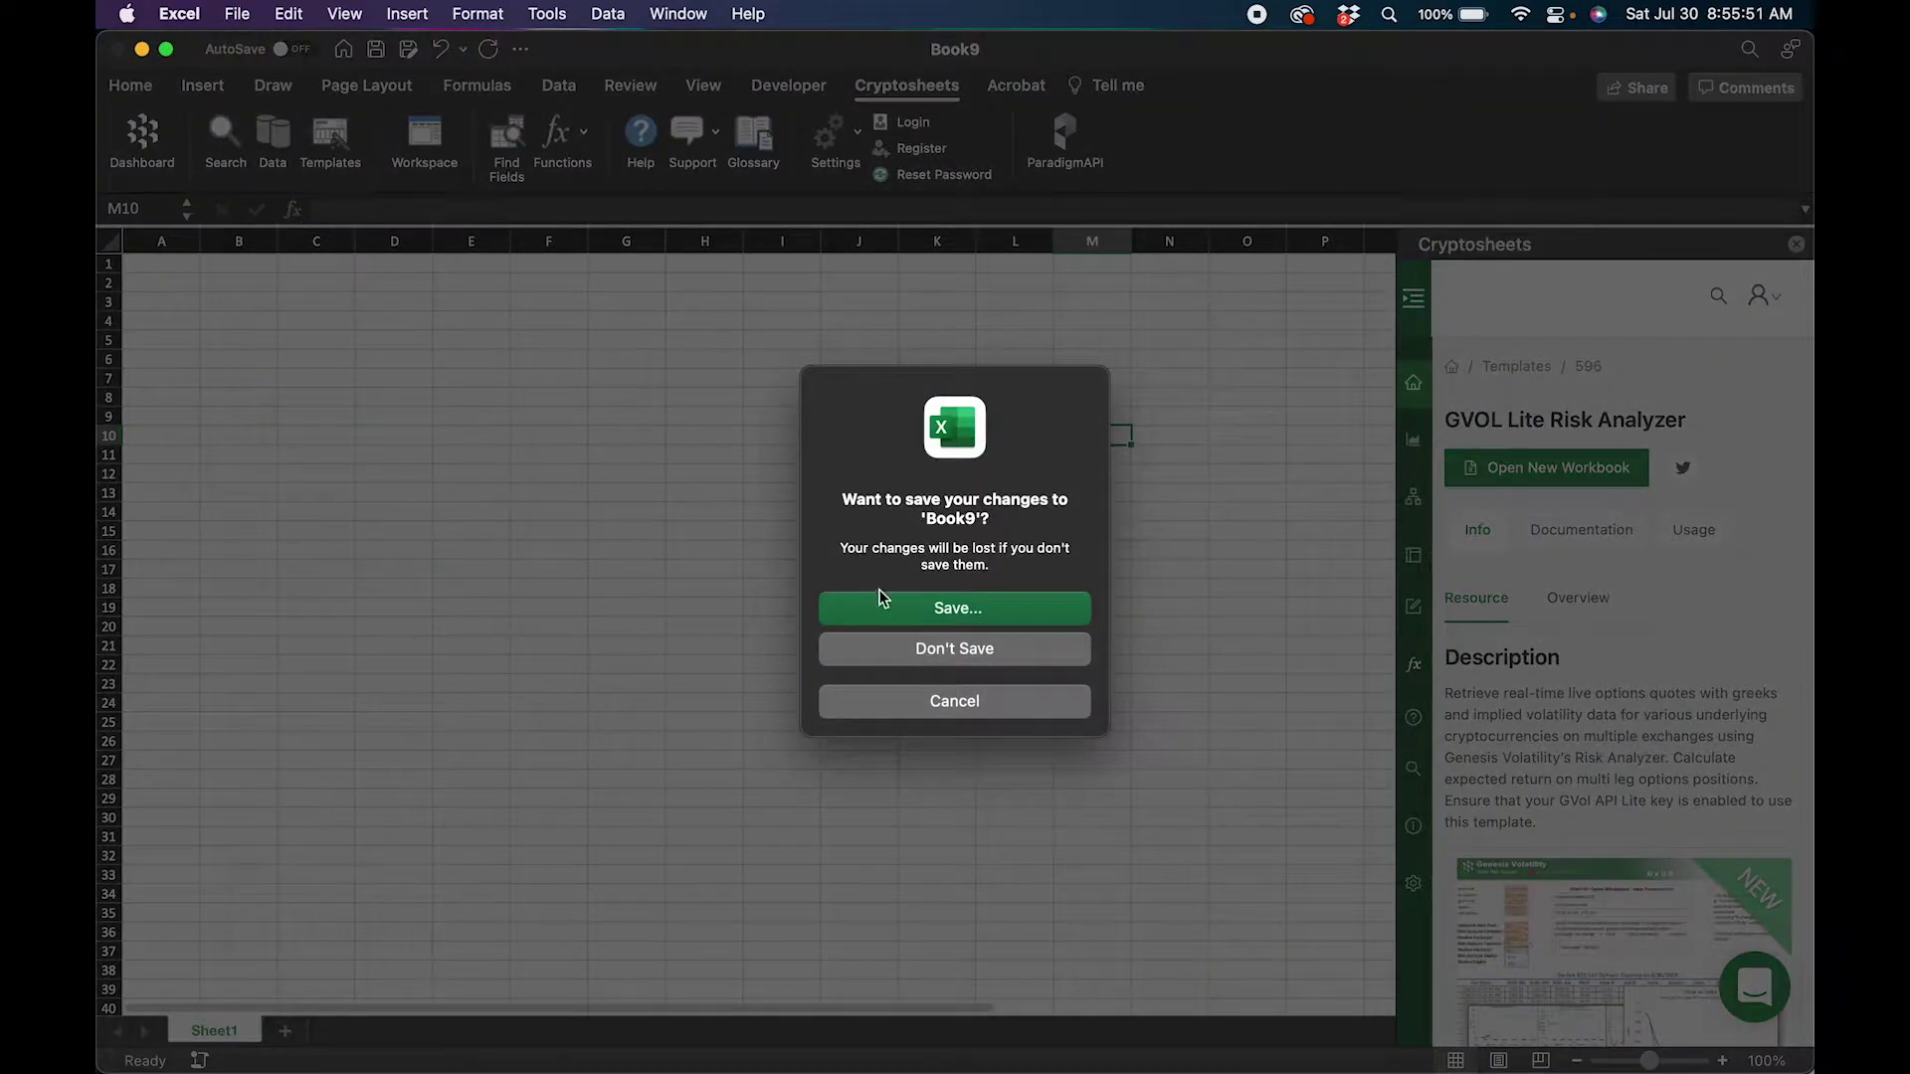
click(887, 642)
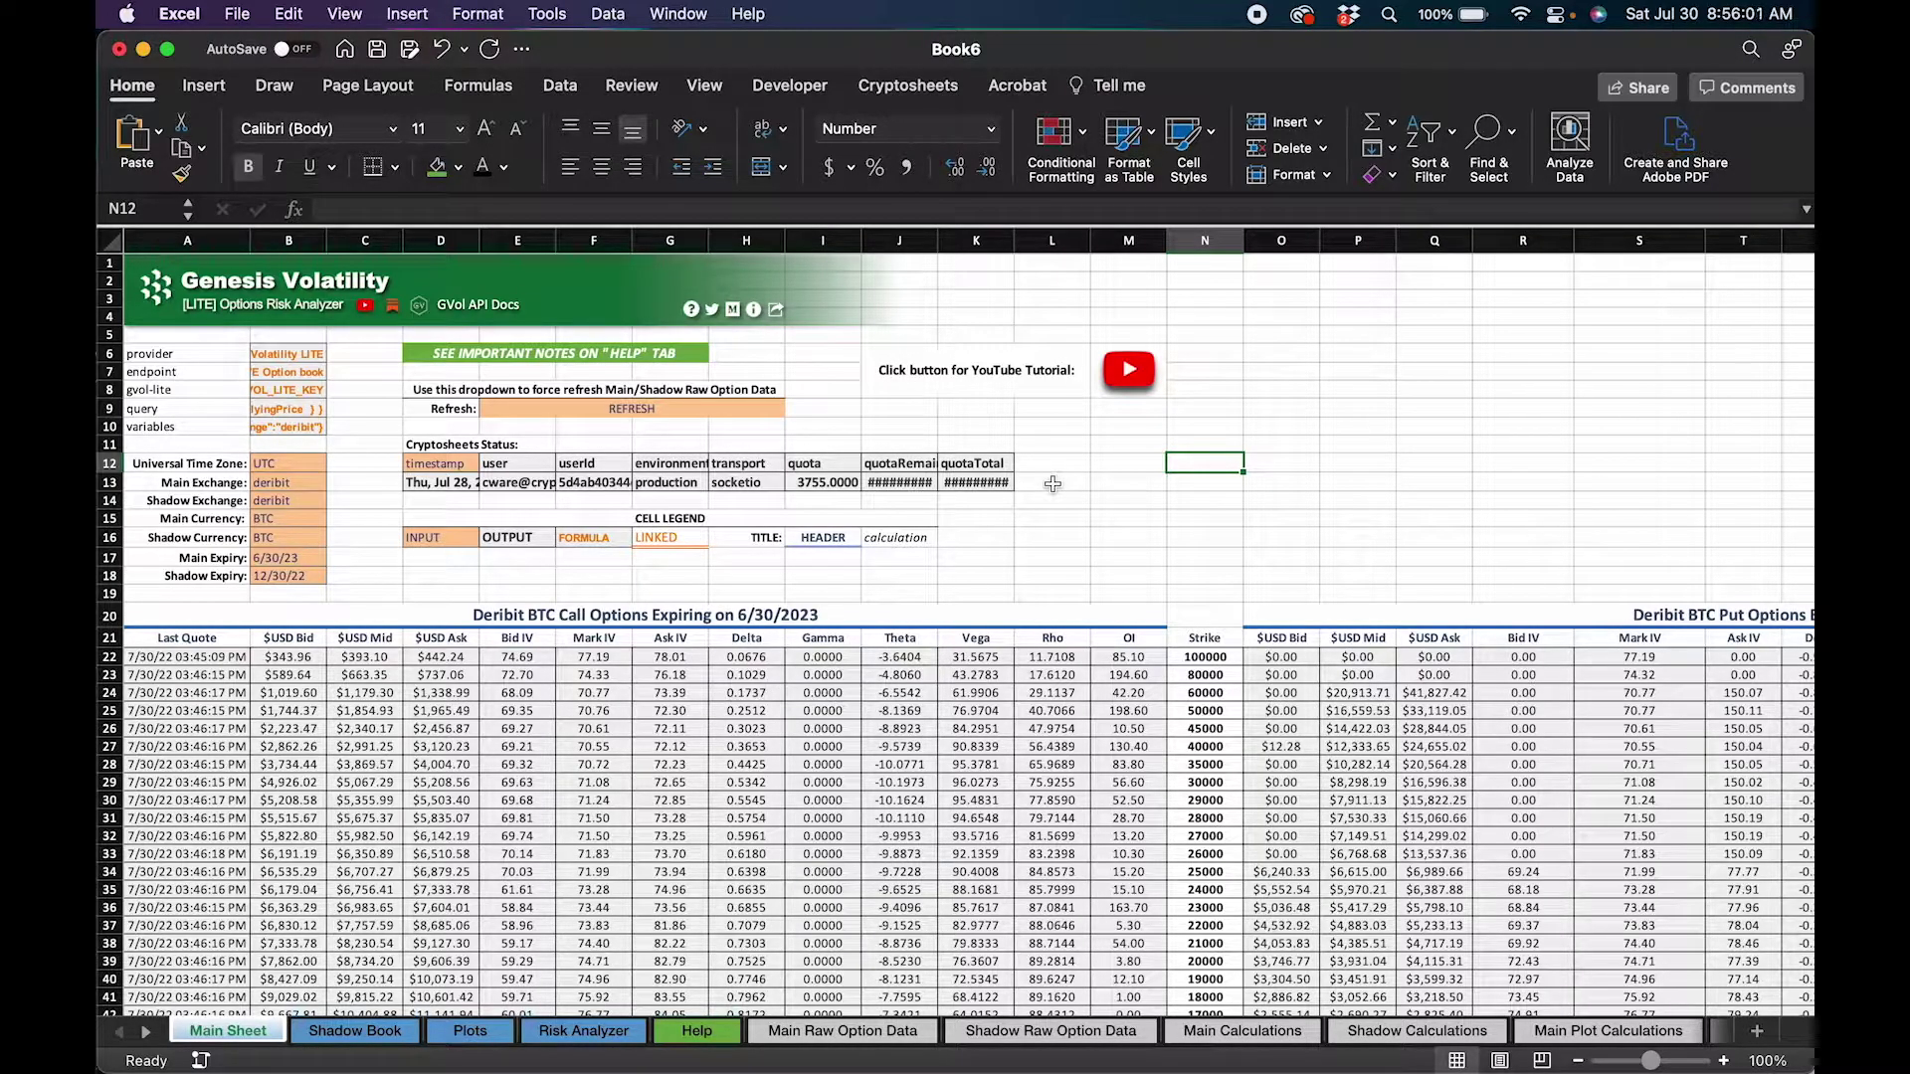
Step: Look over the Main Sheet's input area and its call and put option tables
scroll(1114, 517, up, 1)
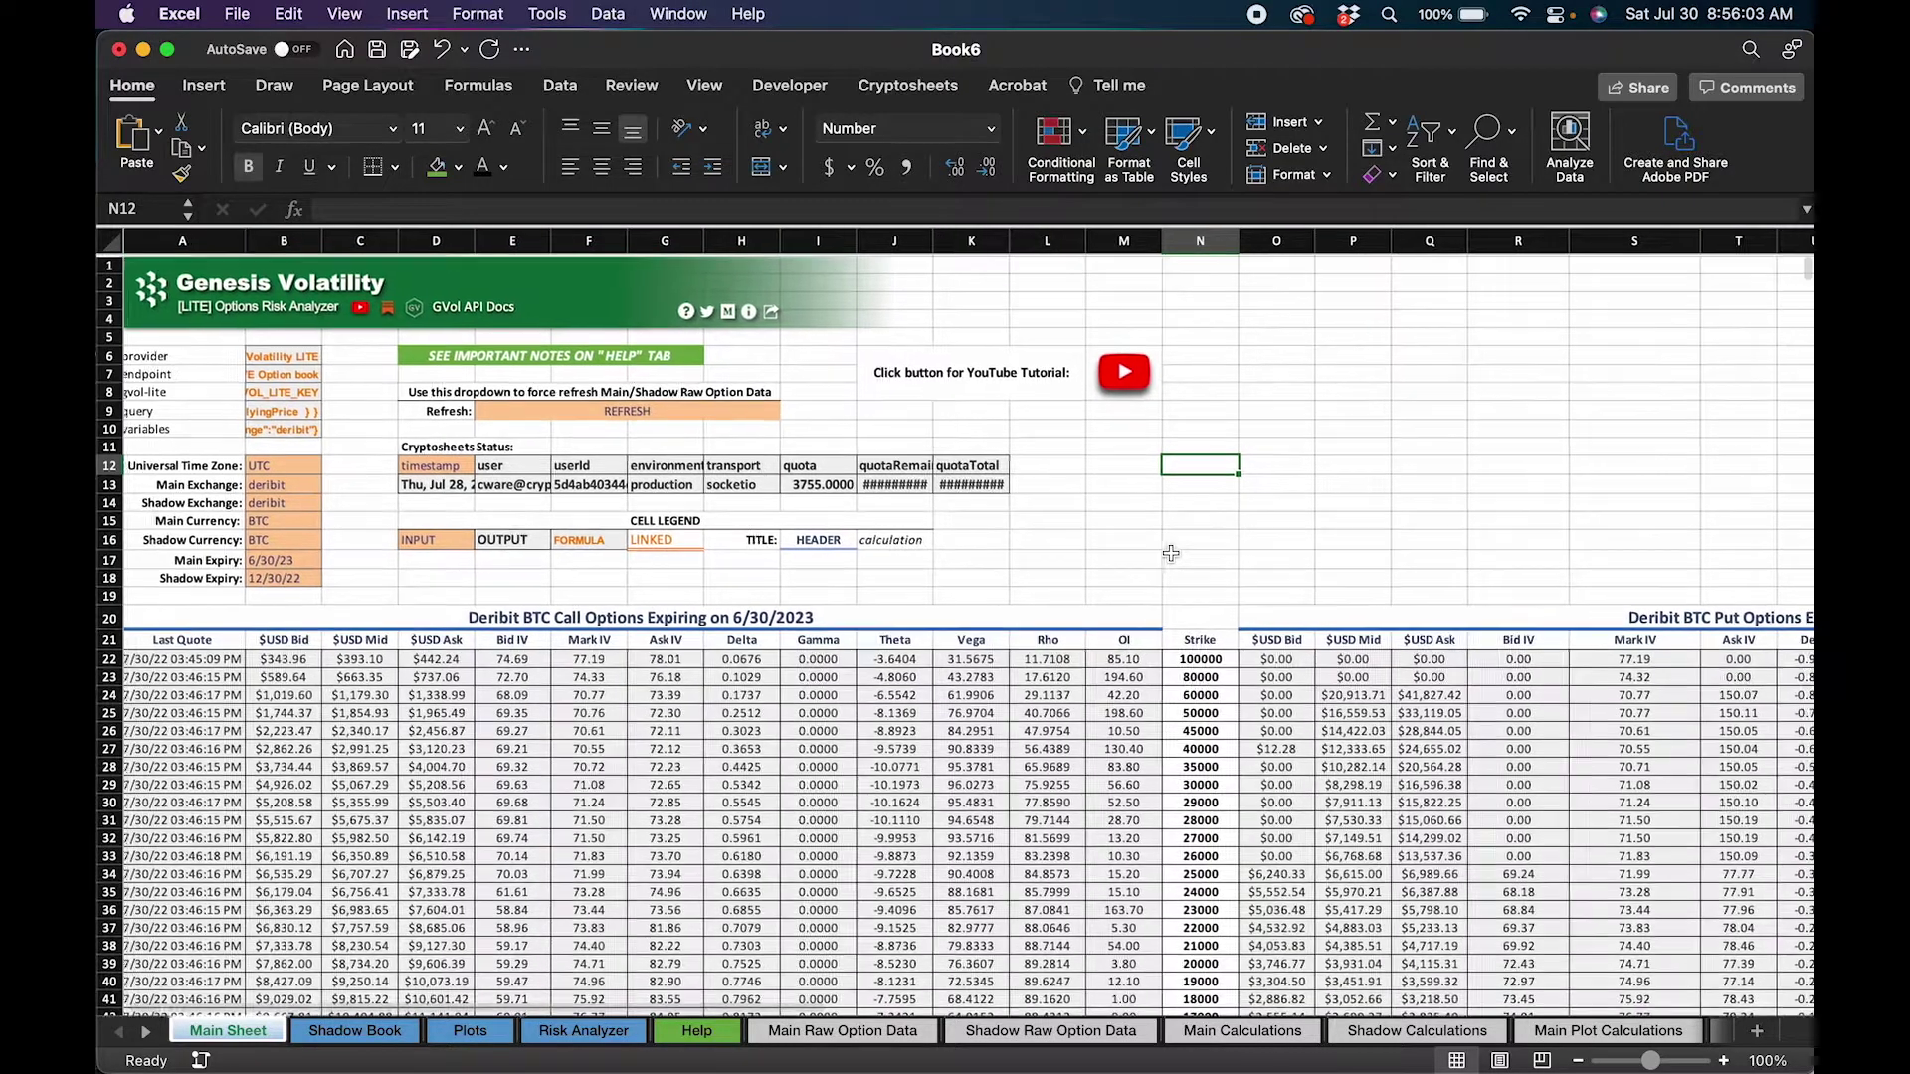
scroll(900, 721, down, 5)
scroll(900, 721, up, 5)
scroll(900, 721, right, 3)
scroll(900, 721, left, 3)
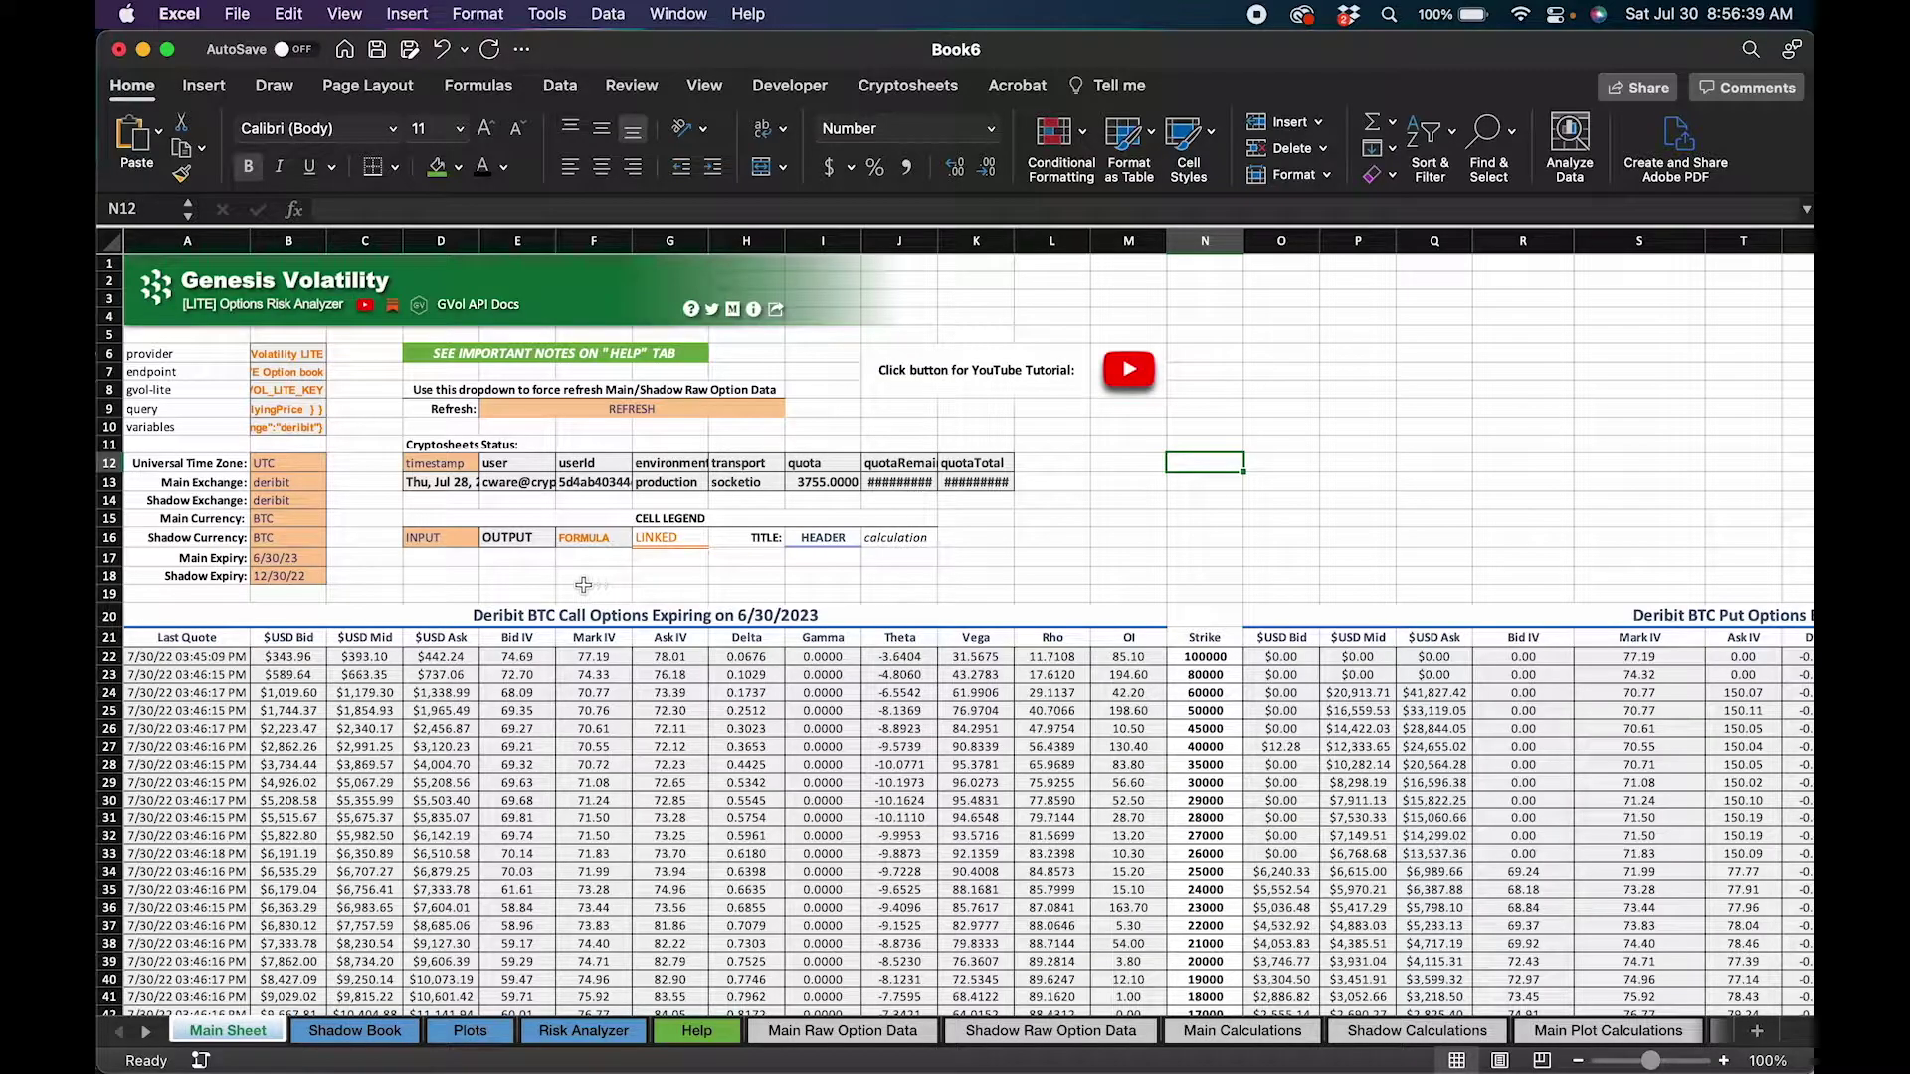
Step: Examine the choices offered for Main Exchange in B13 and Main Currency in B15 without changing them
click(299, 485)
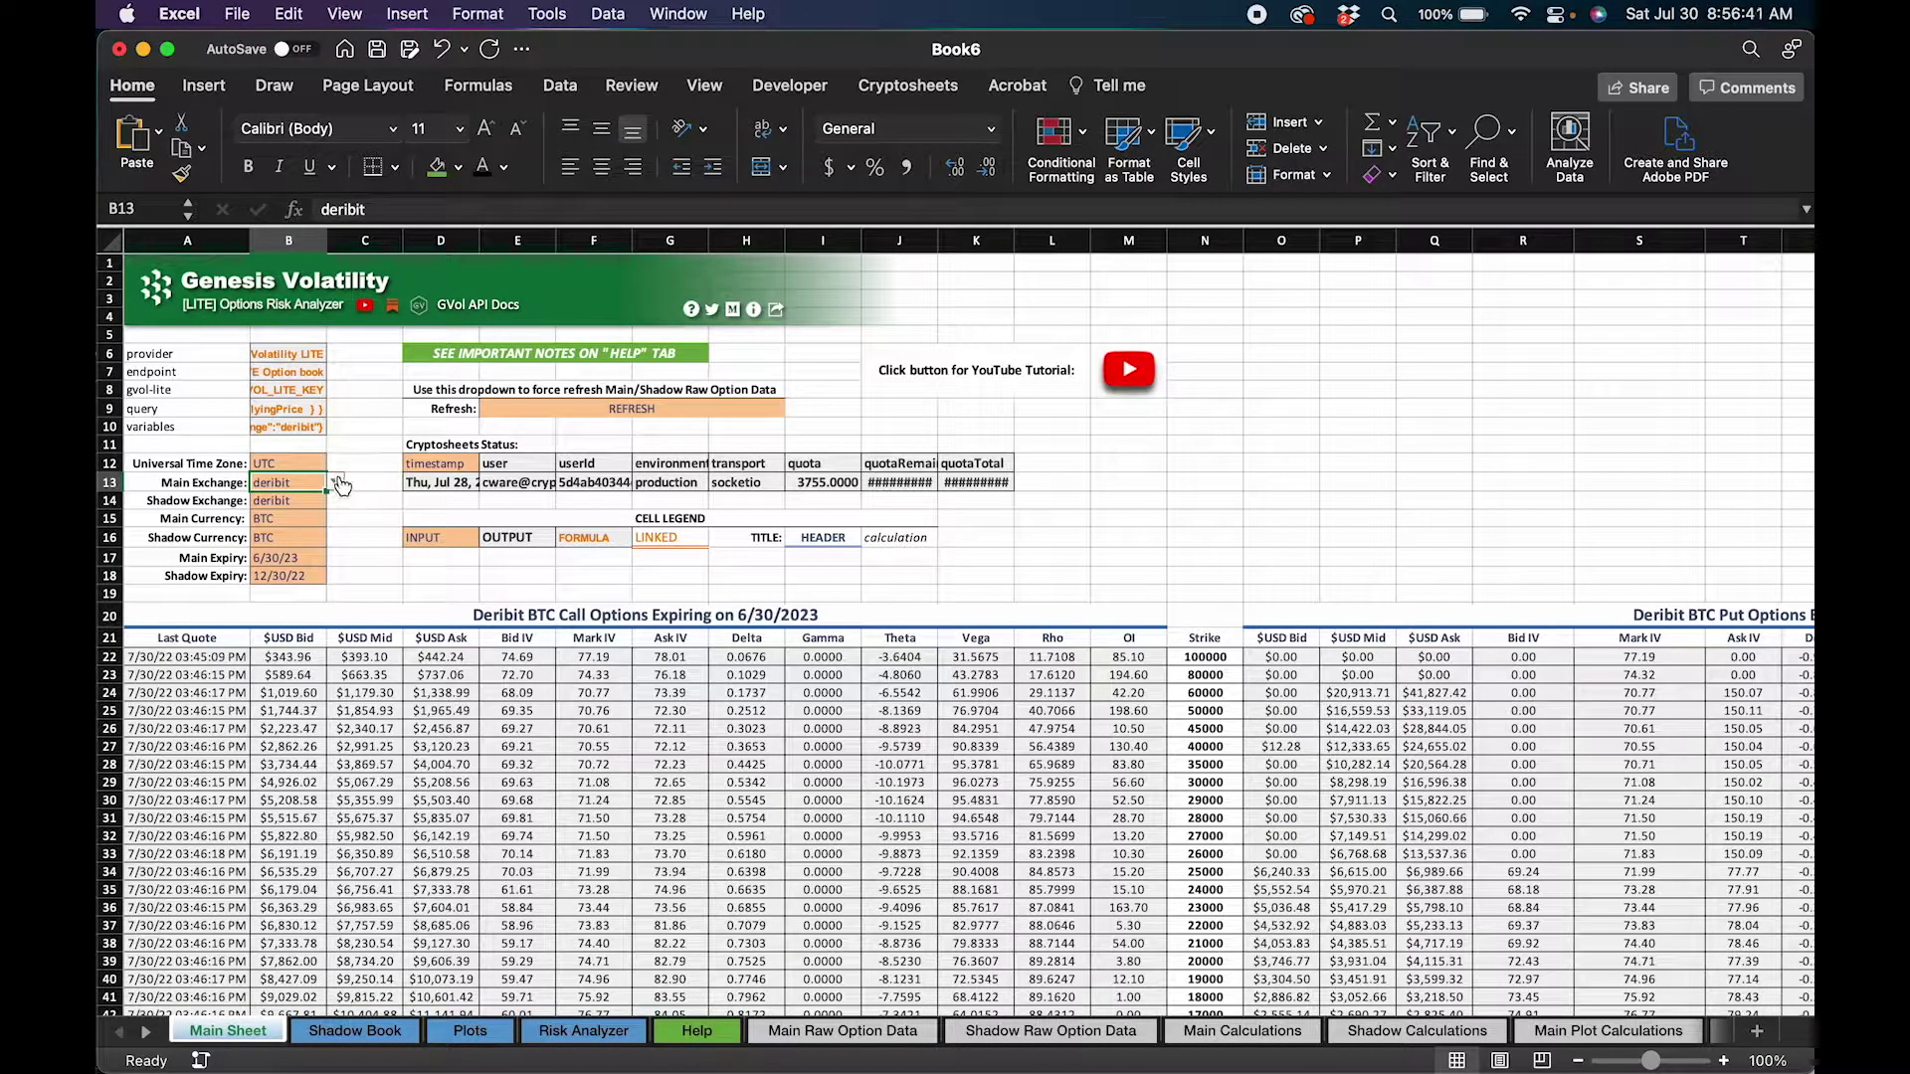
click(340, 483)
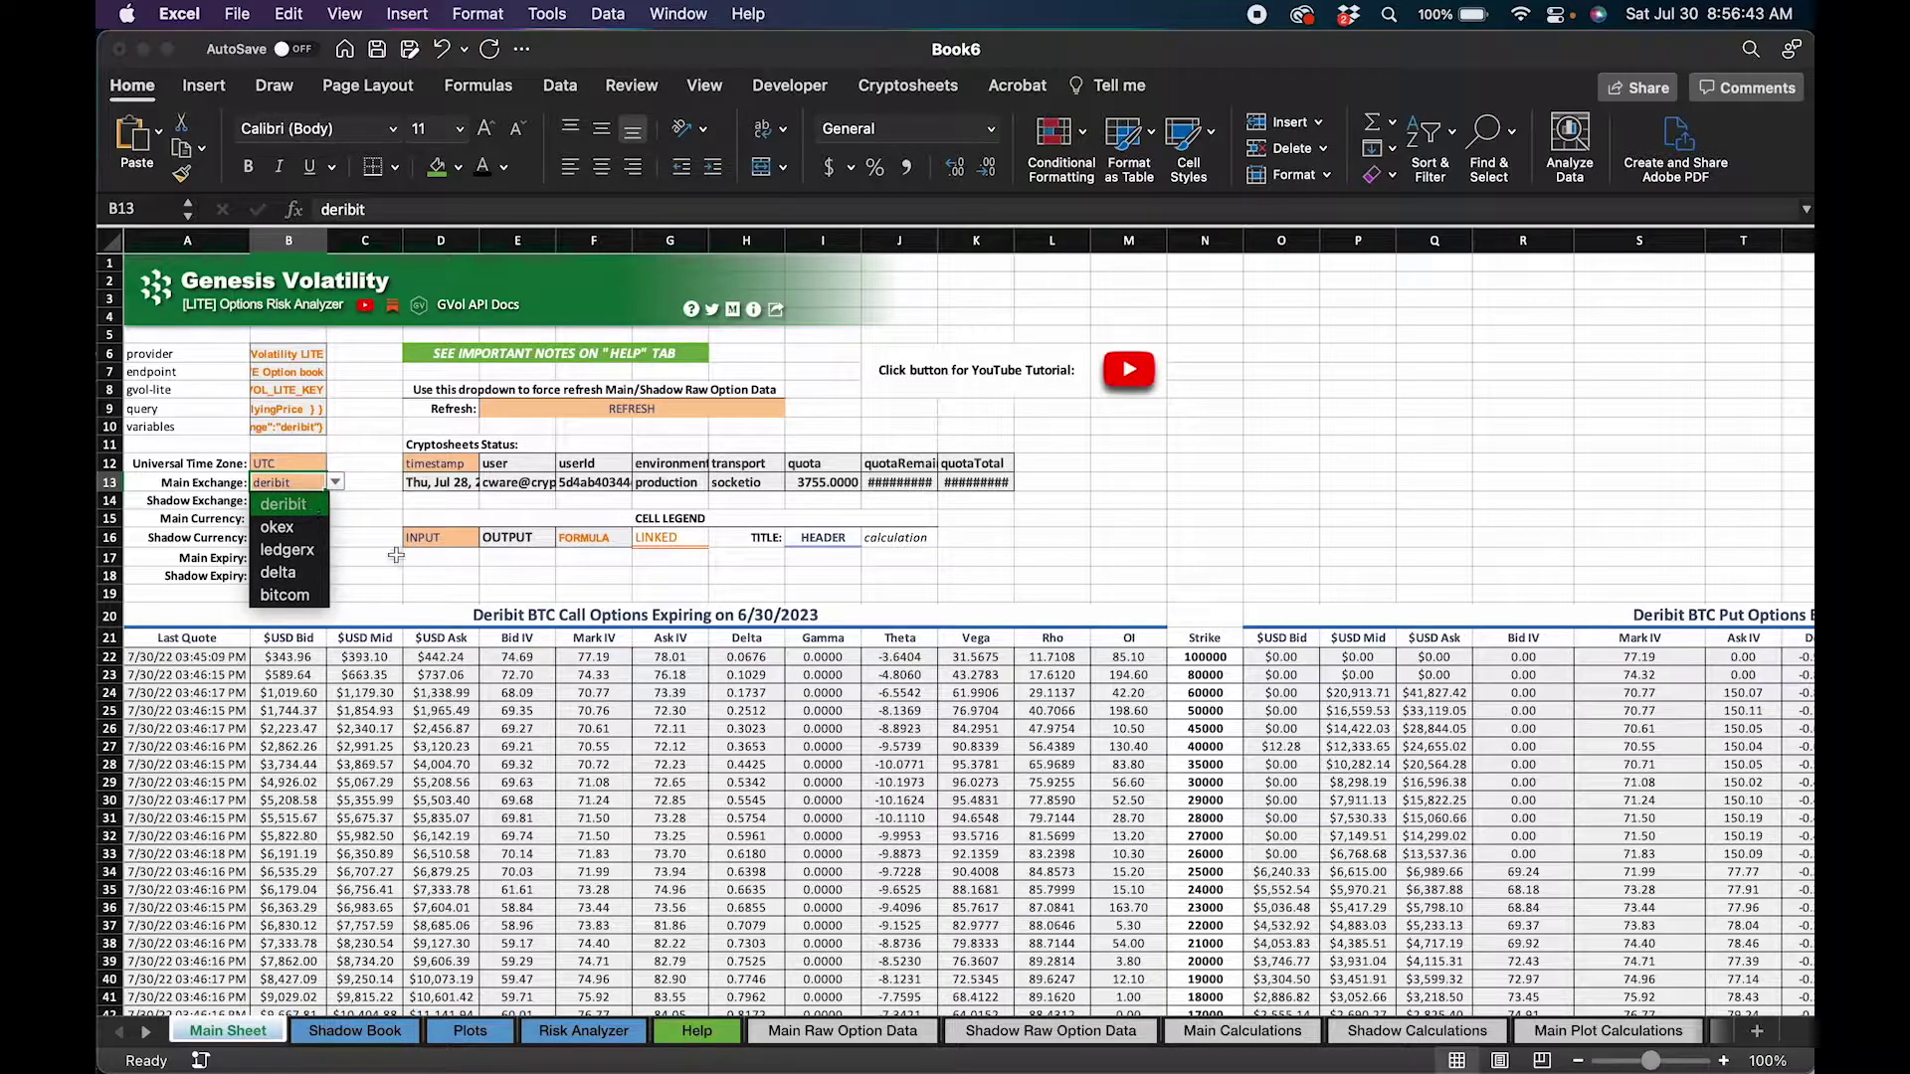
click(368, 583)
click(439, 575)
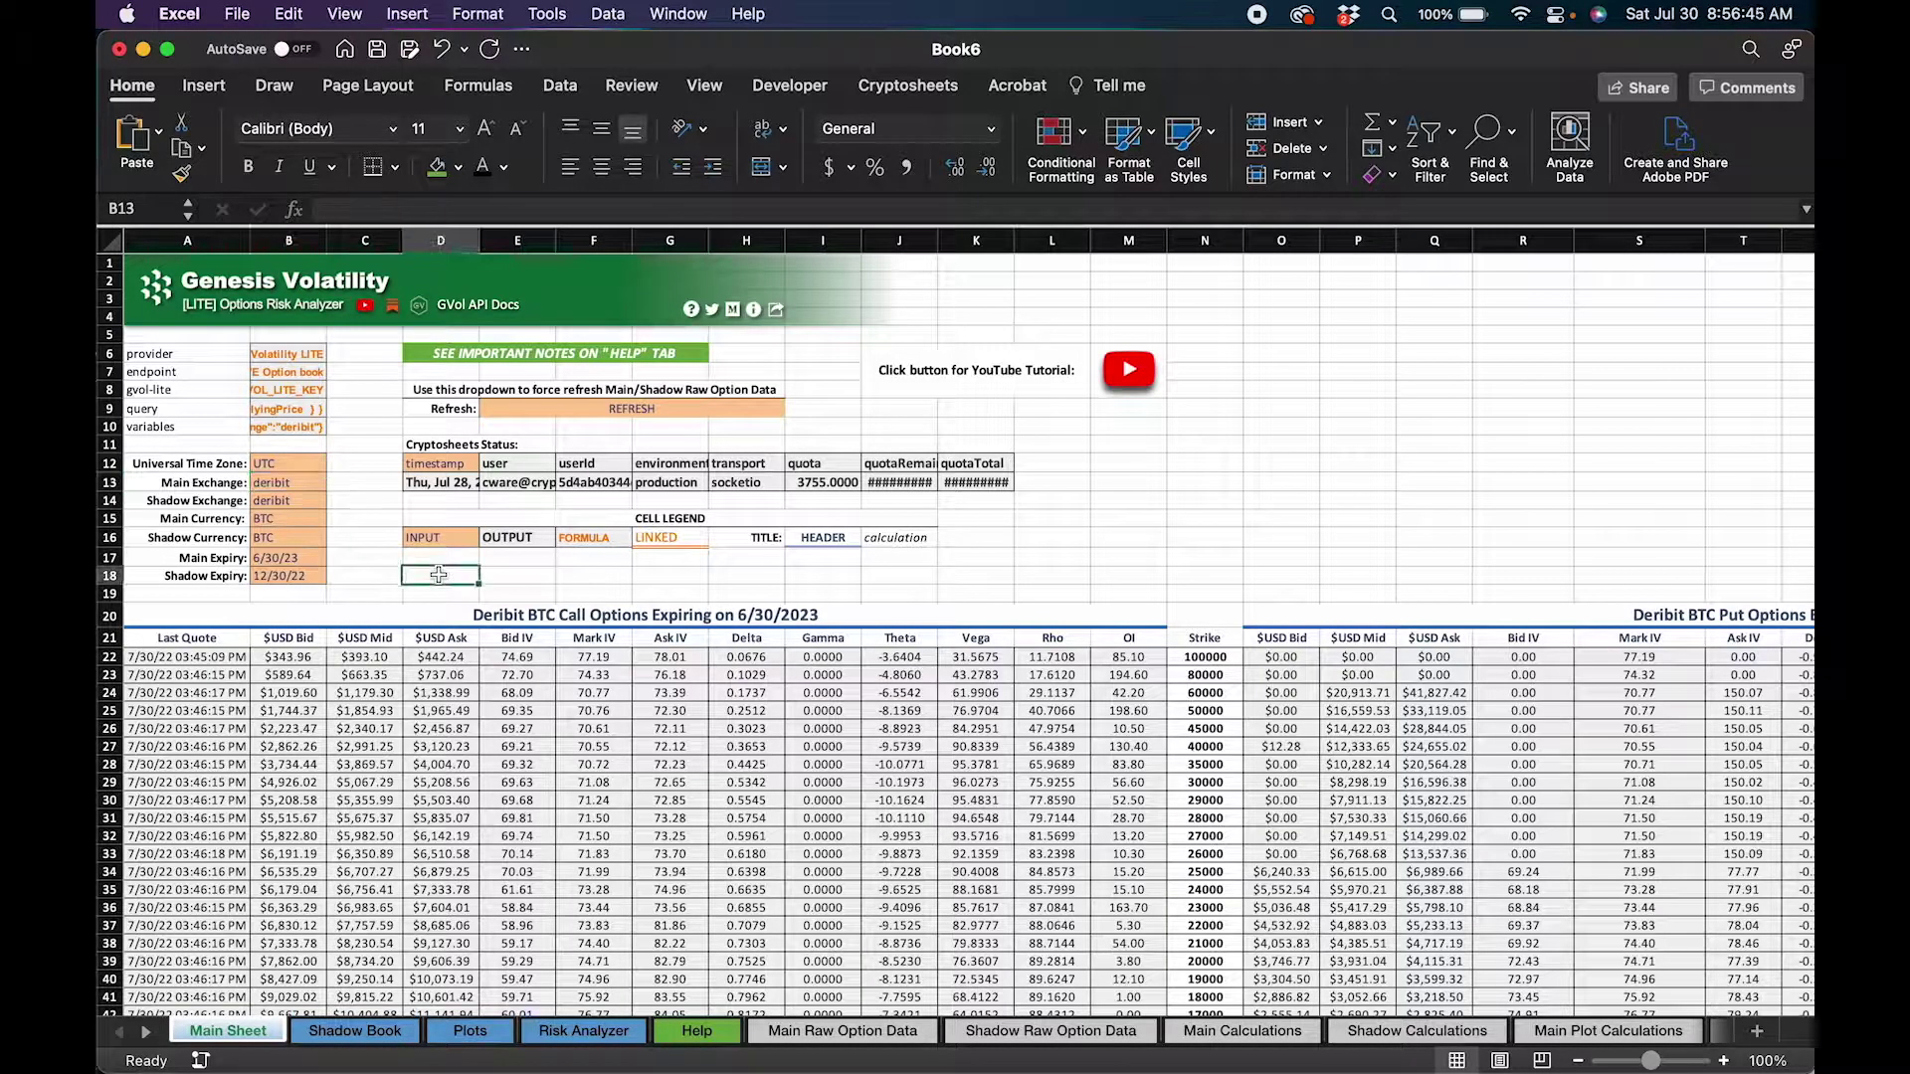
click(315, 521)
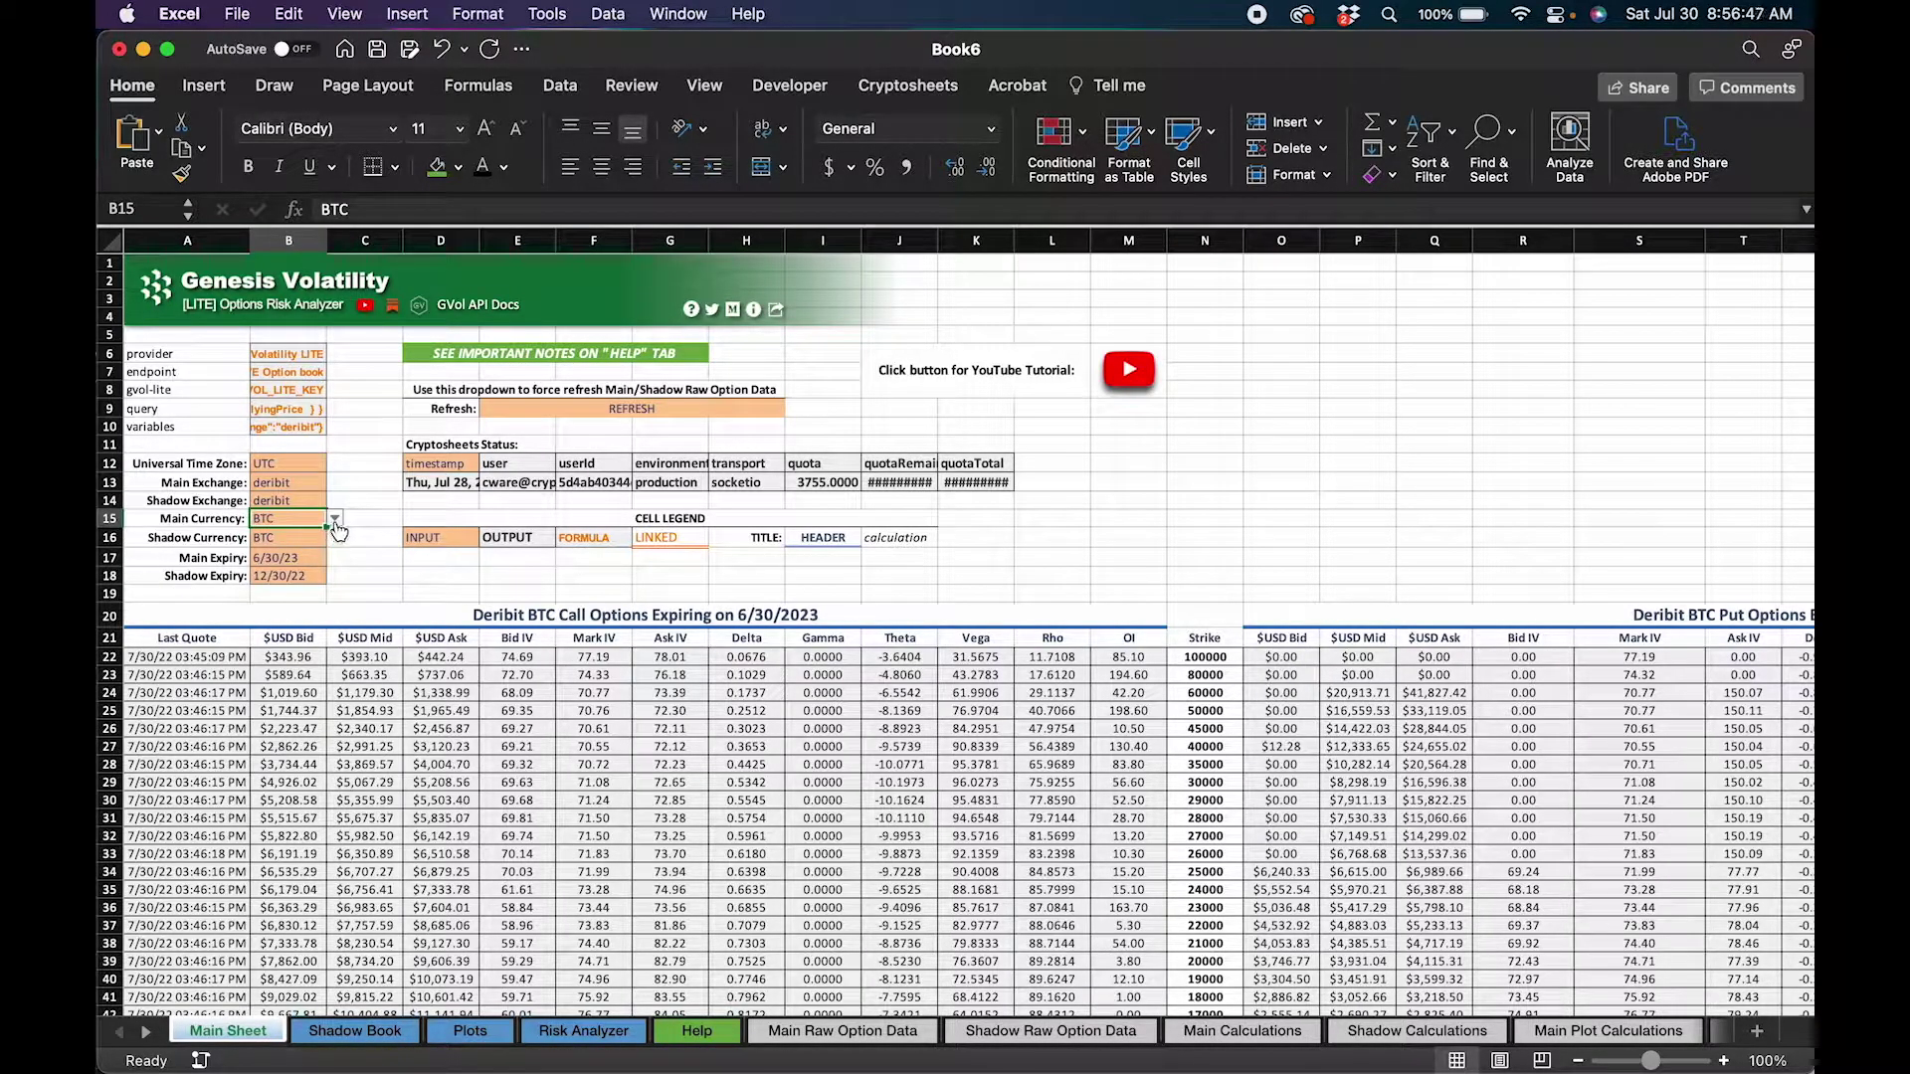
click(336, 519)
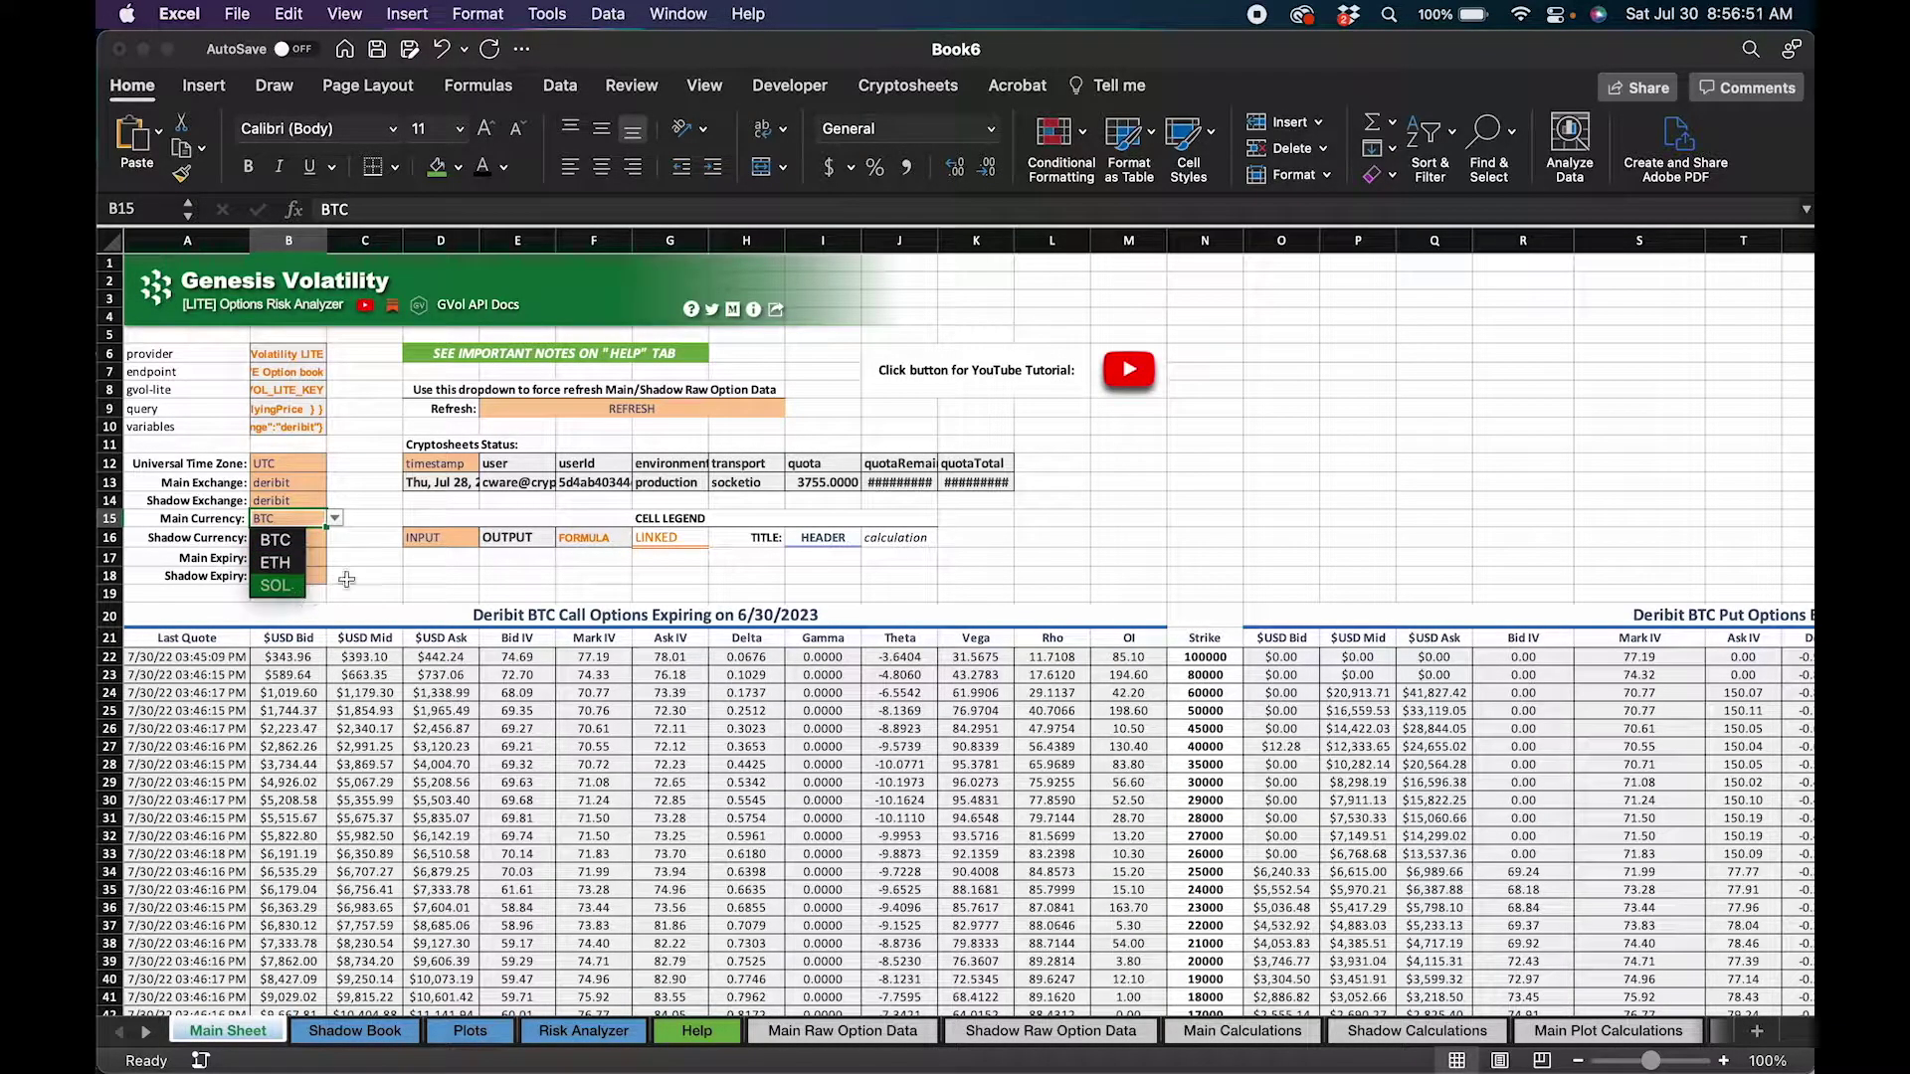
click(423, 584)
click(423, 583)
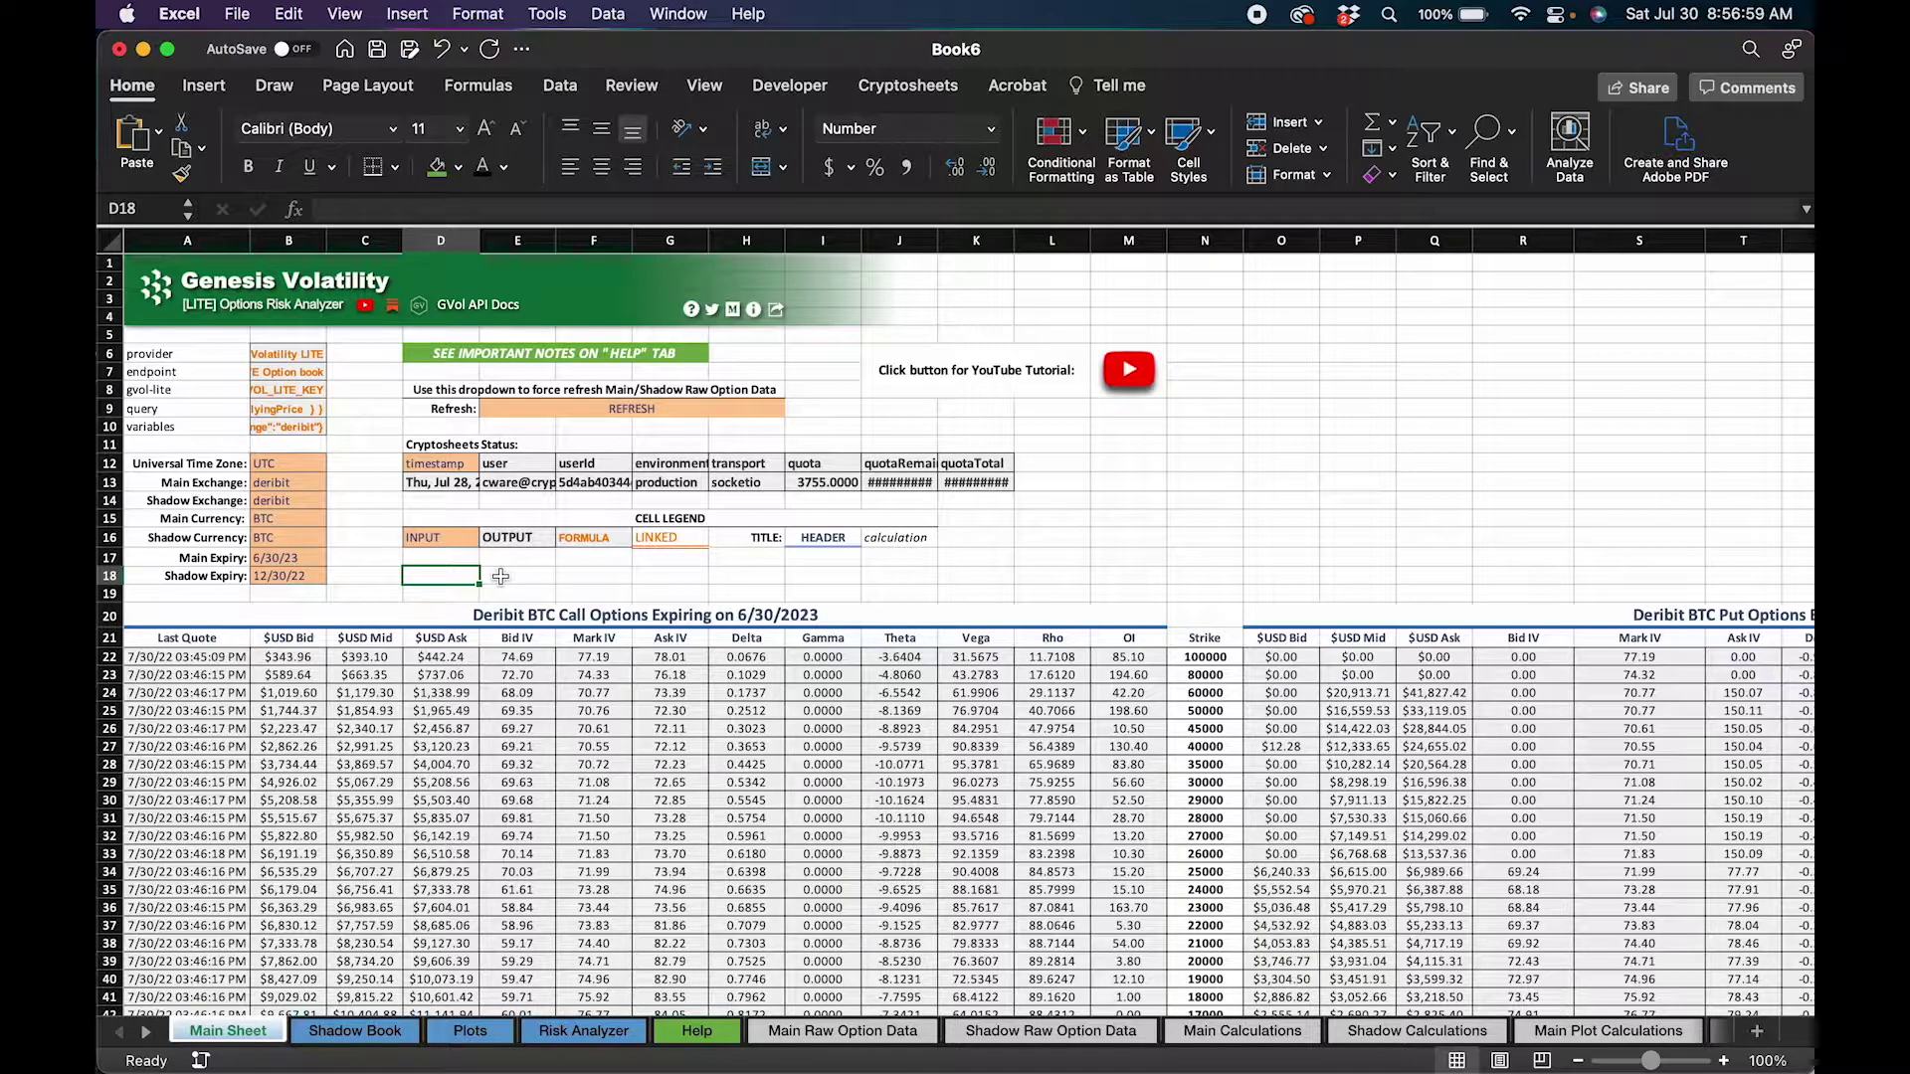
Step: Select the Main Expiry input in B17 and review the option tables for that expiry
click(299, 558)
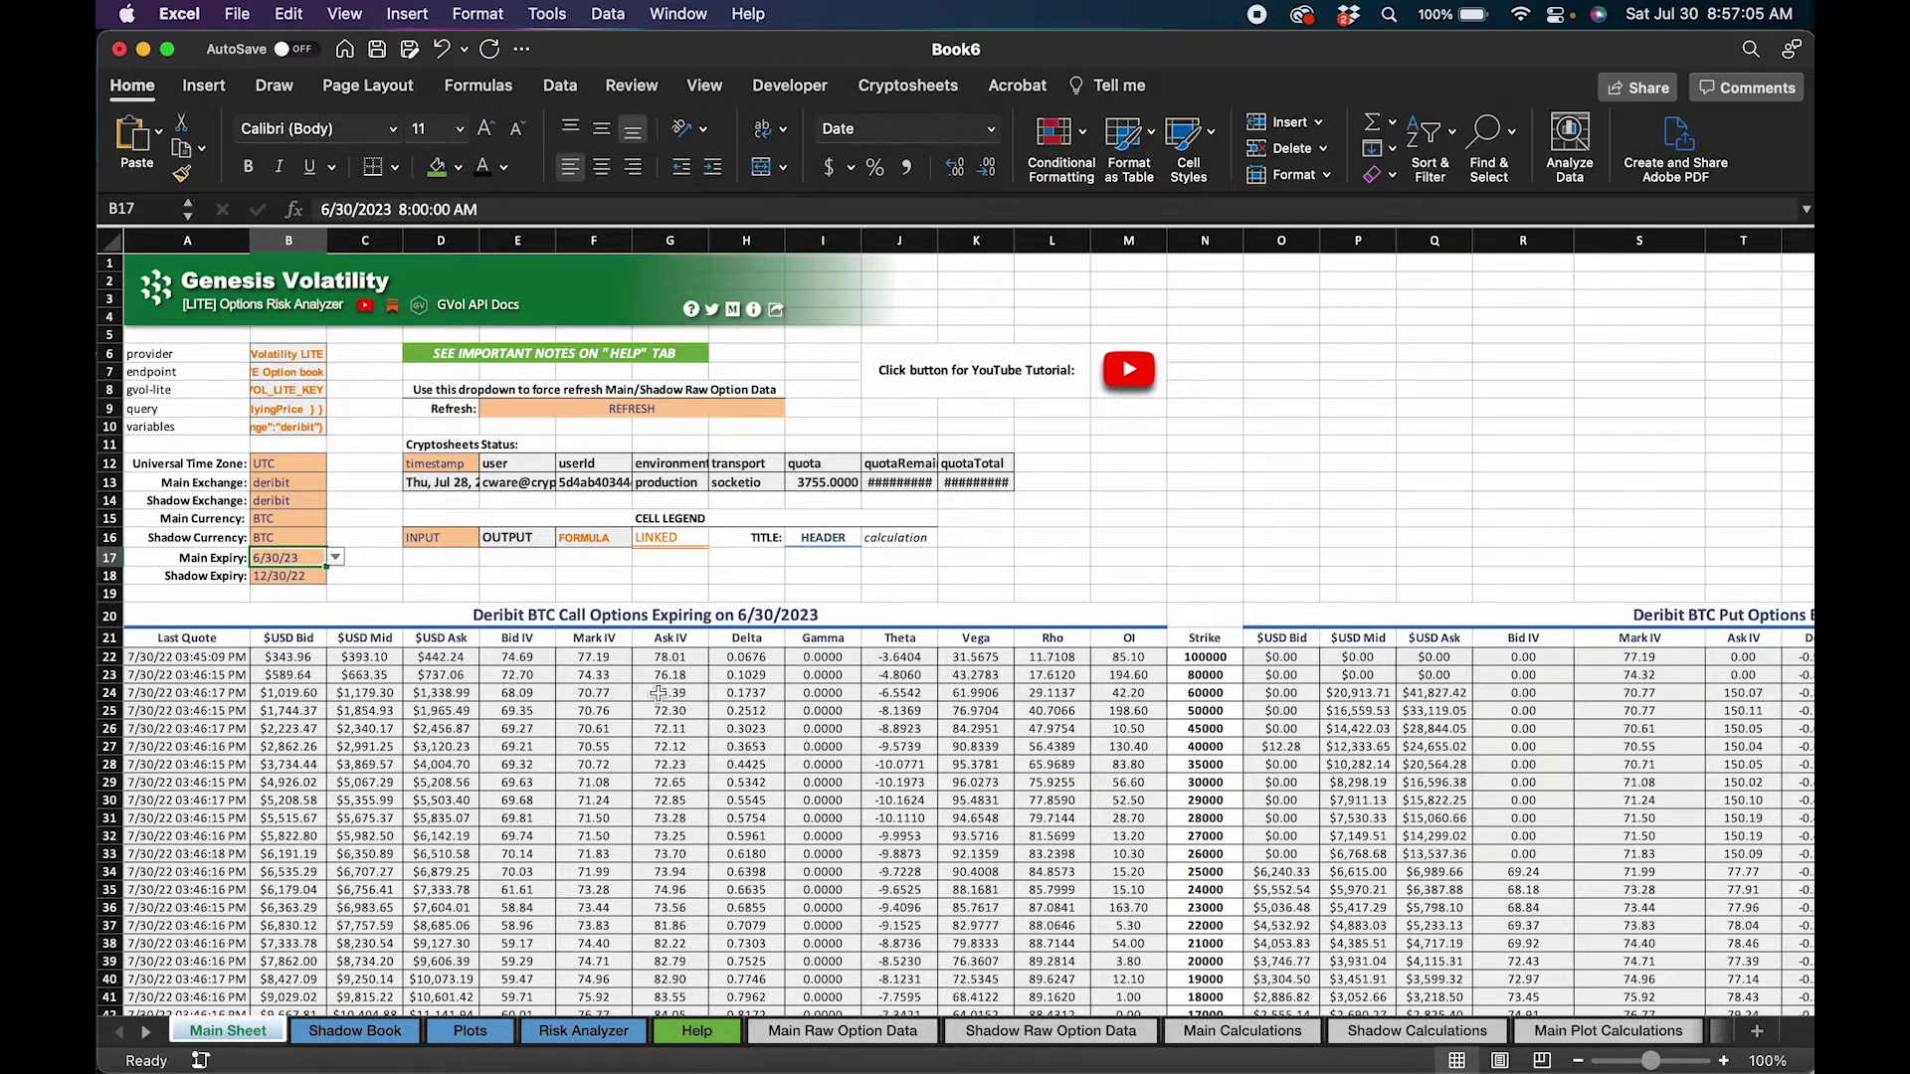
scroll(657, 681, down, 2)
scroll(656, 676, right, 5)
scroll(796, 637, left, 5)
scroll(868, 608, up, 1)
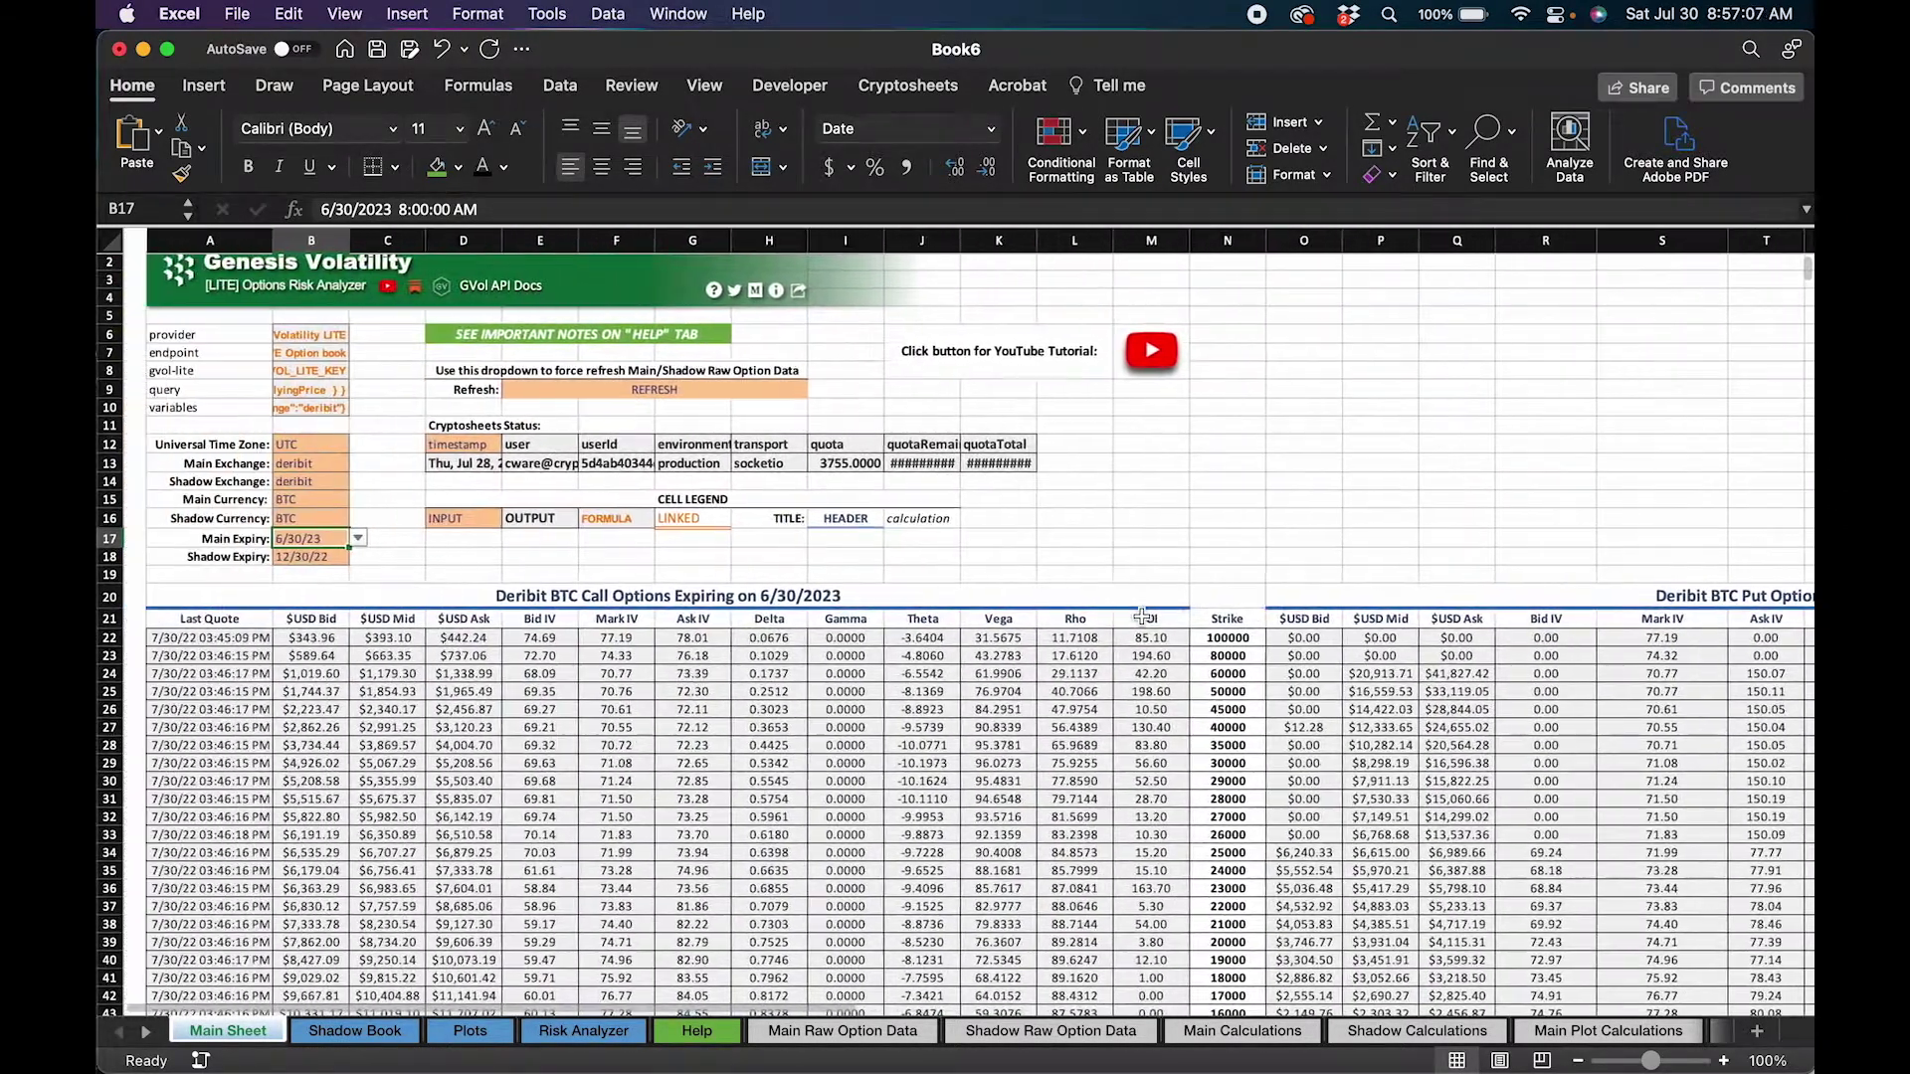
Step: Examine the cell legend's colour-coded entries and select the Refresh input in E9
click(580, 557)
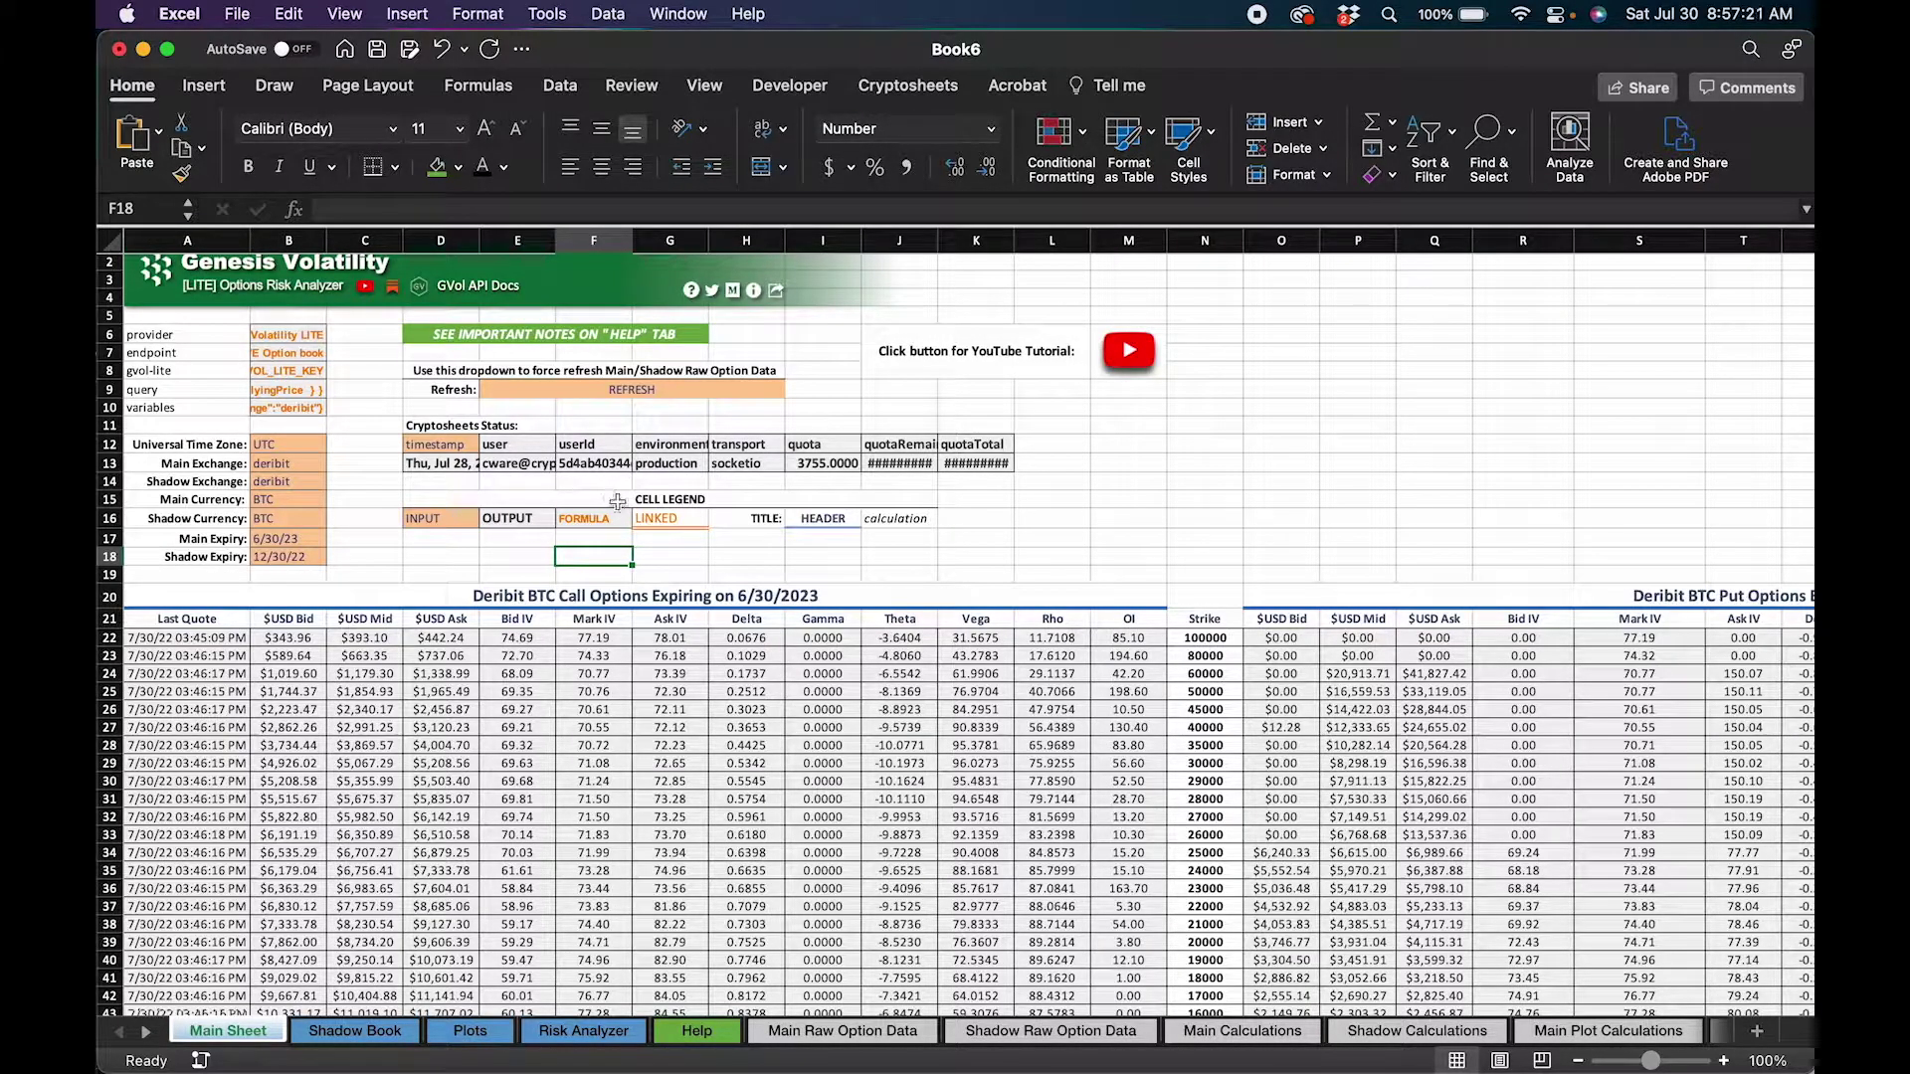
click(452, 554)
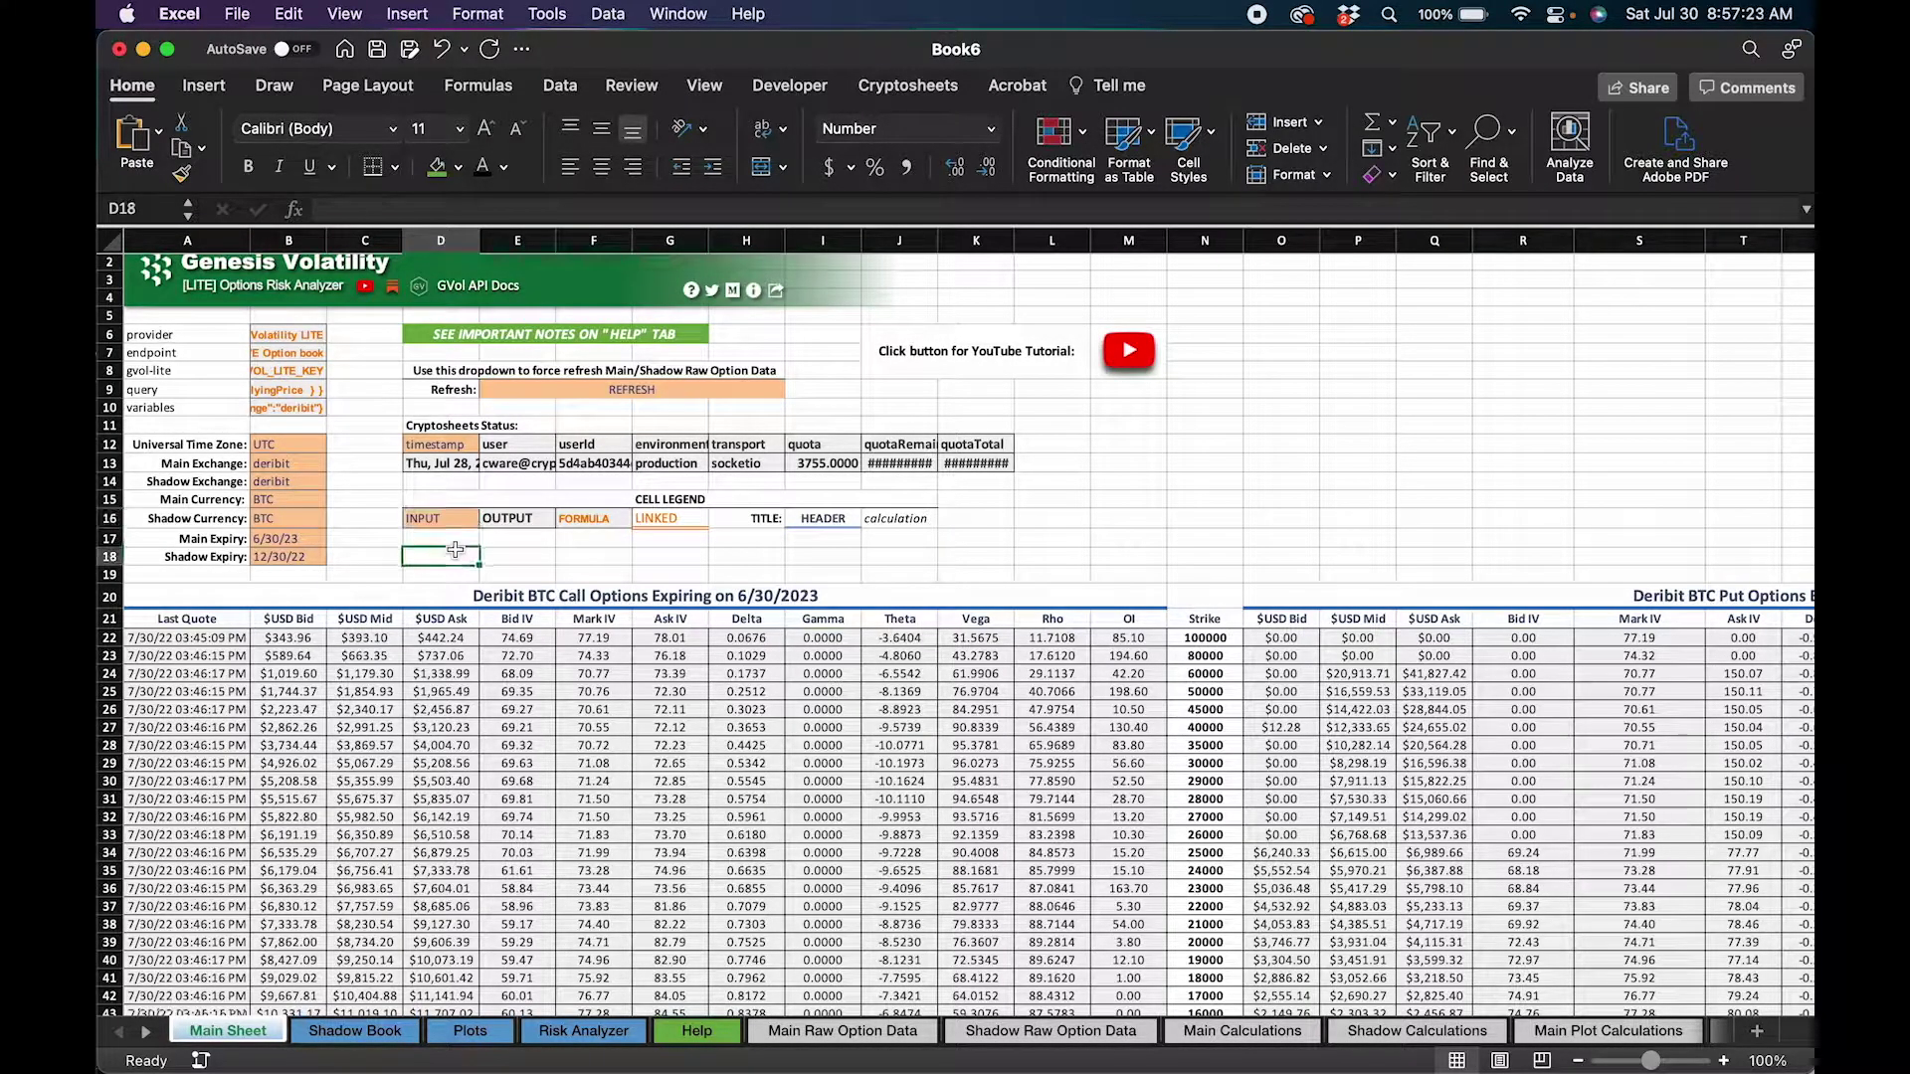
click(445, 515)
click(463, 557)
shift+click(517, 562)
click(416, 560)
click(490, 392)
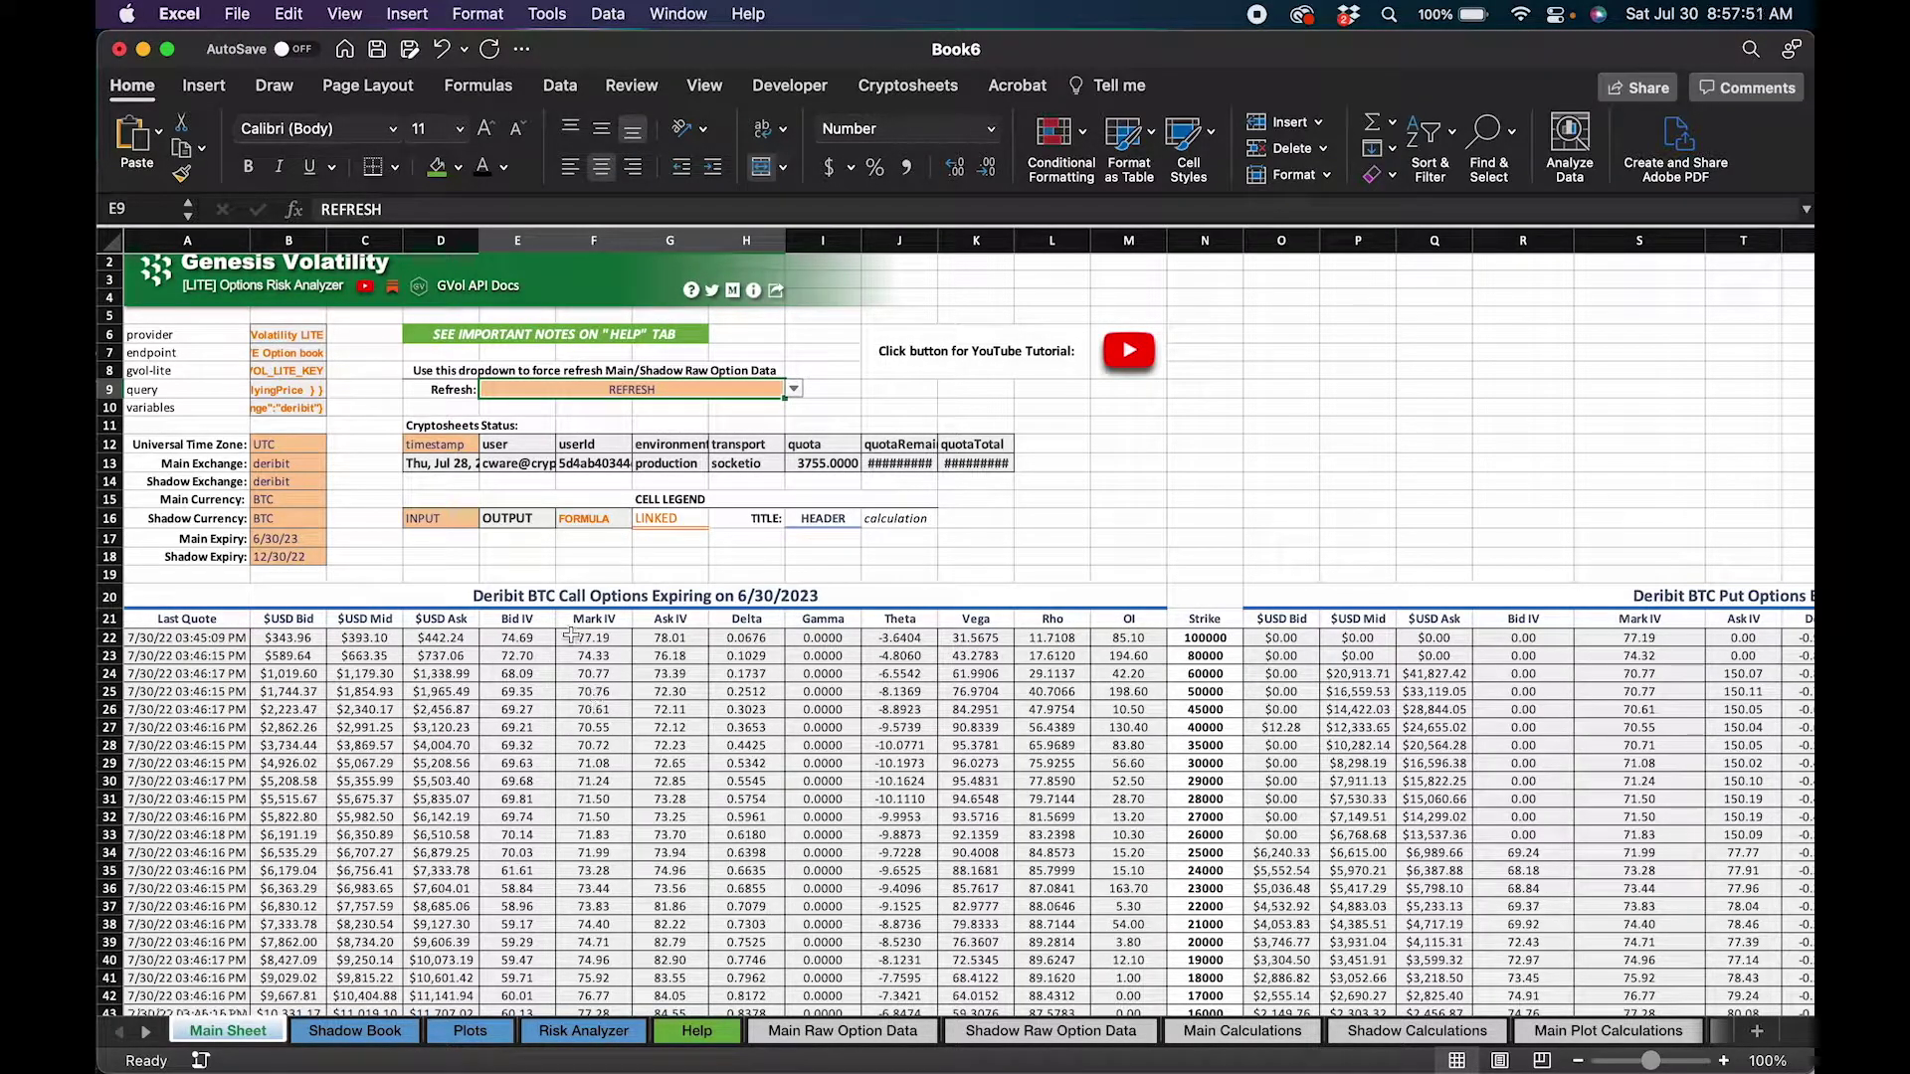
Step: Force a data refresh by setting the Refresh input in E9 to REFRESH AGAIN, and review the reloaded option table
click(793, 389)
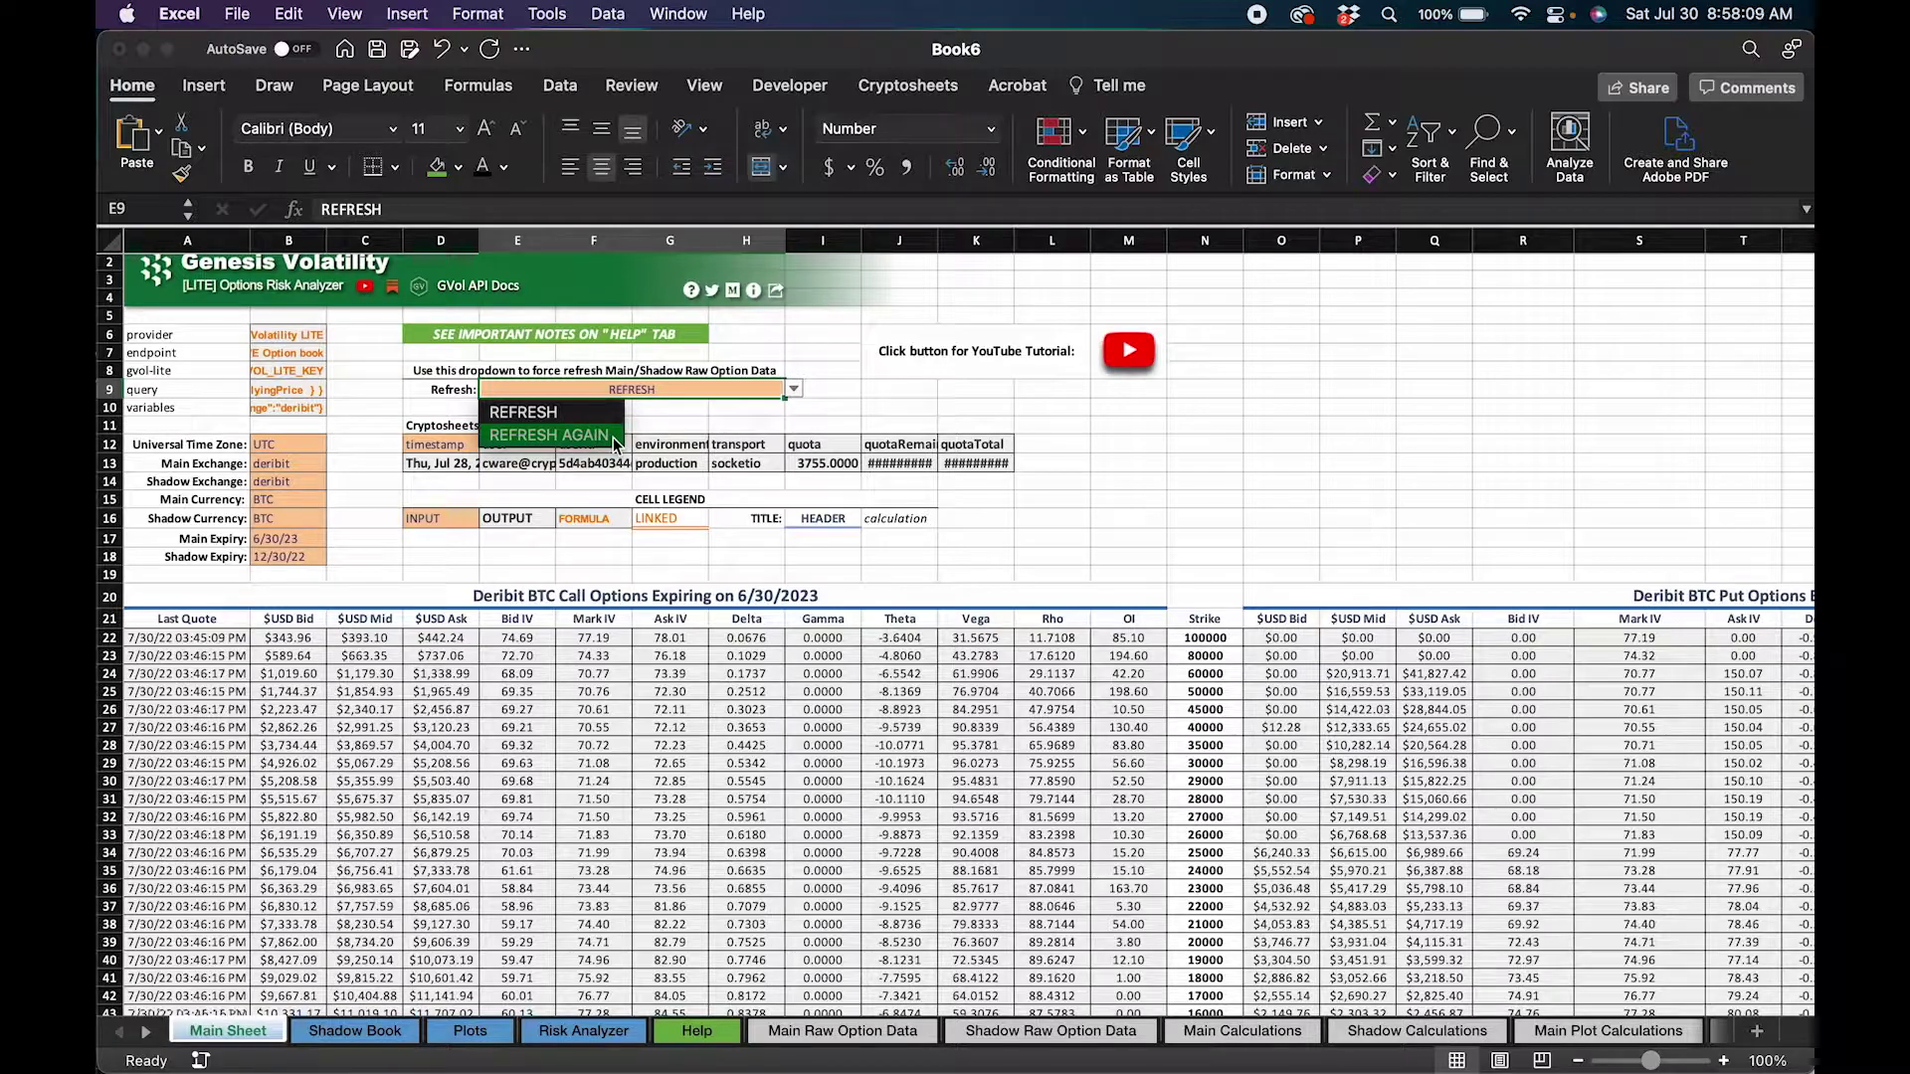
click(663, 443)
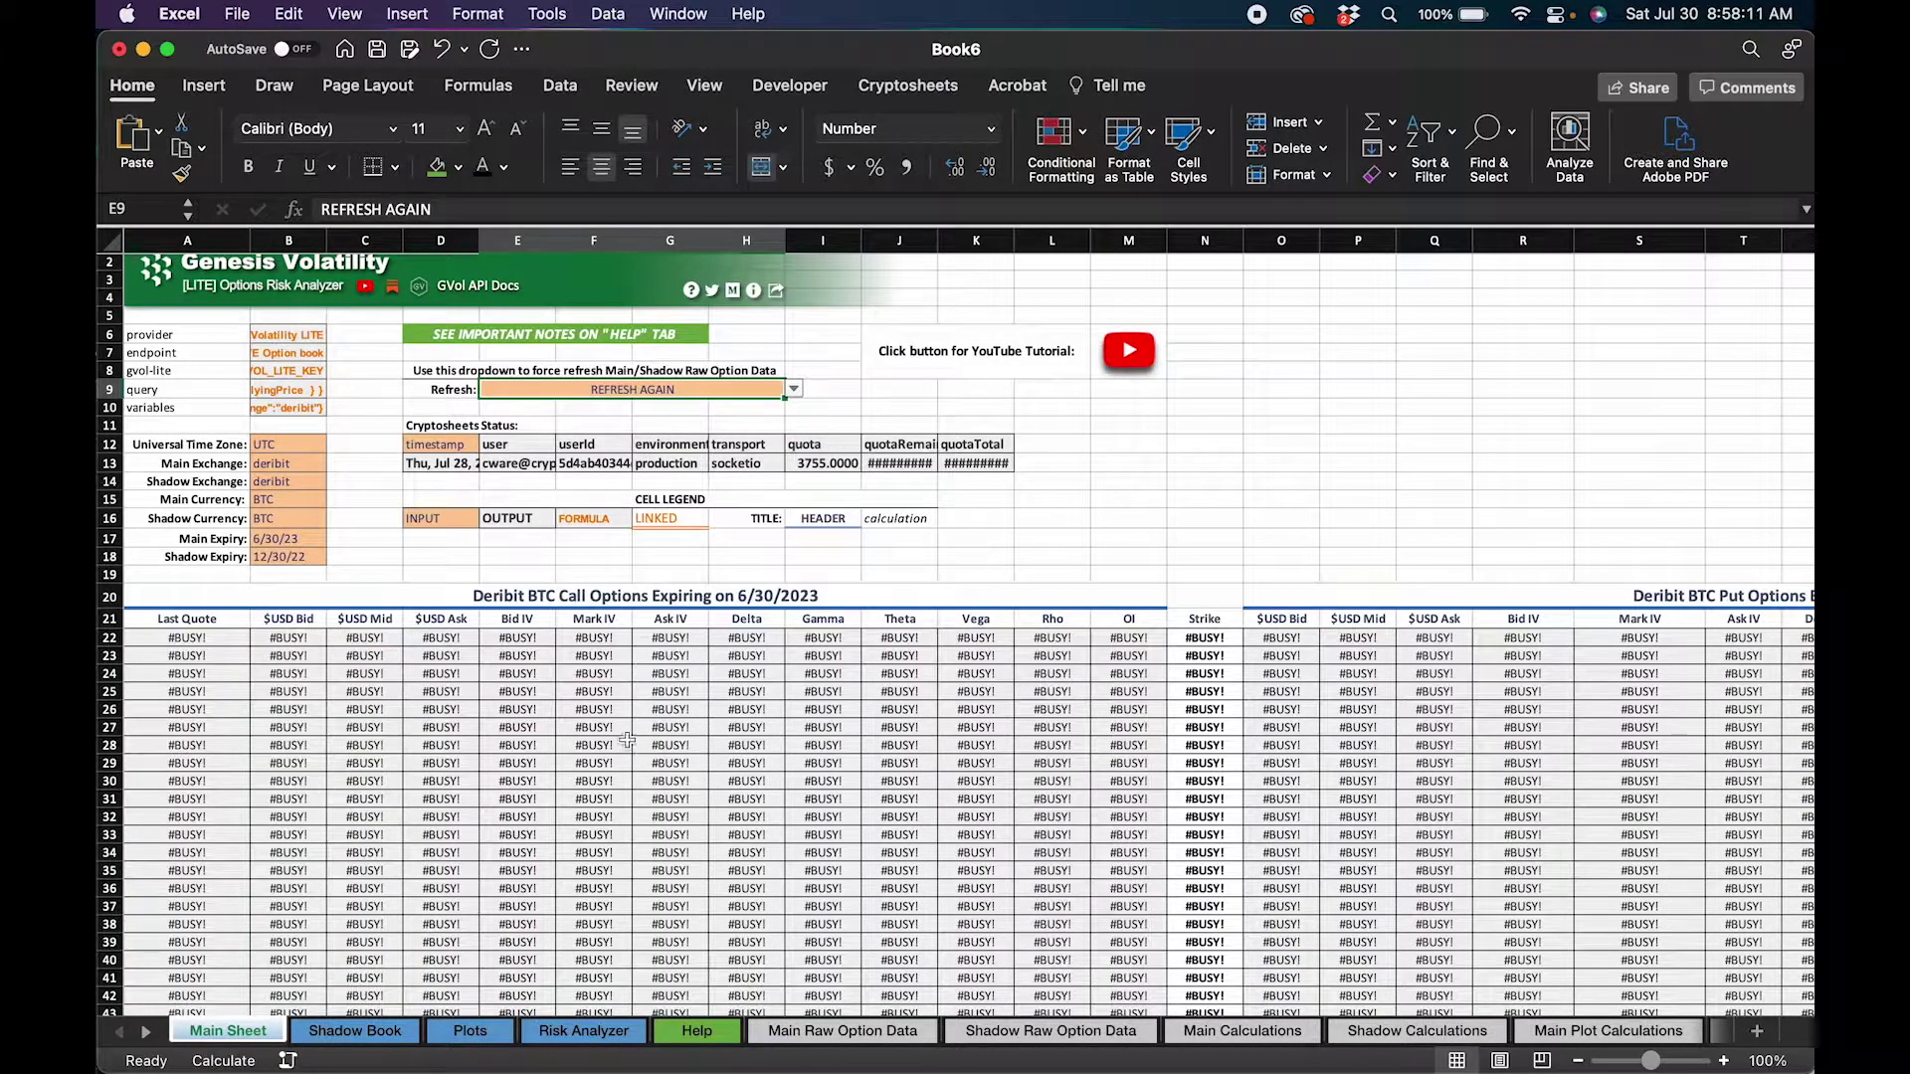
scroll(666, 657, down, 4)
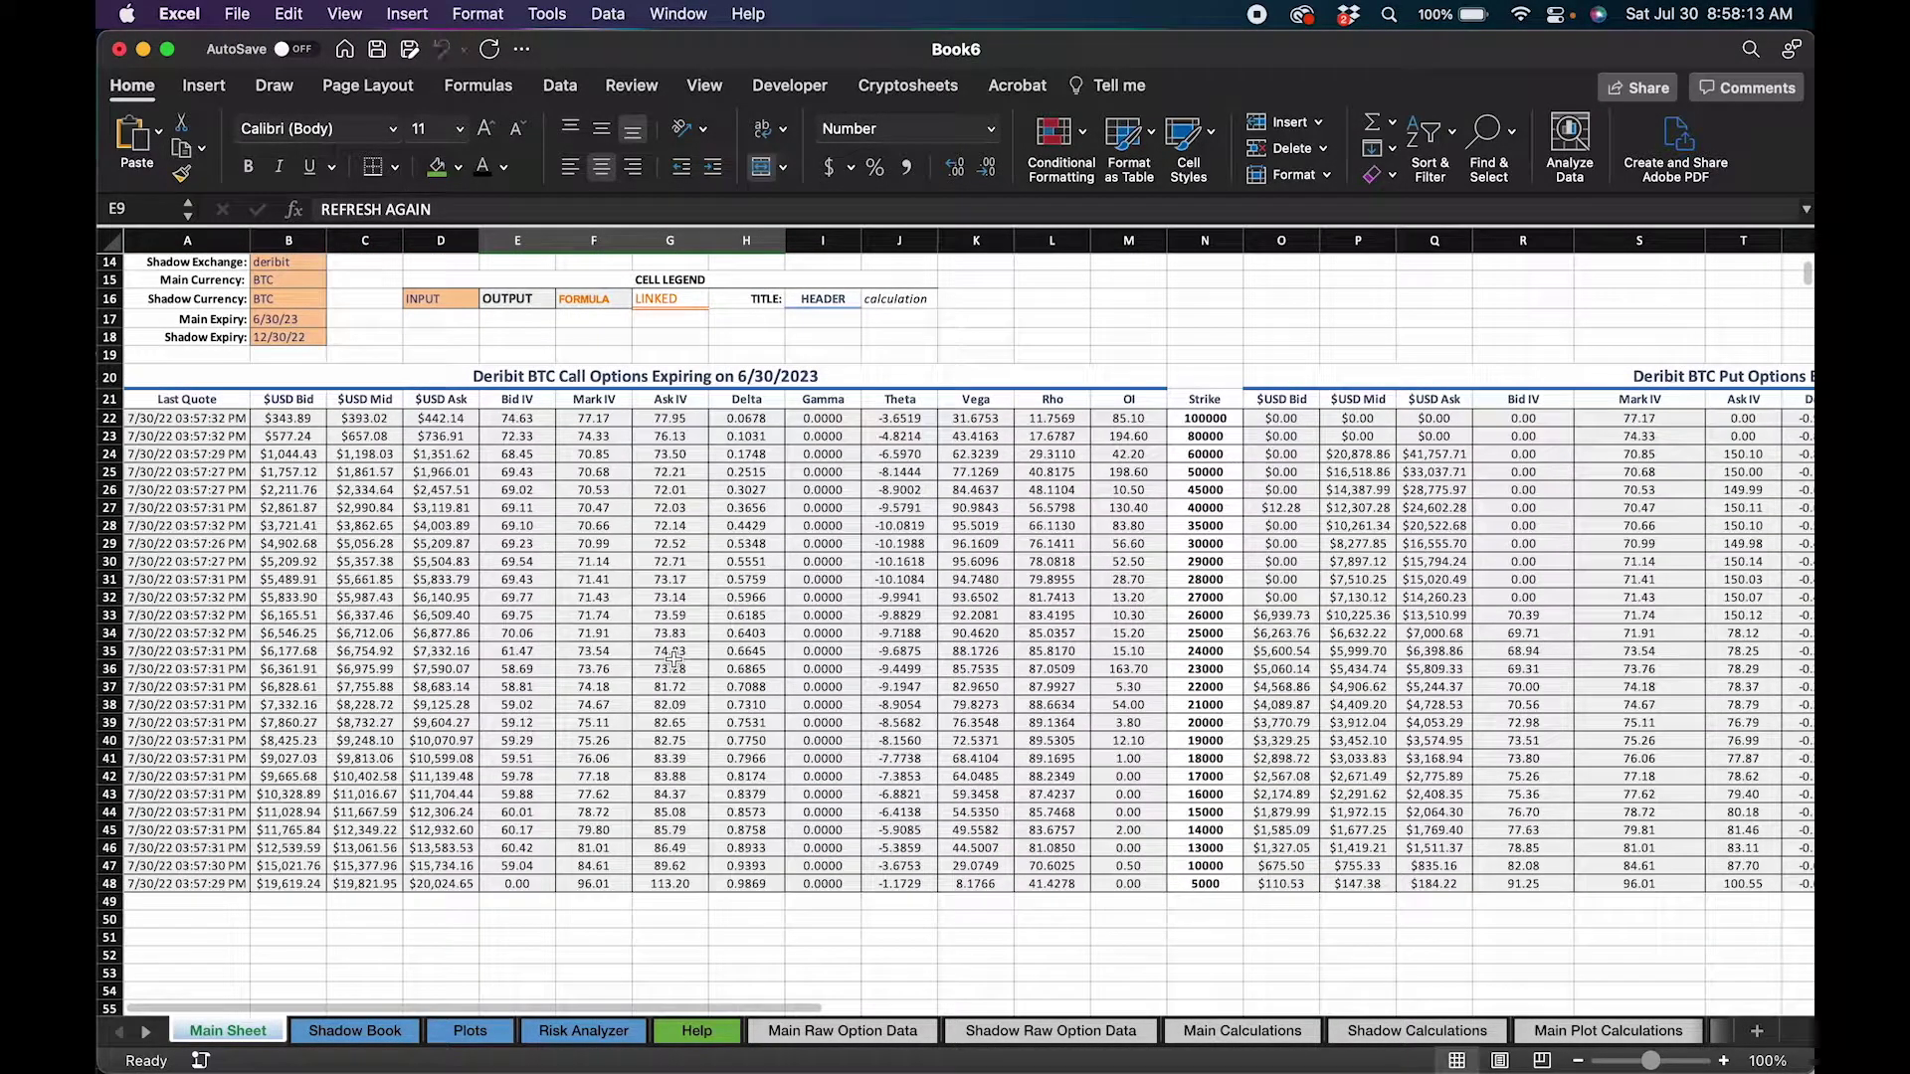
scroll(706, 550, up, 4)
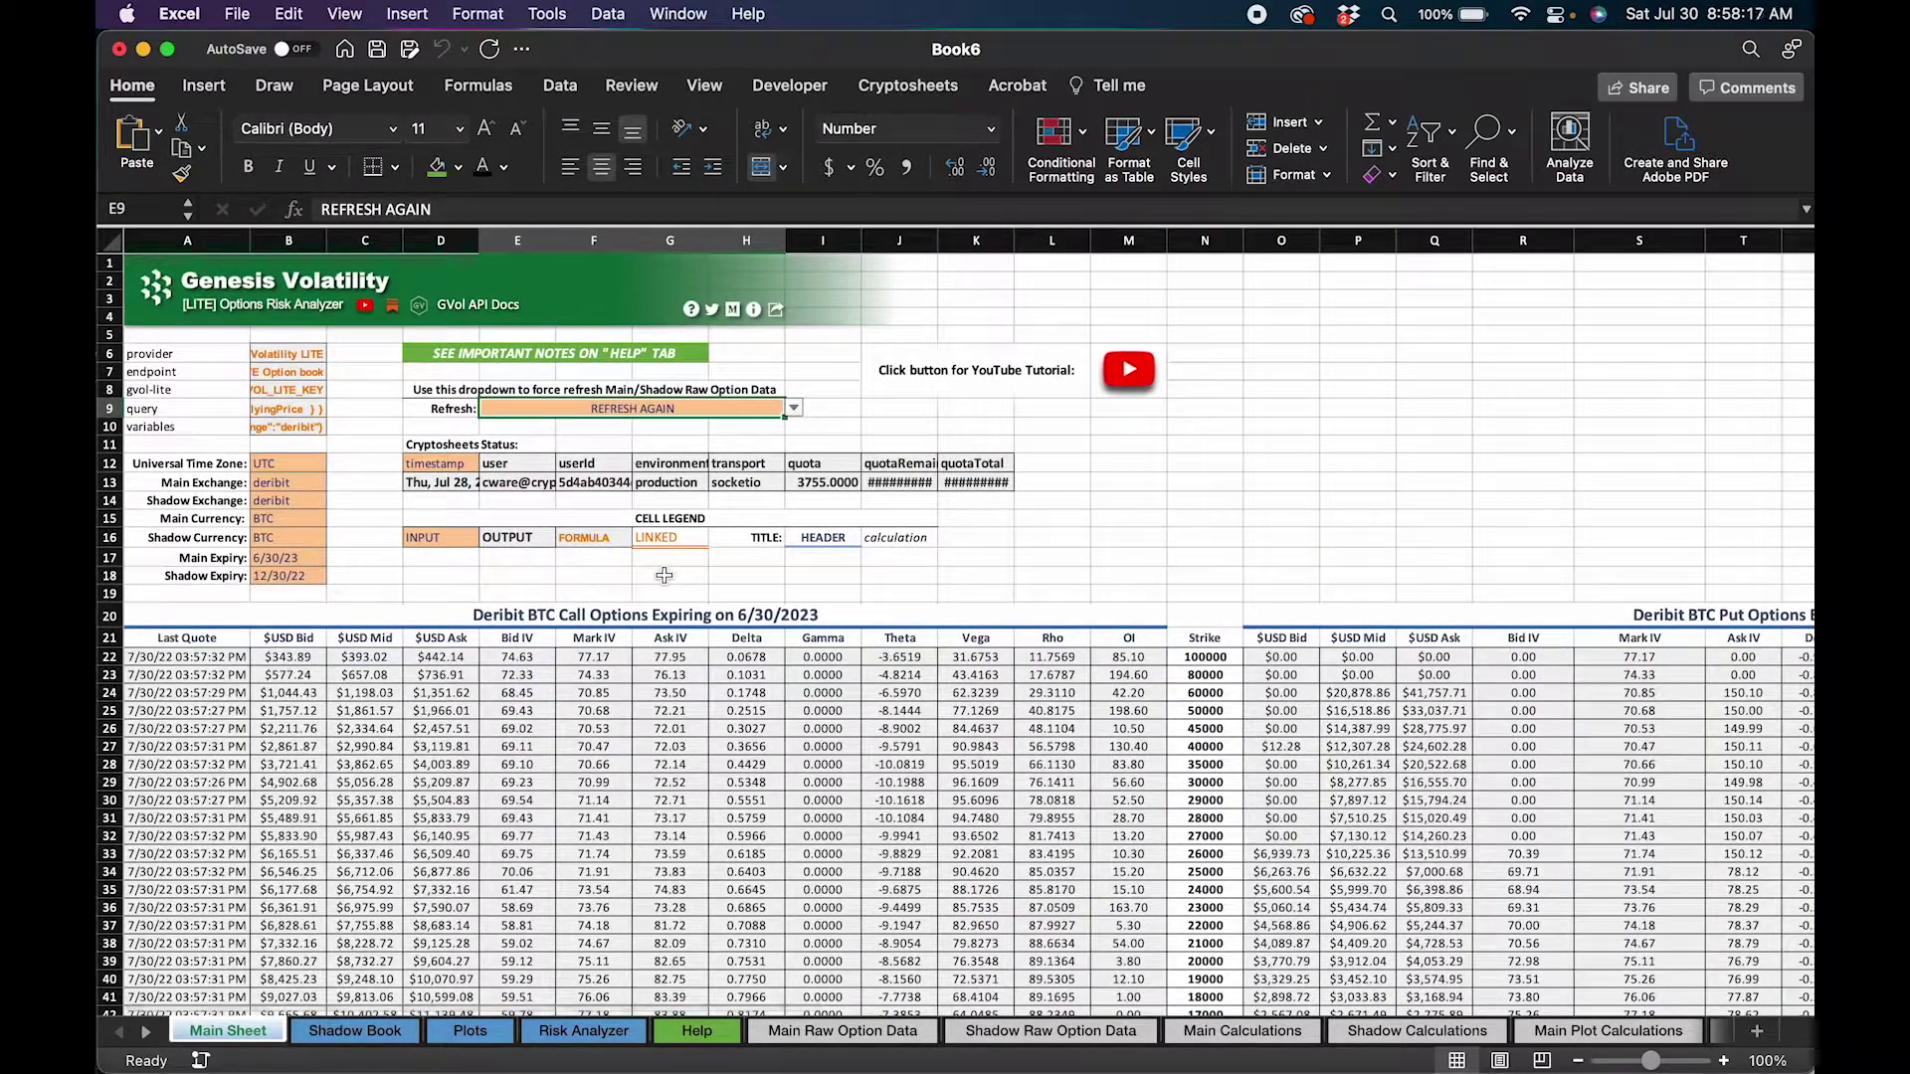
click(462, 577)
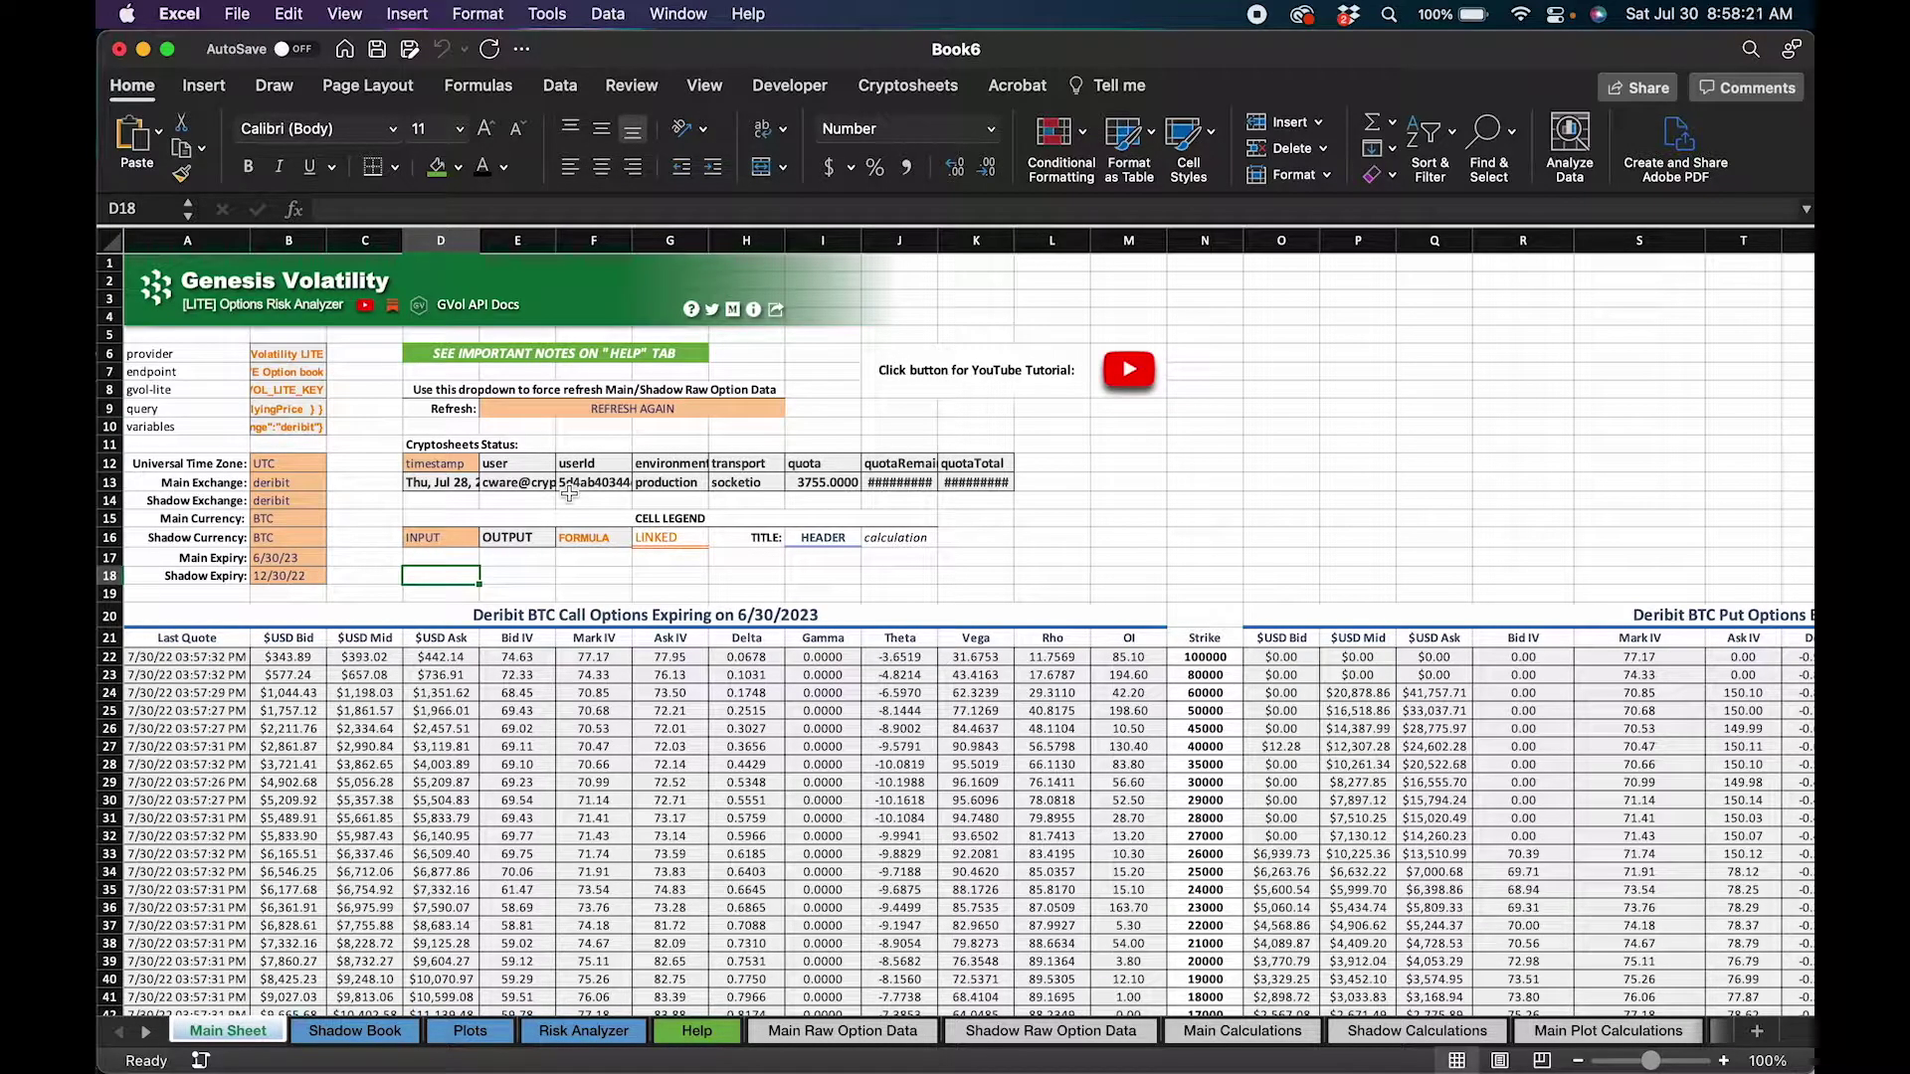
Step: Examine the title cells of the call and put option tables in row 20, including the put title's formula
scroll(596, 663, down, 1)
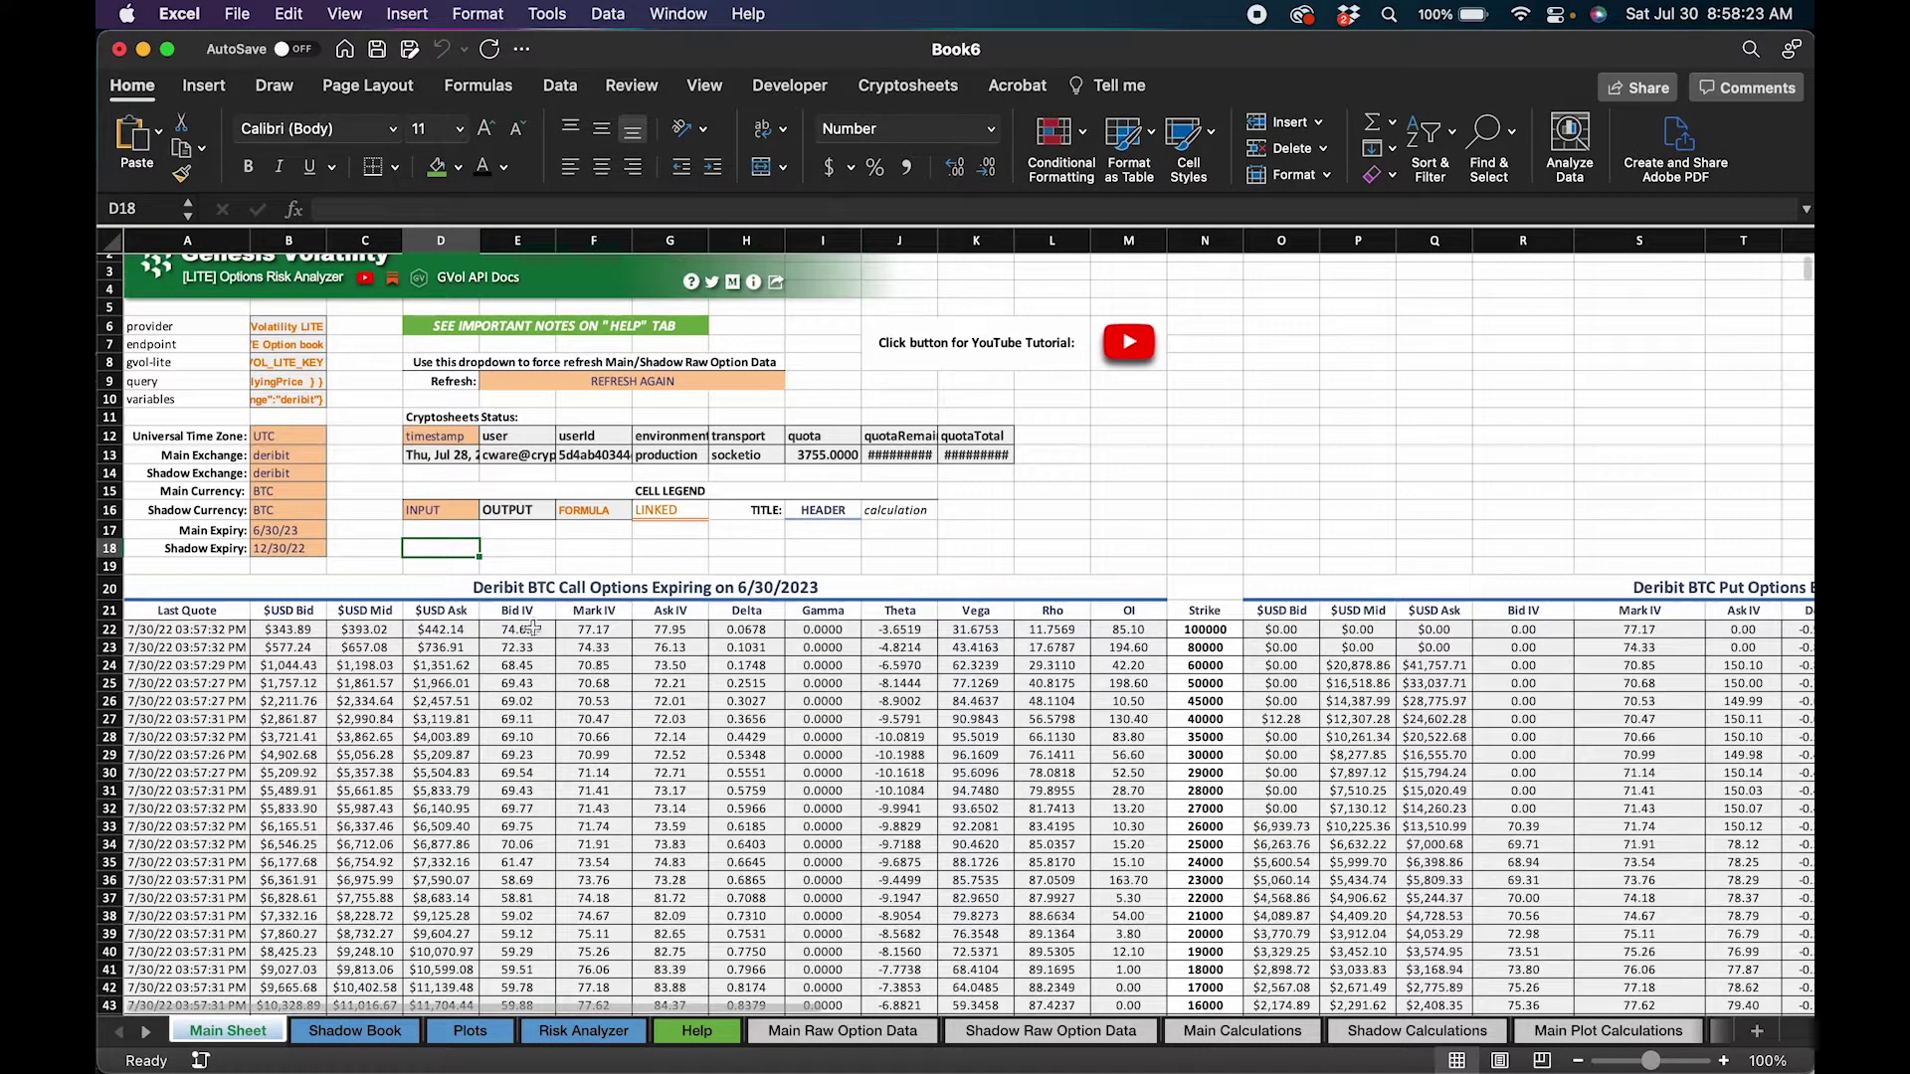
scroll(676, 619, down, 2)
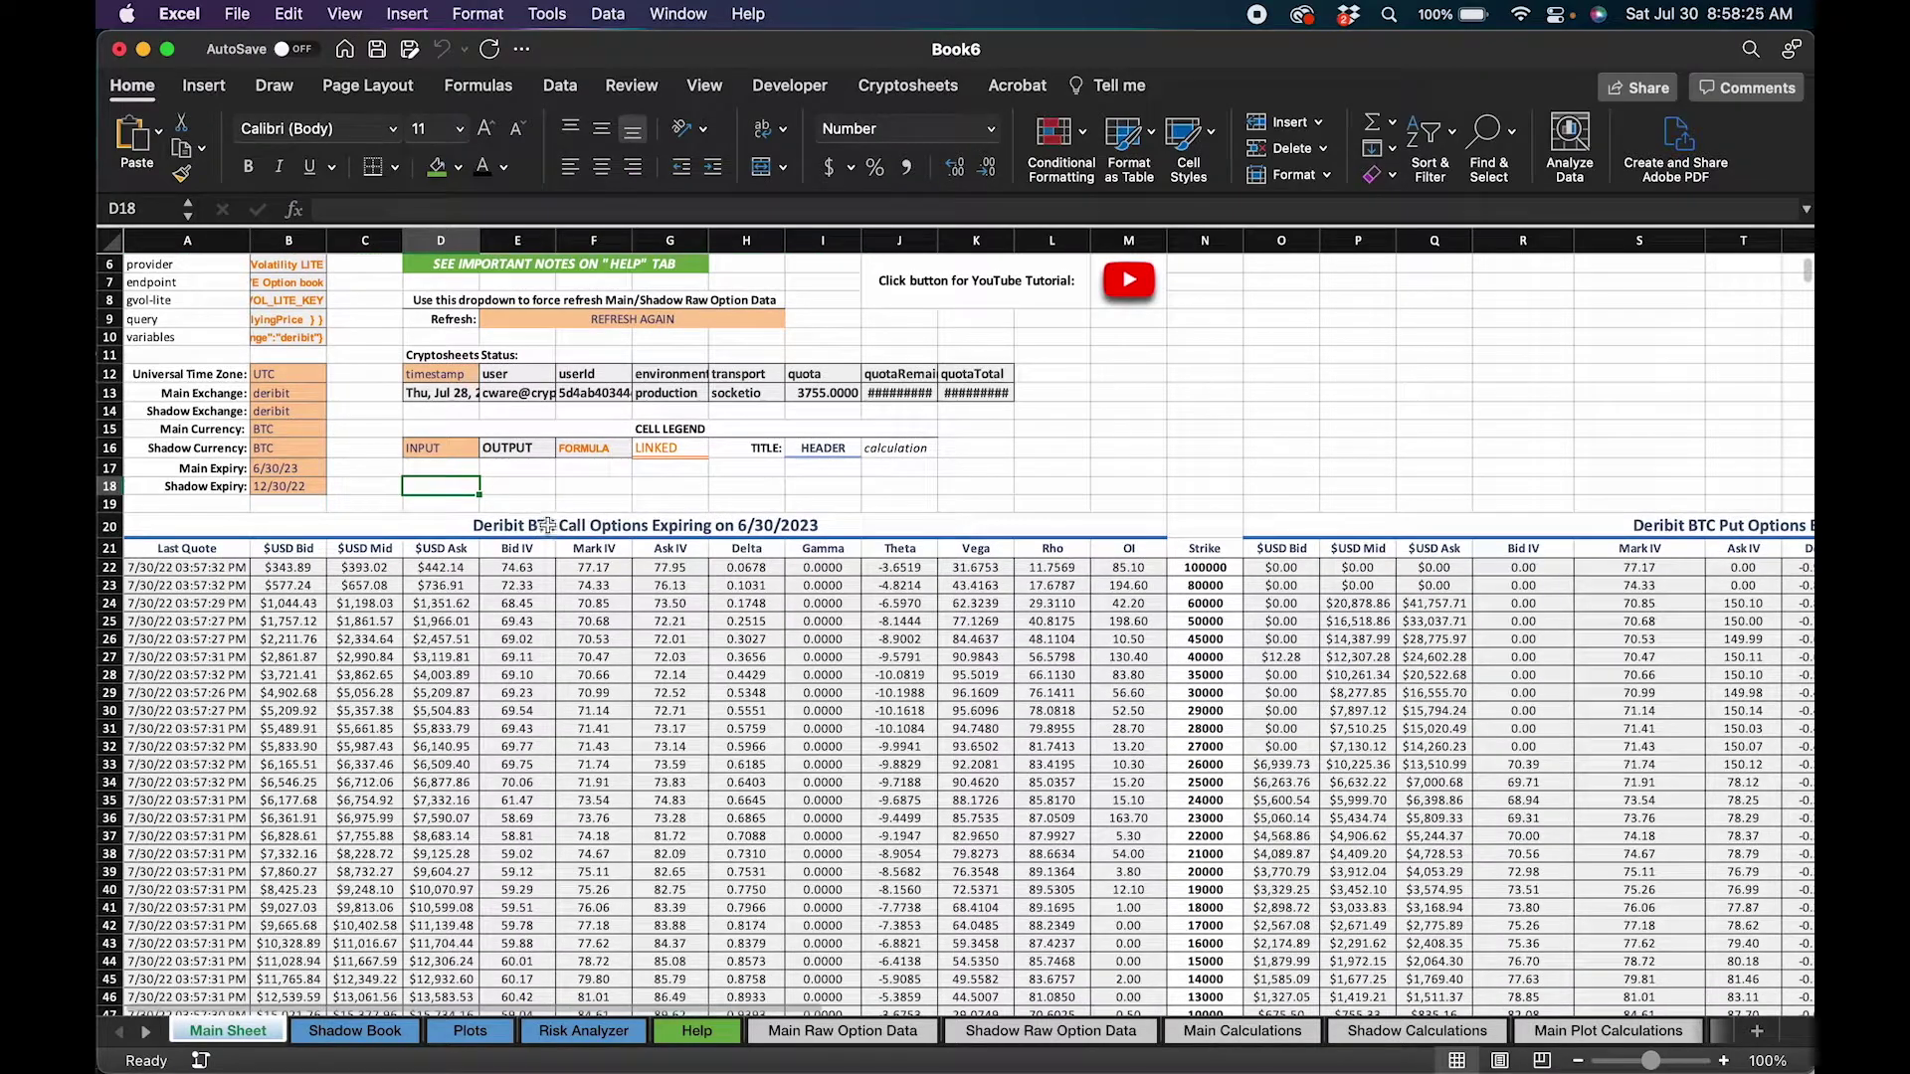
click(595, 527)
click(1592, 525)
scroll(640, 565, up, 3)
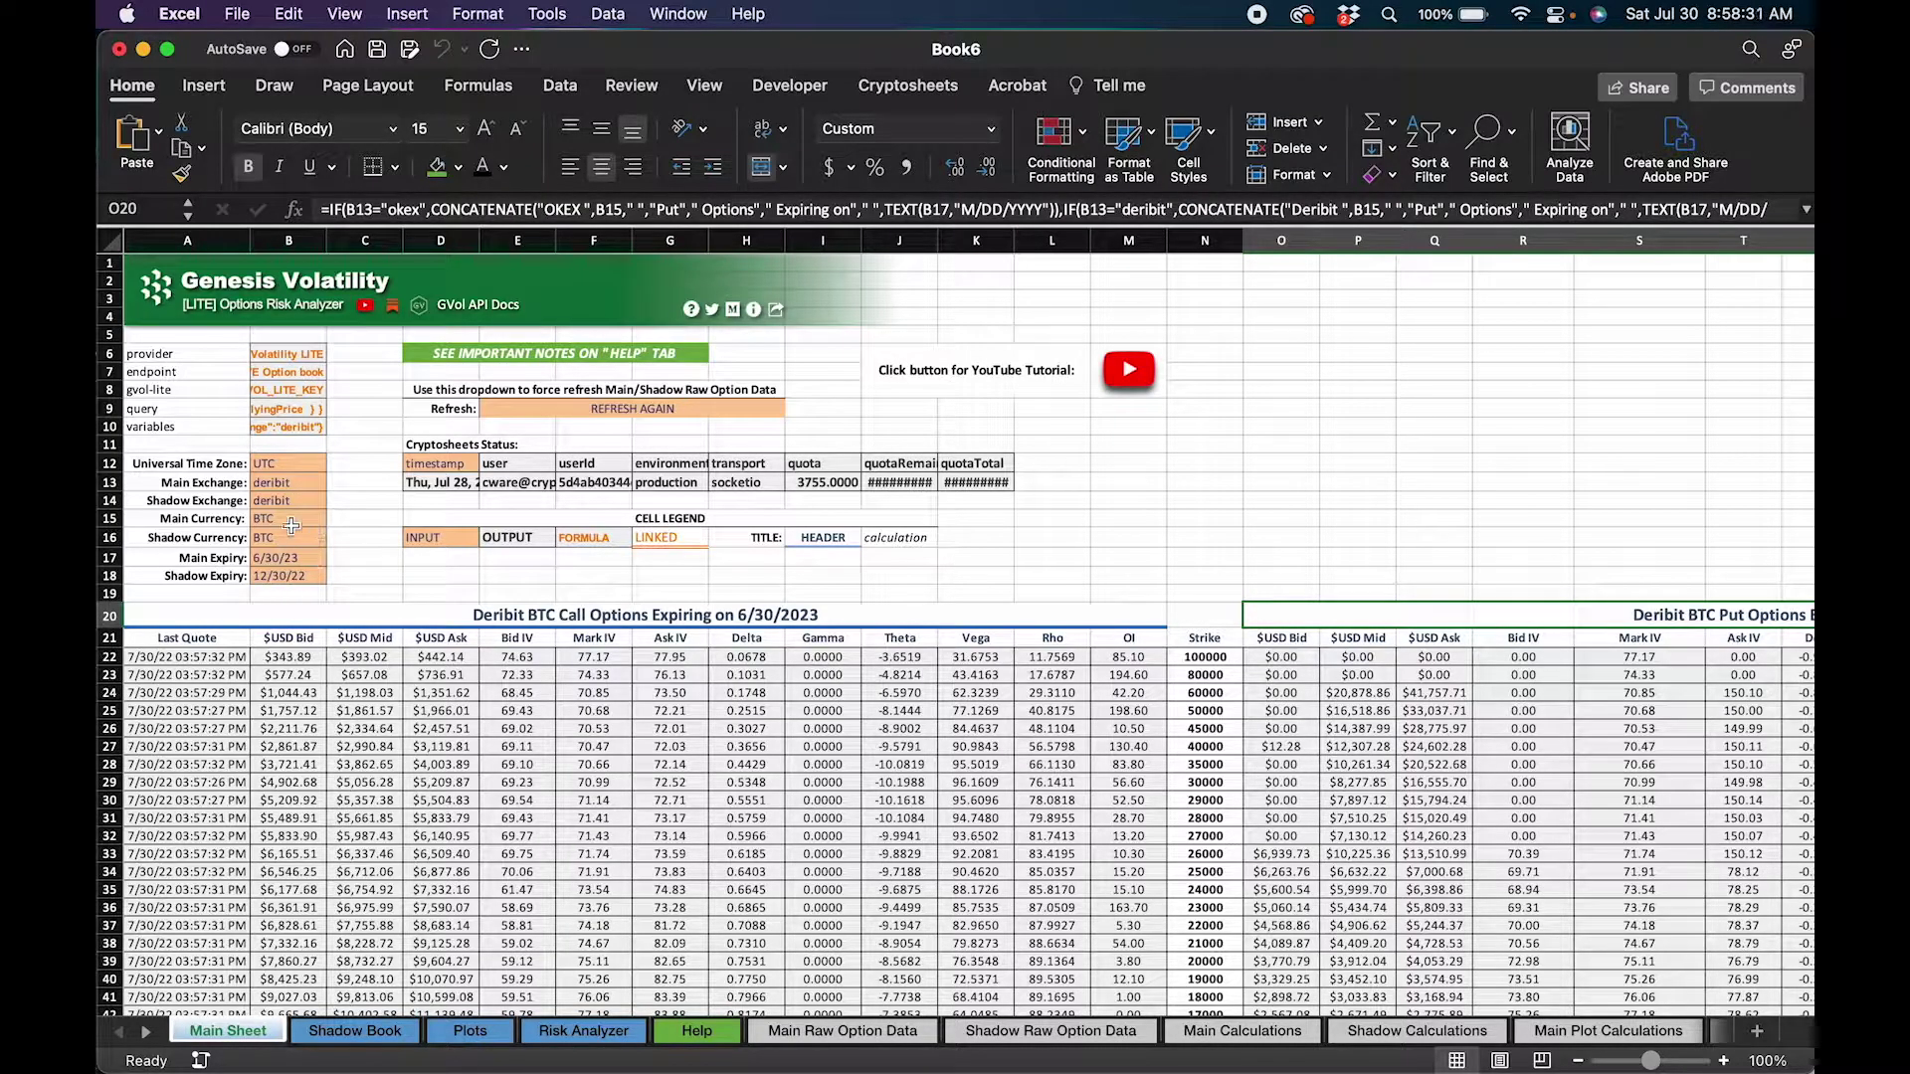
Step: Examine the Universal Time Zone, Main Exchange, Main Currency and Main Expiry inputs alongside the option tables they drive
click(247, 464)
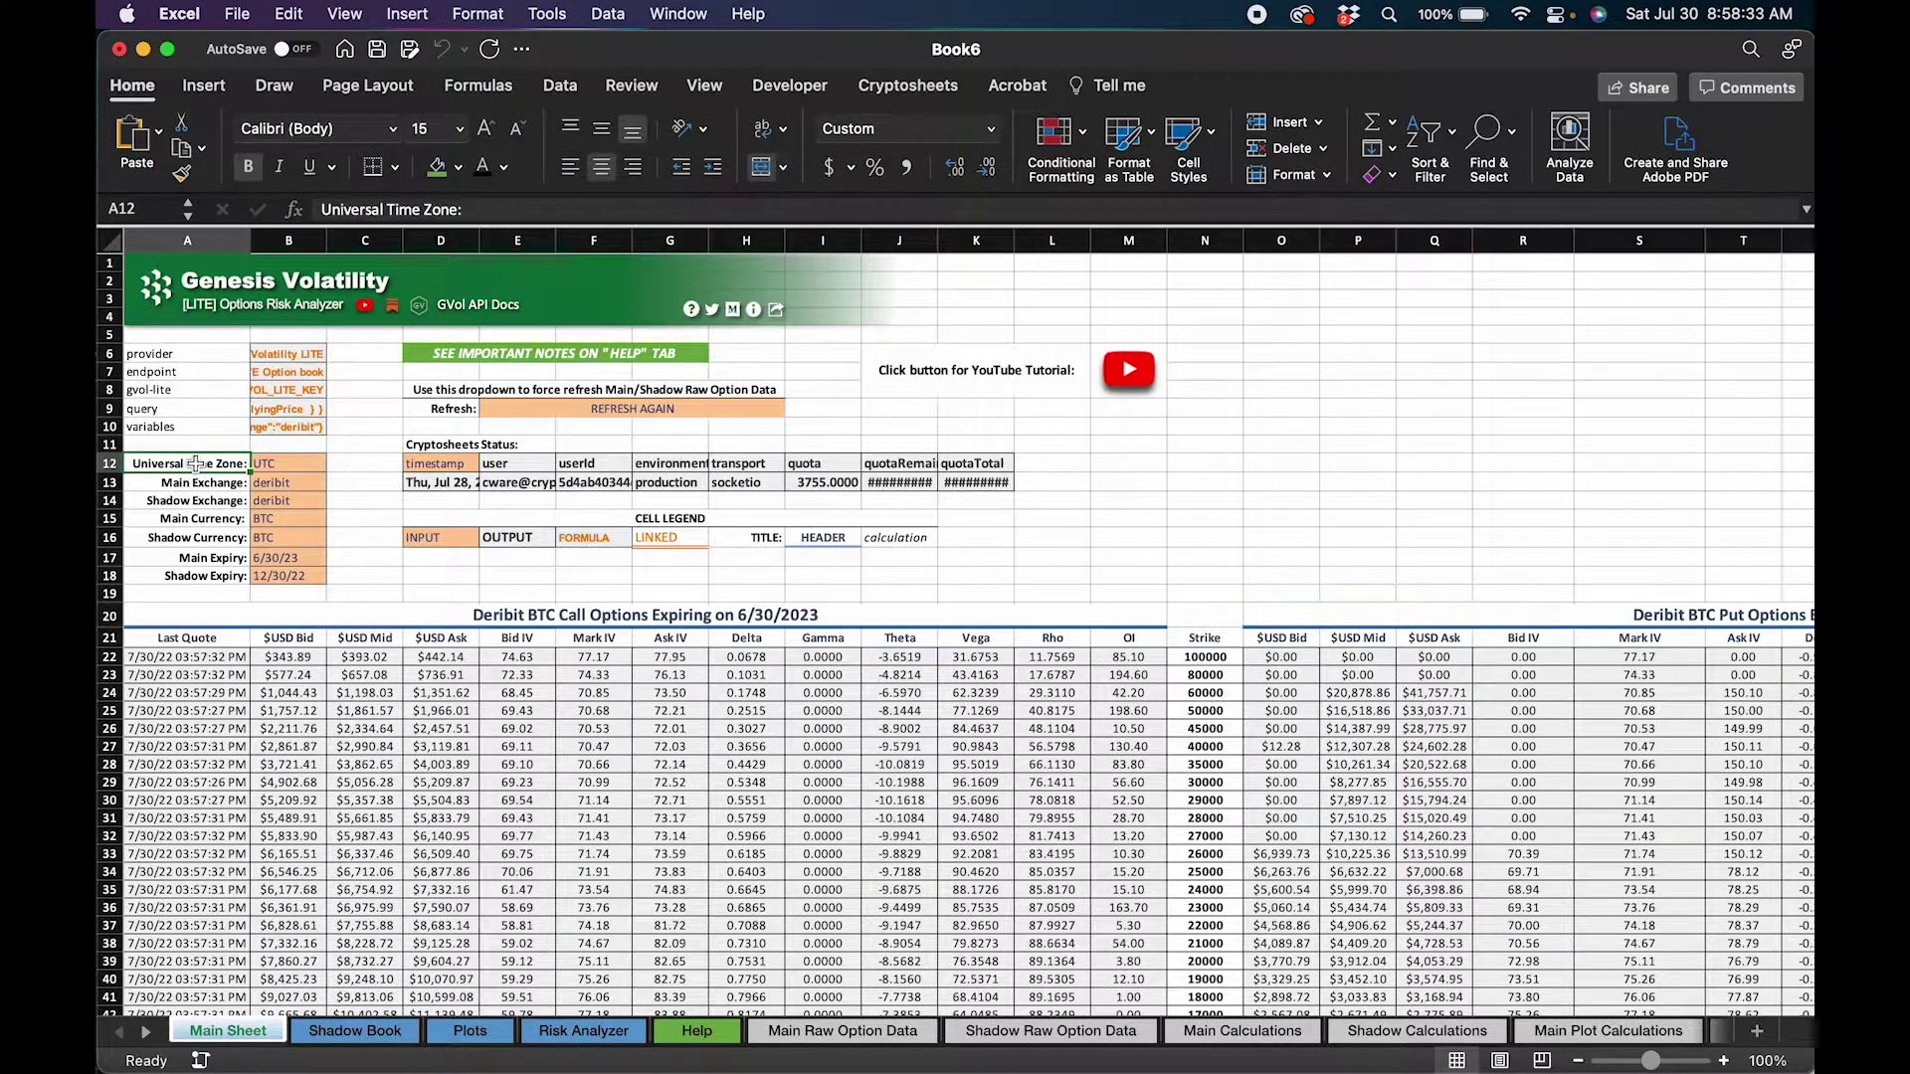
click(256, 466)
click(214, 484)
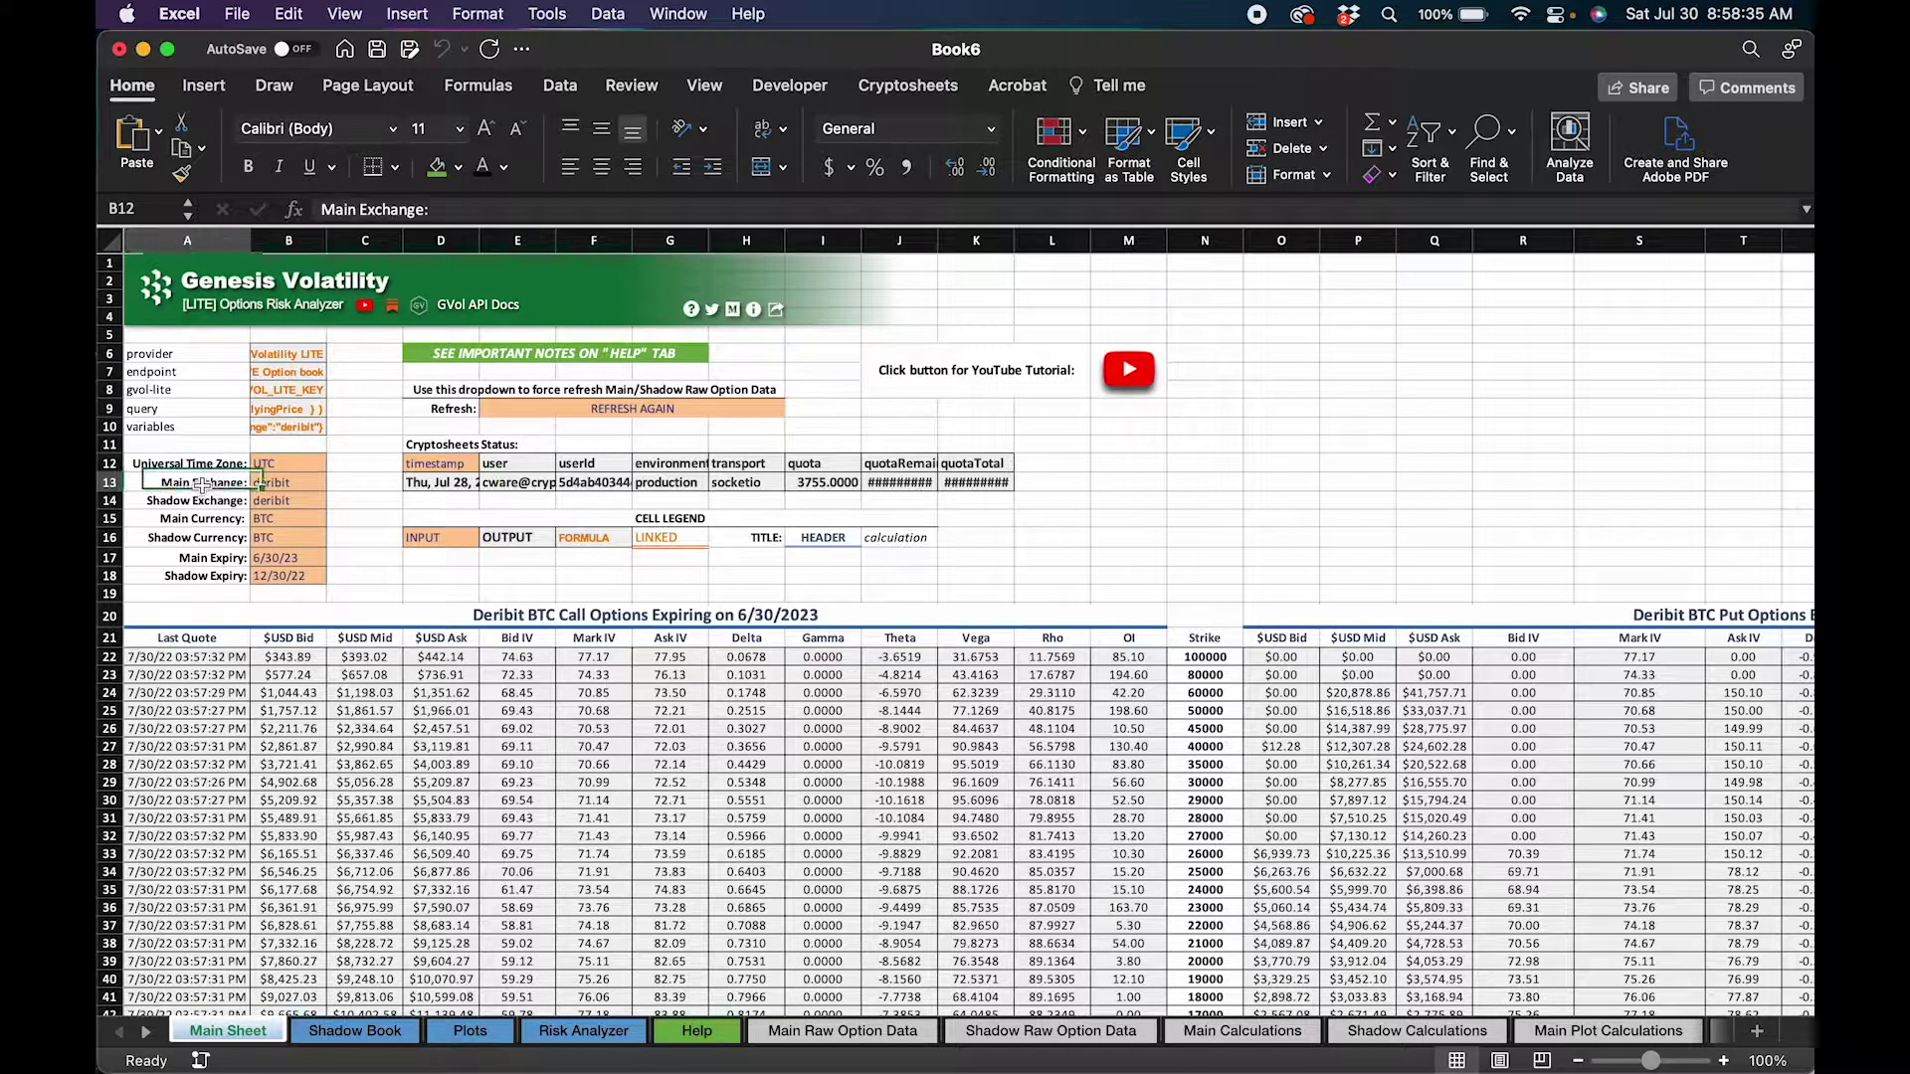
click(204, 518)
click(204, 559)
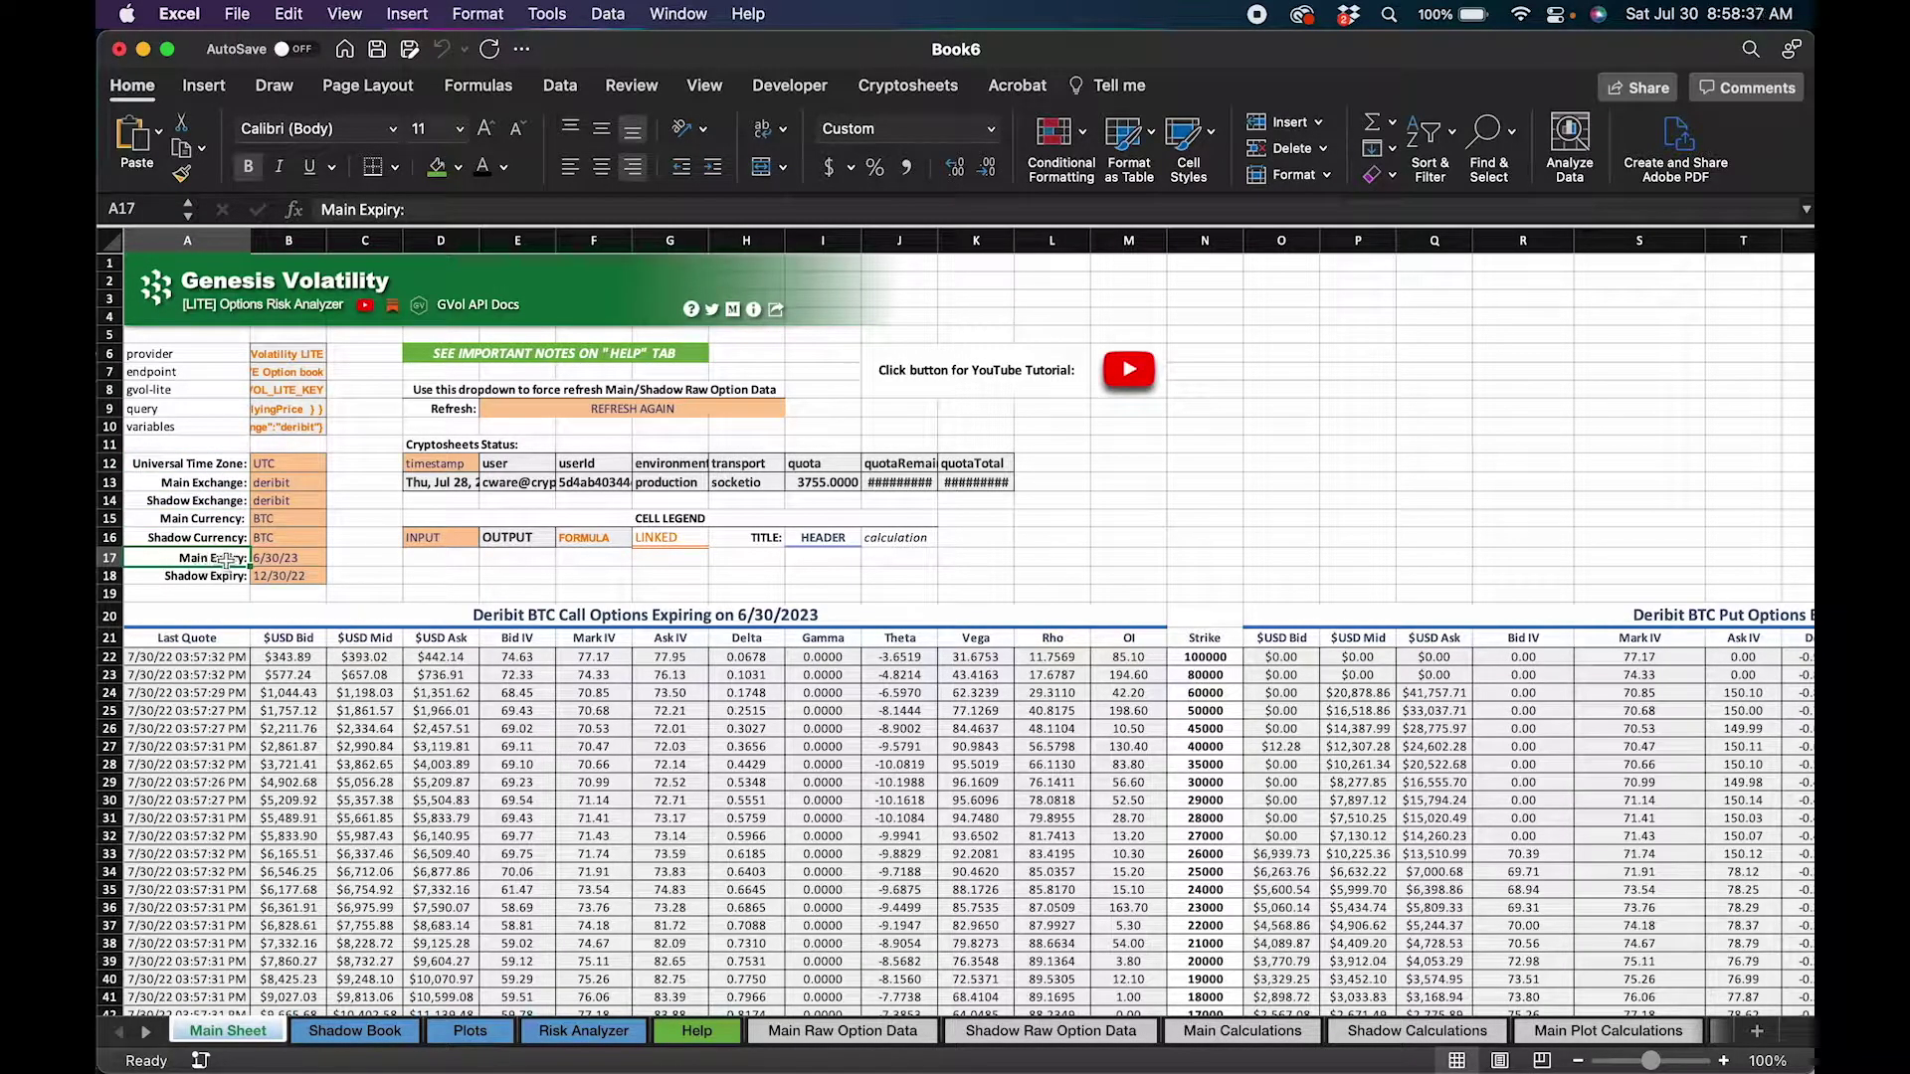
scroll(388, 857, down, 3)
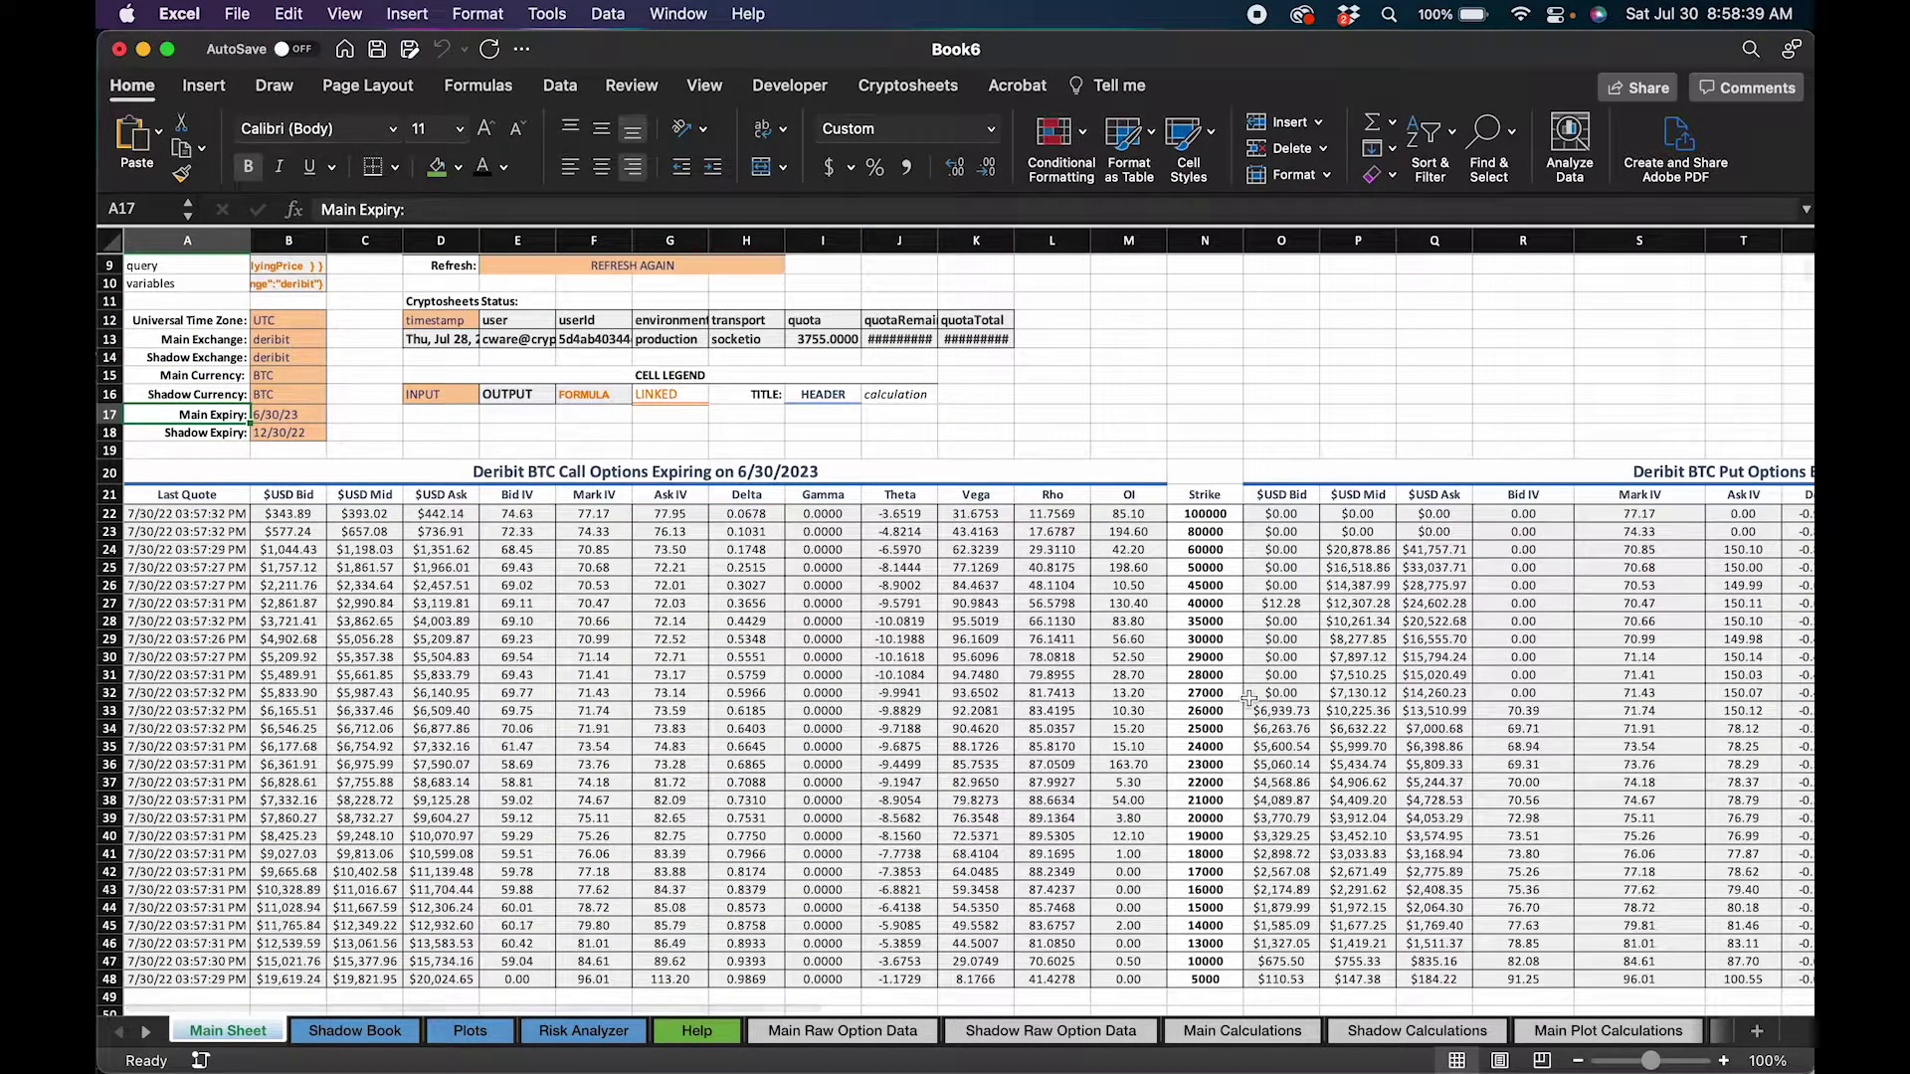
click(223, 340)
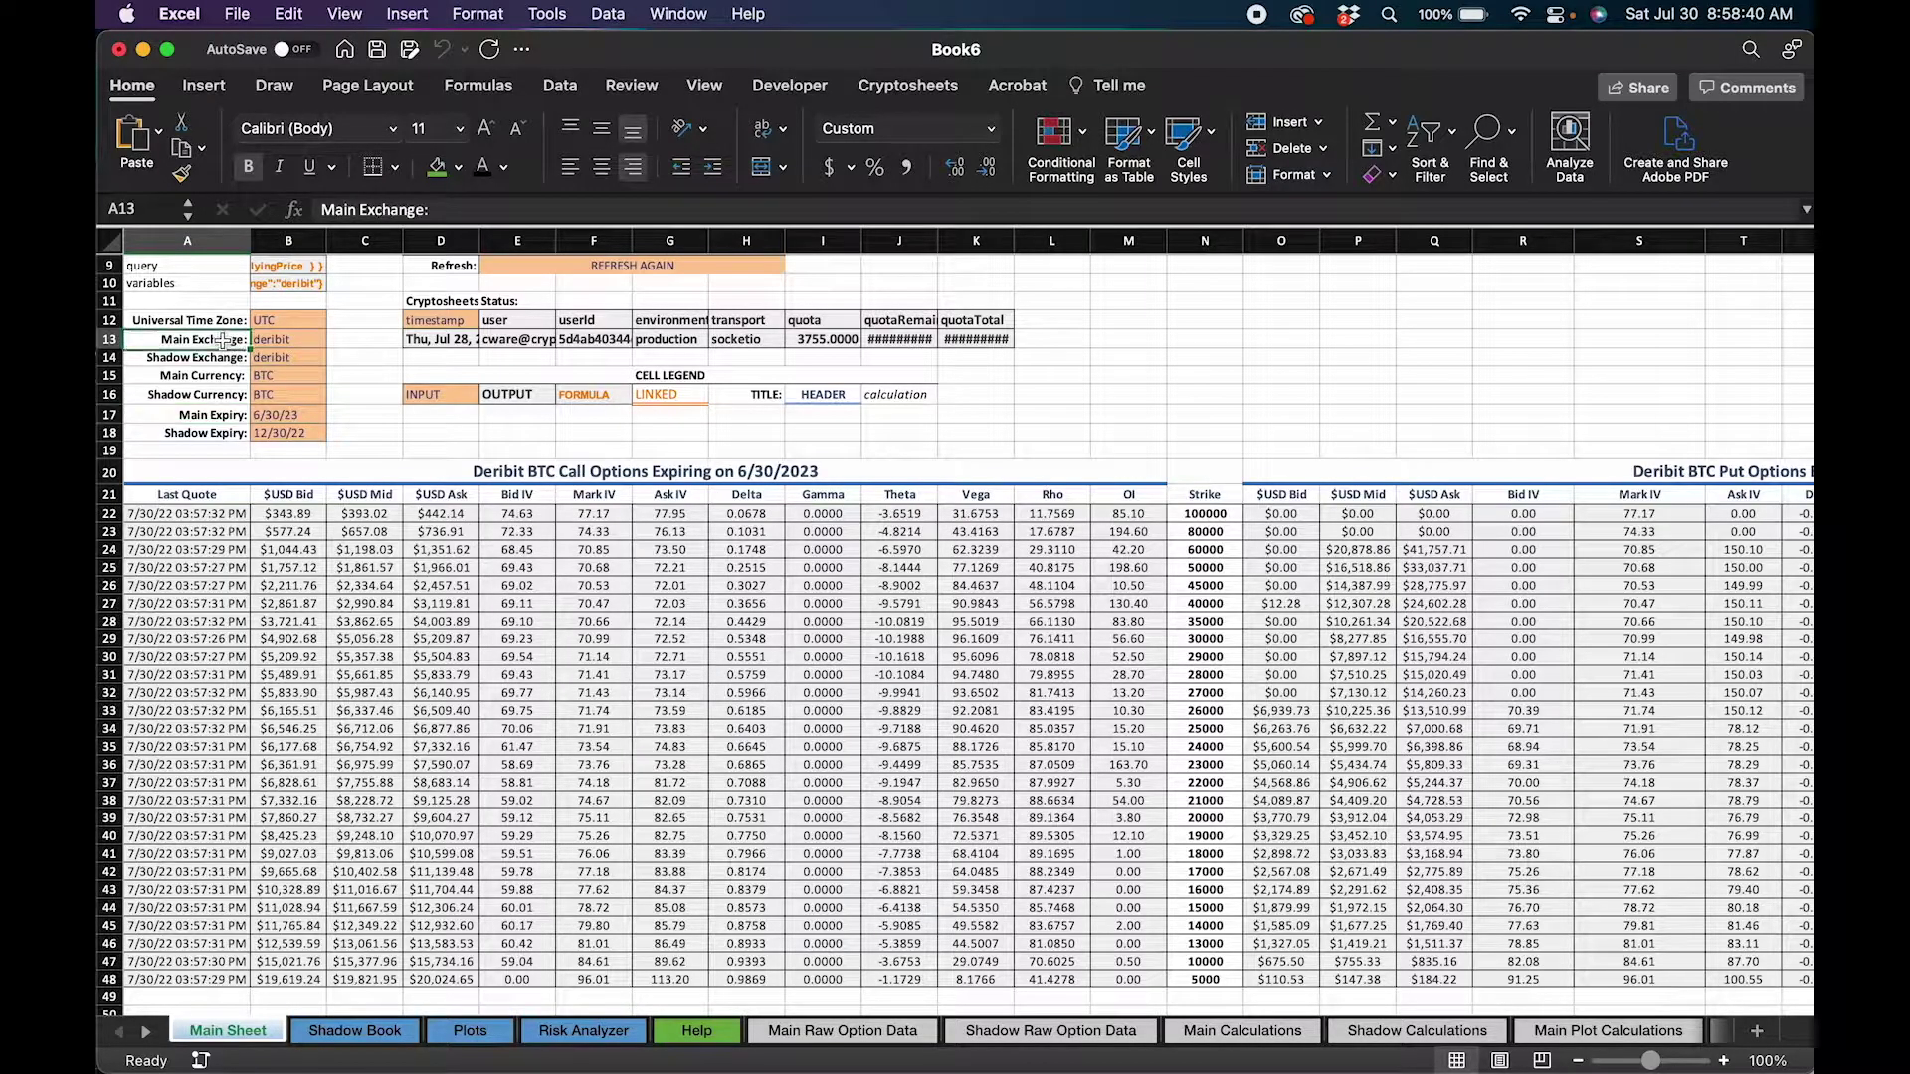
click(188, 377)
click(189, 415)
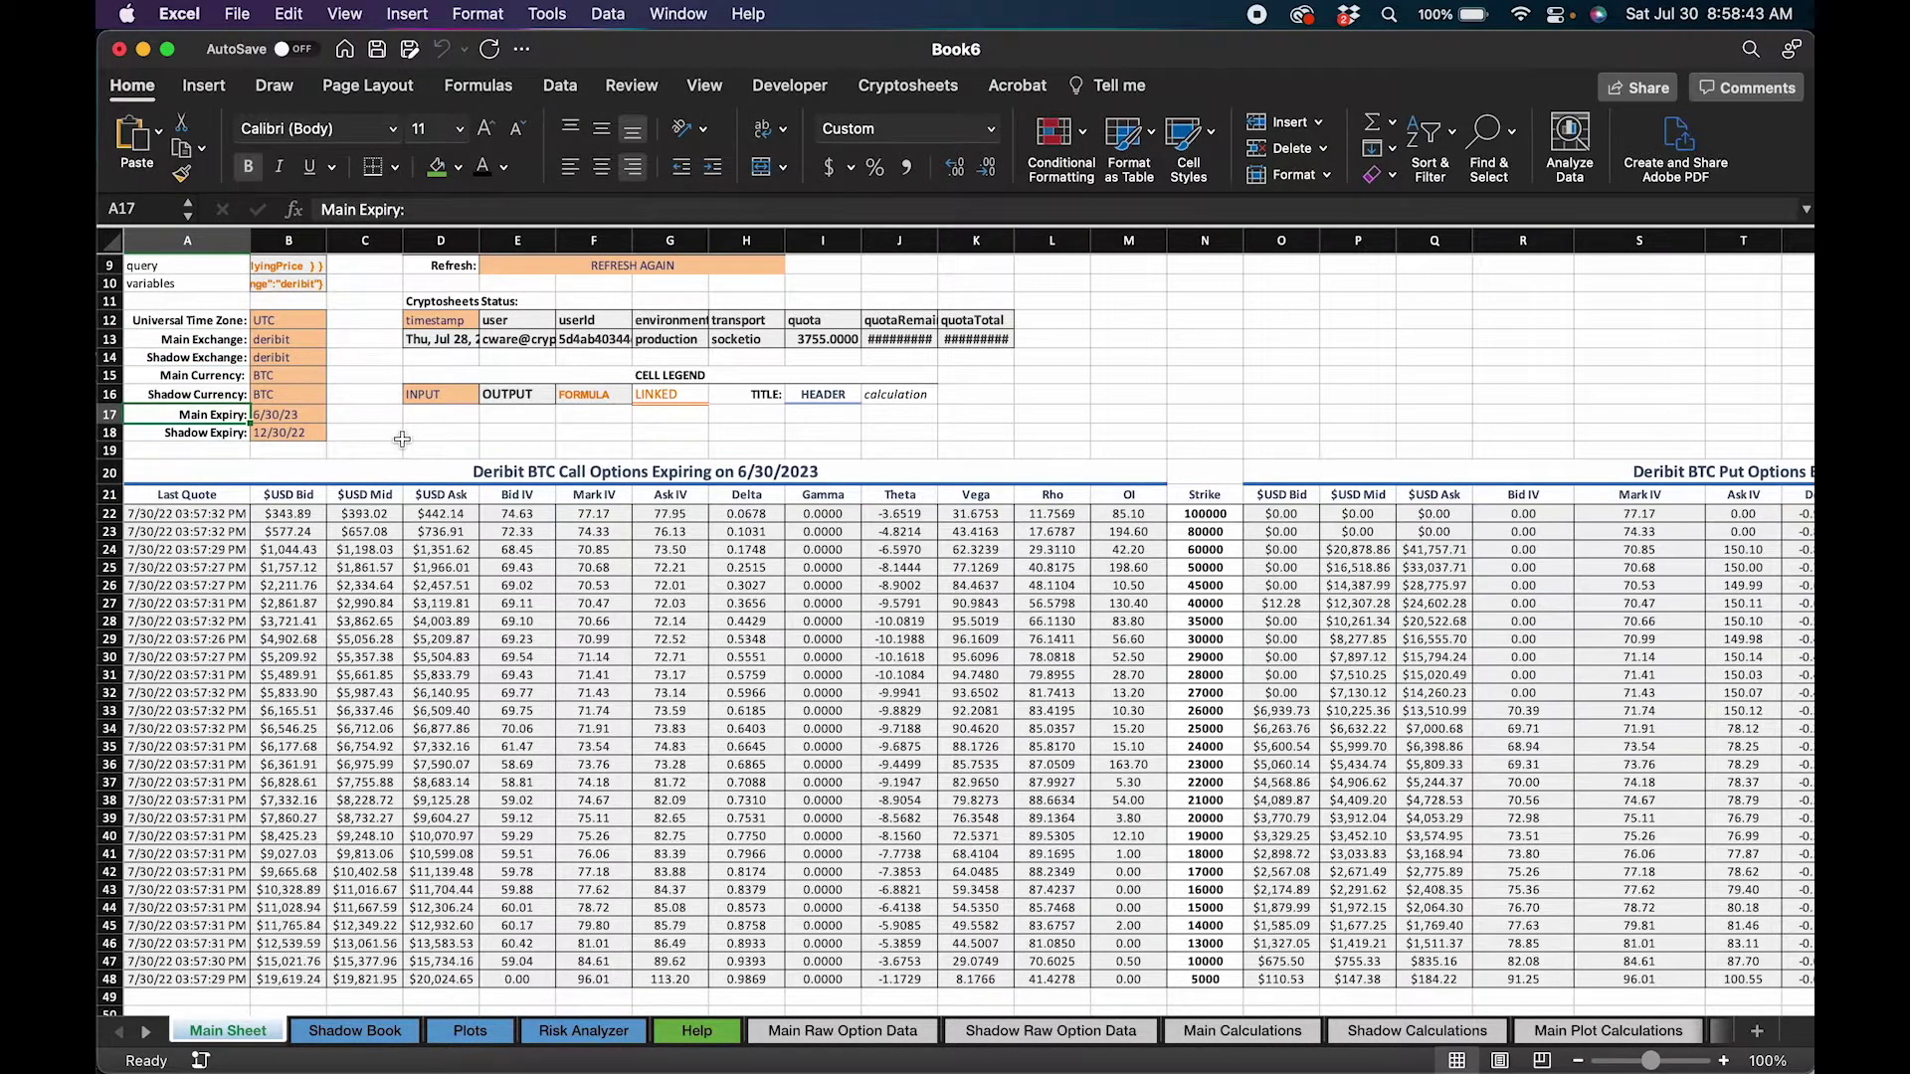
scroll(401, 440, up, 1)
scroll(402, 440, up, 2)
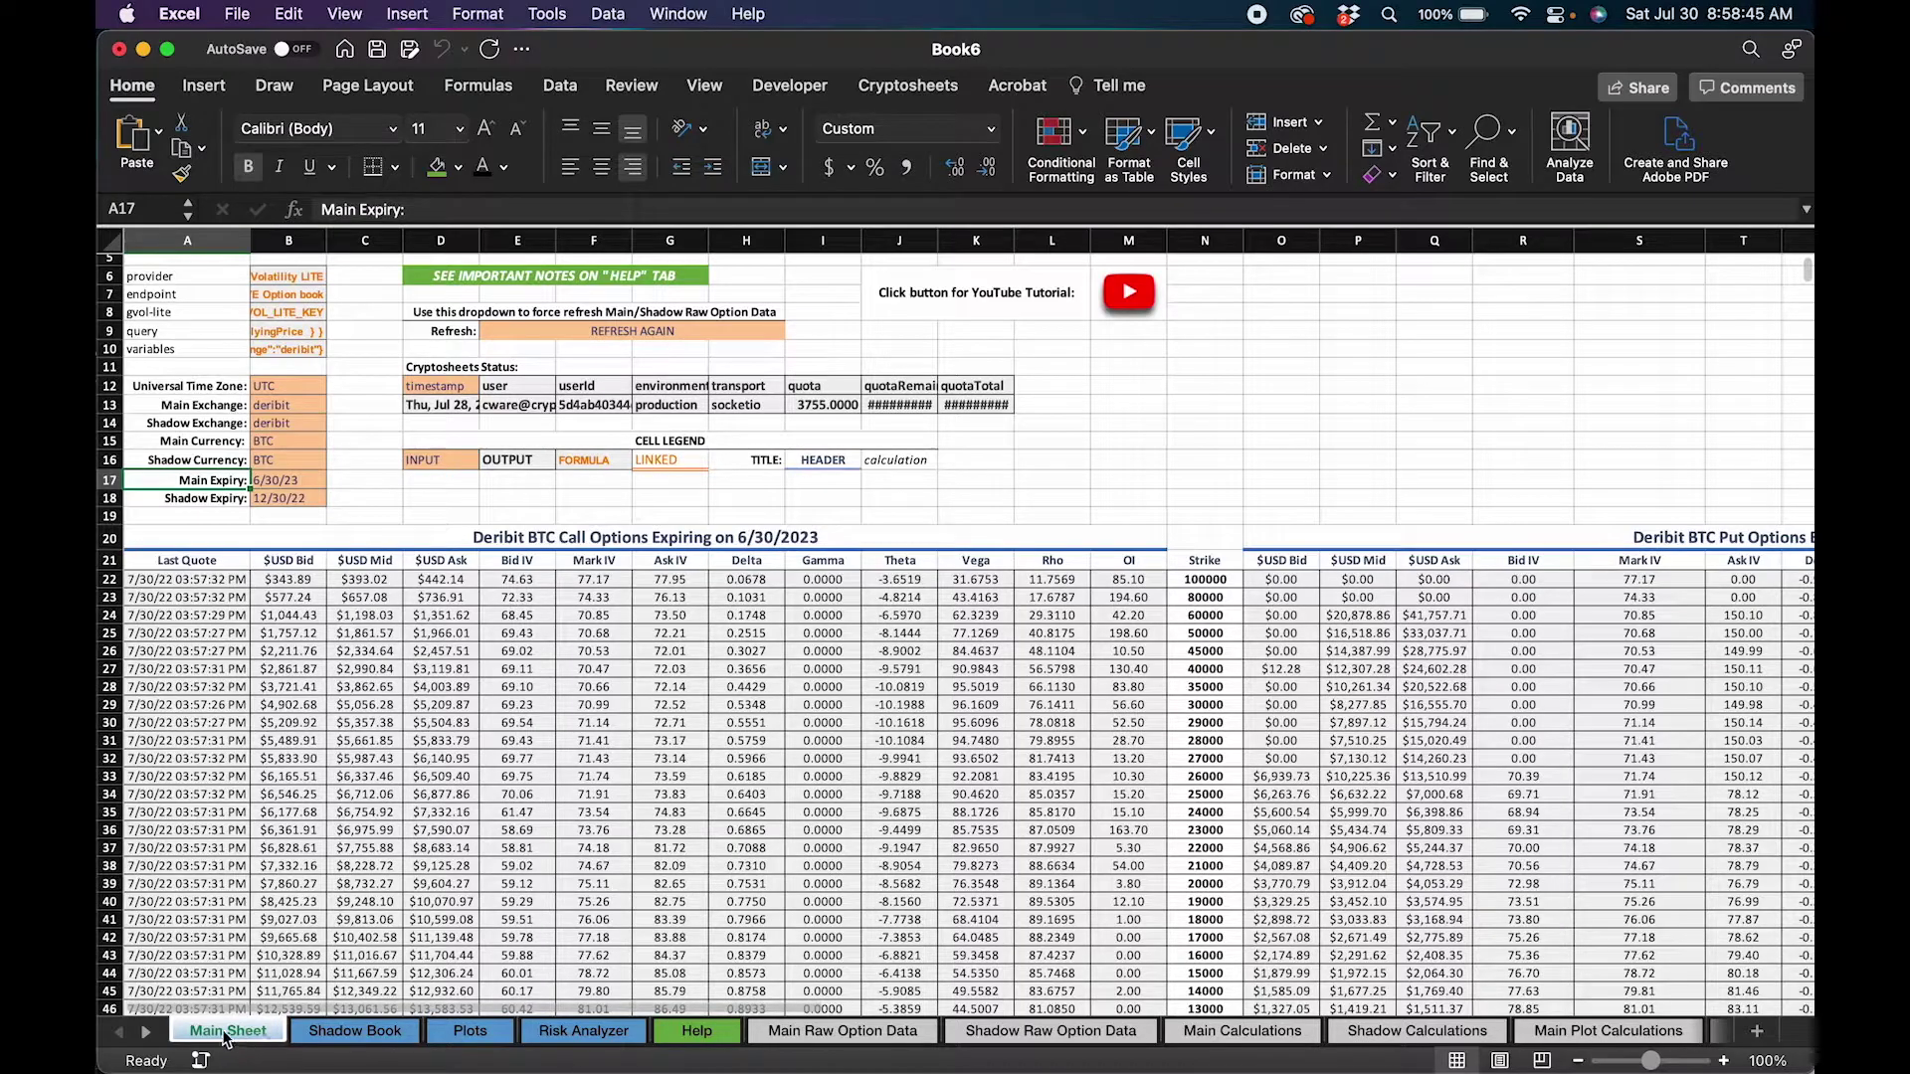
Step: Examine the Shadow Expiry, Shadow Currency and Shadow Exchange inputs in rows 18, 16 and 14
click(194, 499)
click(283, 498)
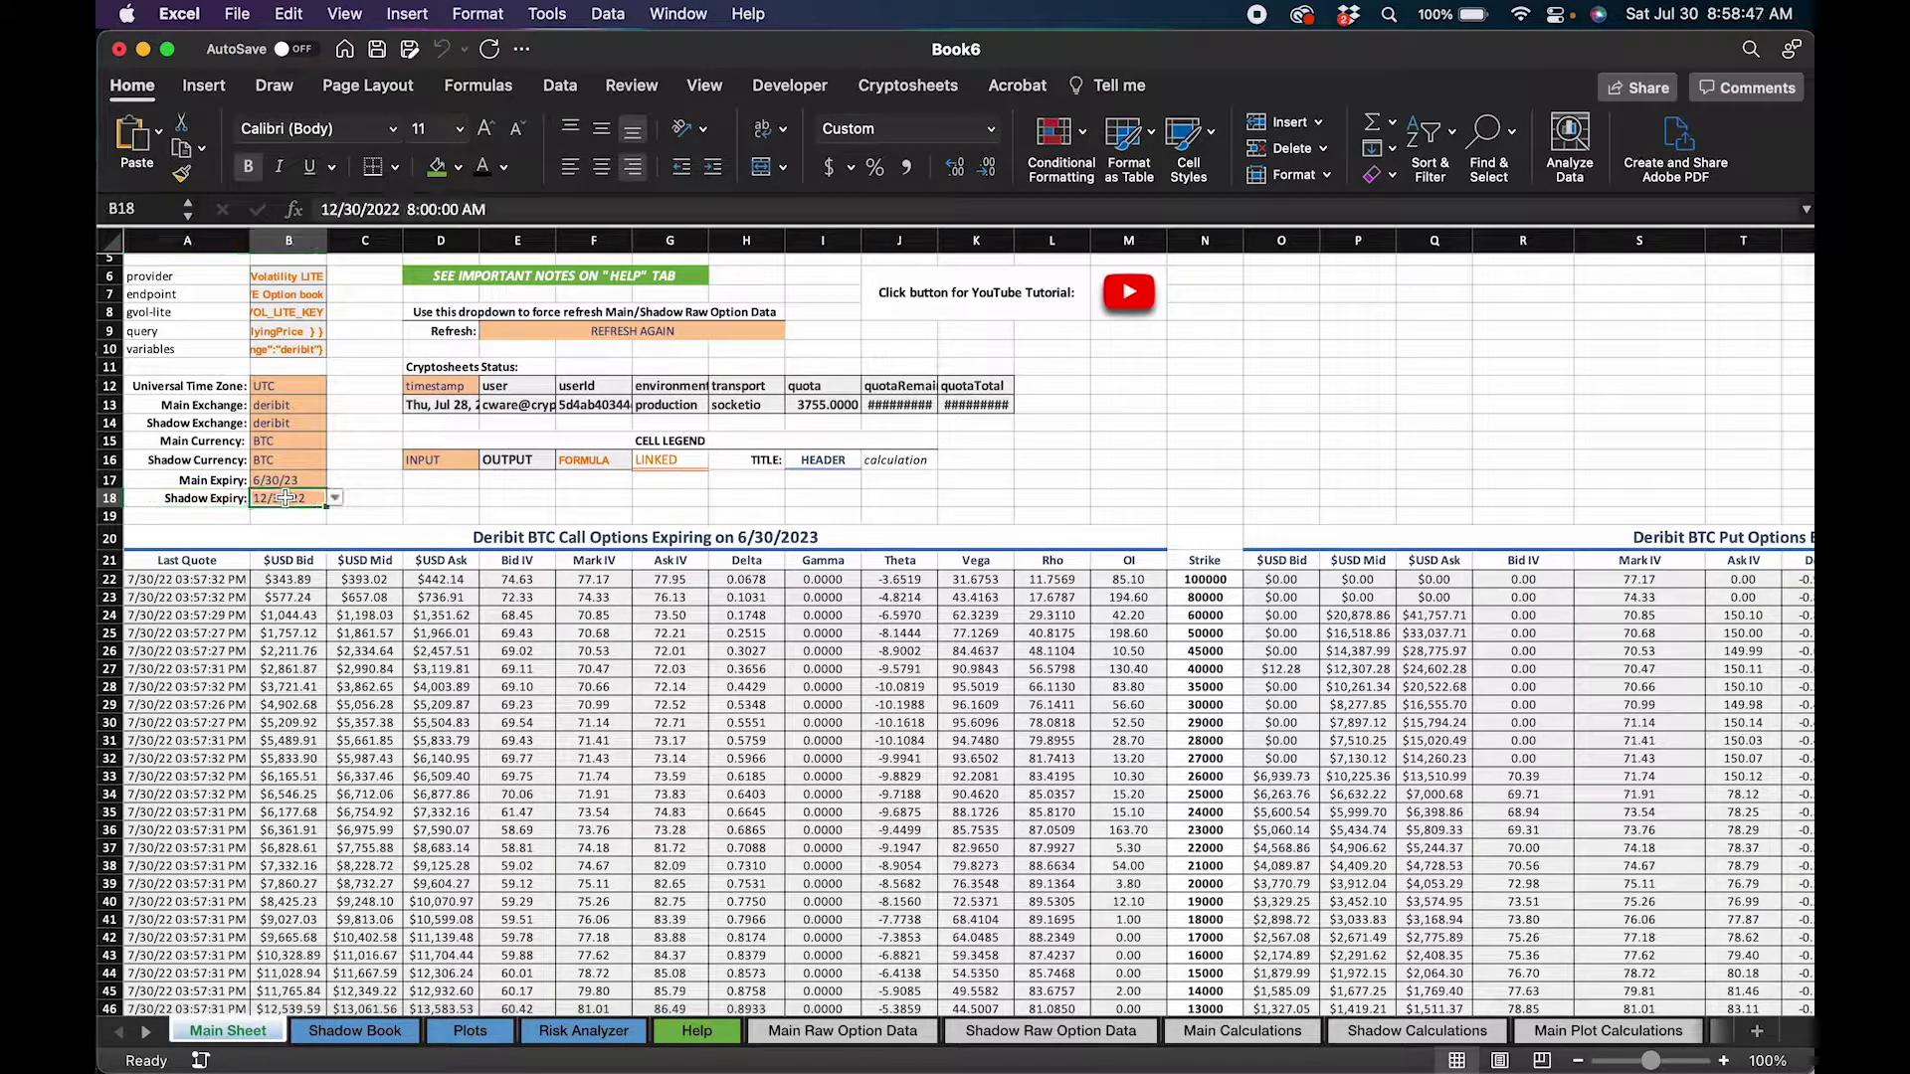
click(202, 461)
click(288, 460)
click(189, 423)
click(288, 422)
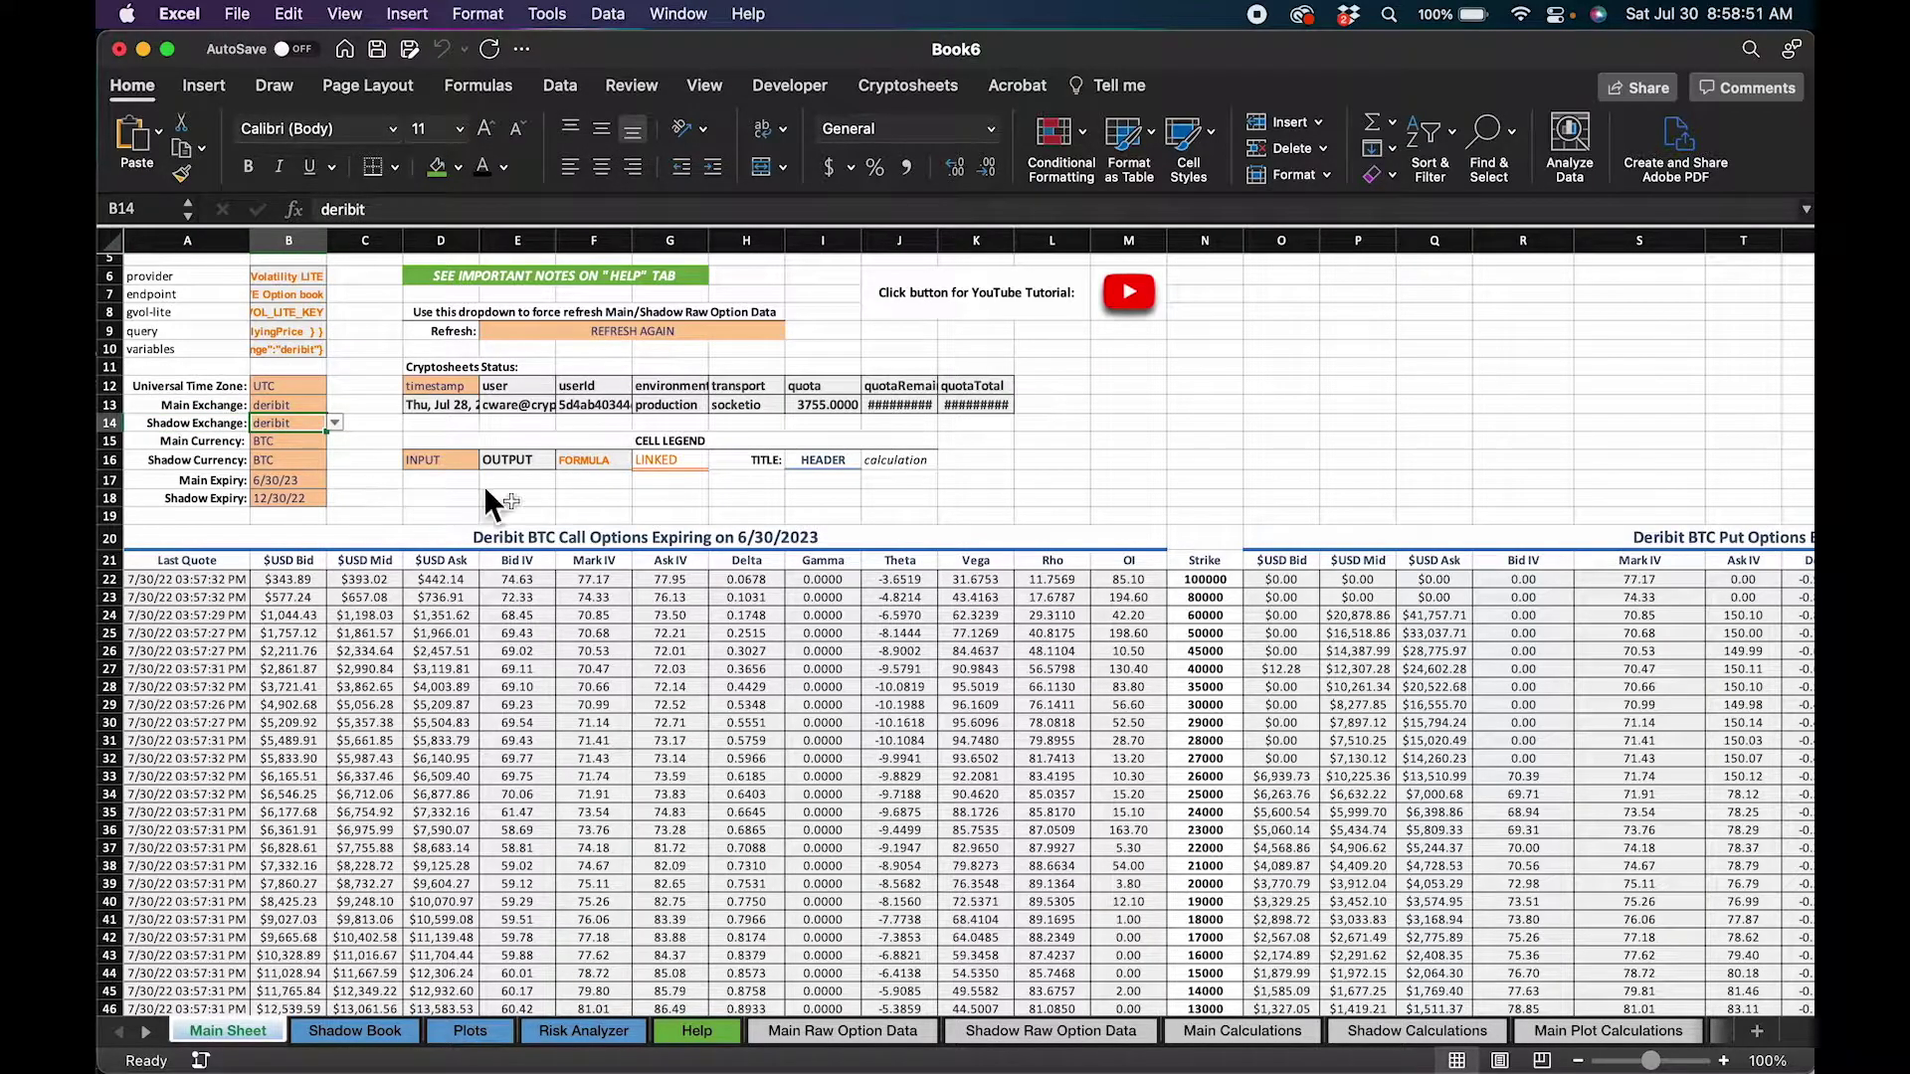
Step: Open the Shadow Book sheet and look over its linked inputs and option tables
click(358, 1032)
scroll(403, 982, down, 4)
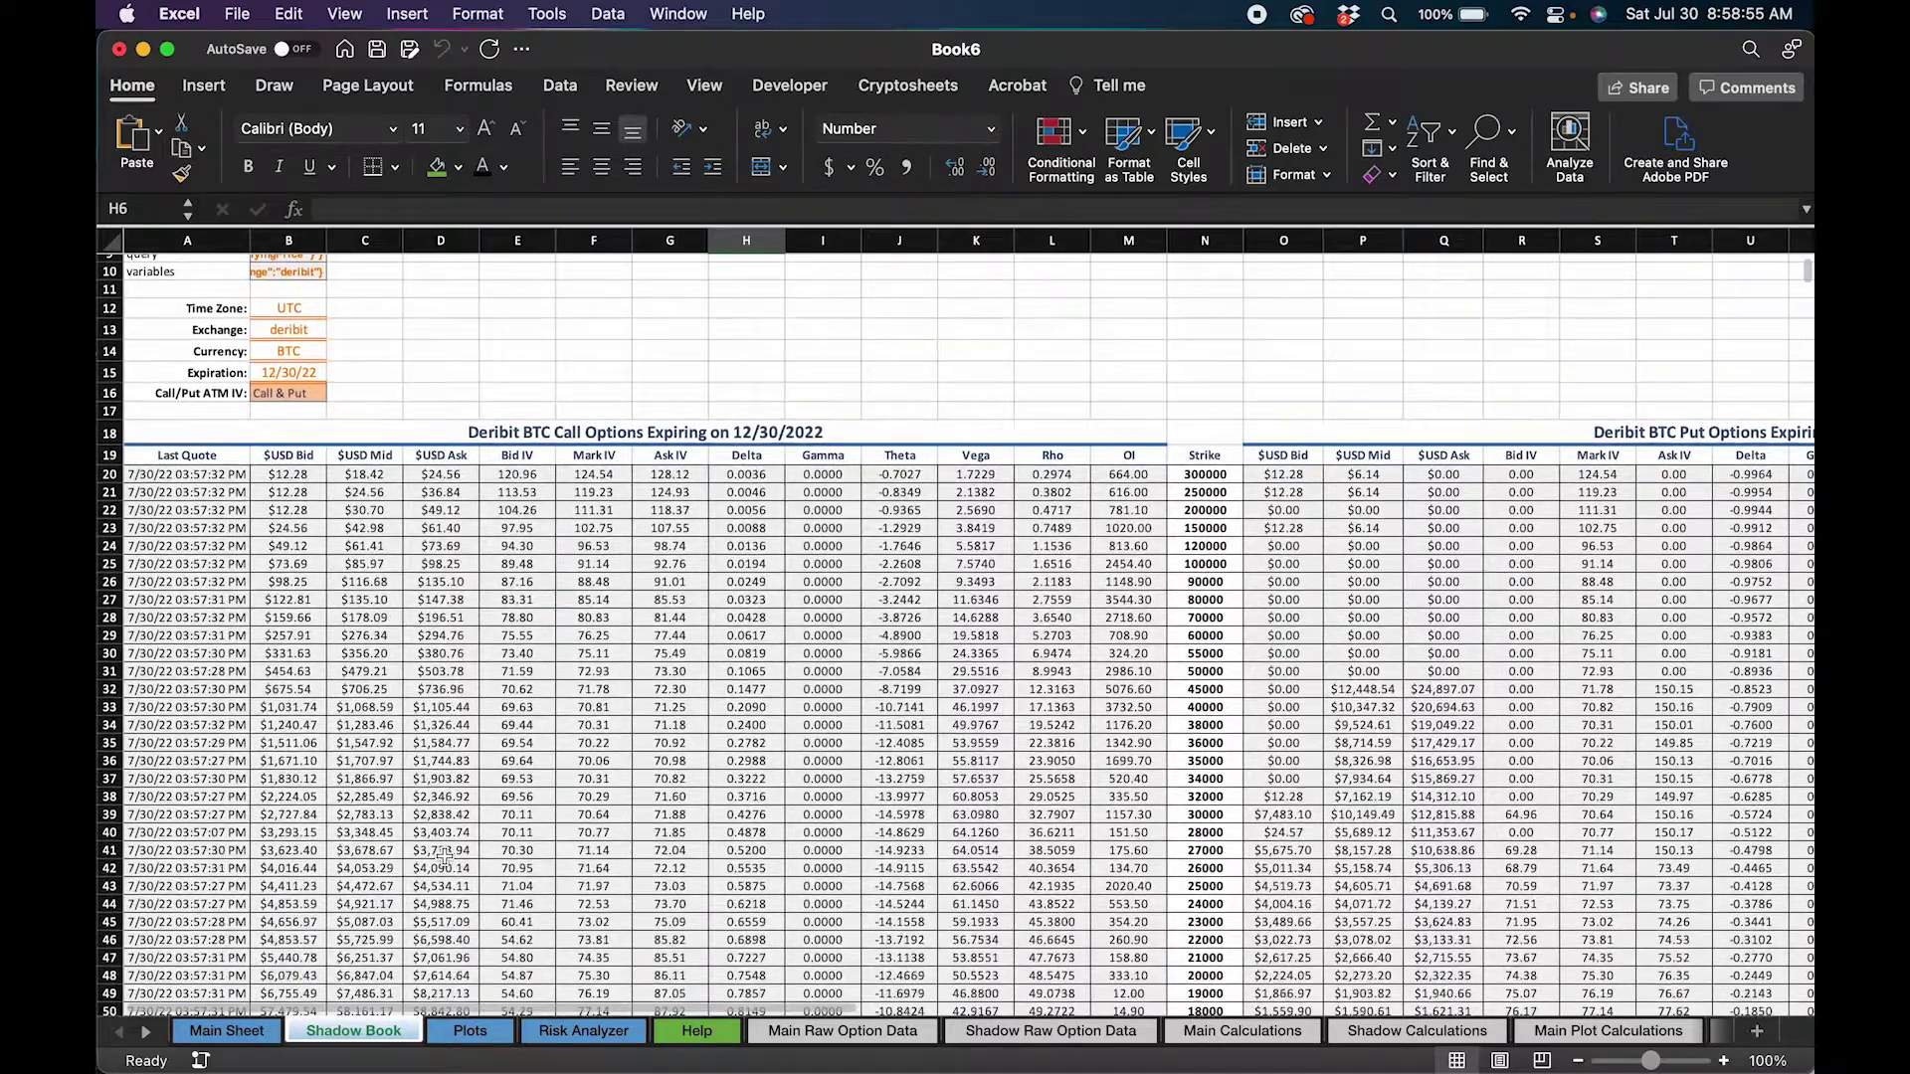
scroll(383, 637, up, 4)
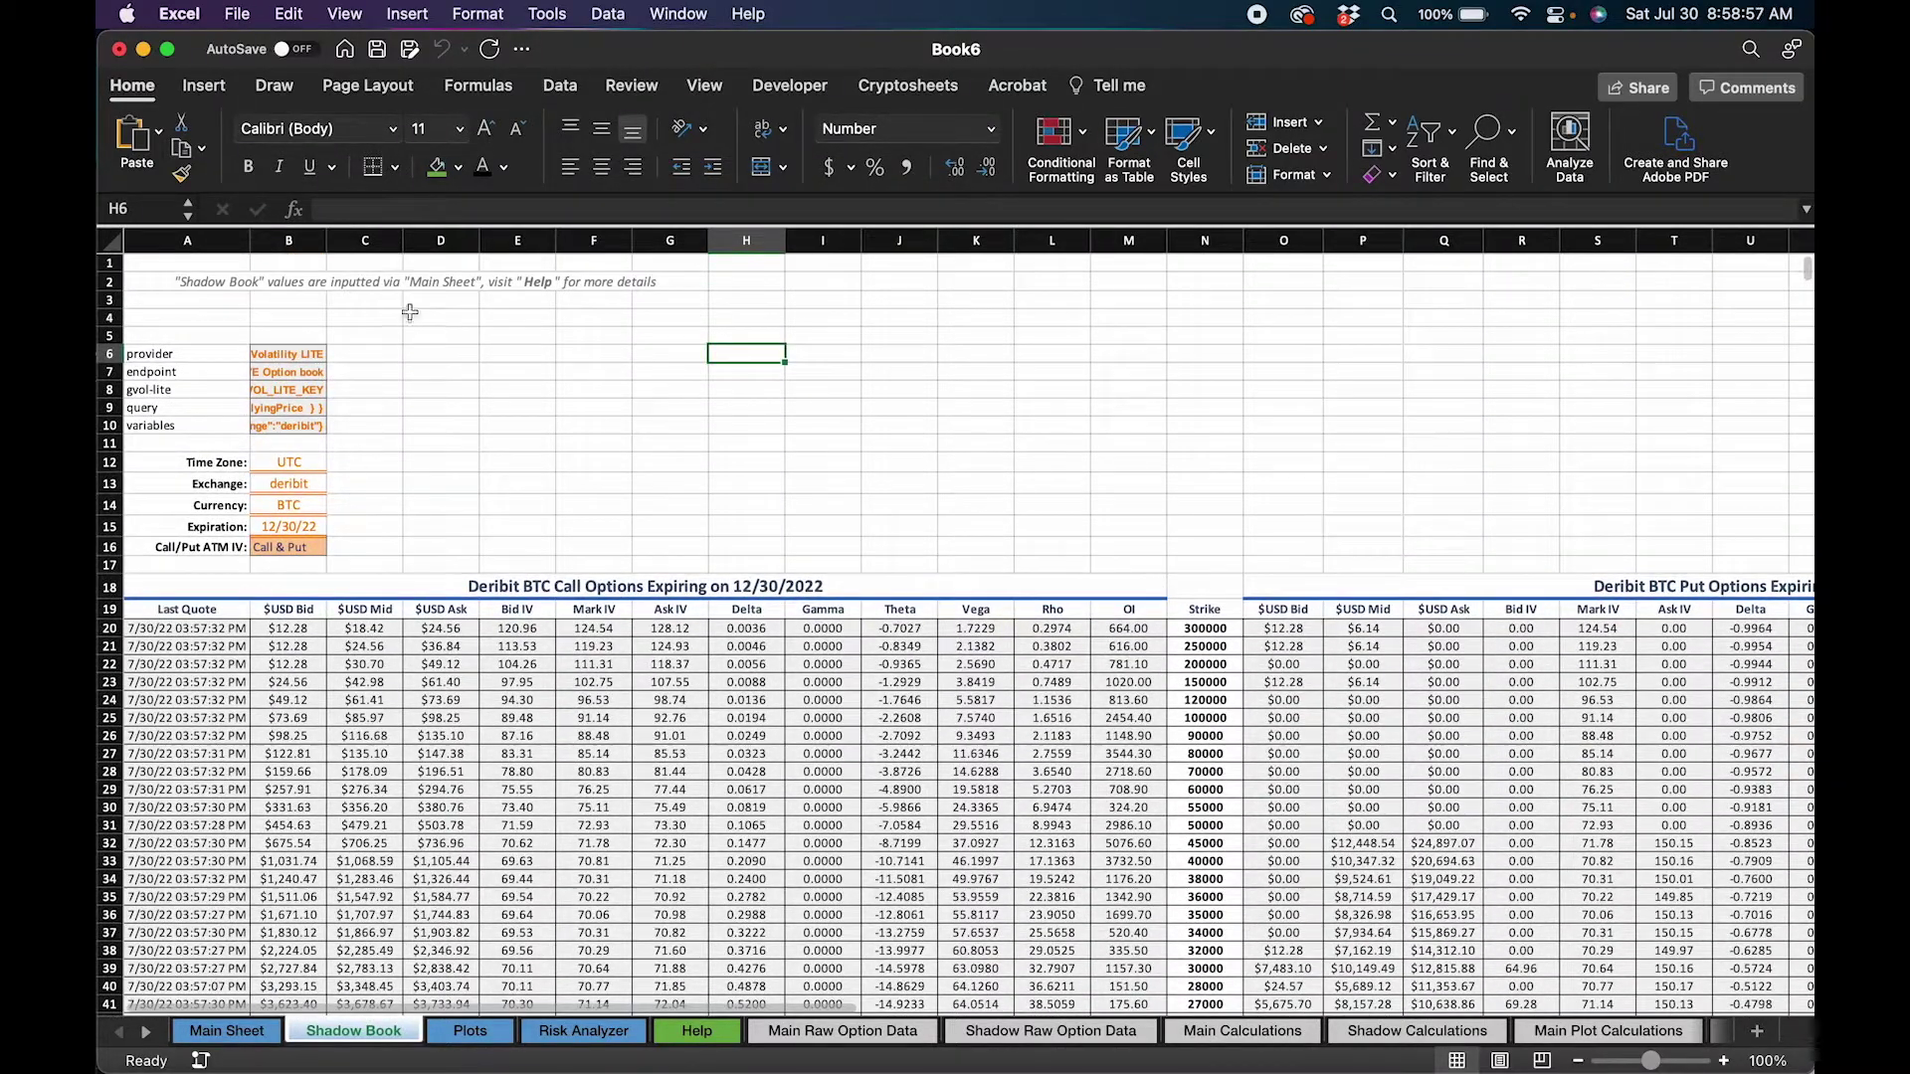
Step: Set the Main Currency in B15 of the Main Sheet to ETH and review the option tables and Refresh input
click(244, 1031)
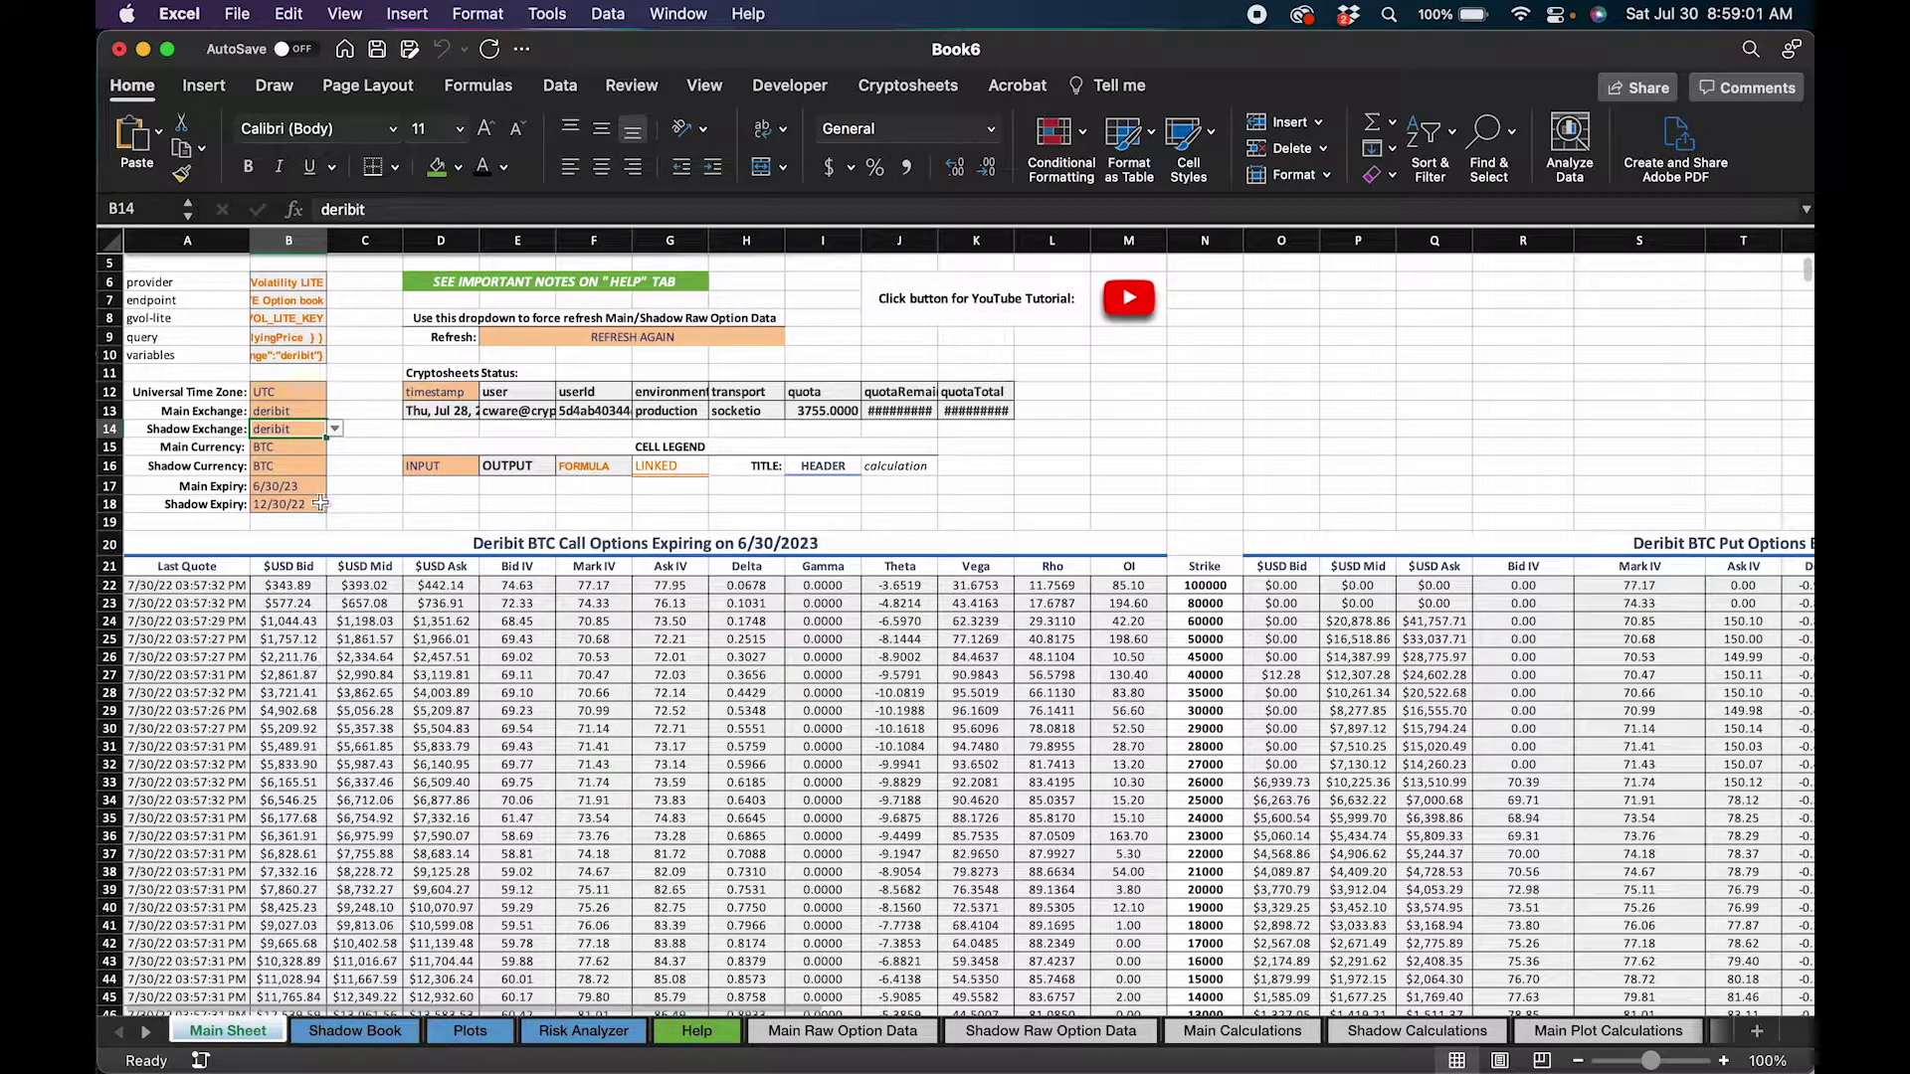
click(215, 448)
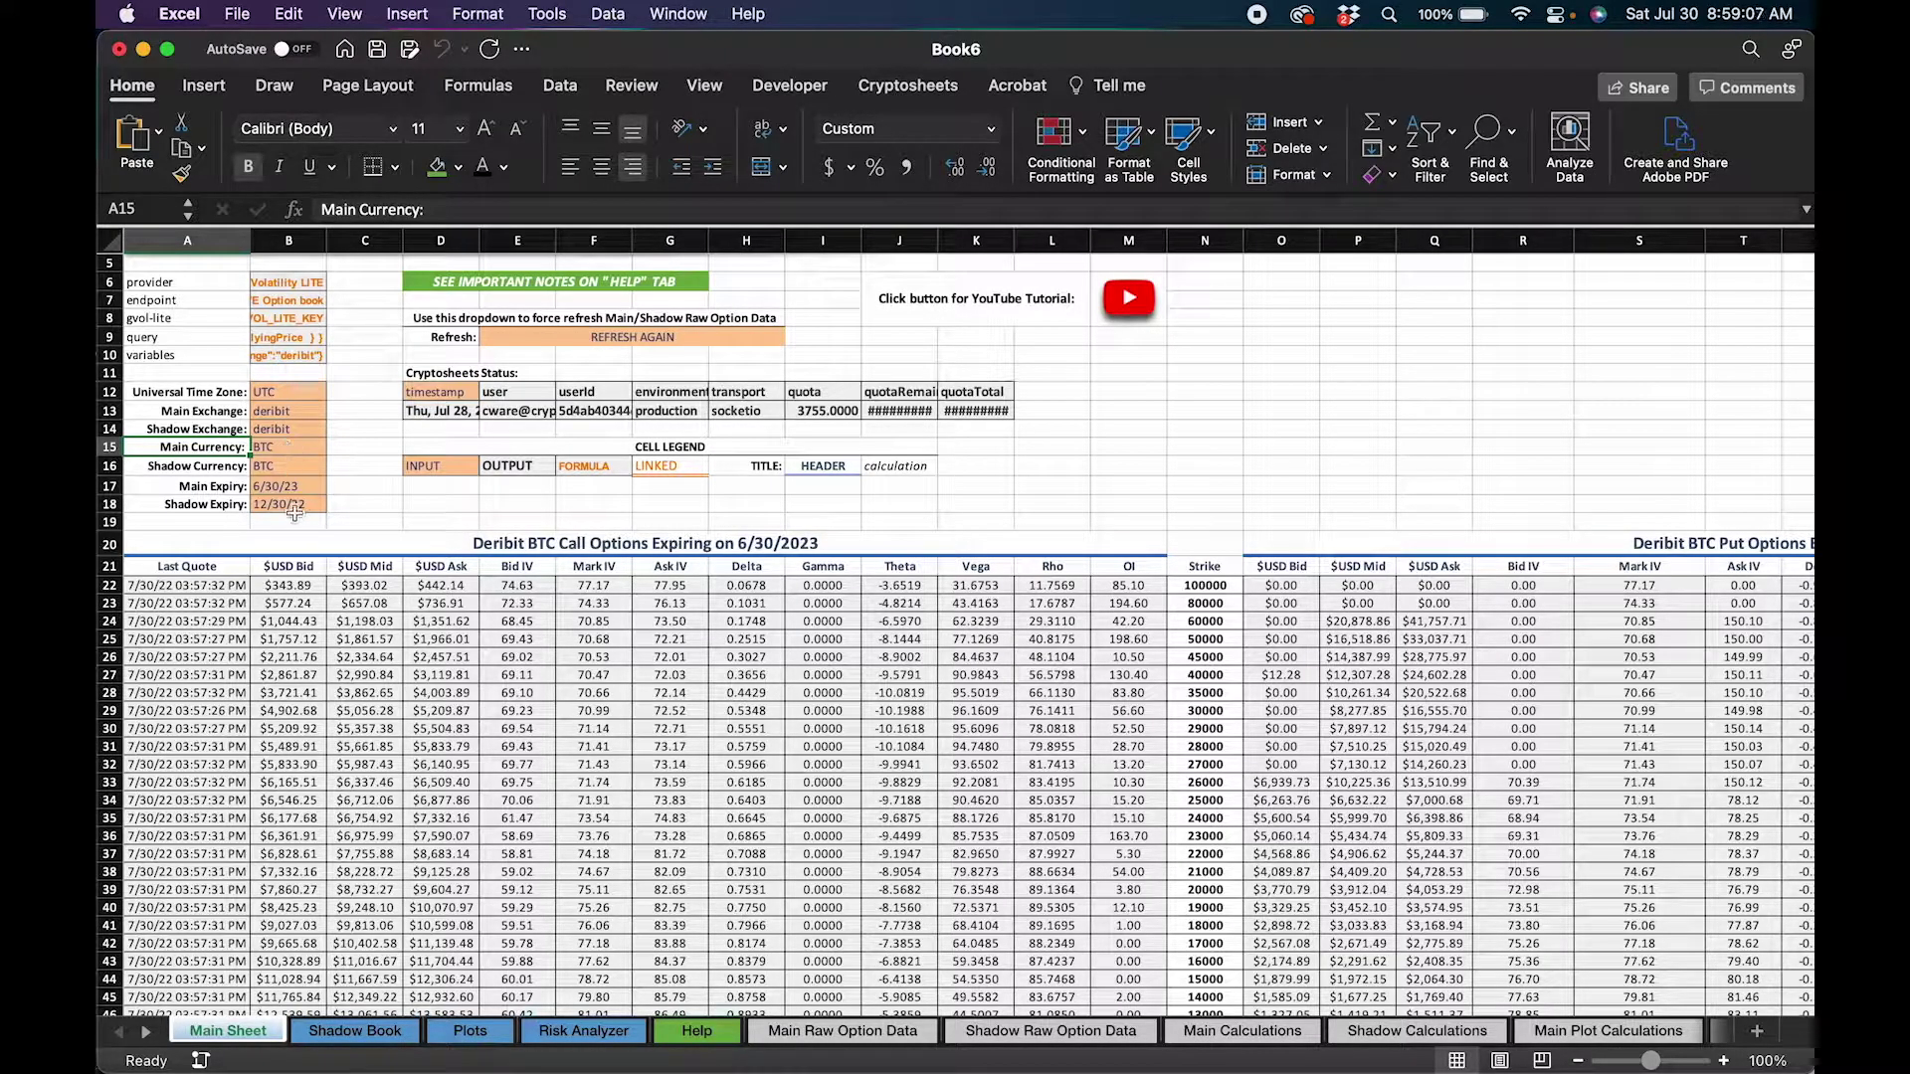
click(291, 447)
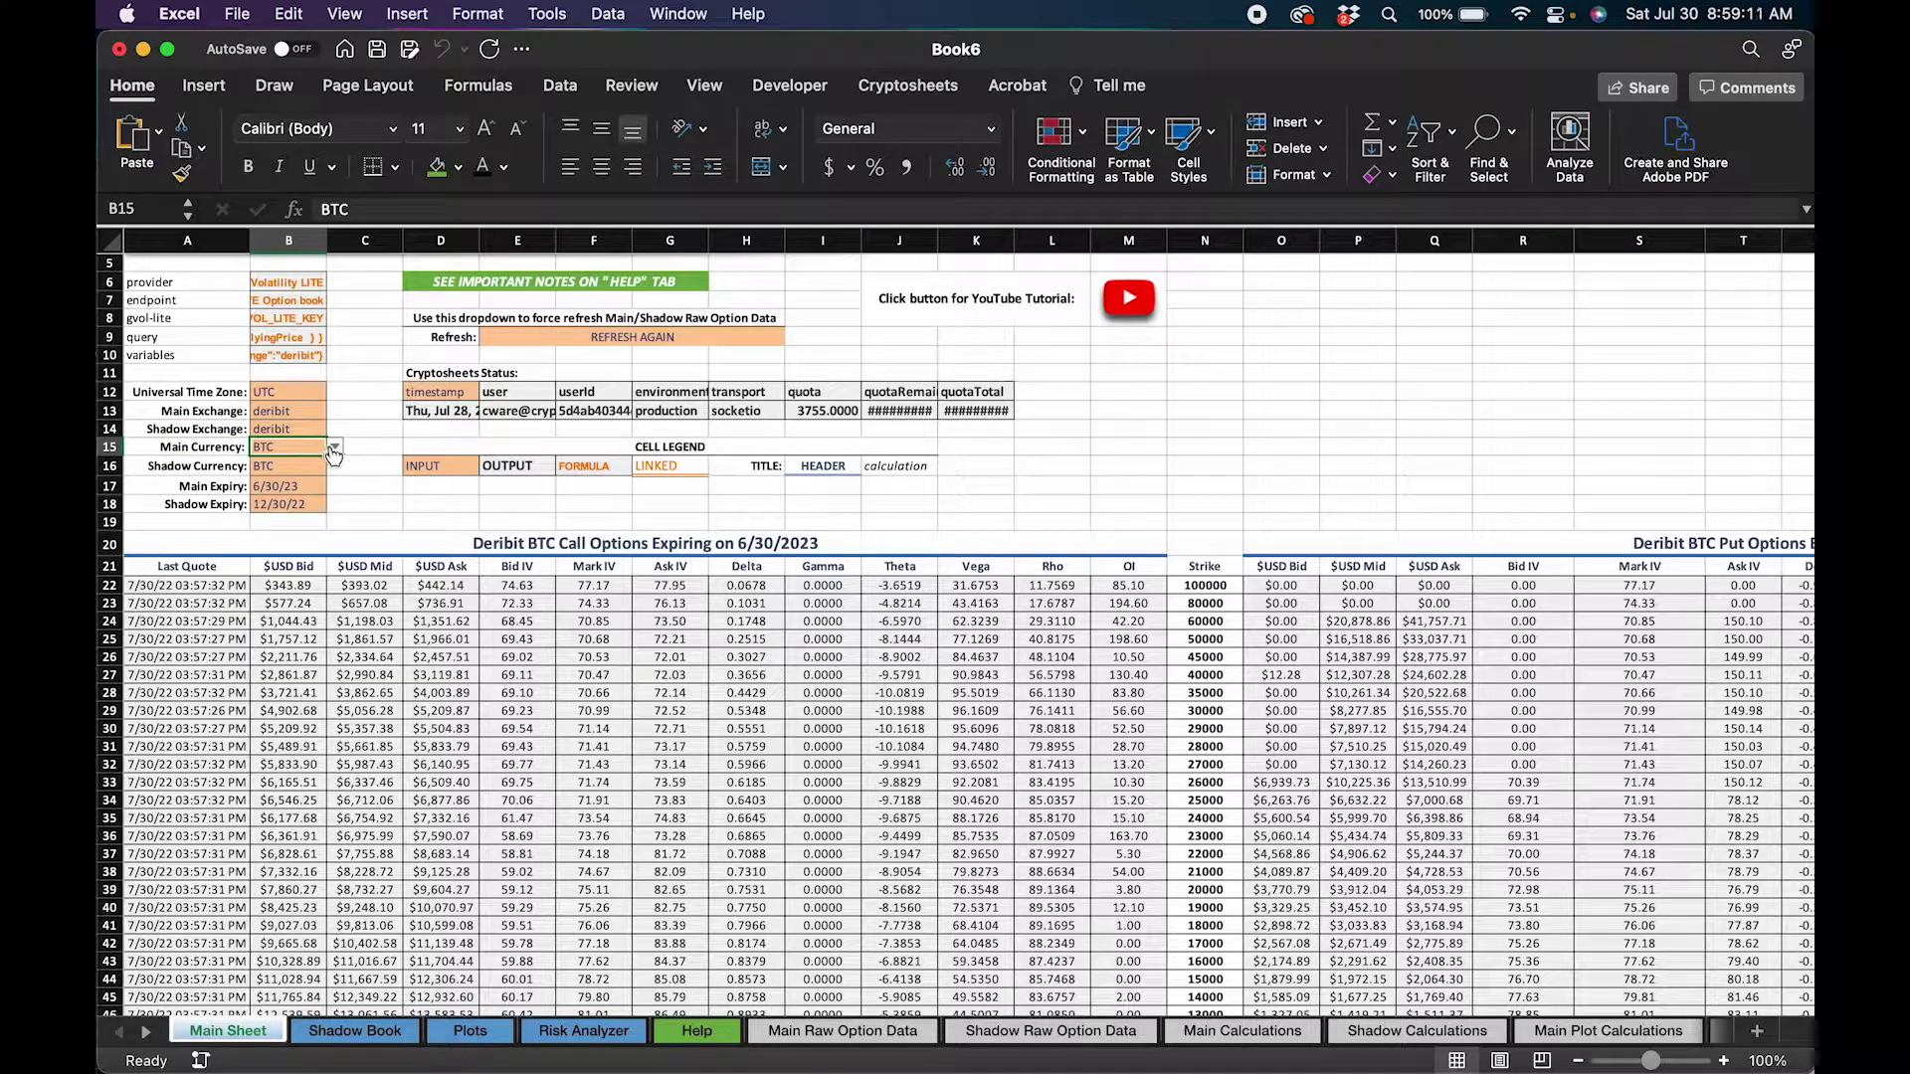
click(334, 449)
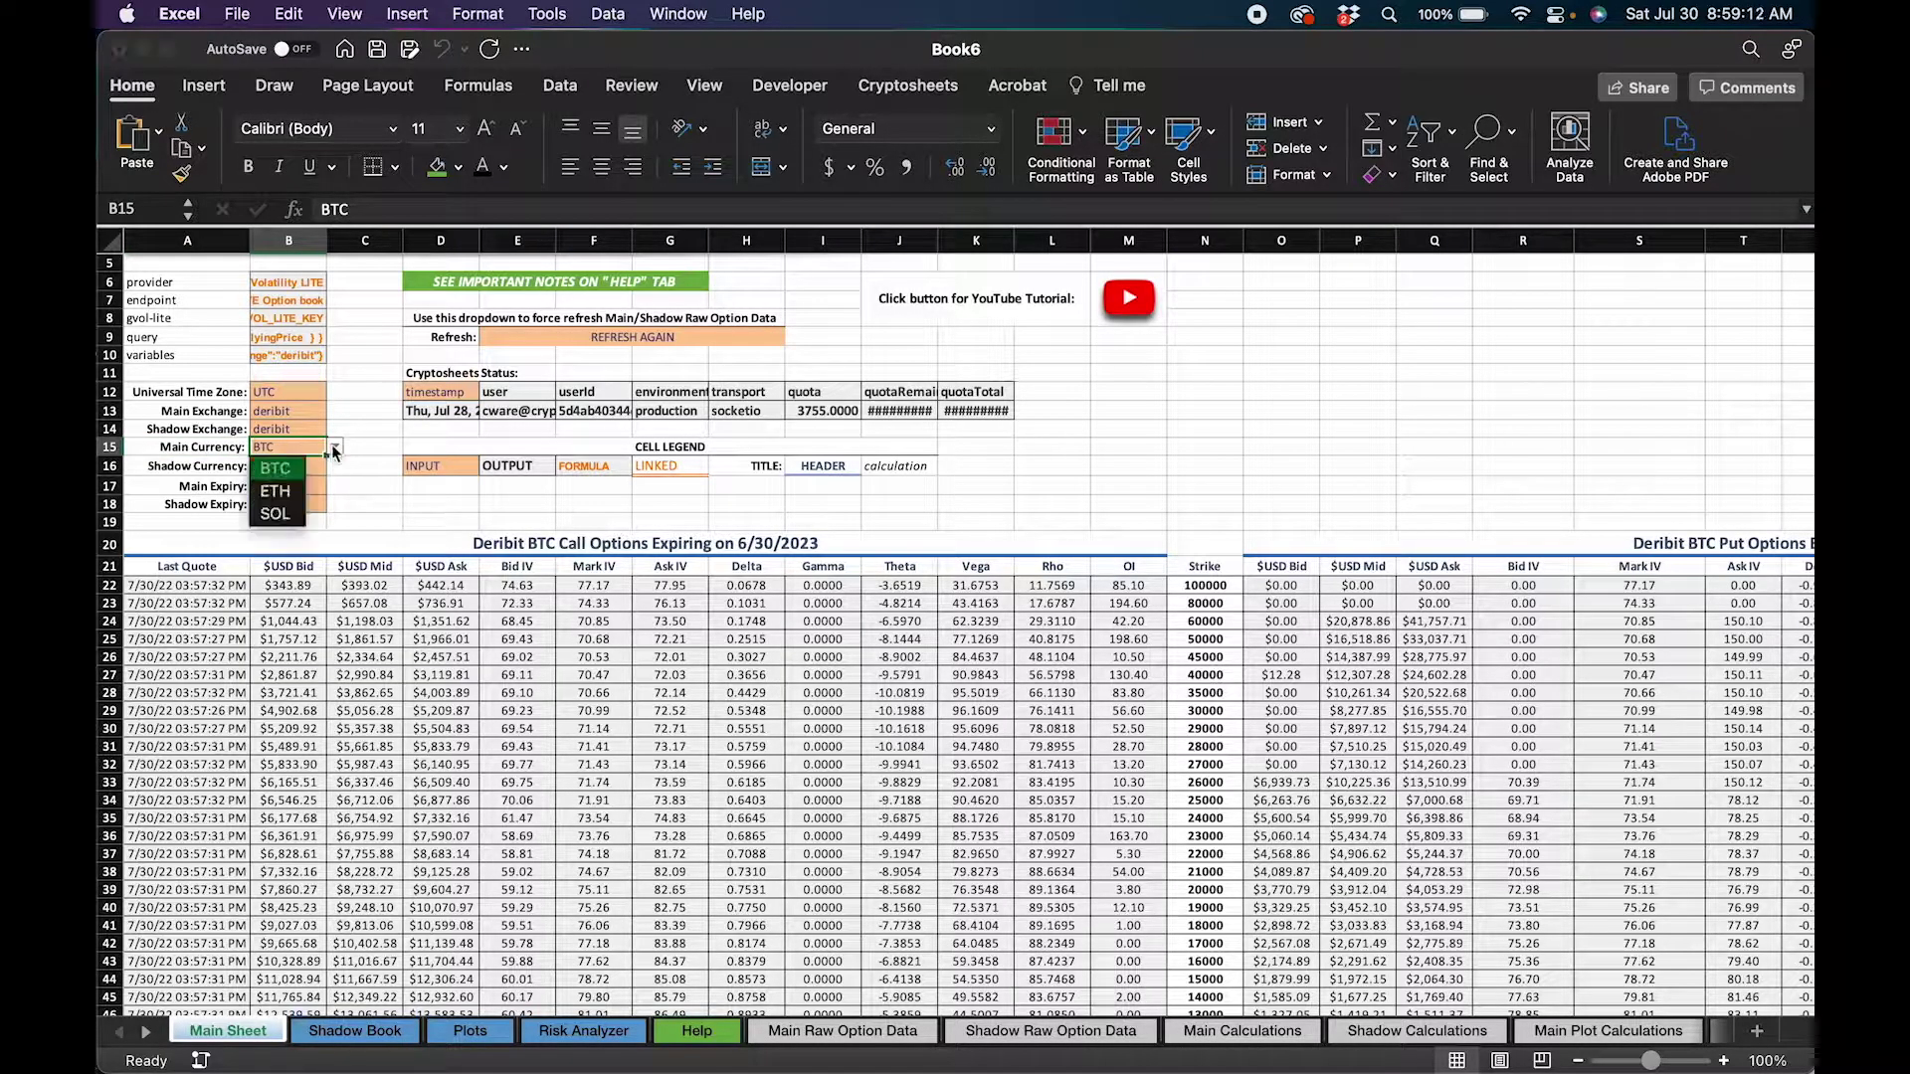
click(295, 493)
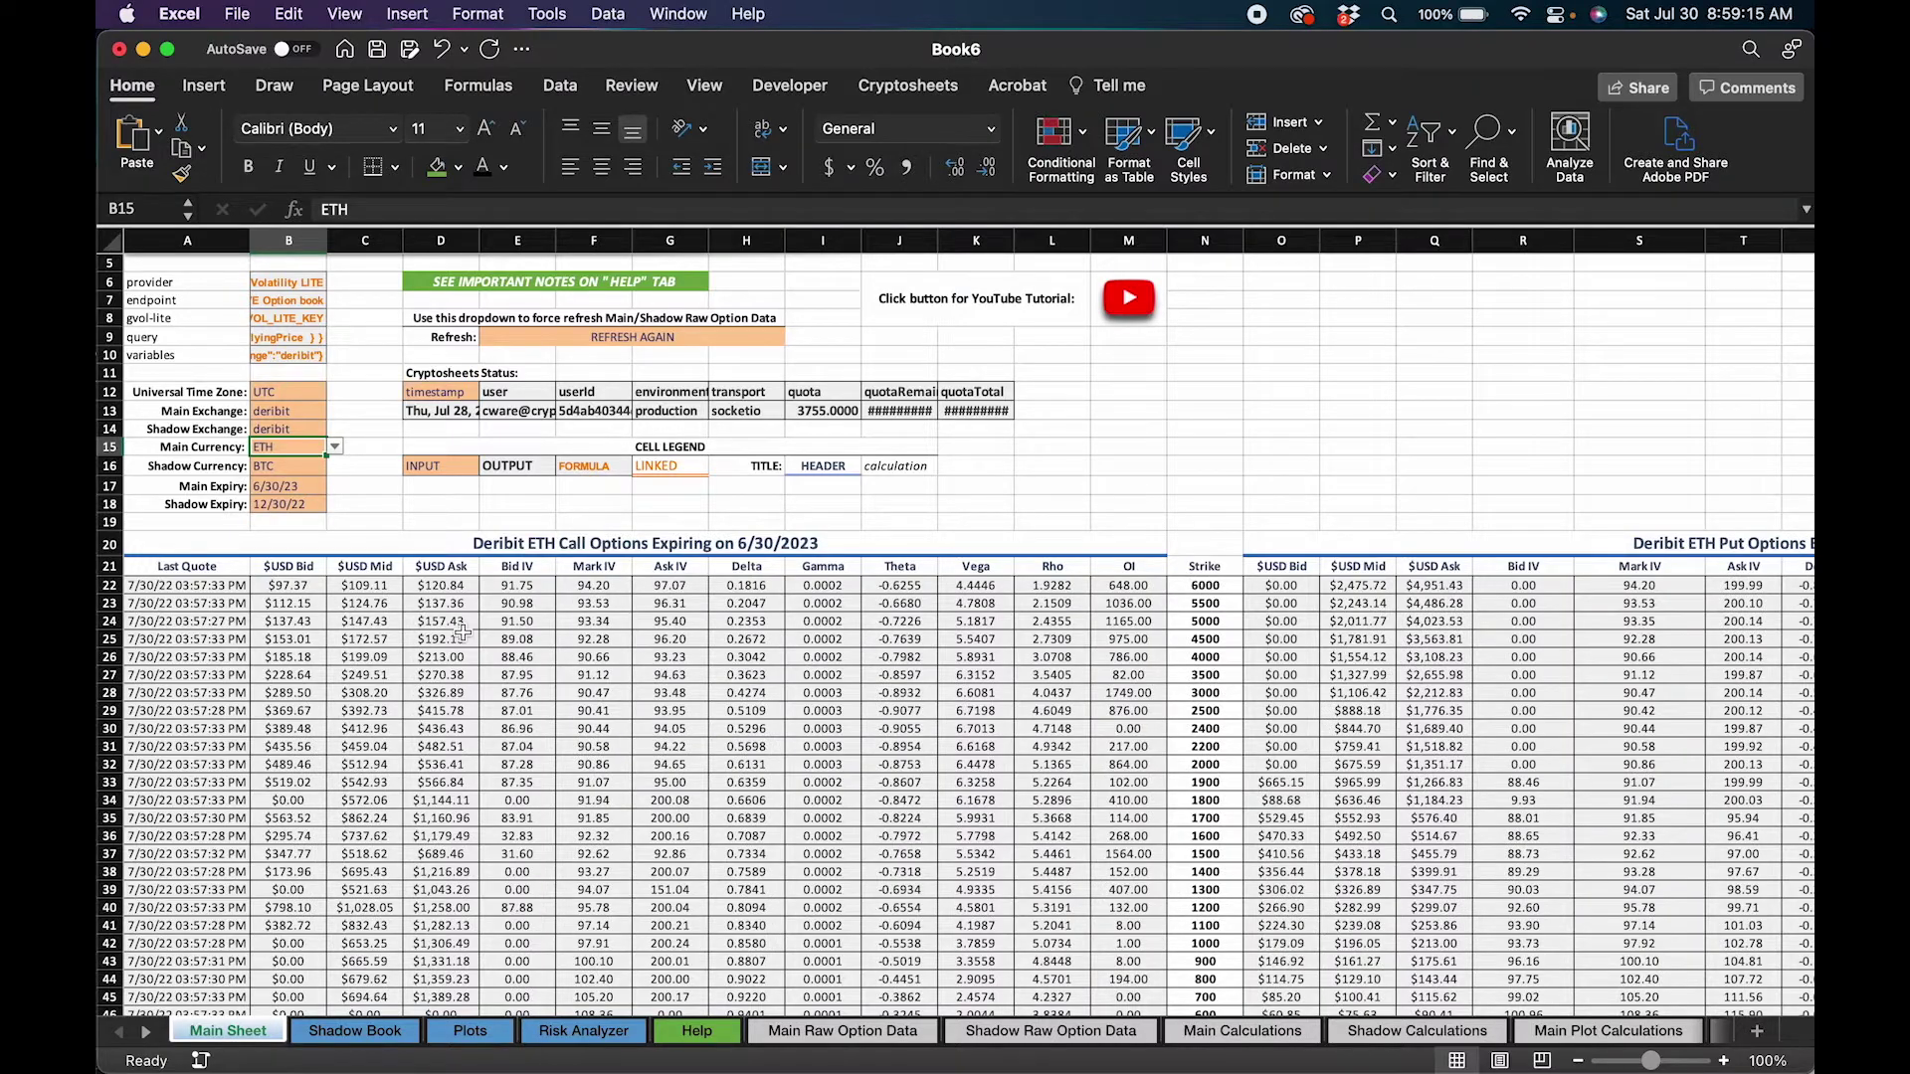
scroll(888, 540, down, 5)
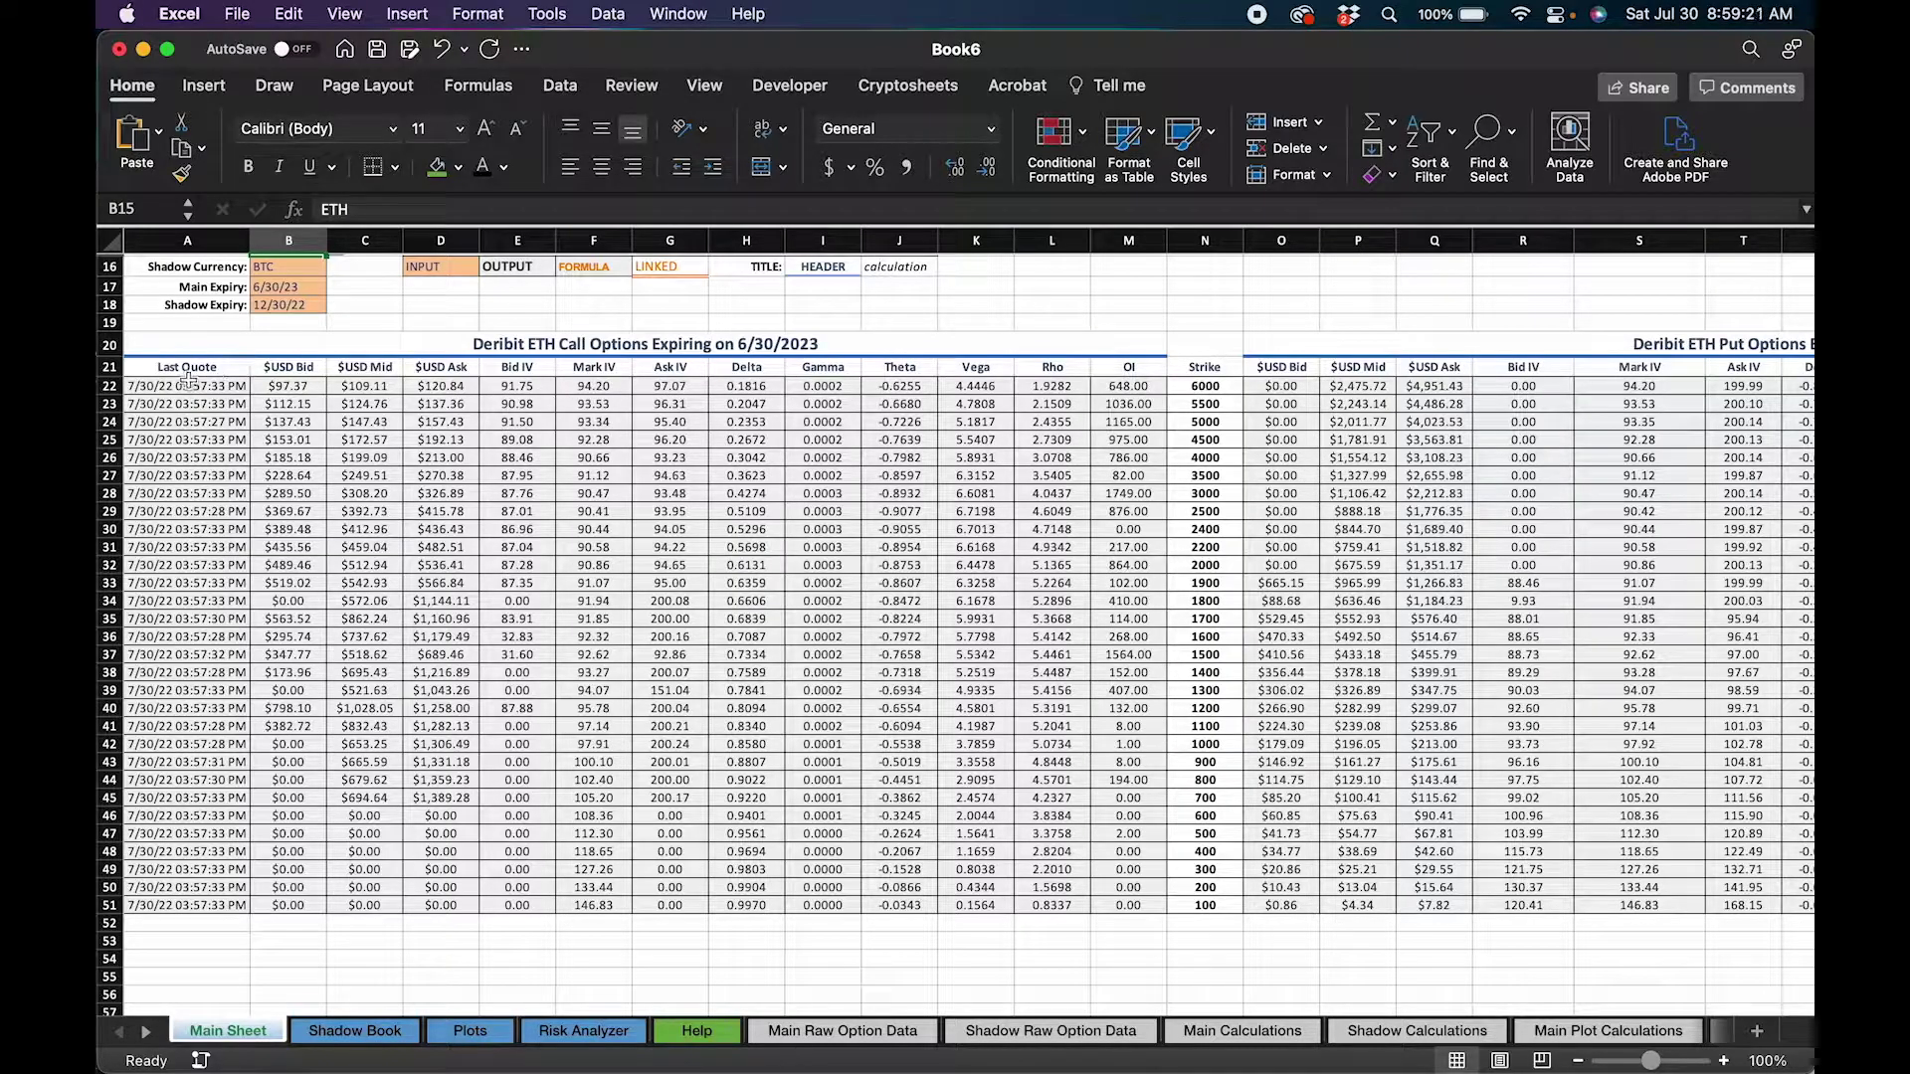
scroll(213, 454, up, 5)
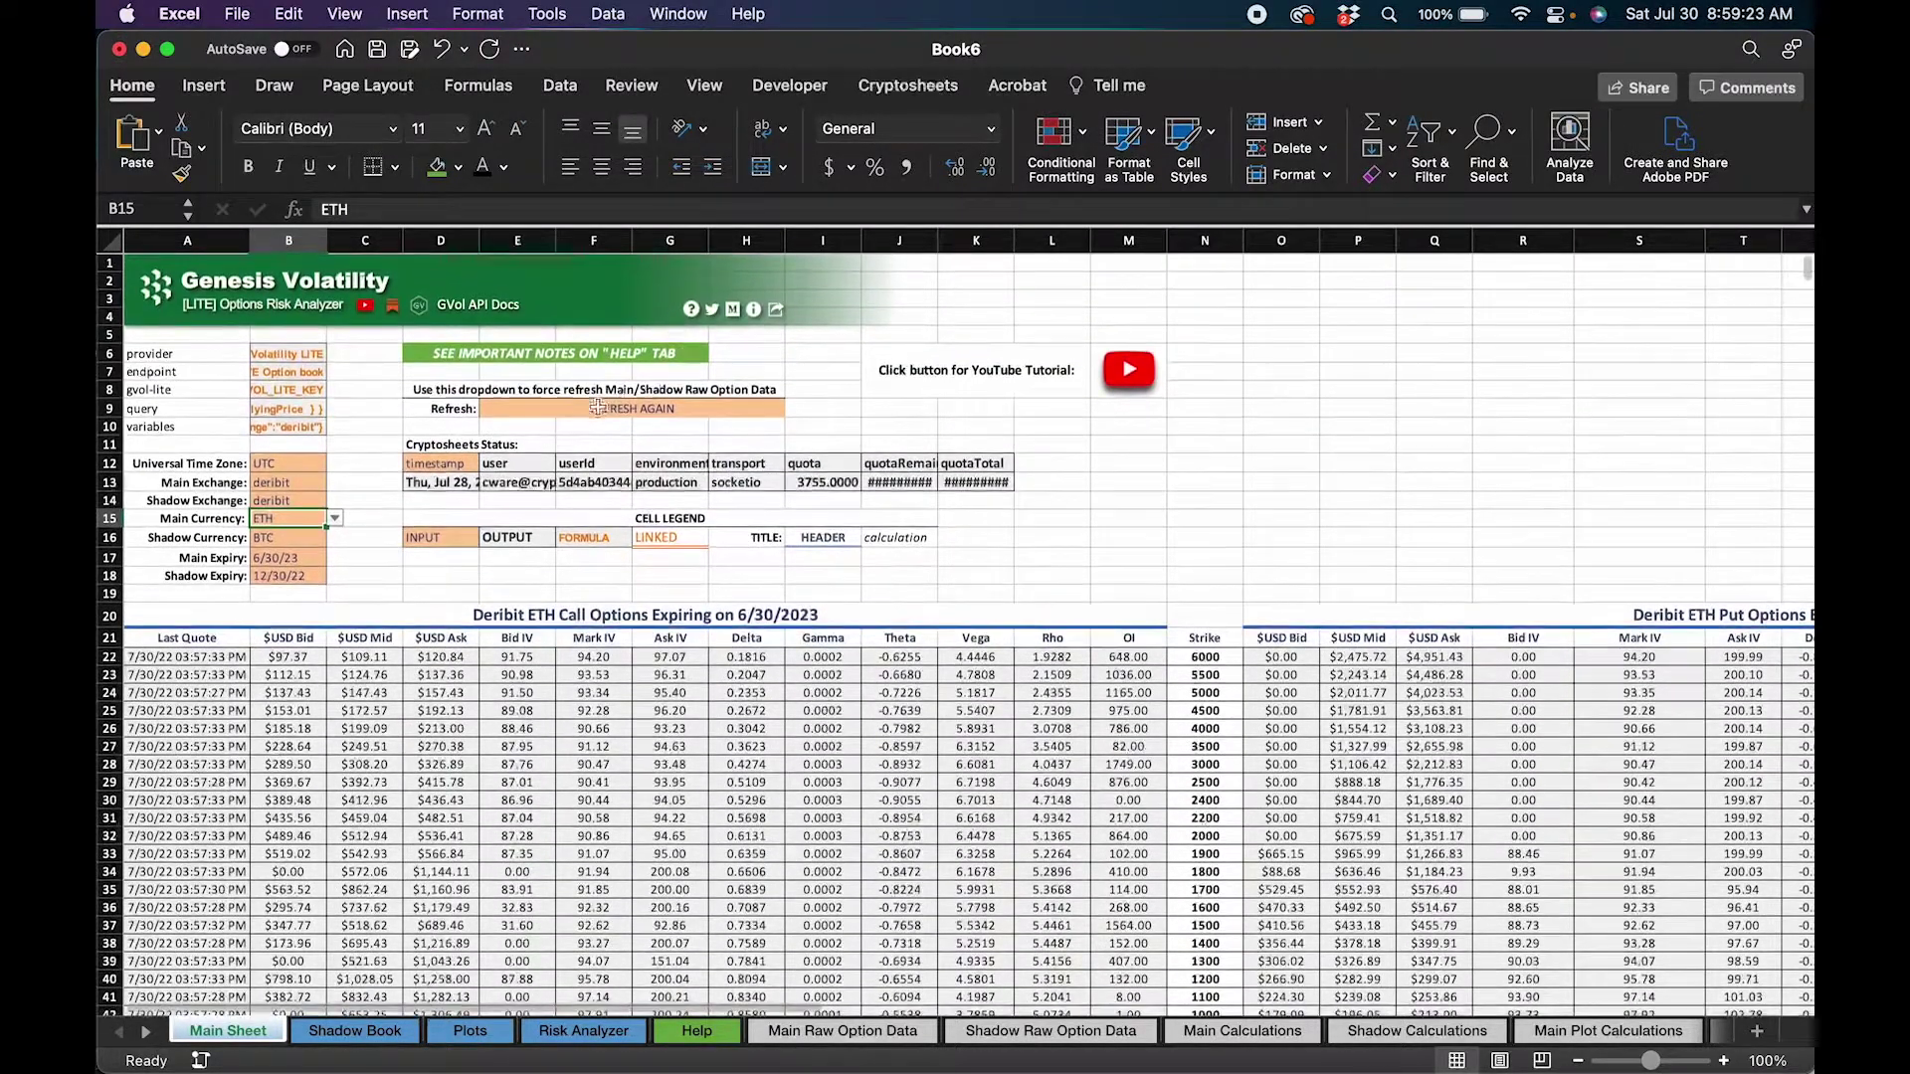
click(597, 409)
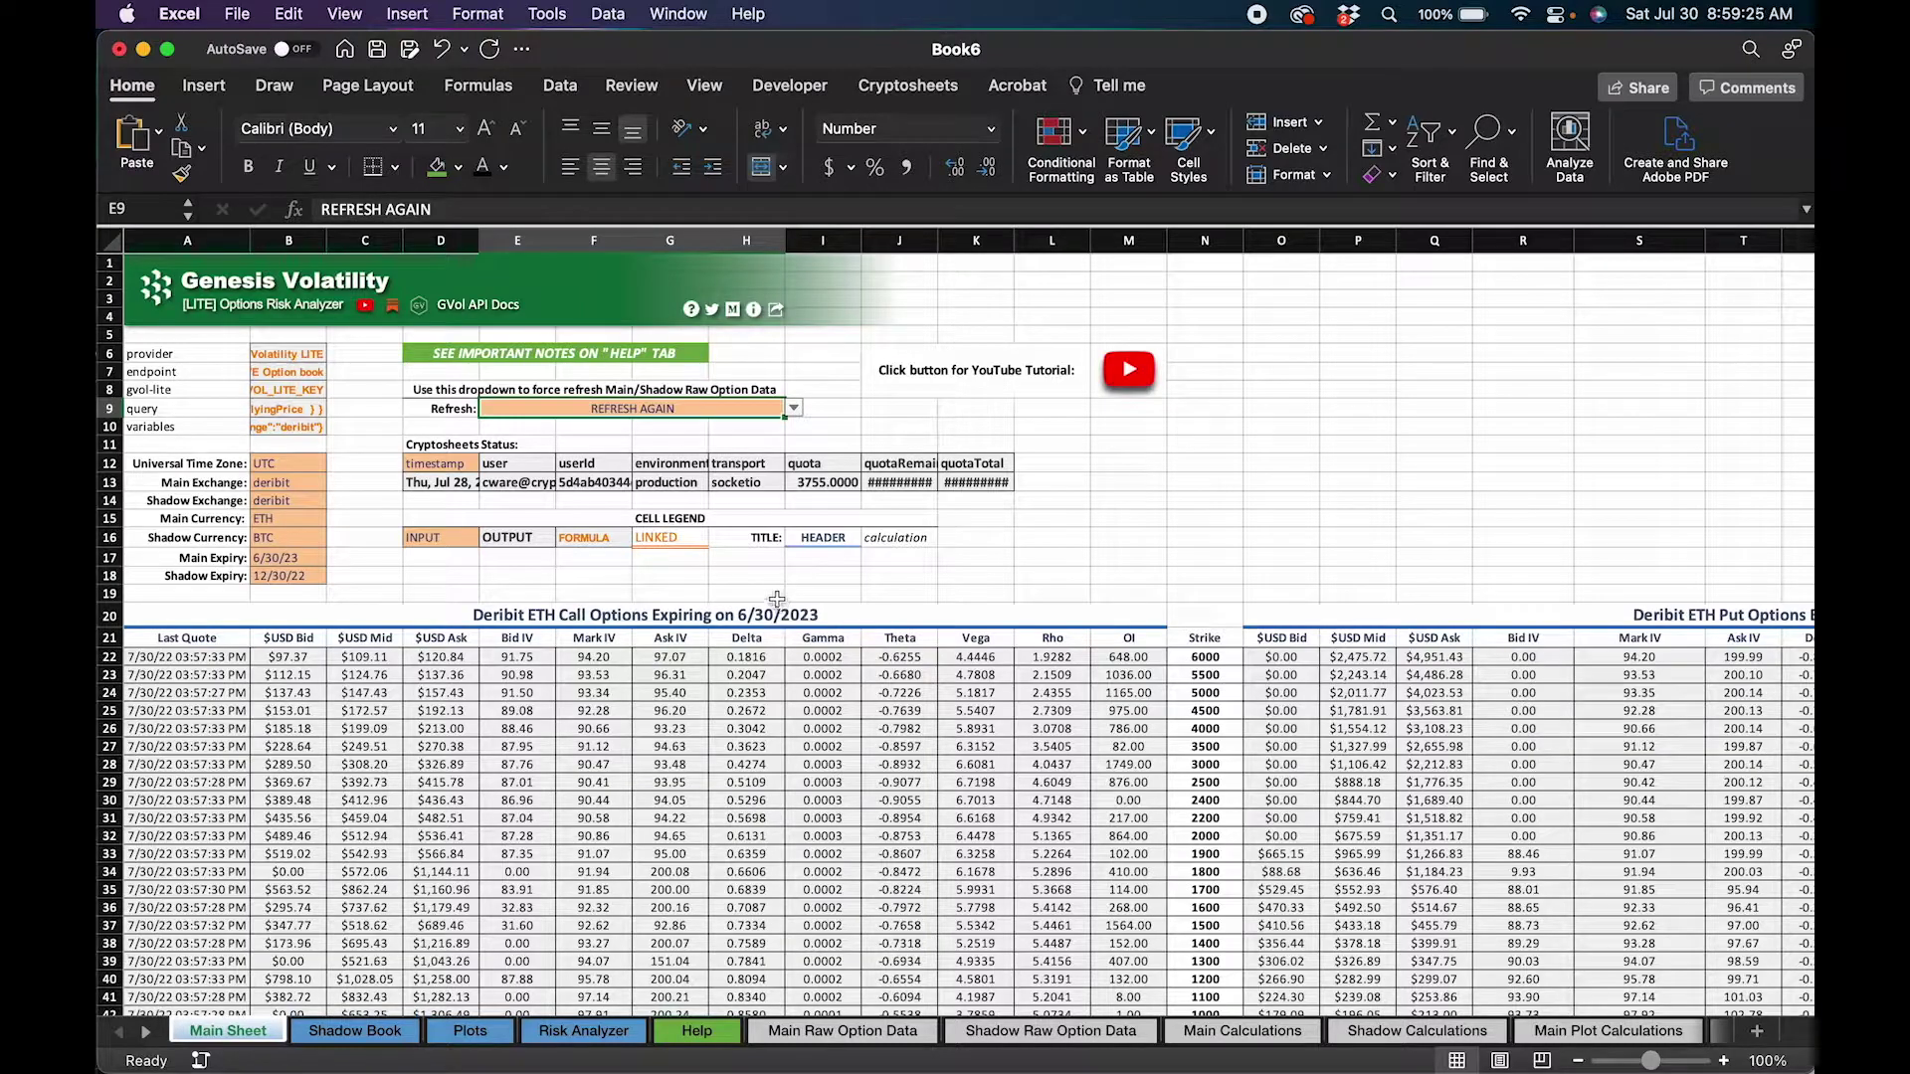
Step: Set the Main Expiry in B17 to 8/1/22 and review the option tables for that expiry
click(303, 576)
click(233, 557)
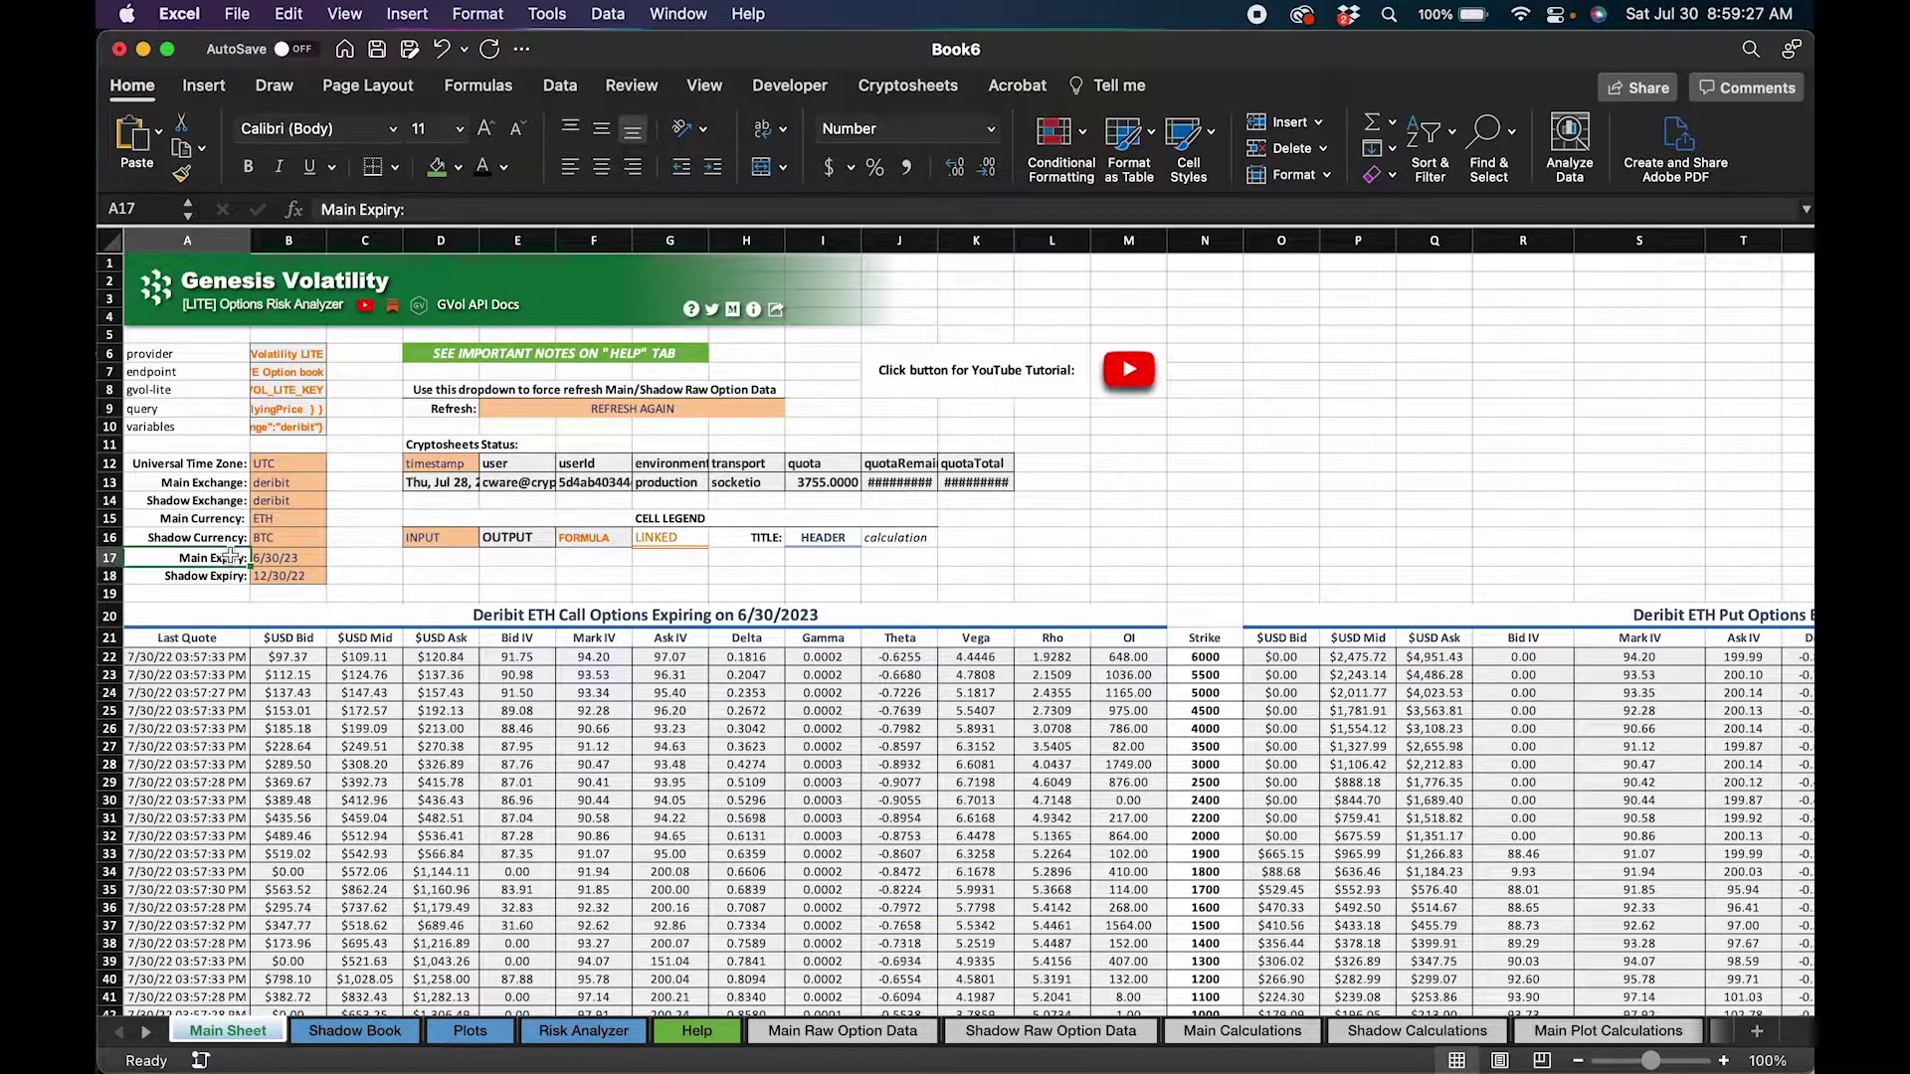
click(276, 555)
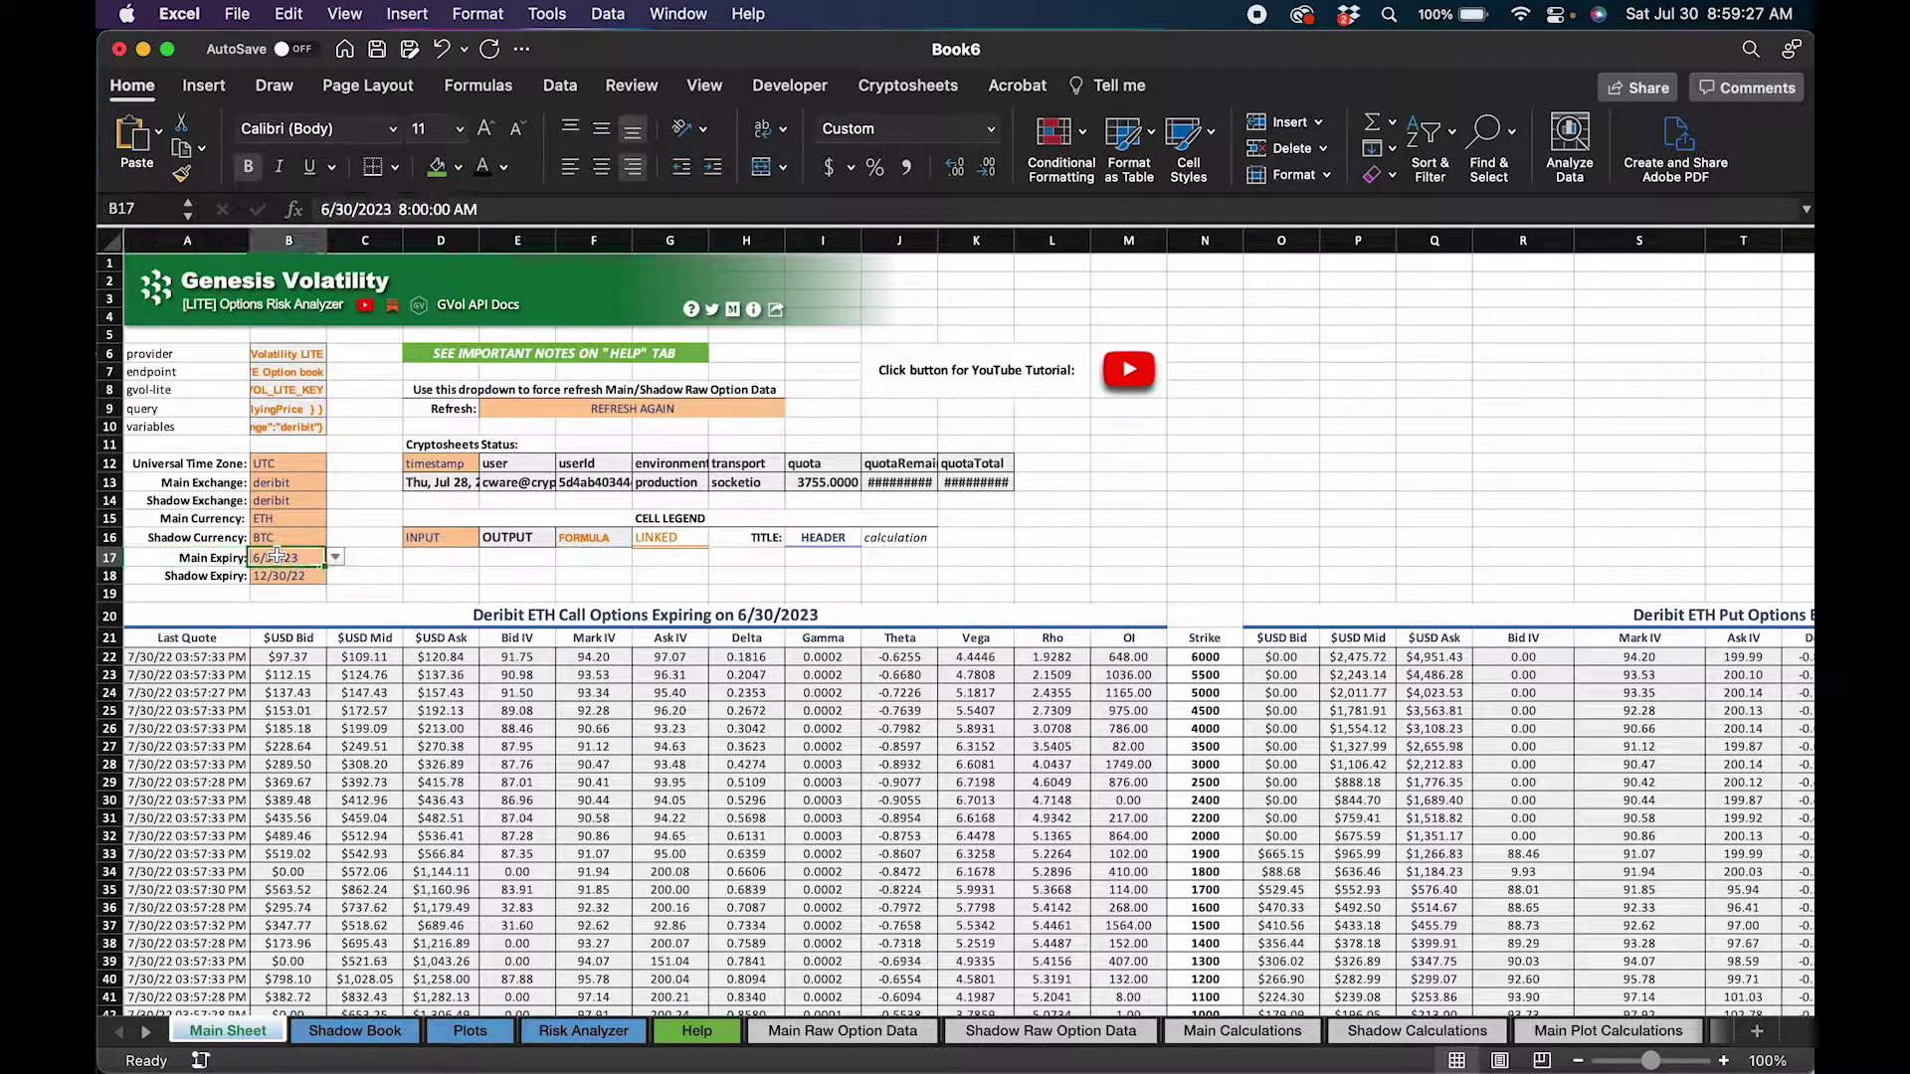
click(337, 559)
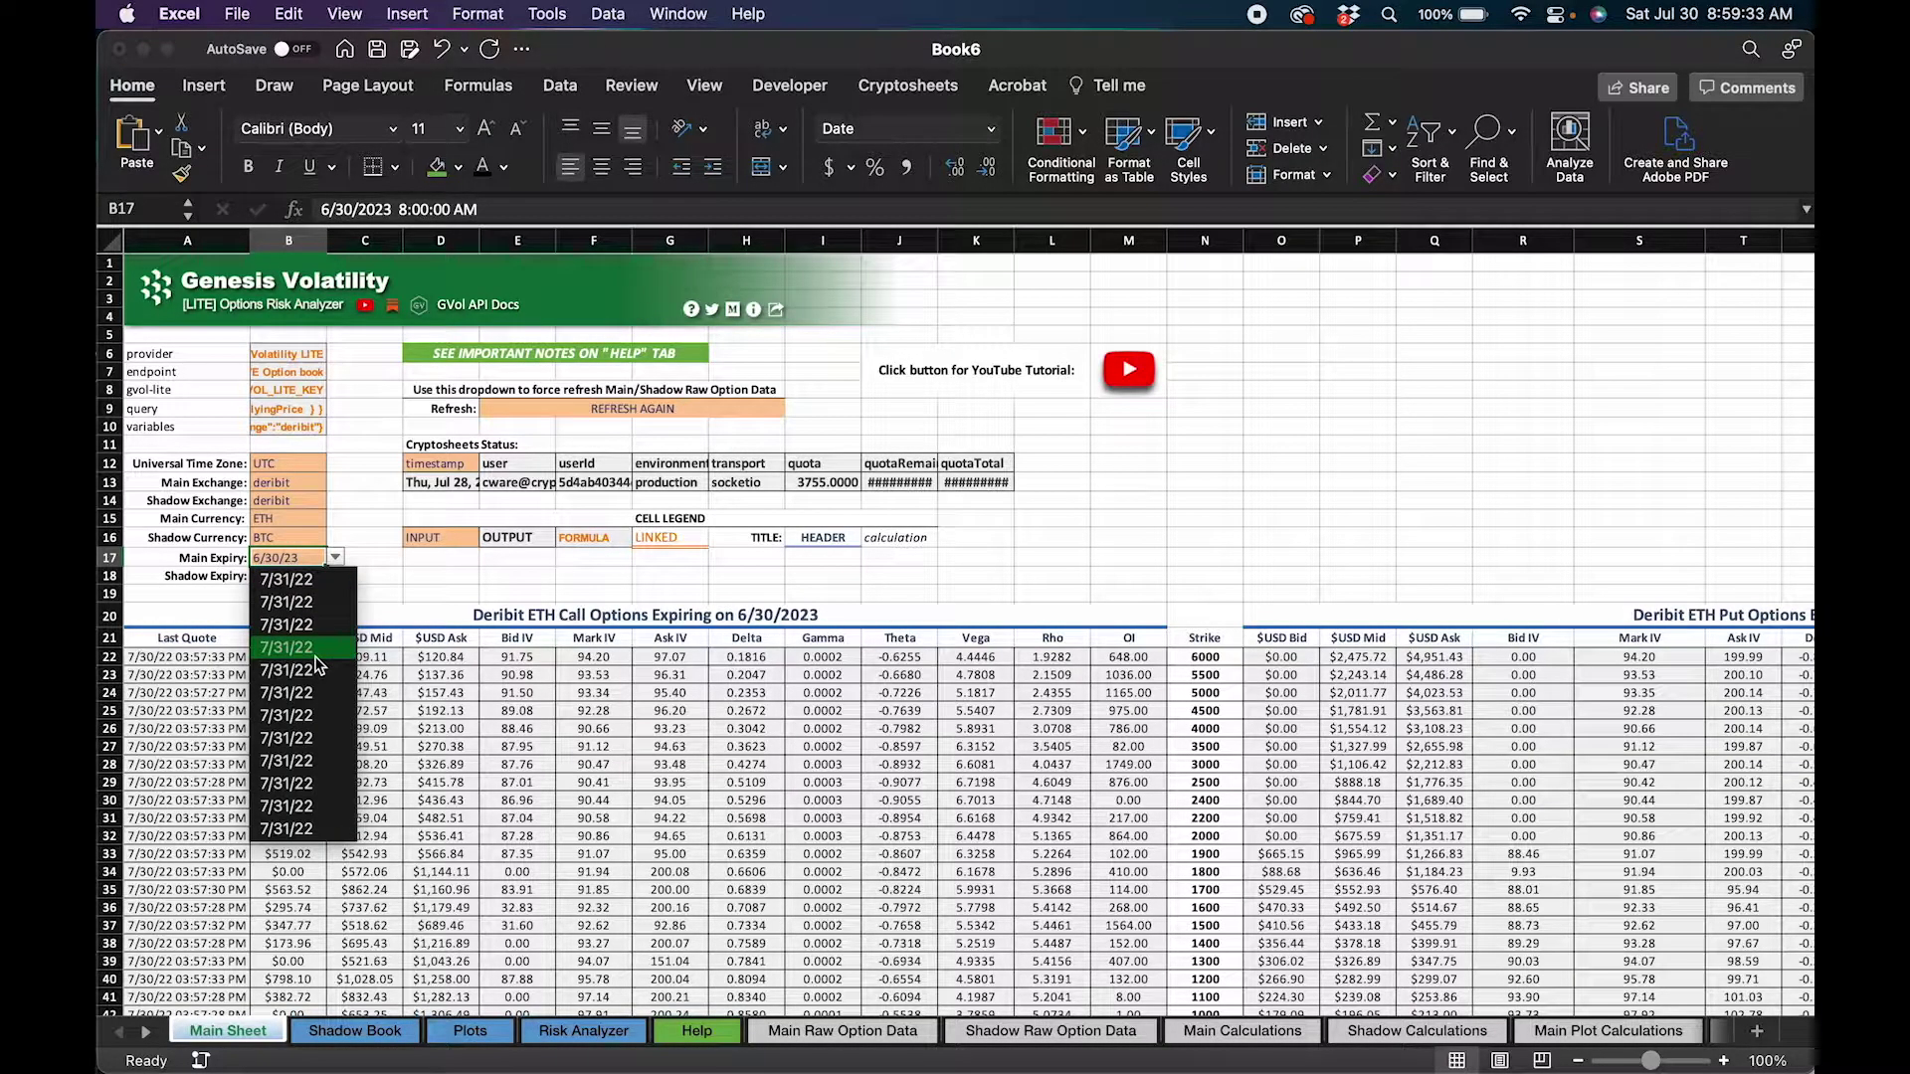
scroll(316, 696, down, 10)
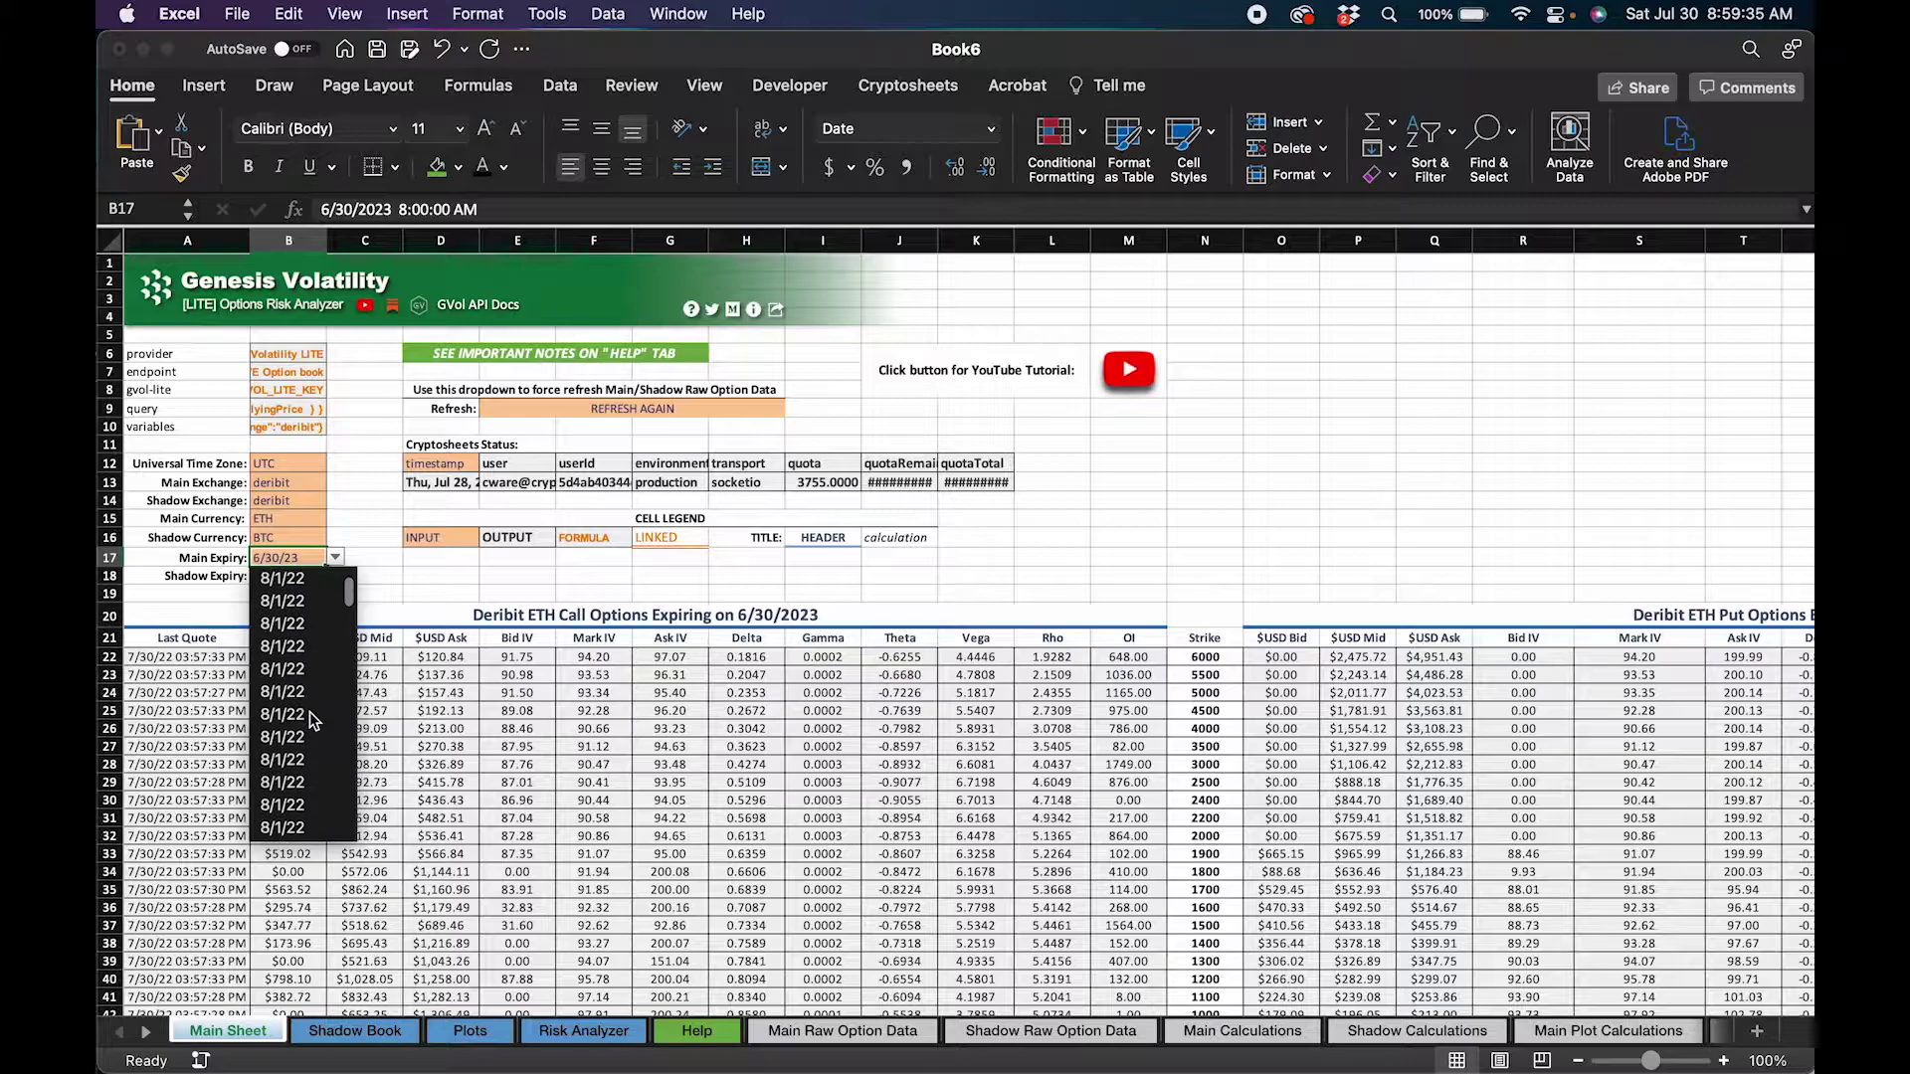
scroll(314, 720, up, 1)
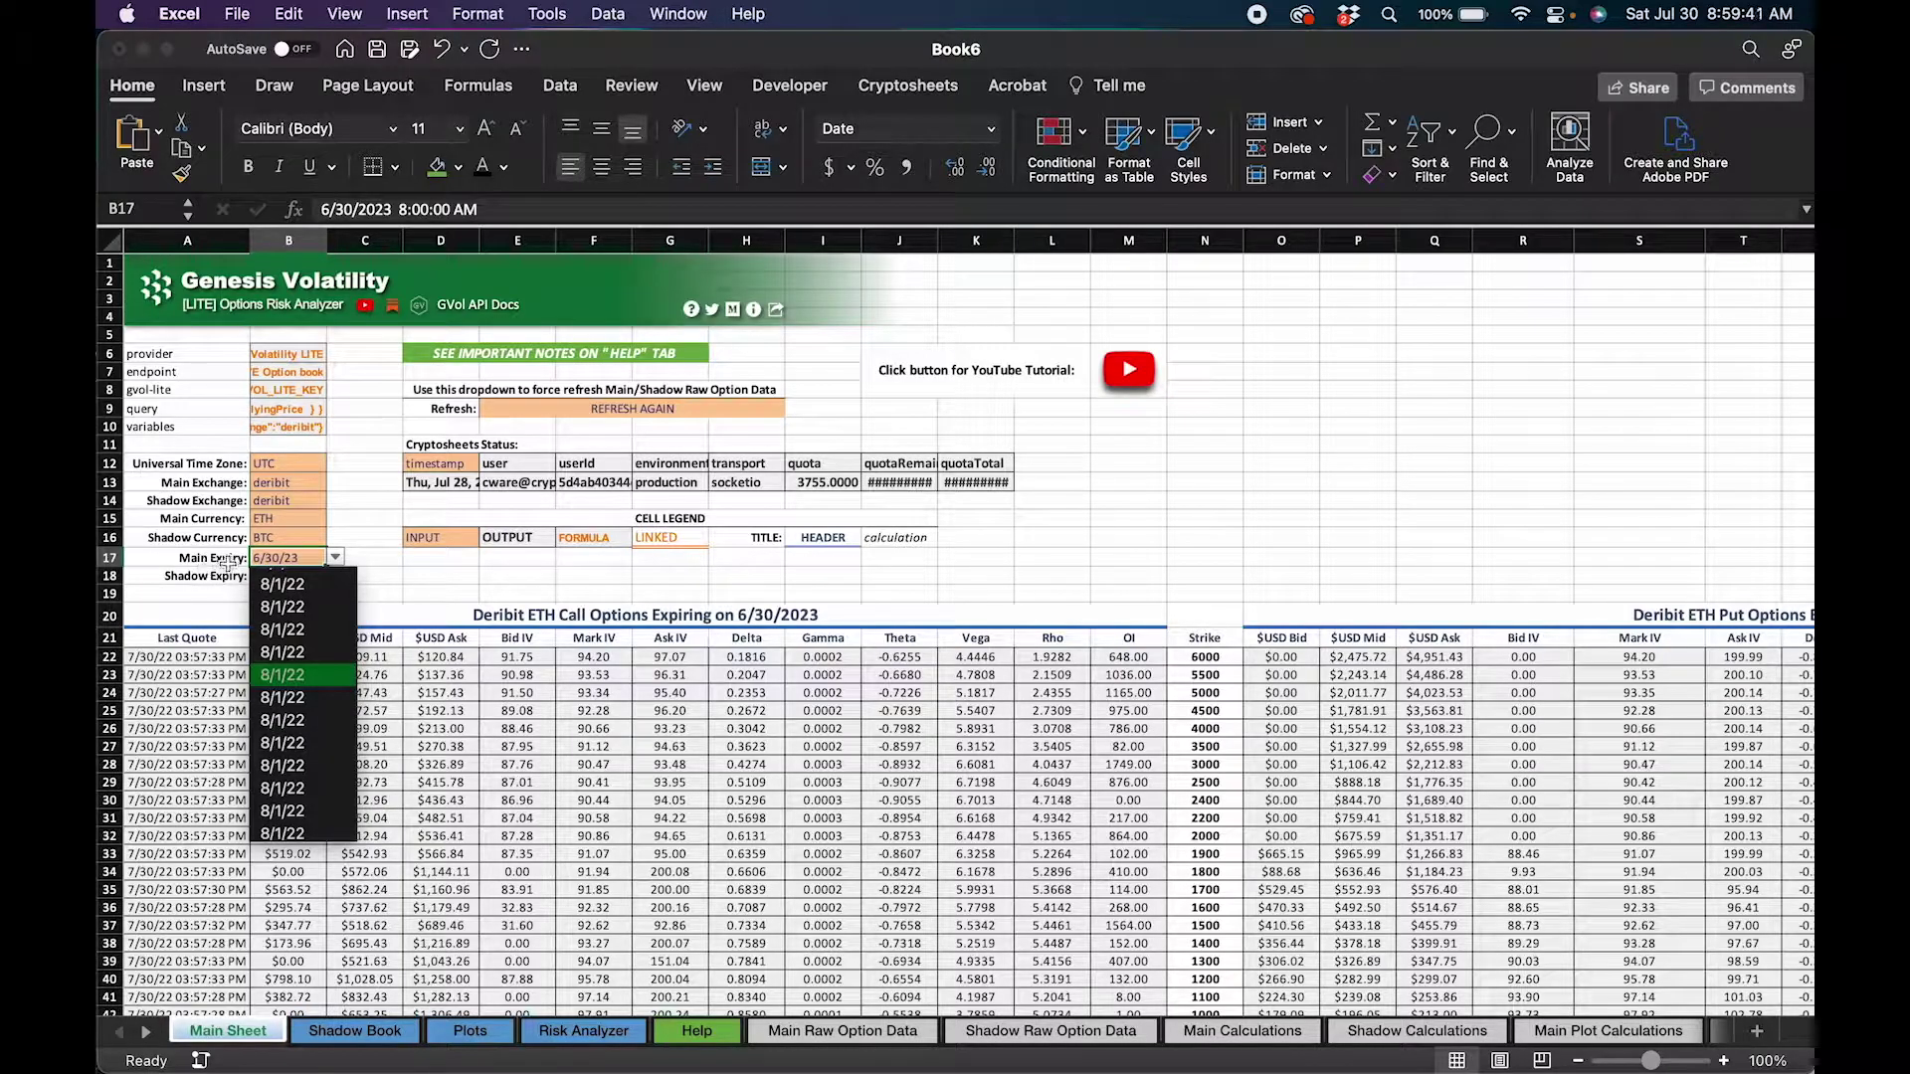
scroll(303, 632, down, 1)
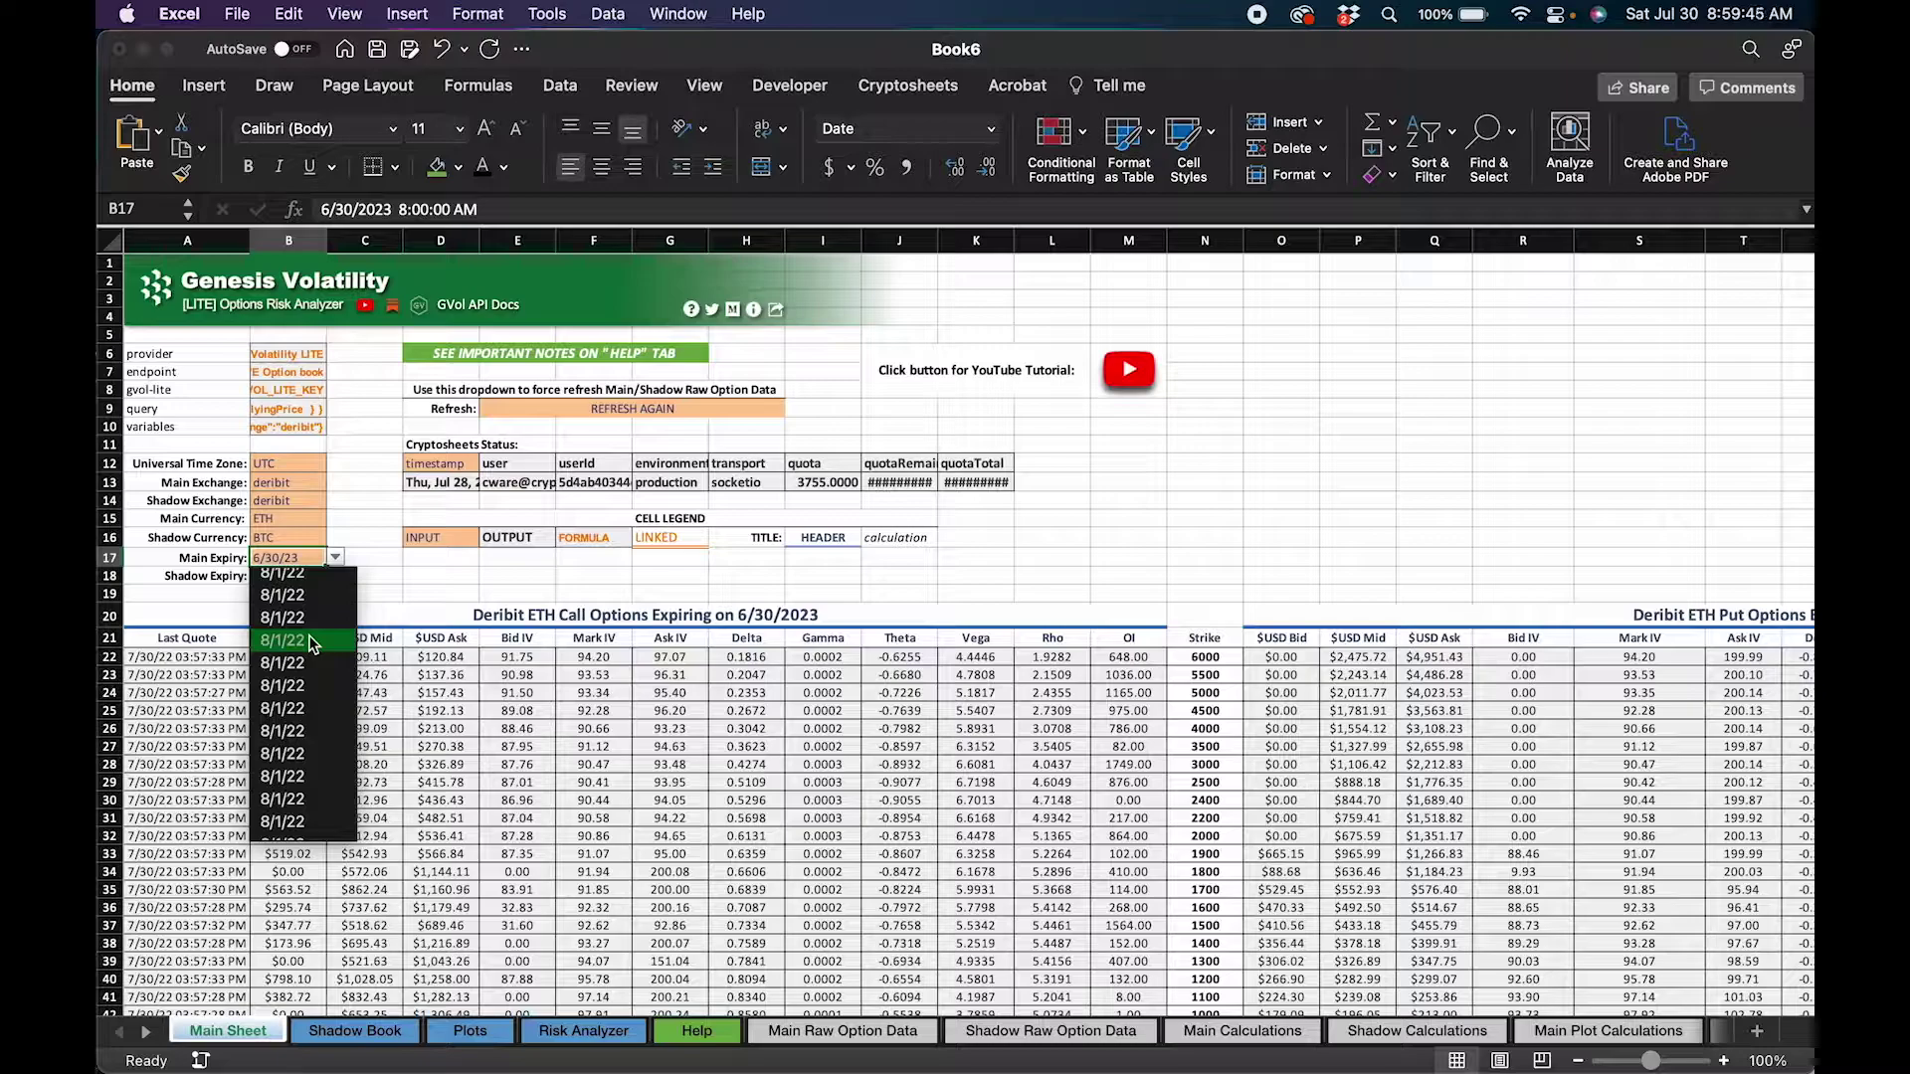
click(312, 644)
scroll(408, 587, down, 1)
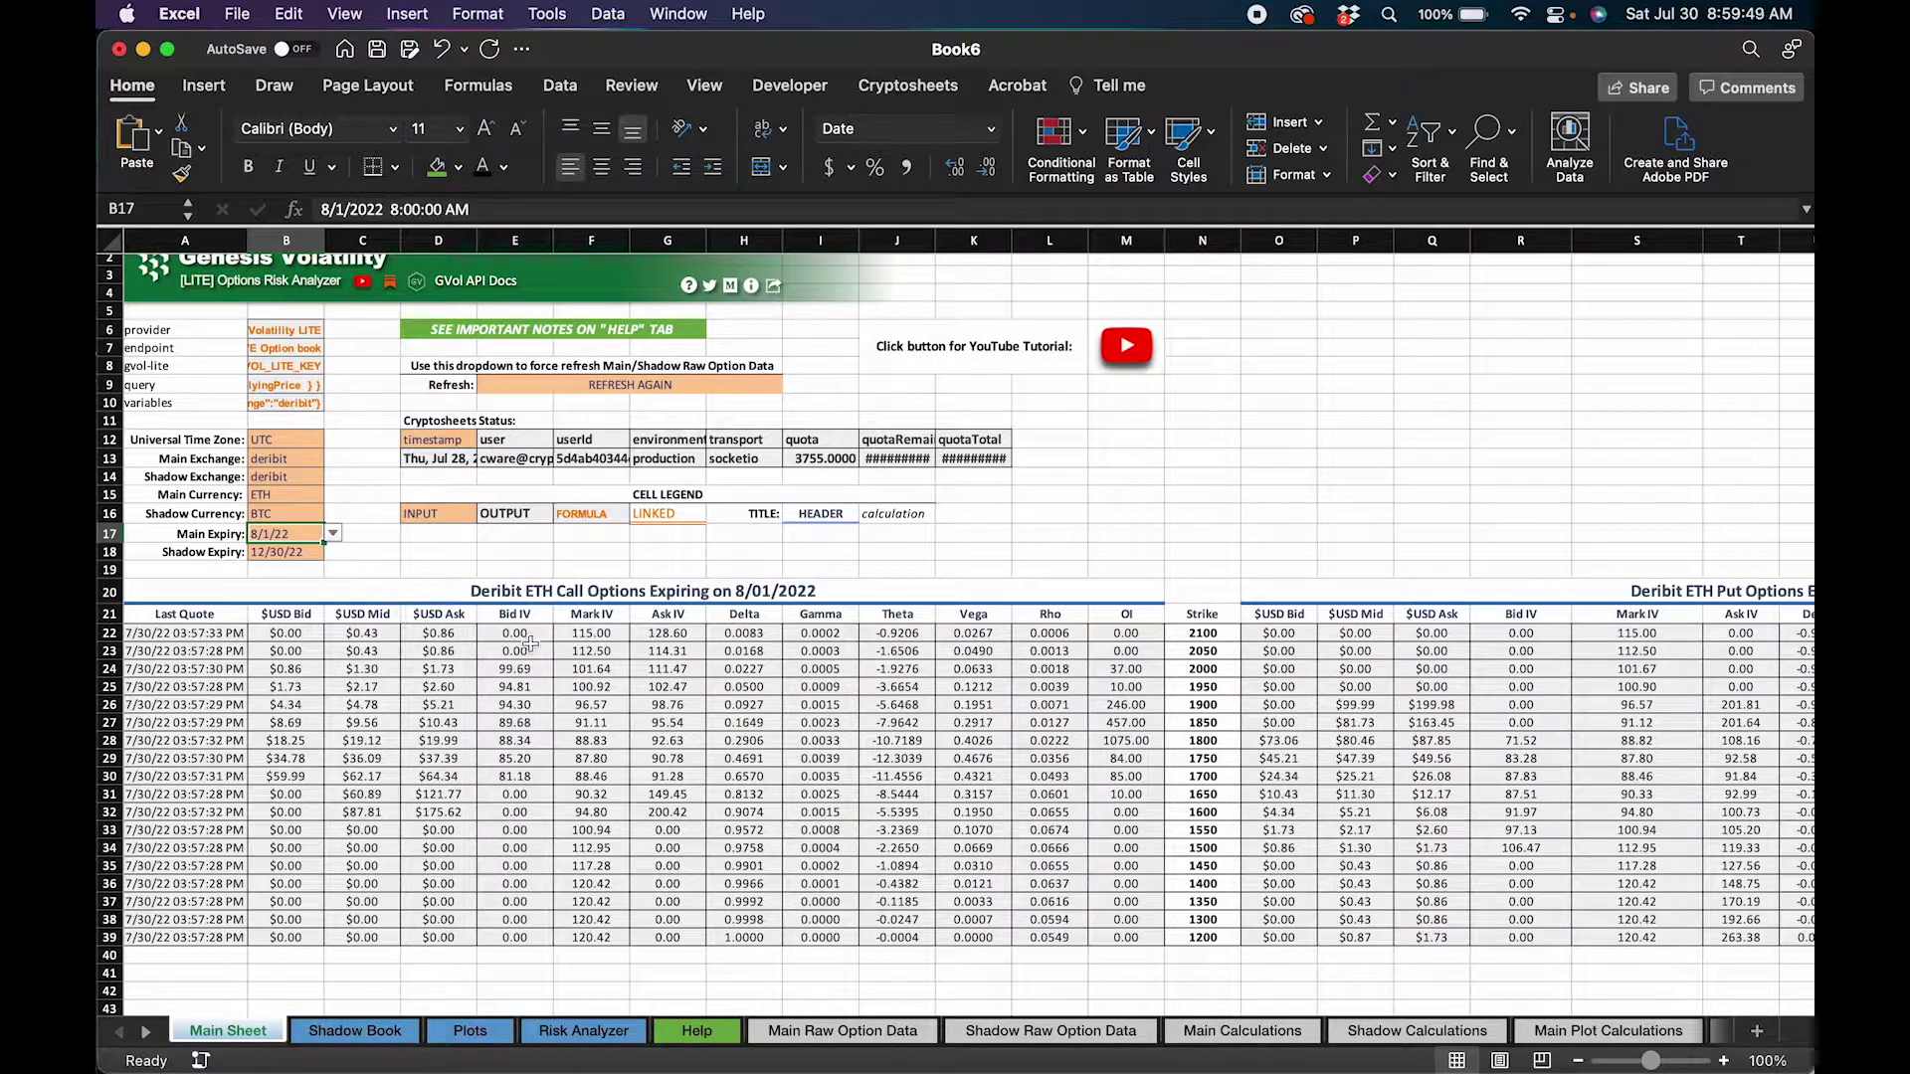
click(191, 534)
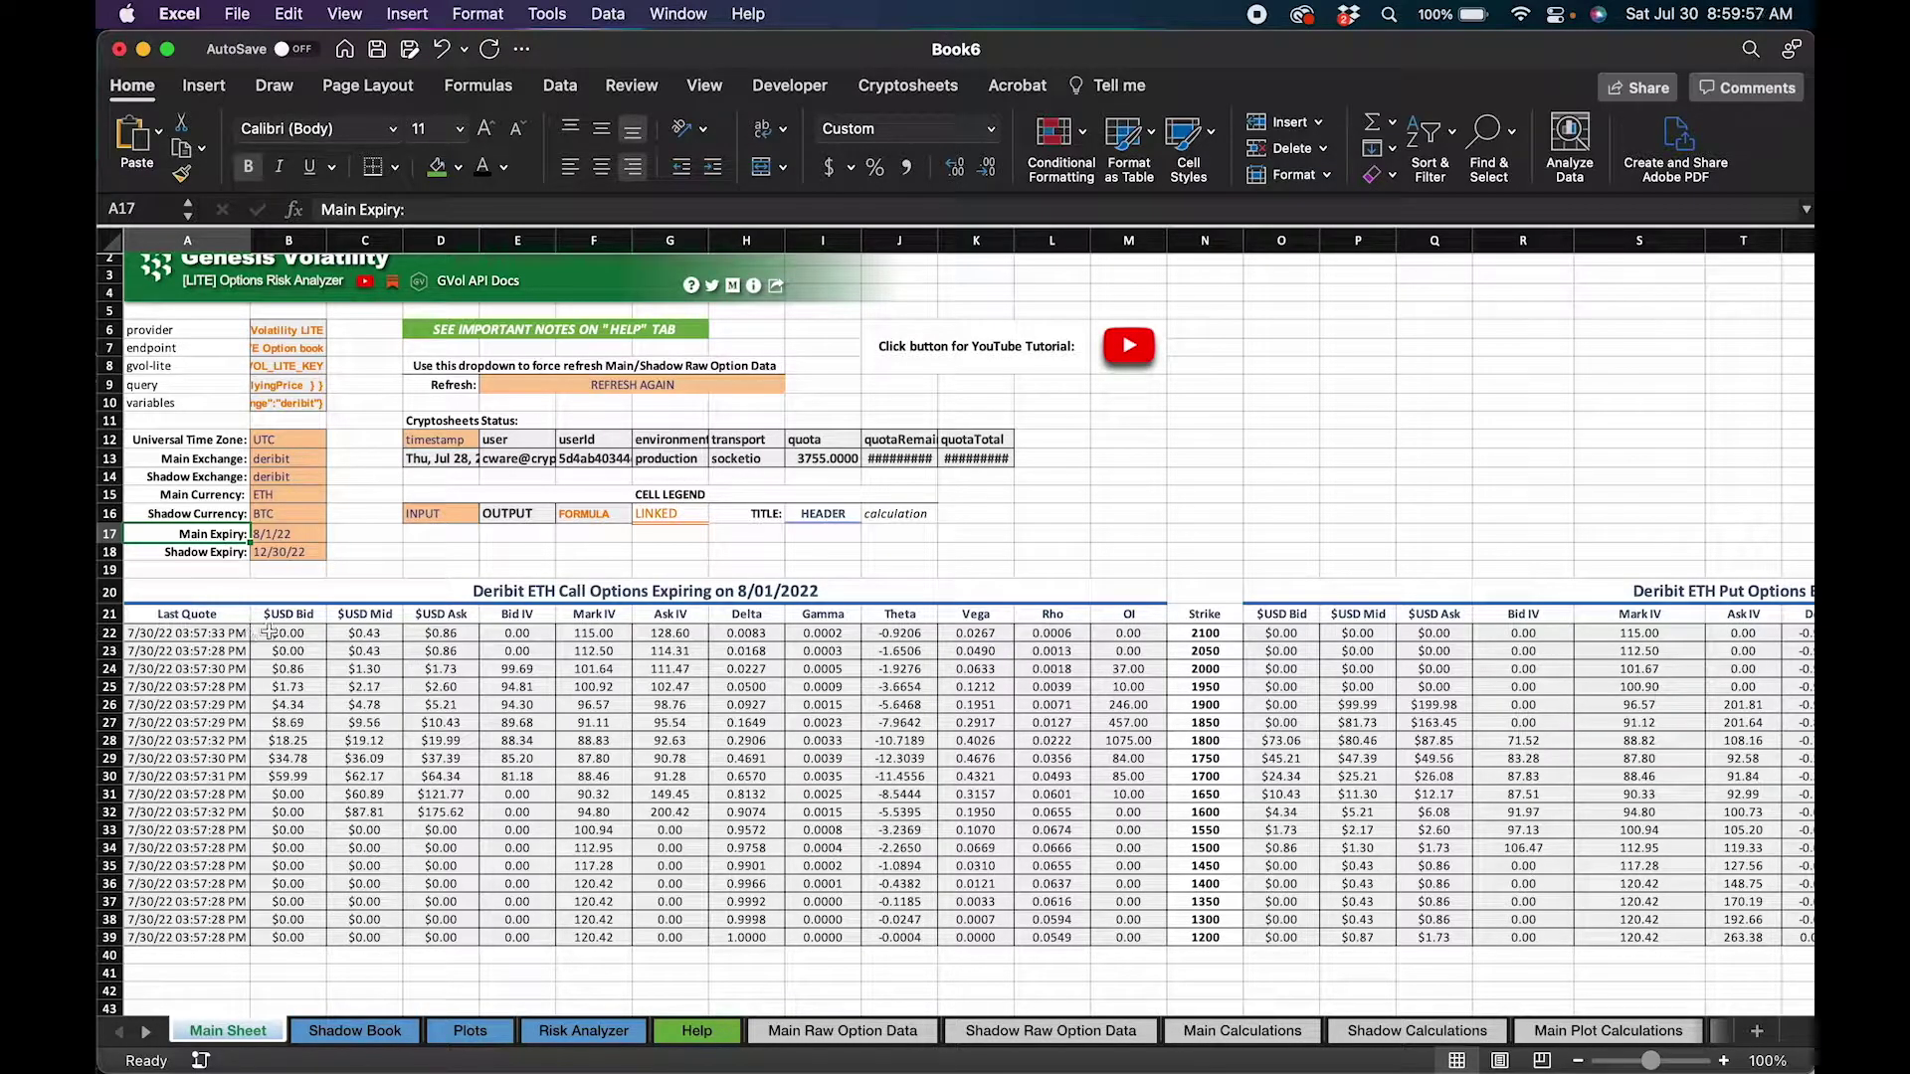
Step: Browse the list of available Main Expiry dates for B17 and close it without choosing one
click(267, 533)
click(335, 533)
scroll(295, 653, down, 2)
scroll(296, 653, down, 5)
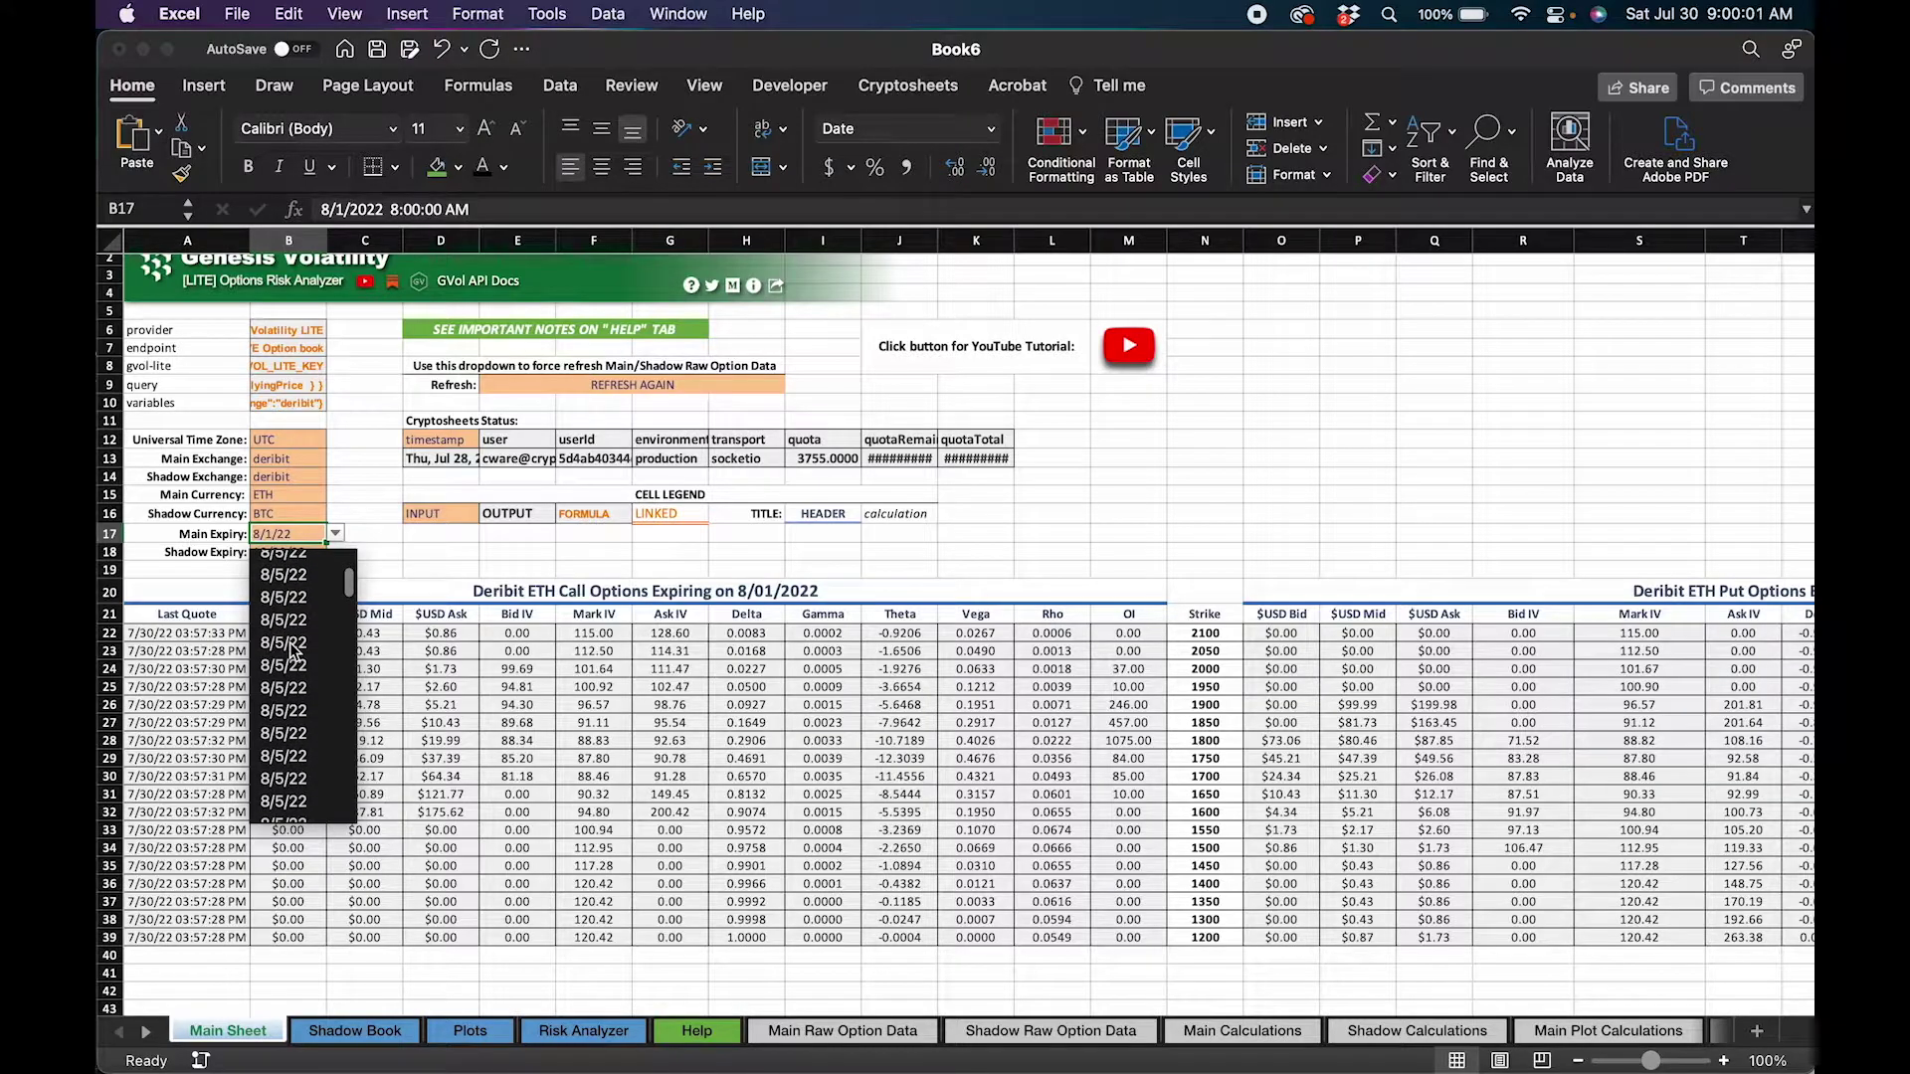
scroll(309, 687, up, 8)
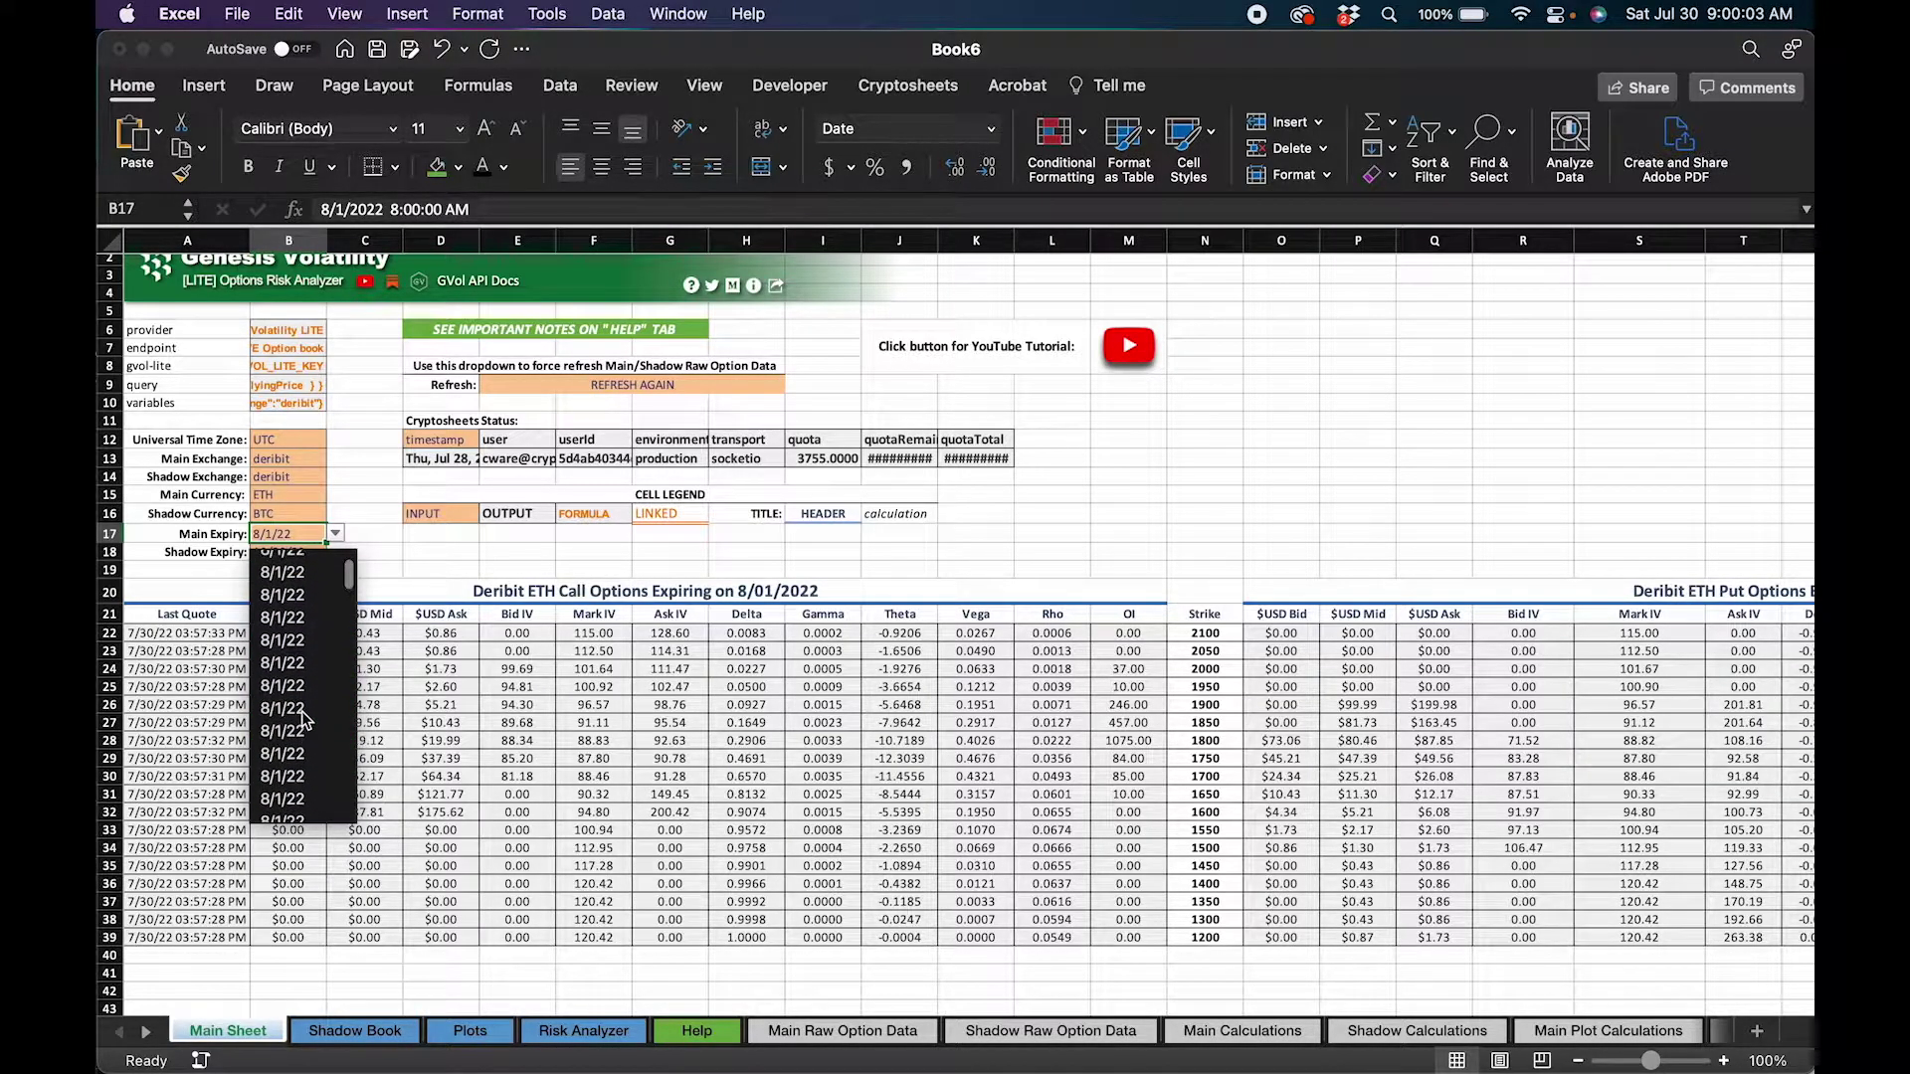
scroll(305, 719, down, 5)
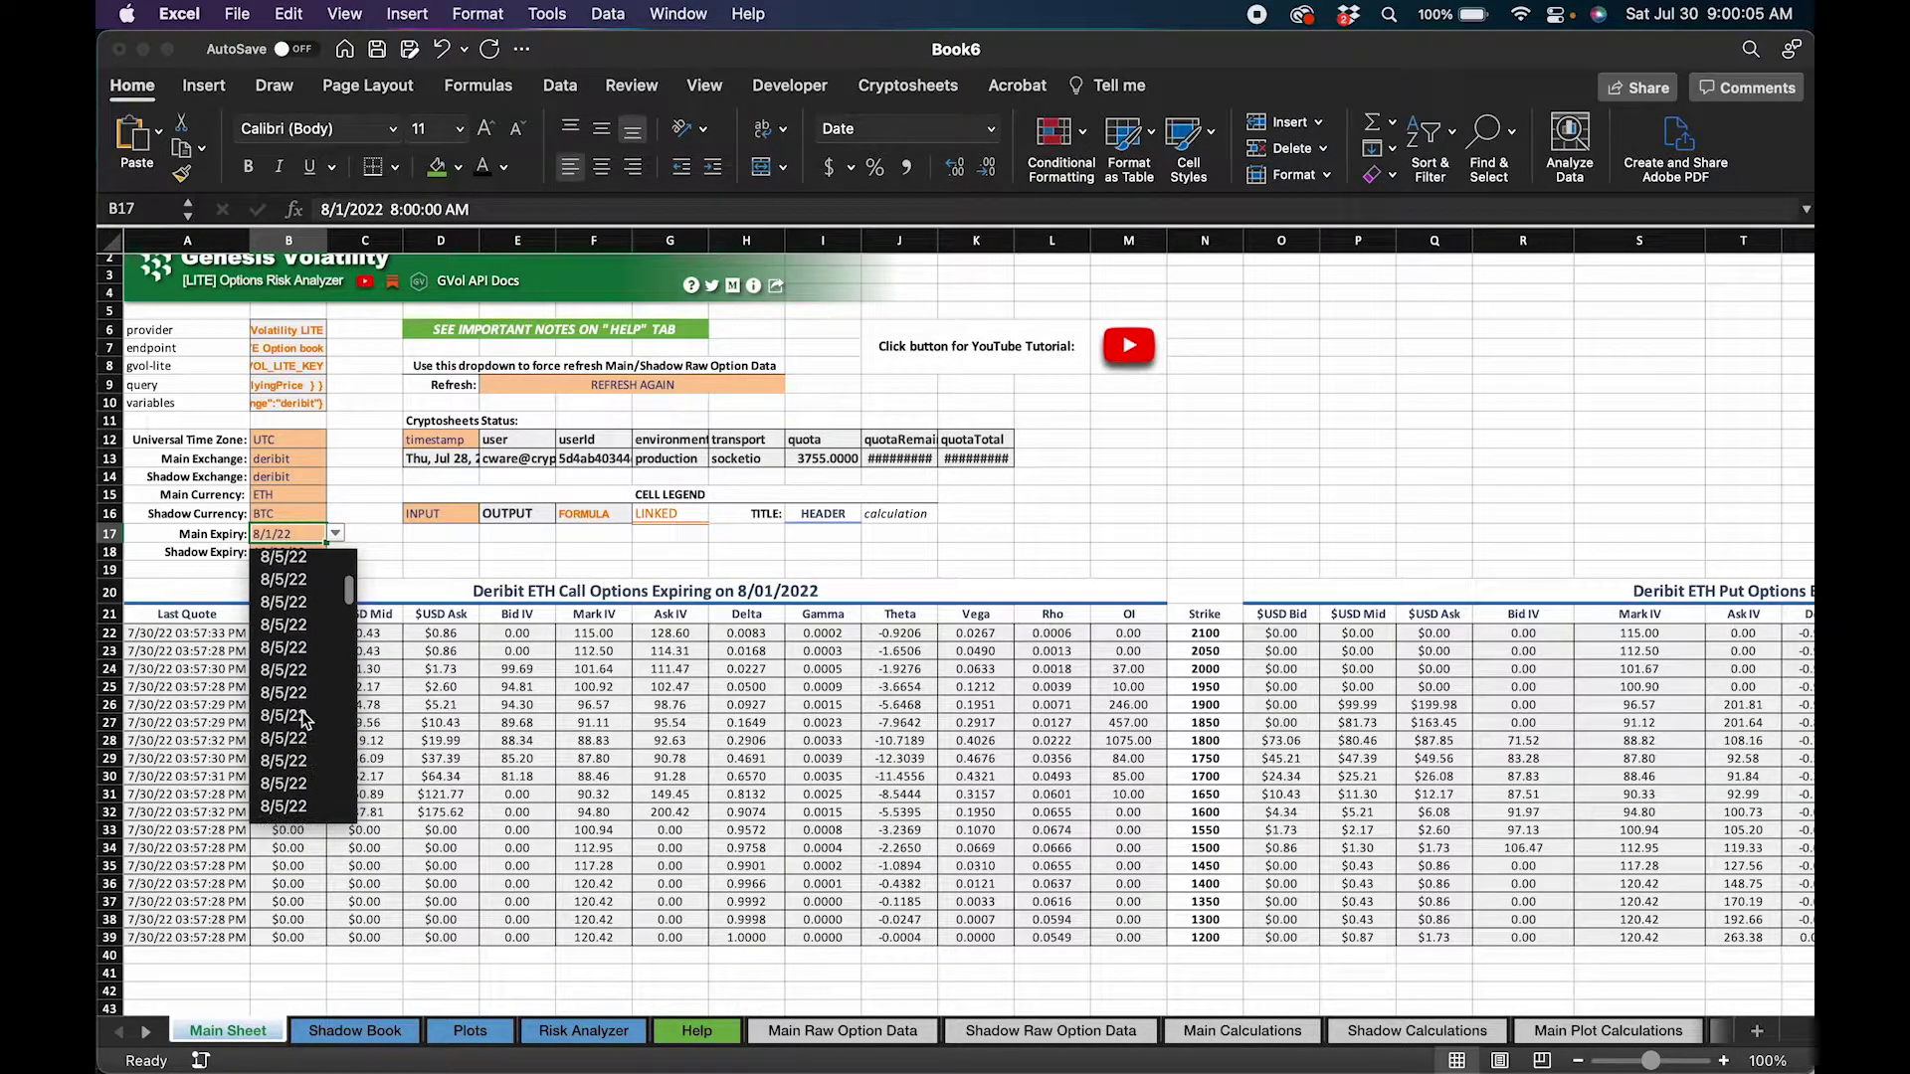
scroll(305, 719, down, 10)
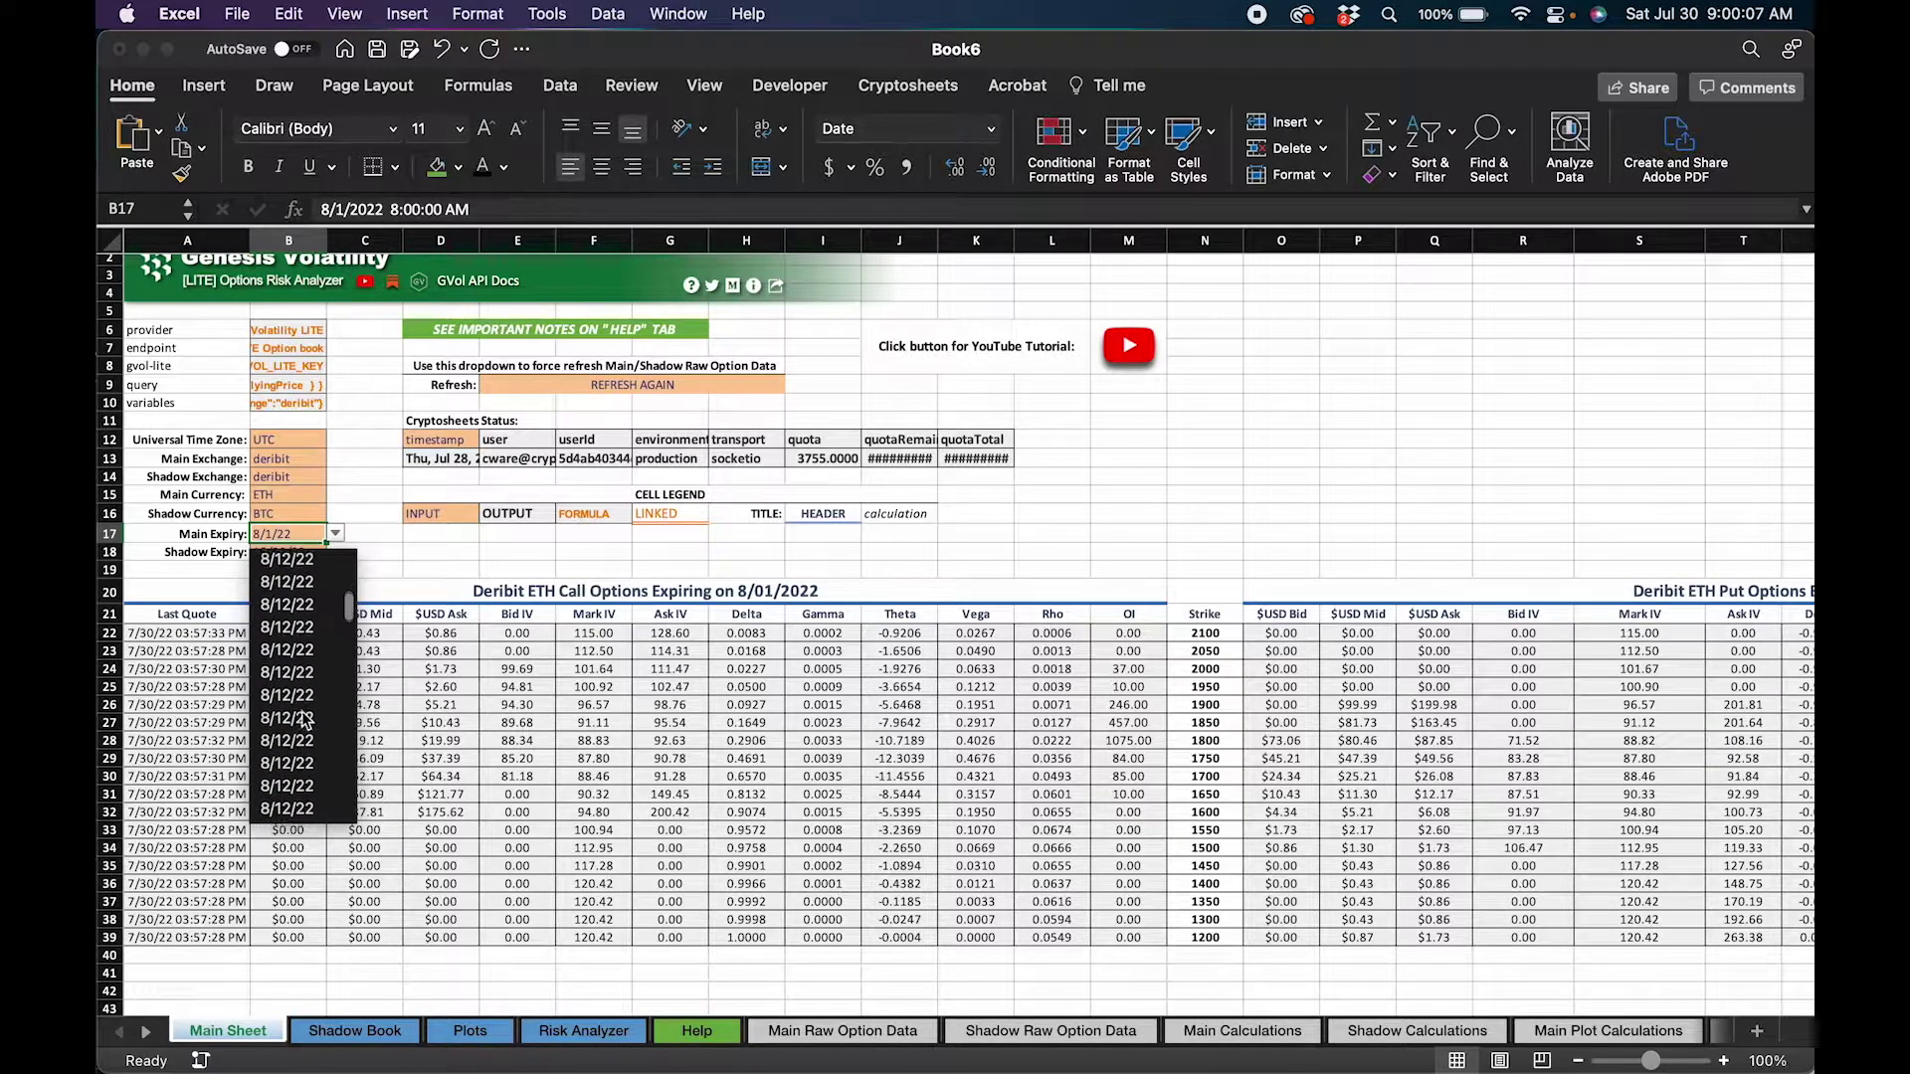
click(495, 602)
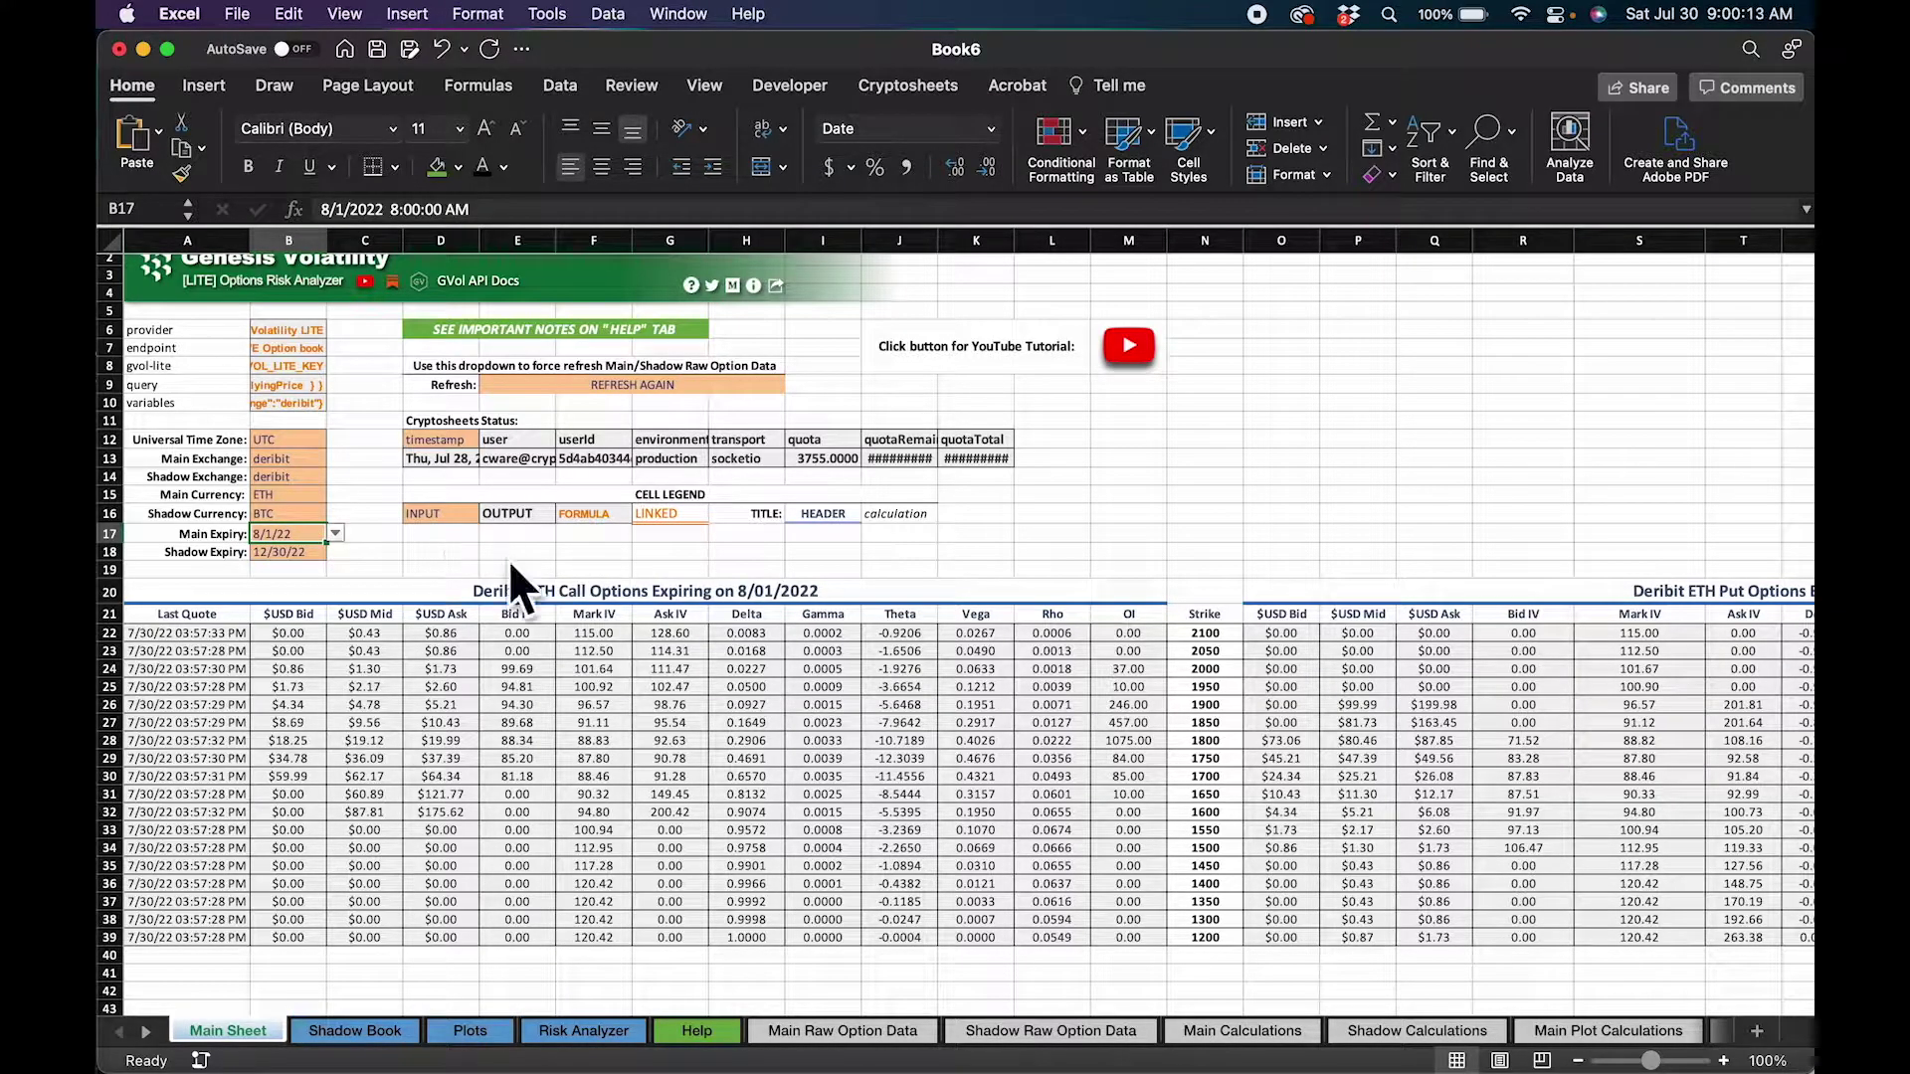
Step: Set the Main Expiry in B17 to 3/31/23
click(337, 533)
scroll(308, 636, down, 5)
scroll(310, 639, down, 10)
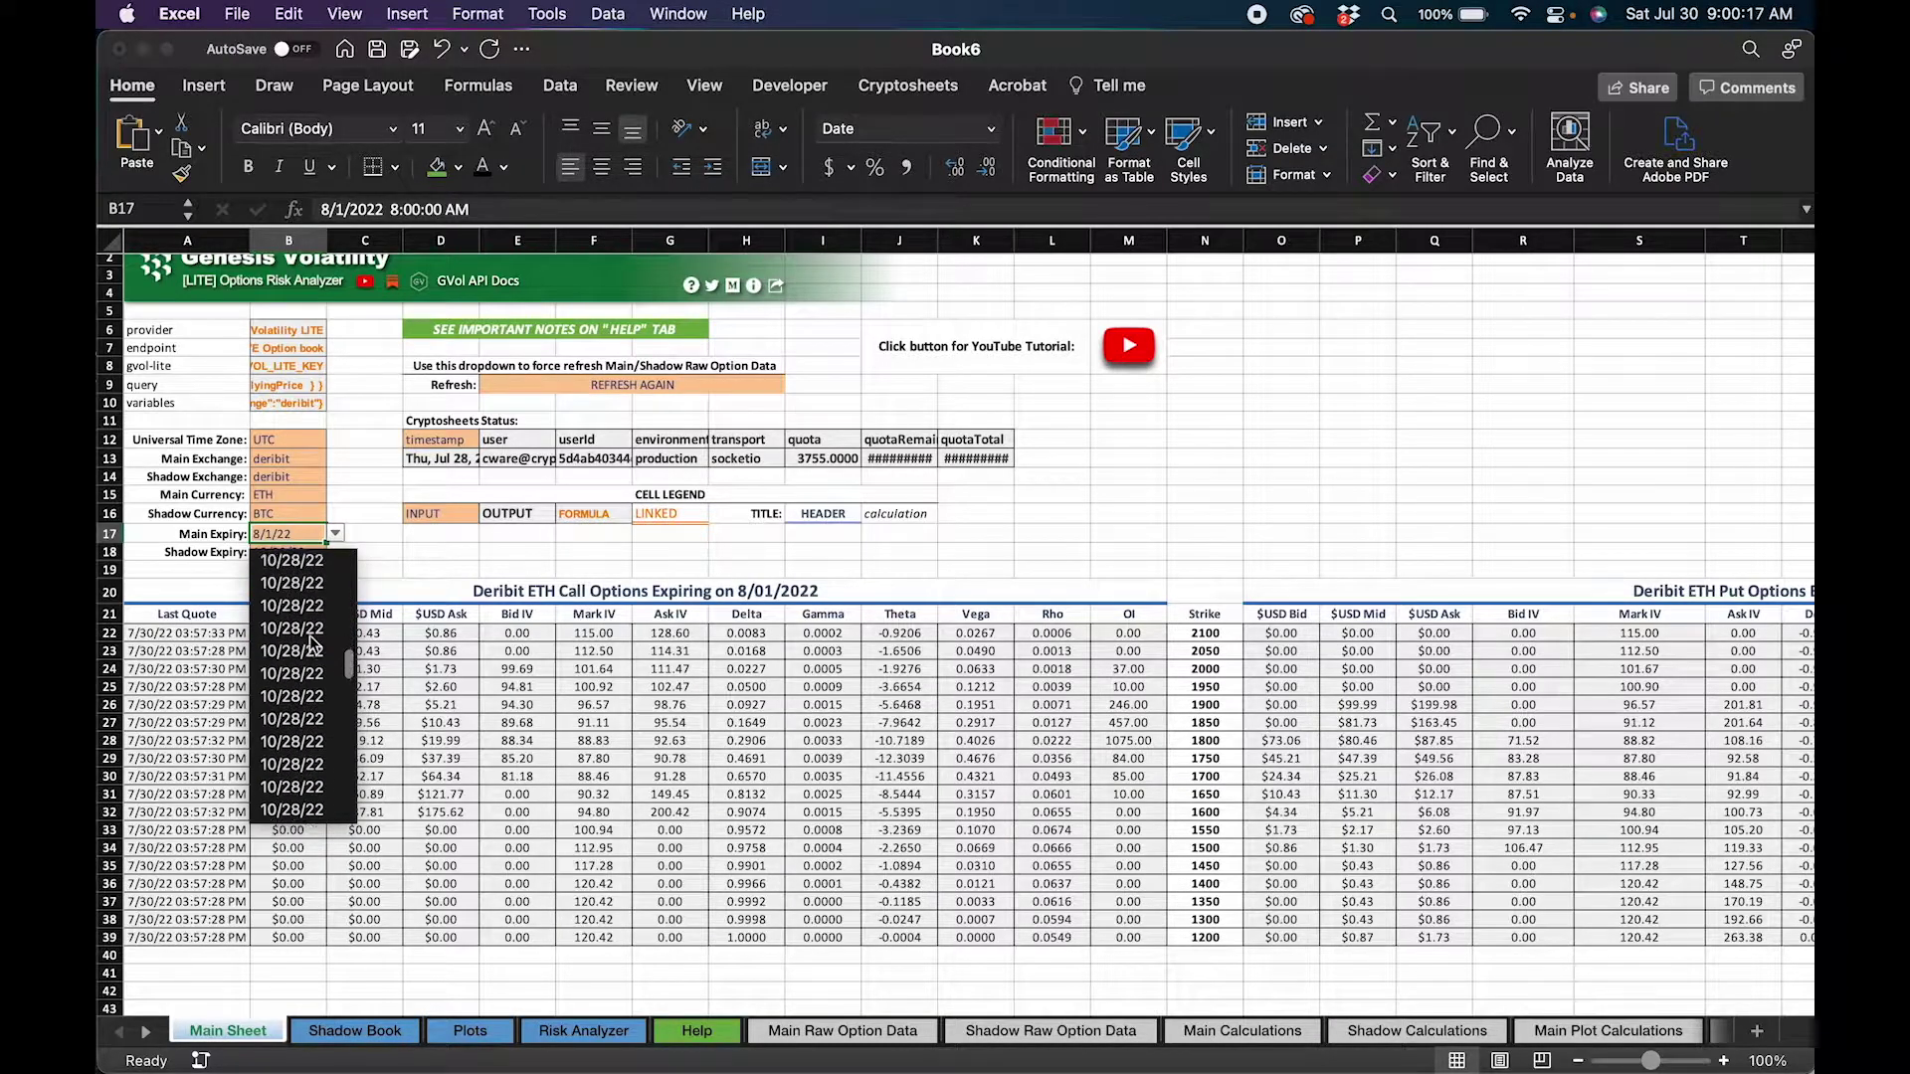
scroll(311, 649, down, 1)
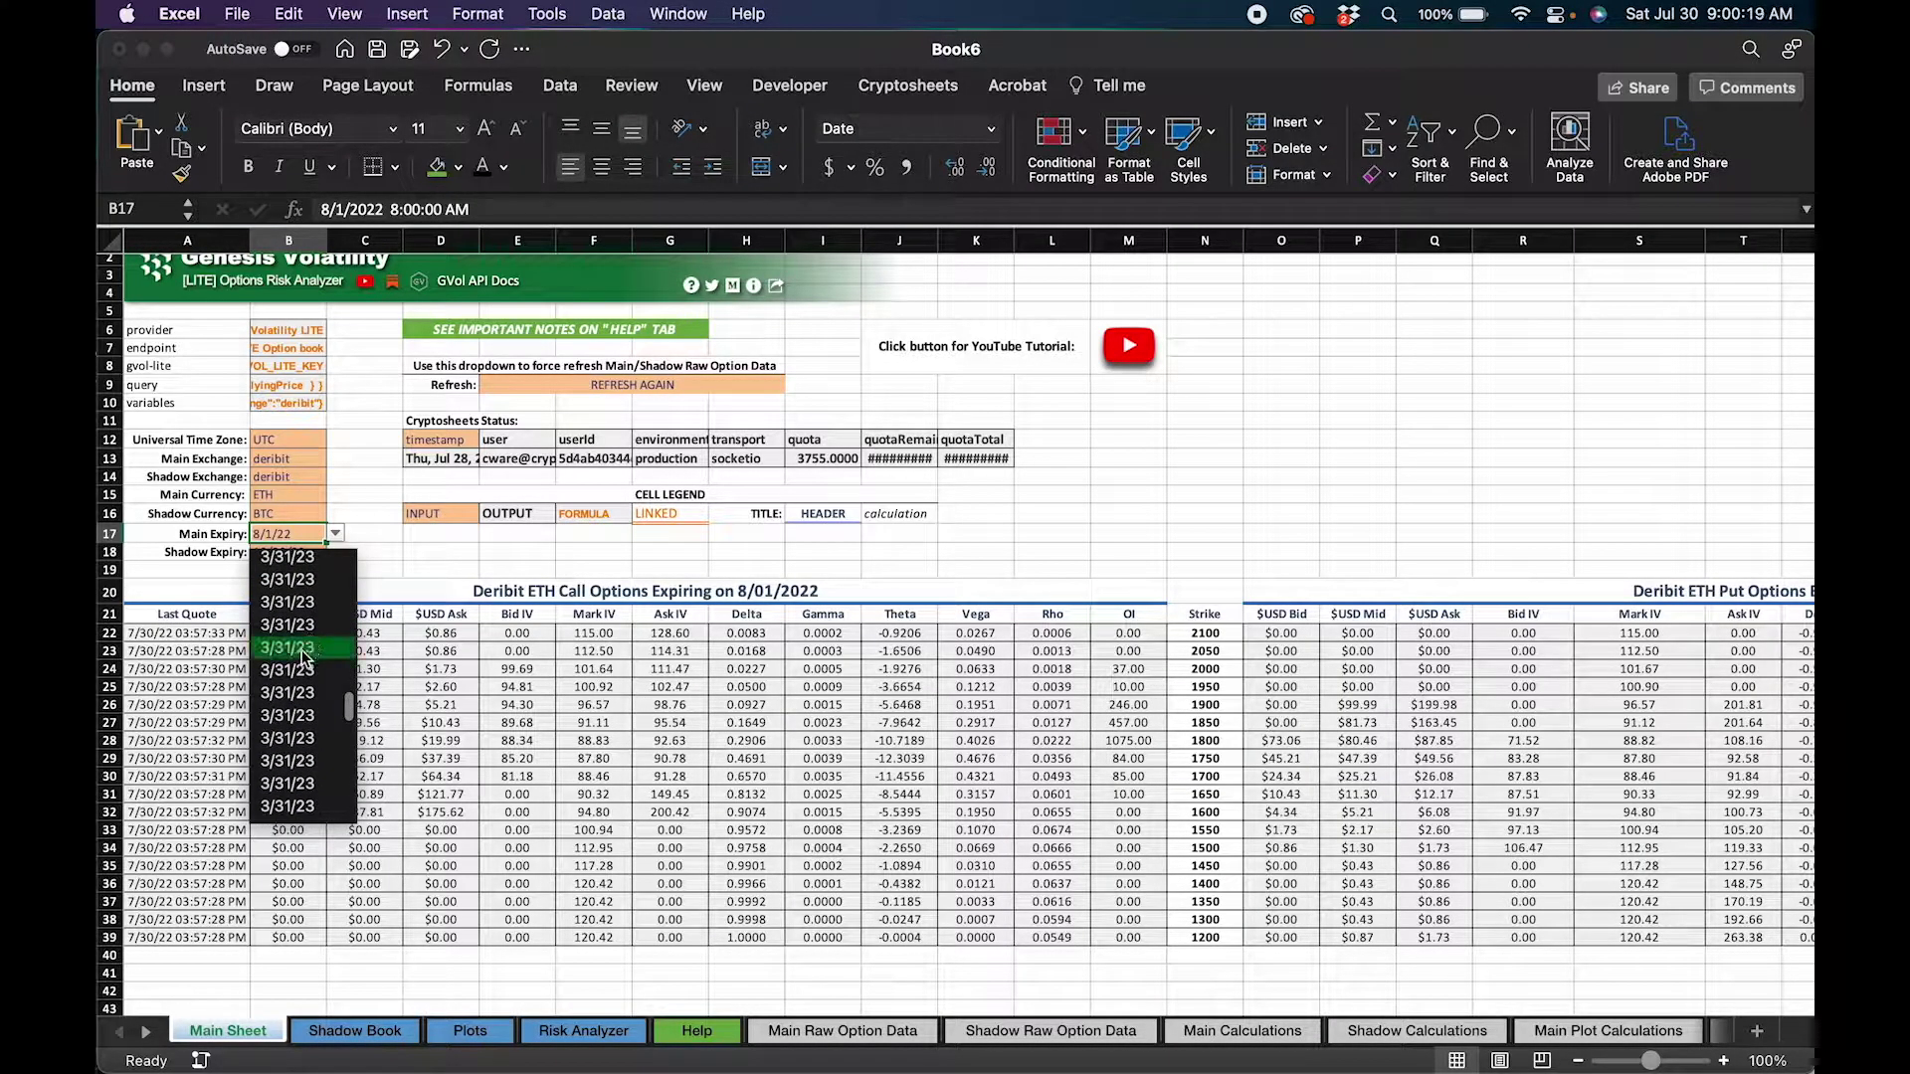
click(302, 658)
click(368, 569)
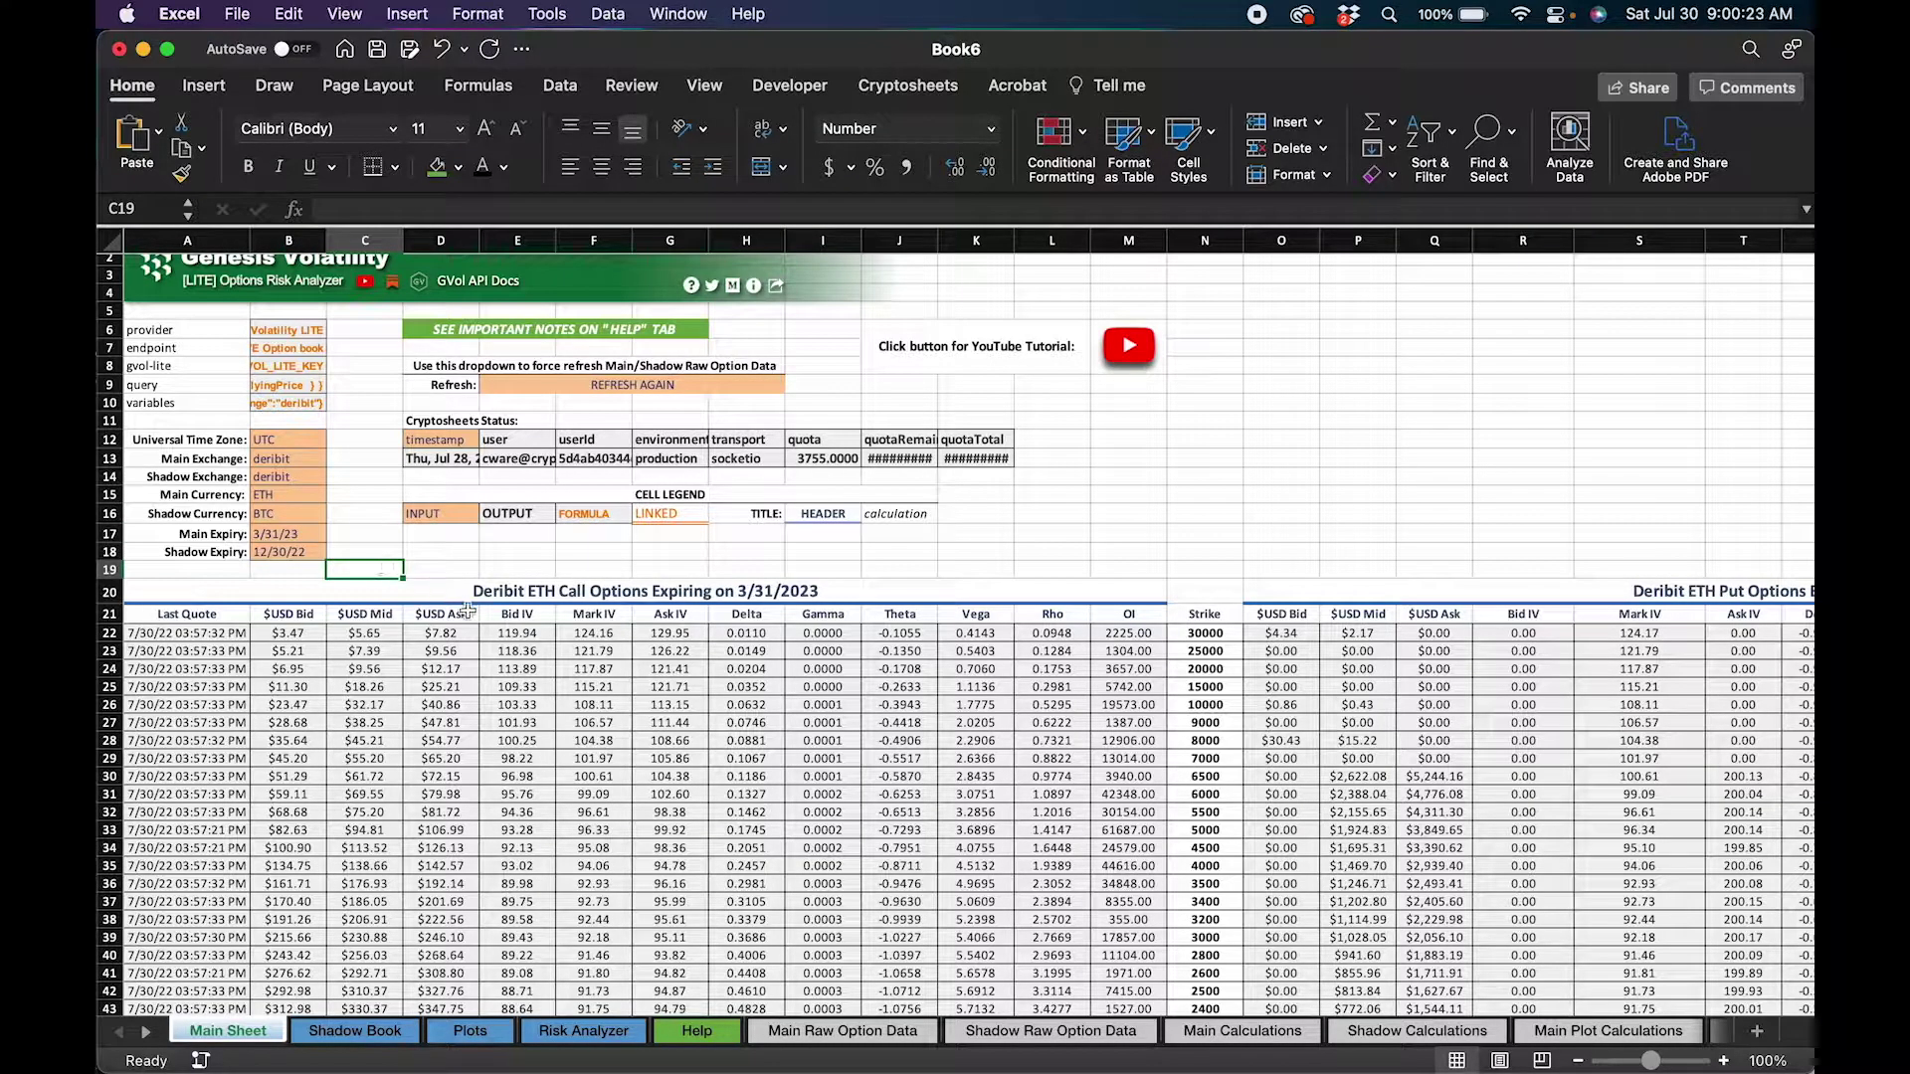
key(XF86MonBrightnessUp)
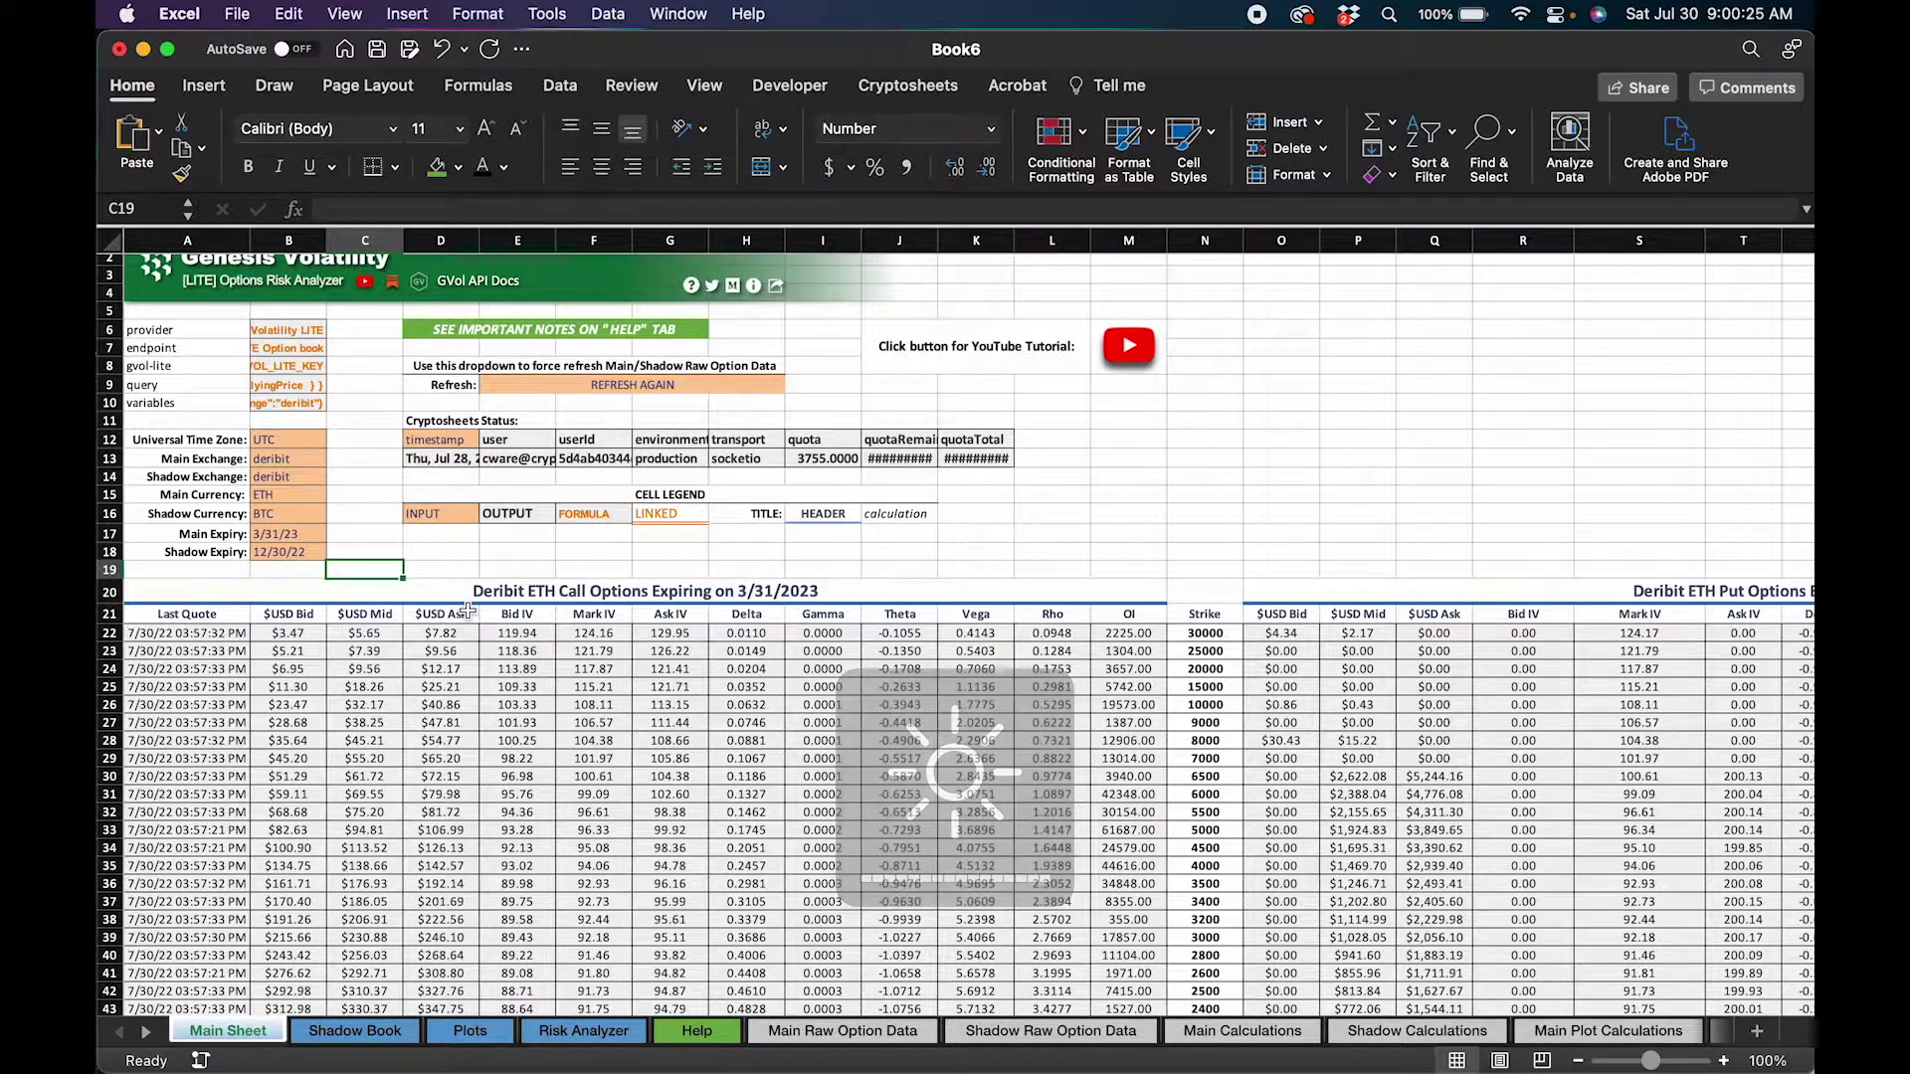
click(288, 537)
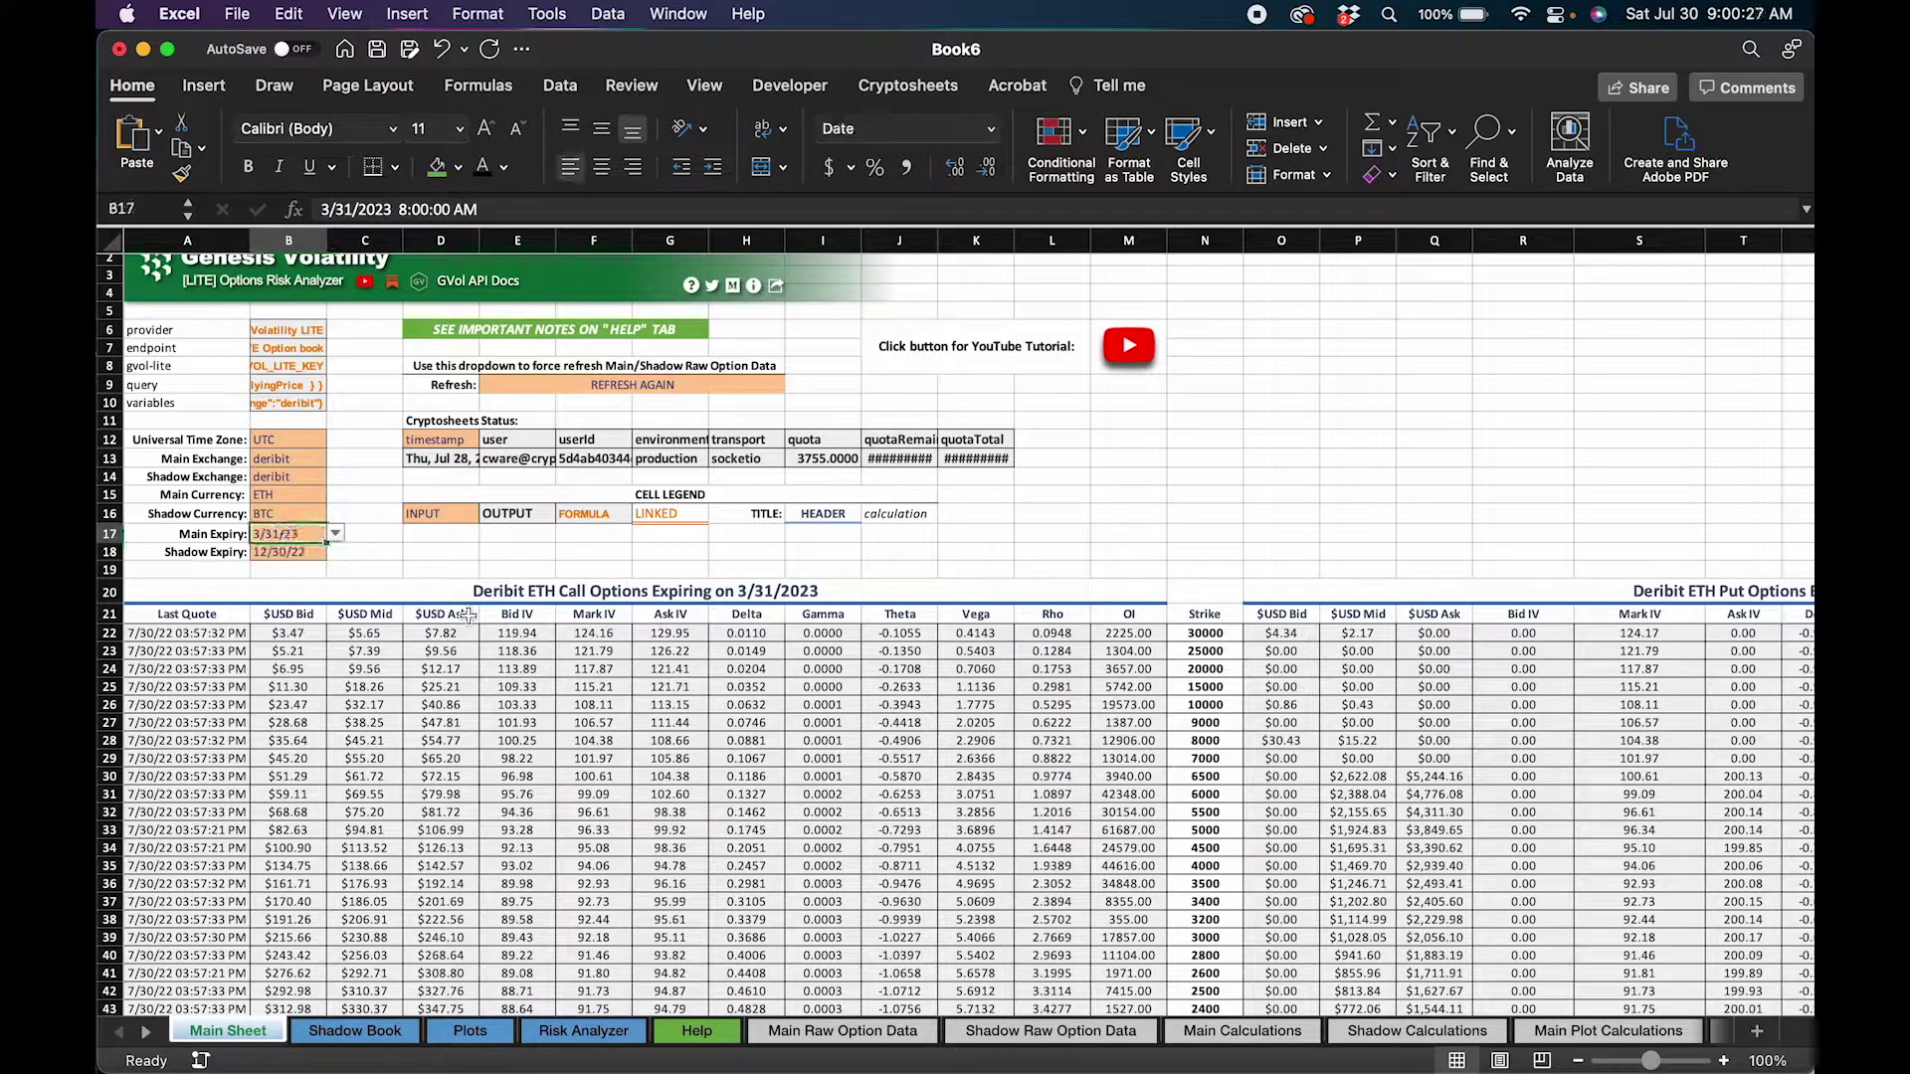
key(Down)
key(Up)
key(Down)
key(Up)
key(Down)
key(Up)
Step: Set the Main Currency in B15 to BTC
click(283, 494)
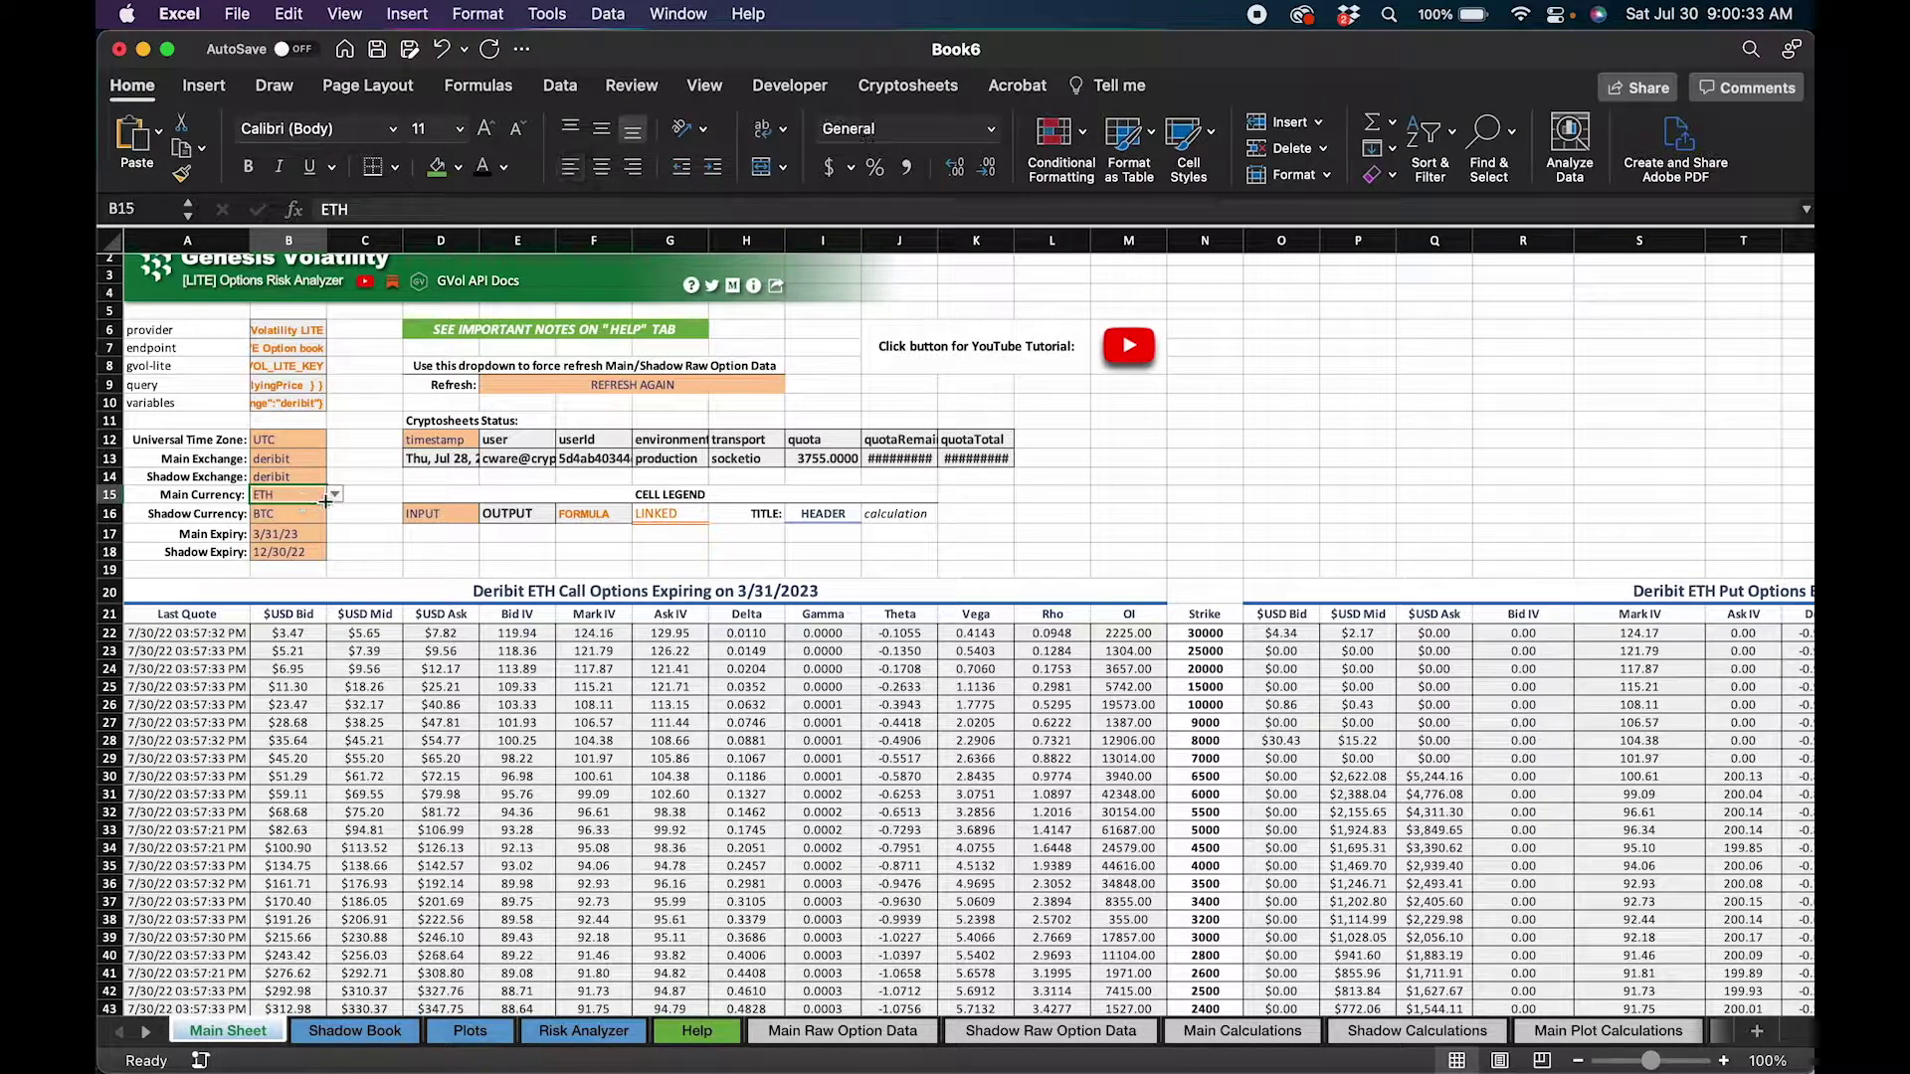
click(335, 494)
key(Return)
click(401, 559)
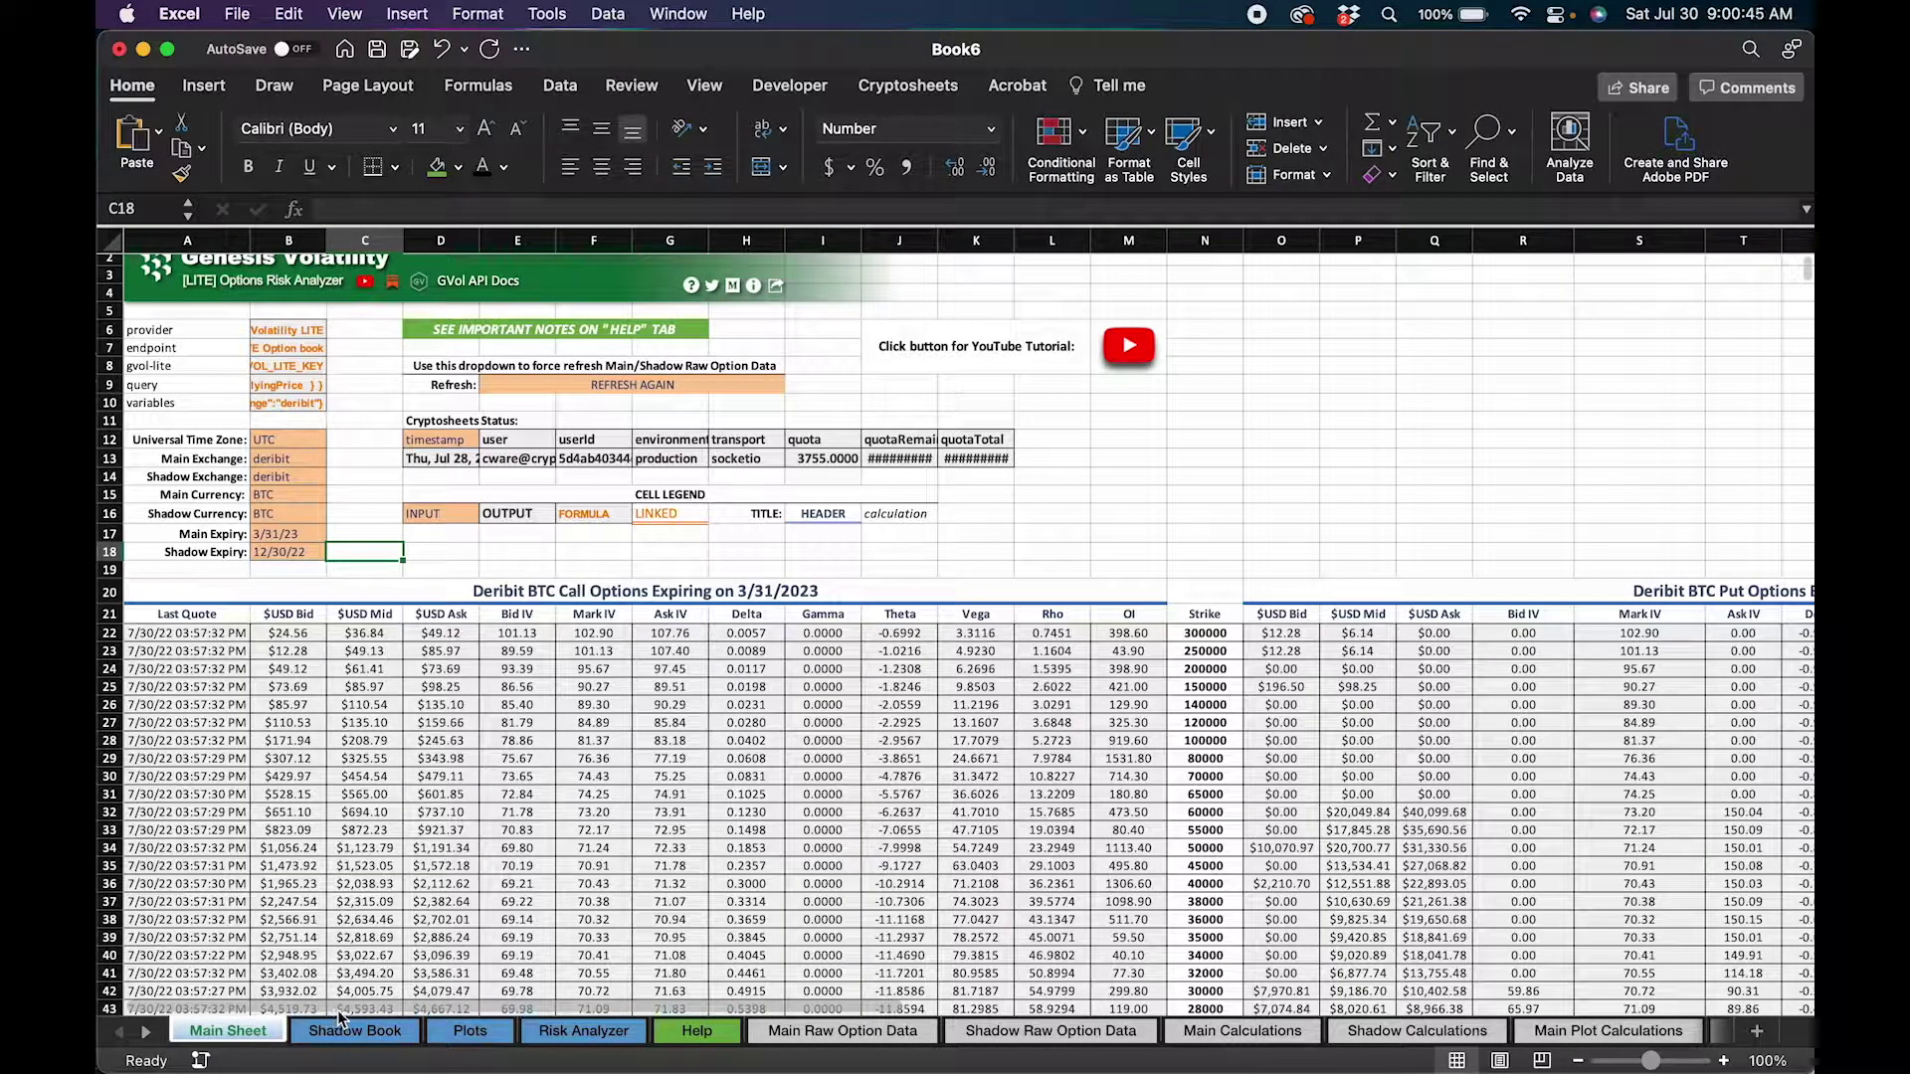
Step: Look through the Shadow Book, Plots and Risk Analyzer sheets, compare the Main Sheet with the Shadow Book, and return to the Main Sheet
click(401, 1034)
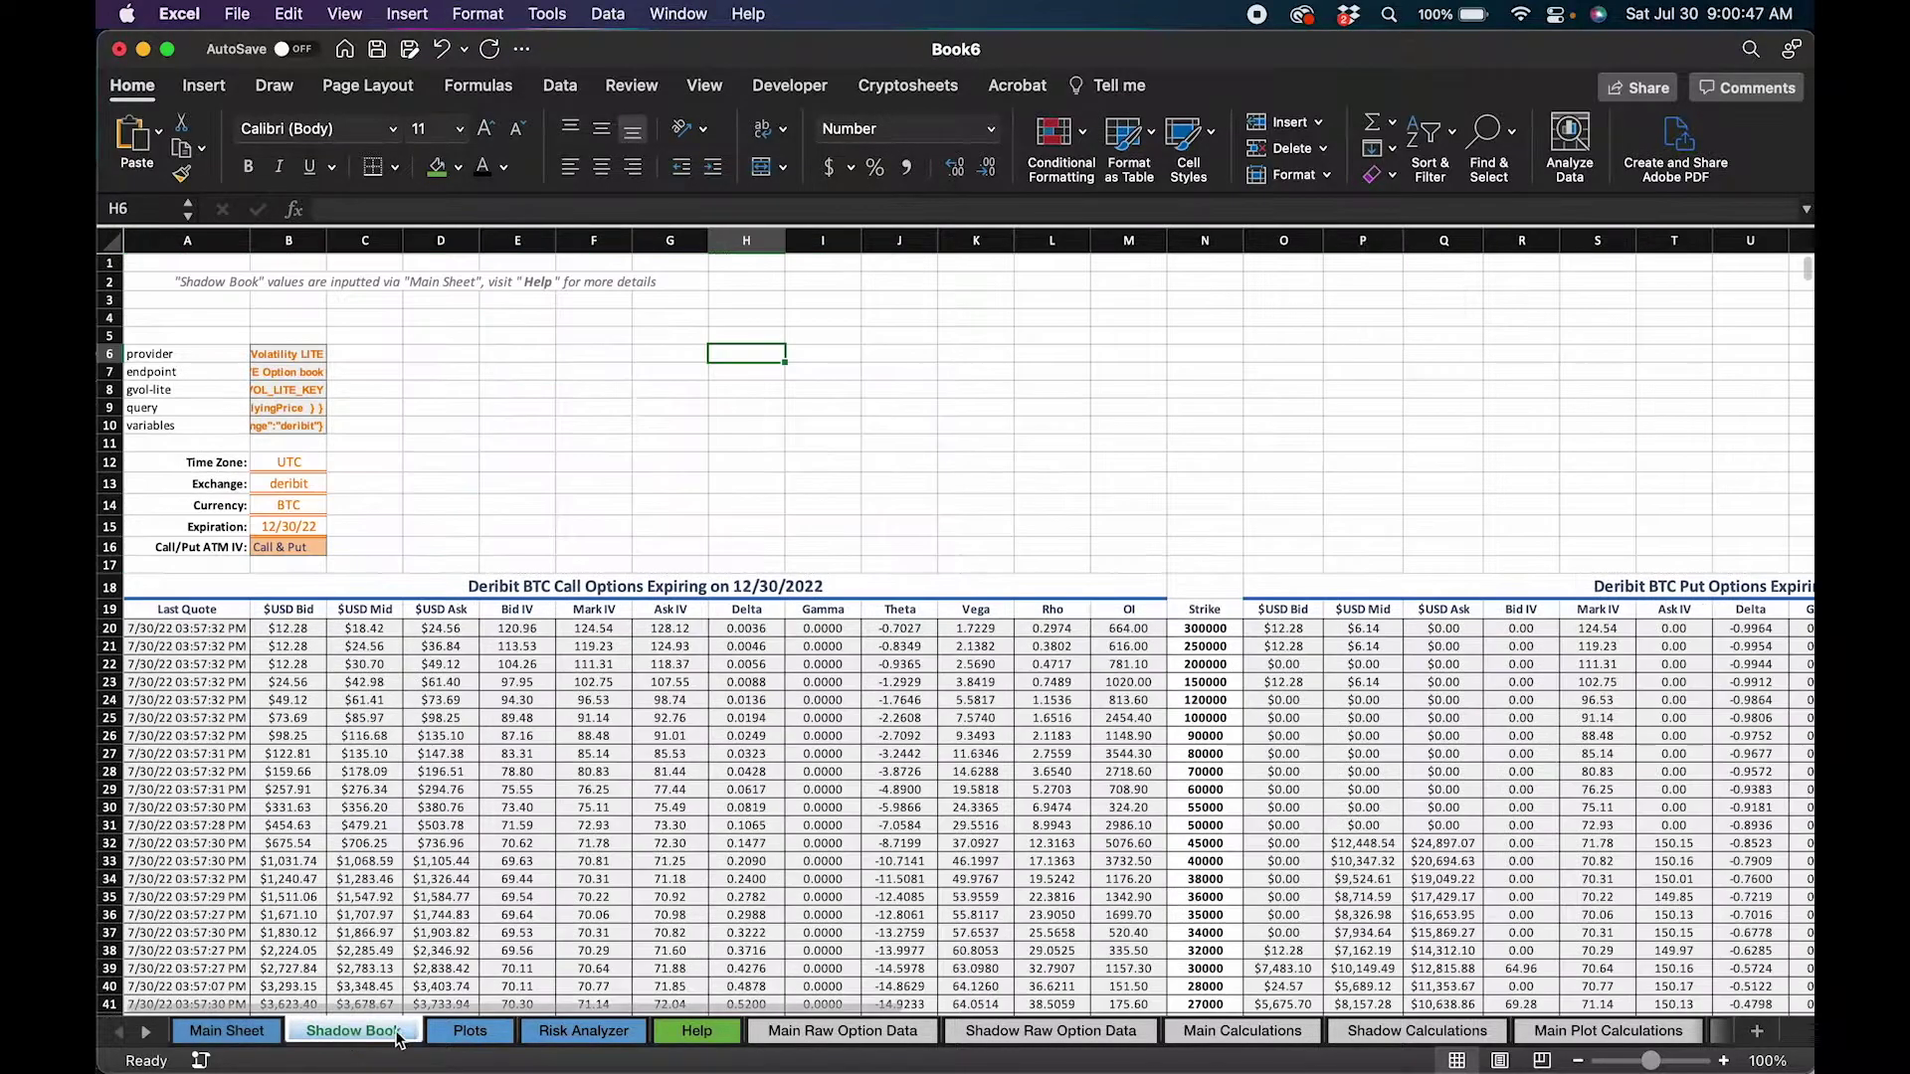
click(470, 1033)
click(574, 1035)
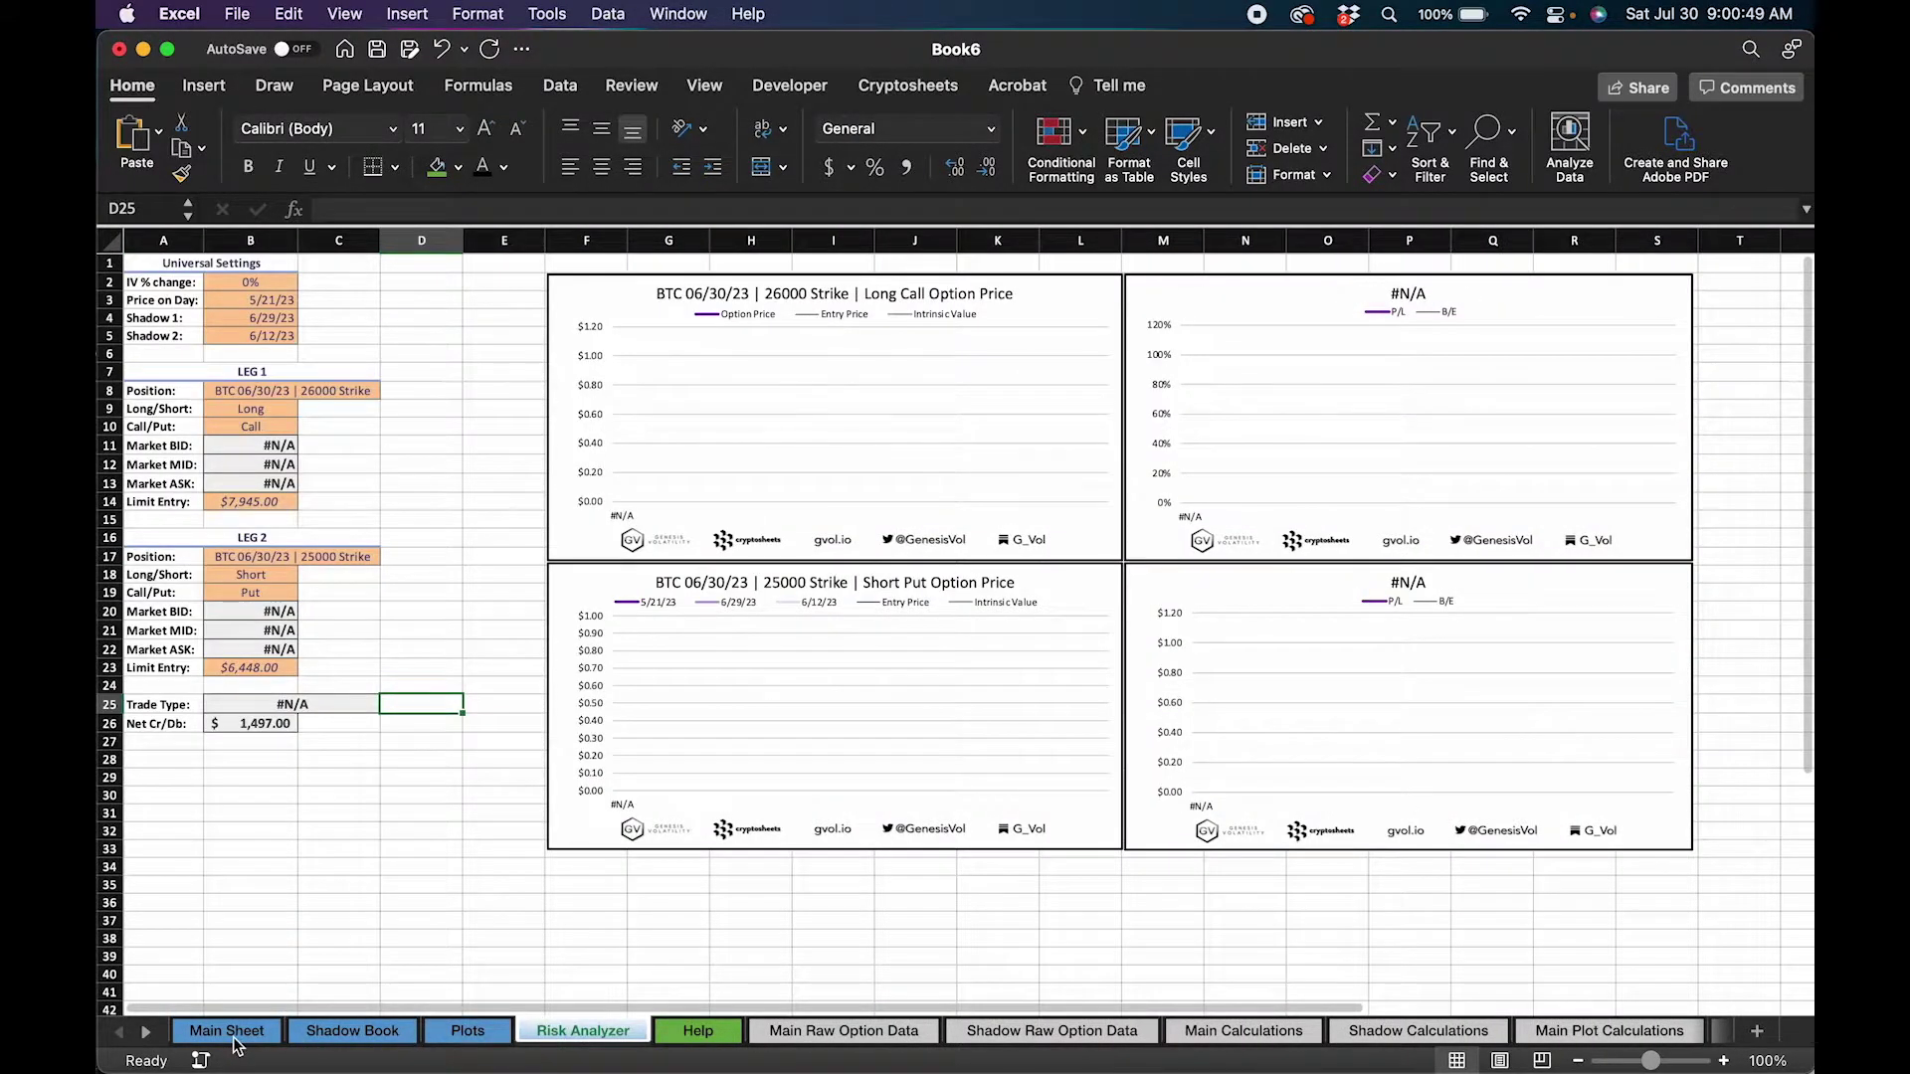
click(229, 1032)
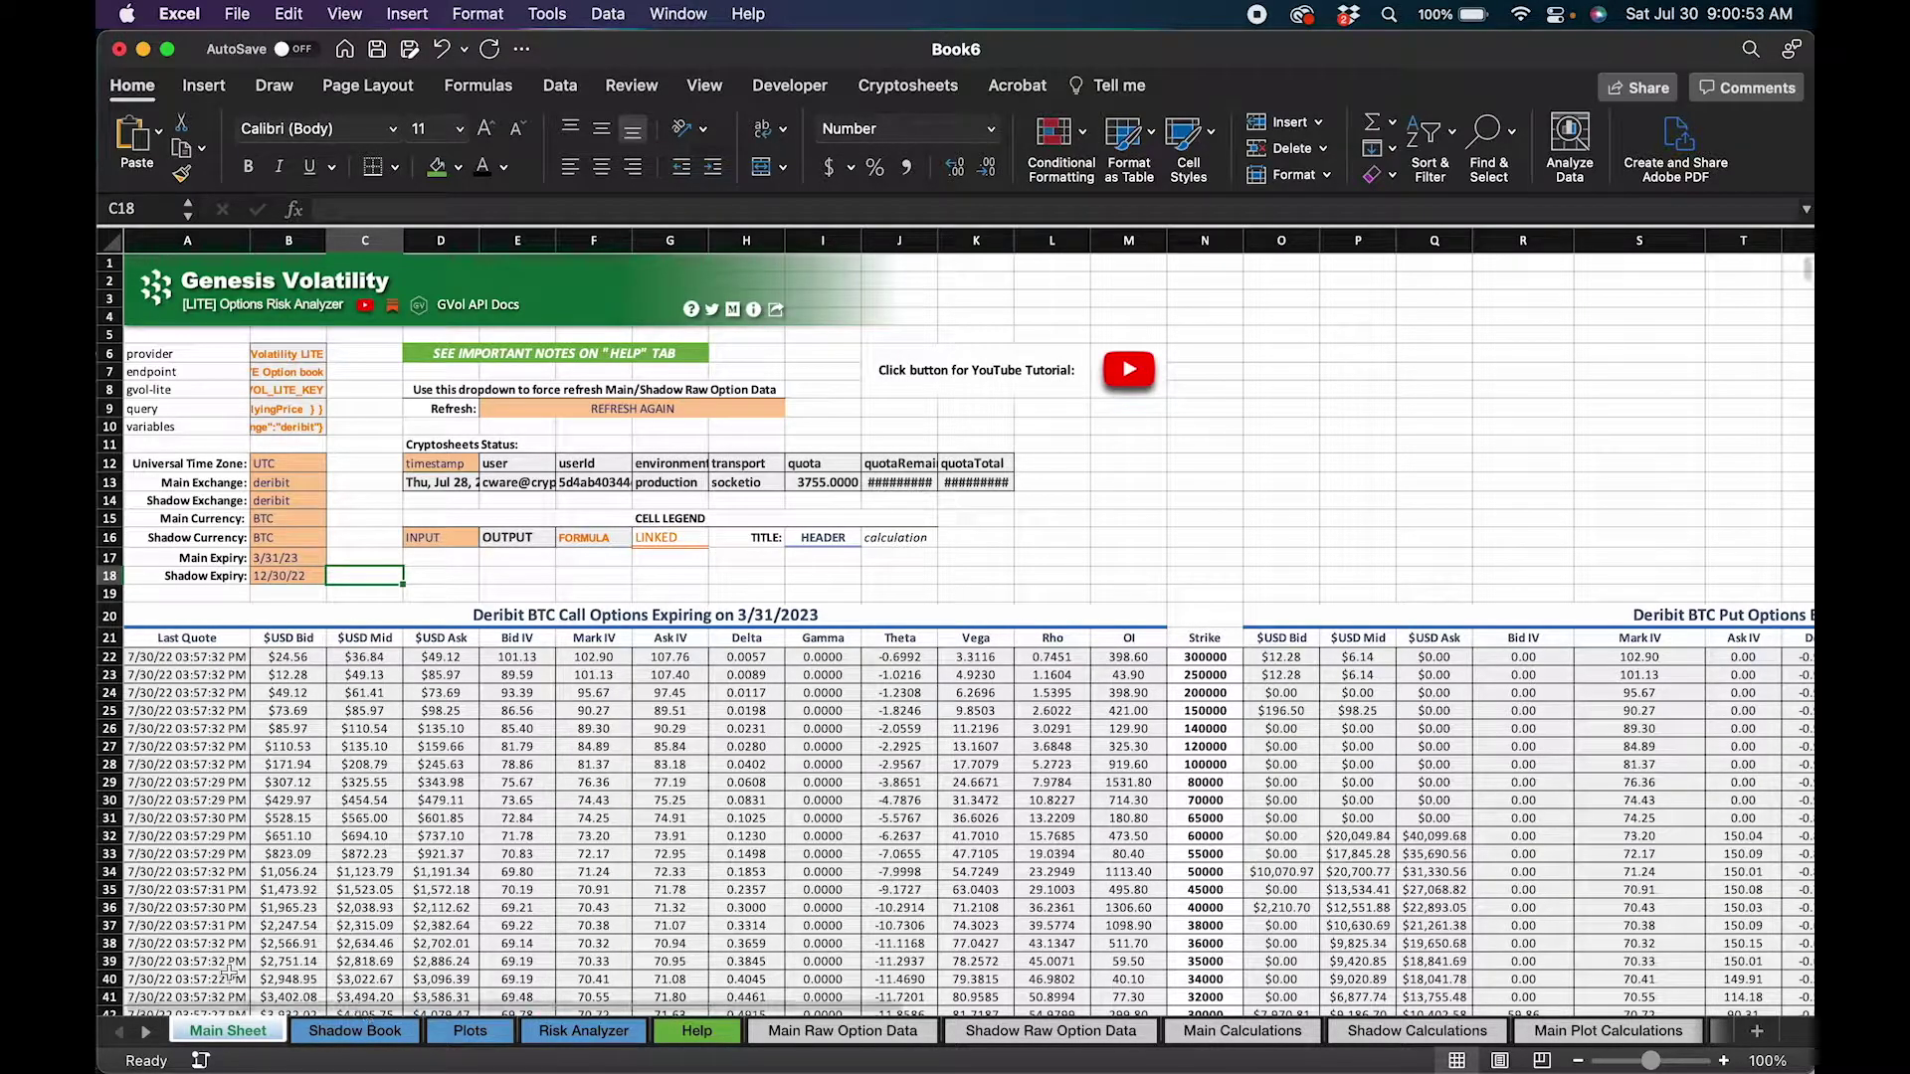
click(353, 1032)
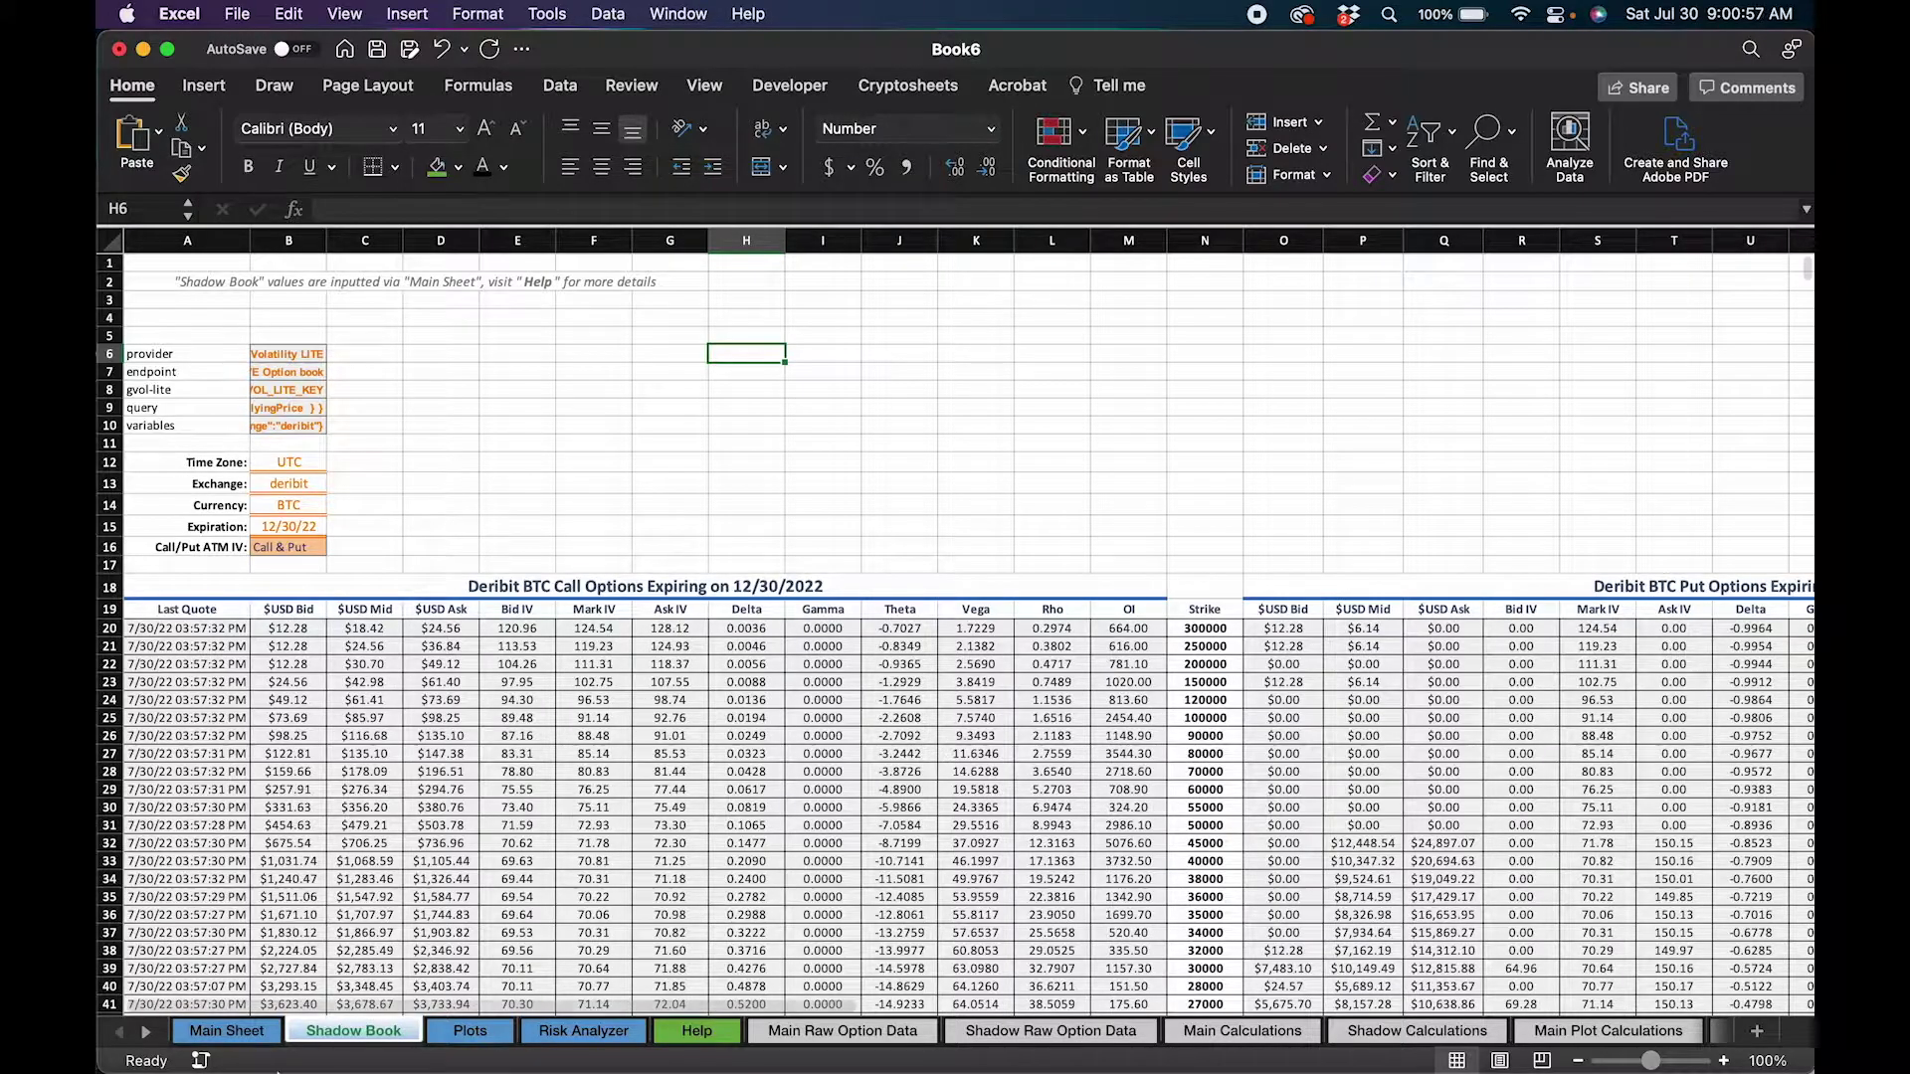
click(228, 1031)
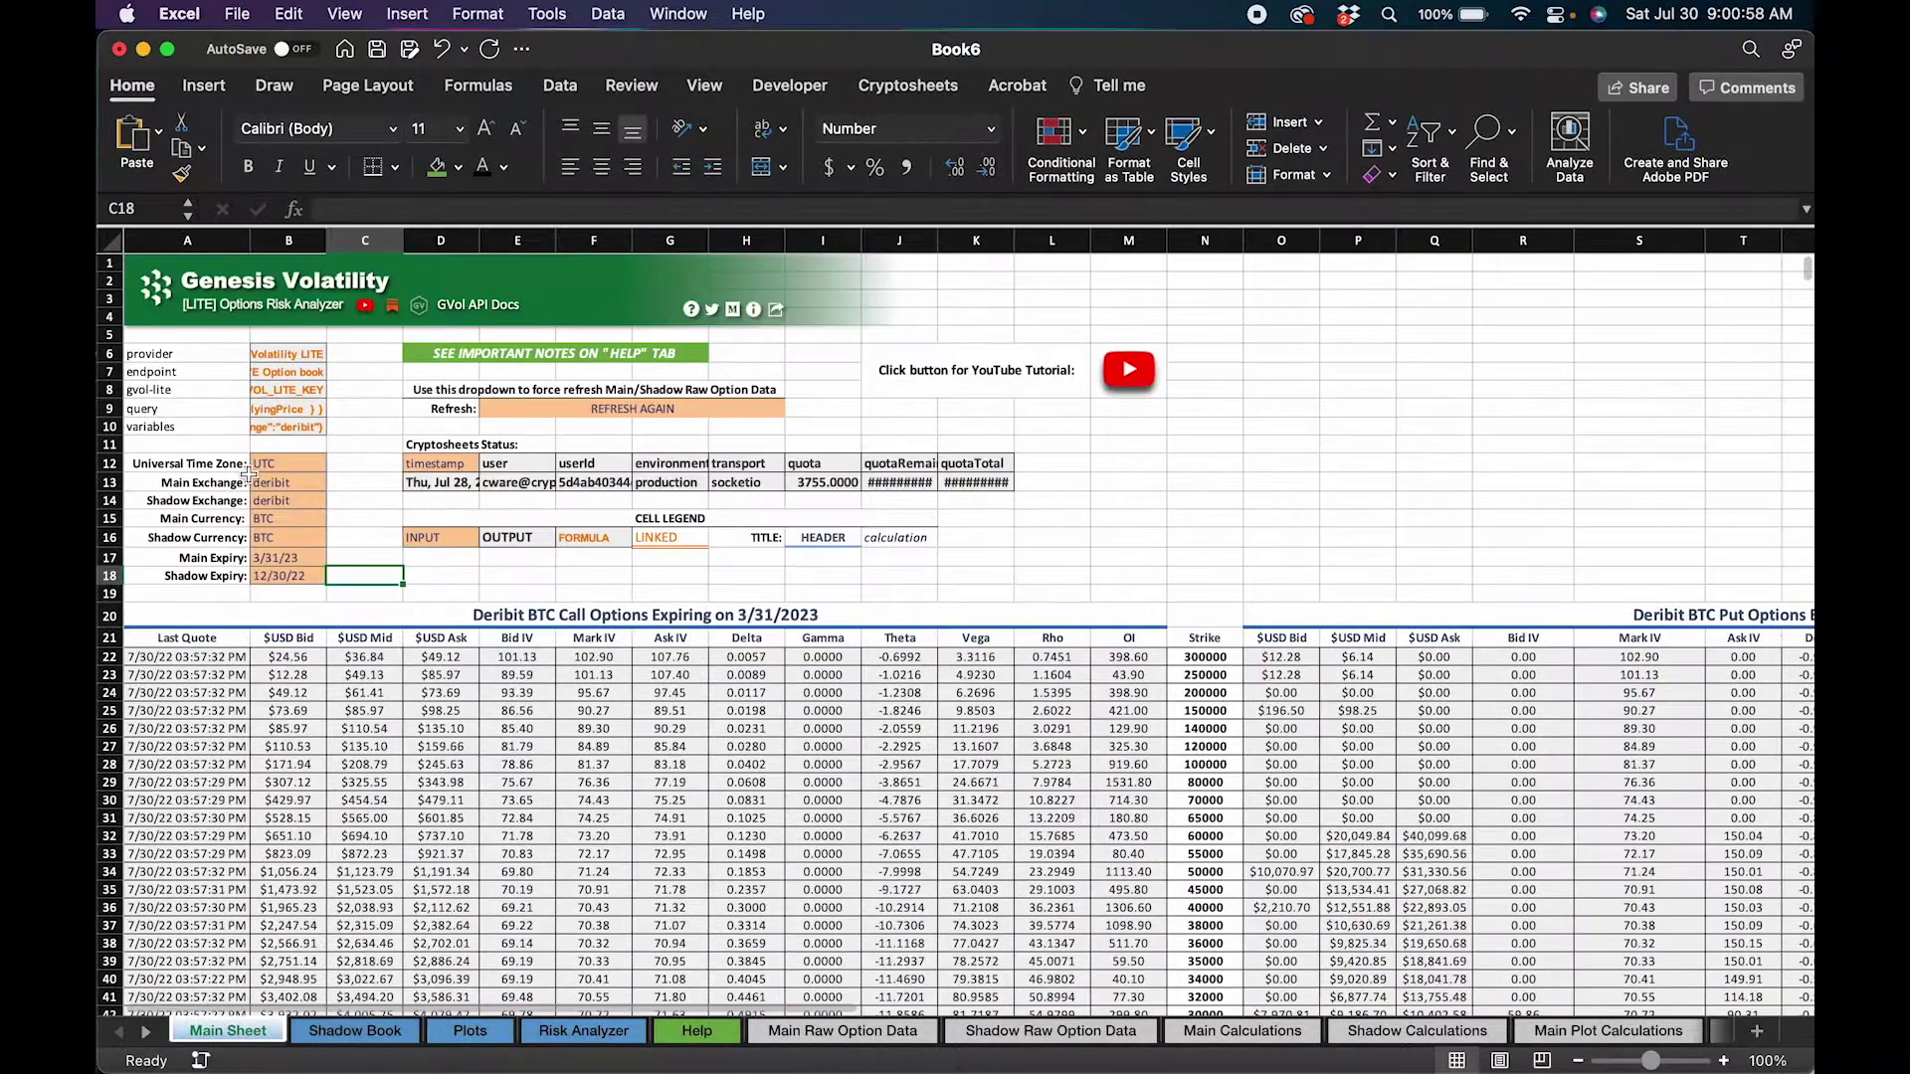
Step: Examine the shadow expiry, currency and exchange inputs on the Main Sheet that feed the Shadow Book
click(214, 567)
key(Right)
click(213, 537)
click(231, 500)
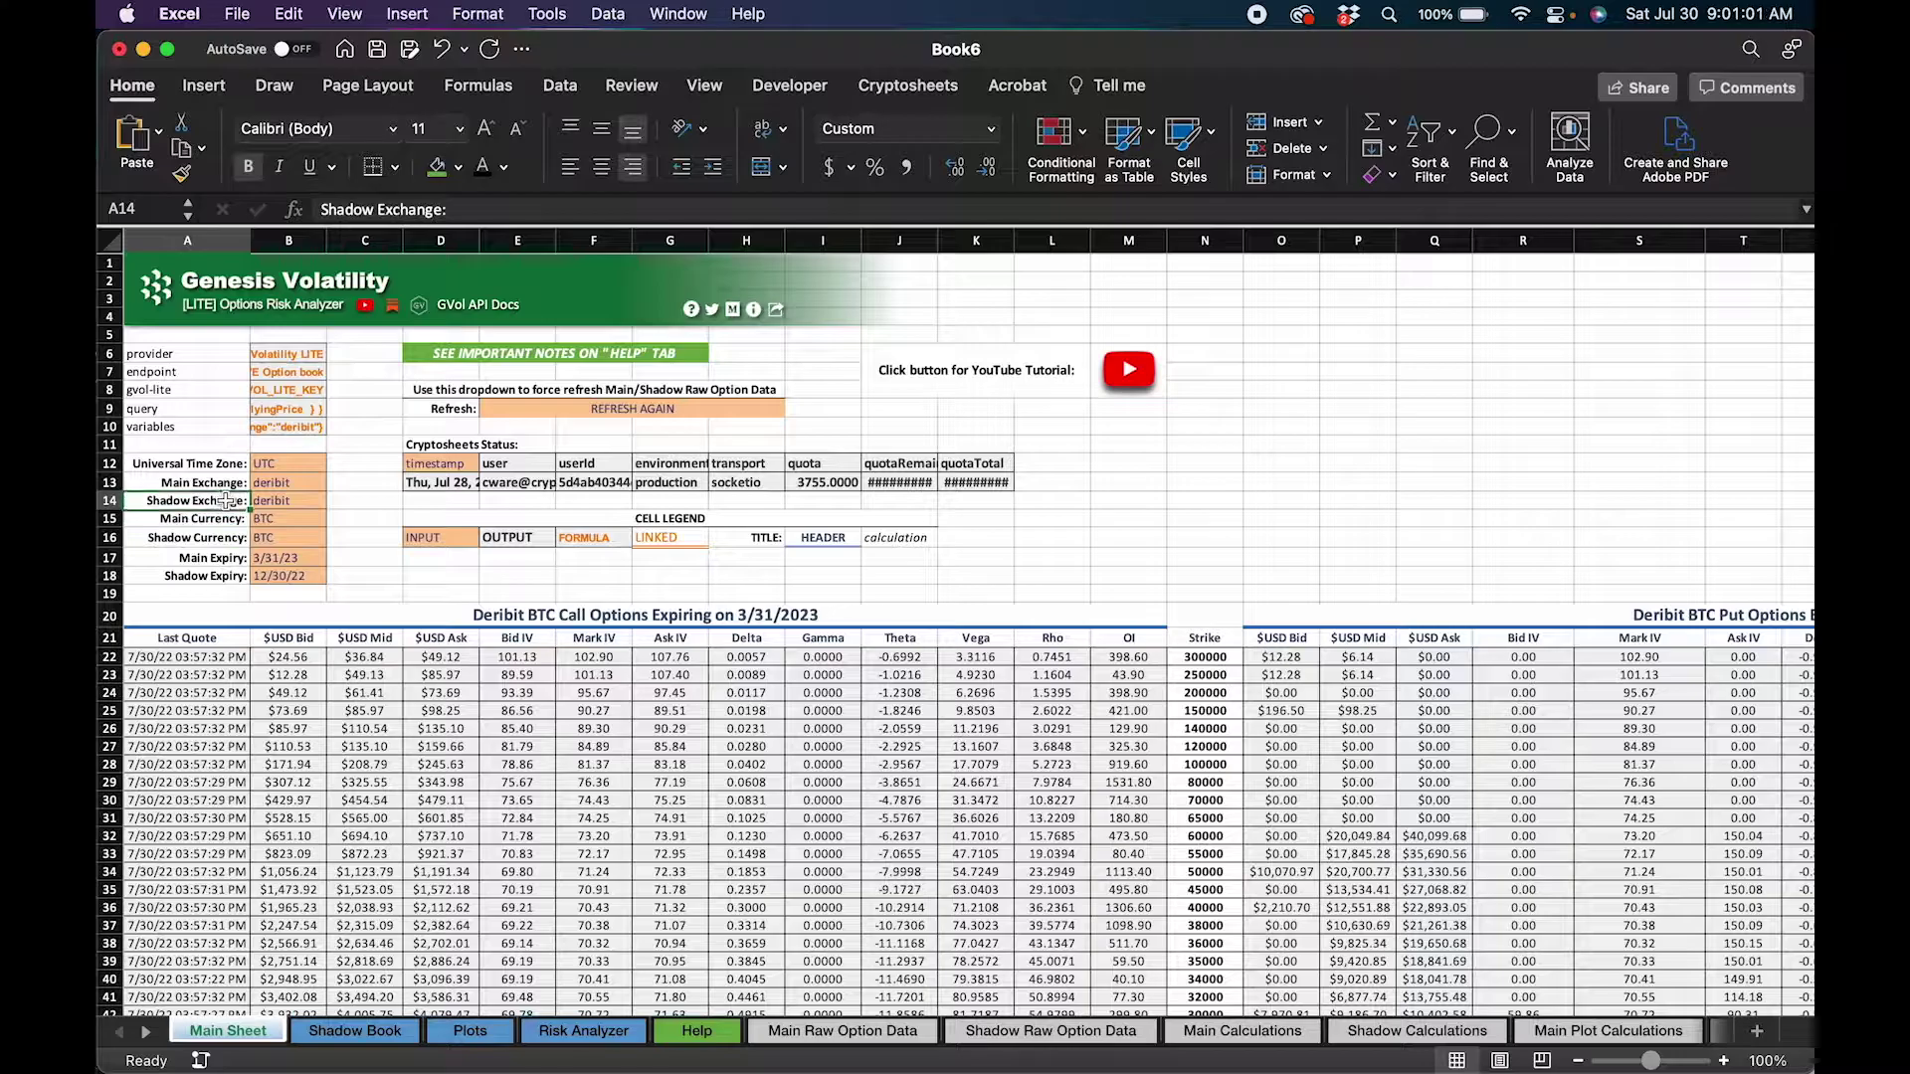
Step: Review the call and put option tables on the Shadow Book sheet and return to the Main Sheet
click(354, 1031)
scroll(407, 620, down, 5)
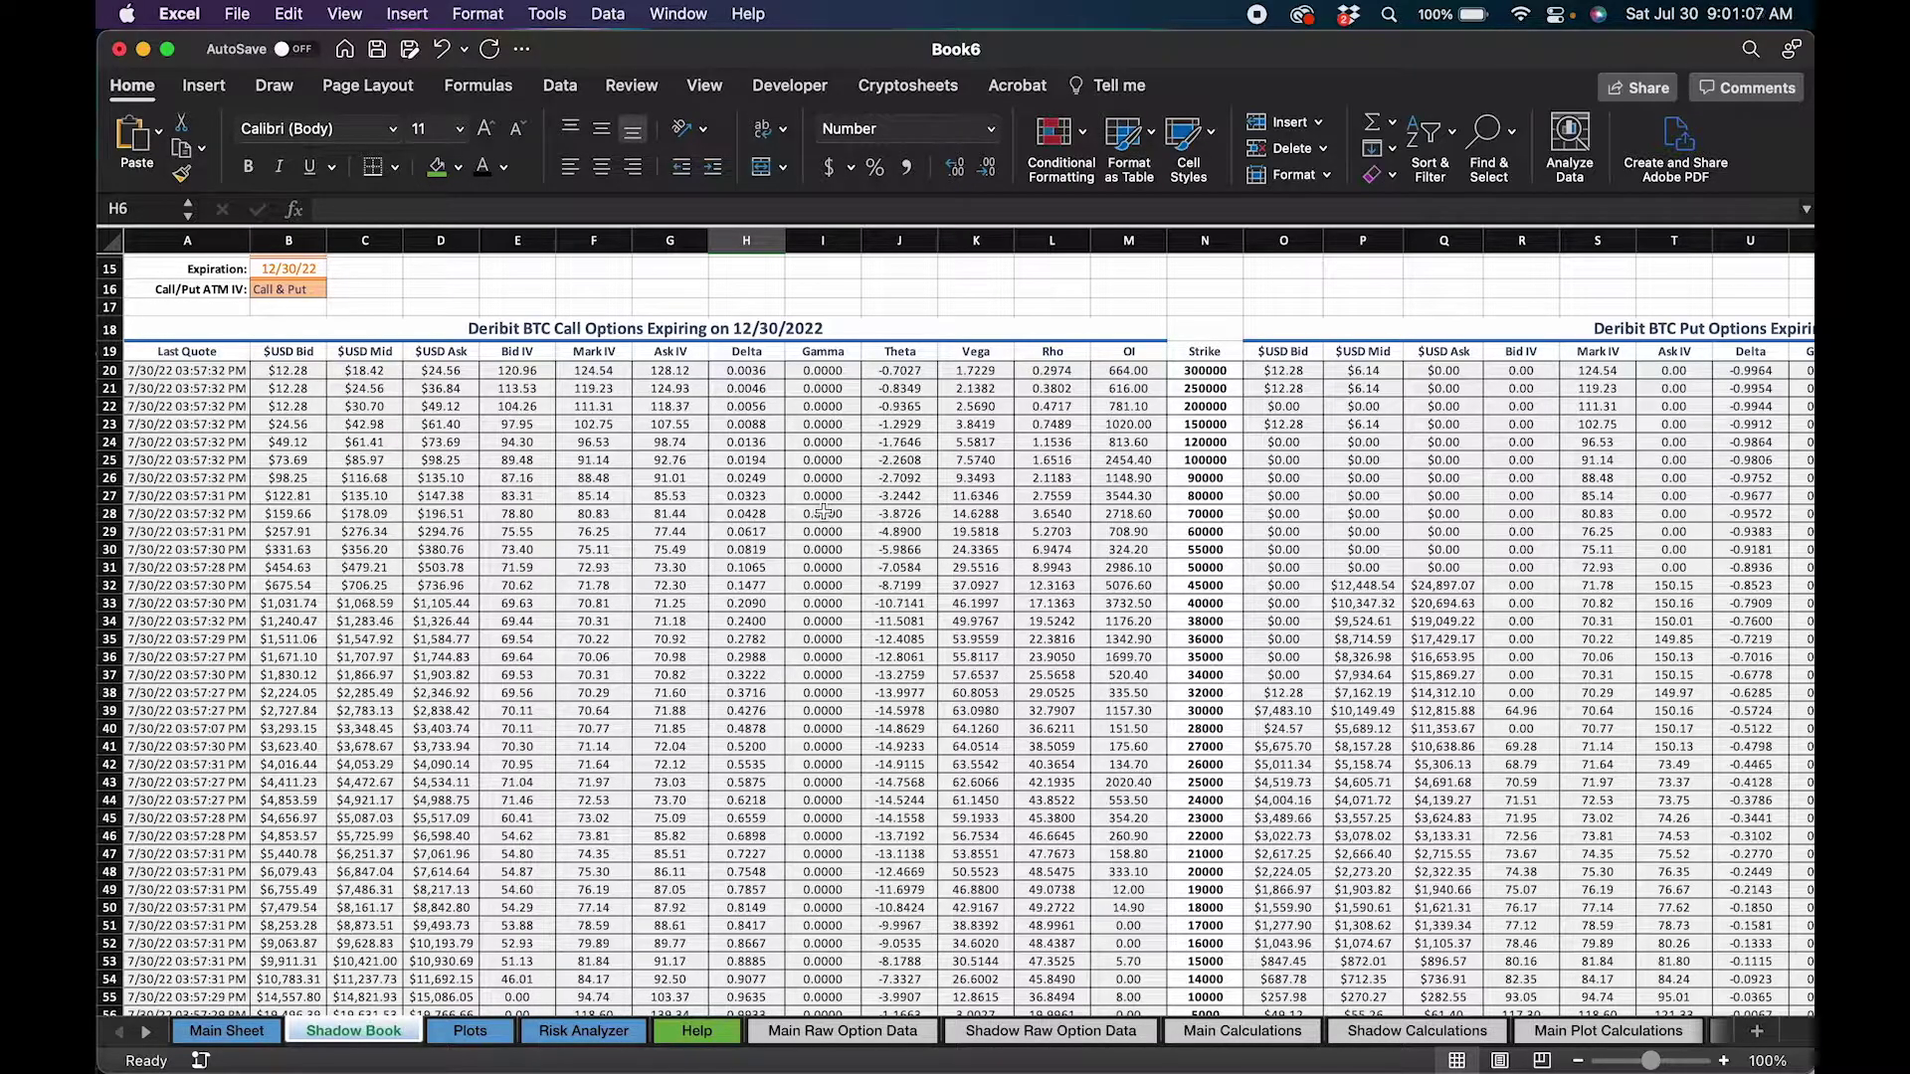
scroll(833, 511, right, 10)
scroll(833, 511, up, 2)
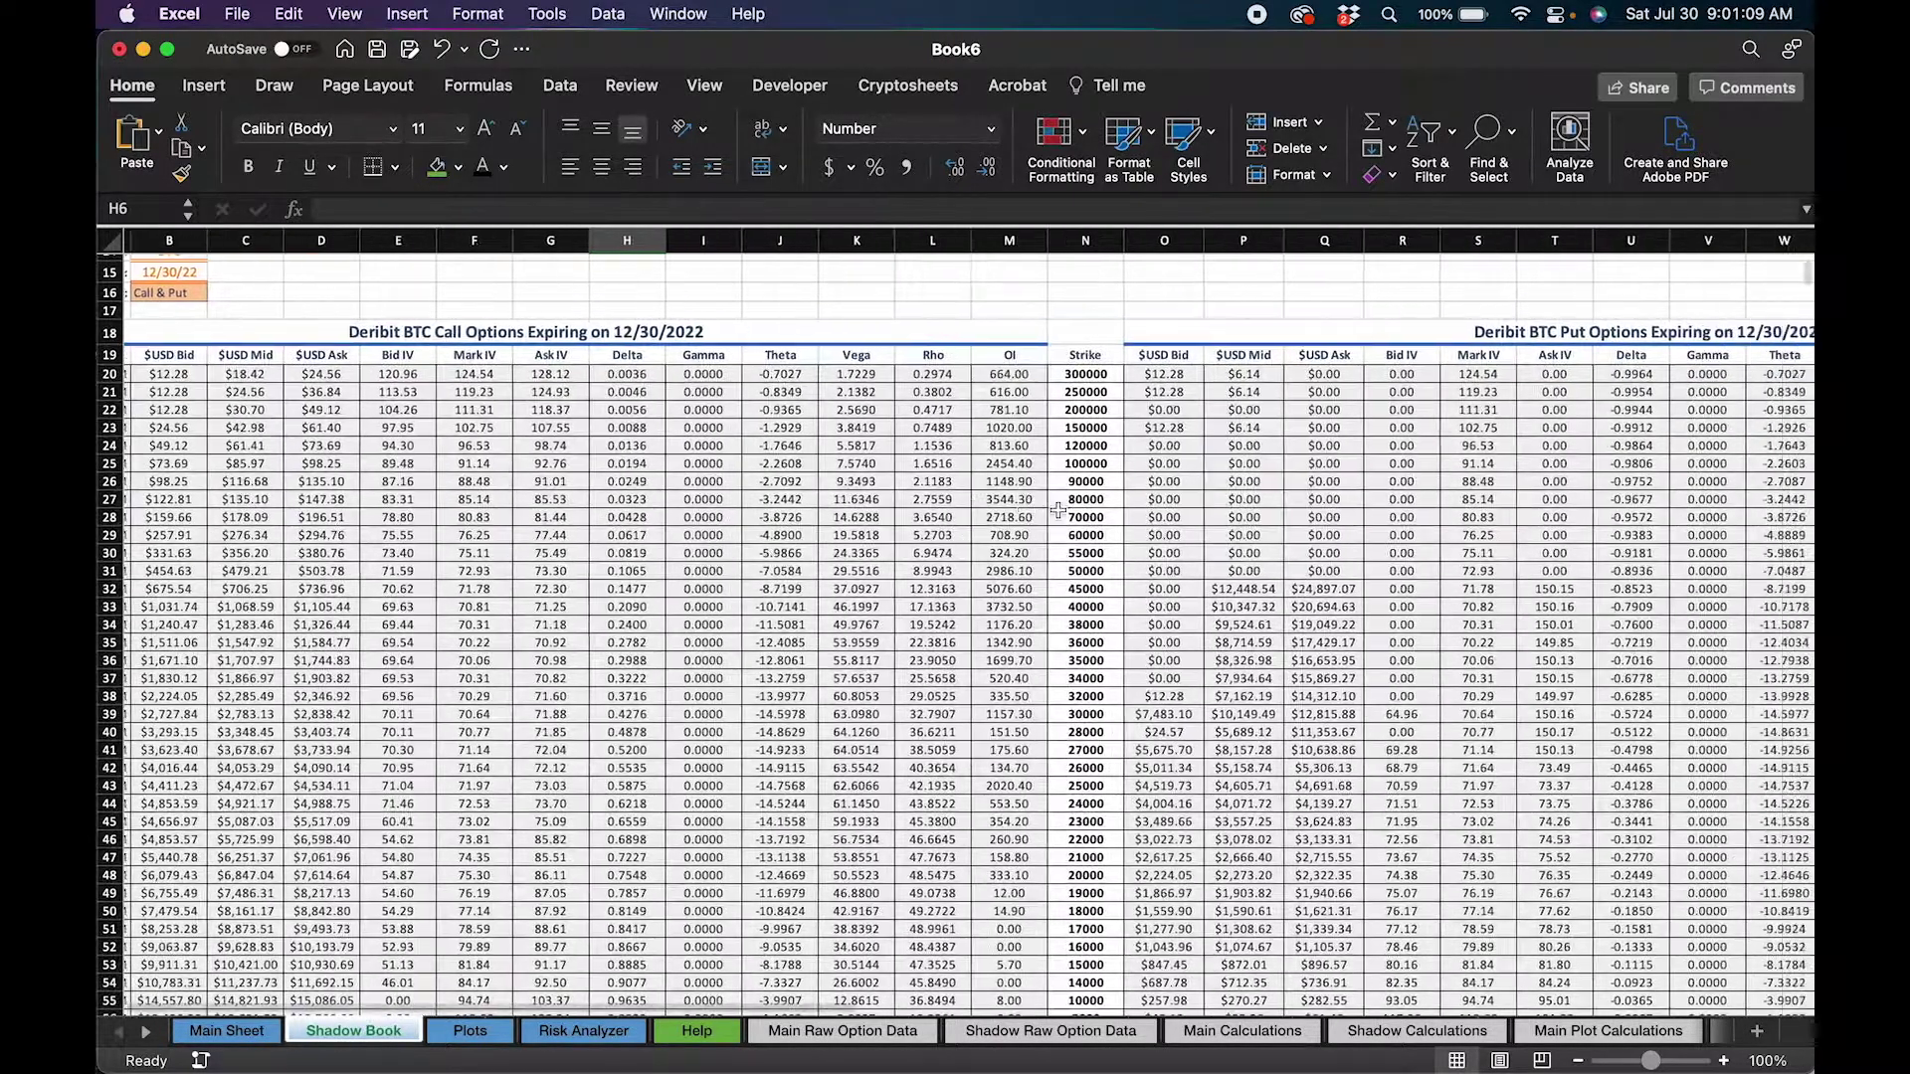
scroll(1056, 510, left, 10)
scroll(1057, 510, up, 3)
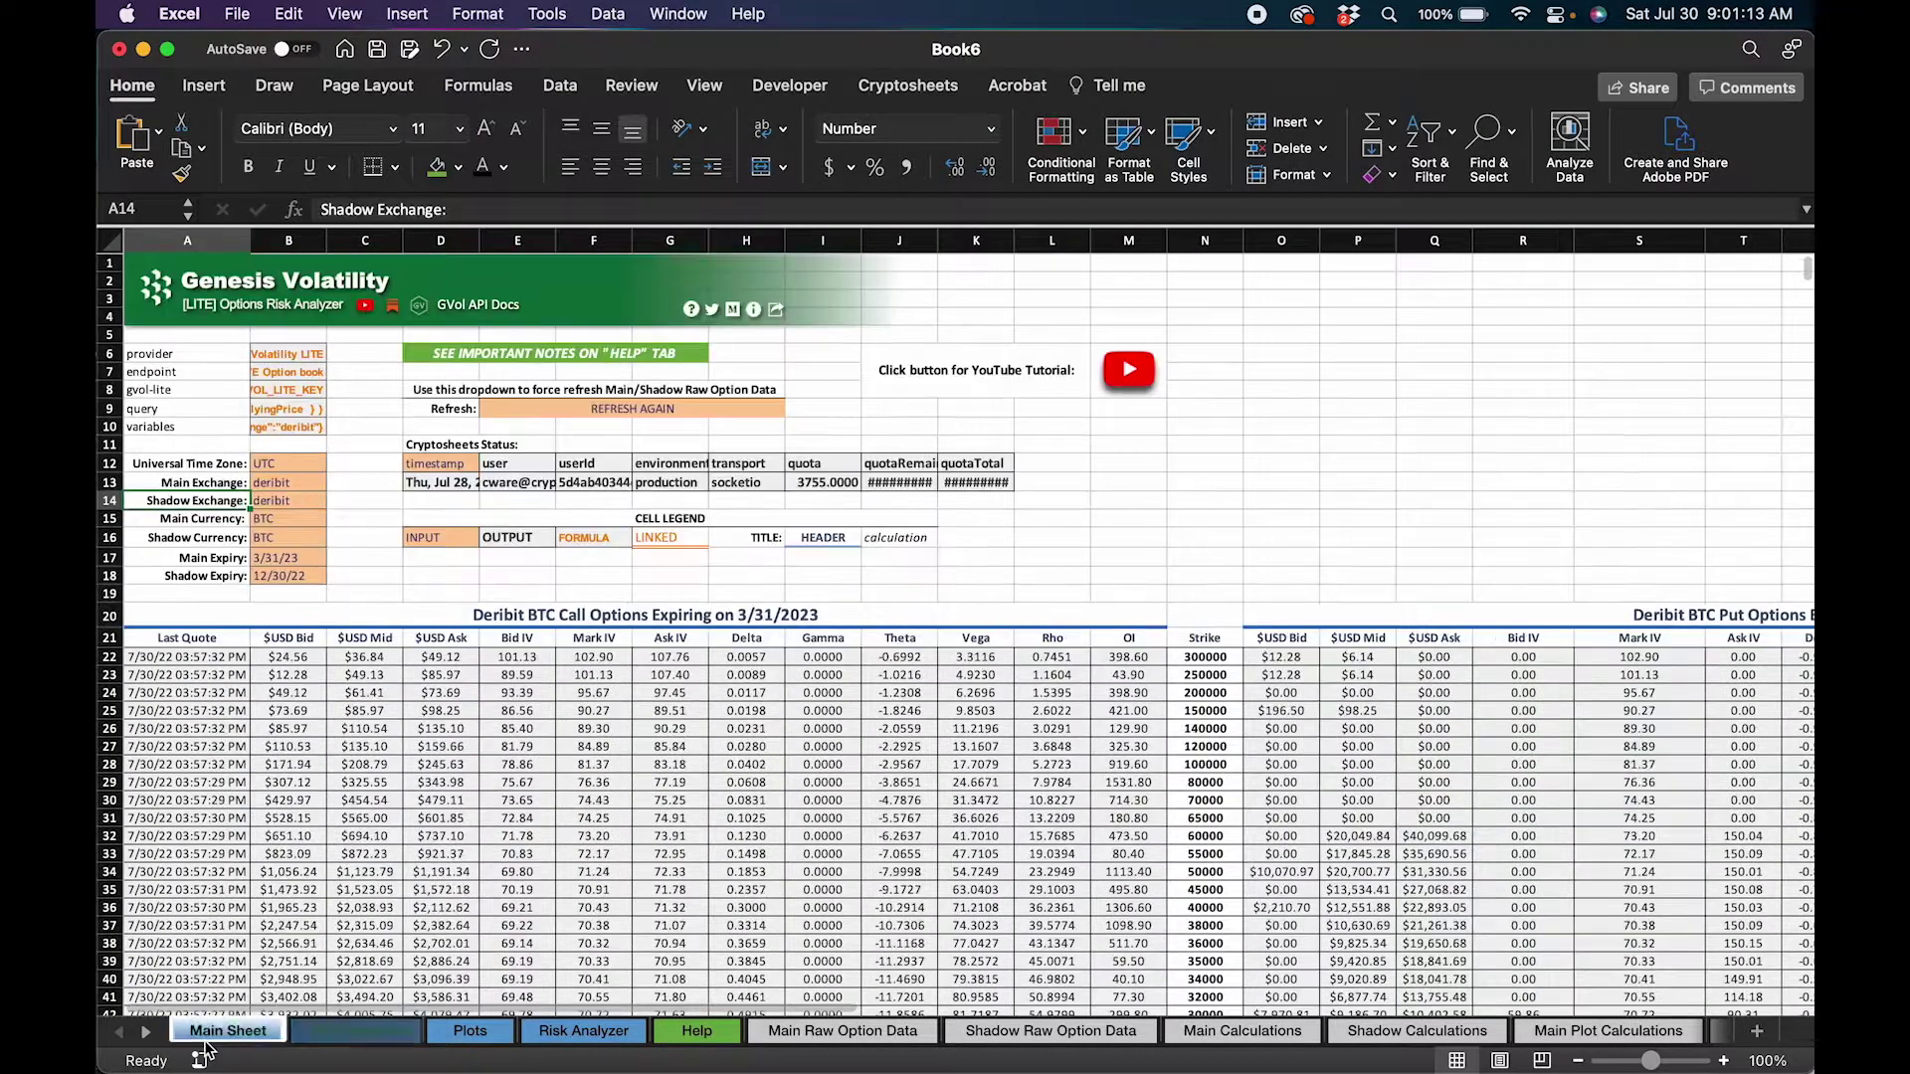
click(204, 1032)
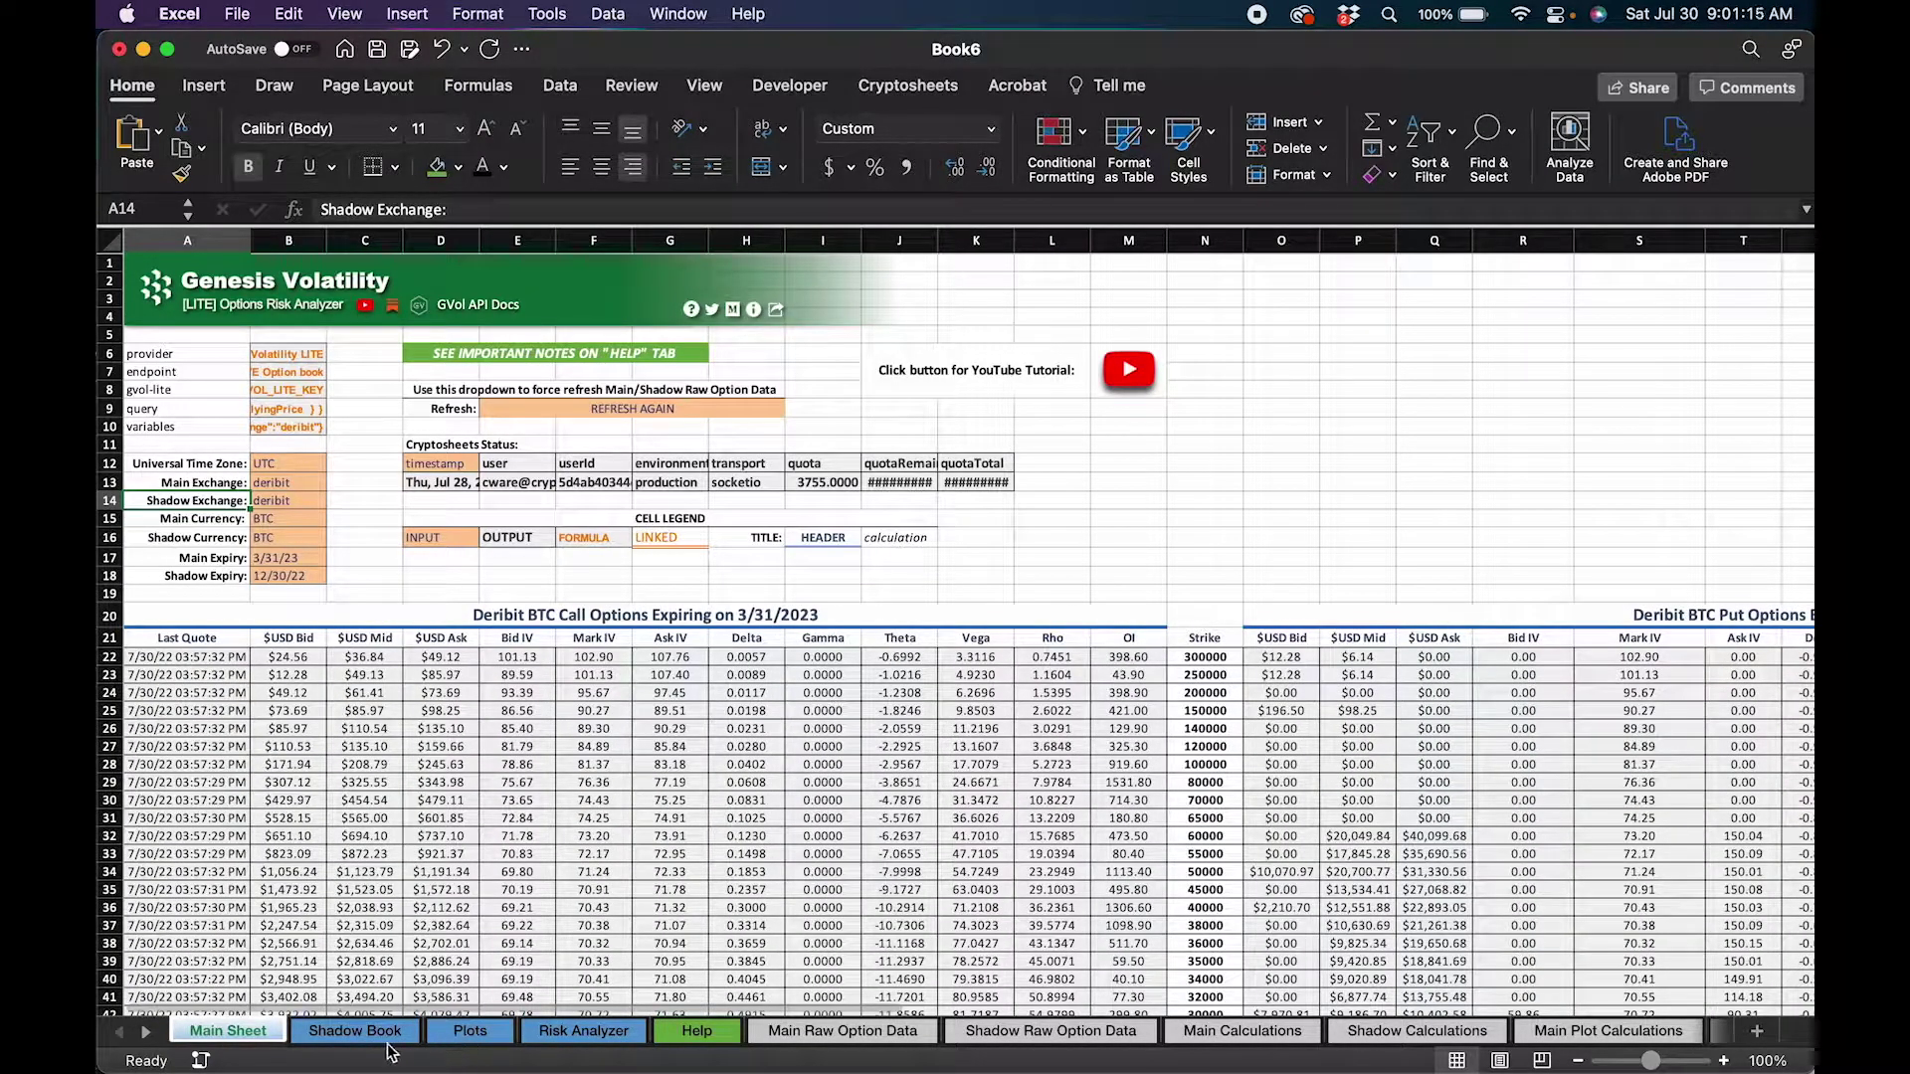
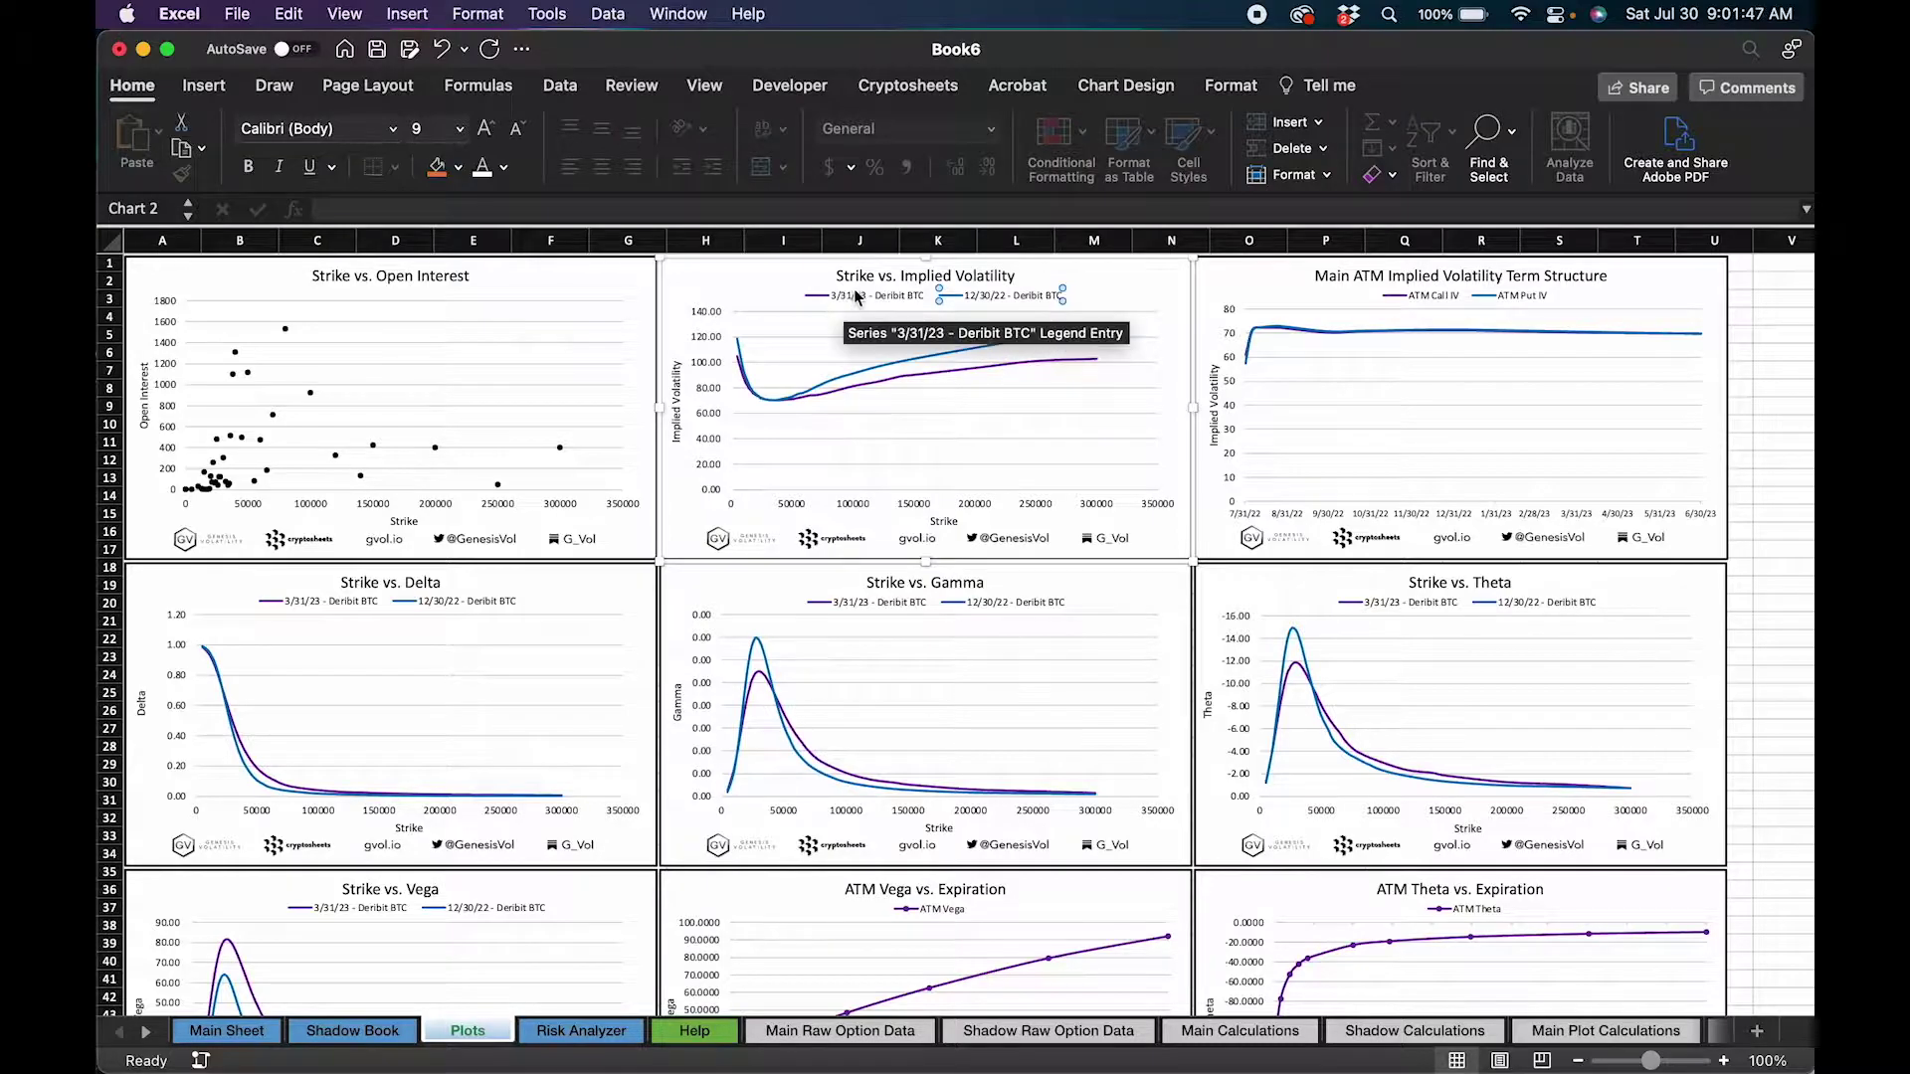
Step: Compare the 3/31/23 and 12/30/22 Deribit BTC series in the Strike vs. Implied Volatility chart on the Plots sheet
click(867, 284)
click(854, 402)
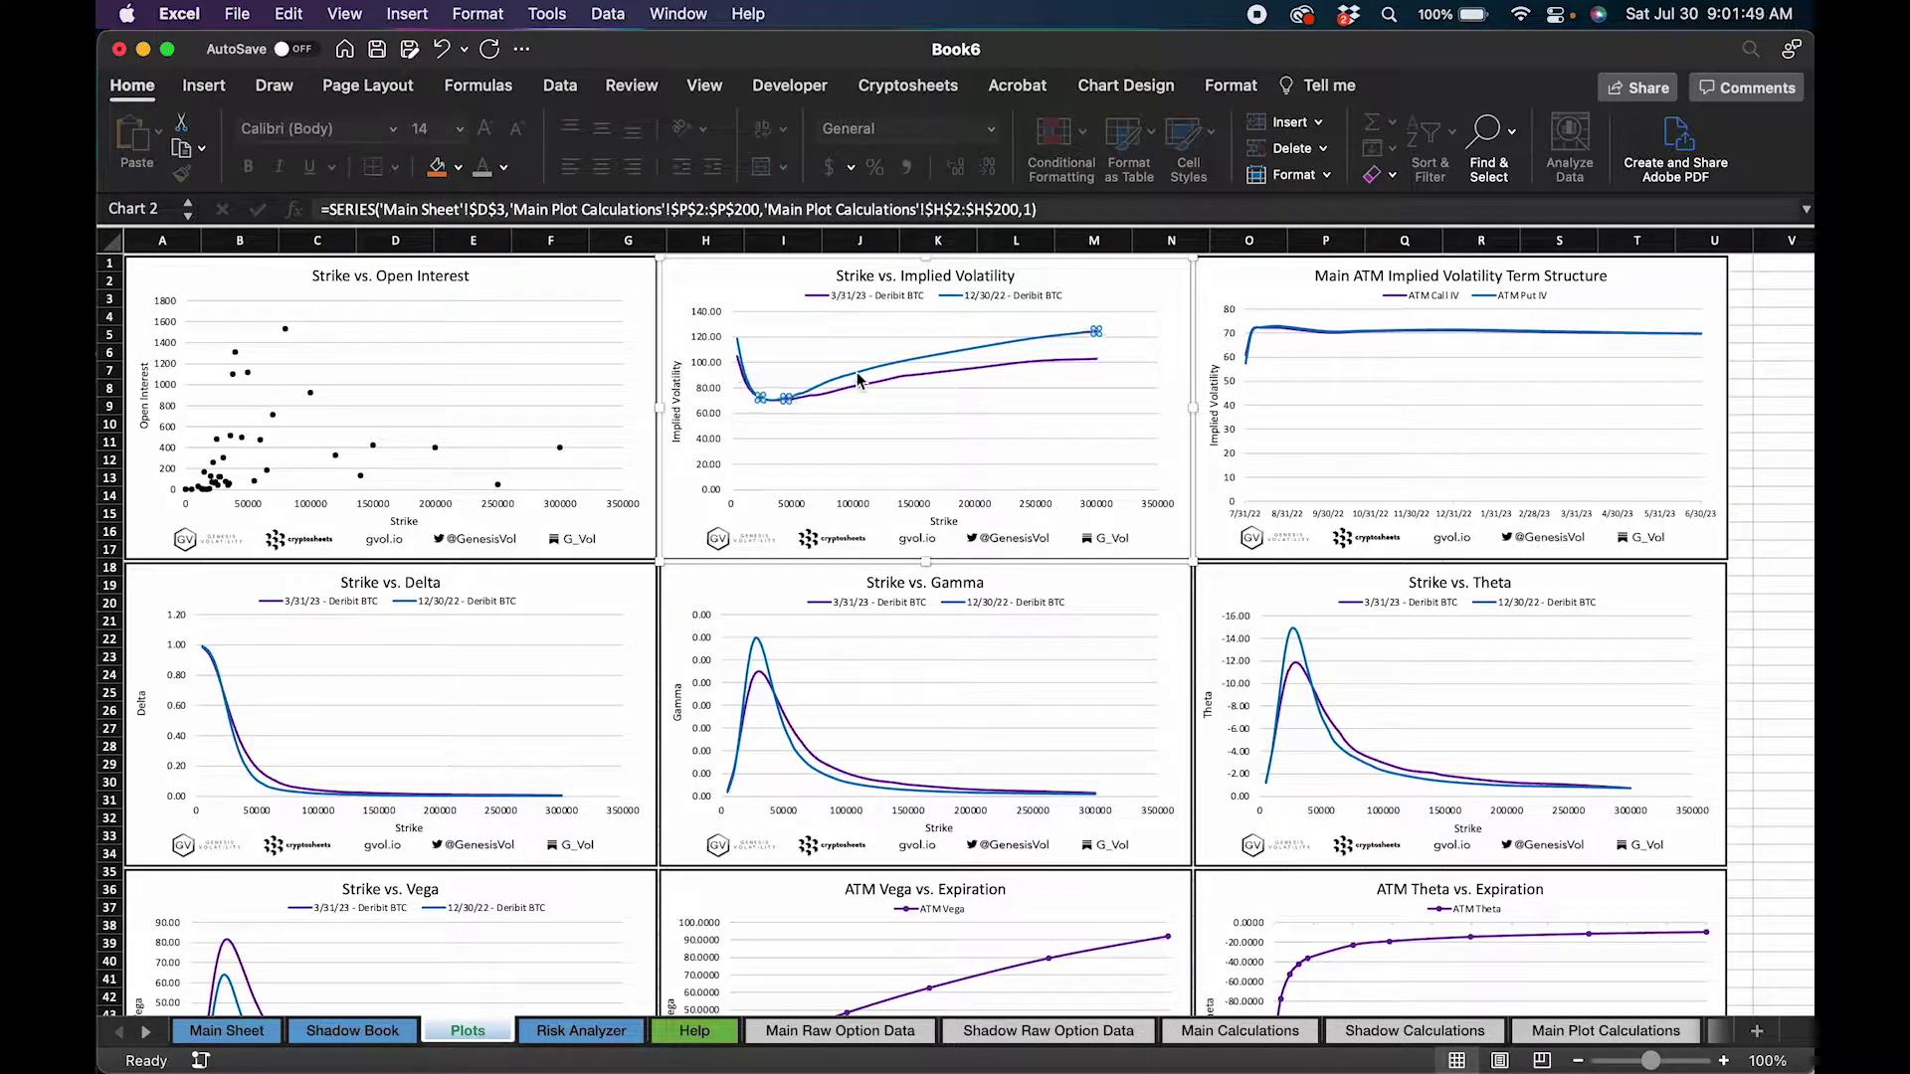
click(856, 398)
click(857, 384)
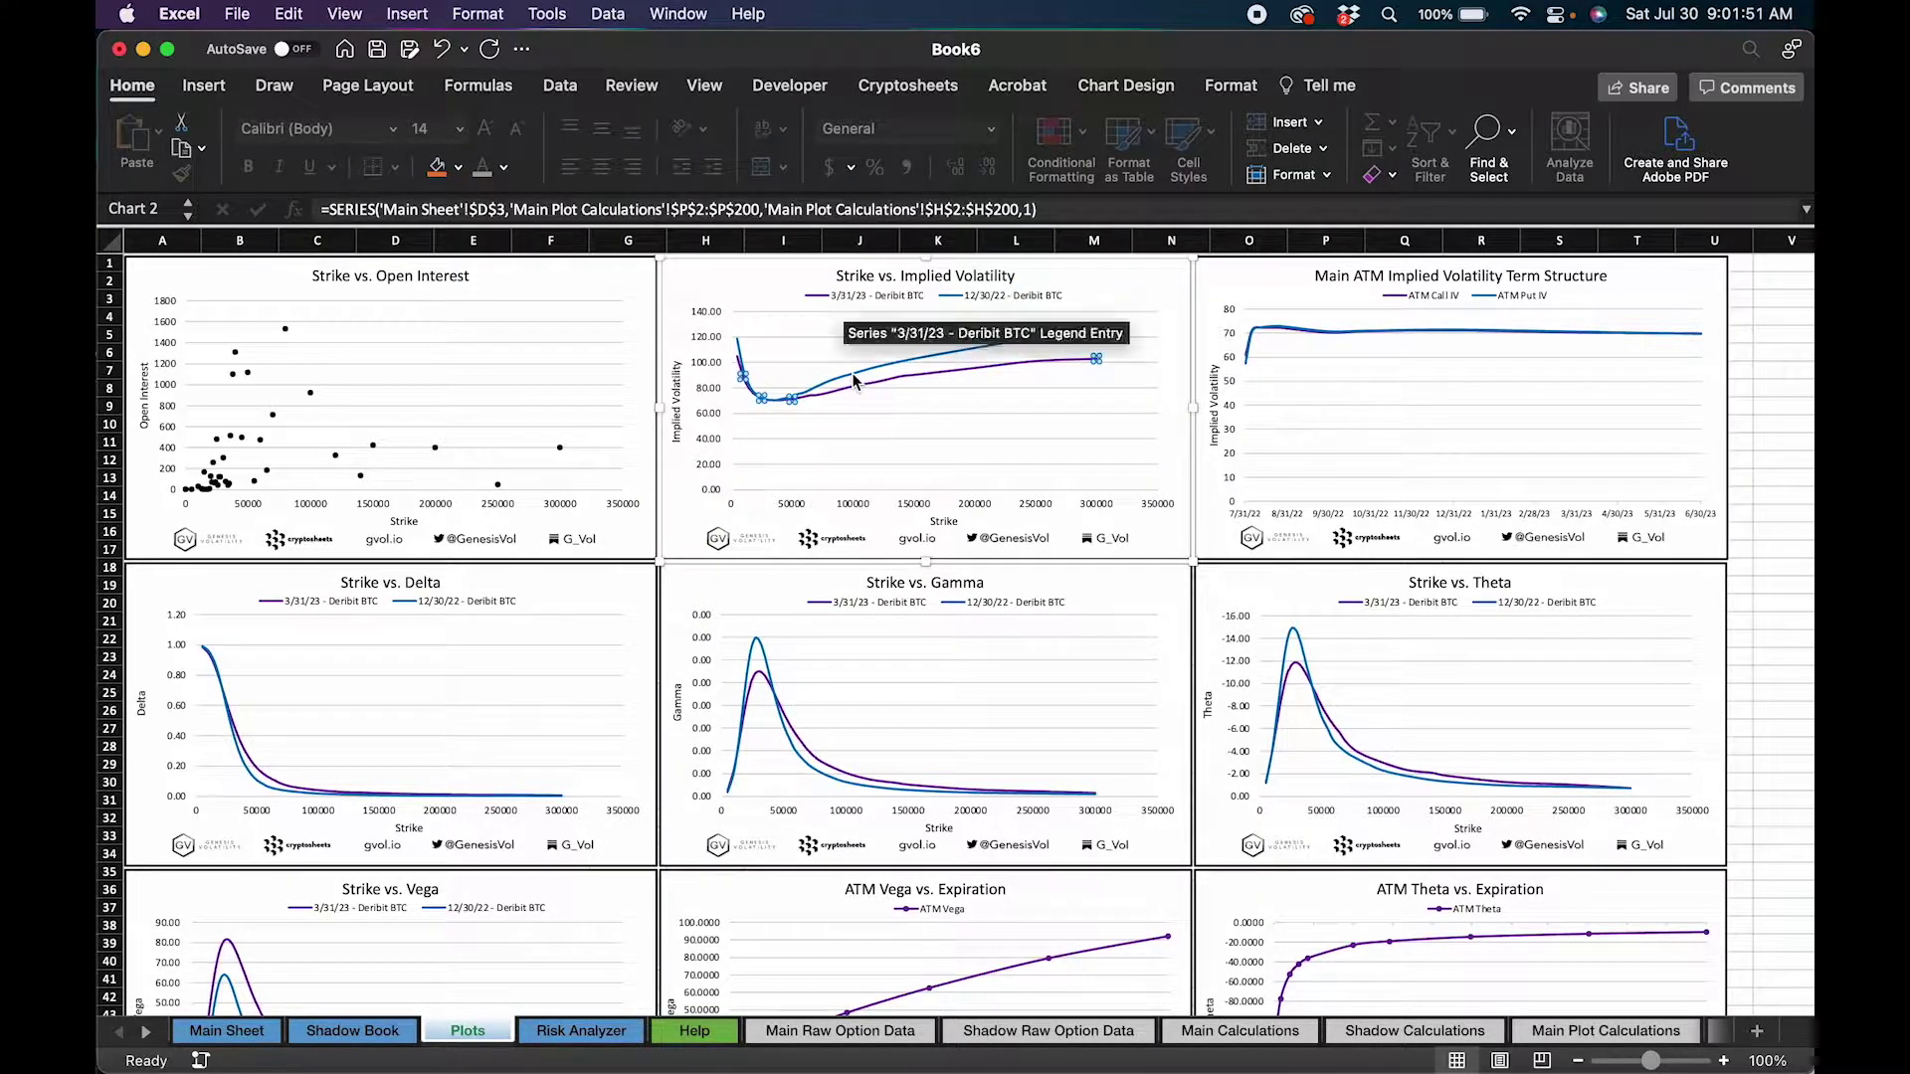
click(854, 391)
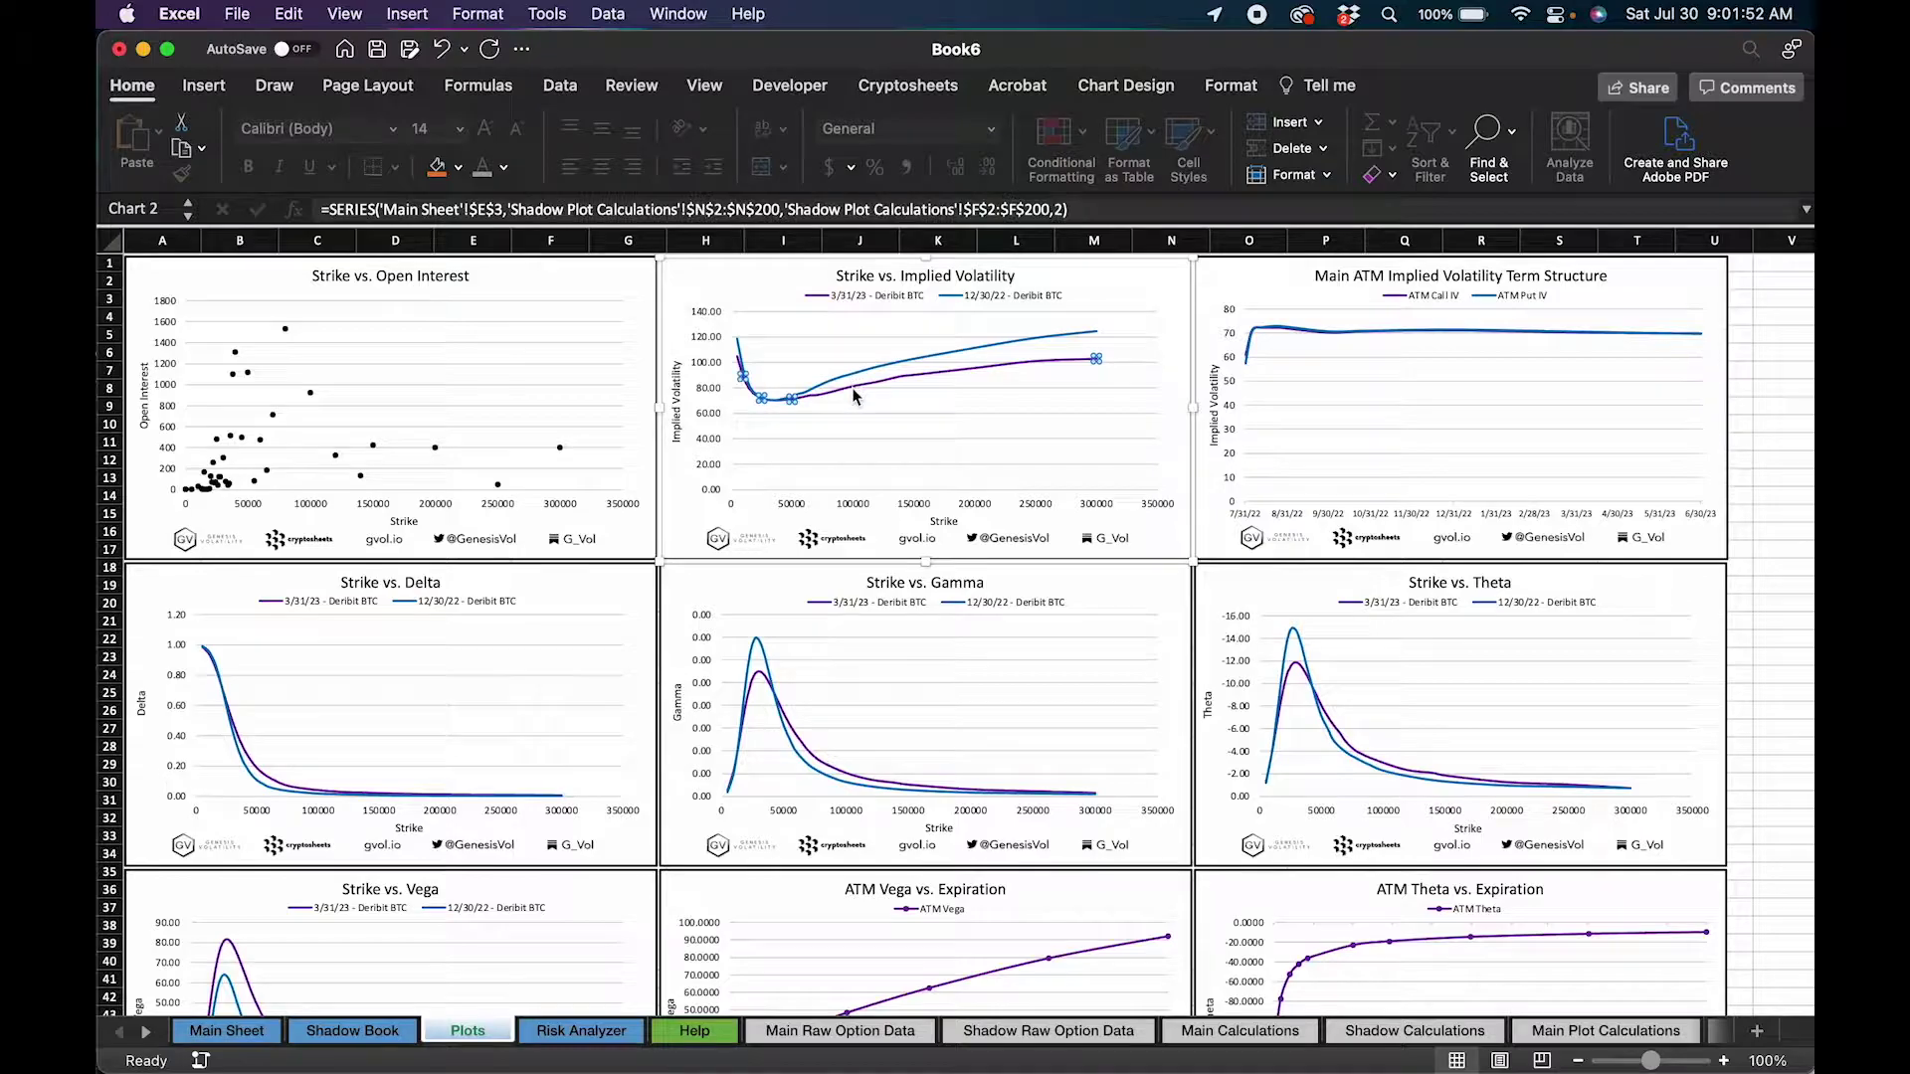
click(1746, 512)
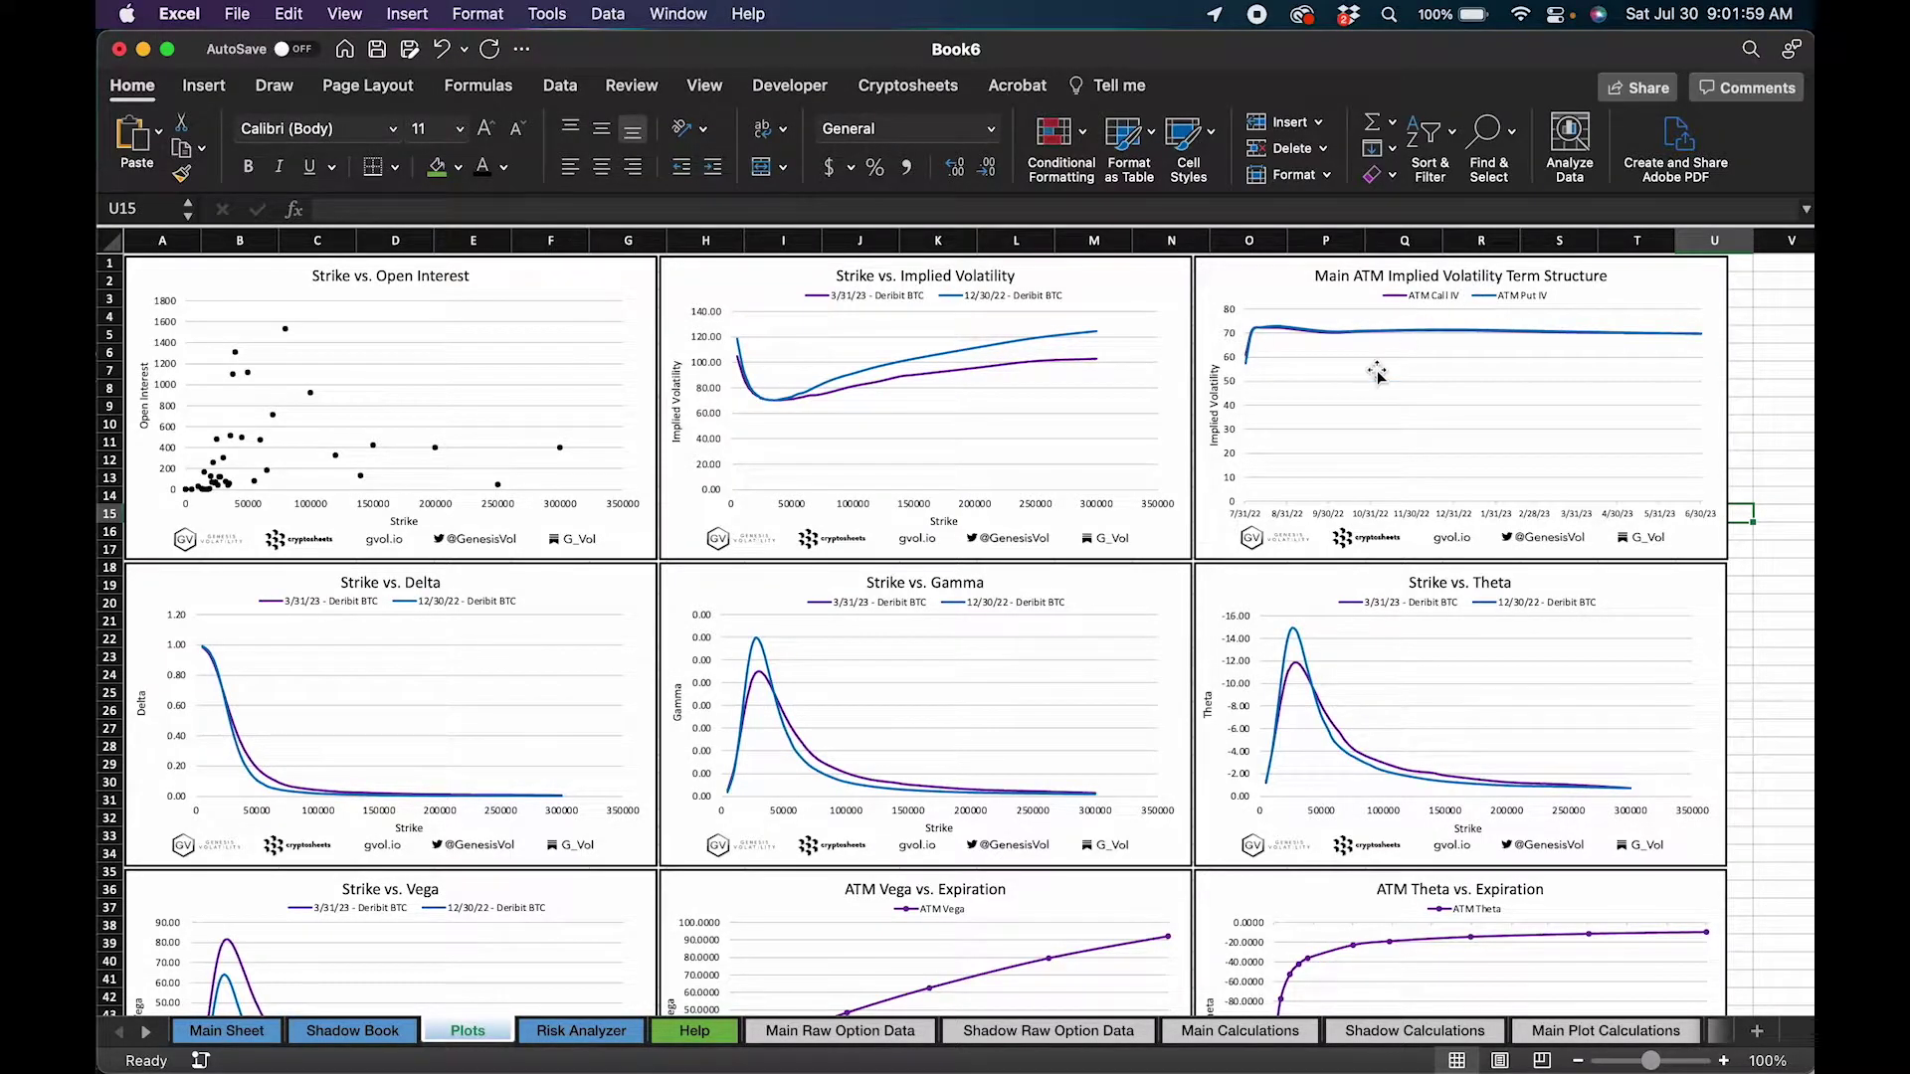
Step: Review the delta, gamma, theta and vega charts and the ATM Vega and ATM Theta charts on the Plots sheet
scroll(1377, 373, down, 5)
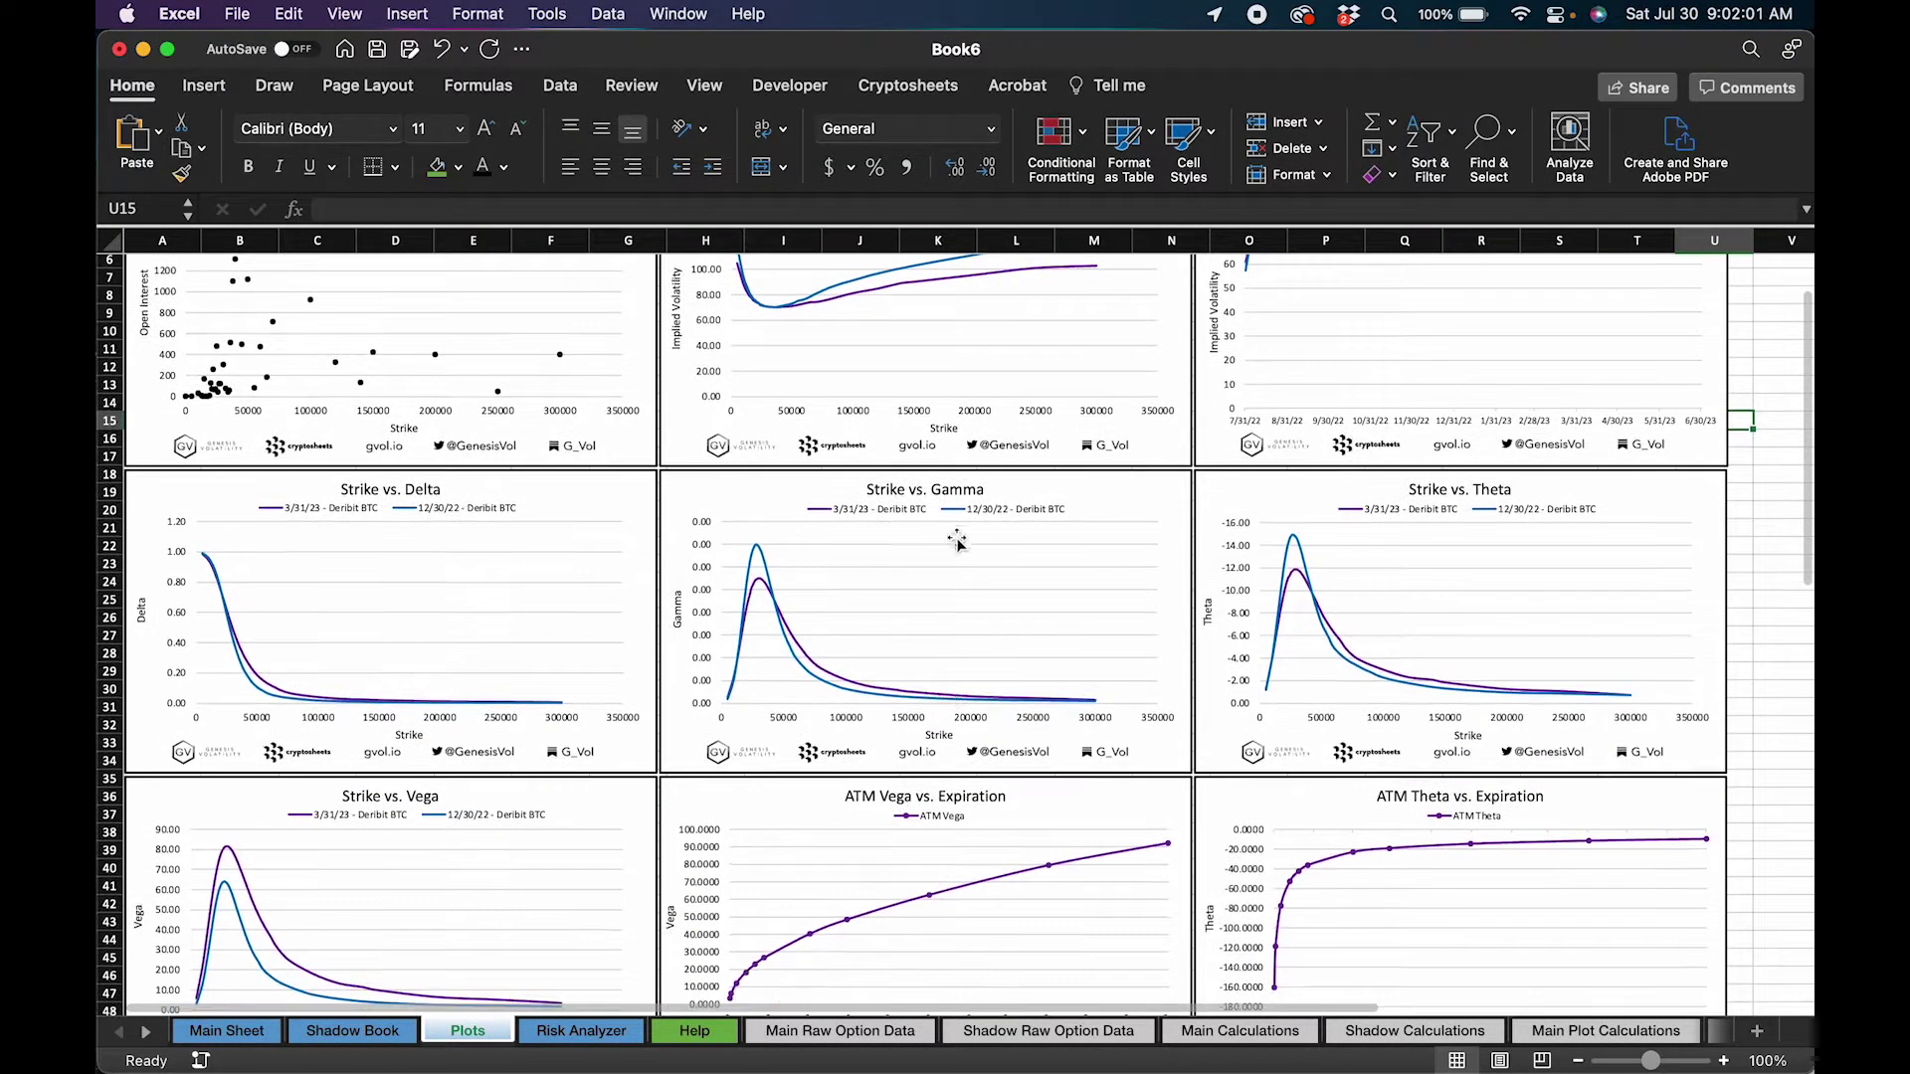
scroll(957, 542, down, 3)
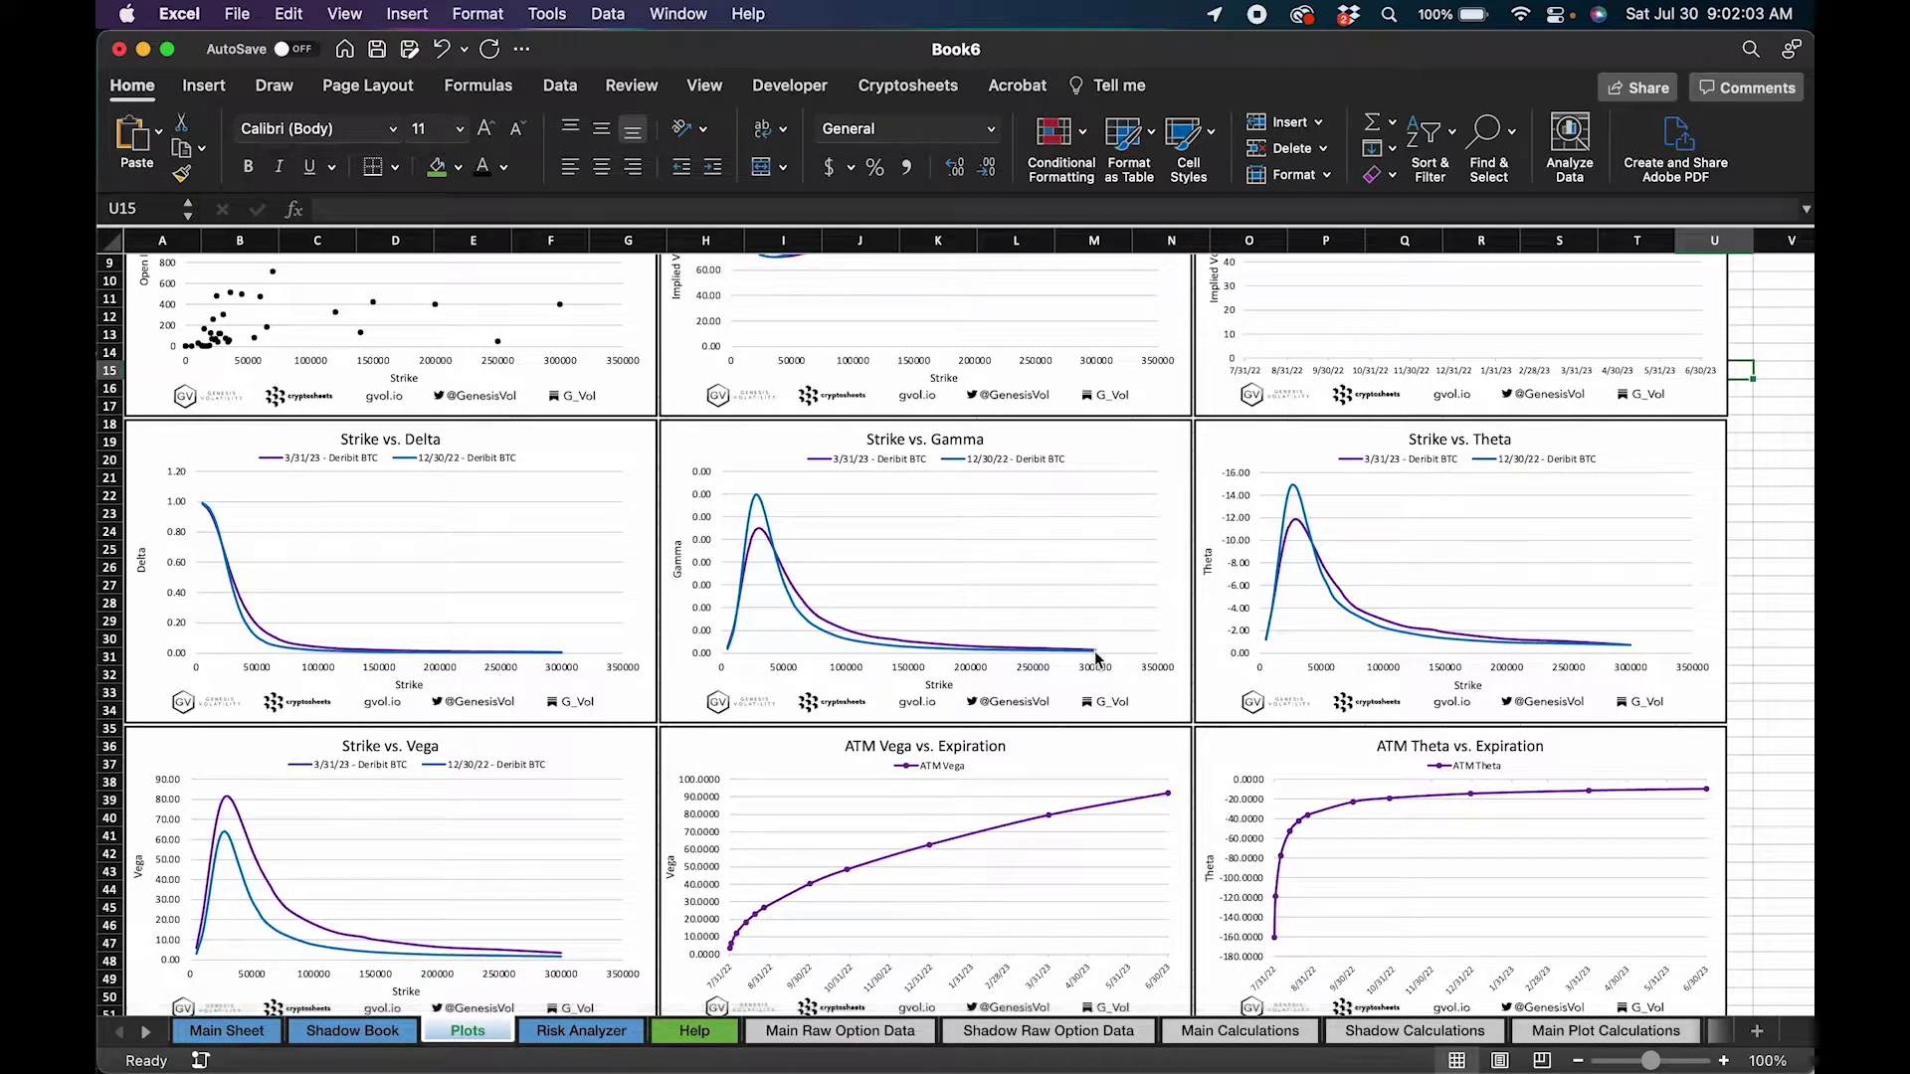
scroll(1095, 653, down, 20)
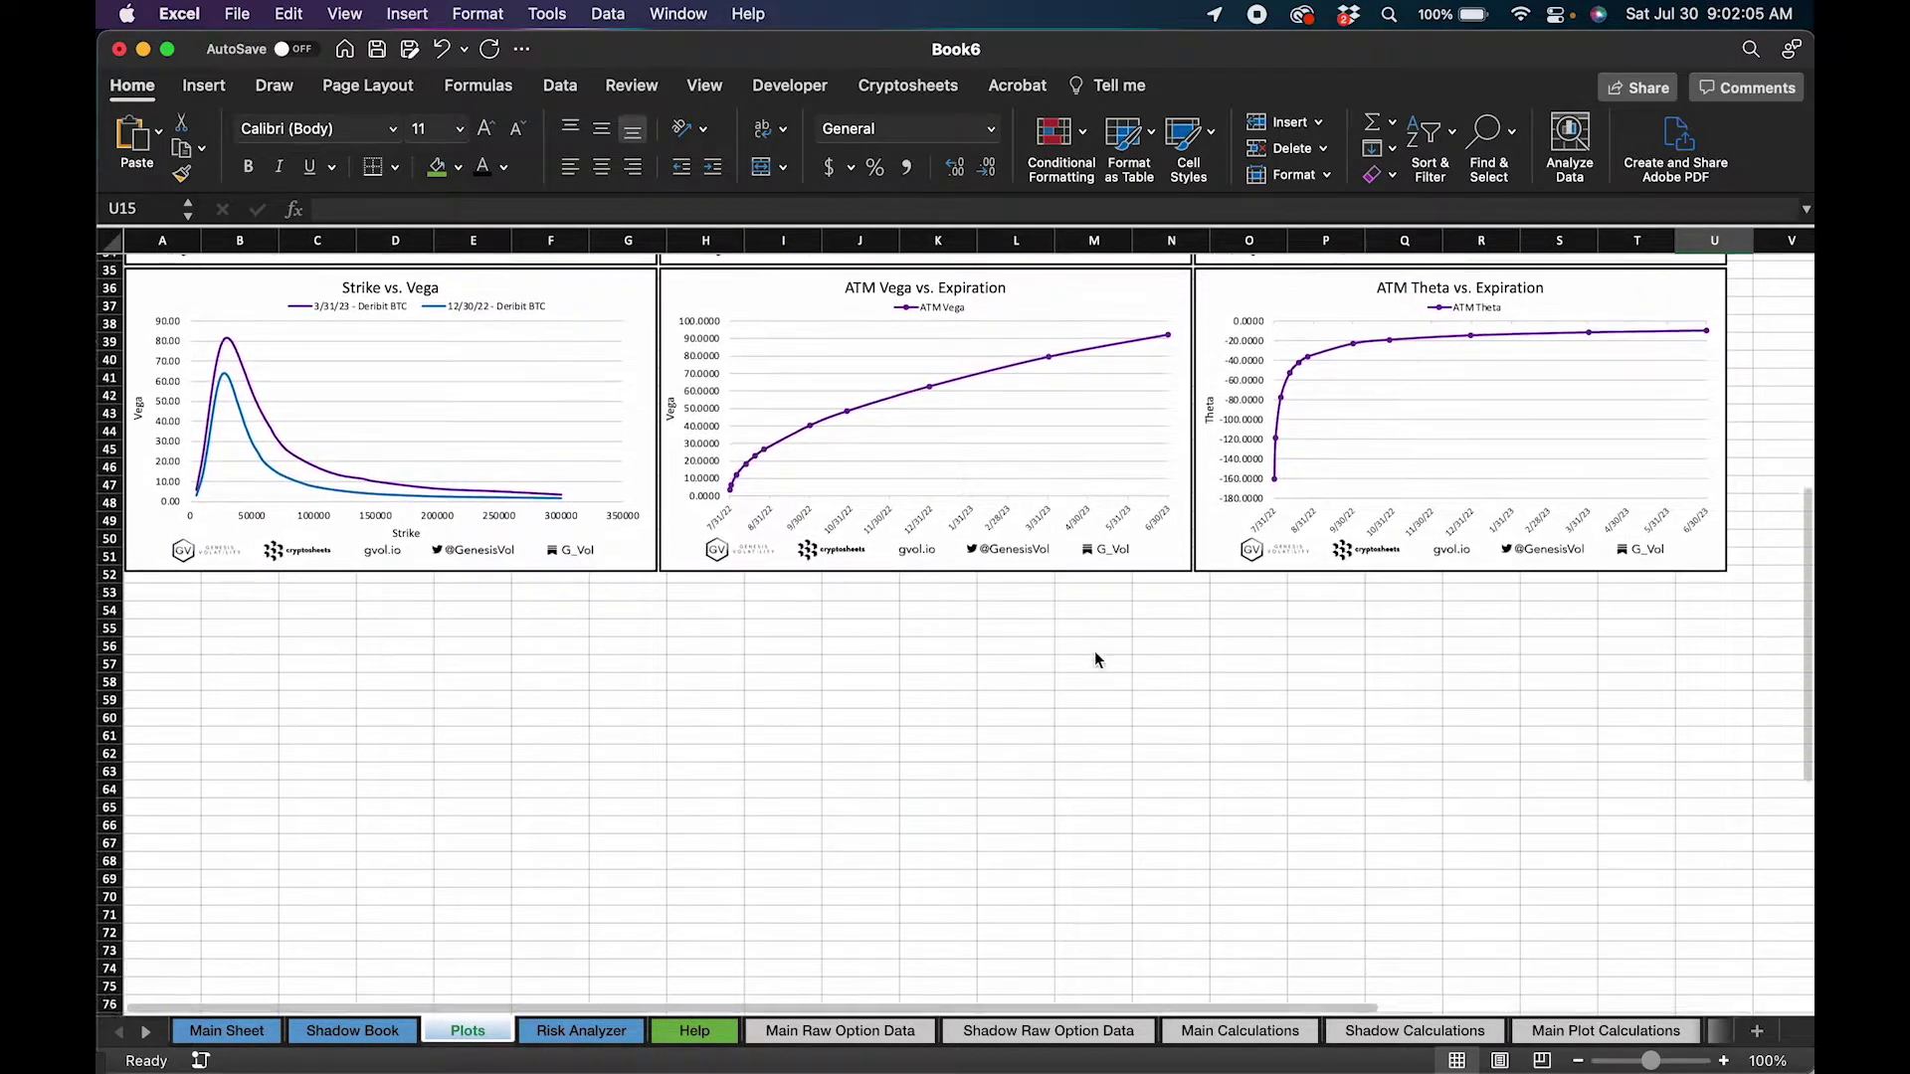
scroll(1094, 650, up, 20)
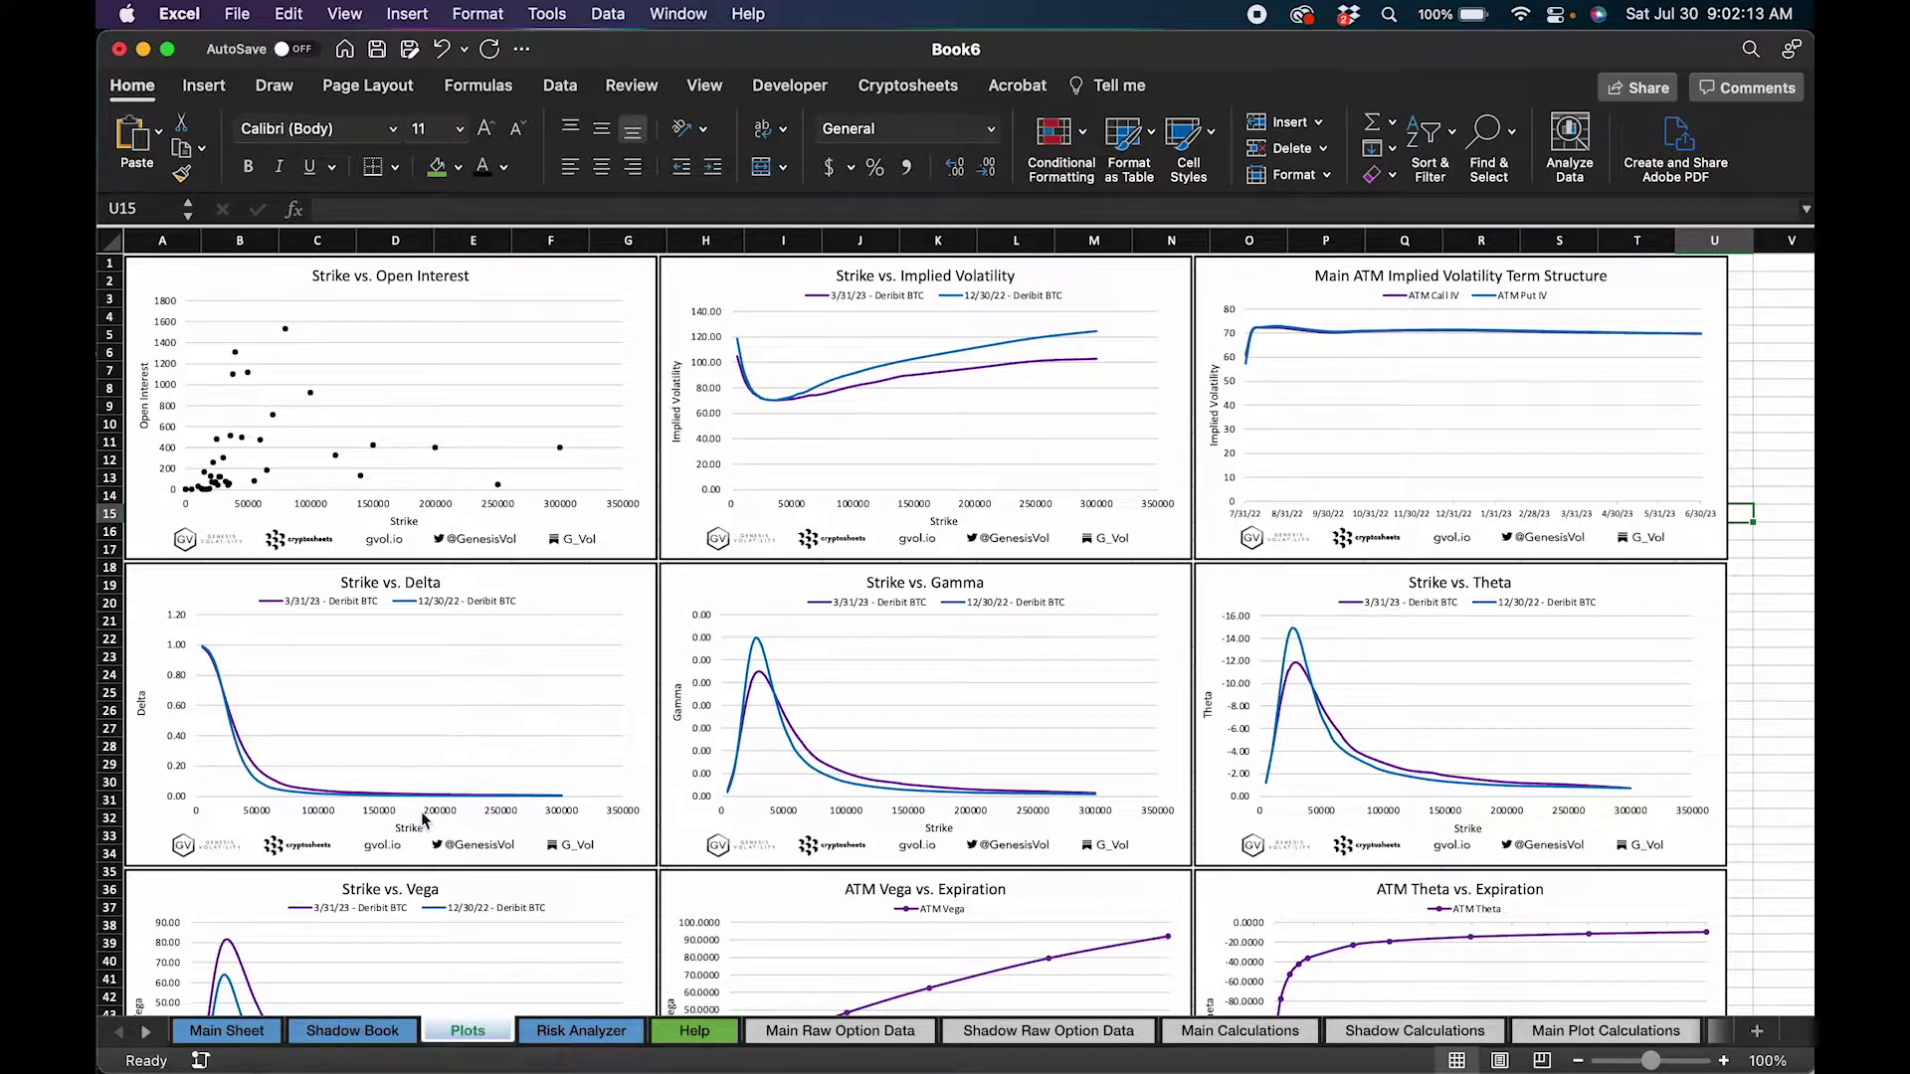
scroll(420, 810, down, 10)
scroll(794, 769, up, 10)
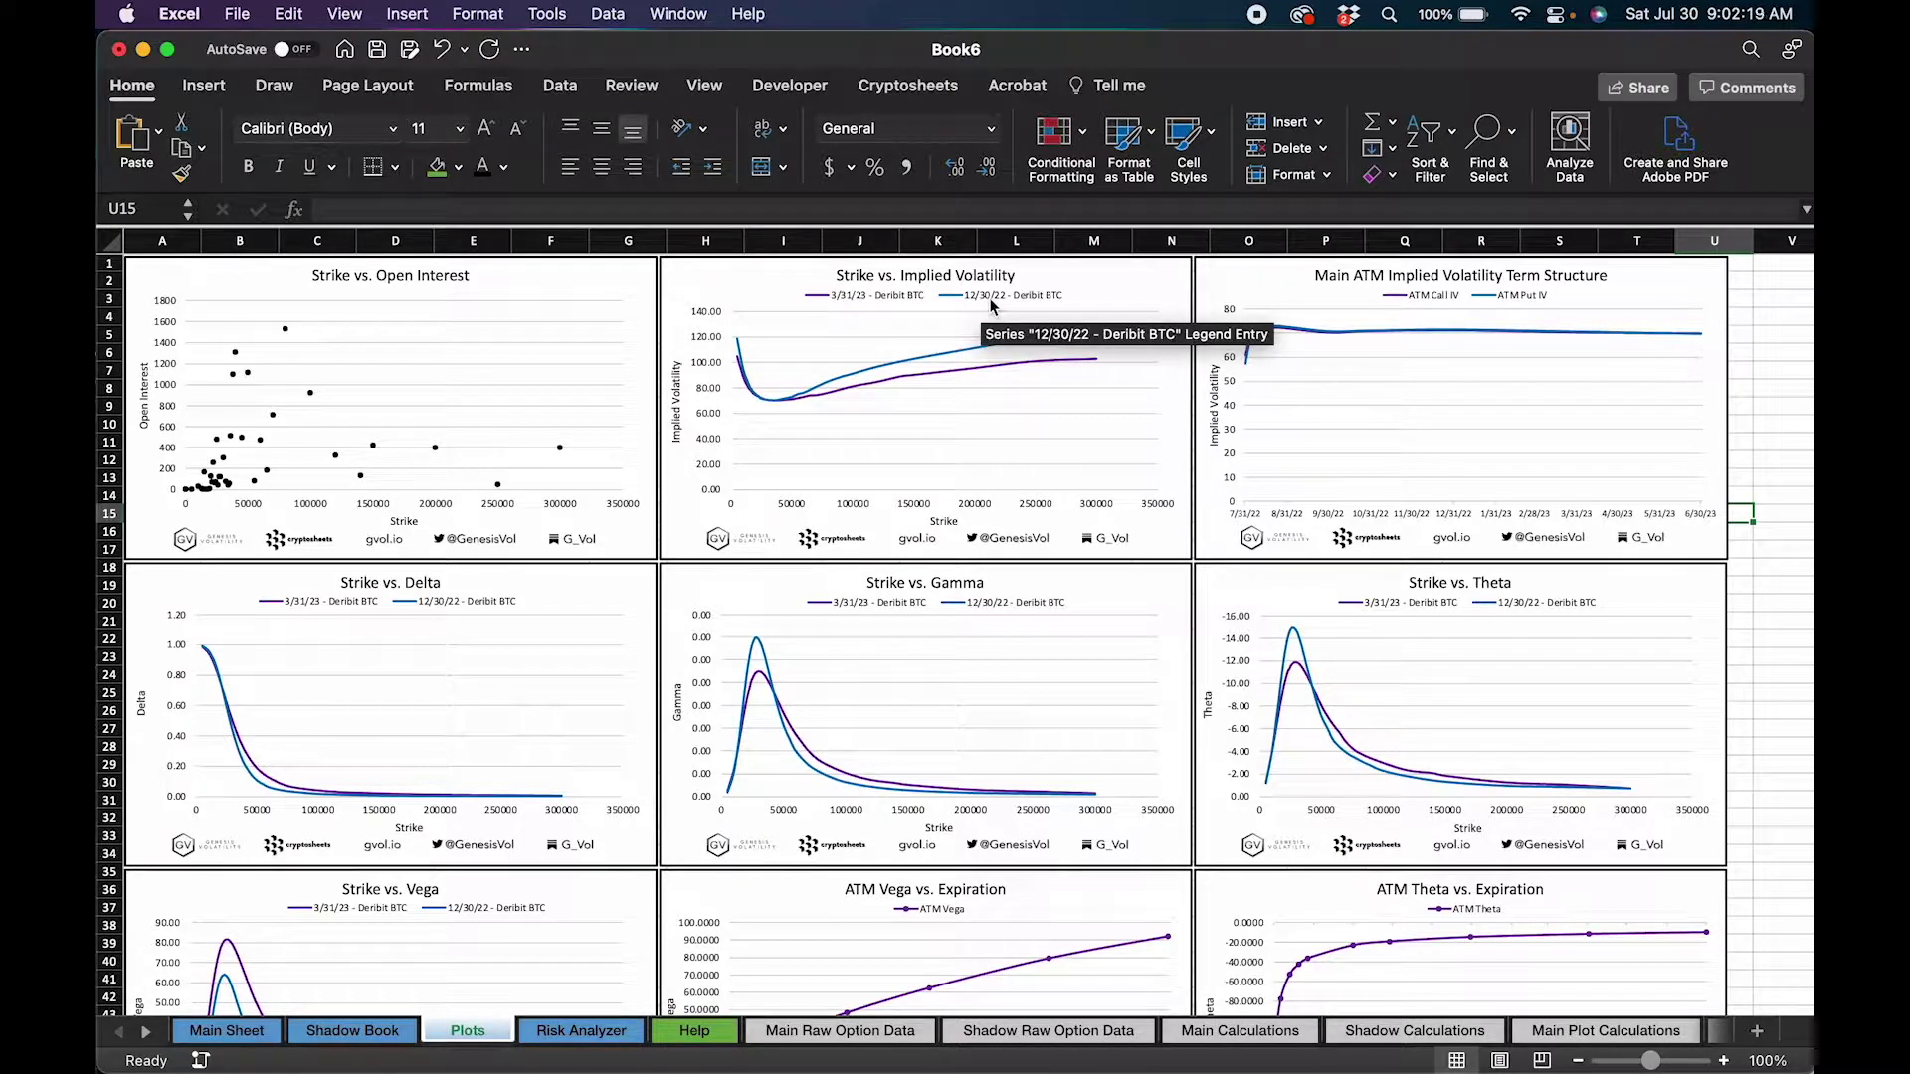
Step: Inspect the 12/30/22 curve, the legend and the 3/31/23 curve of the Strike vs. Implied Volatility chart
click(831, 383)
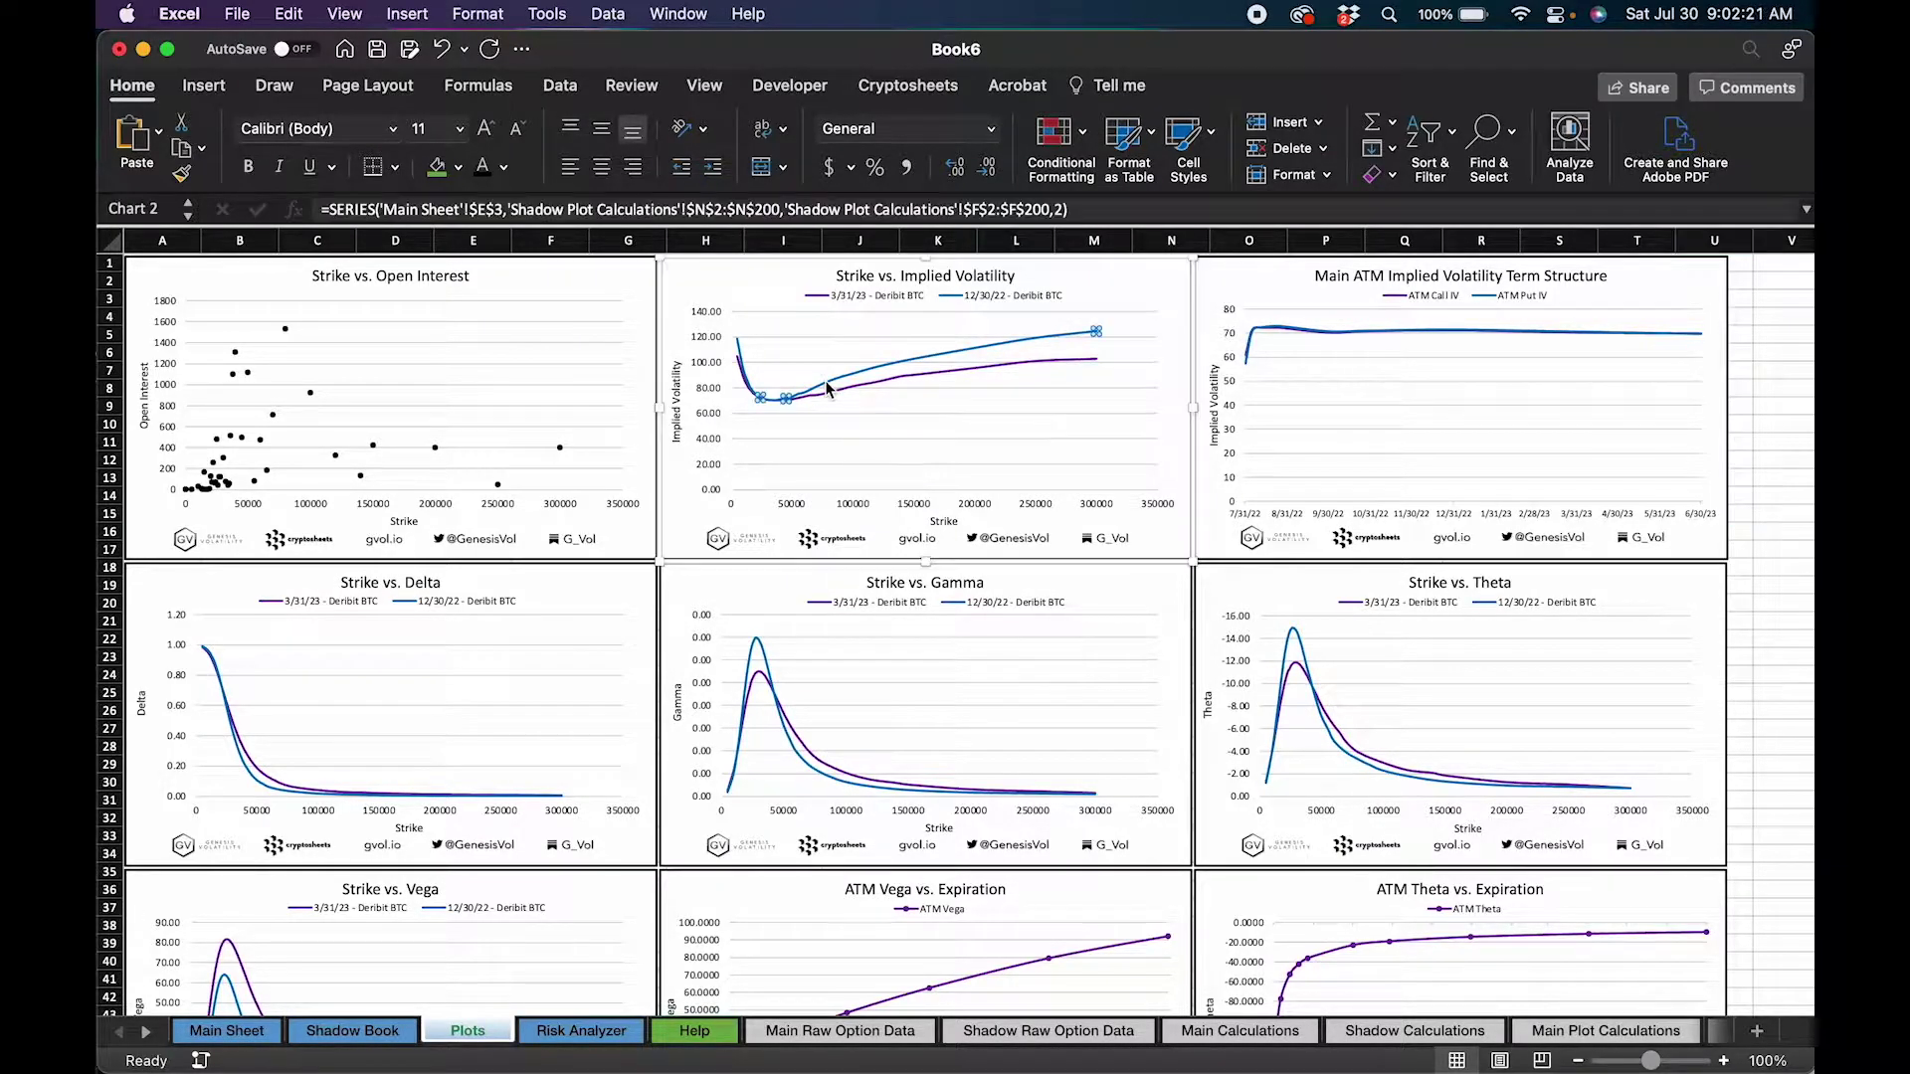
click(859, 301)
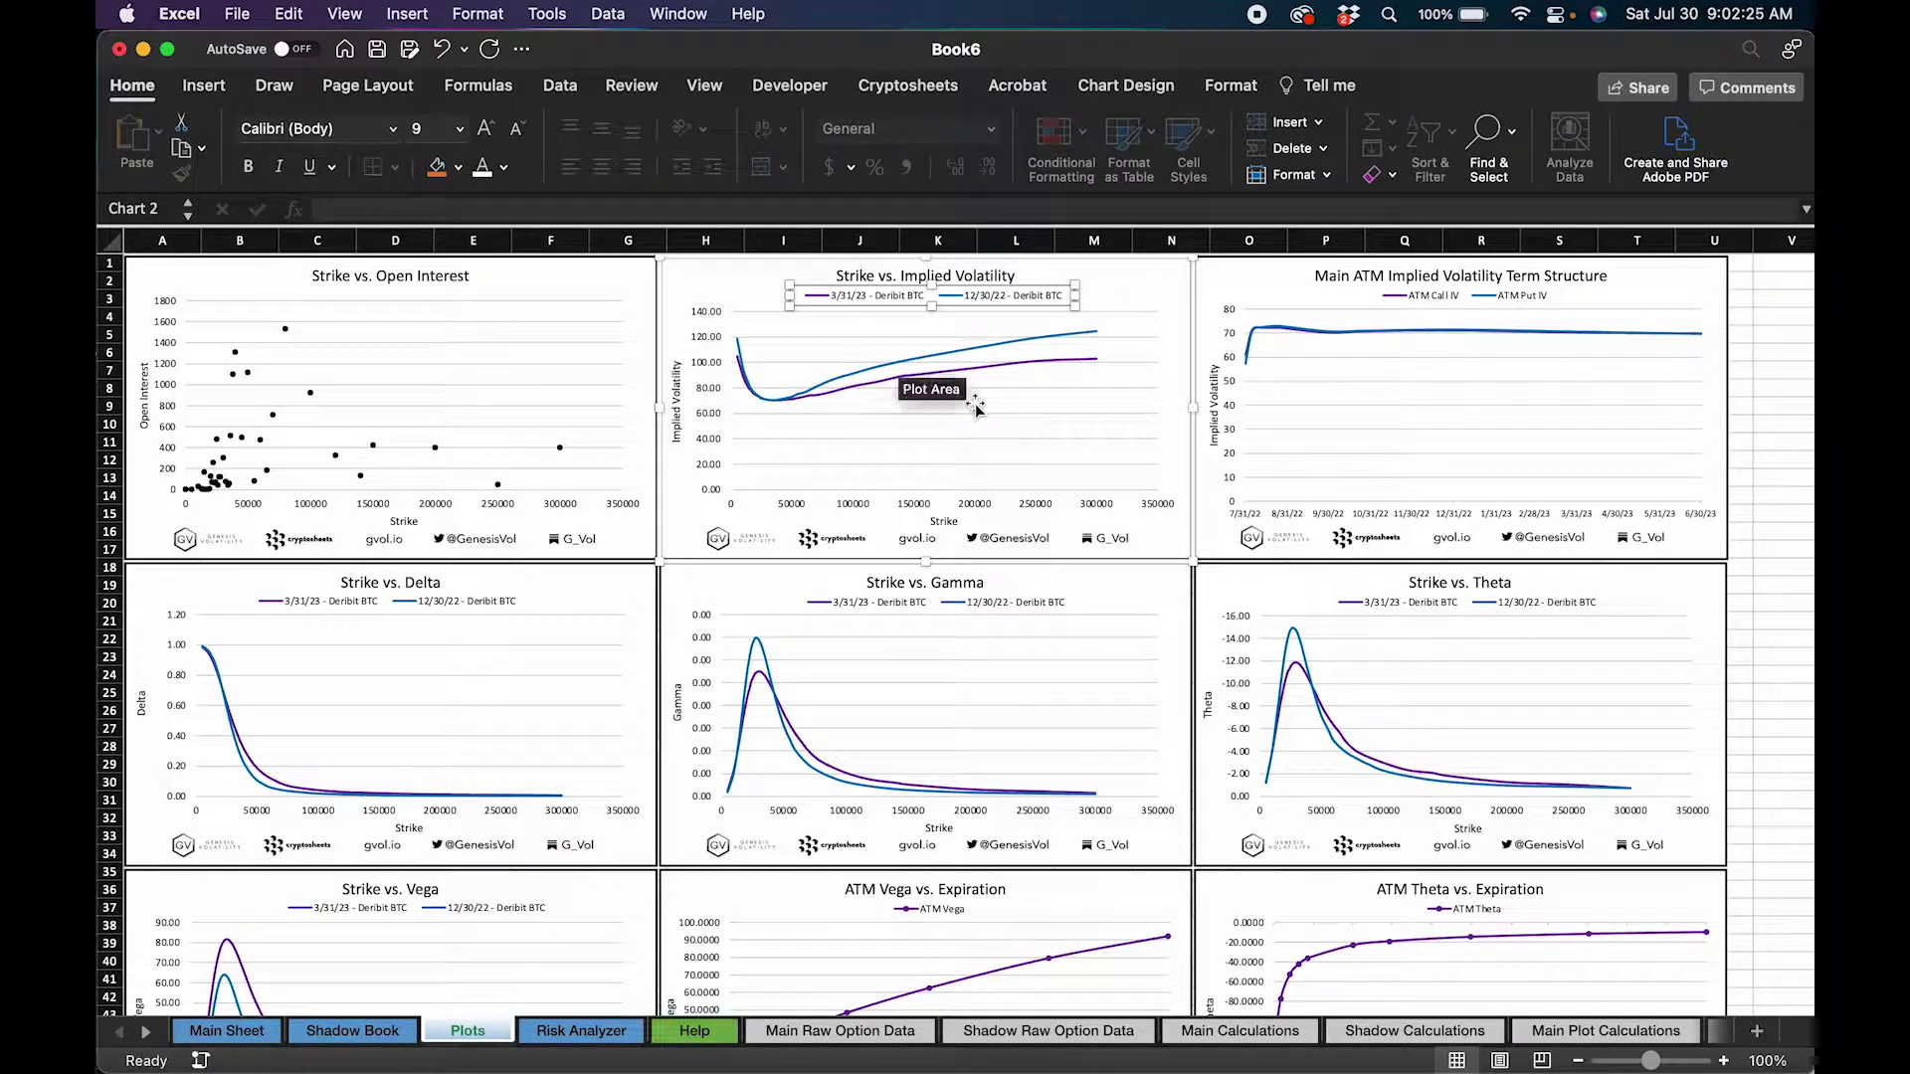
click(860, 390)
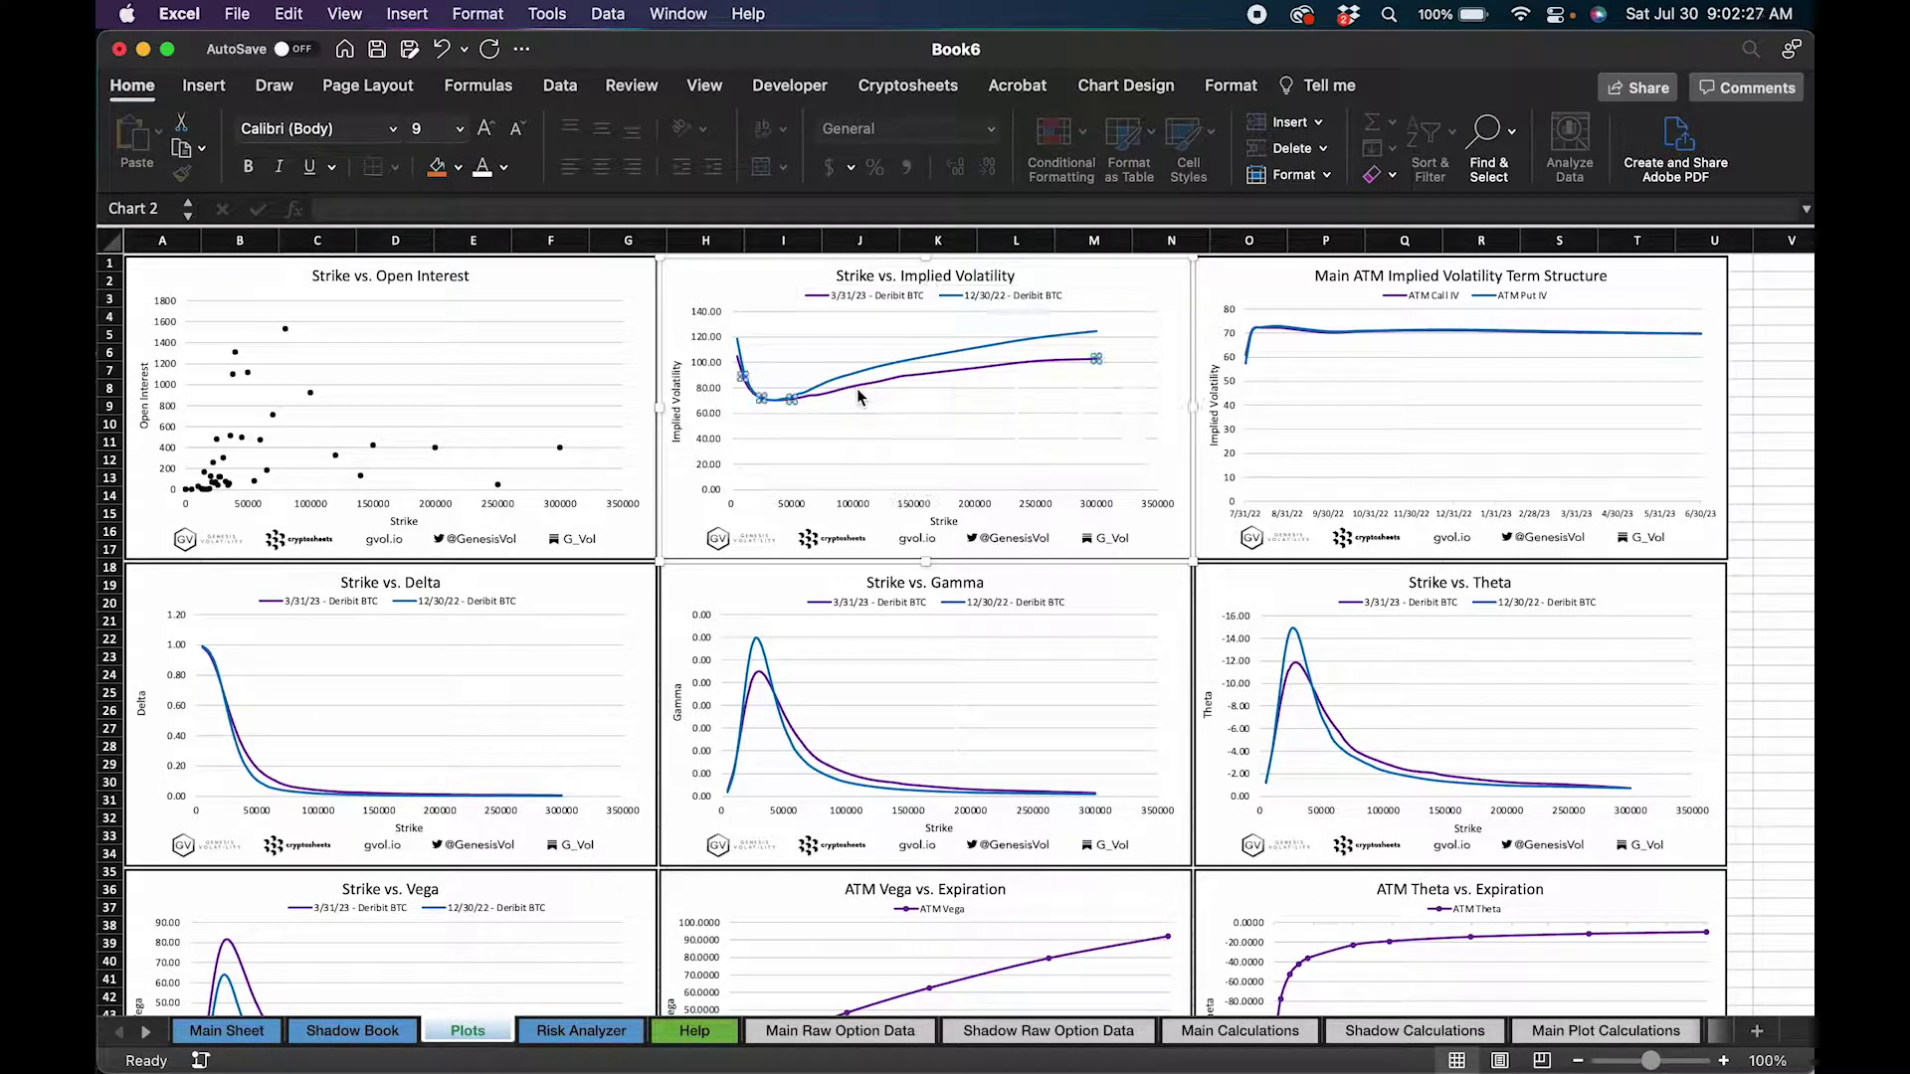
Step: Inspect the 3/31/23 Deribit BTC series in the Strike vs. Implied Volatility chart and deselect the chart
click(851, 378)
click(850, 382)
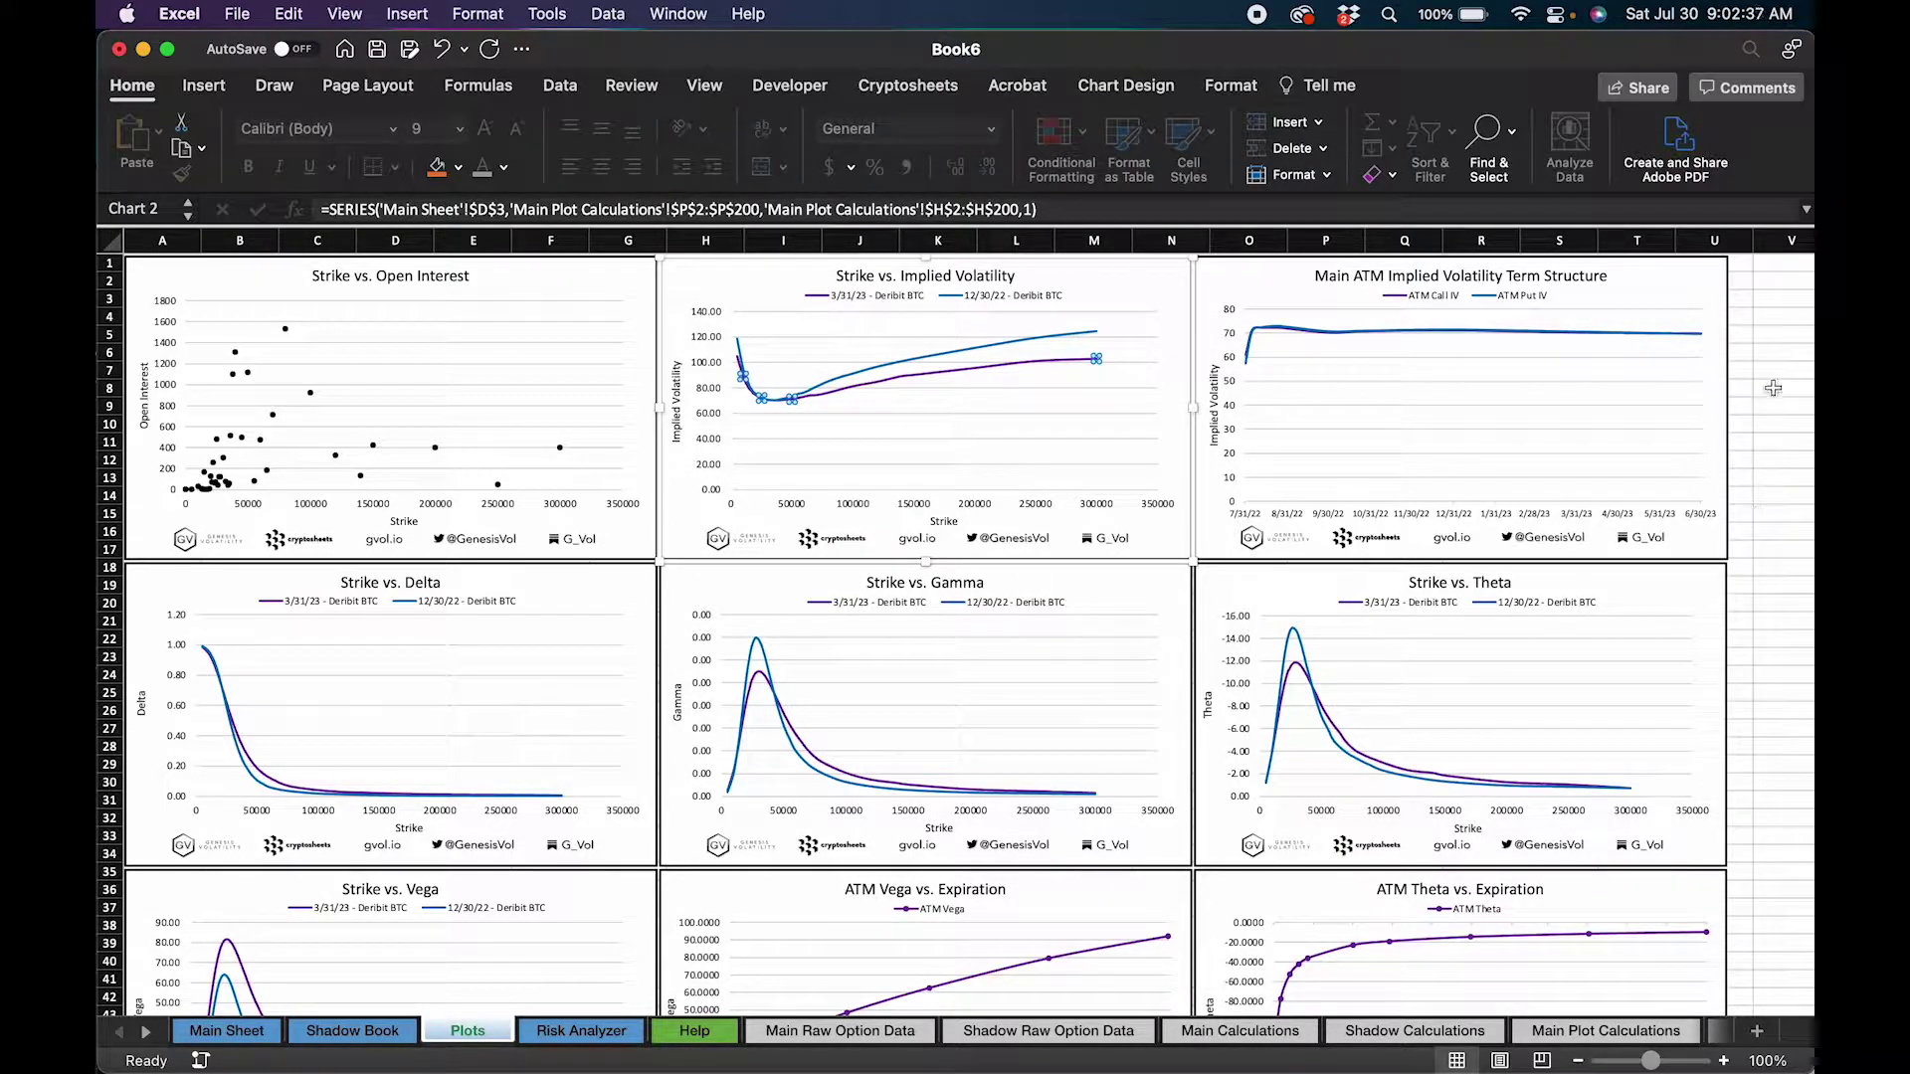
click(1784, 285)
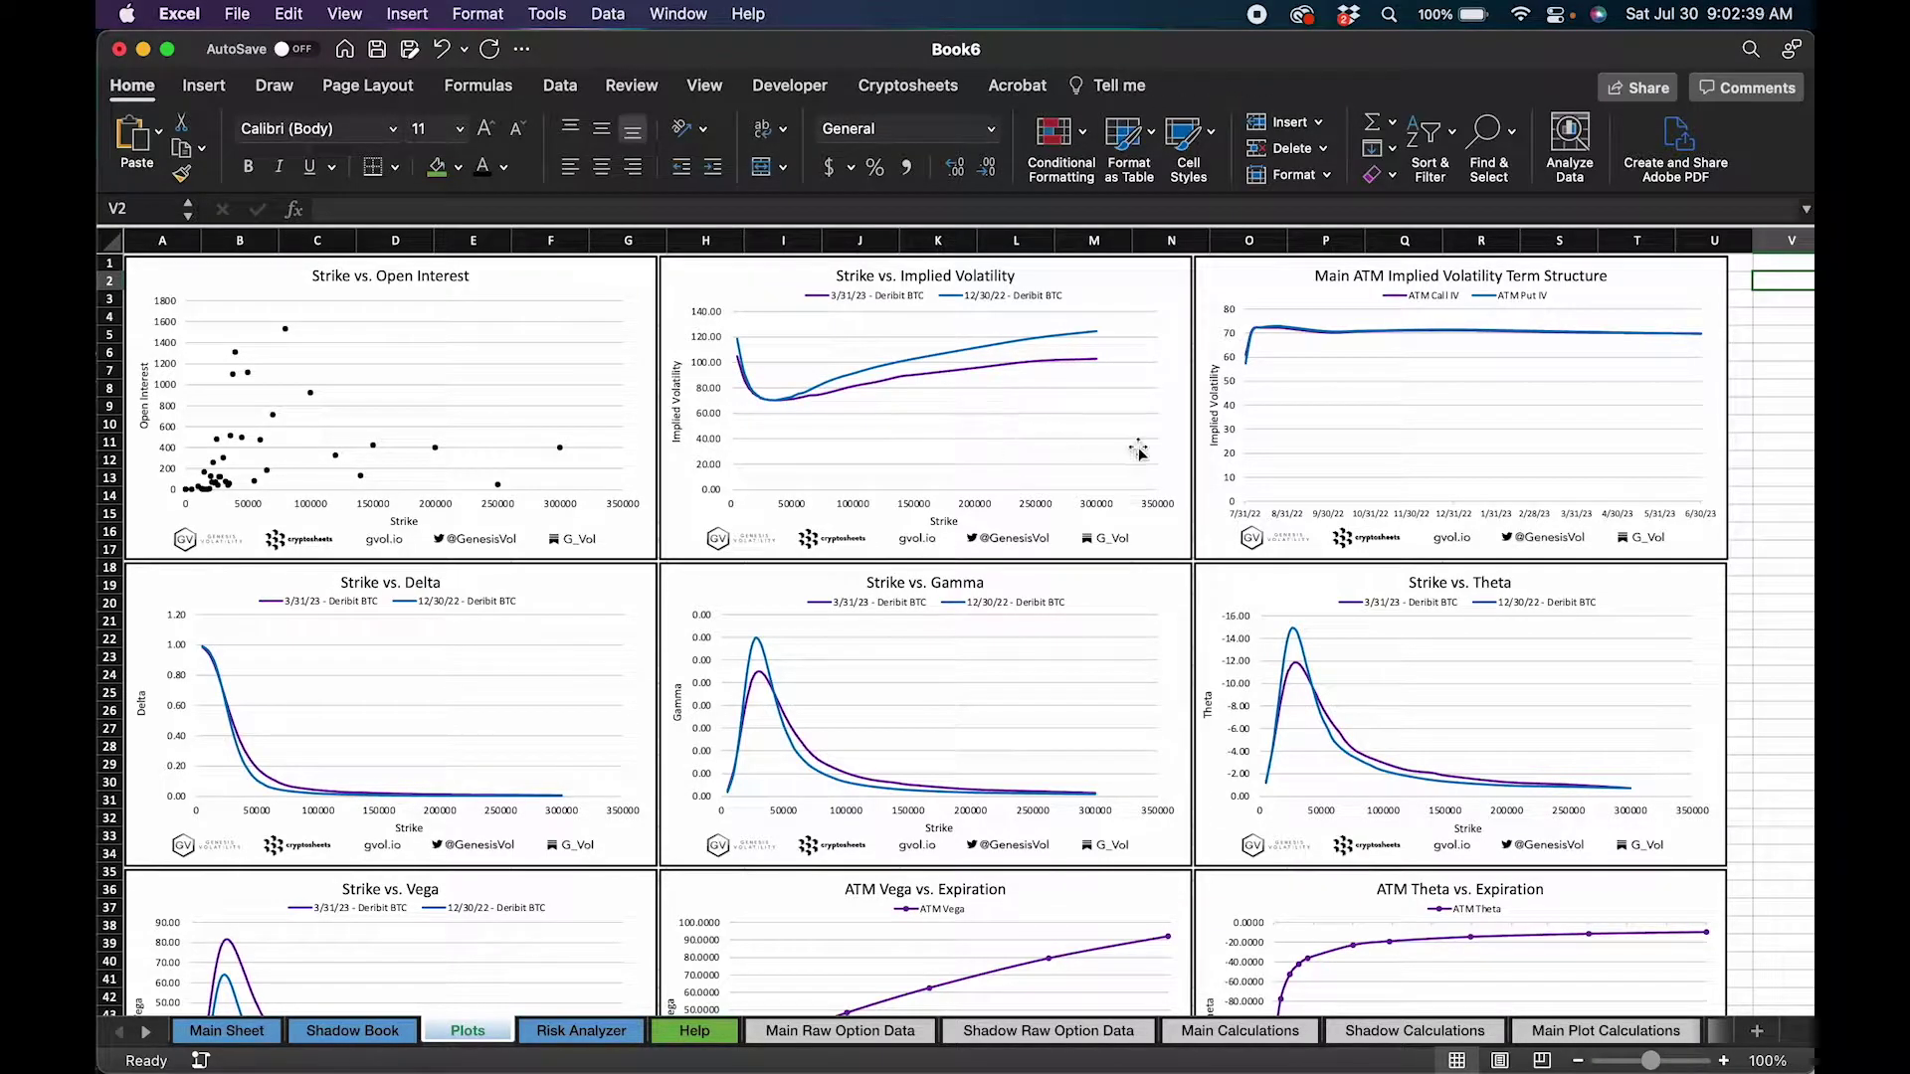
click(1167, 528)
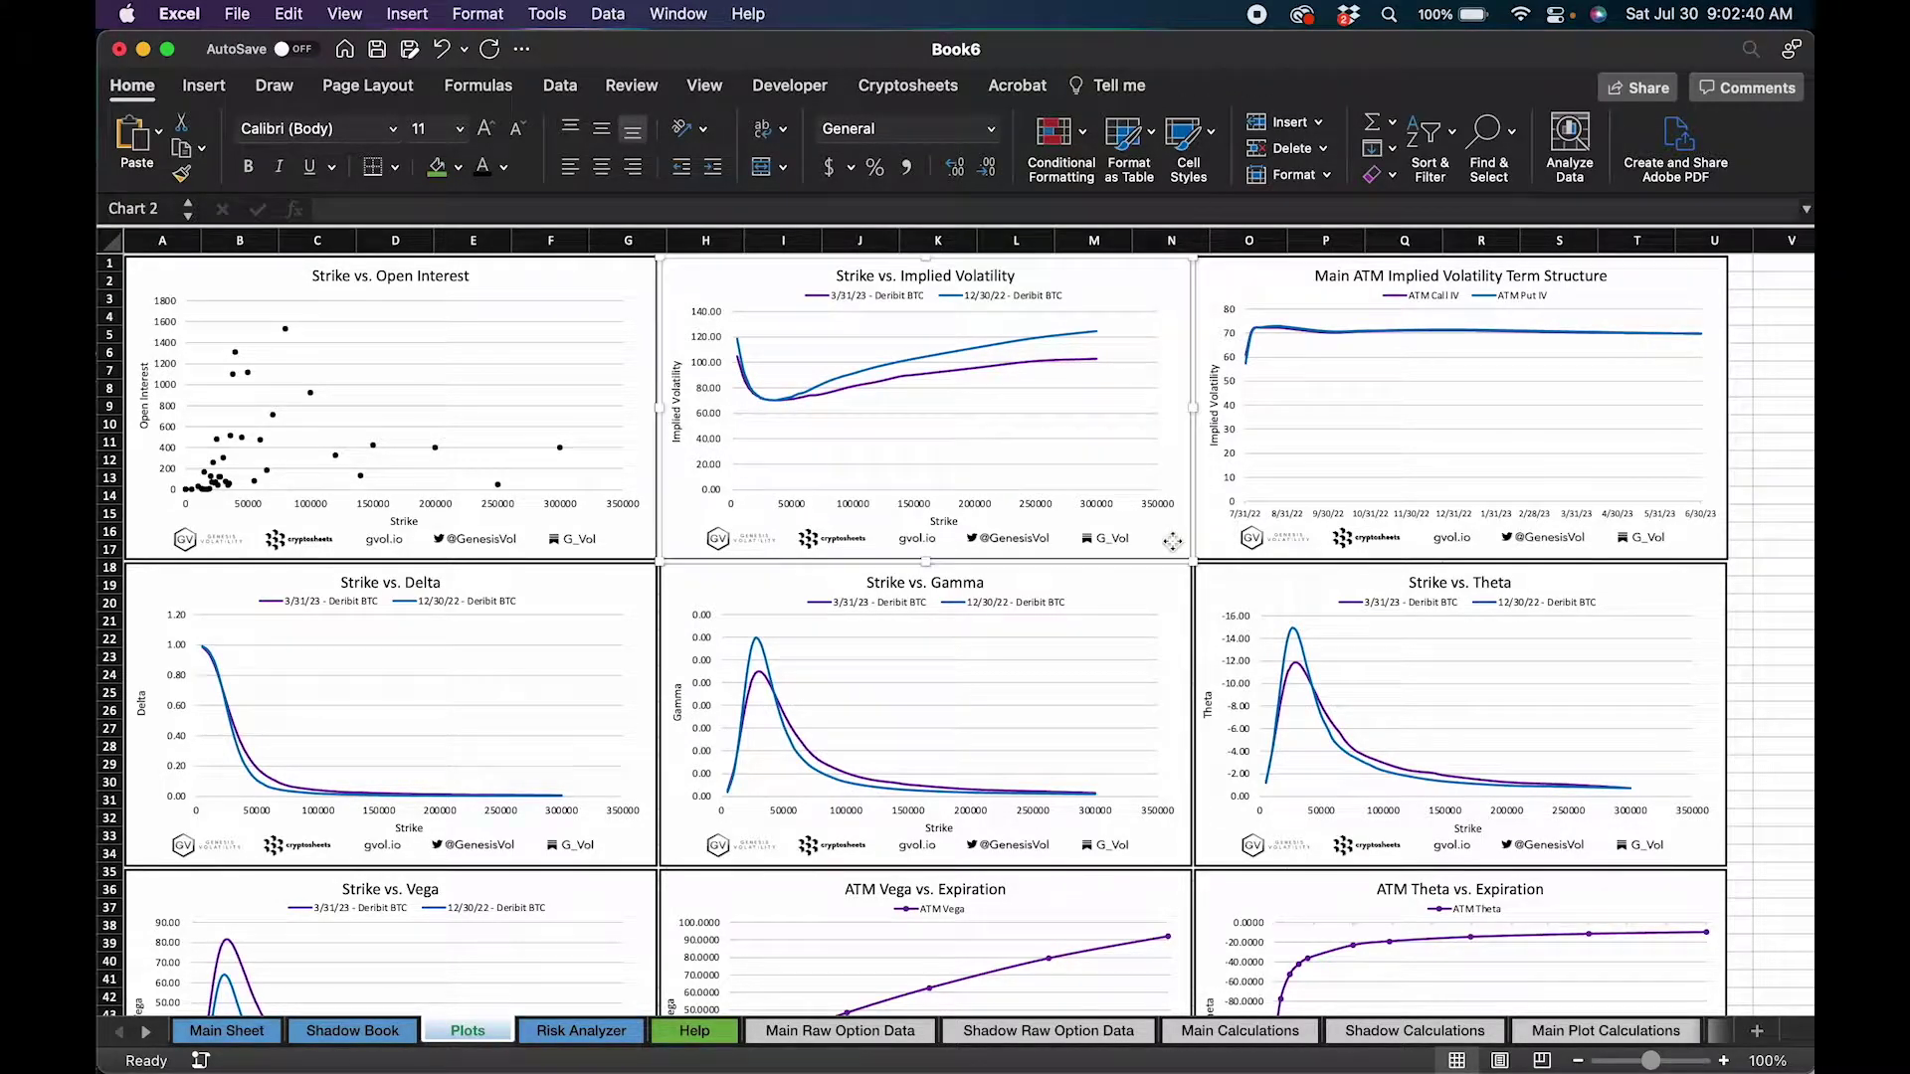
click(1774, 289)
Step: Review the remaining strike and ATM charts on the Plots sheet, down to the % OTM implied volatility, delta, theta and gamma charts
scroll(1243, 756, down, 5)
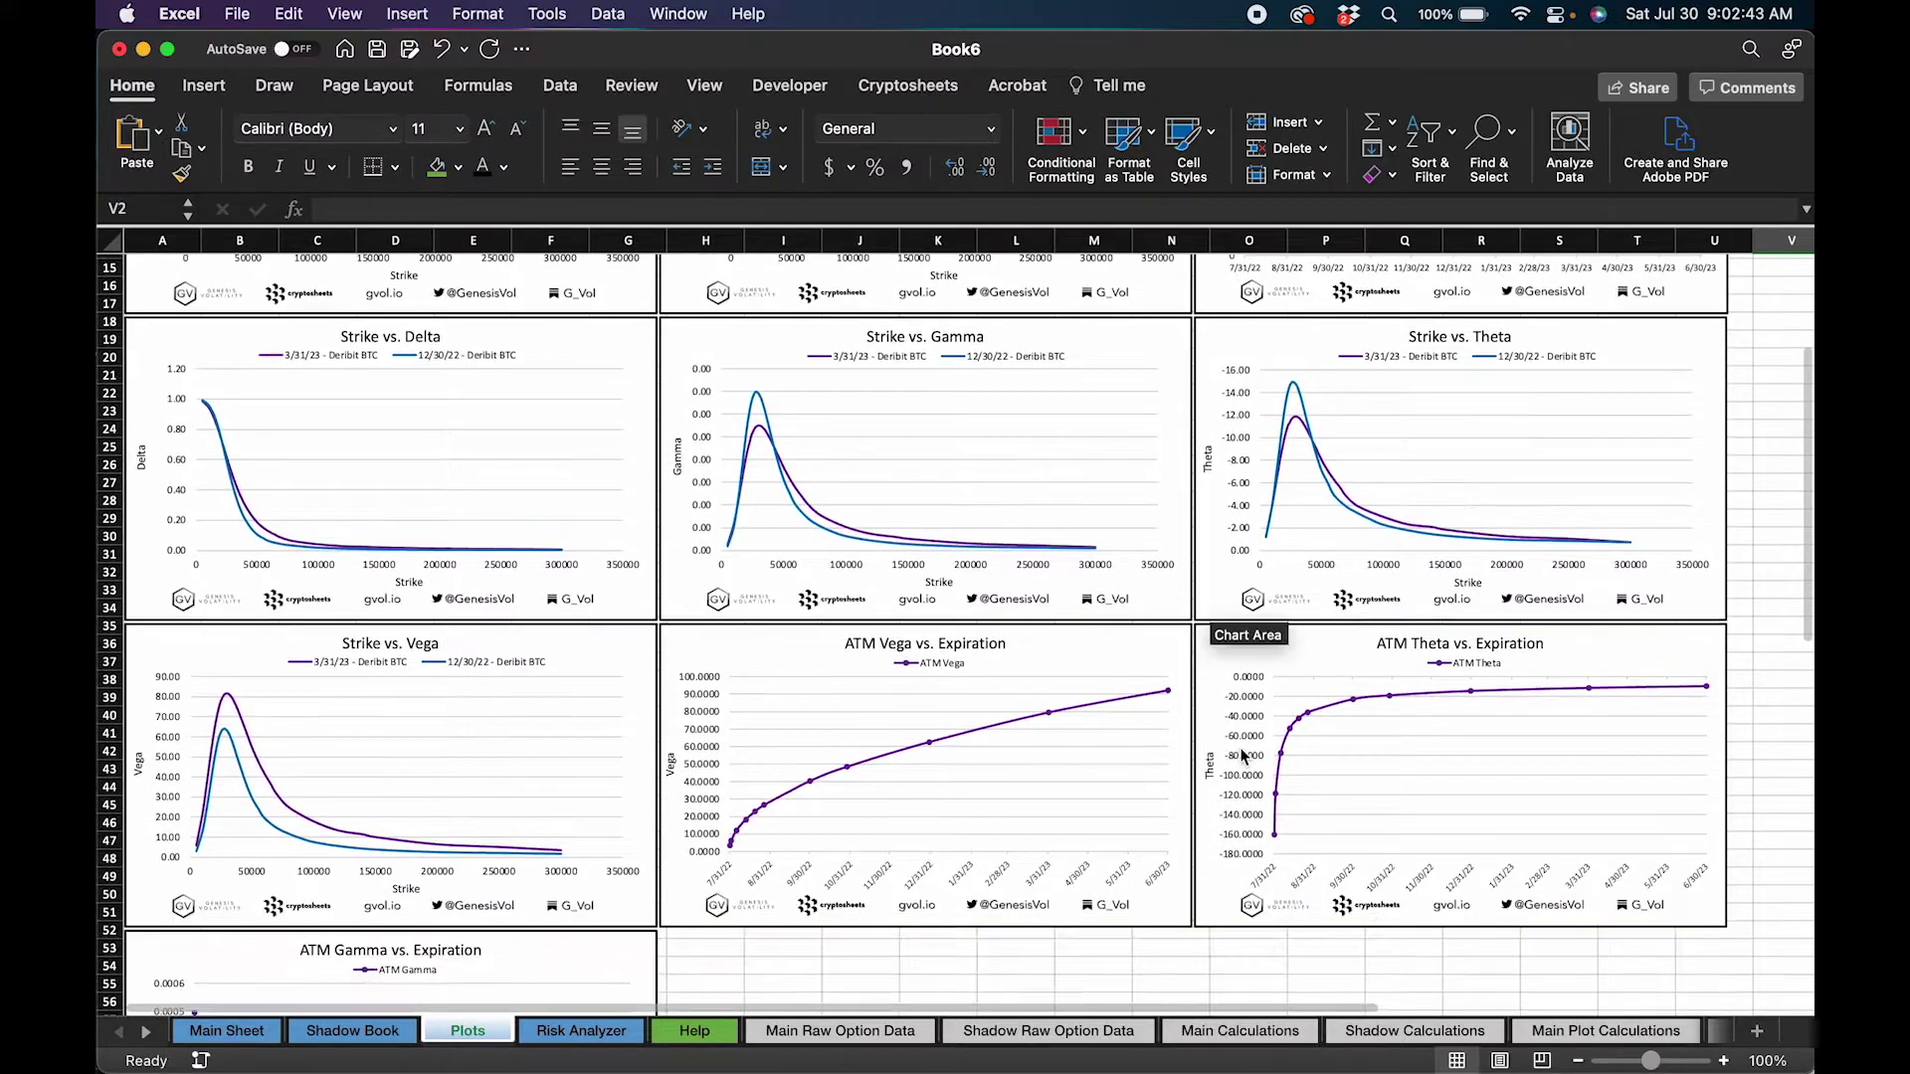
scroll(1242, 756, down, 1)
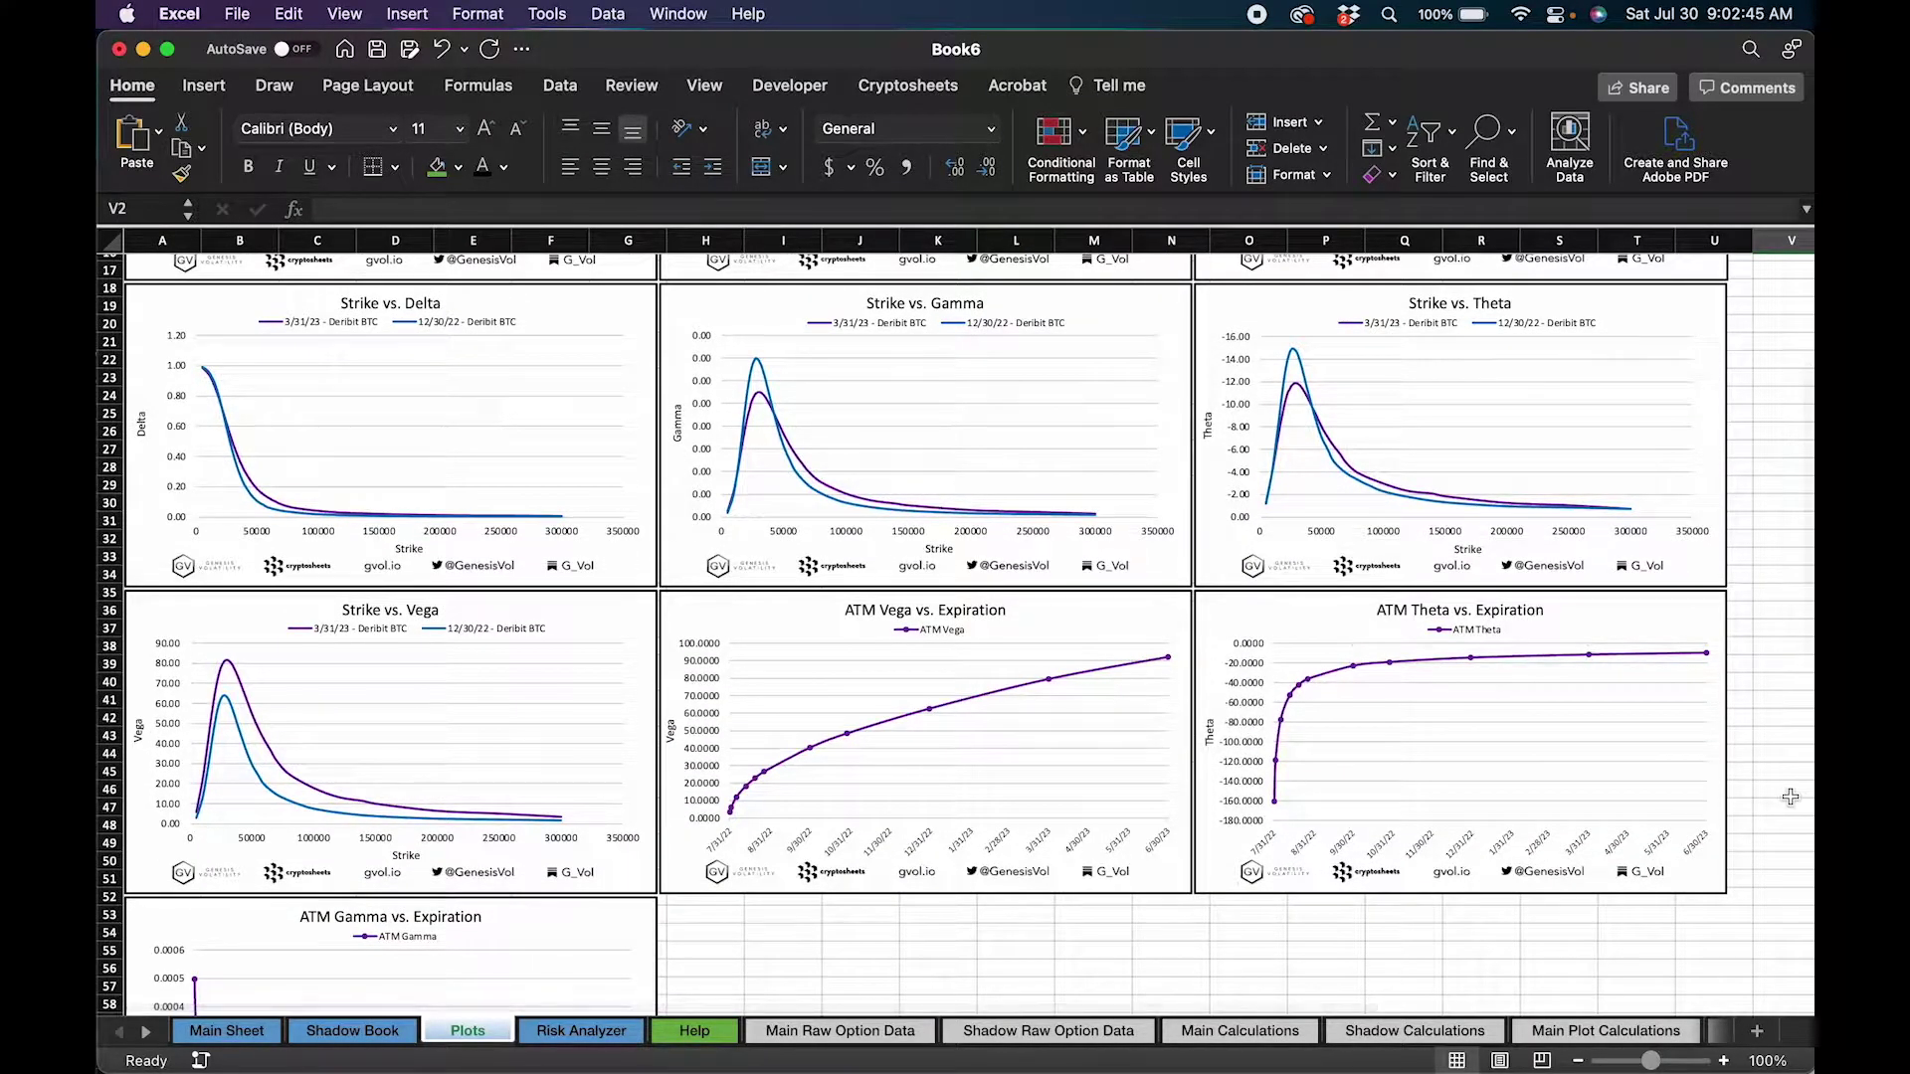
scroll(1596, 806, down, 3)
scroll(1132, 908, down, 2)
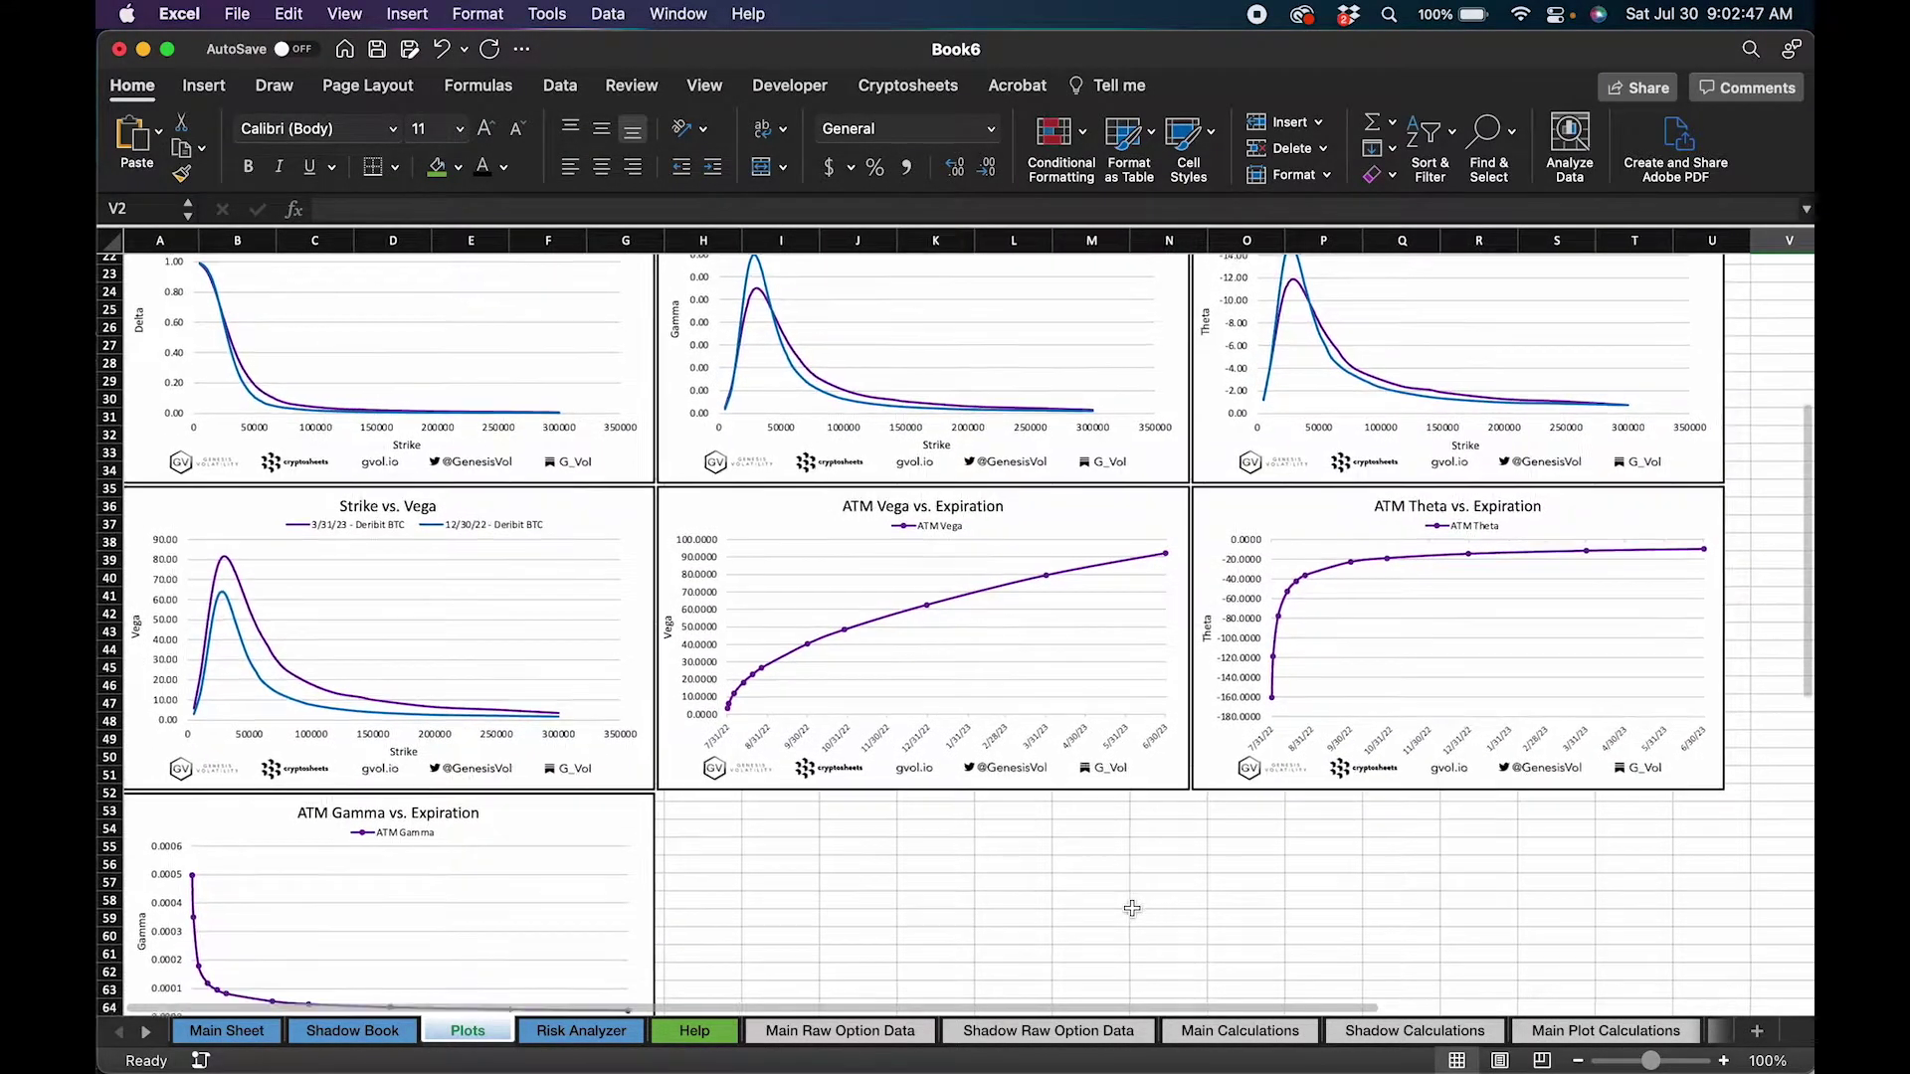
scroll(590, 946, down, 5)
scroll(789, 601, up, 15)
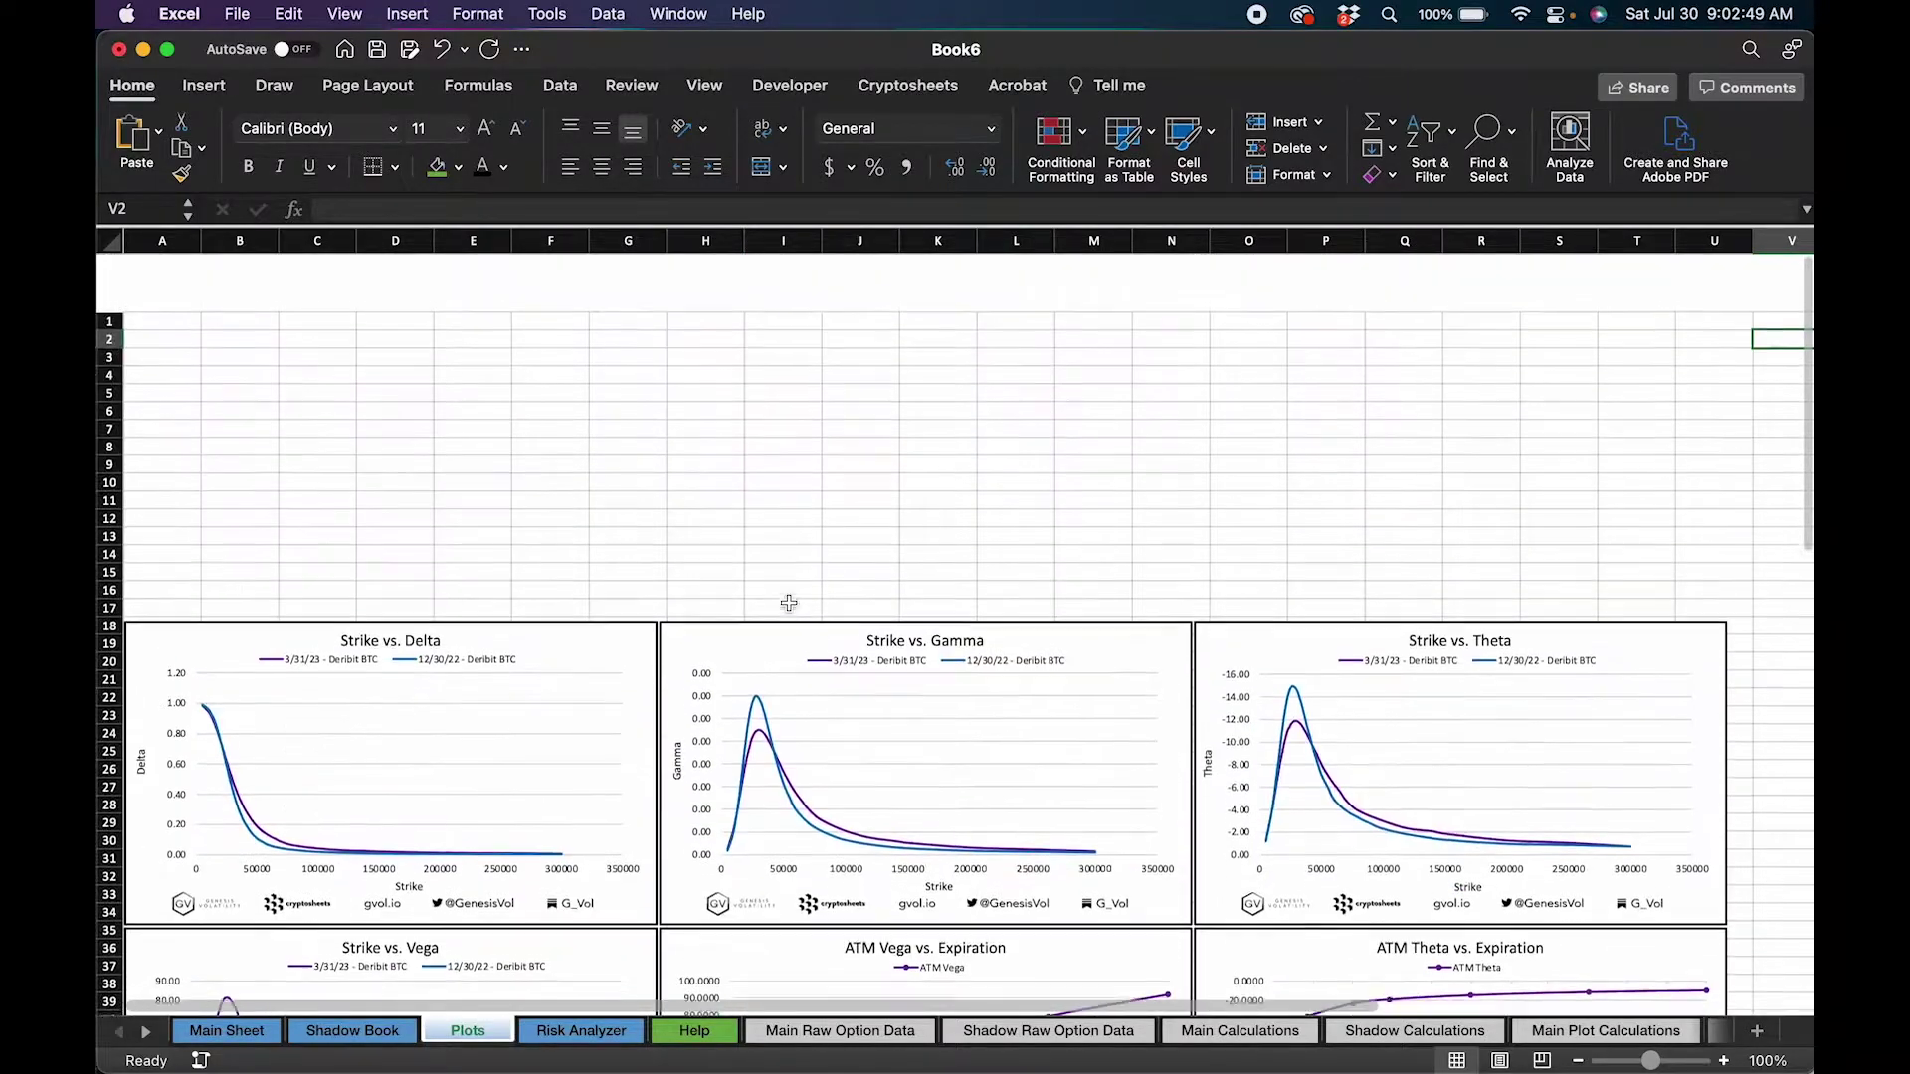
scroll(878, 573, down, 20)
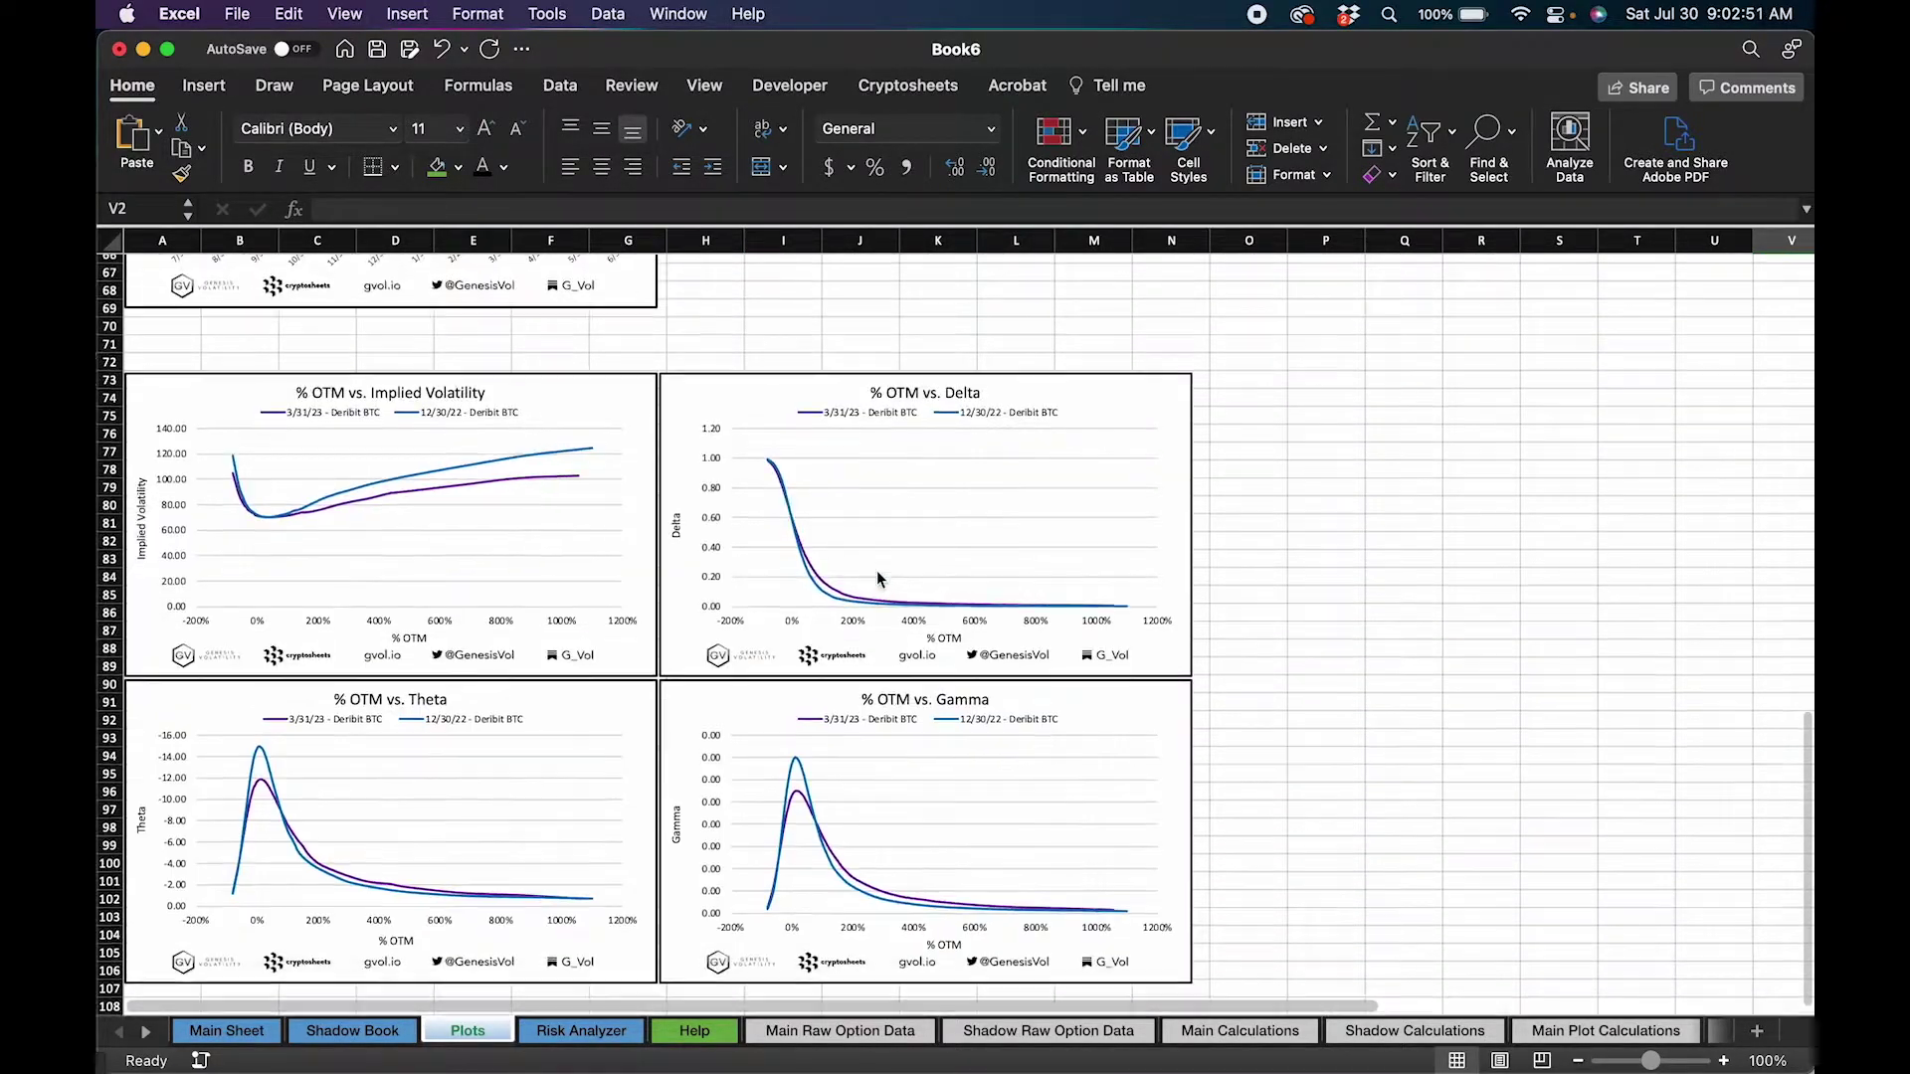
scroll(878, 577, down, 1)
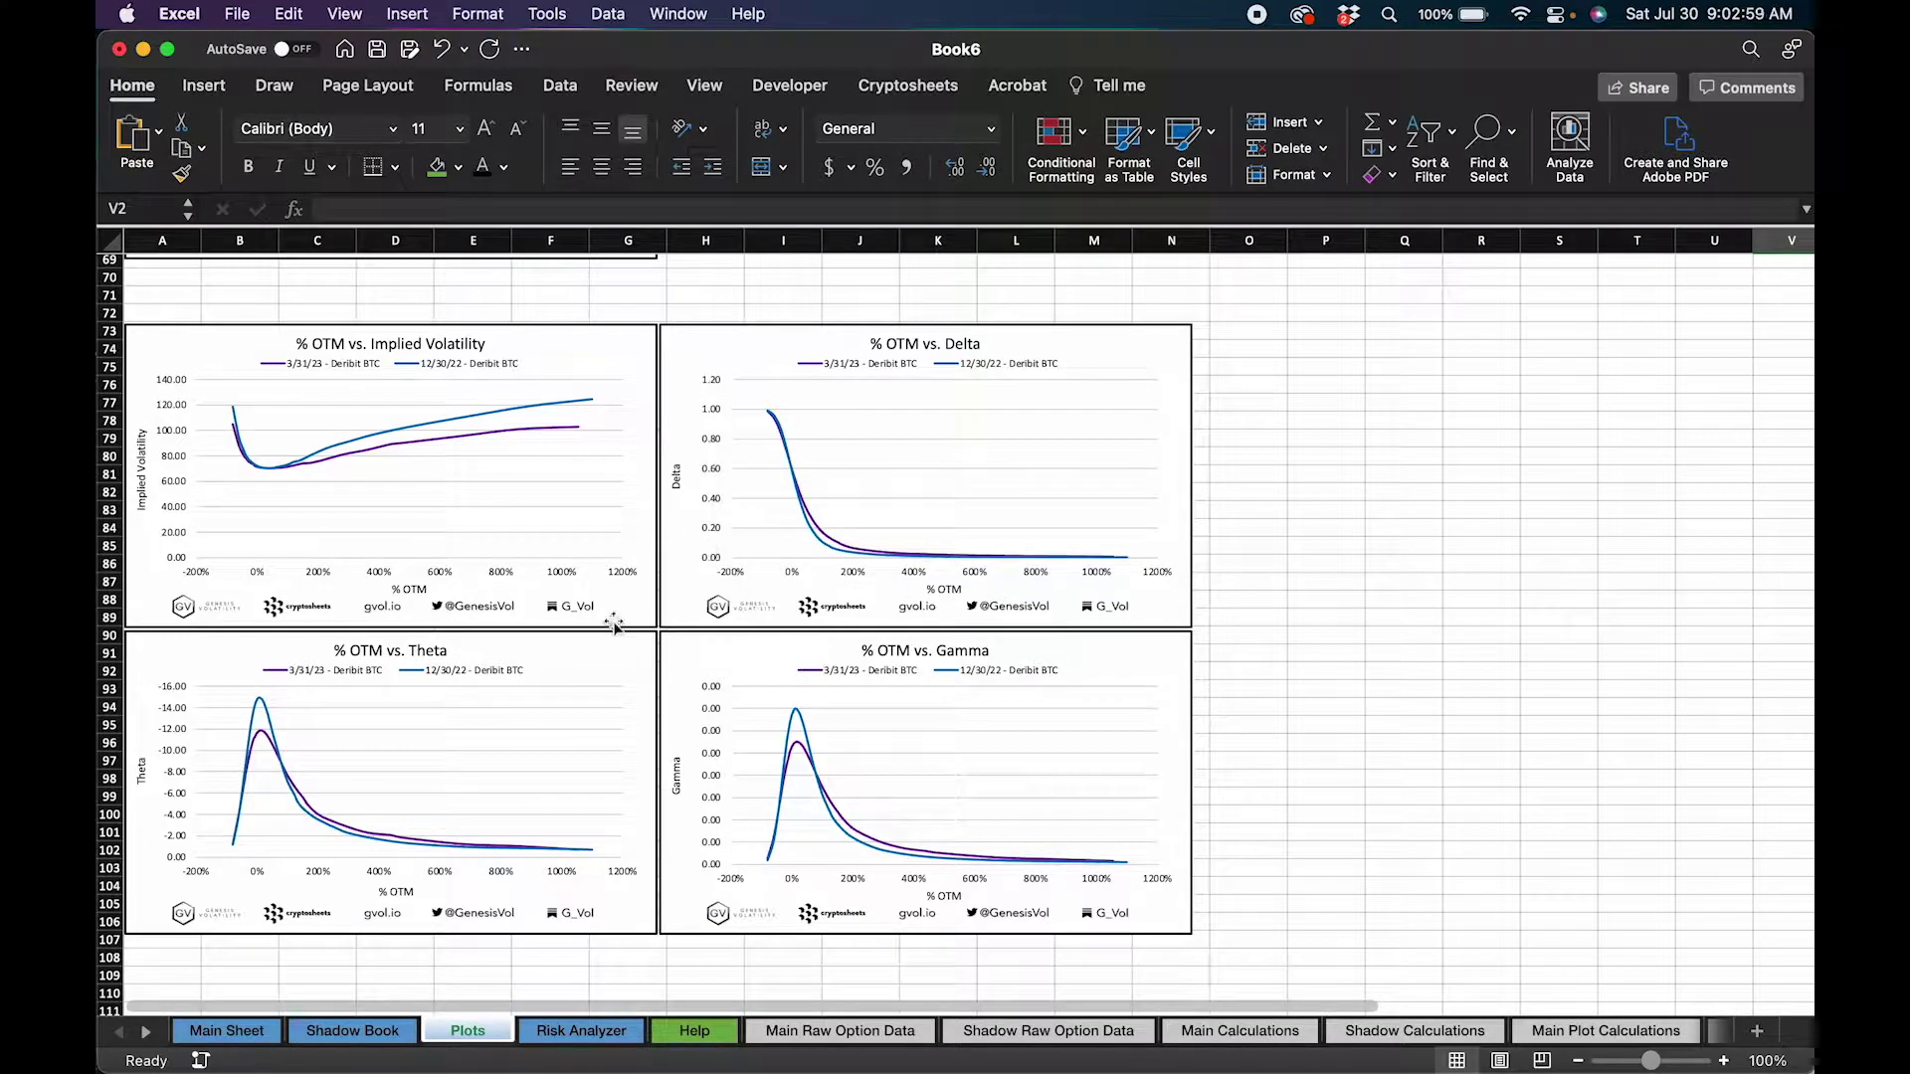
Step: Set the Shadow Currency on the Main Sheet to ETH
click(228, 1032)
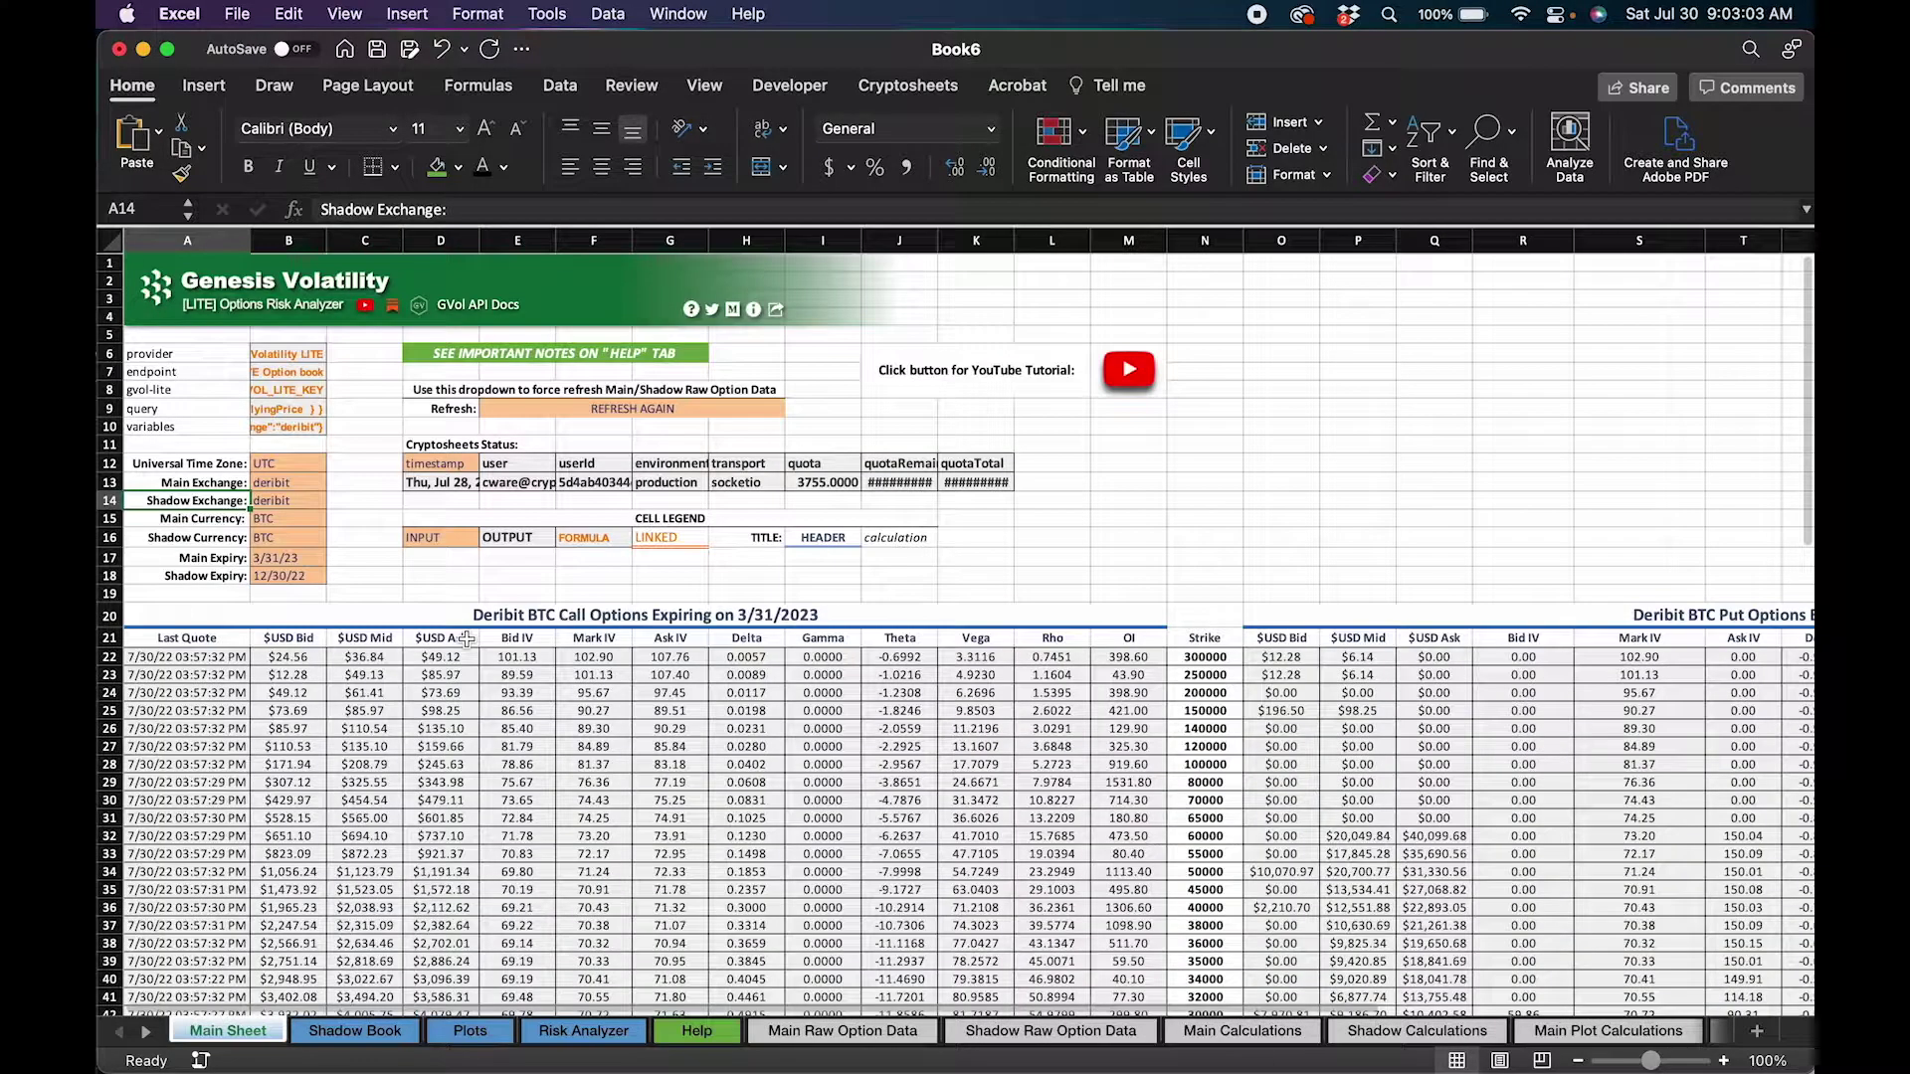
click(177, 519)
click(285, 519)
click(294, 538)
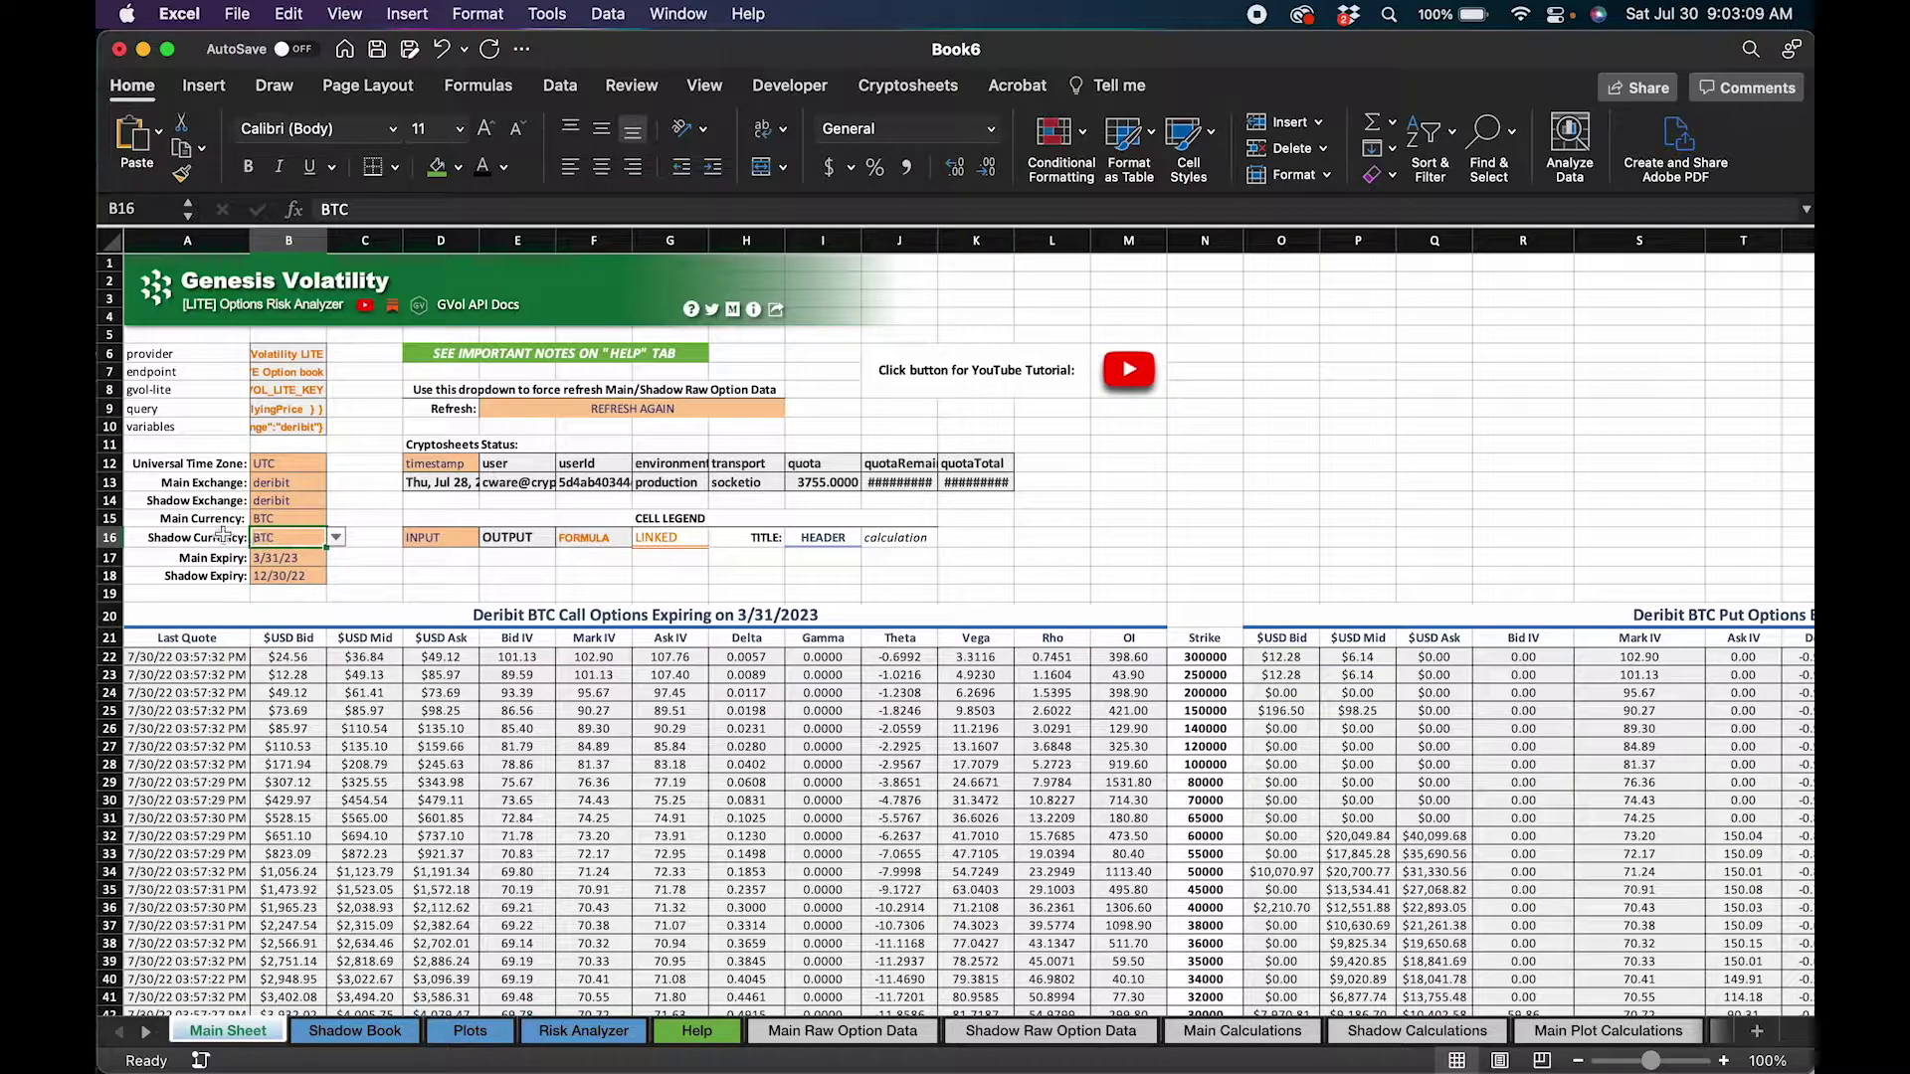
click(337, 537)
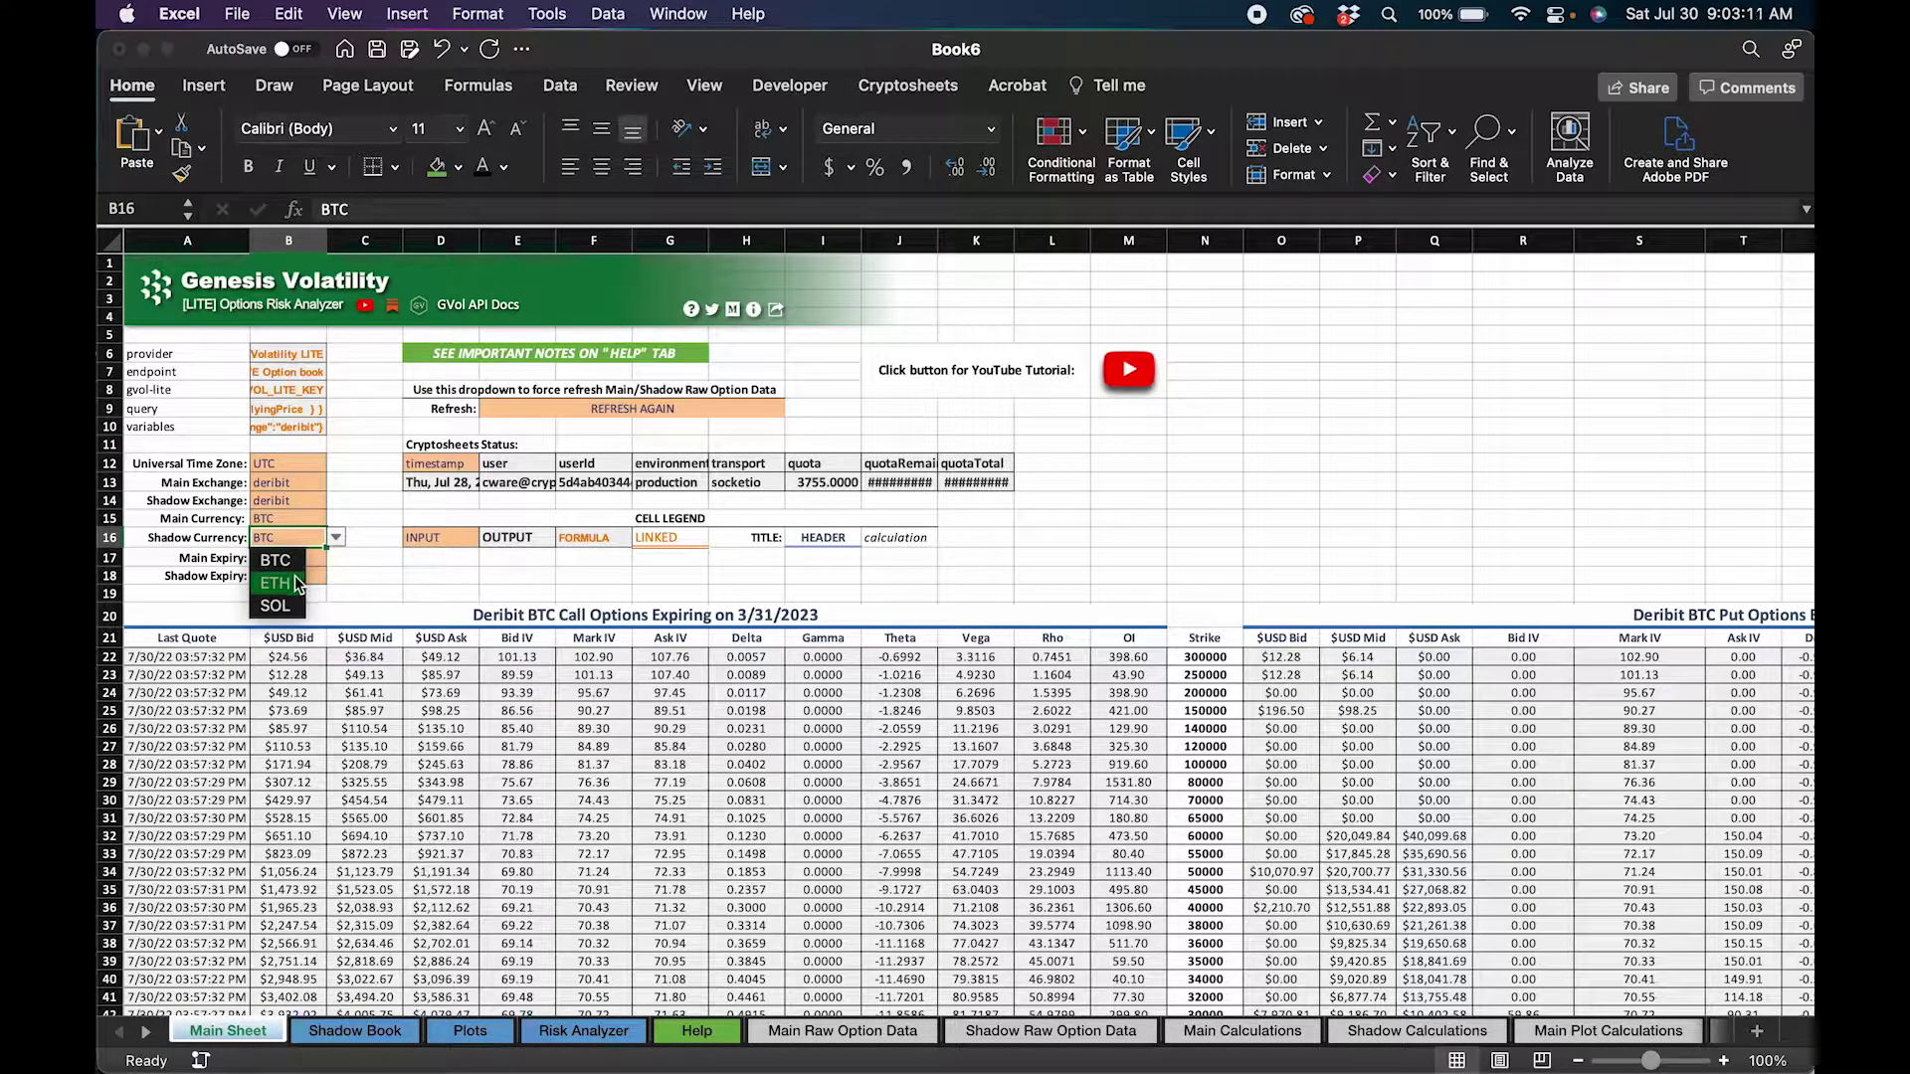
click(279, 584)
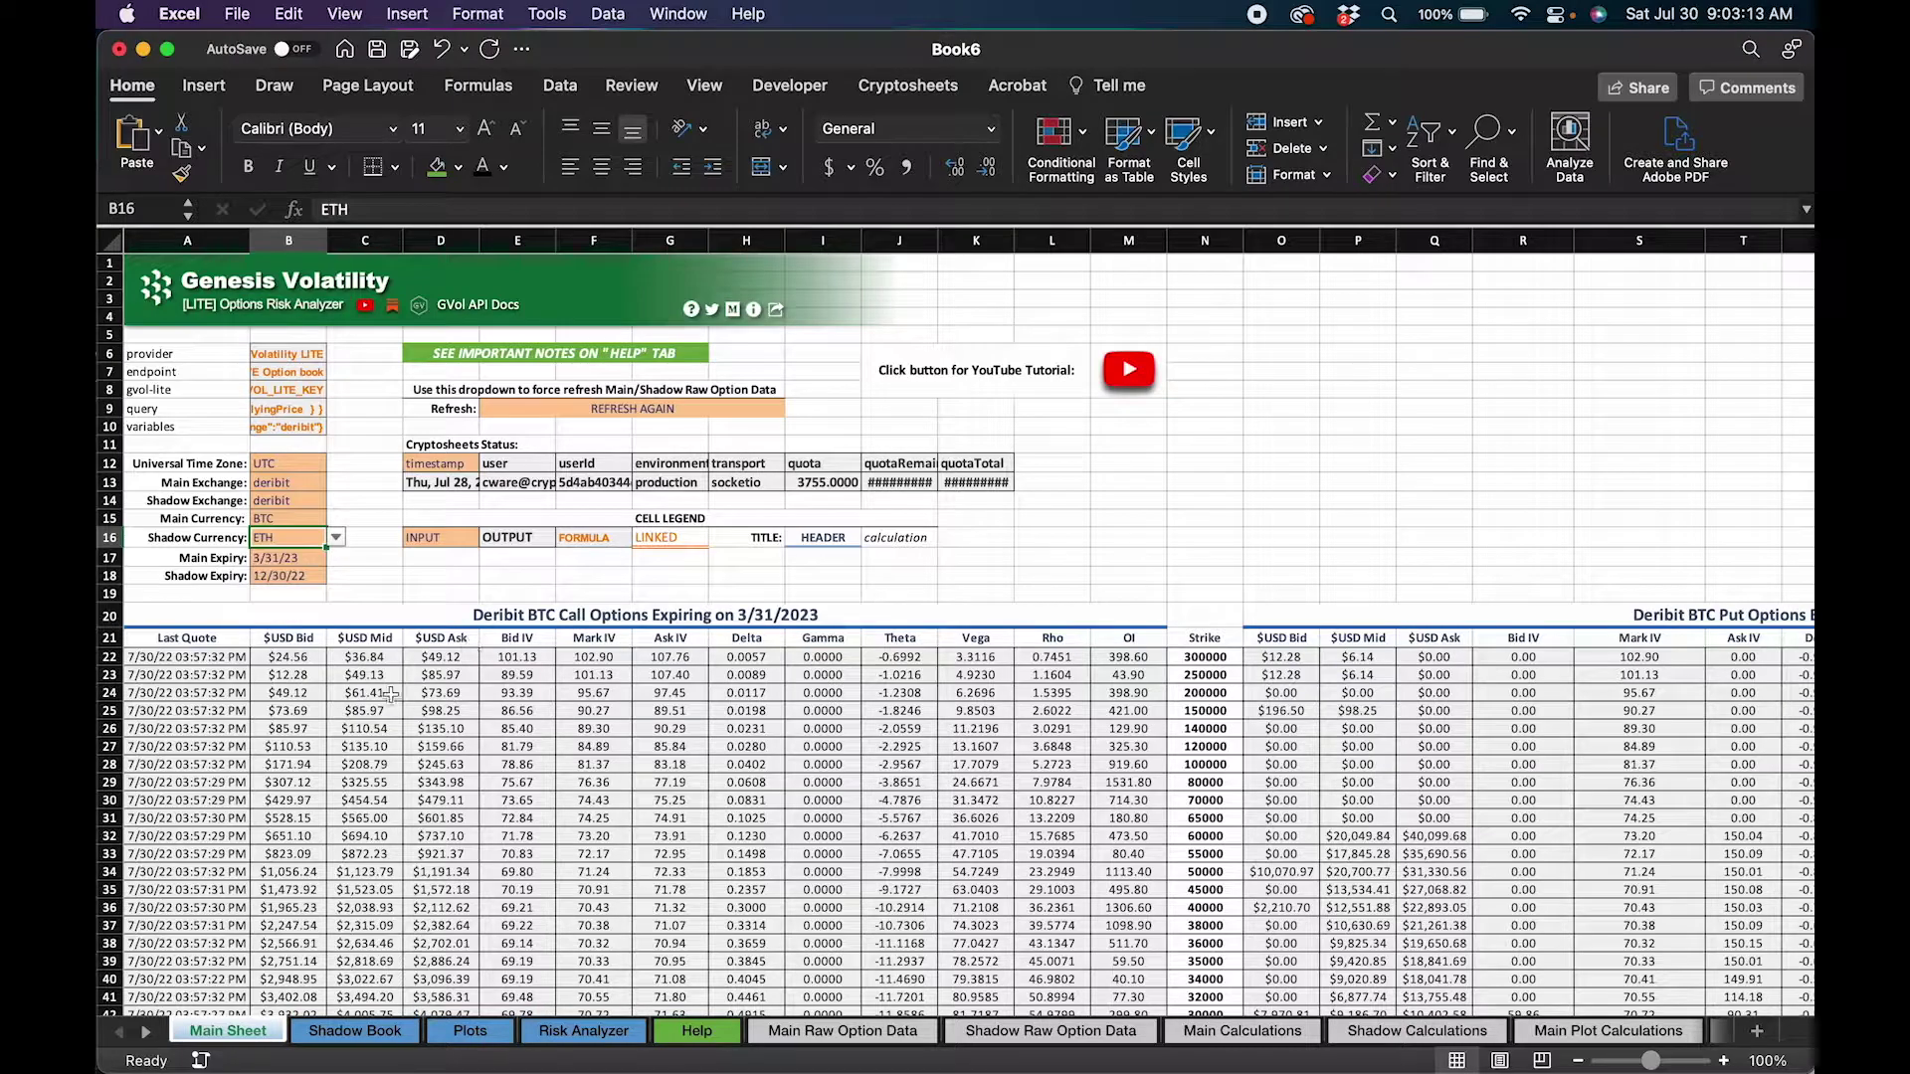
Step: Set the Shadow Expiry on the Main Sheet to 3/31/23
scroll(389, 641, down, 3)
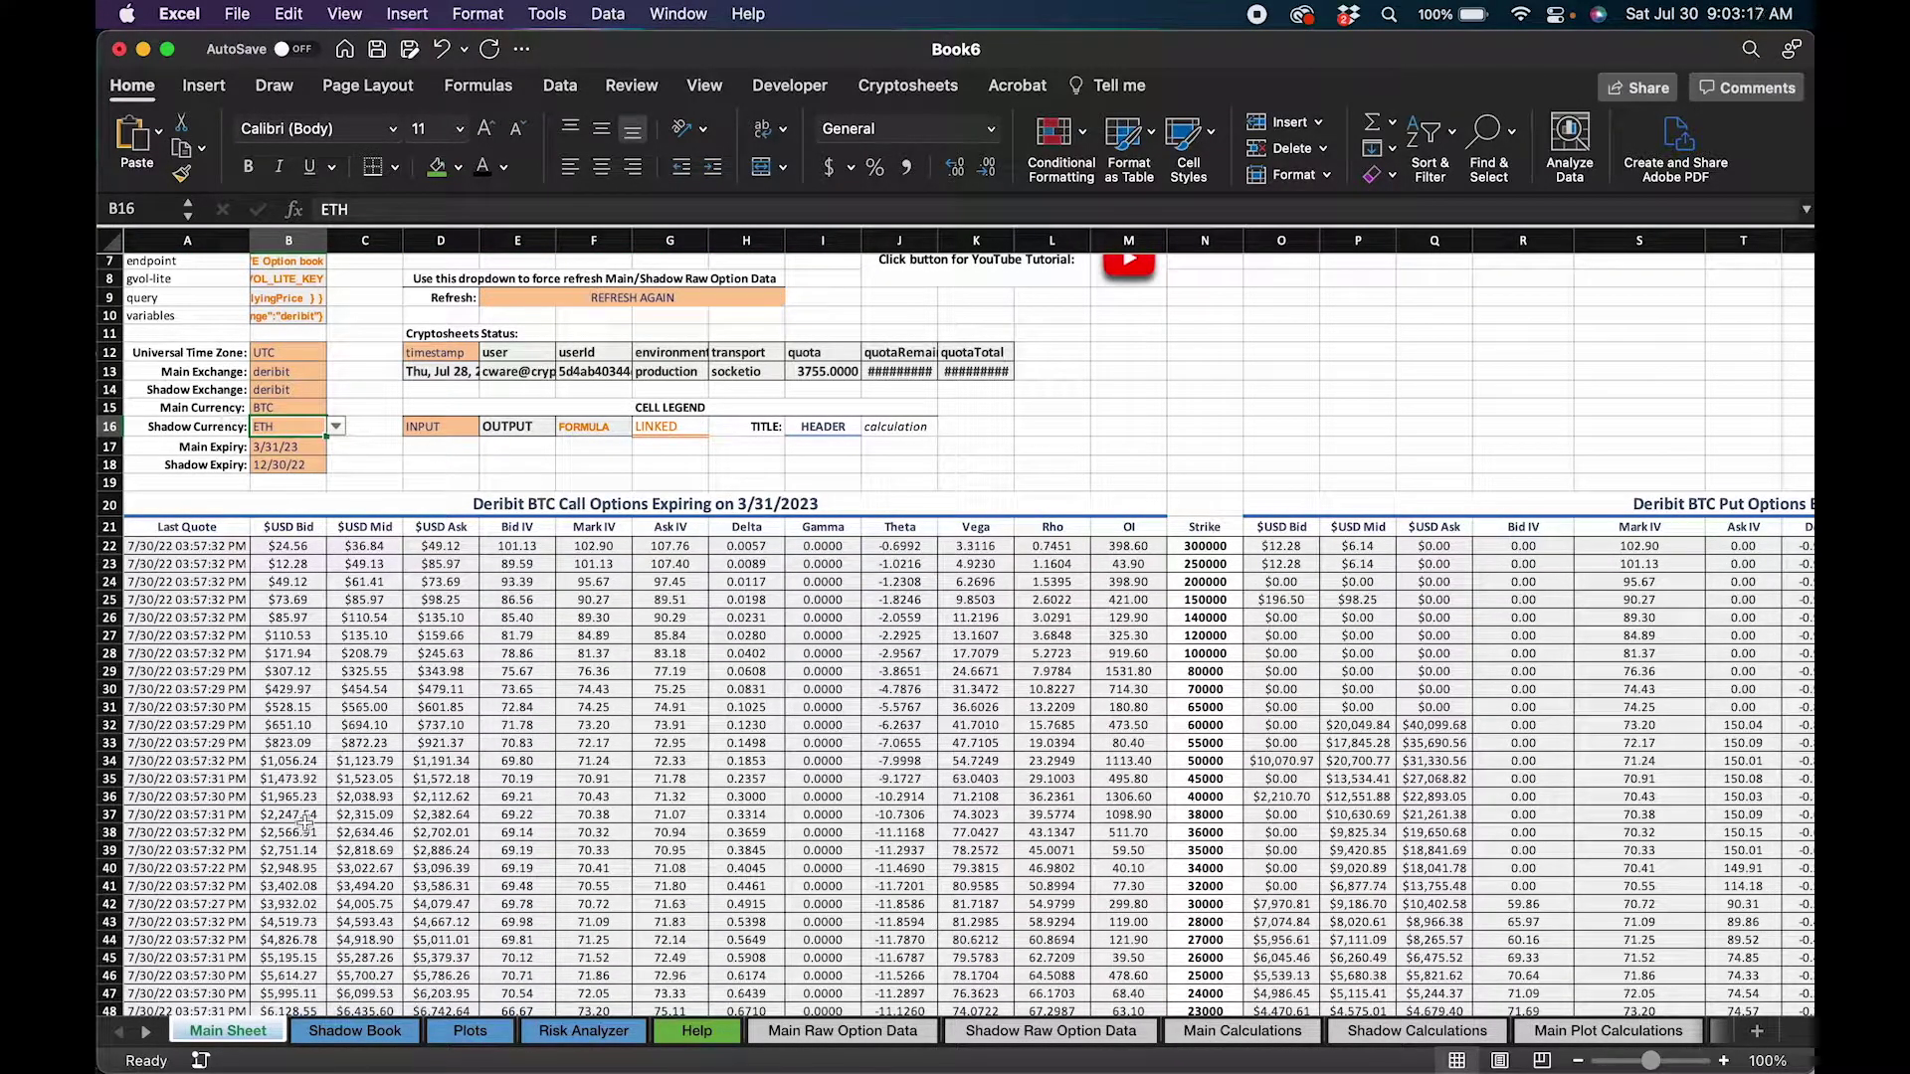
click(209, 466)
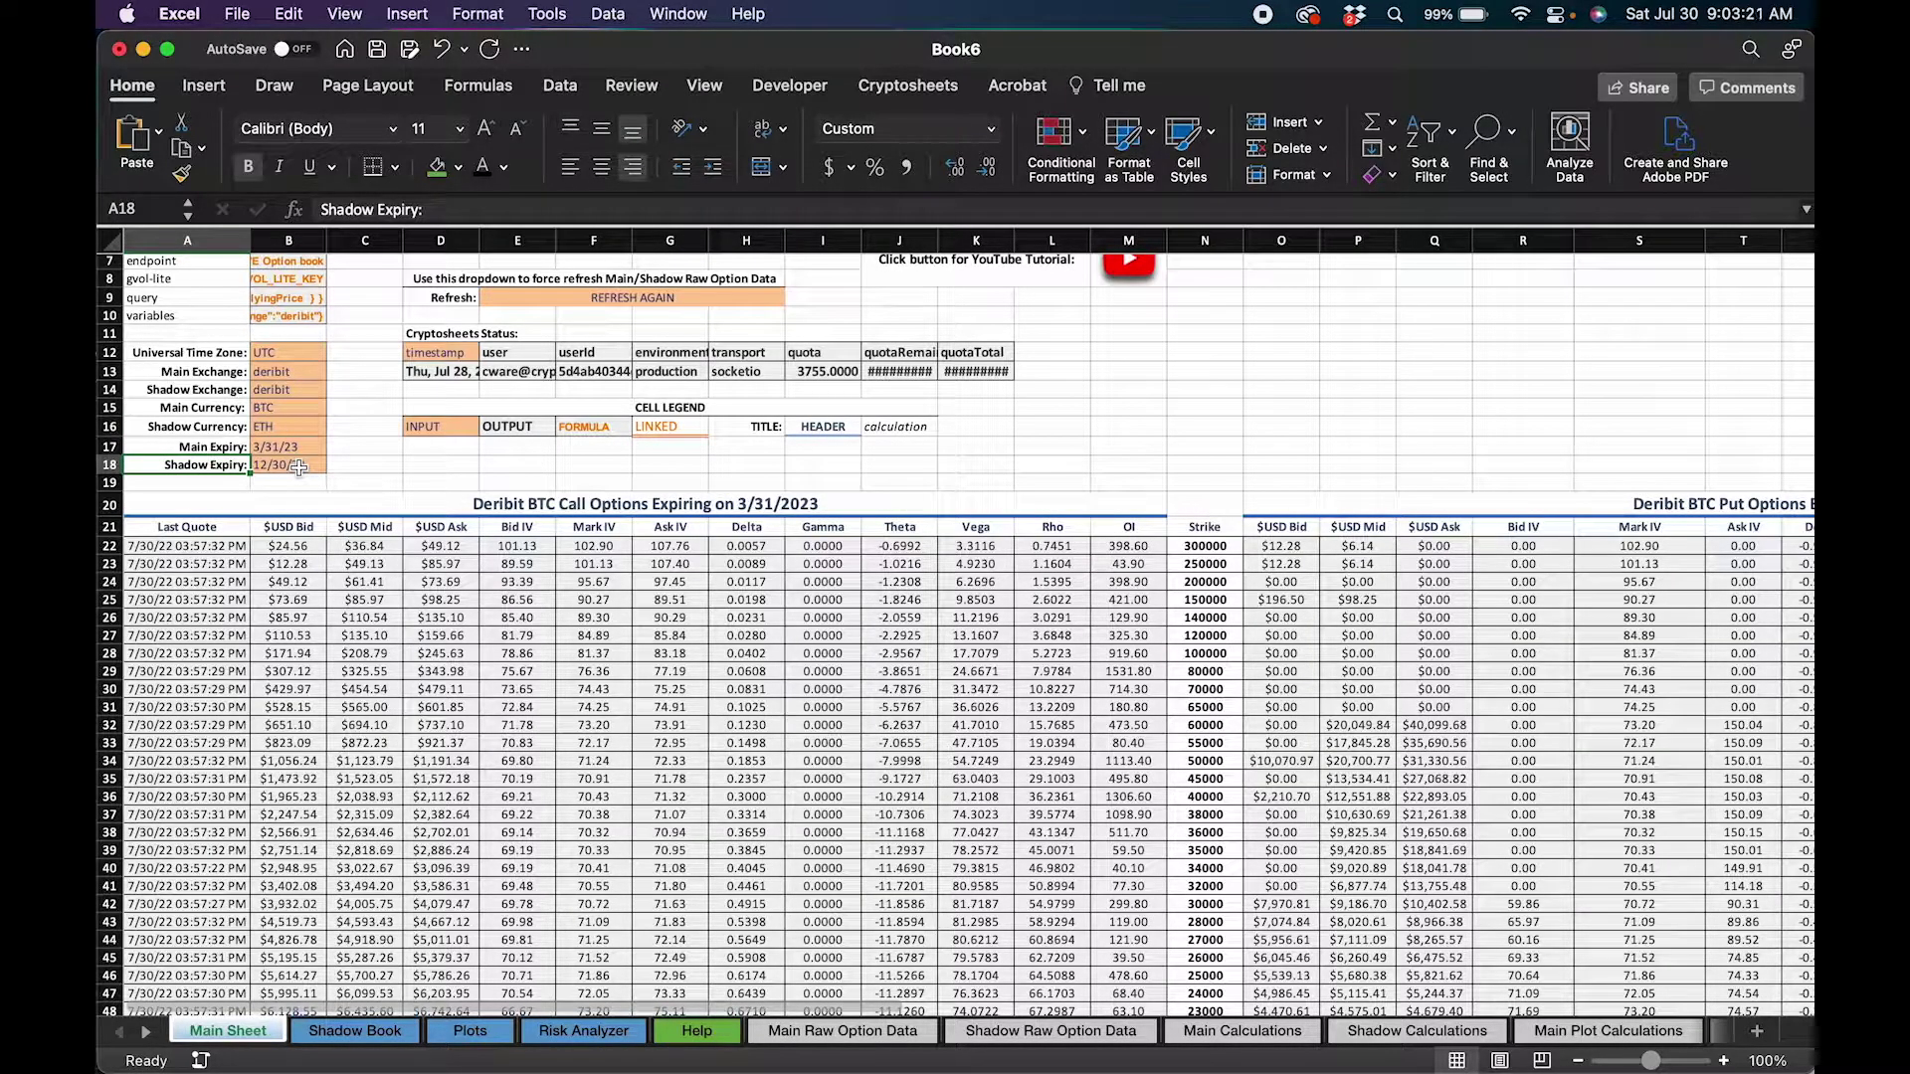
click(296, 465)
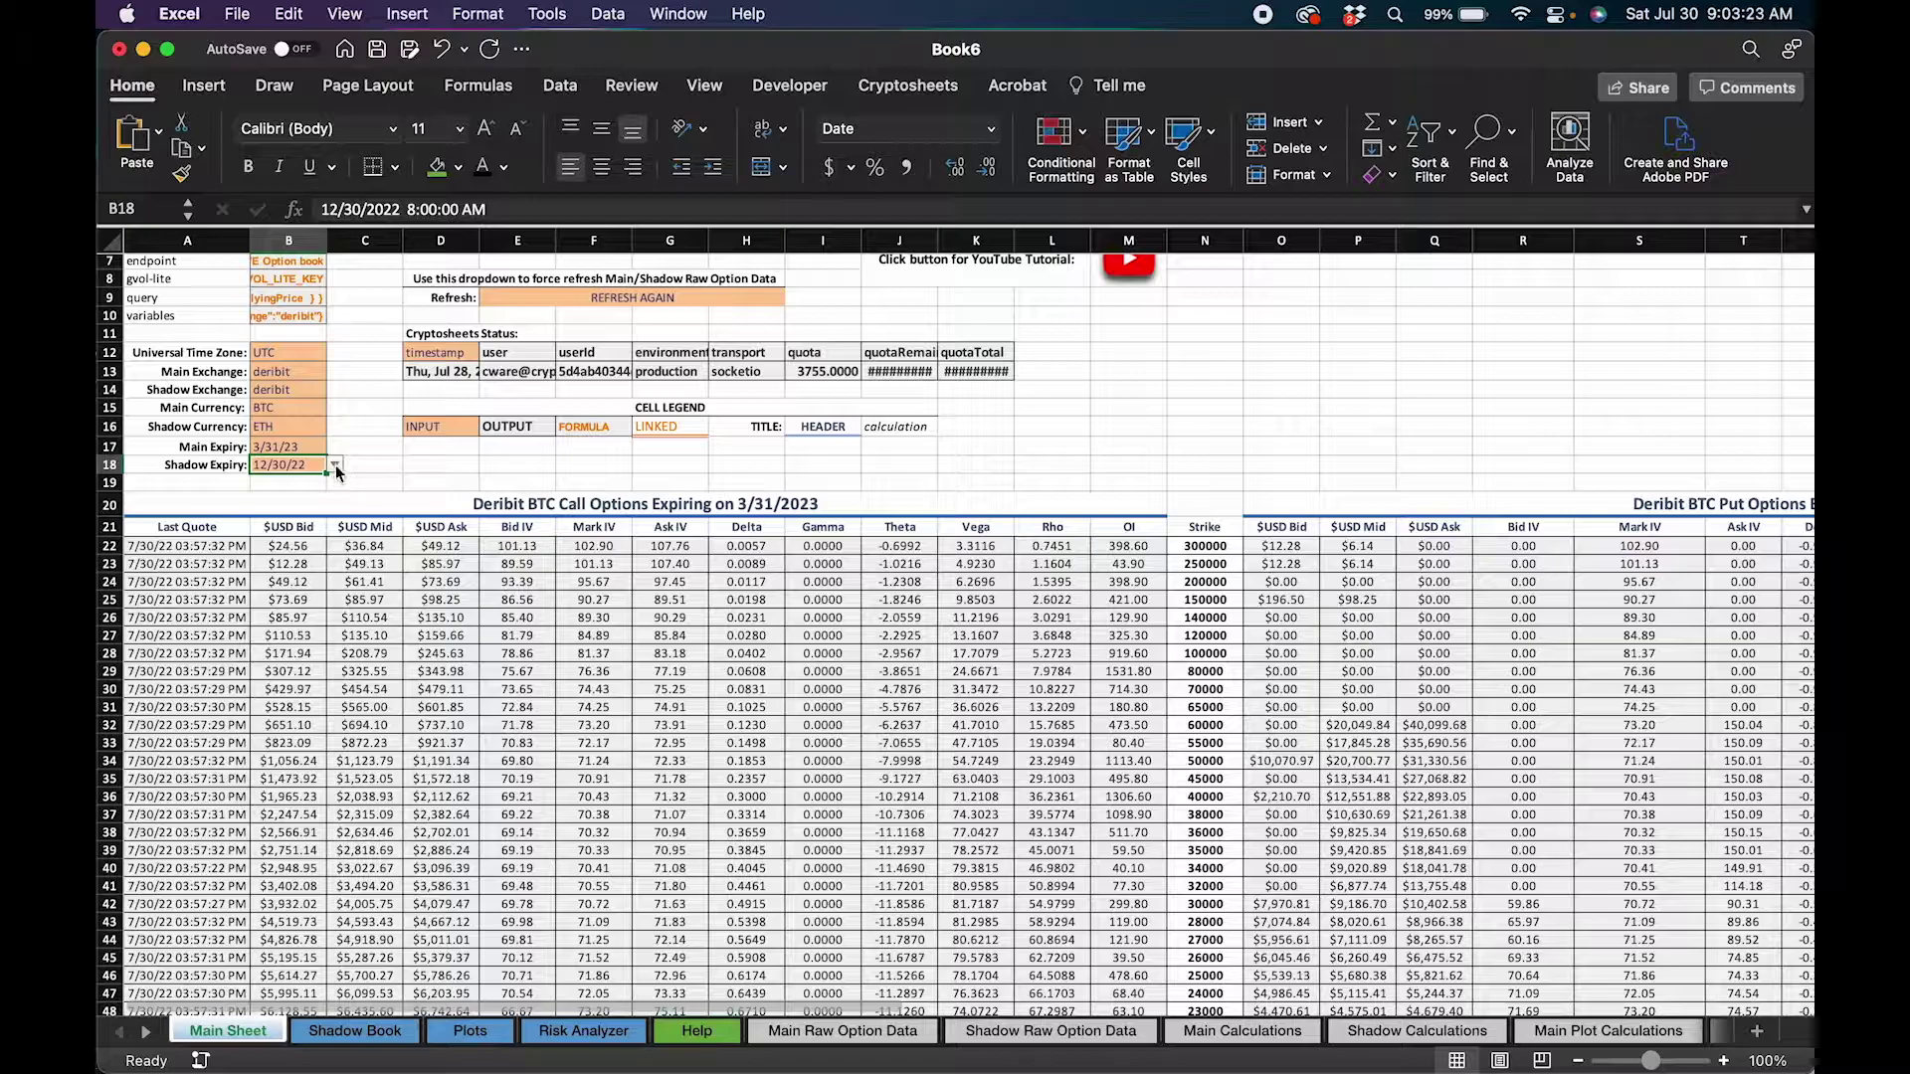
click(334, 465)
scroll(285, 617, up, 10)
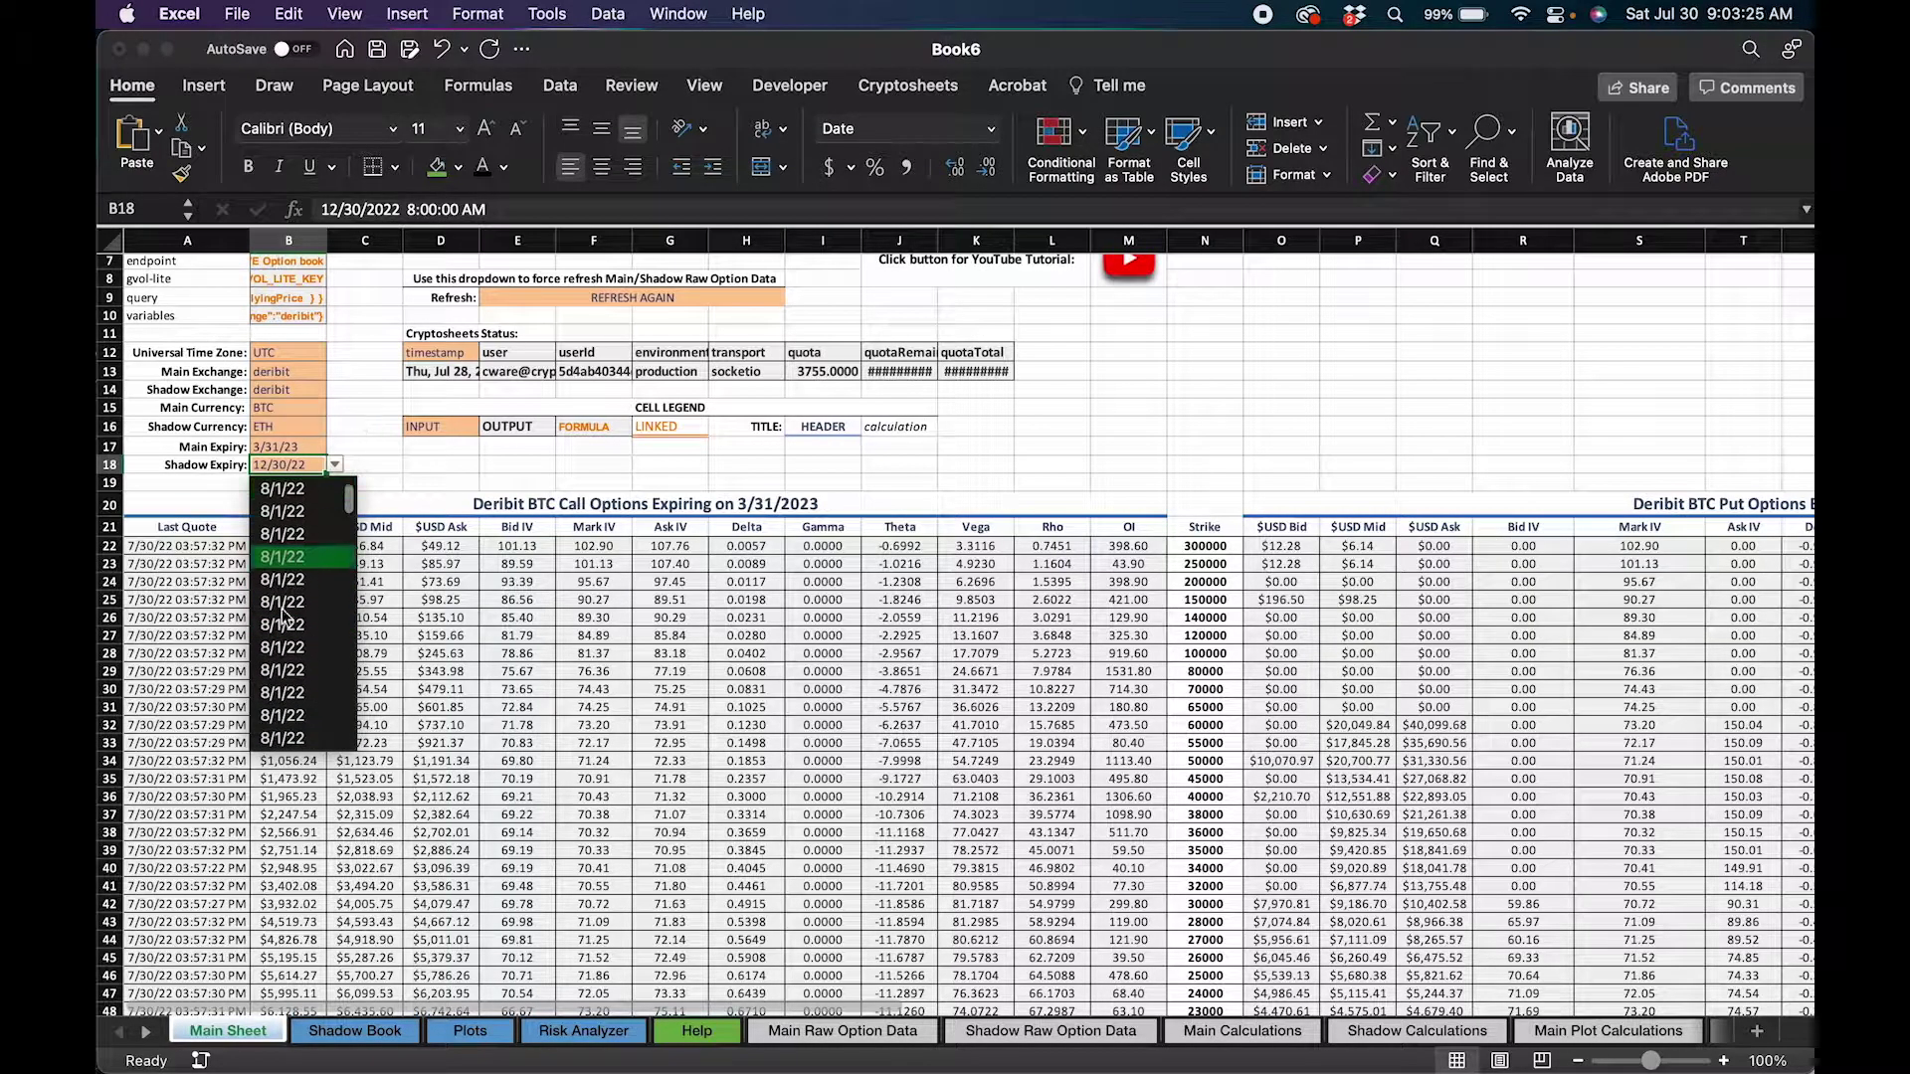
scroll(284, 615, down, 15)
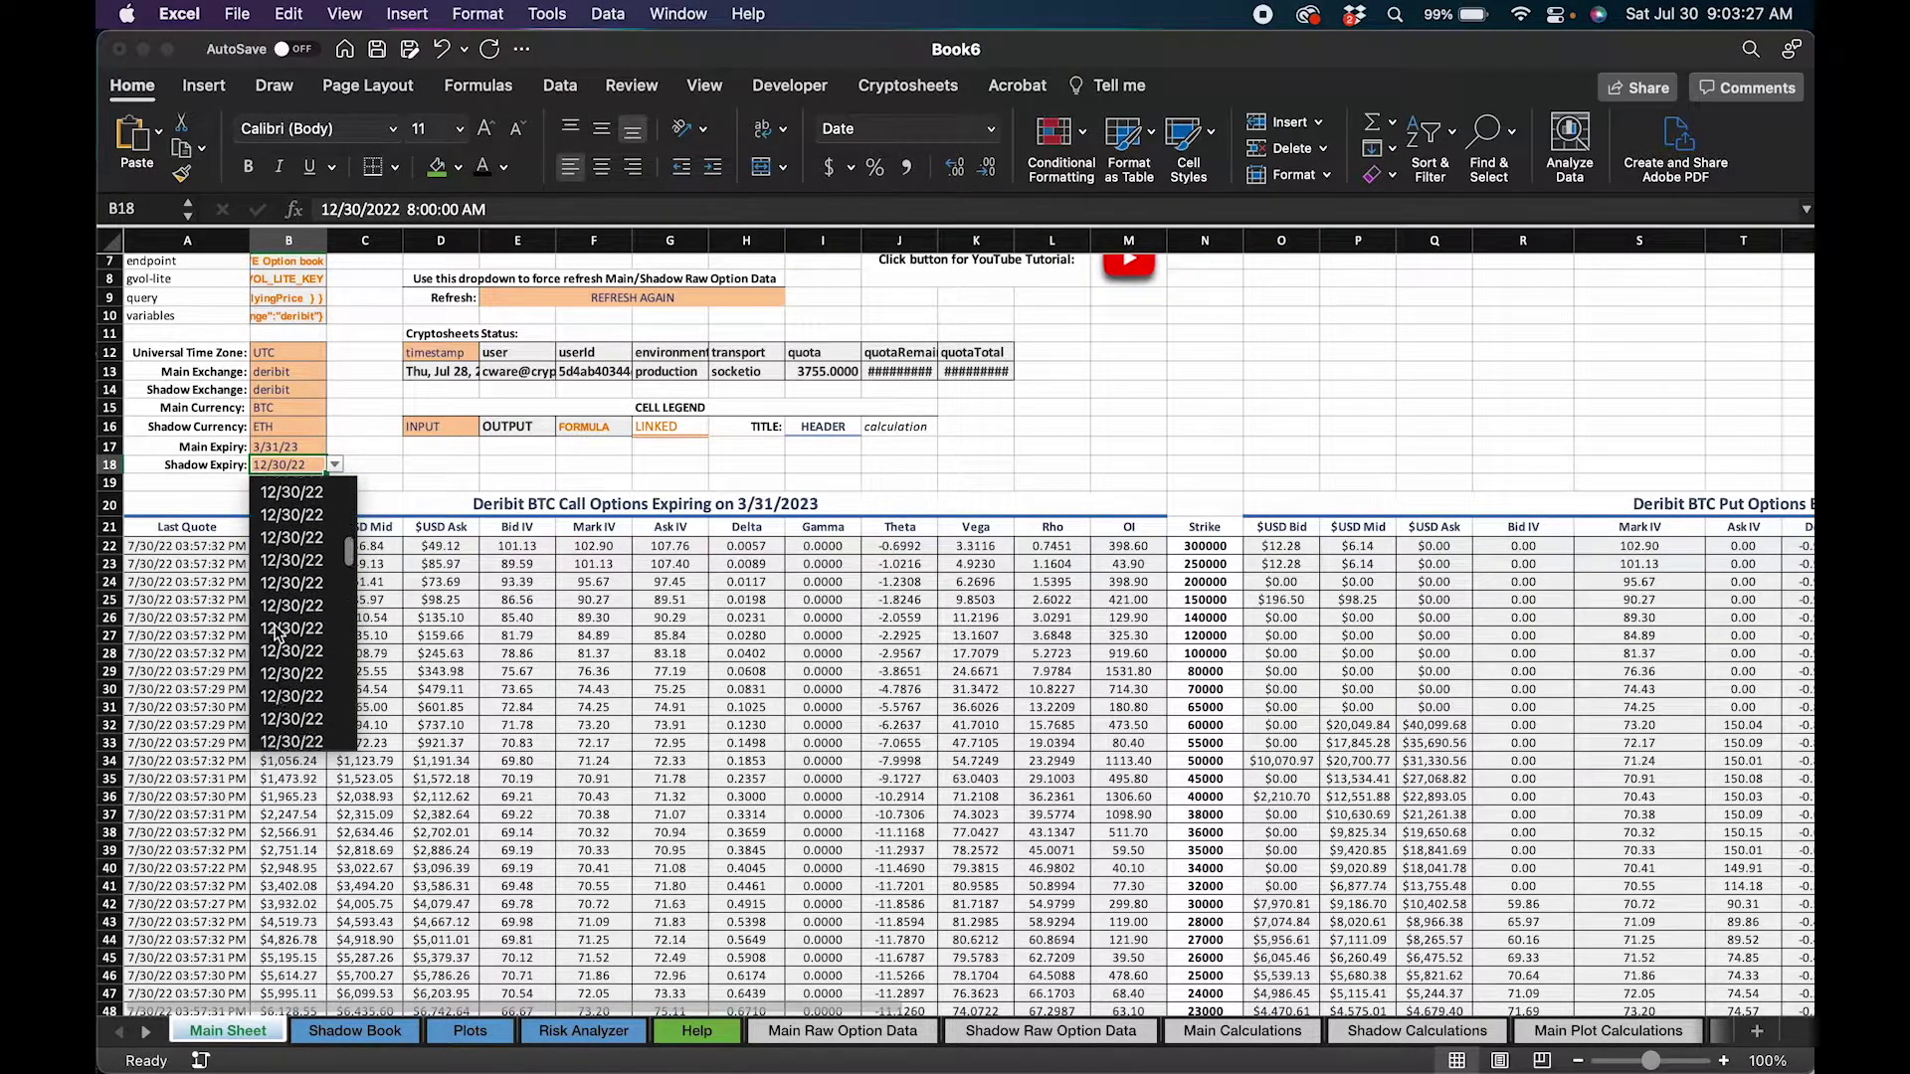
scroll(284, 626, down, 10)
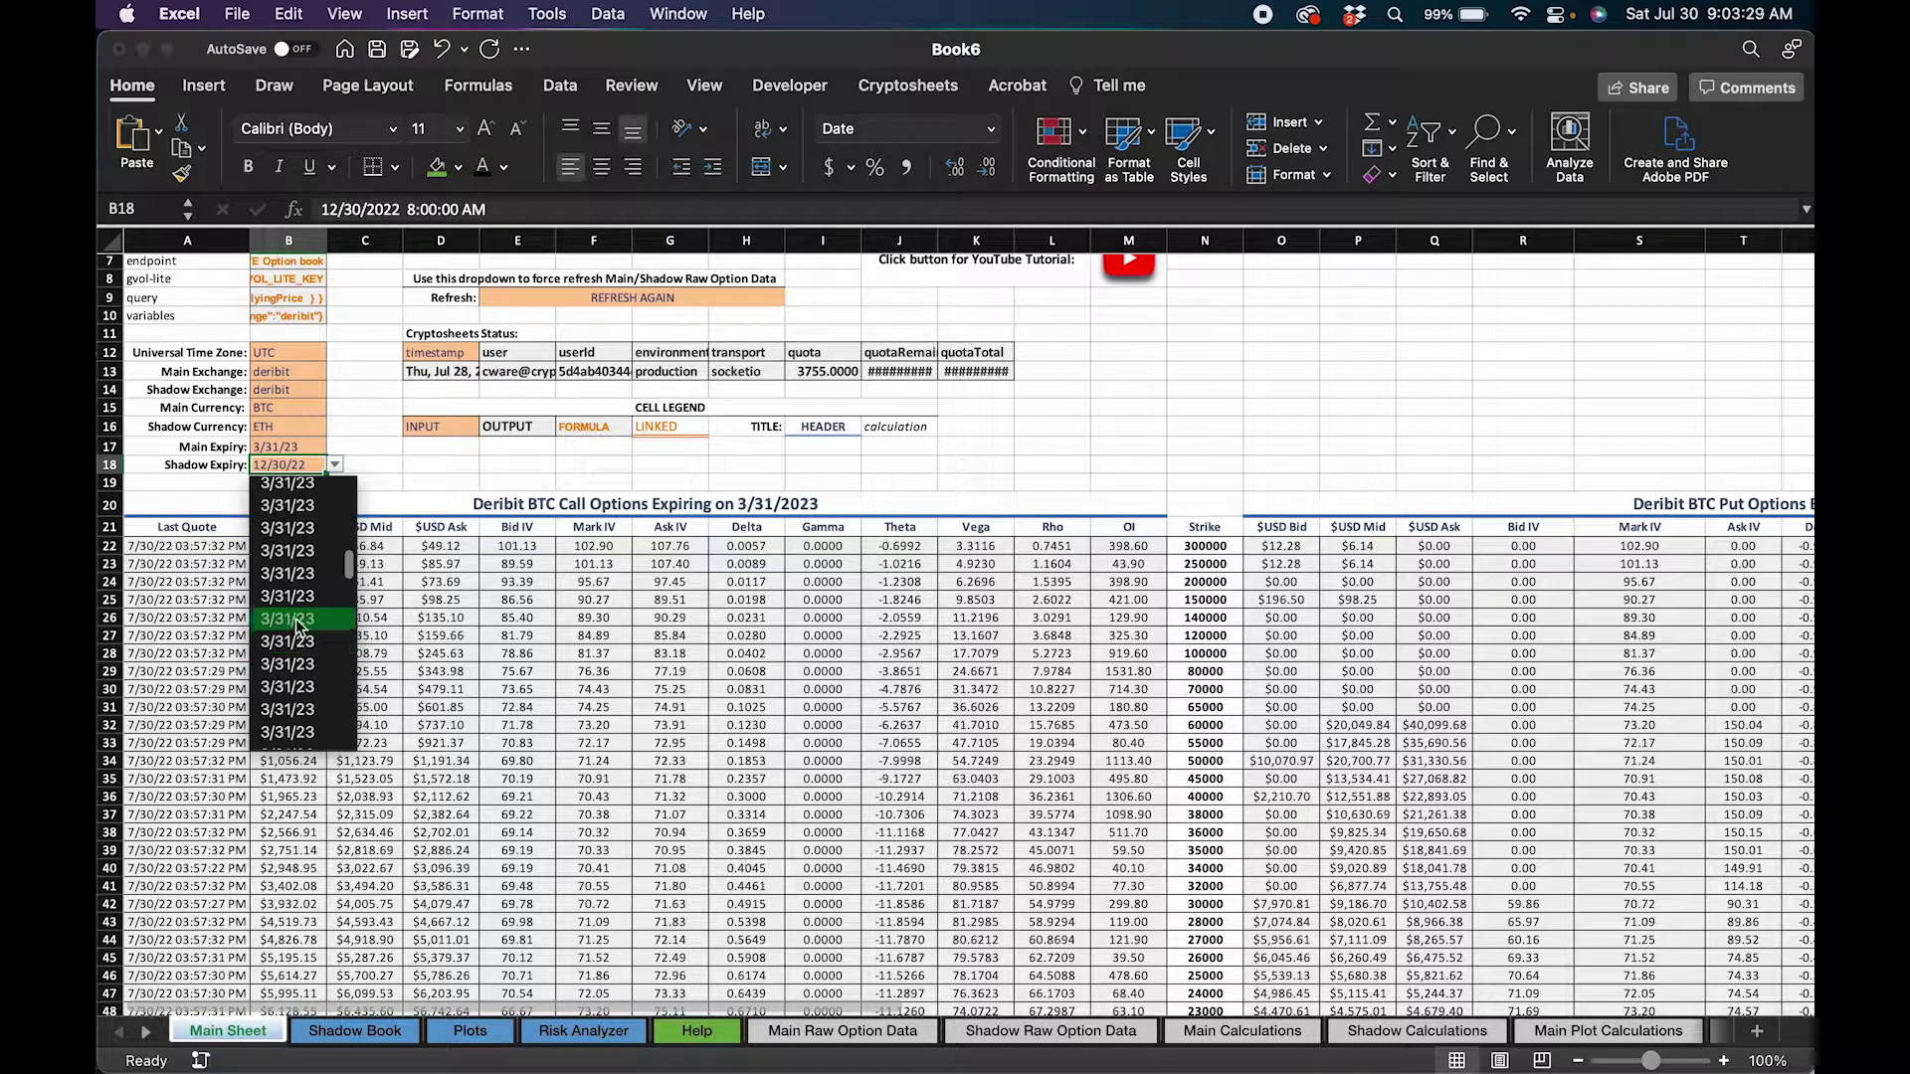
click(295, 619)
click(363, 464)
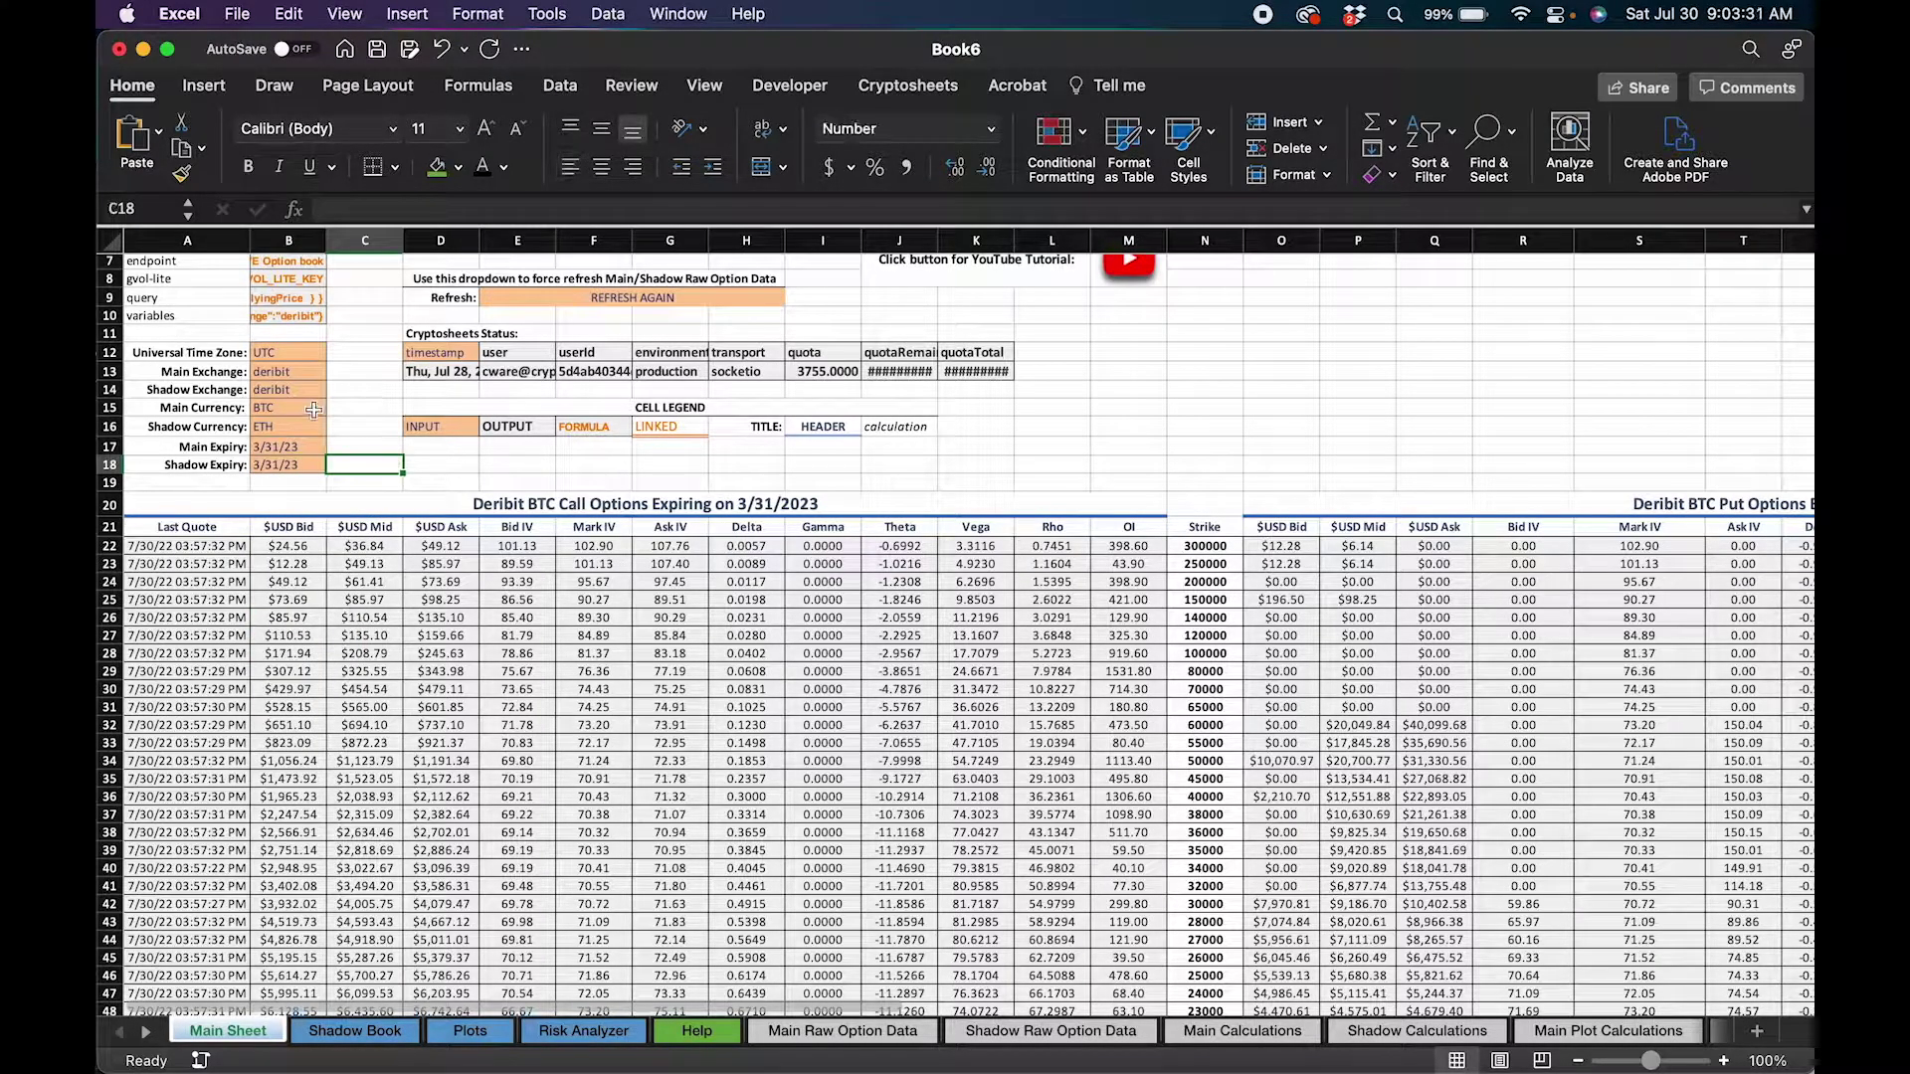
Step: Compare the 3/31/23 Deribit BTC and ETH curves in the strike-based charts on the Plots sheet, including Strike vs. Gamma
click(469, 1030)
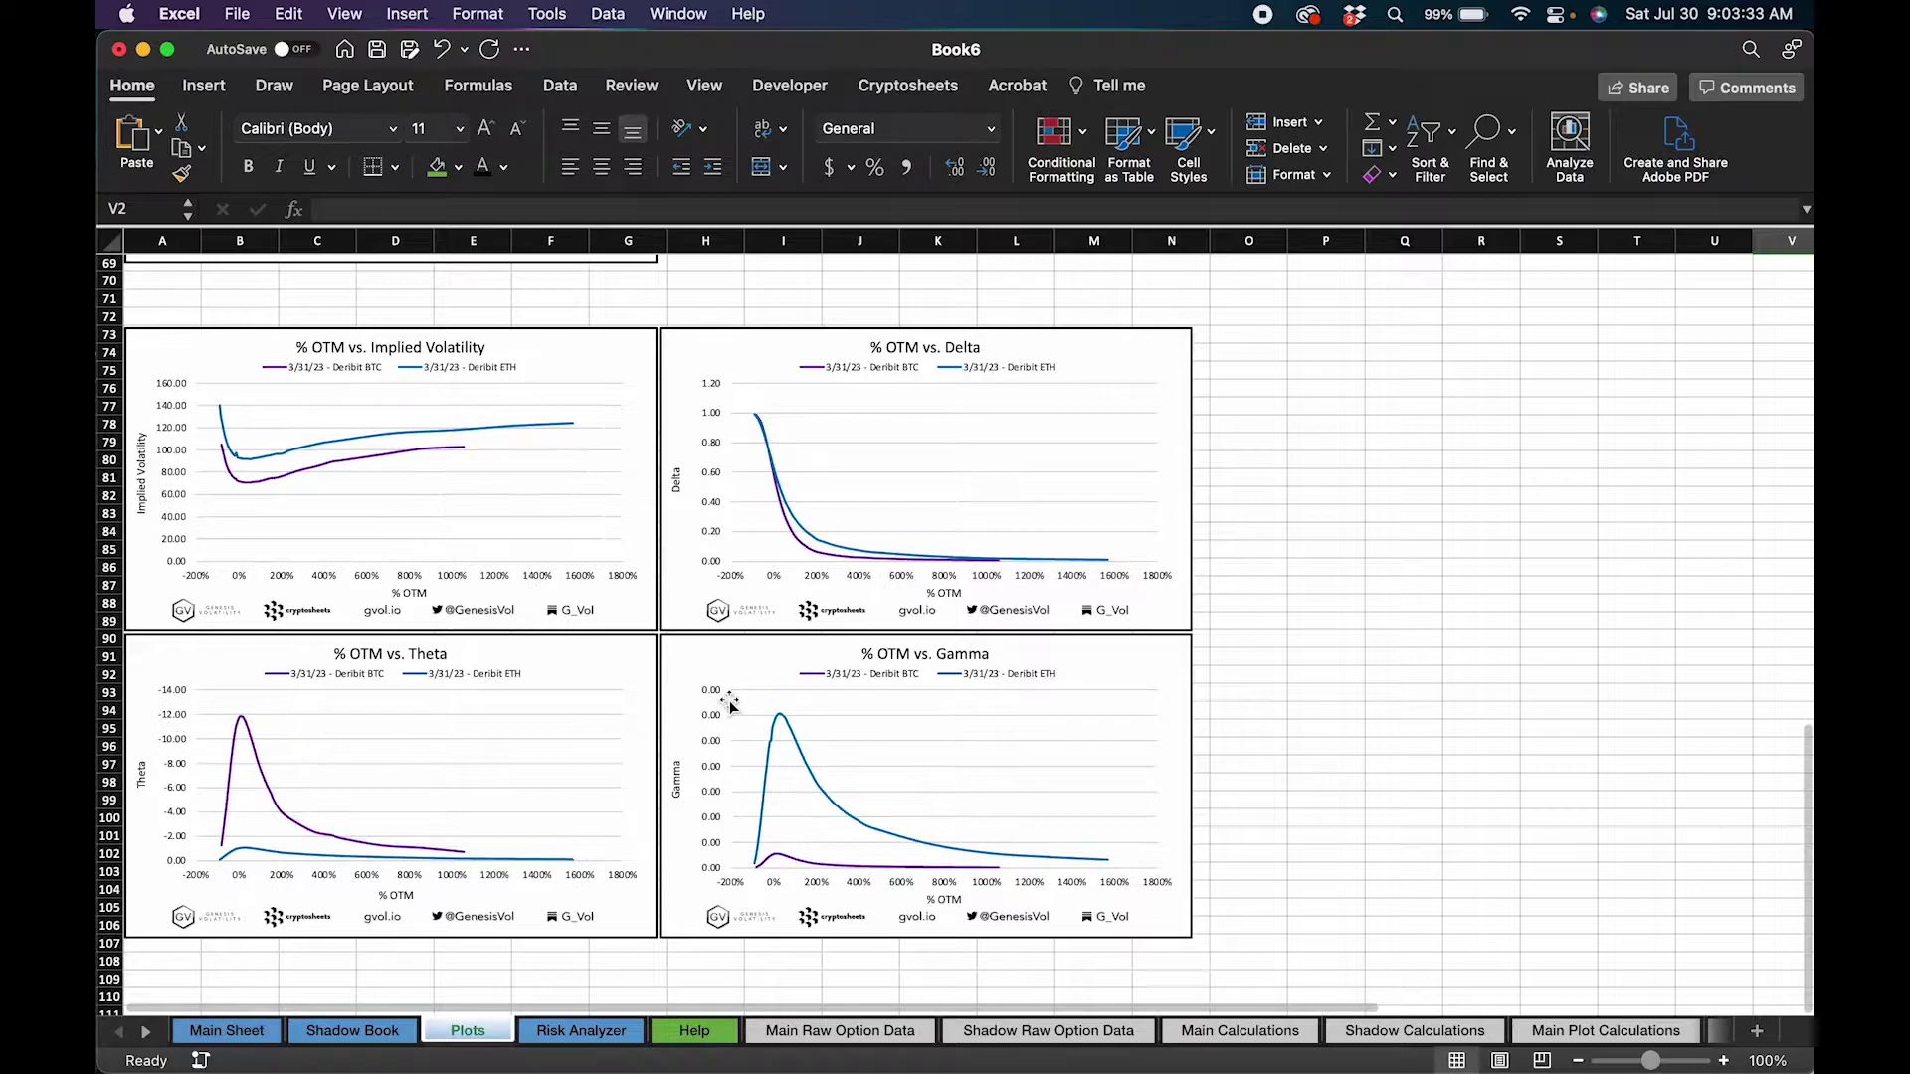
scroll(1034, 634, up, 15)
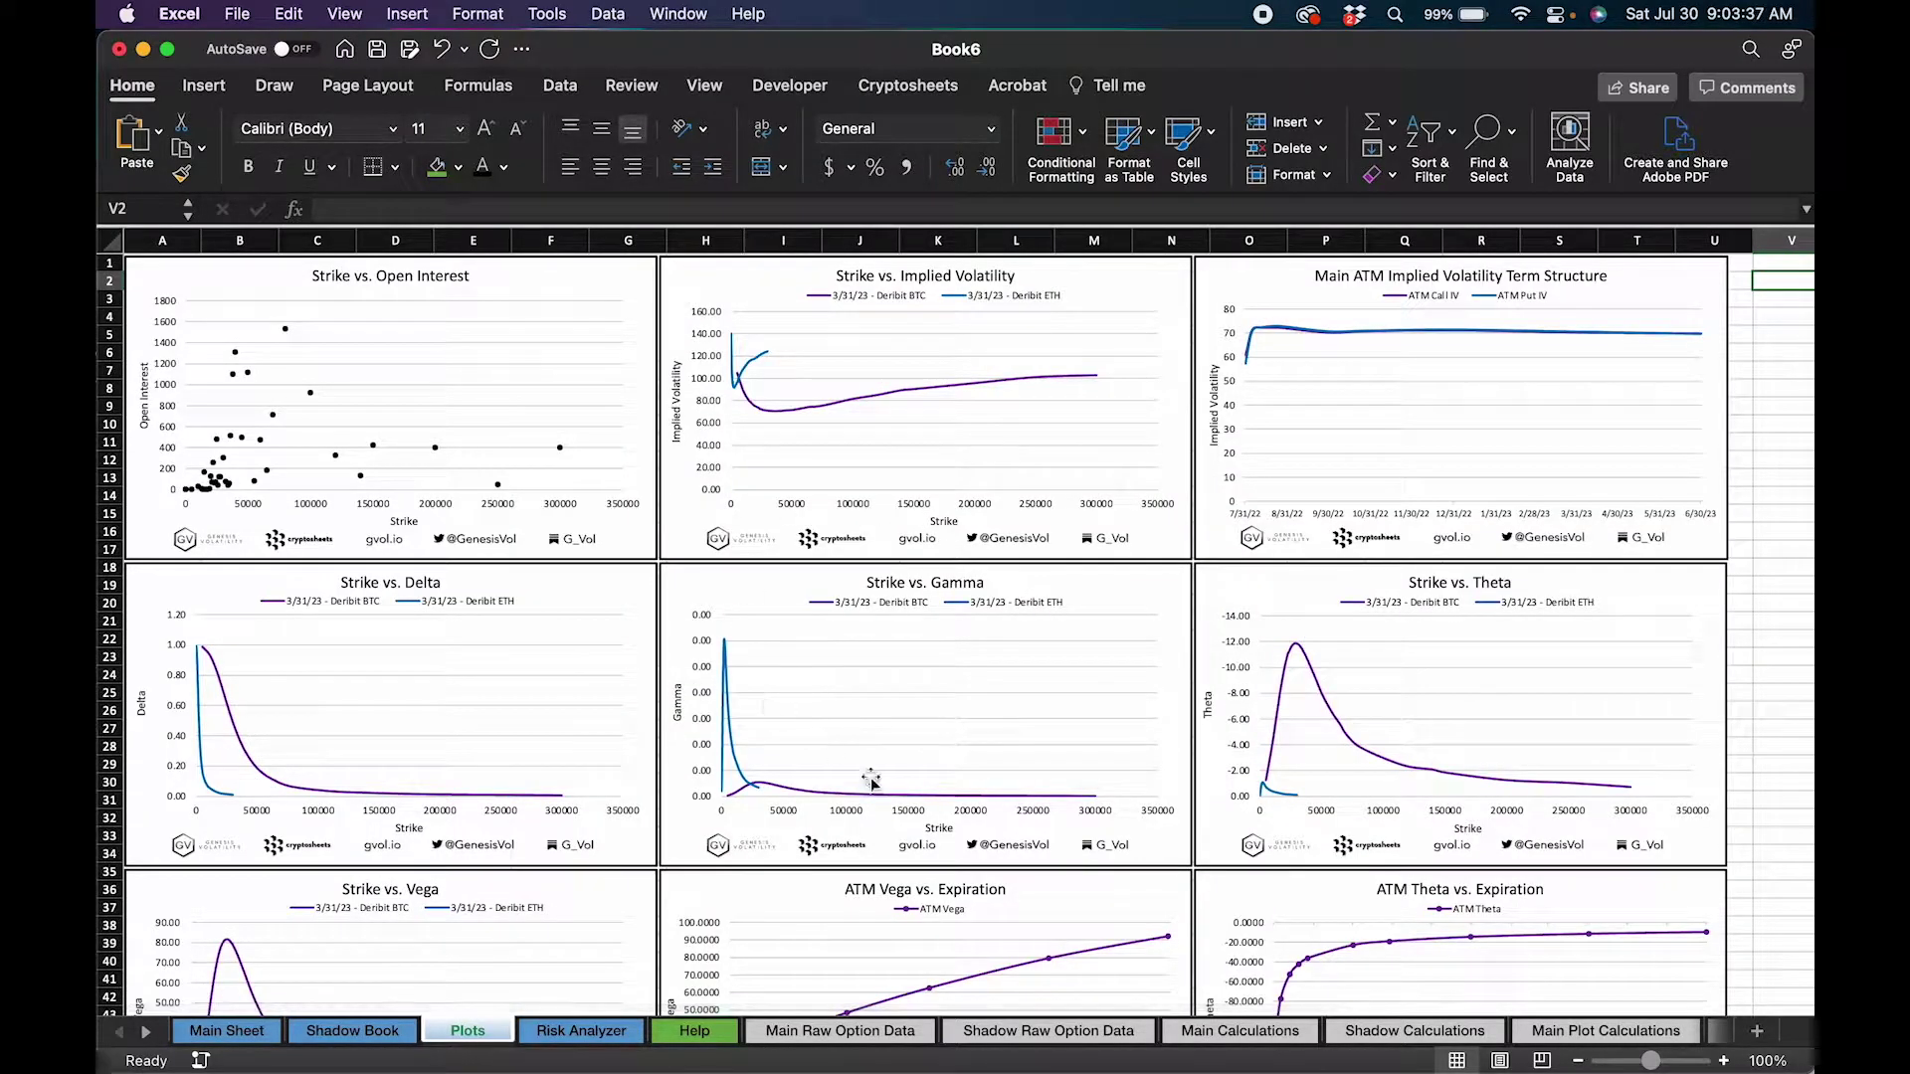
scroll(883, 639, down, 3)
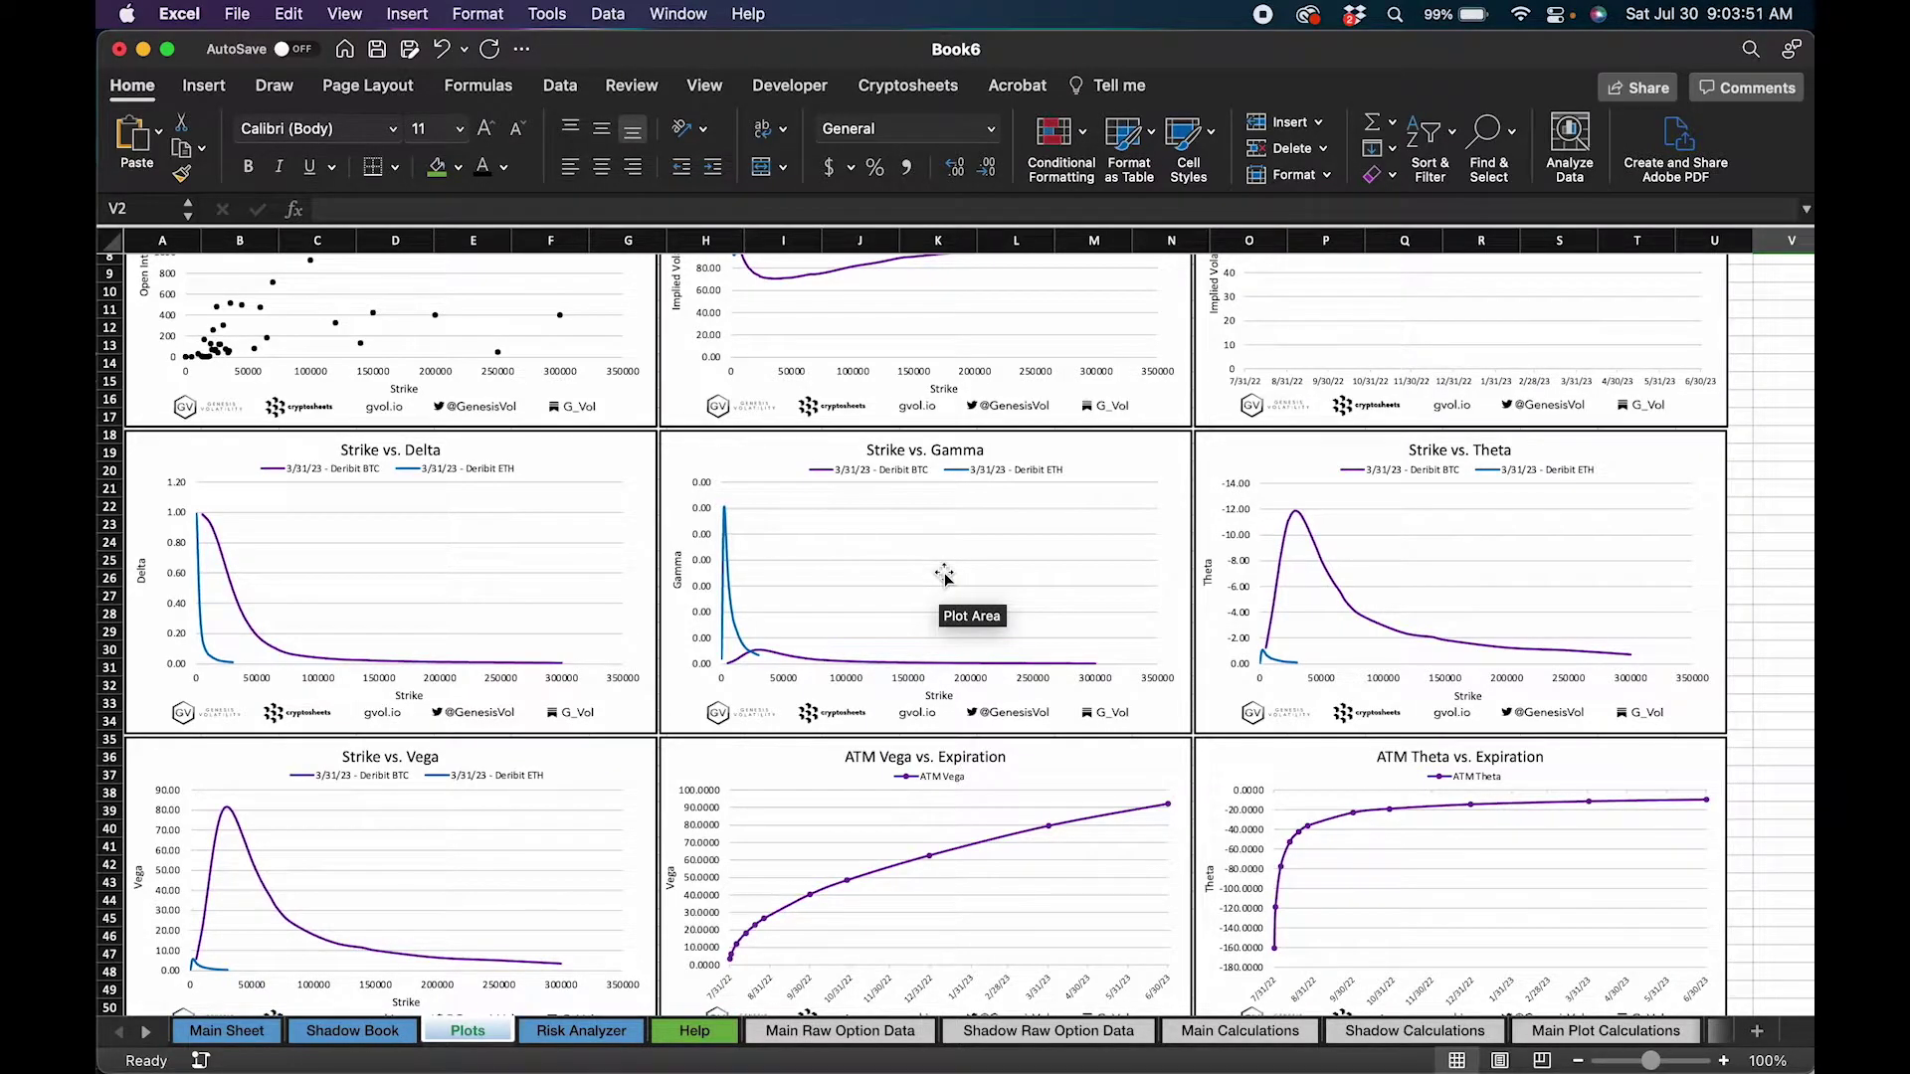
scroll(945, 577, up, 5)
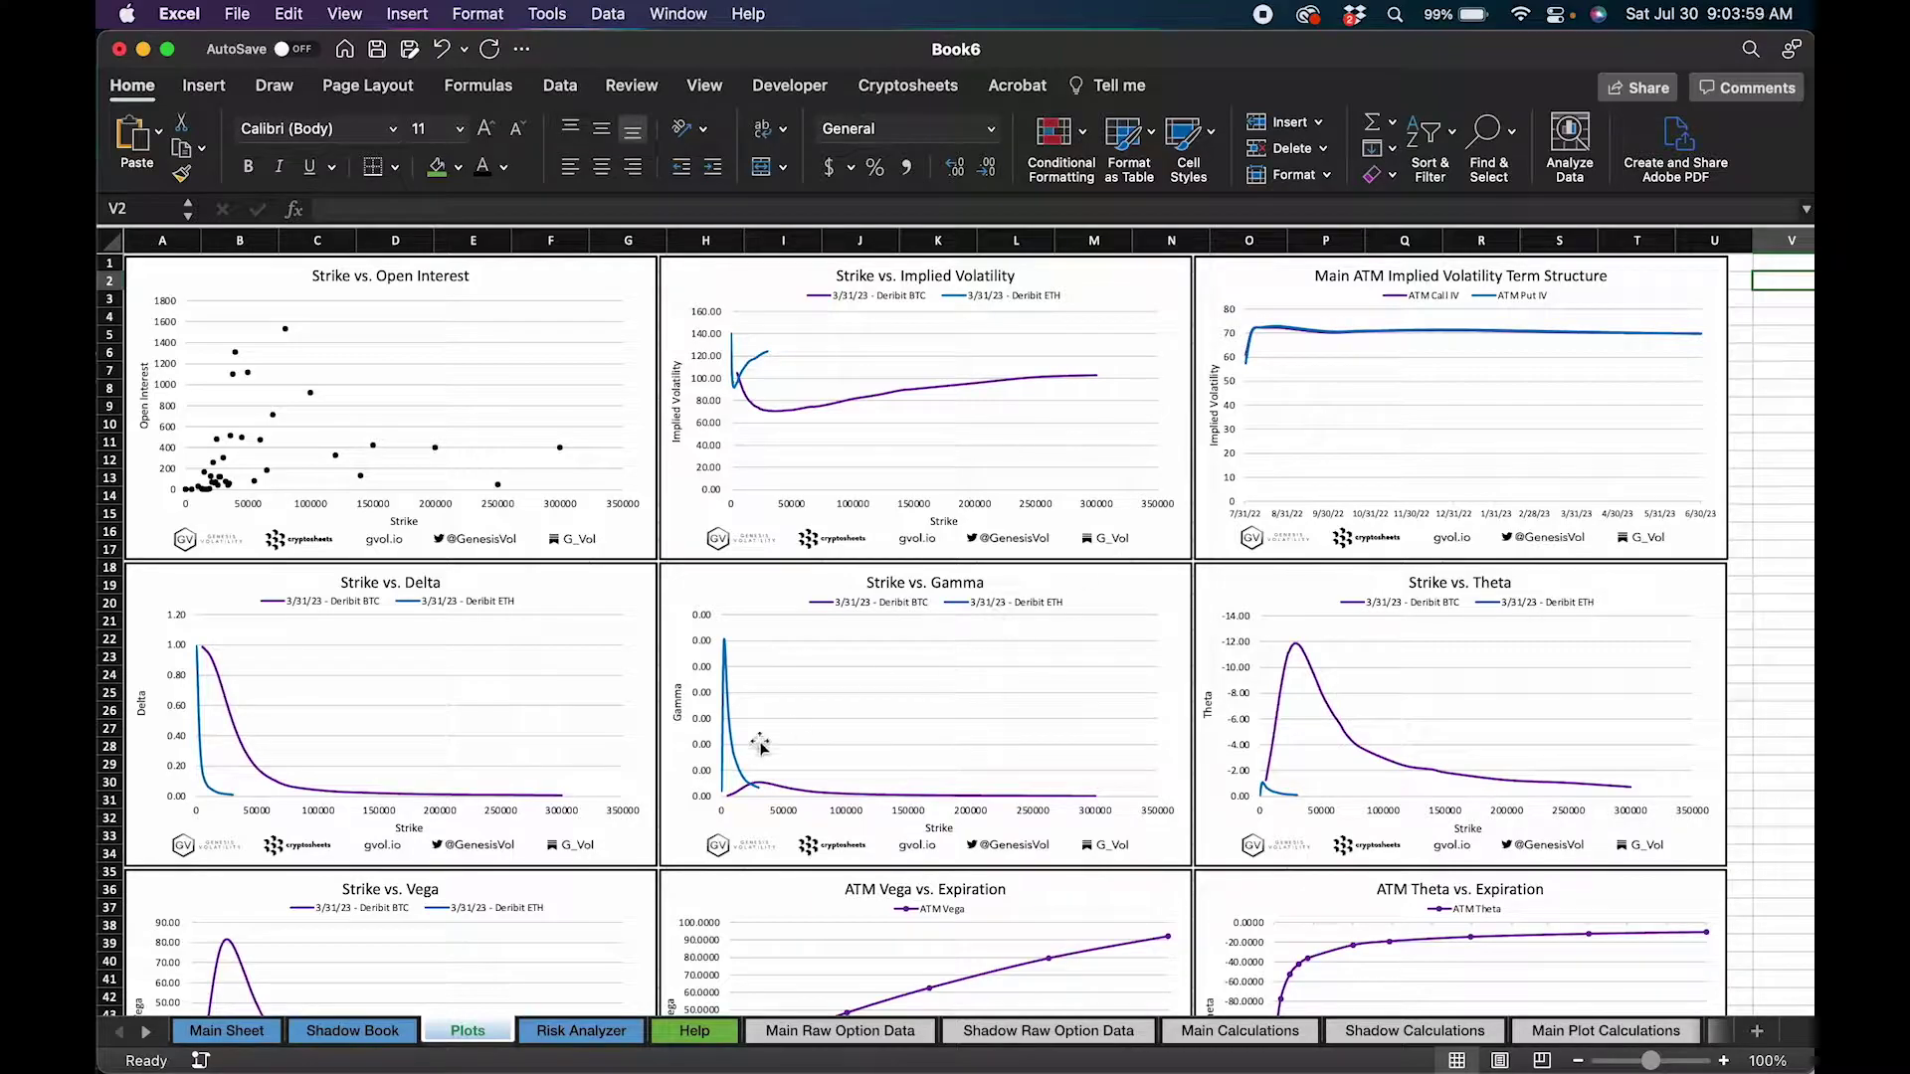
mouse_move(905, 801)
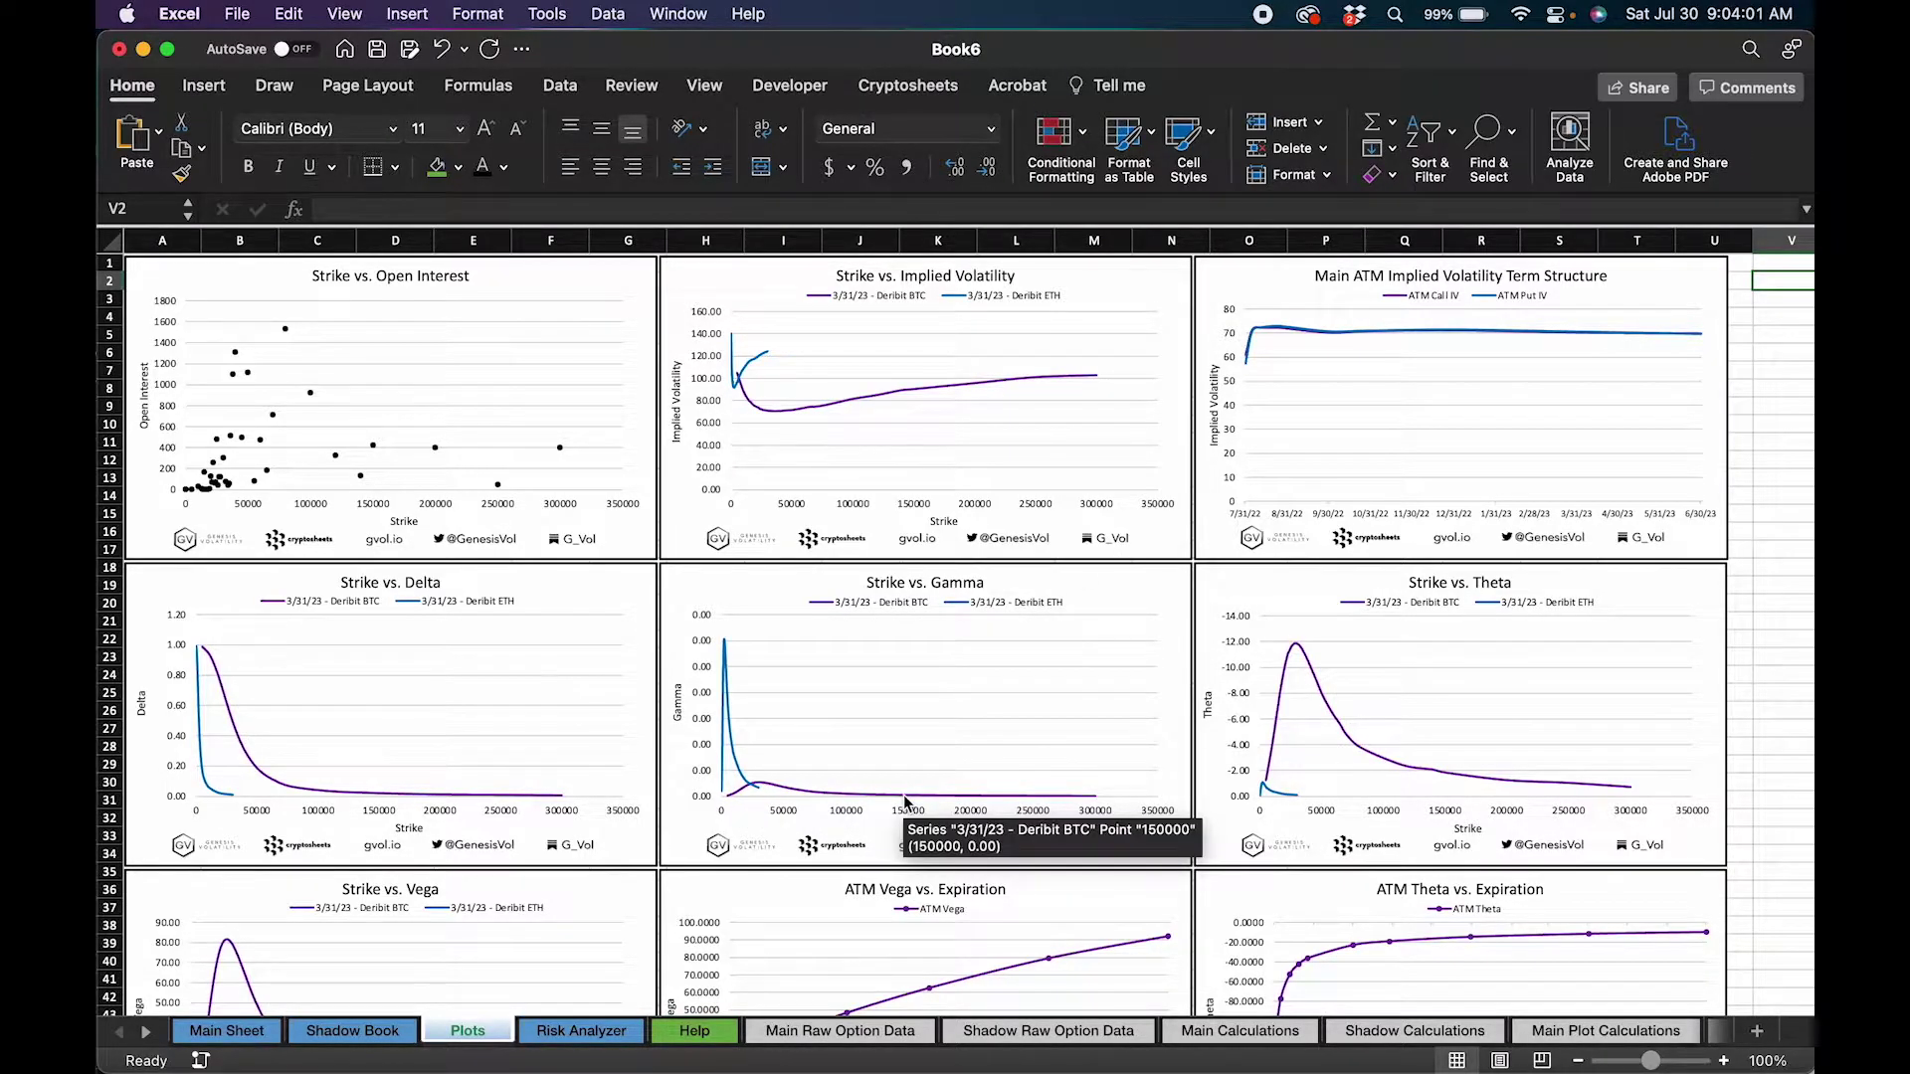
Step: Compare the BTC and ETH series in the % OTM charts, focusing on the delta chart's legend and the implied volatility chart
scroll(903, 796, down, 20)
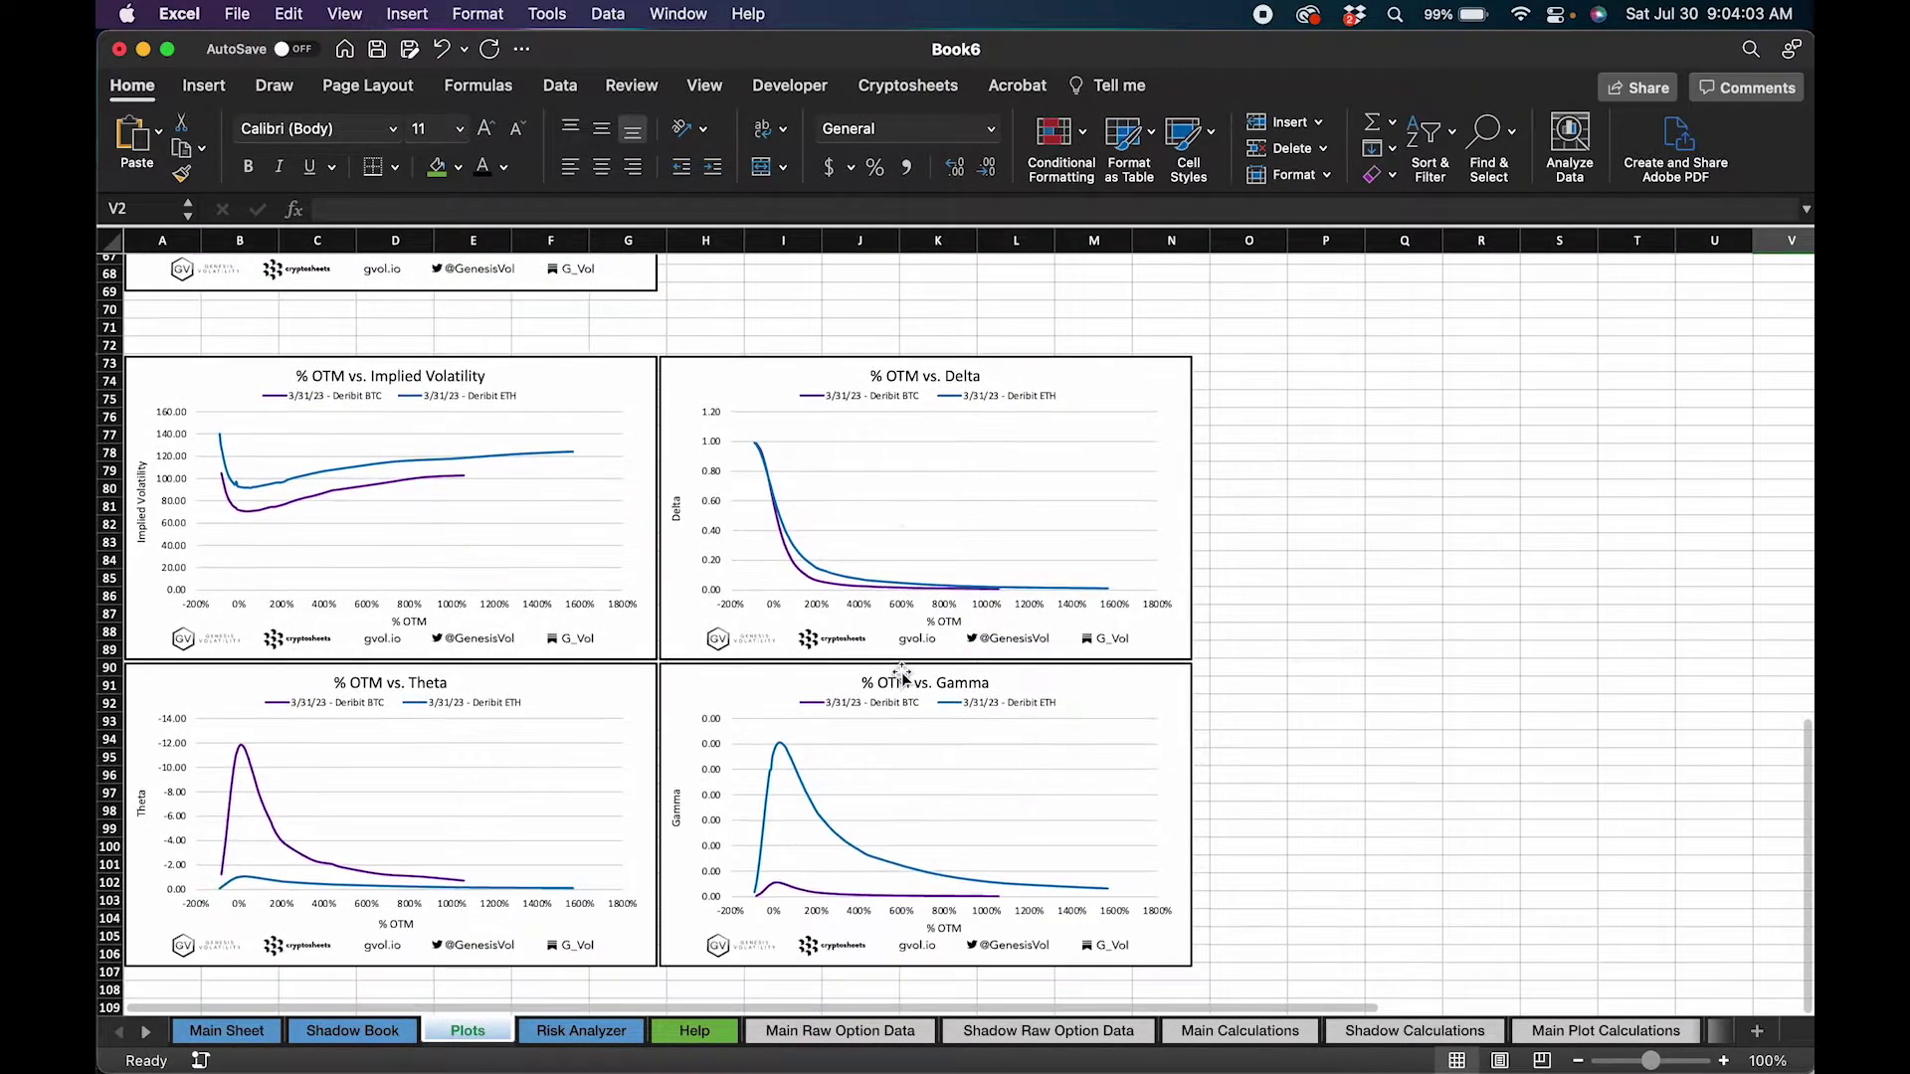
scroll(902, 676, down, 1)
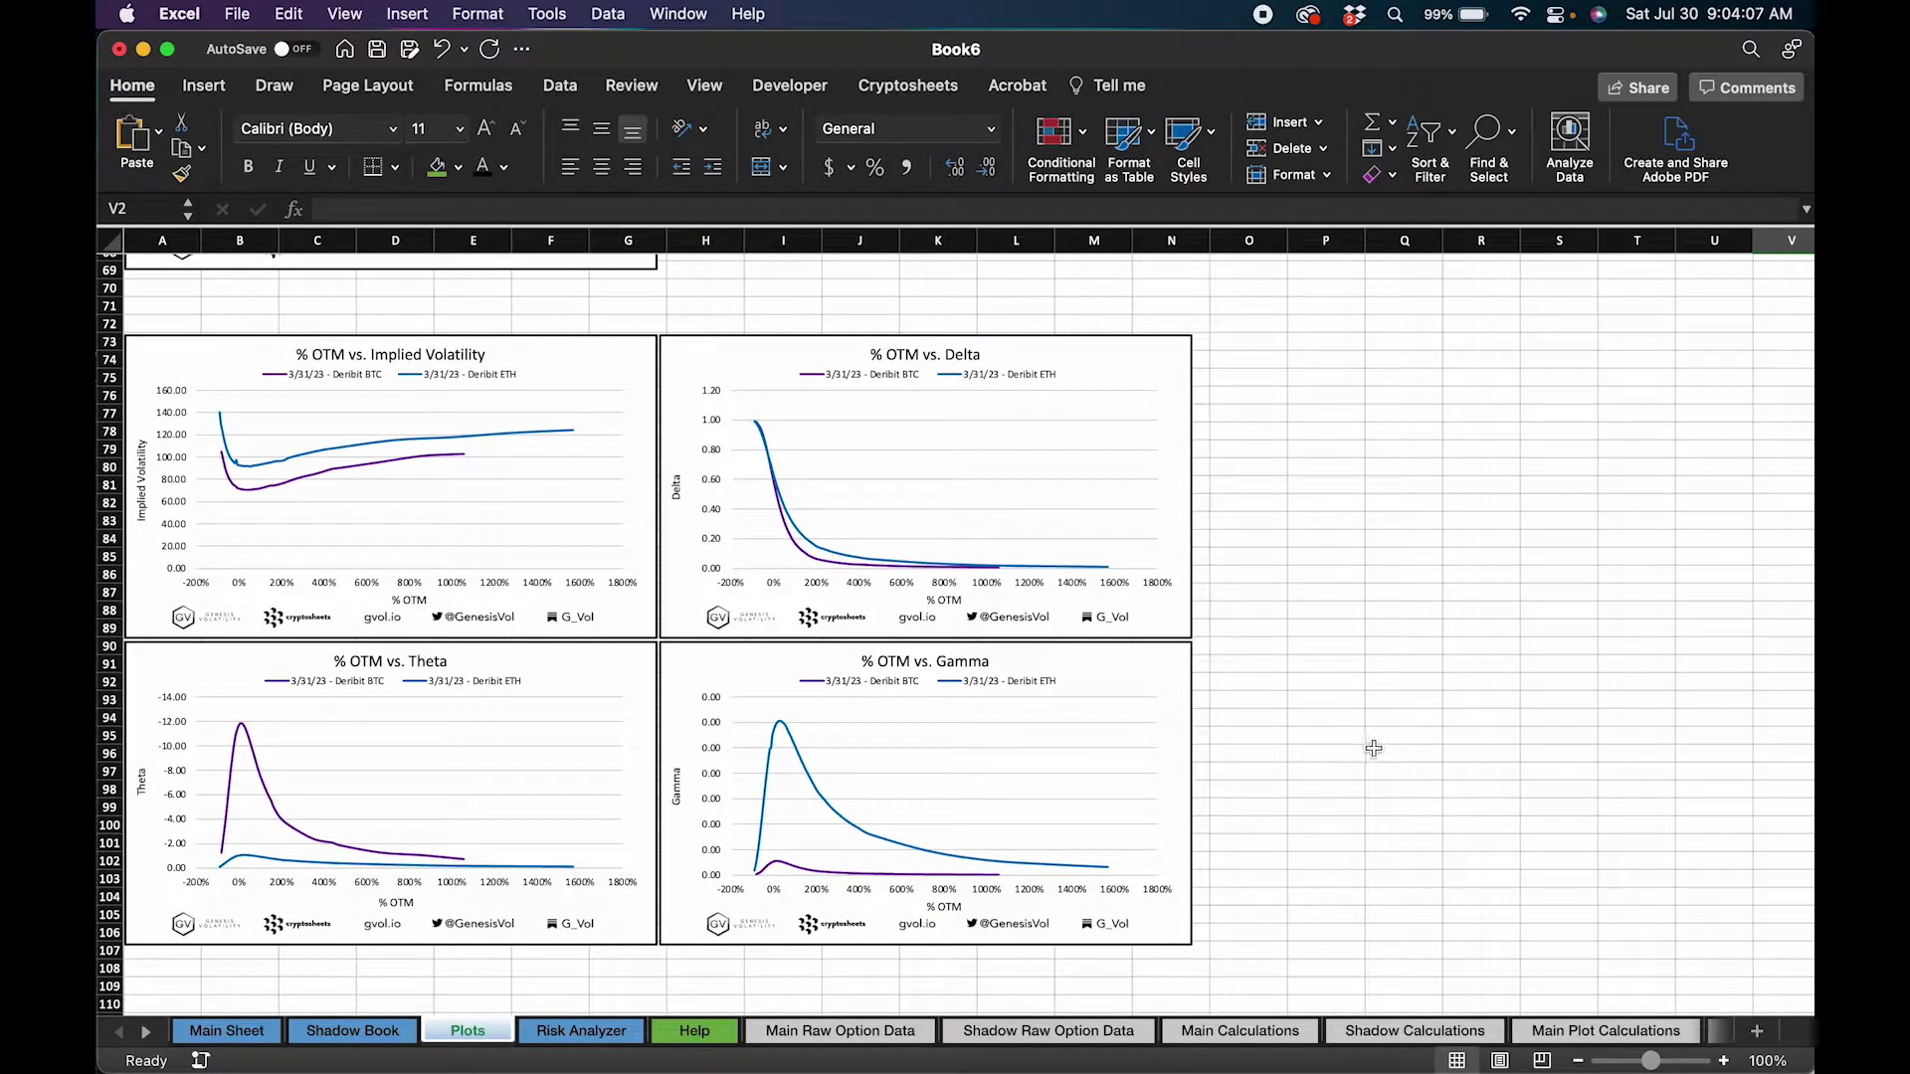
click(858, 372)
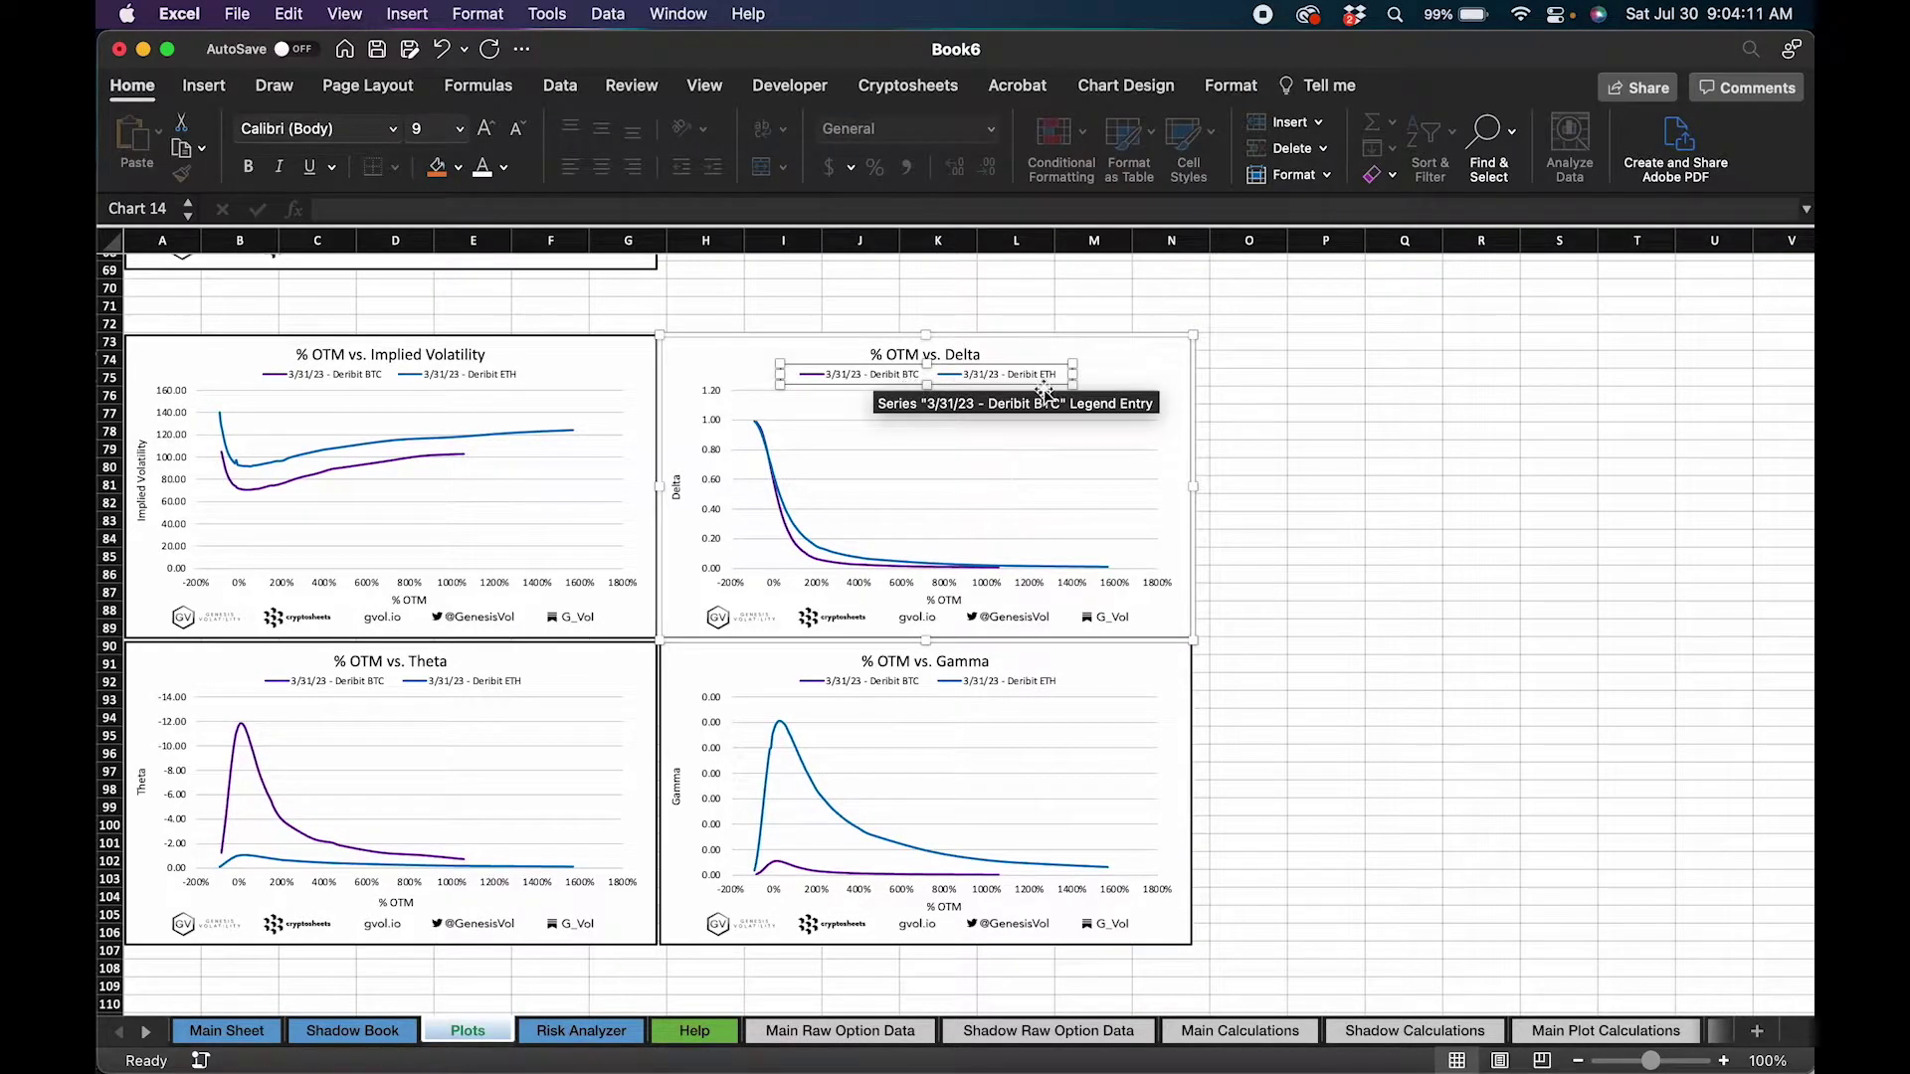
click(1326, 431)
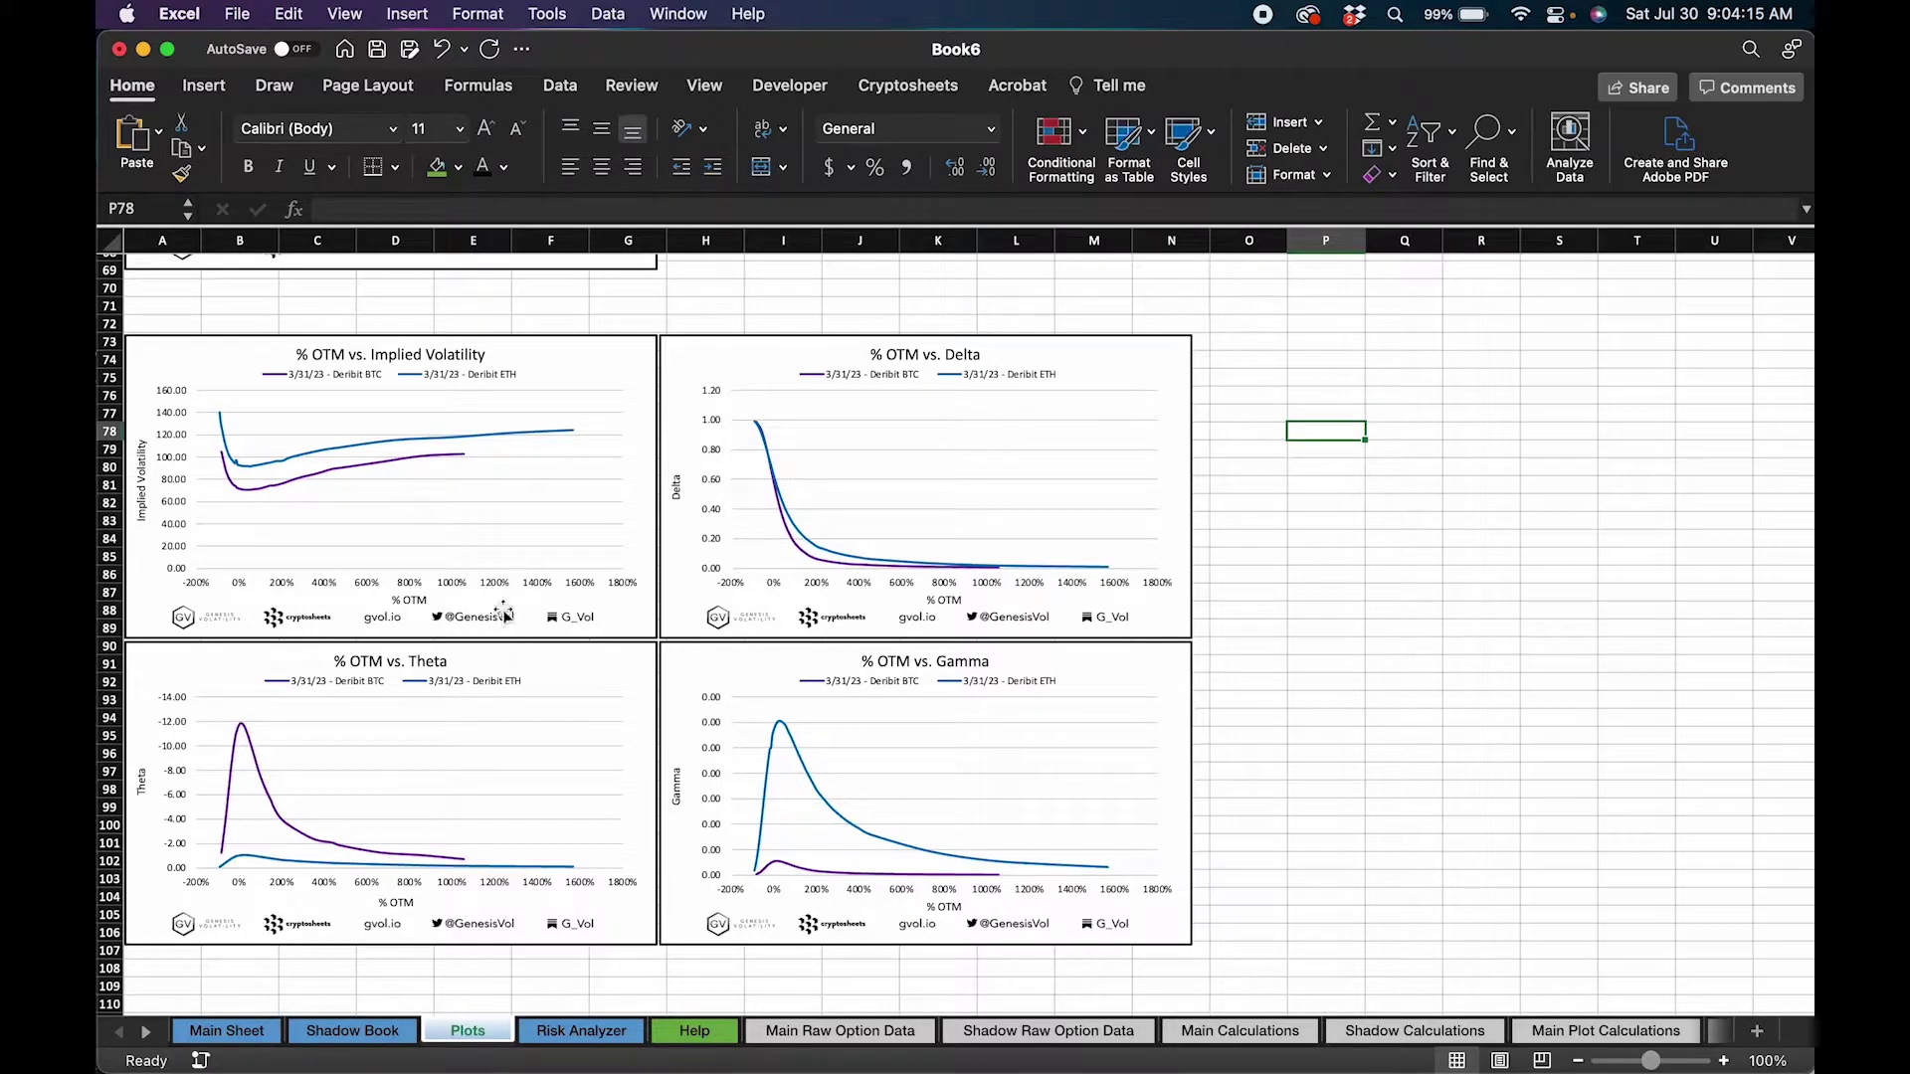
click(610, 358)
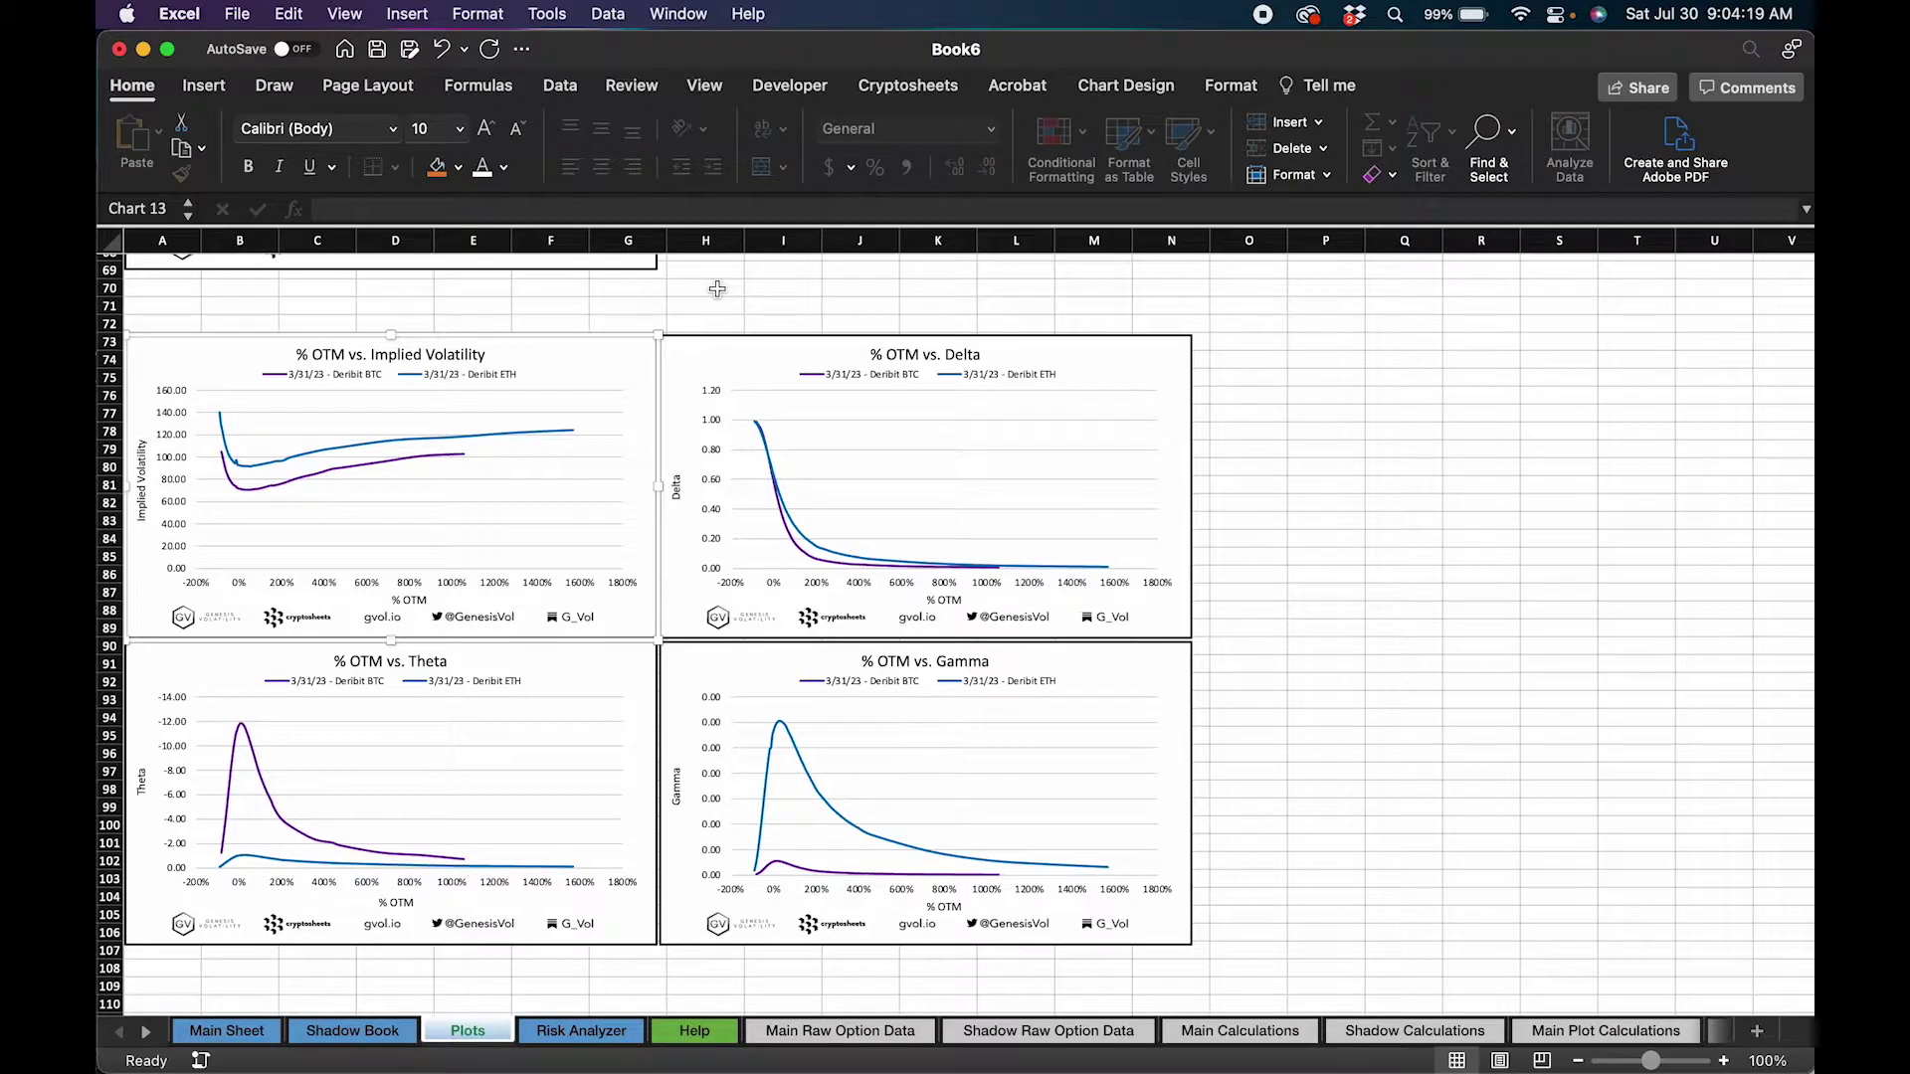
click(717, 288)
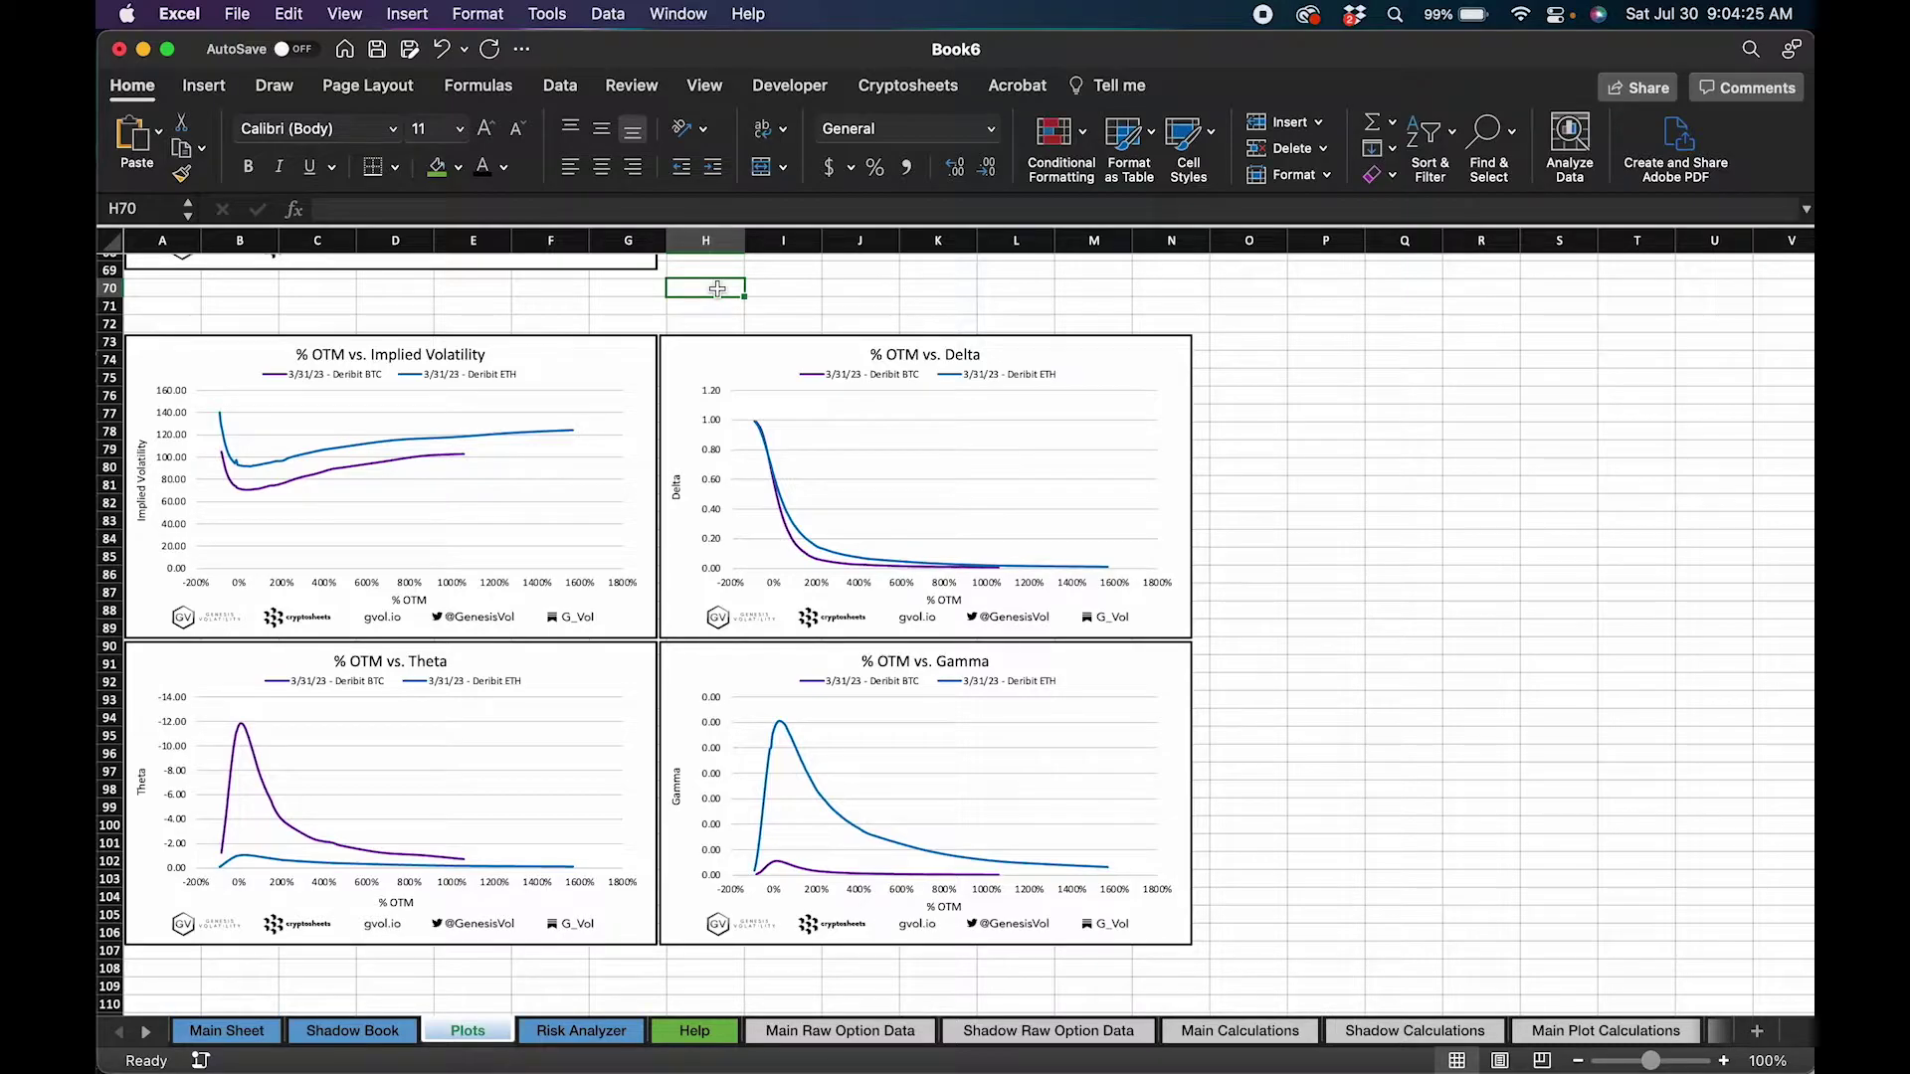
click(600, 373)
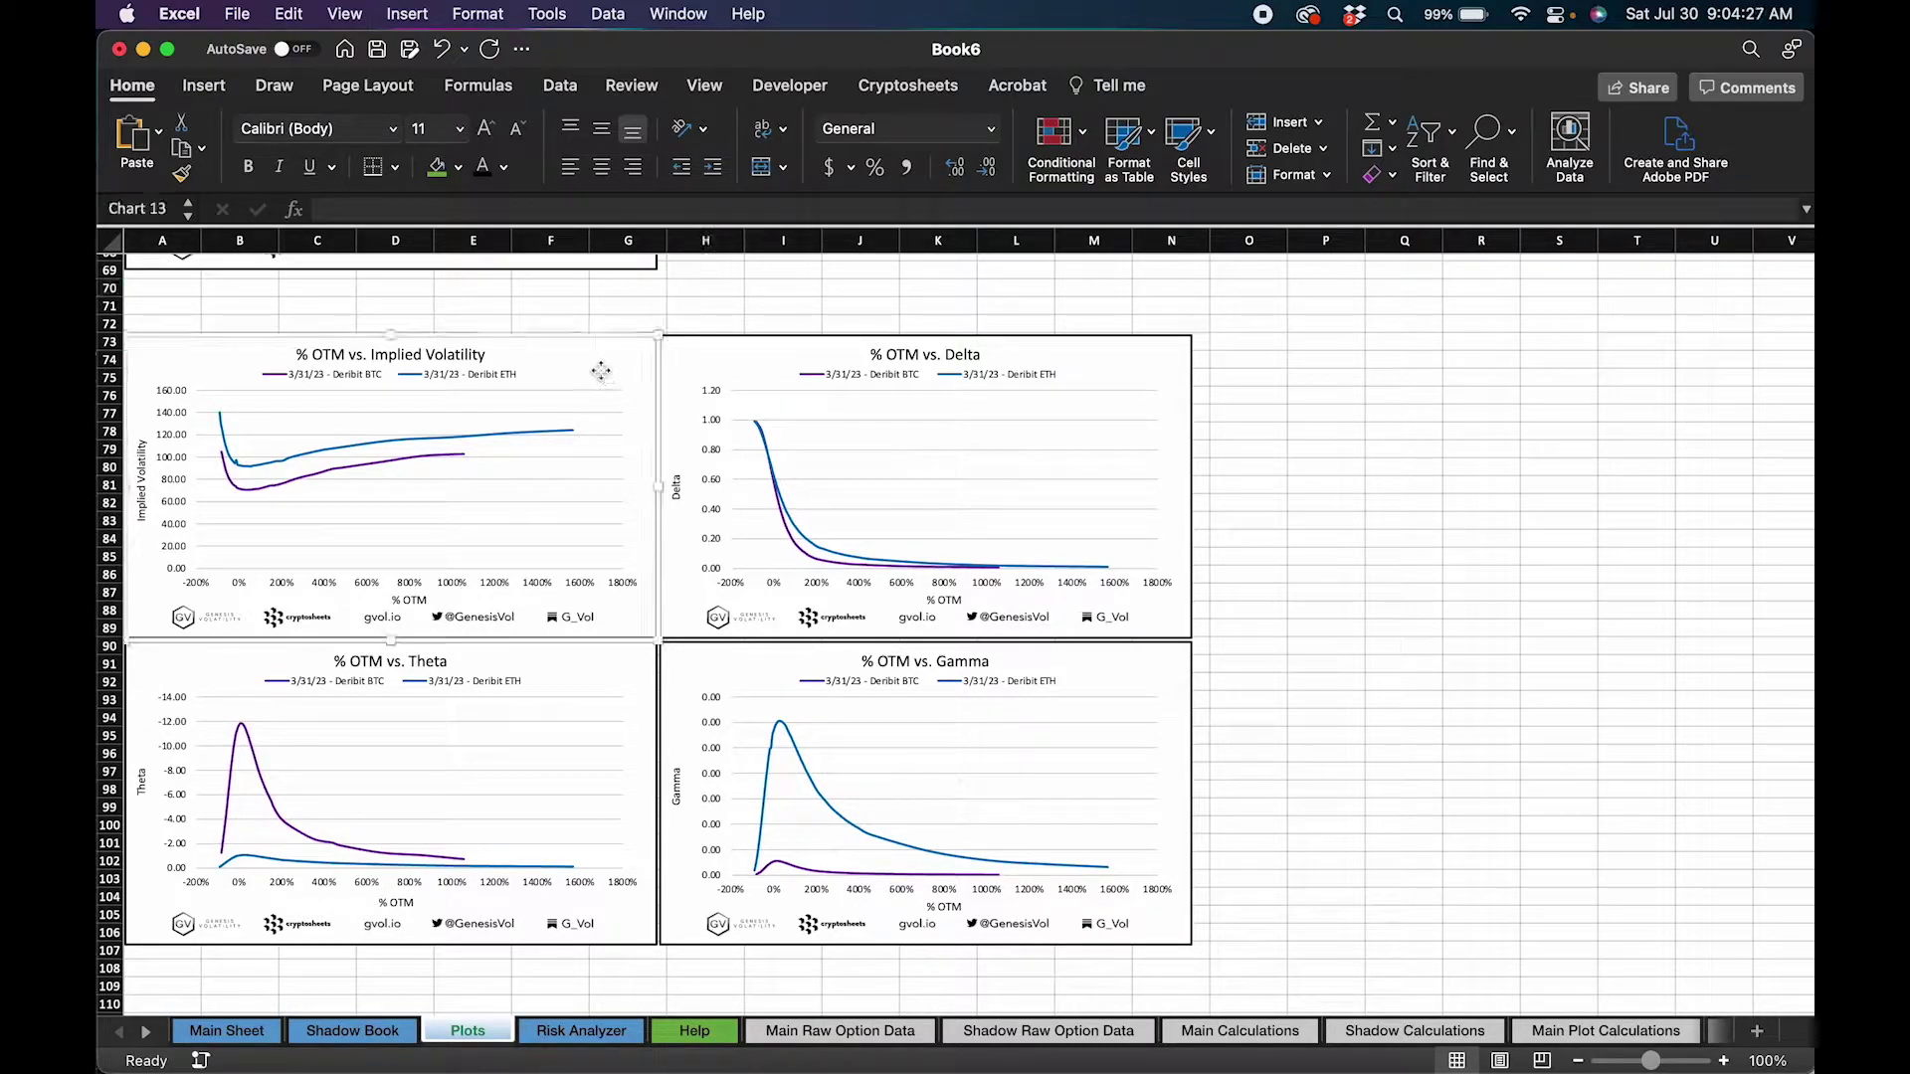
click(558, 308)
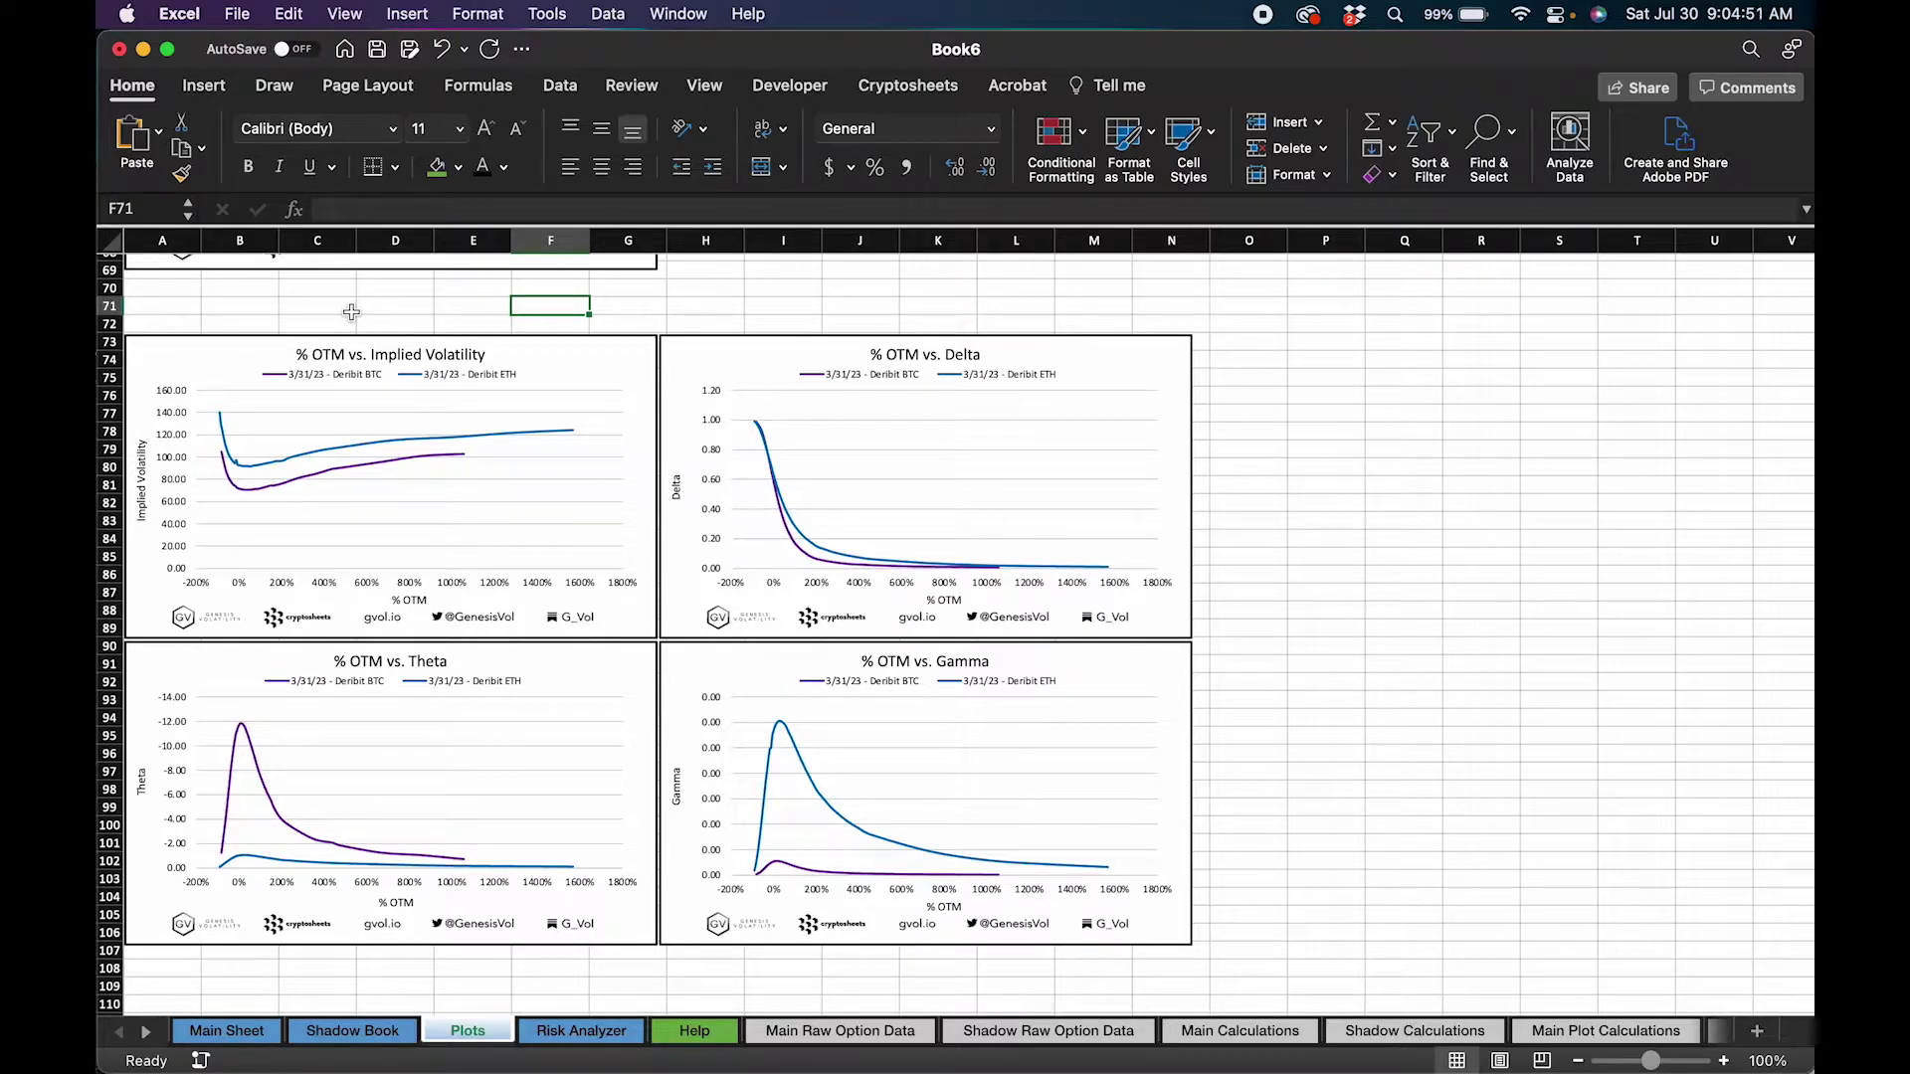
Step: Go back to the input cells at the beginning of the Main Sheet
scroll(576, 616, up, 15)
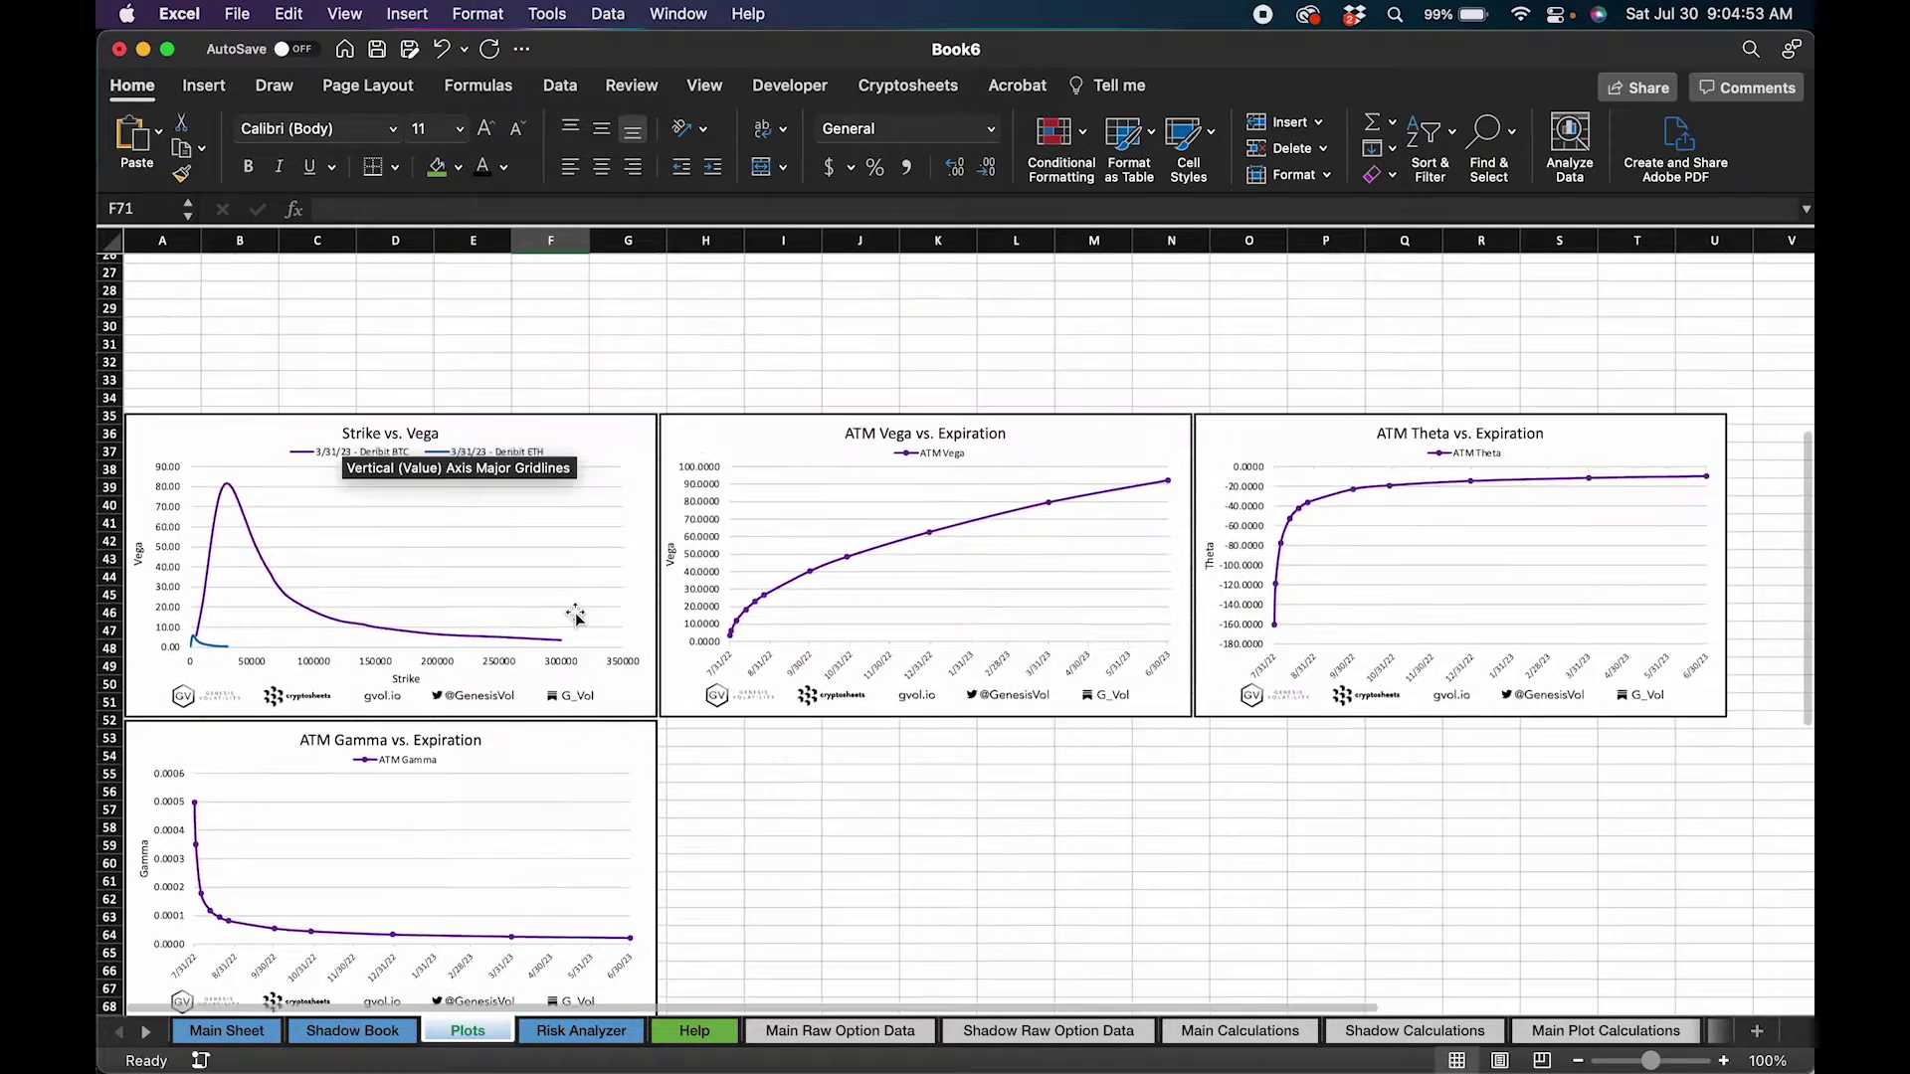
click(237, 1034)
scroll(285, 625, up, 3)
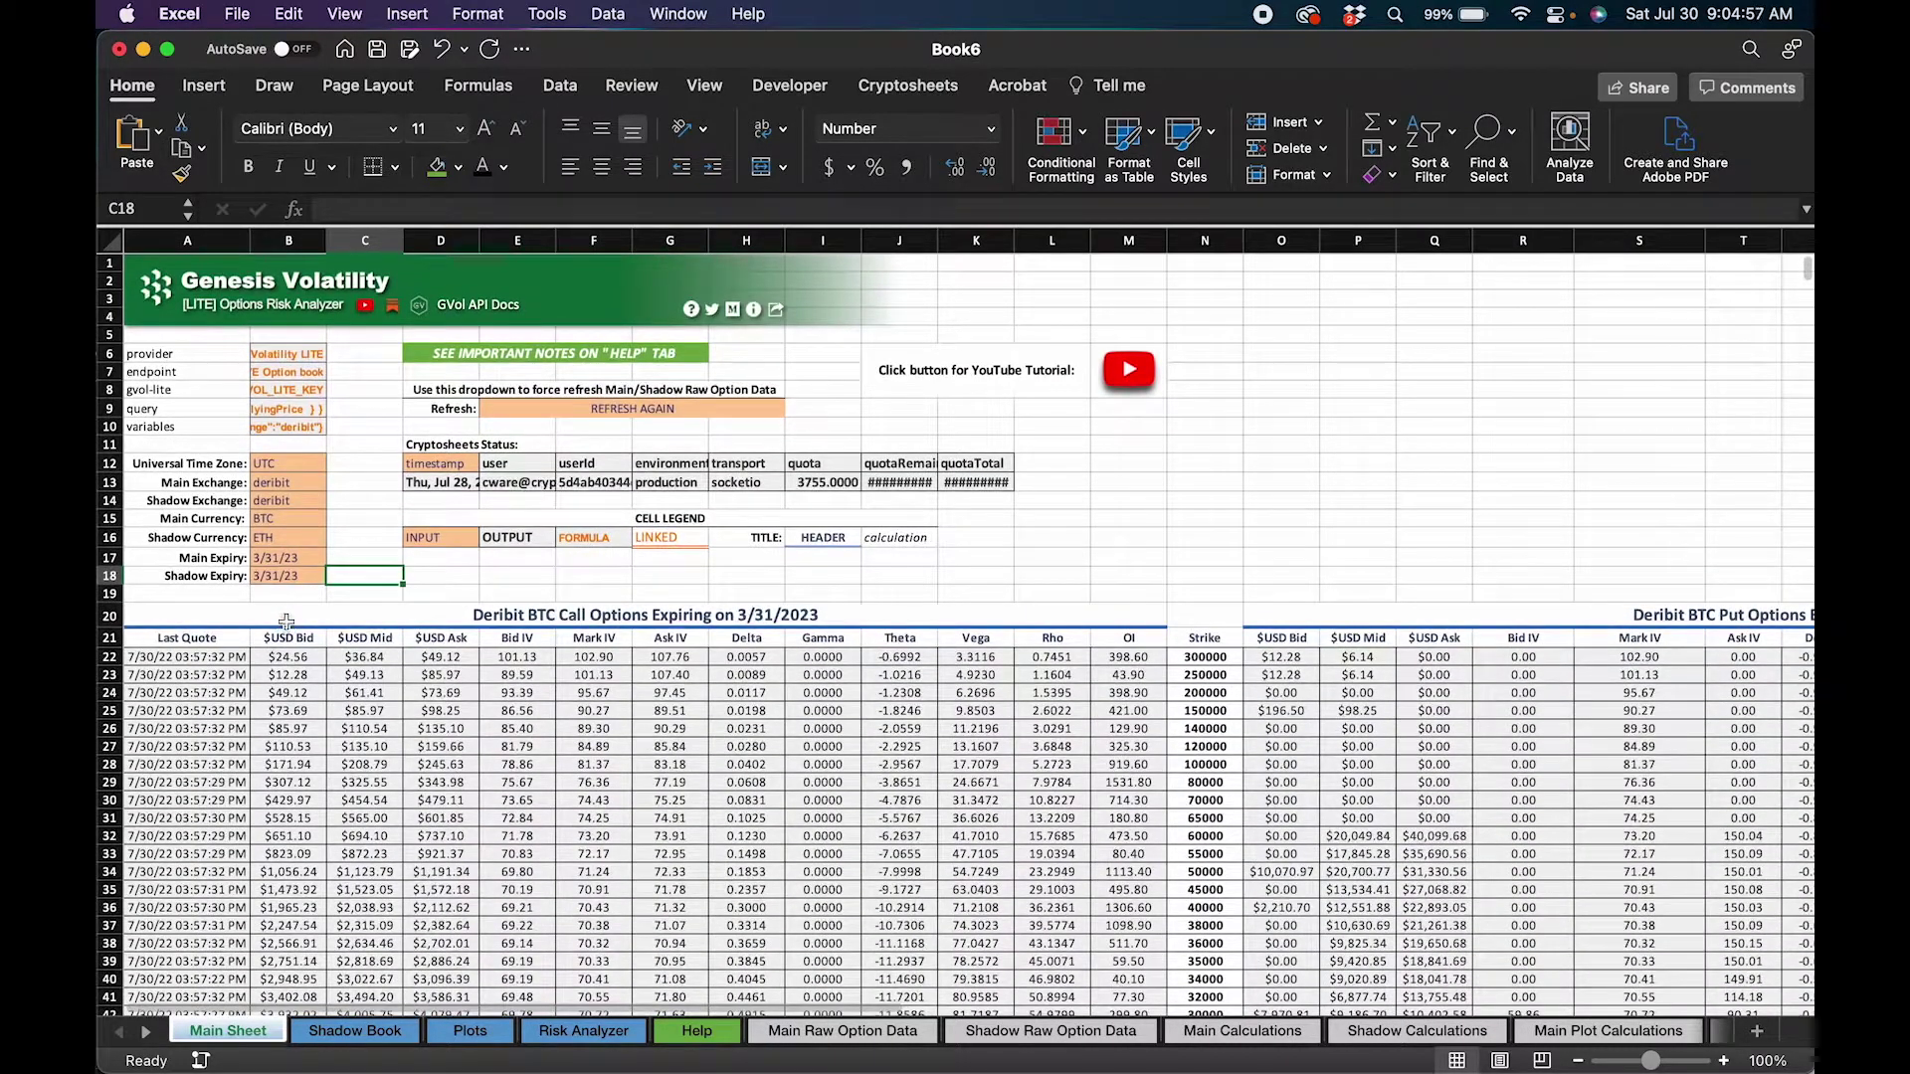
Step: Set the Shadow Currency on the Main Sheet to BTC
click(283, 538)
click(336, 537)
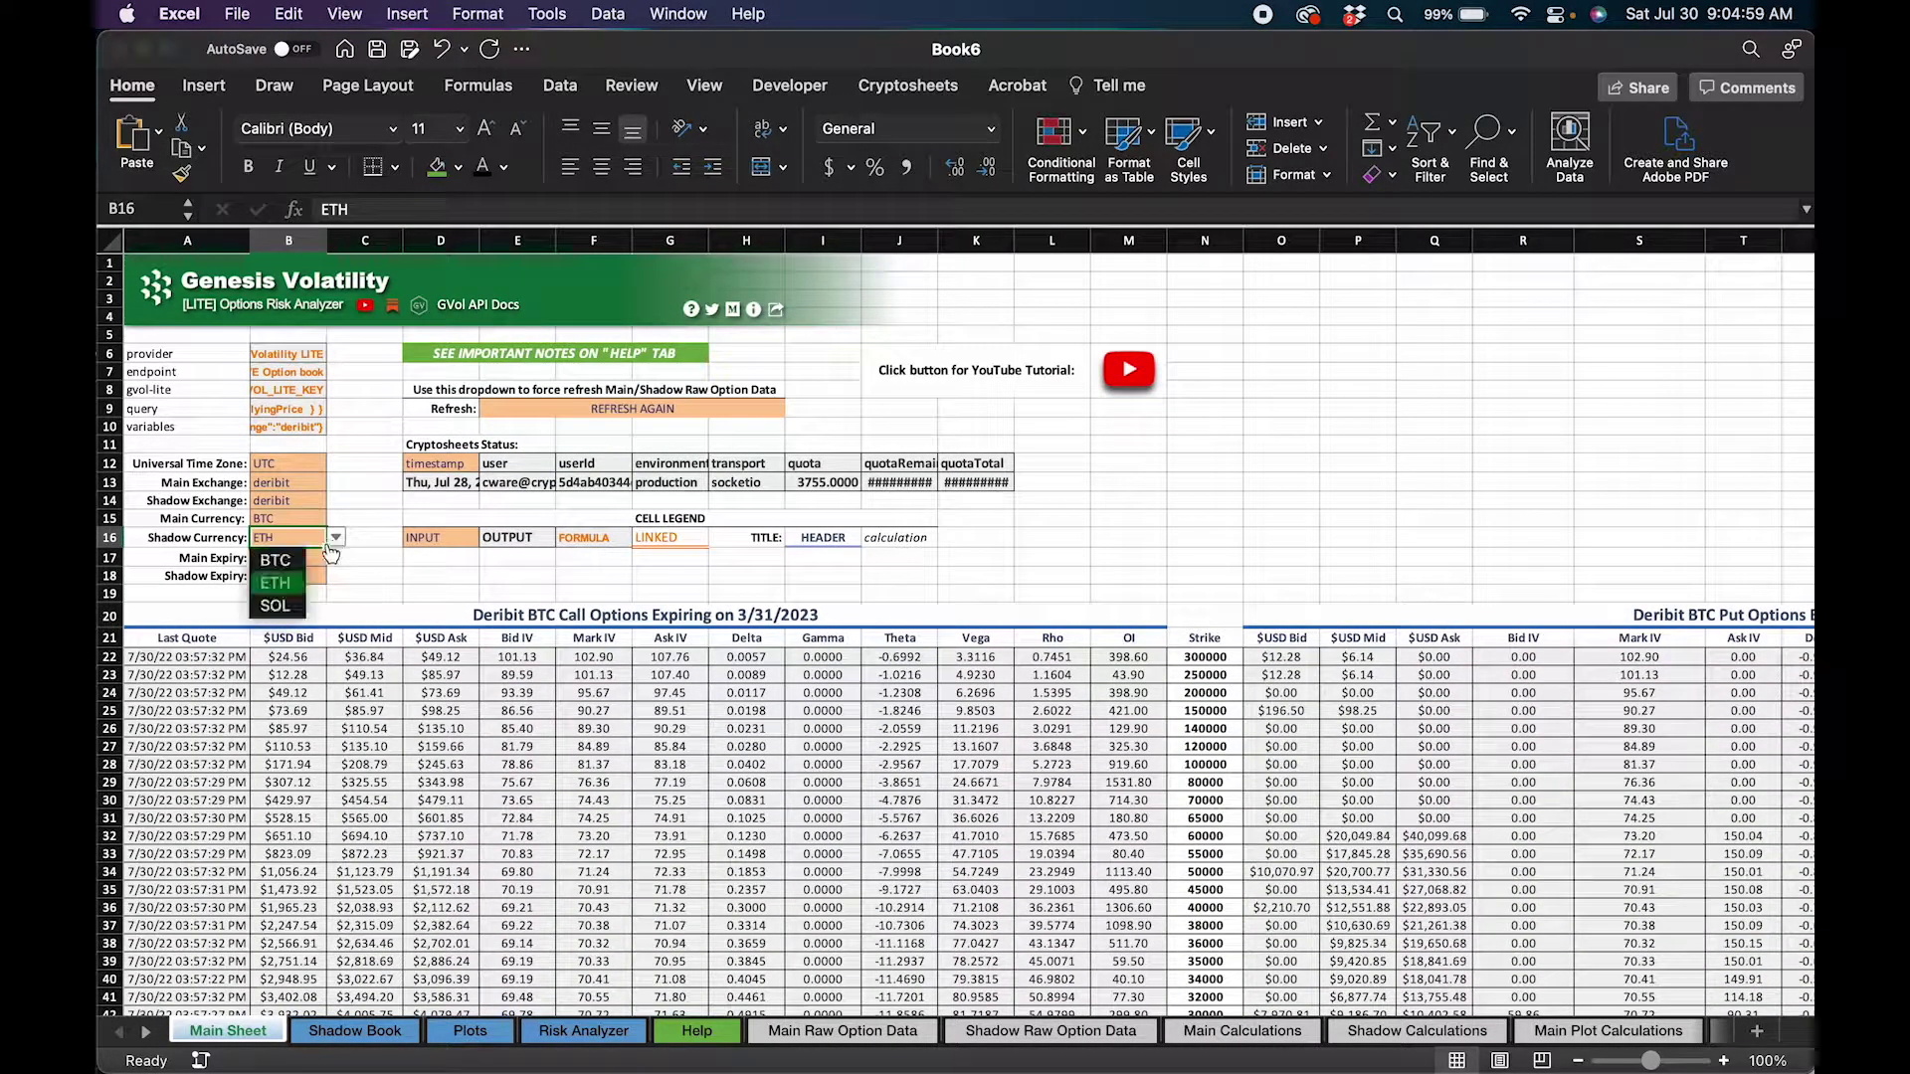
click(289, 560)
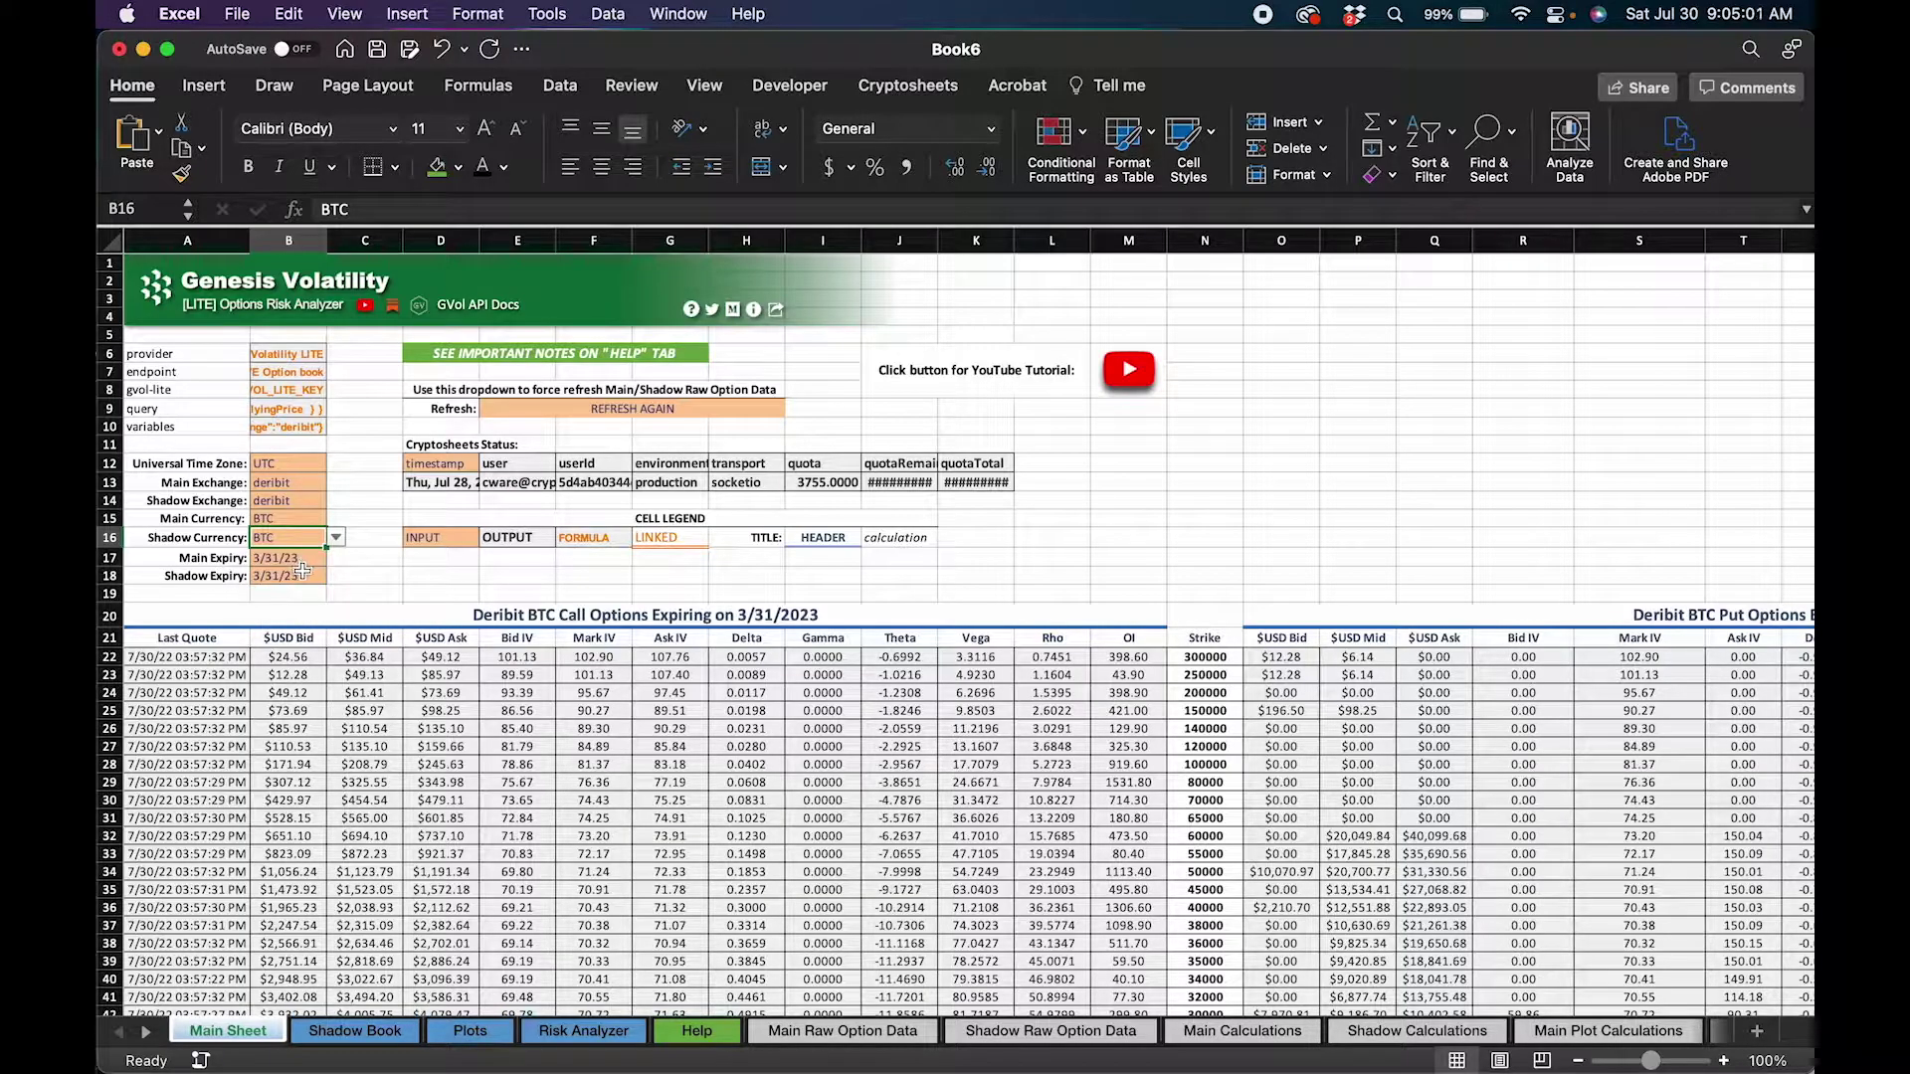
Step: Check the available Shadow Expiry dates on the Main Sheet without choosing a different one
click(302, 575)
click(334, 576)
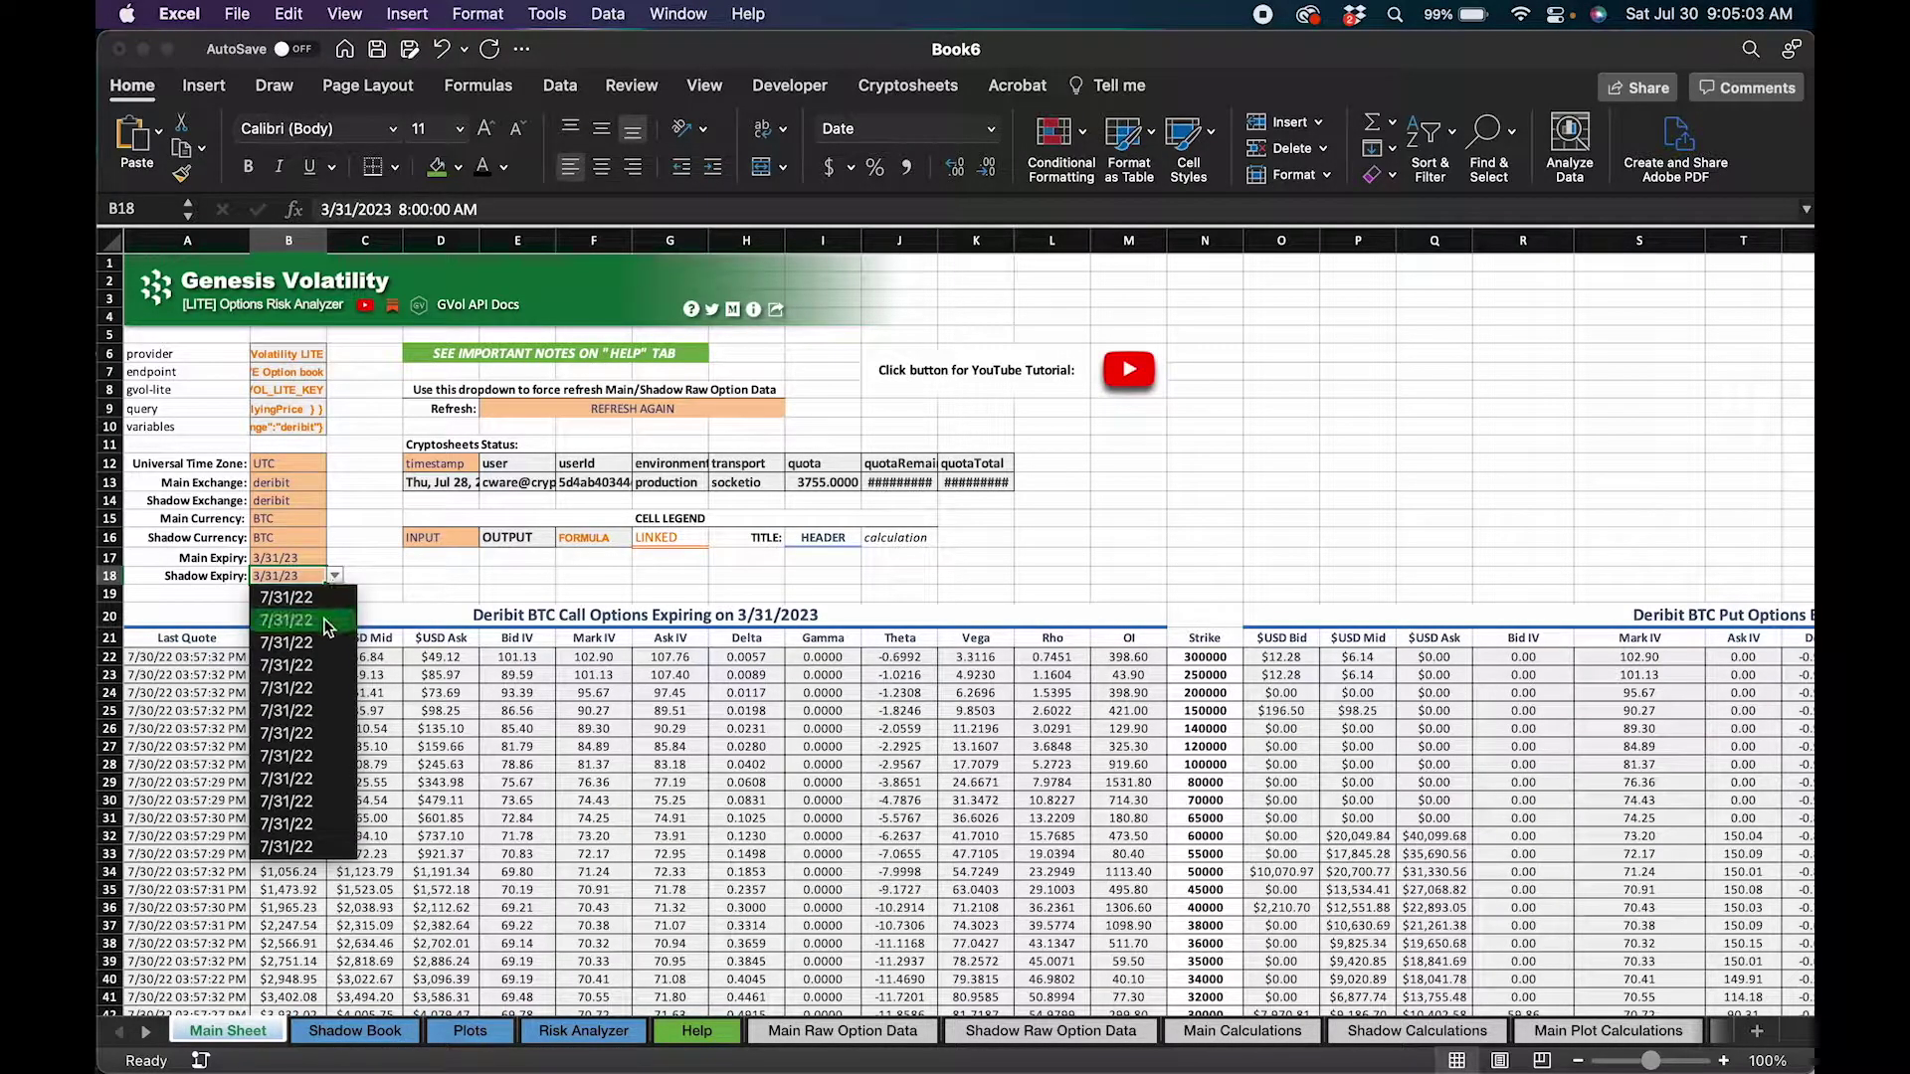
click(391, 585)
click(426, 587)
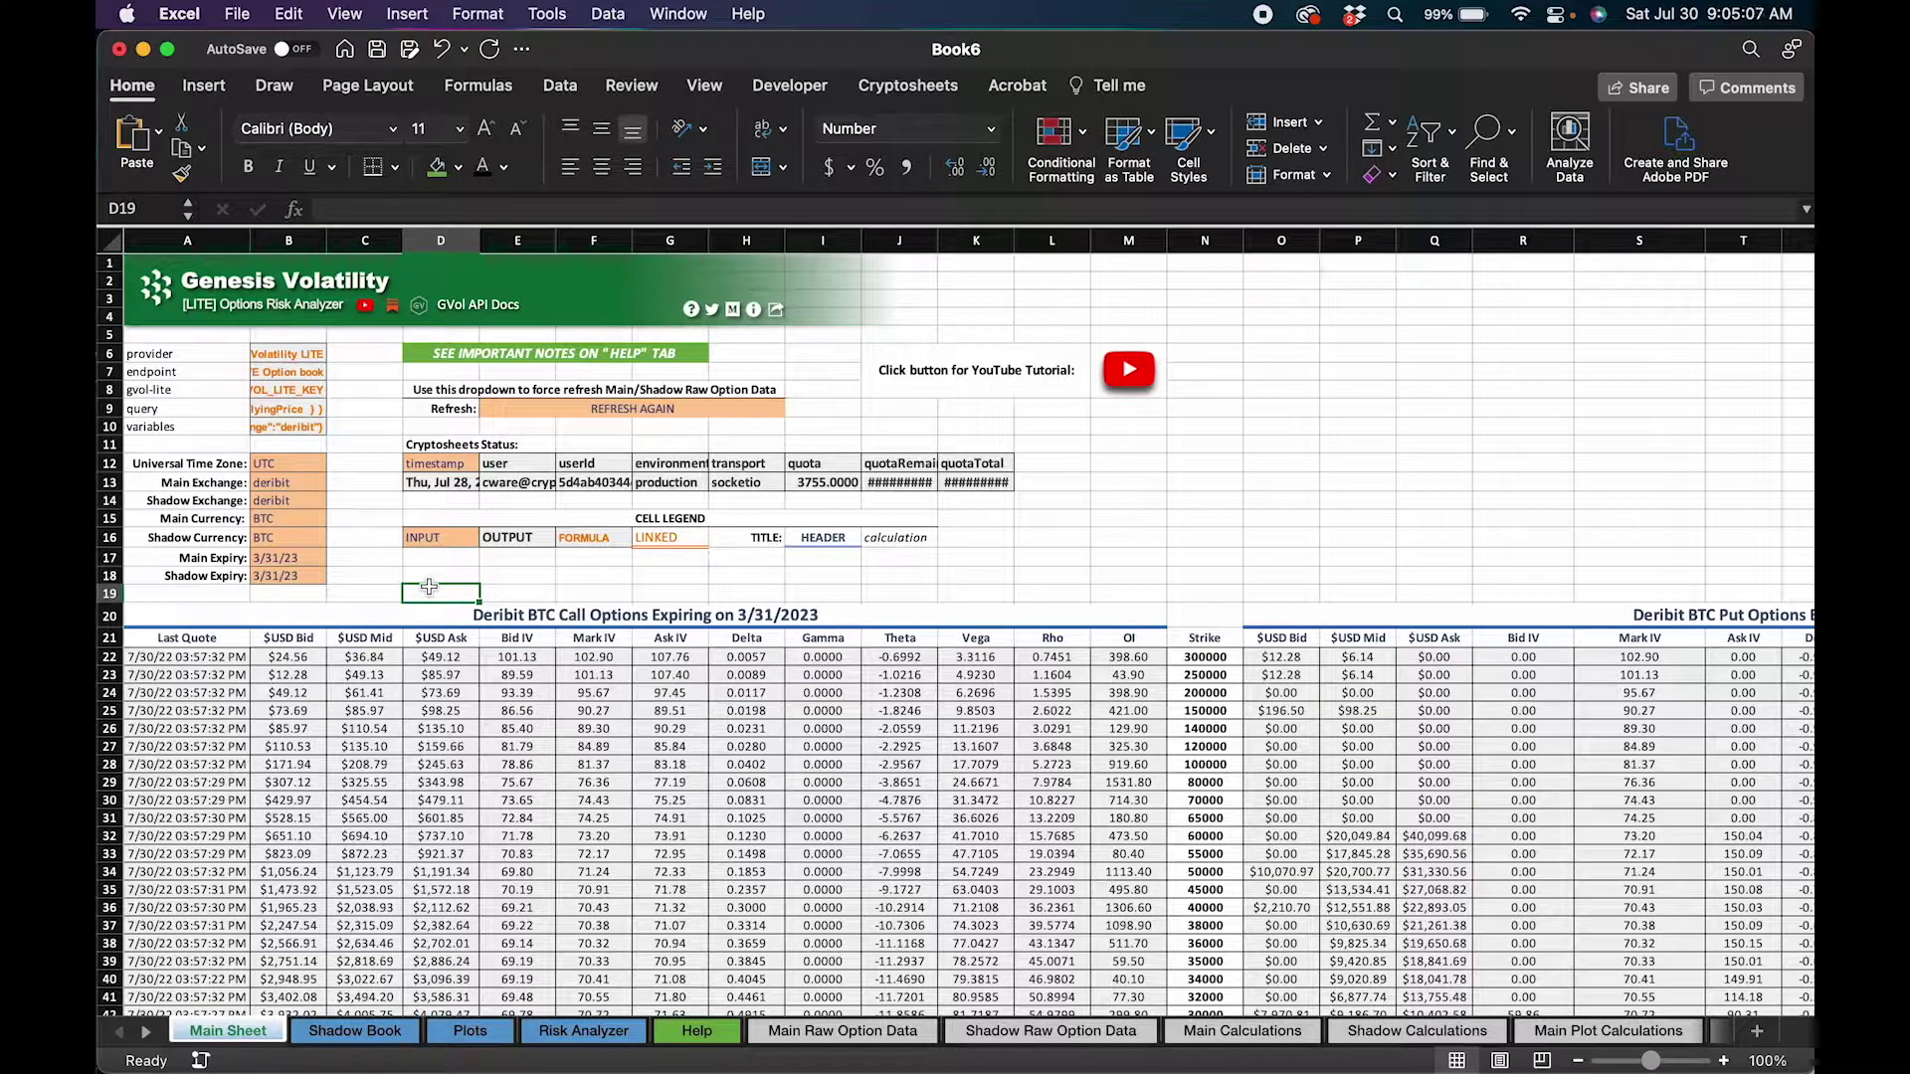
Step: Review the Main Currency and Shadow Currency input cells on the Main Sheet
click(238, 538)
click(274, 538)
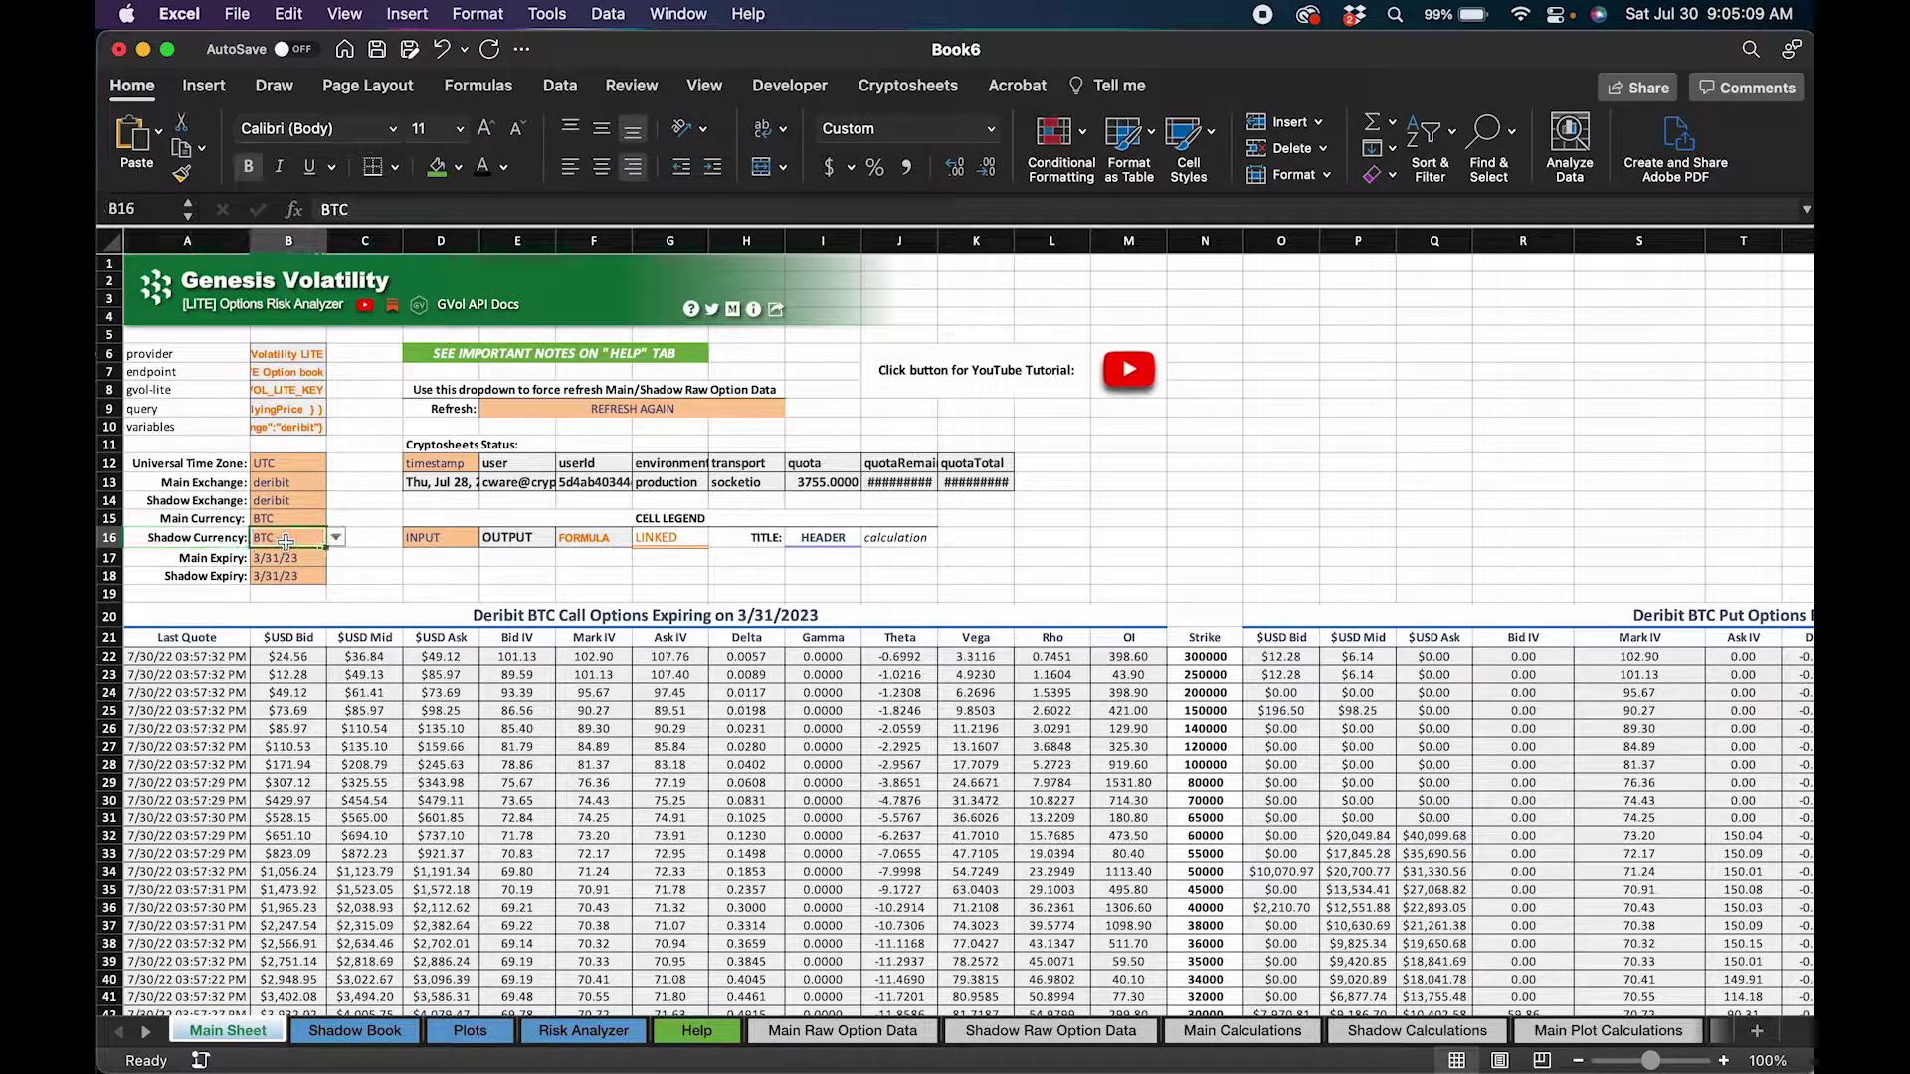
click(198, 517)
click(273, 518)
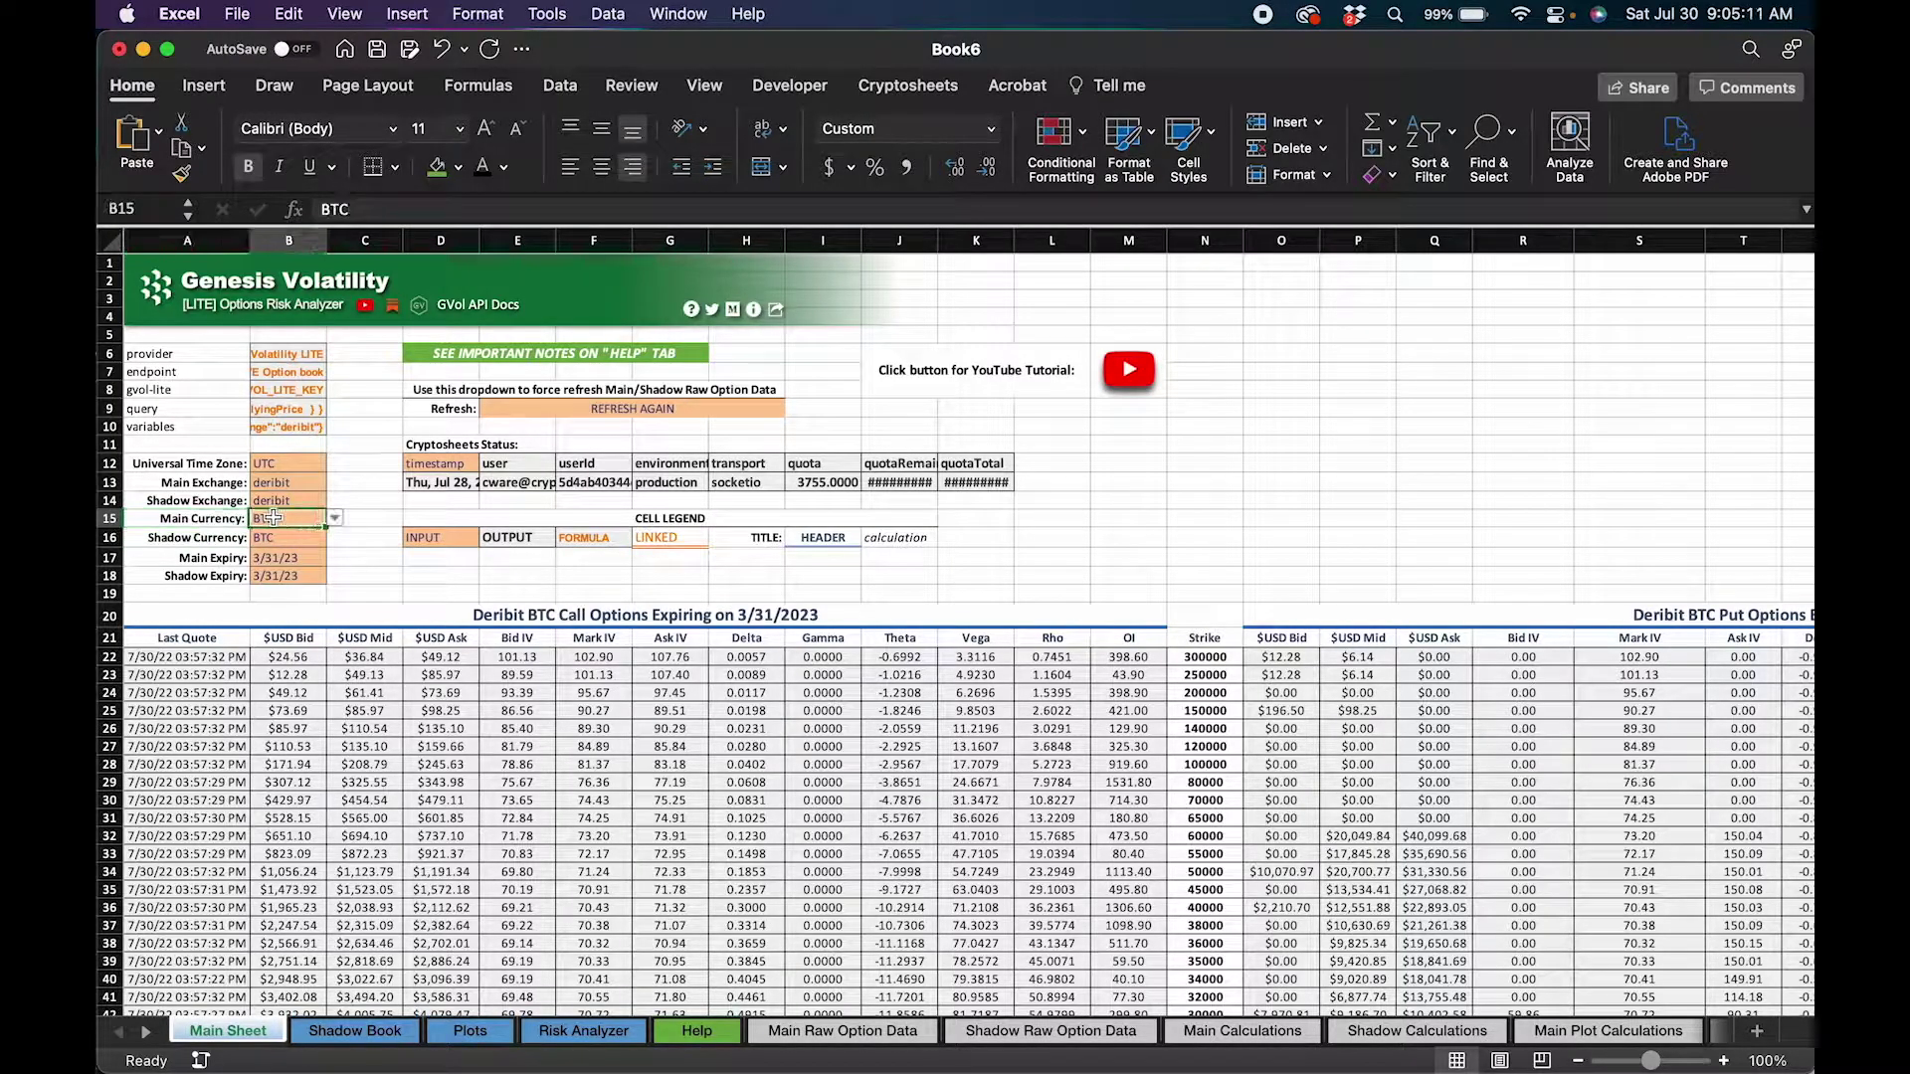
click(219, 537)
click(276, 538)
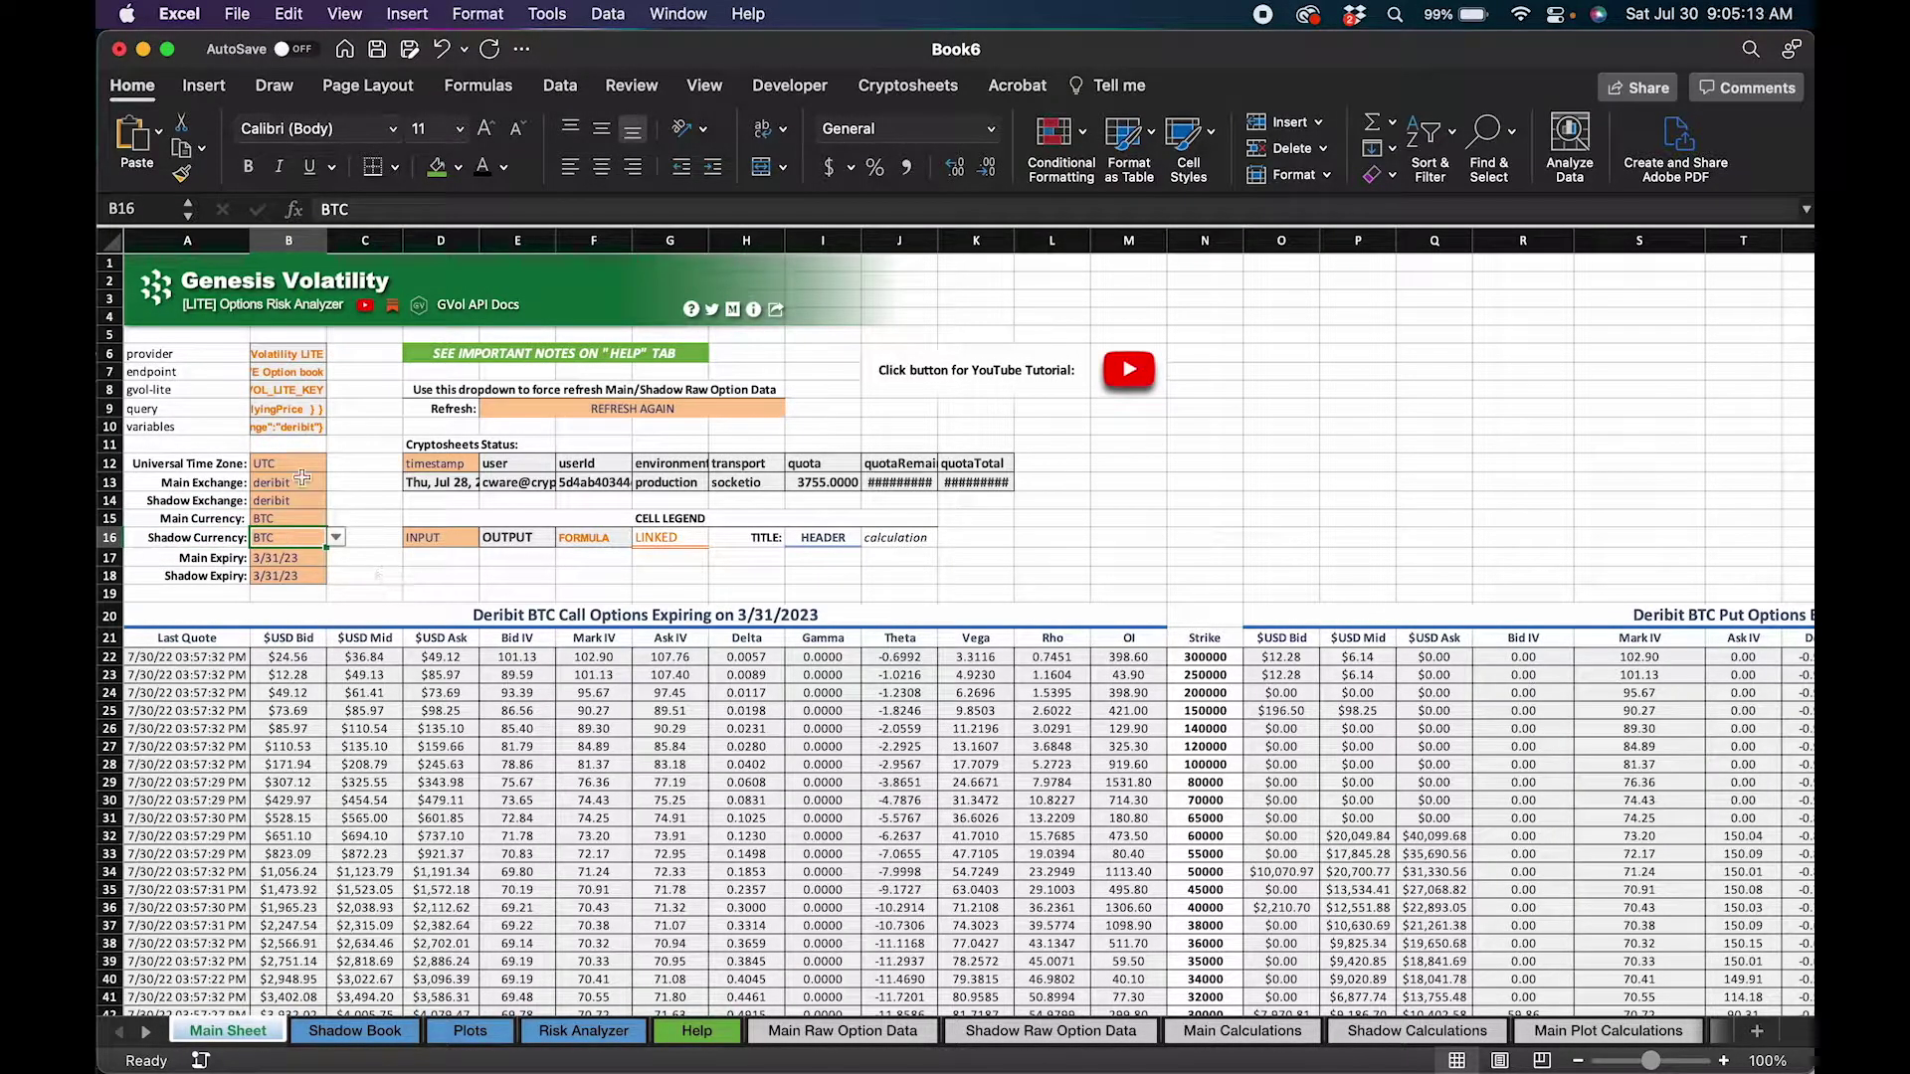
click(413, 578)
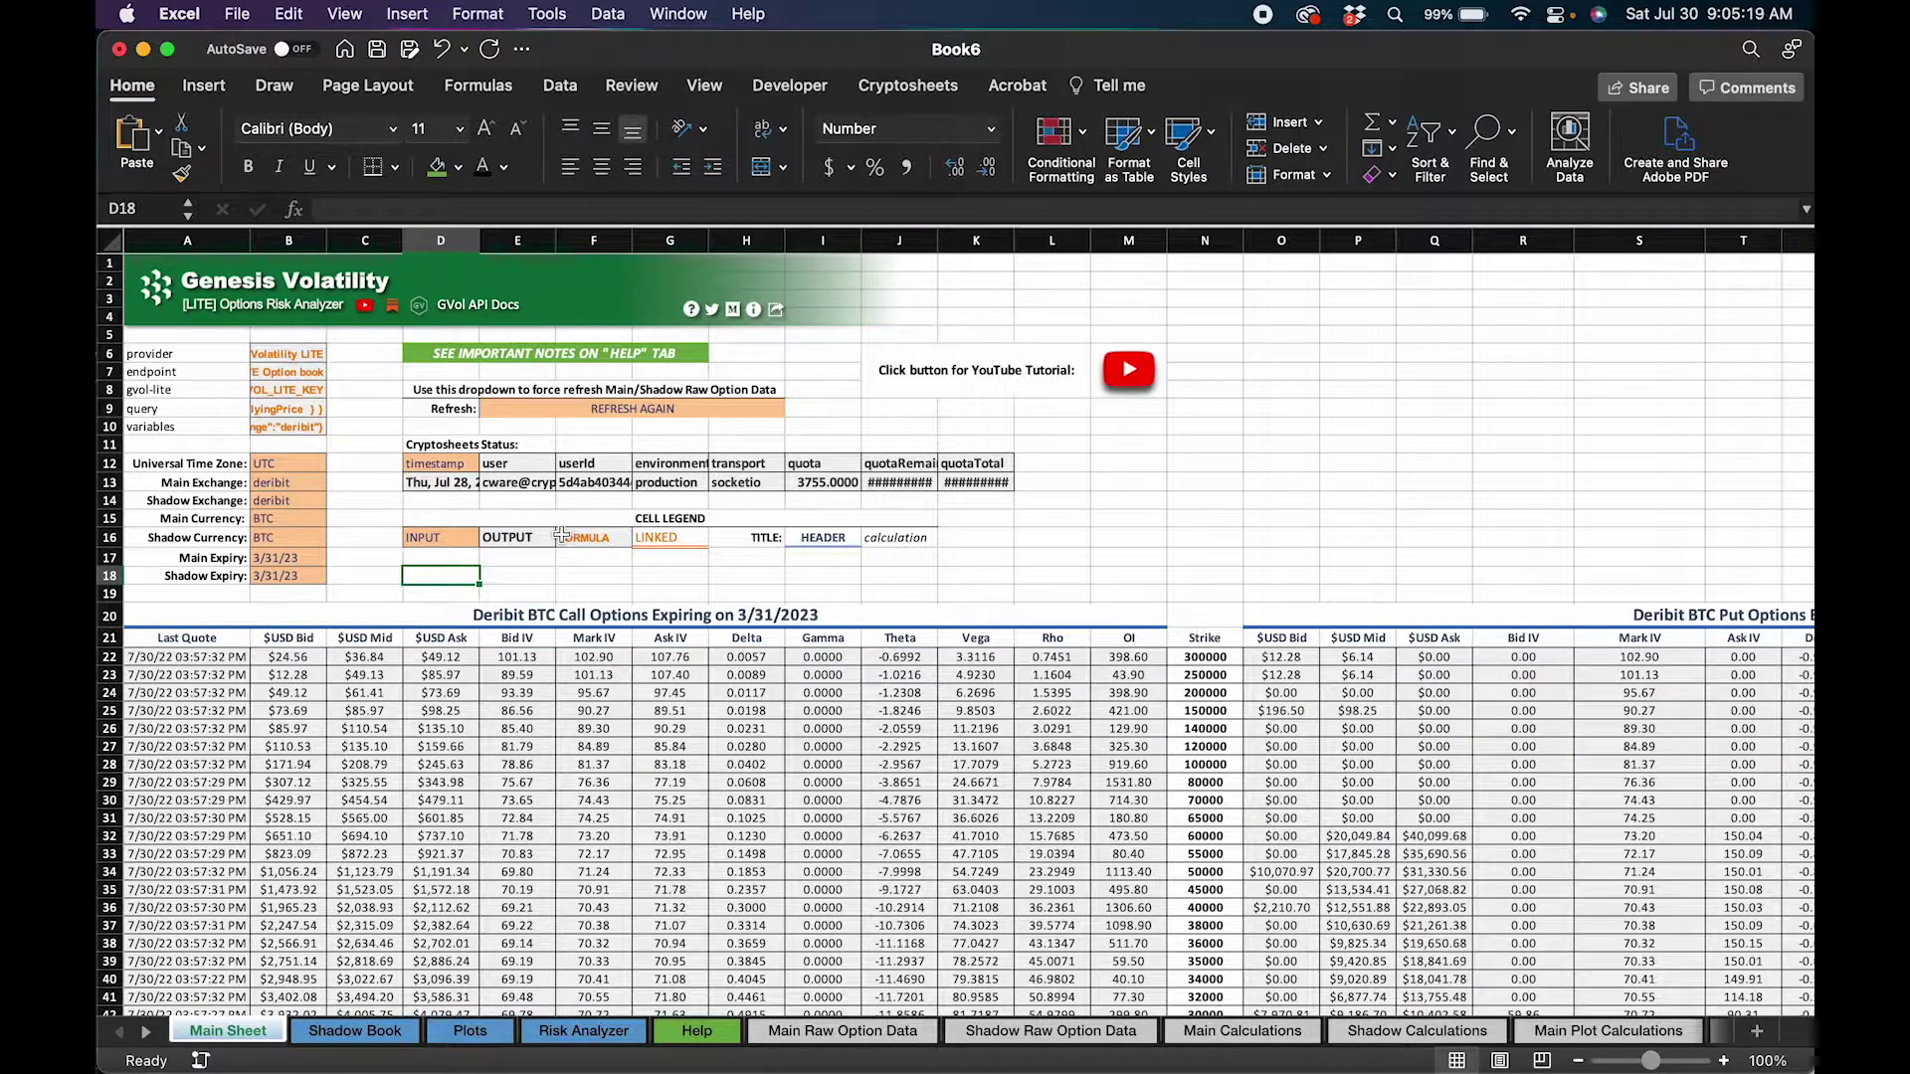
Step: Open the Risk Analyzer sheet and examine both legs' Long/Short settings, the Long Call Option Price chart and the Long Straddle % P/L chart
click(592, 1037)
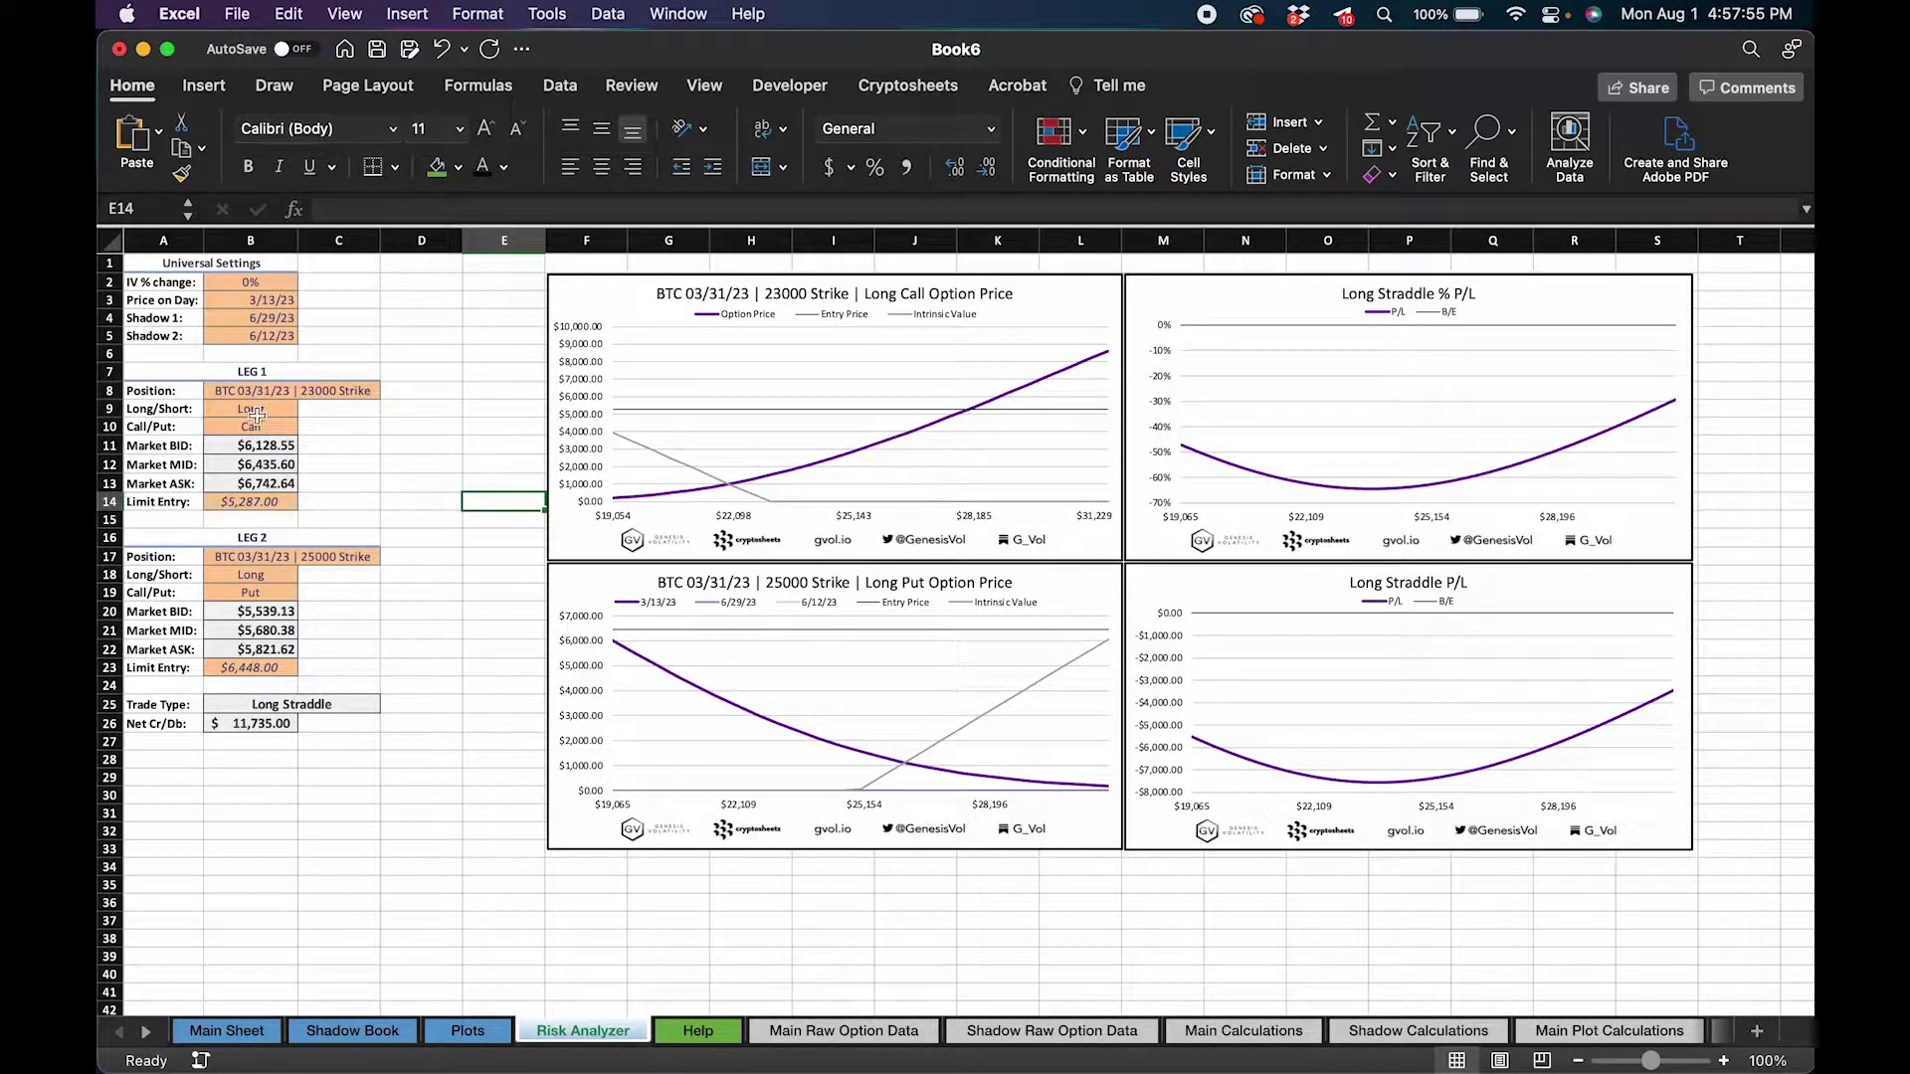
click(256, 416)
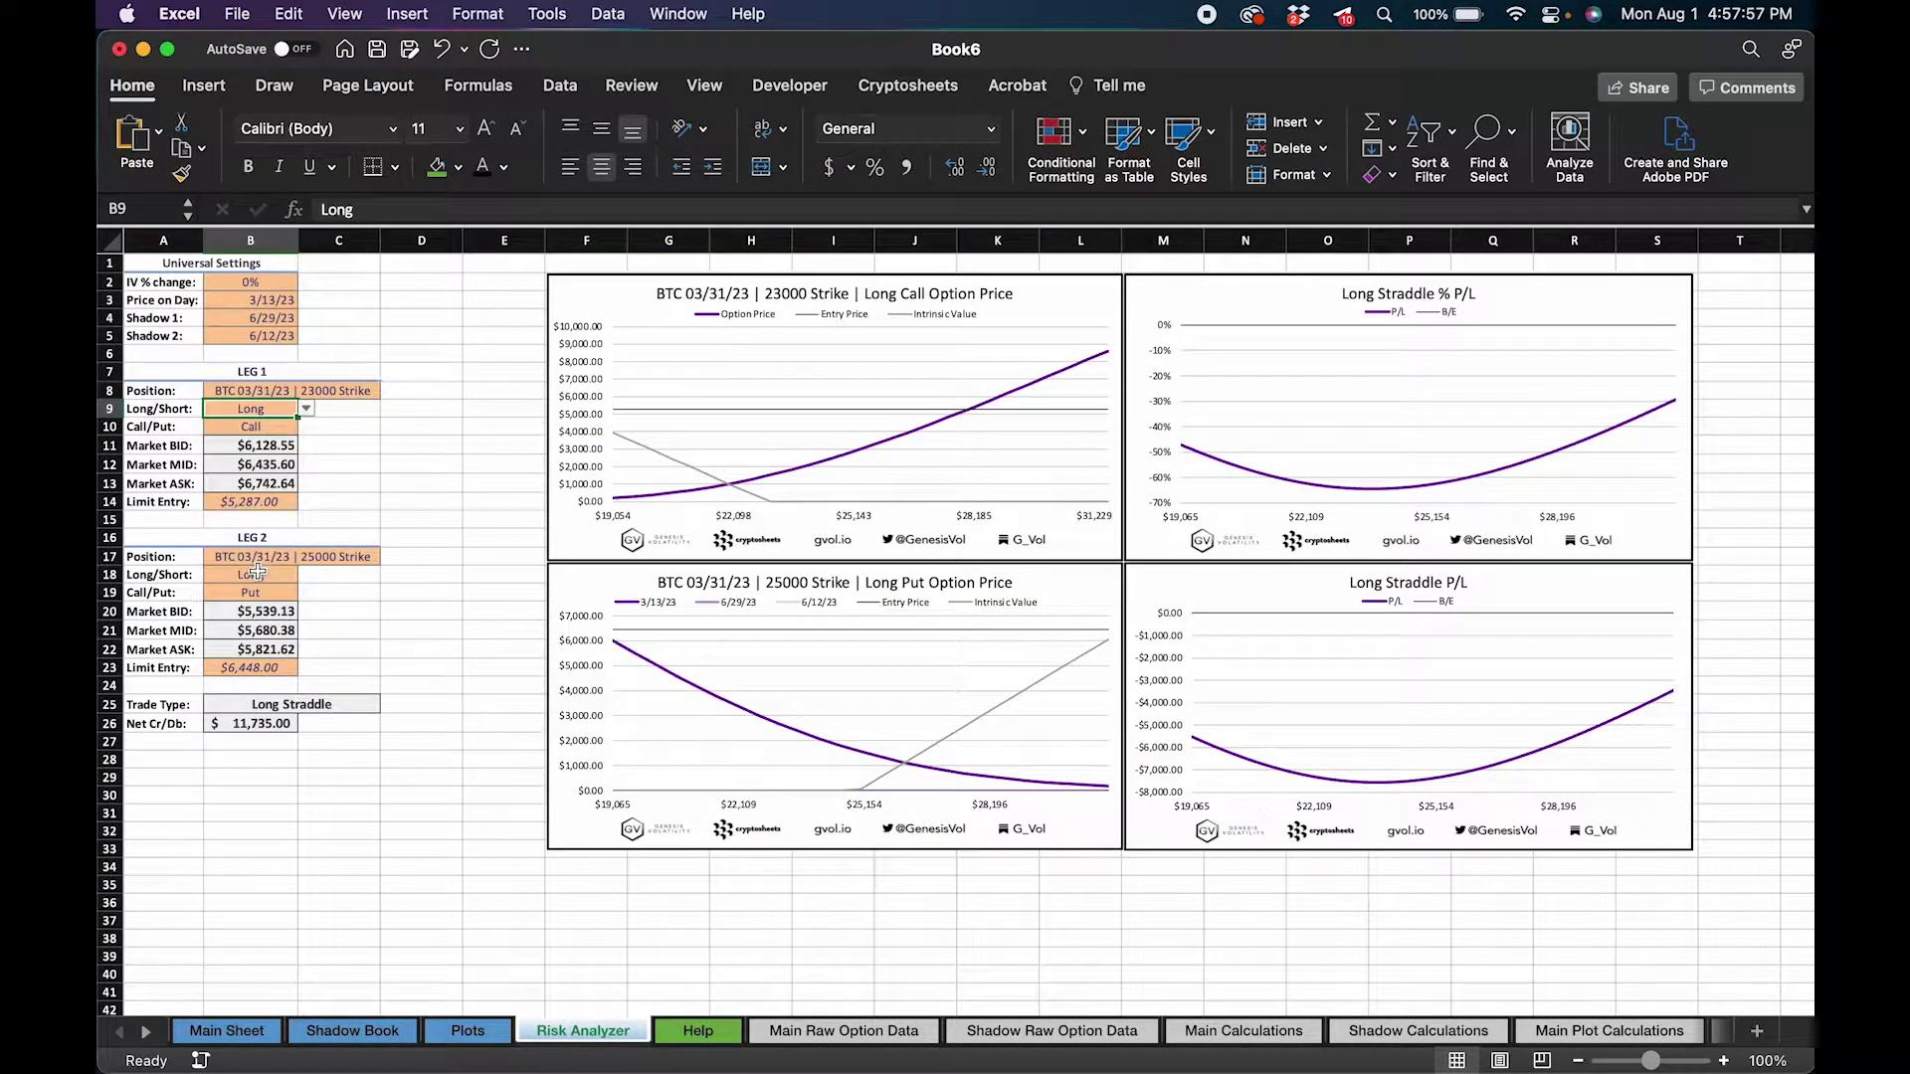
click(252, 575)
click(460, 392)
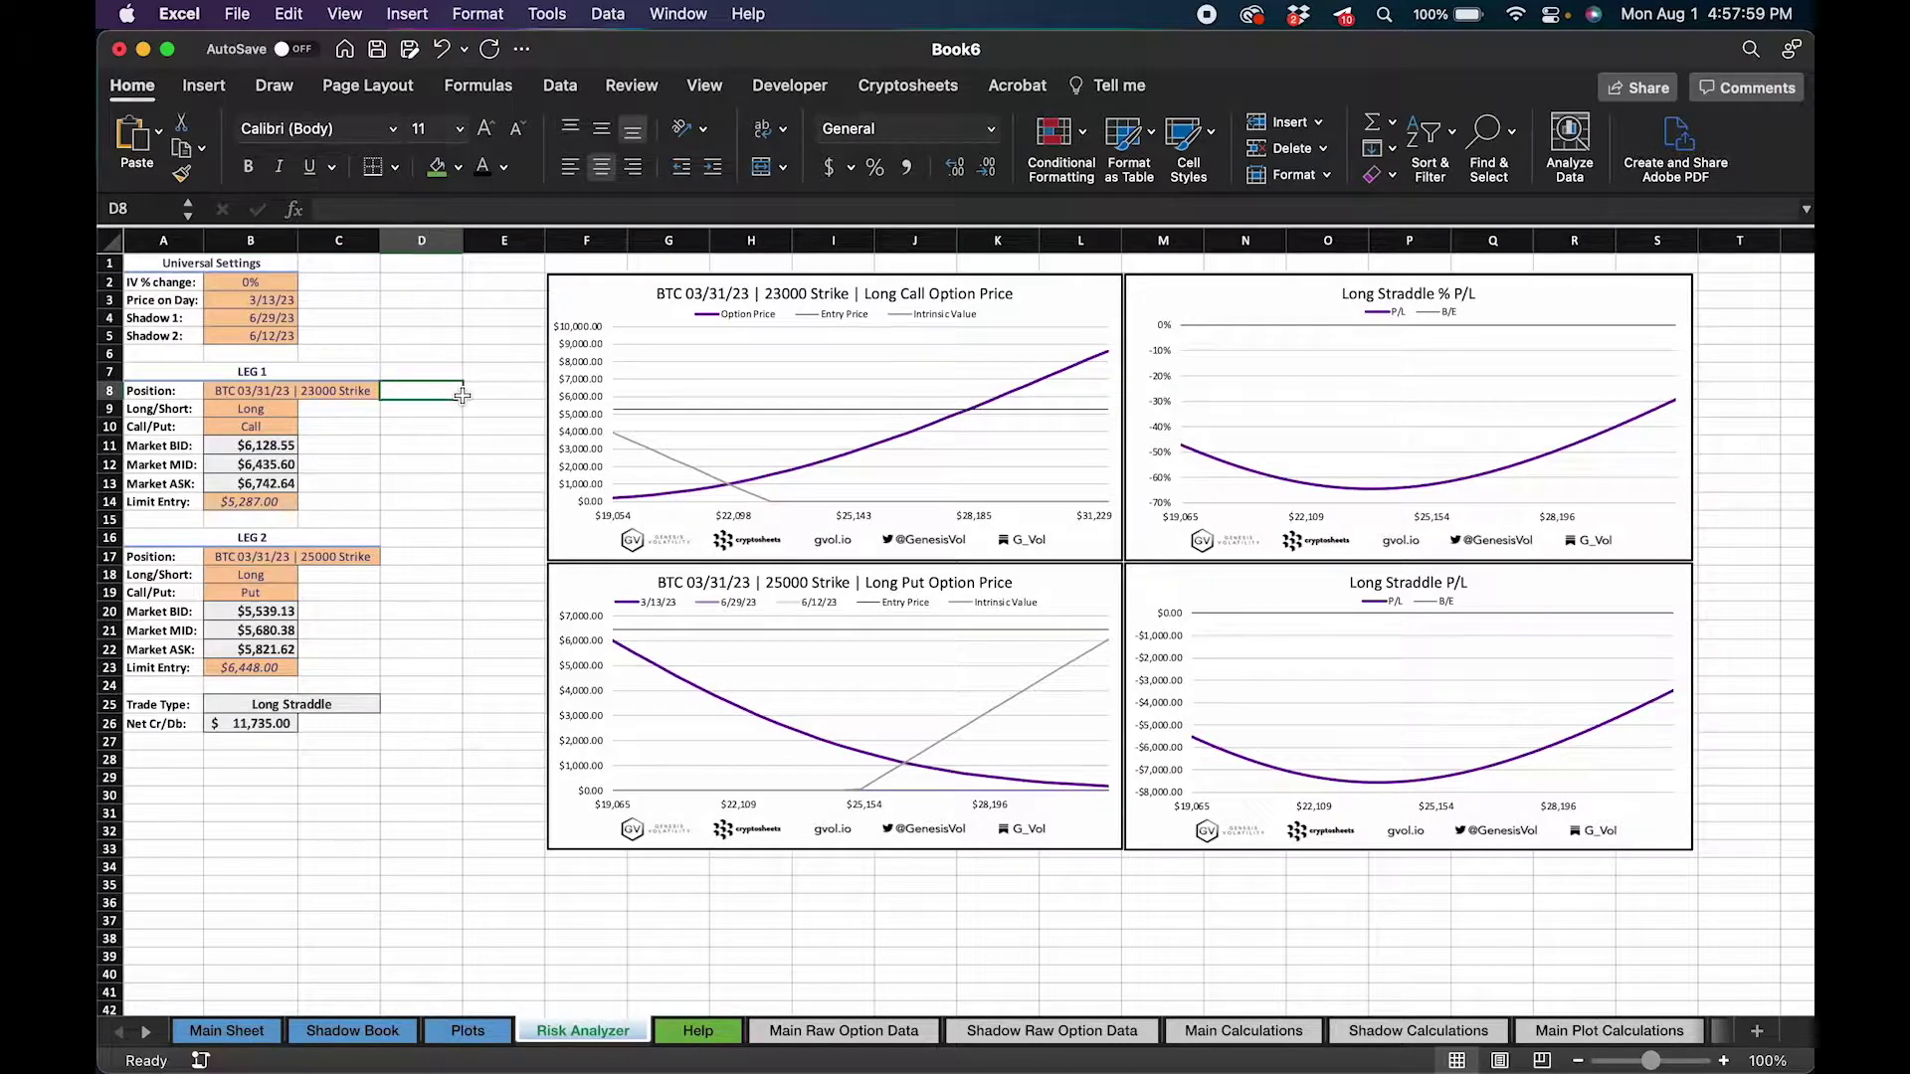
click(641, 316)
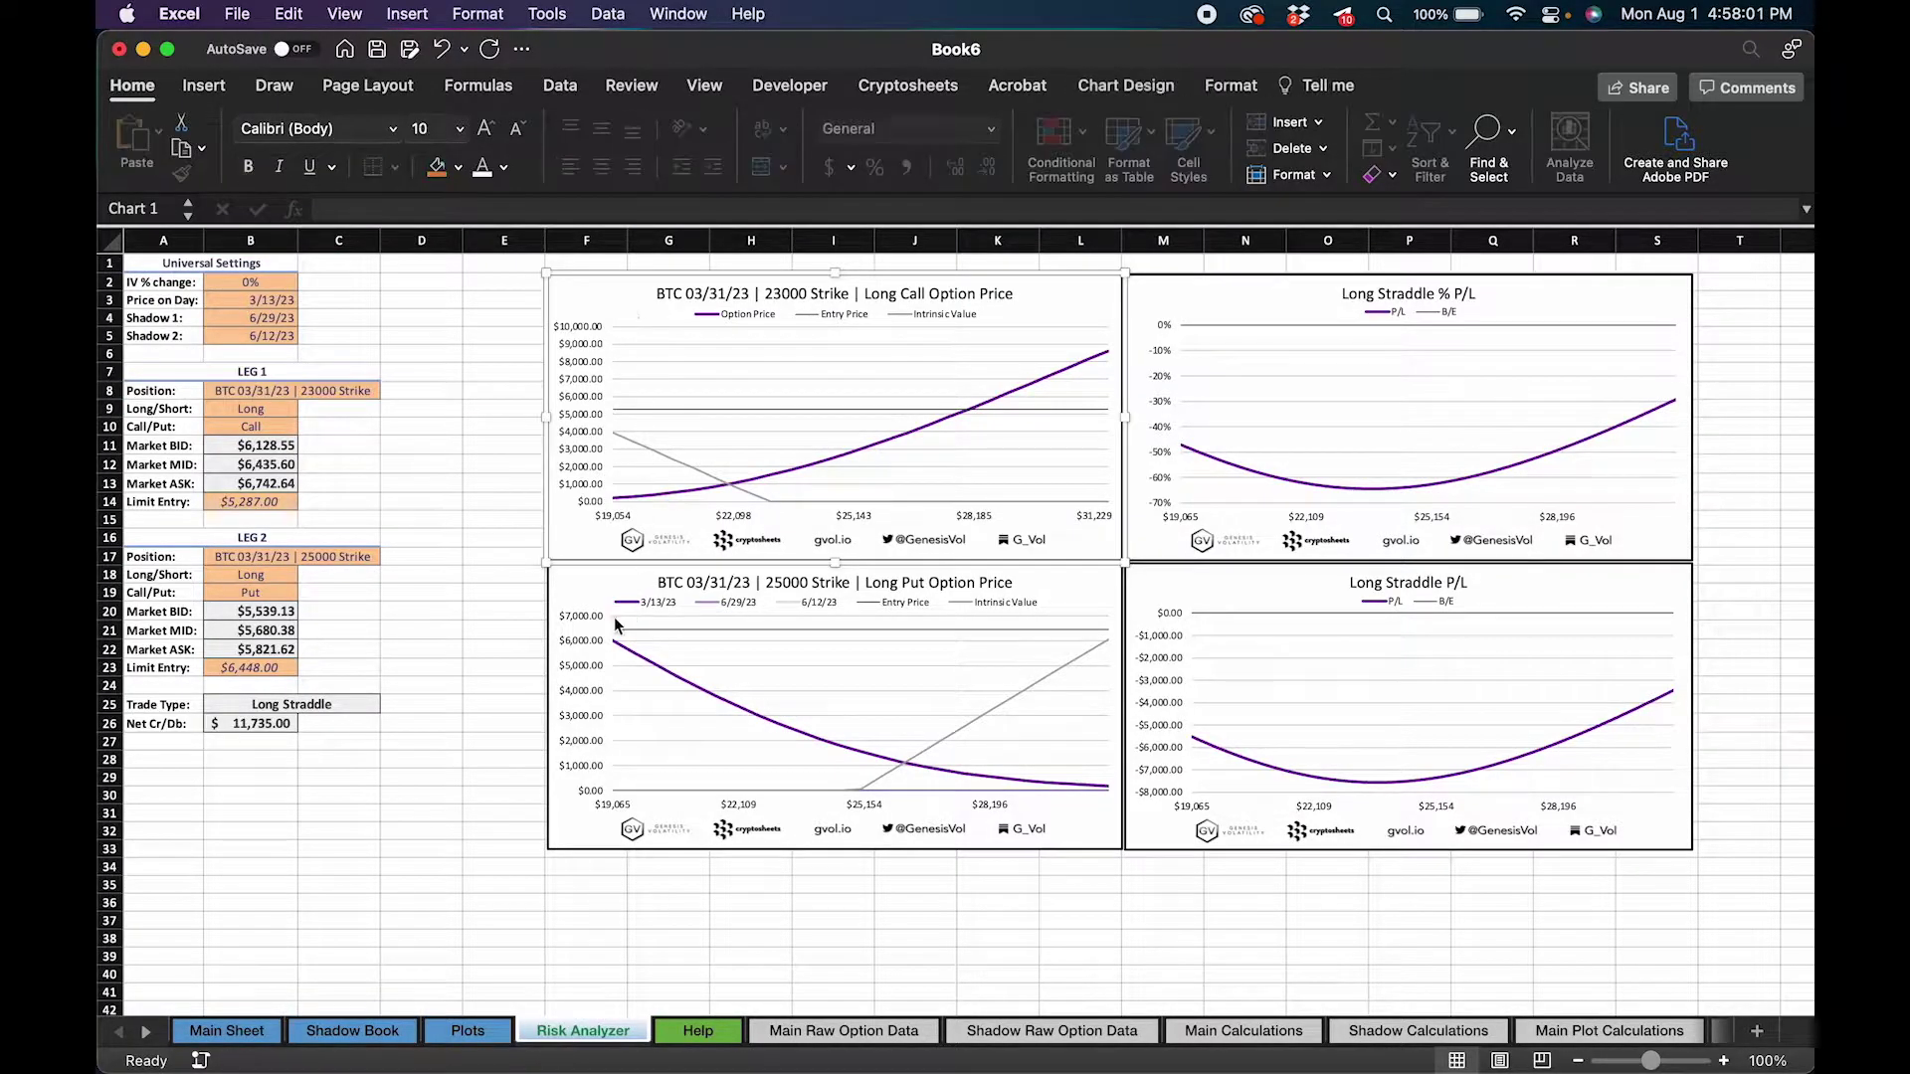
click(630, 301)
click(1165, 329)
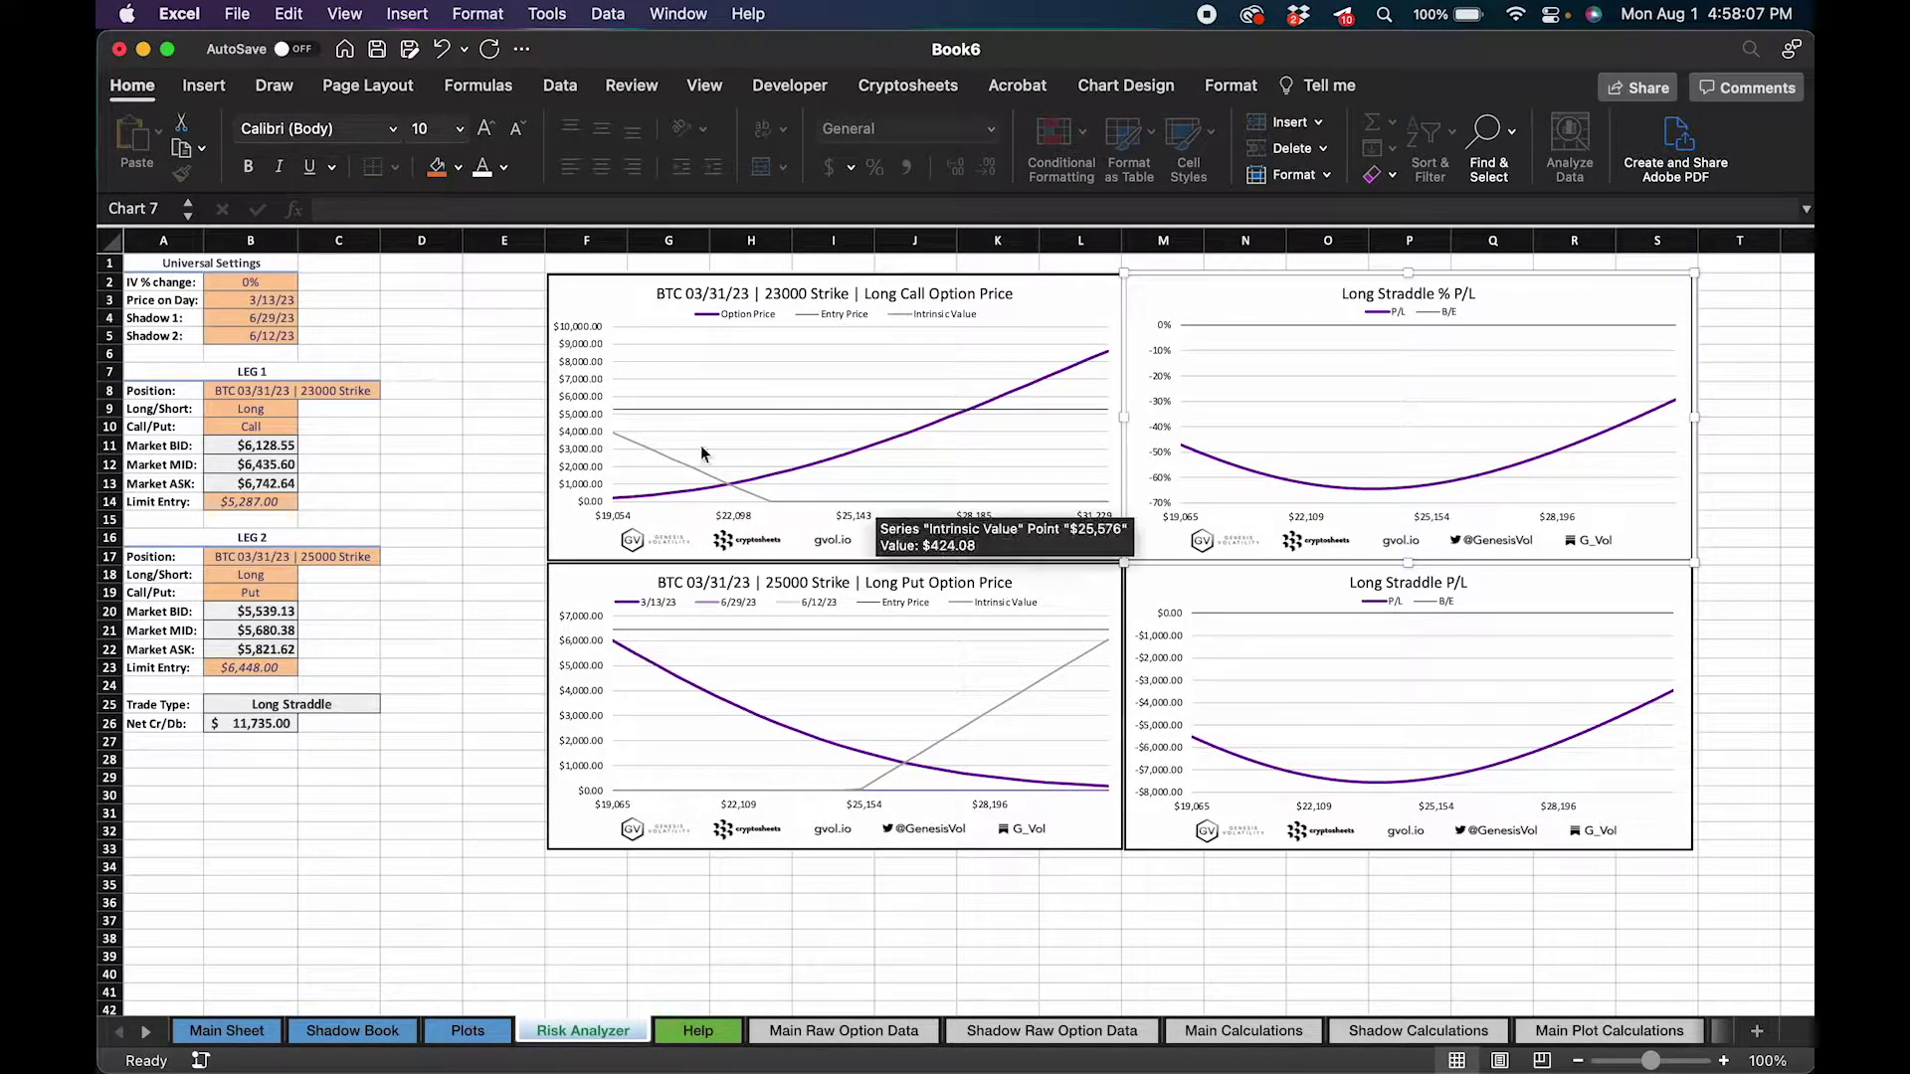
Step: Inspect the Limit Entry cells of both legs and the market prices of Leg 1
click(238, 500)
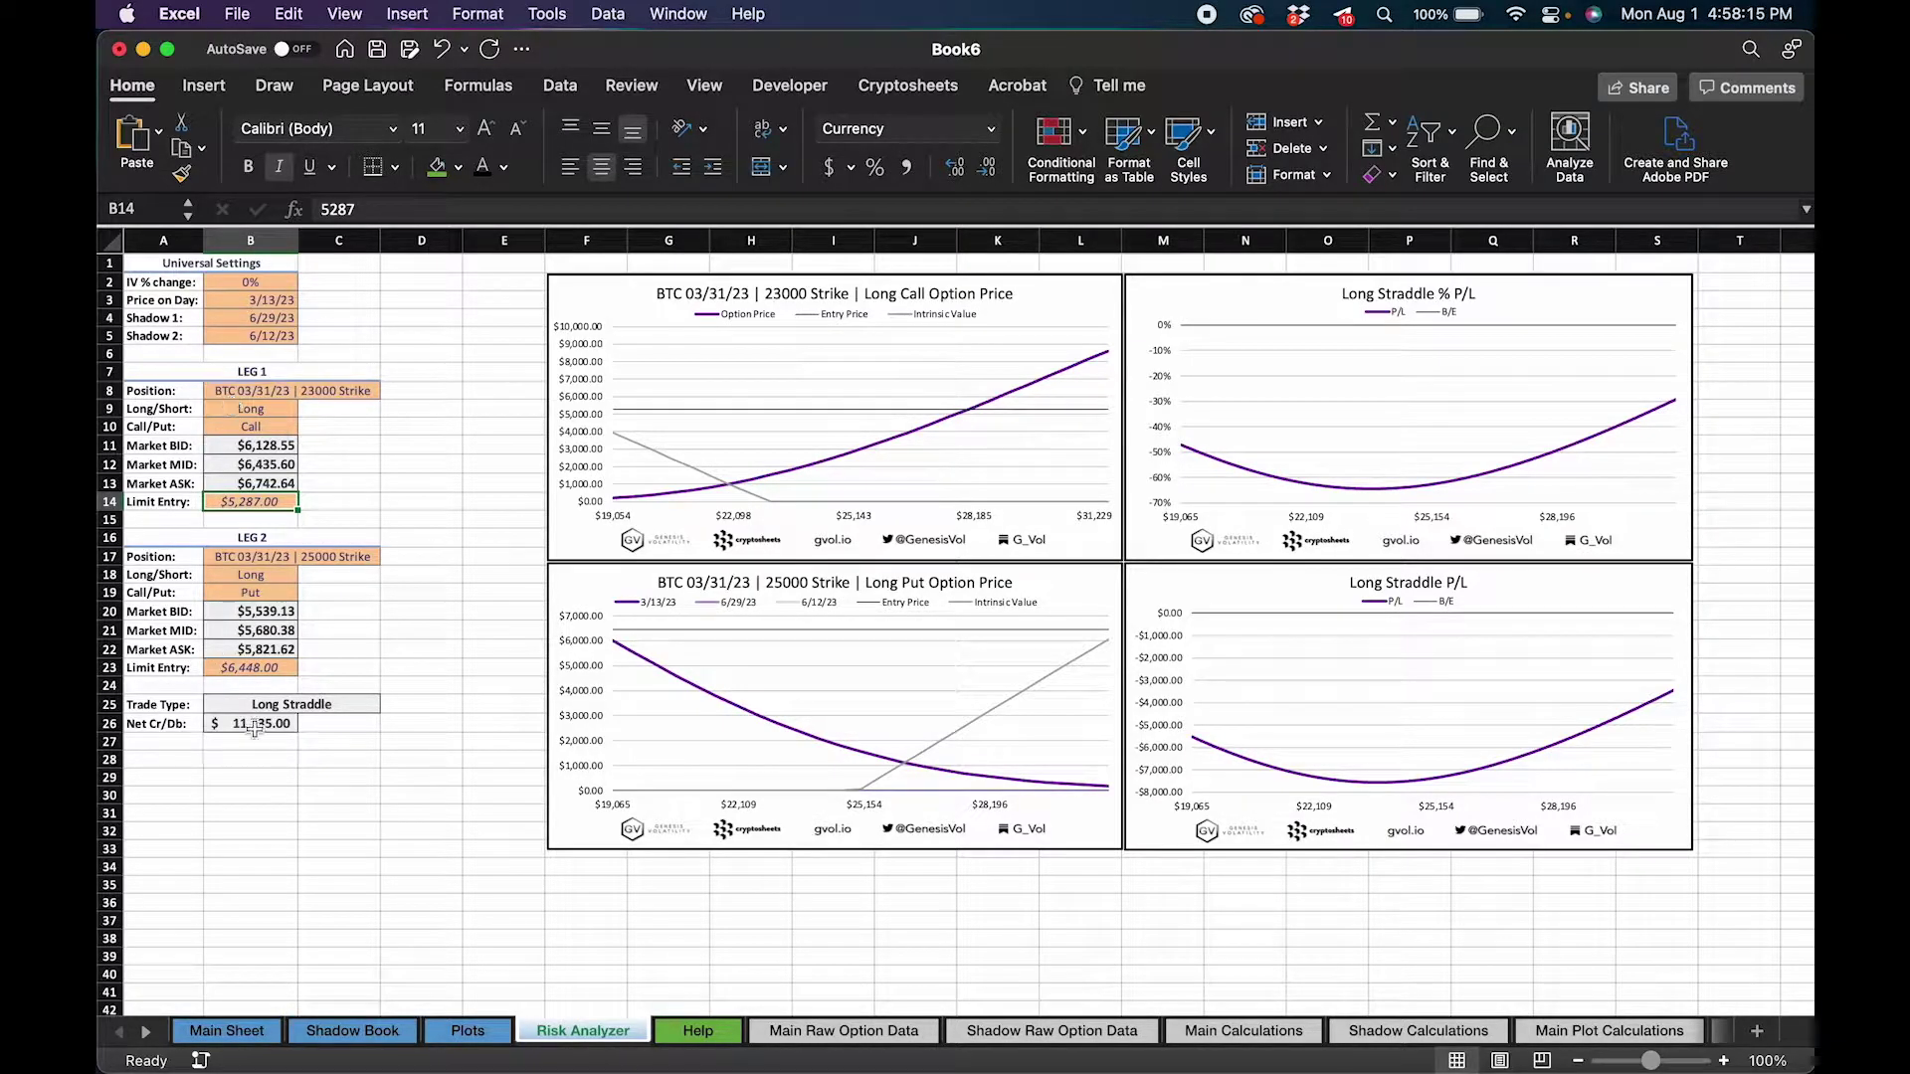
click(250, 667)
click(440, 668)
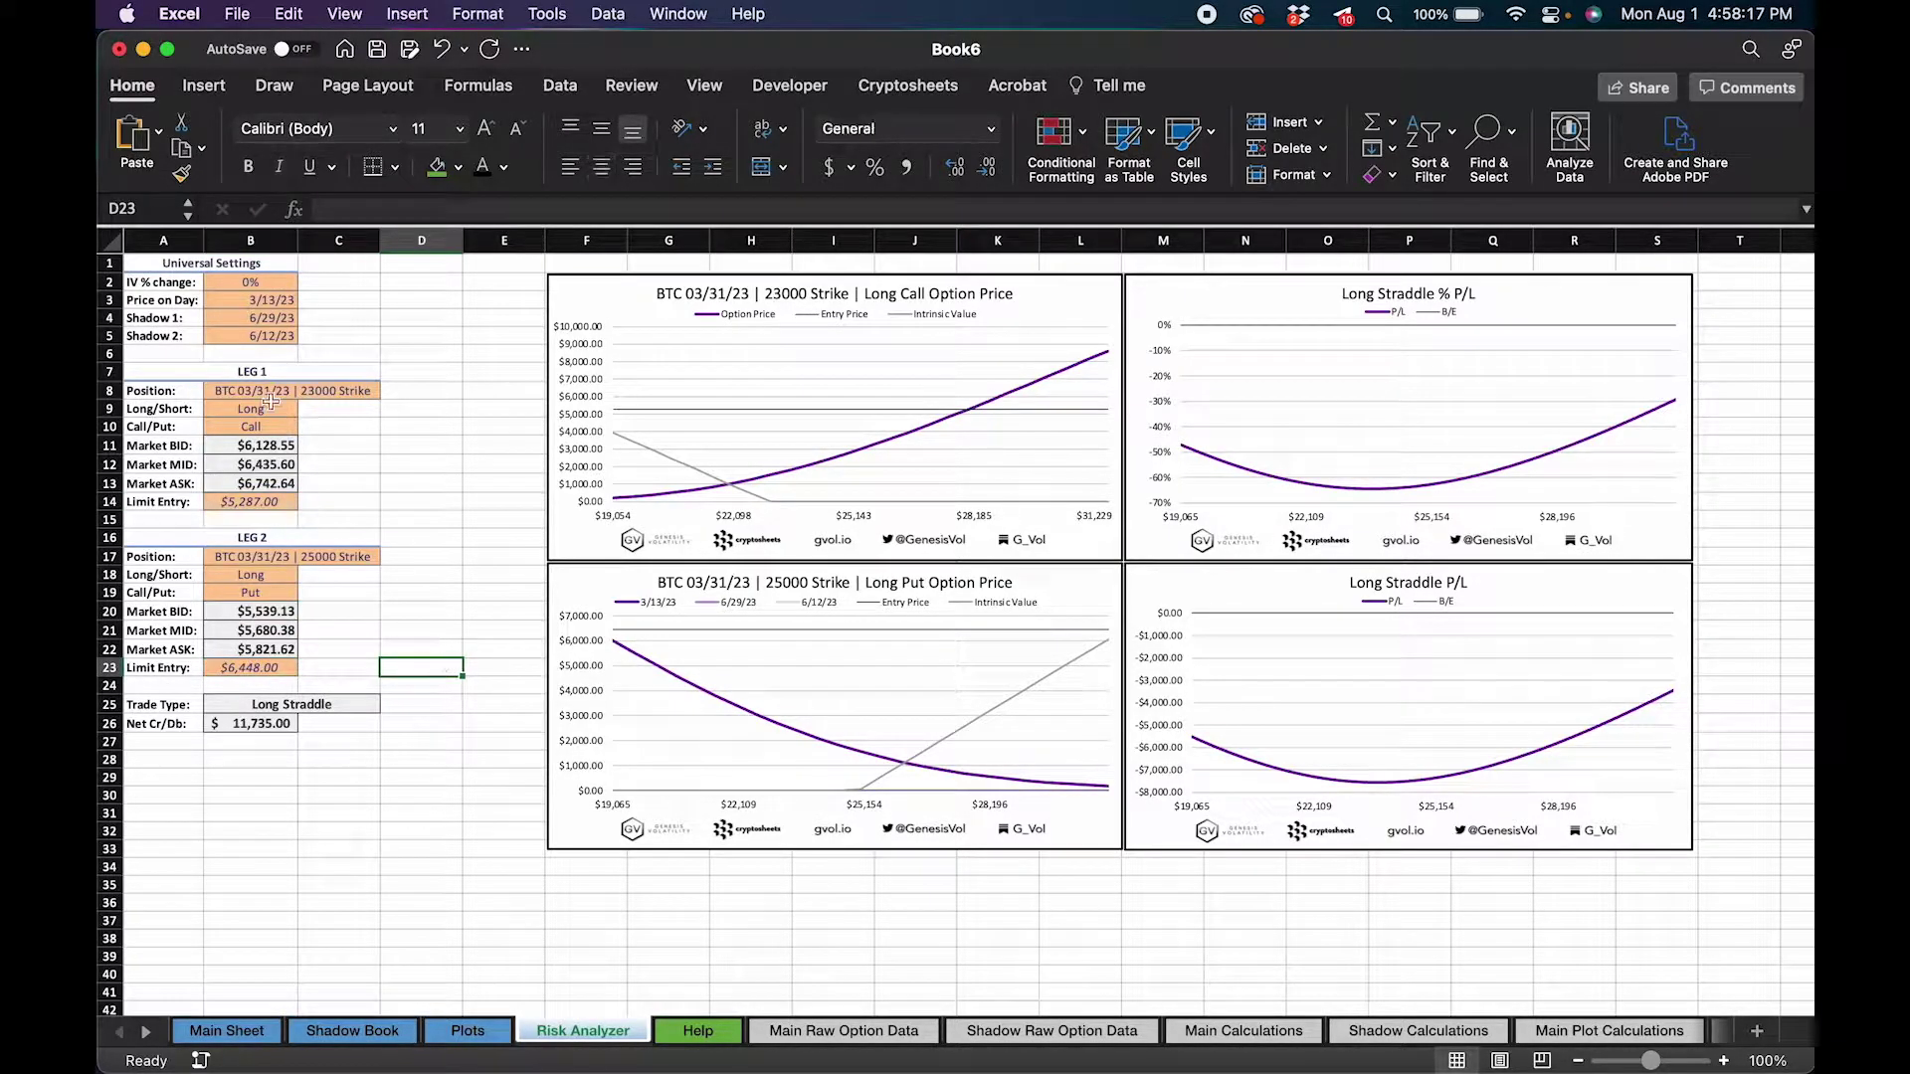
click(220, 479)
Step: Look over the Universal Settings, including the Shadow 1 date and the available IV % change values
click(229, 319)
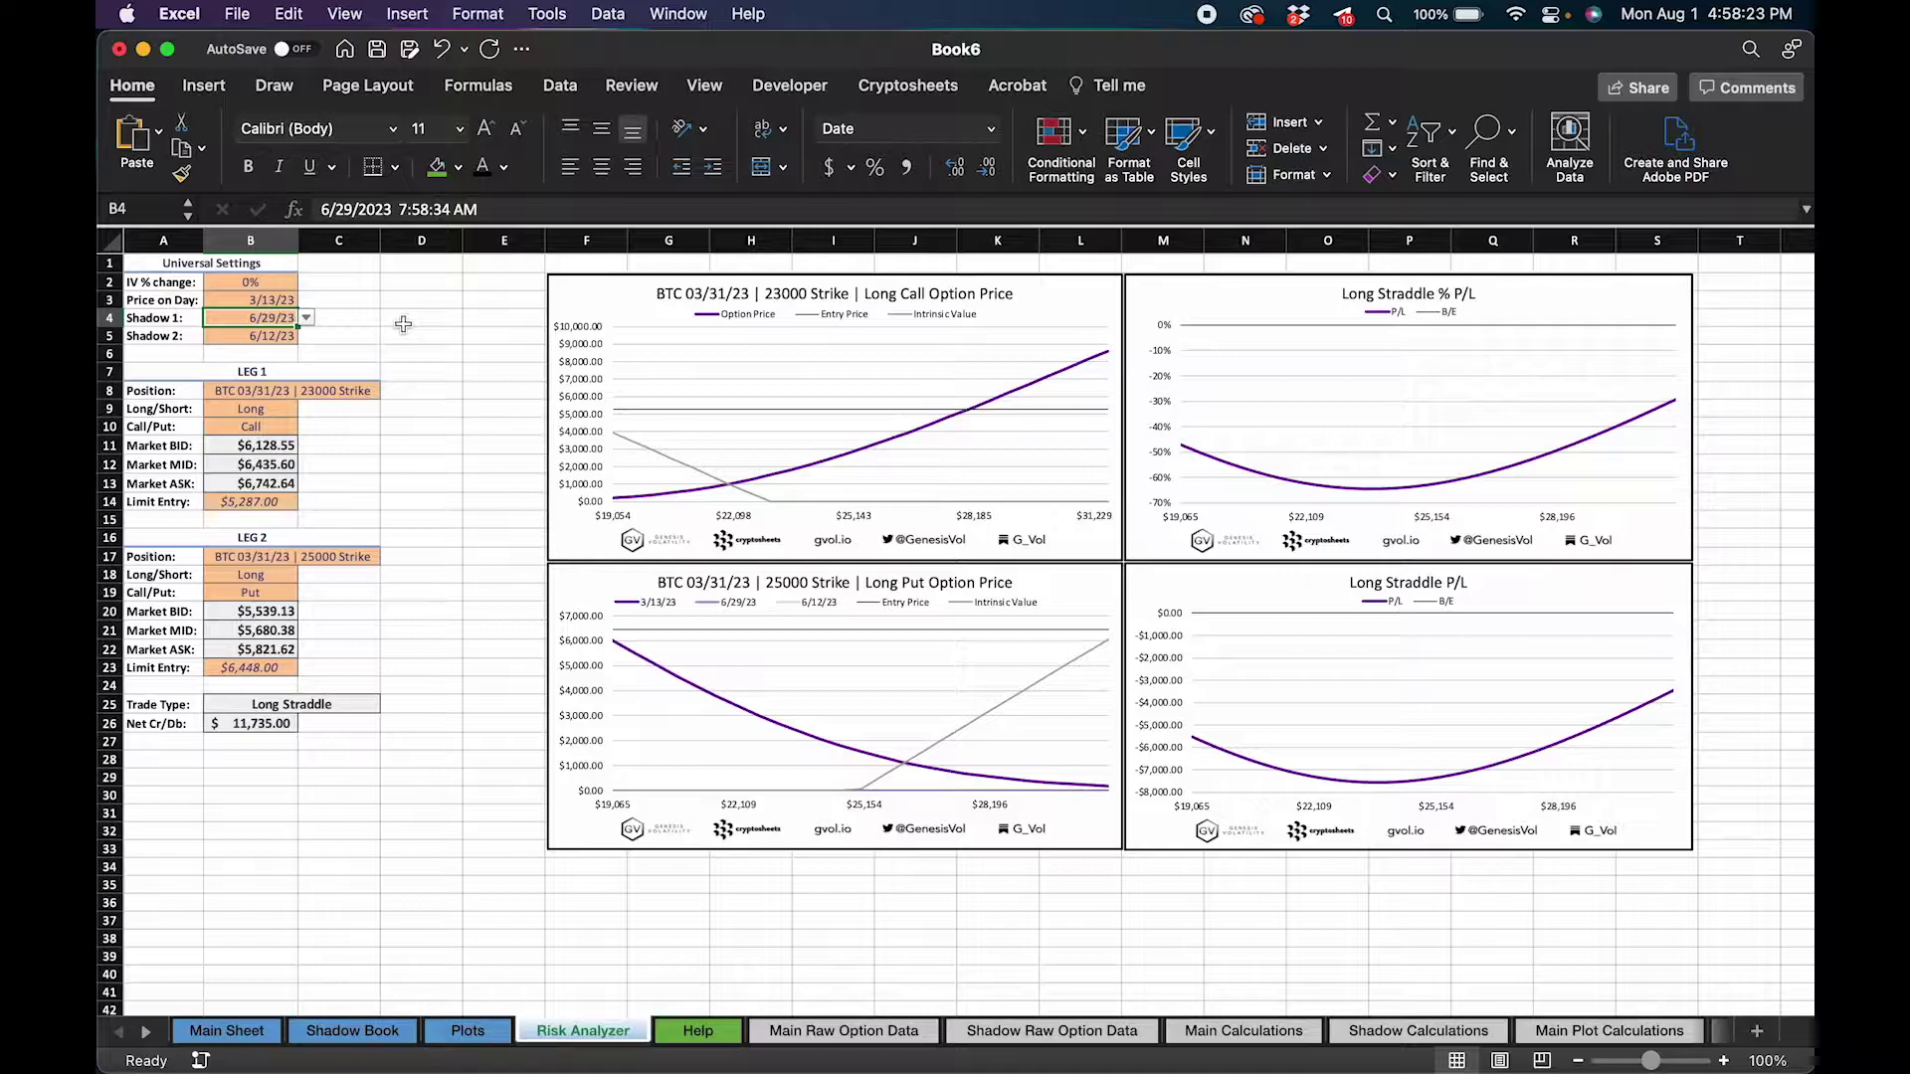
click(221, 287)
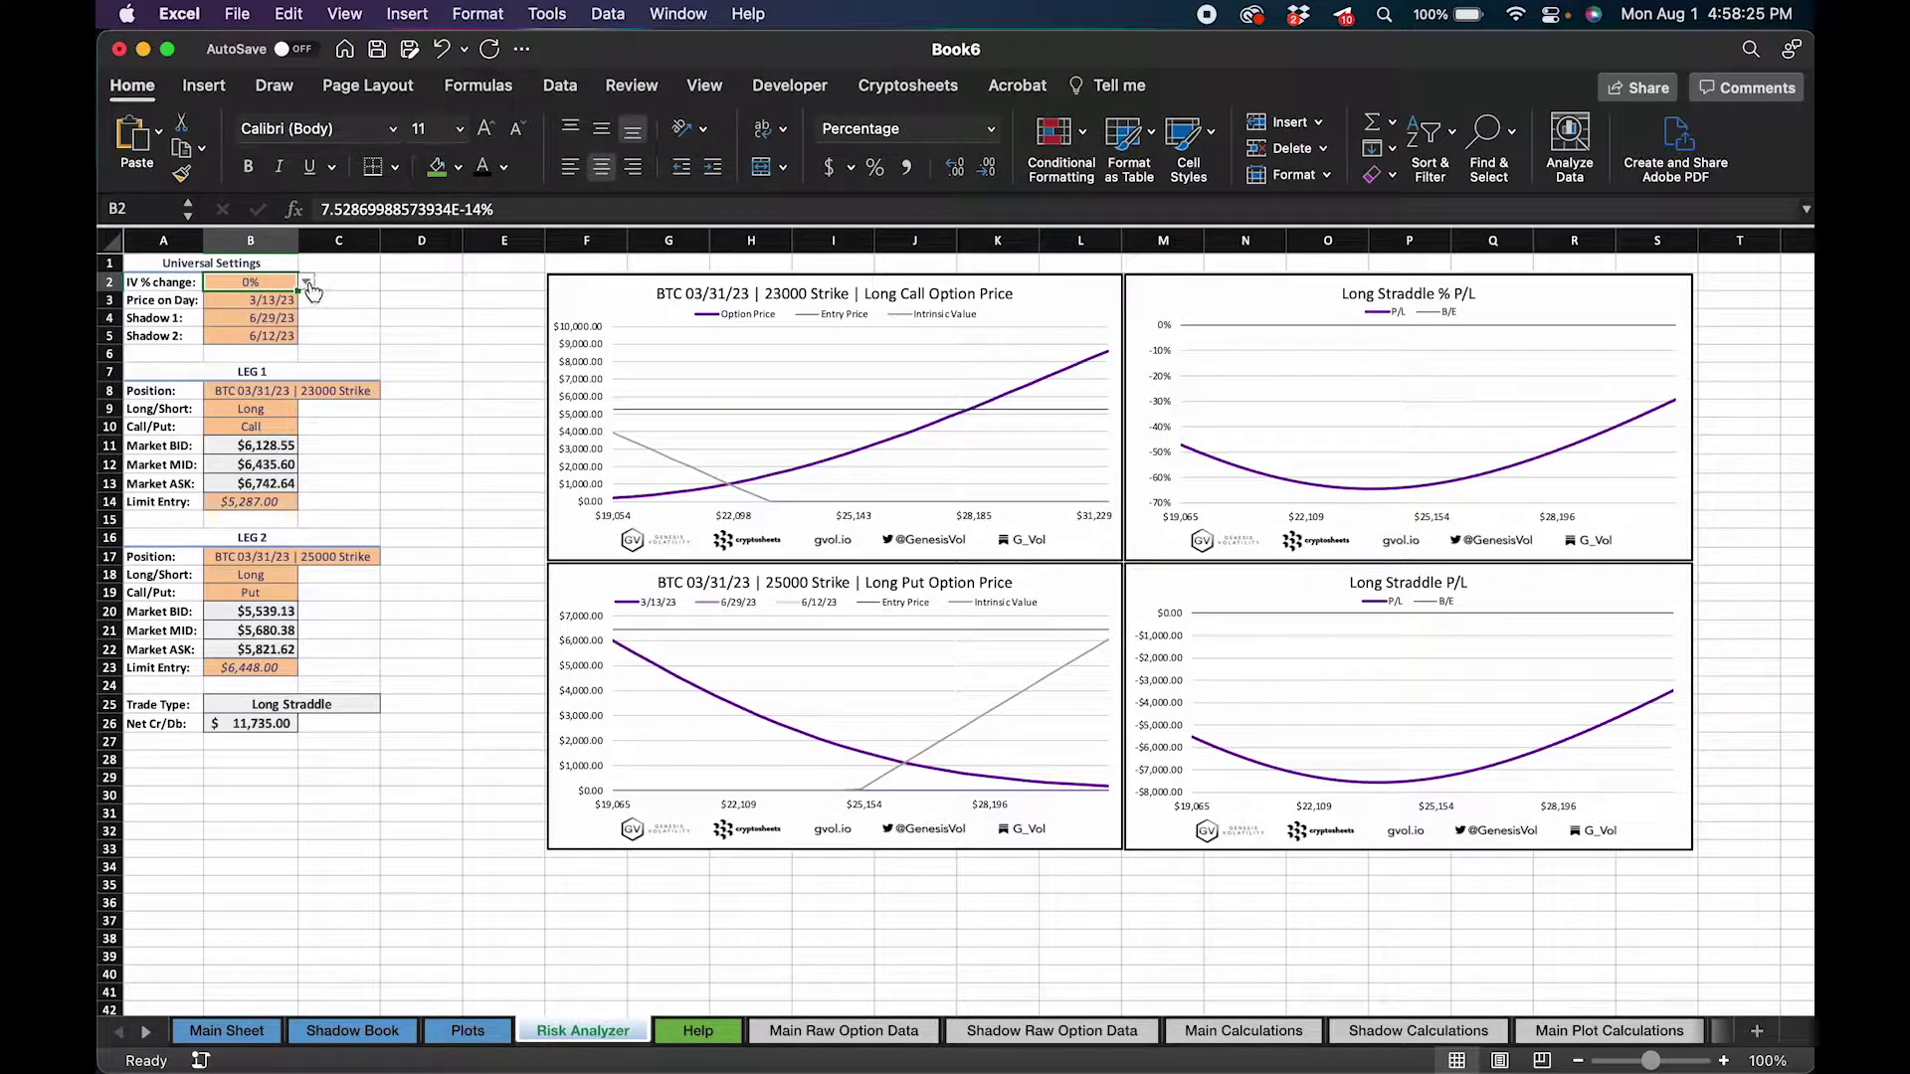
click(307, 283)
scroll(286, 391, down, 10)
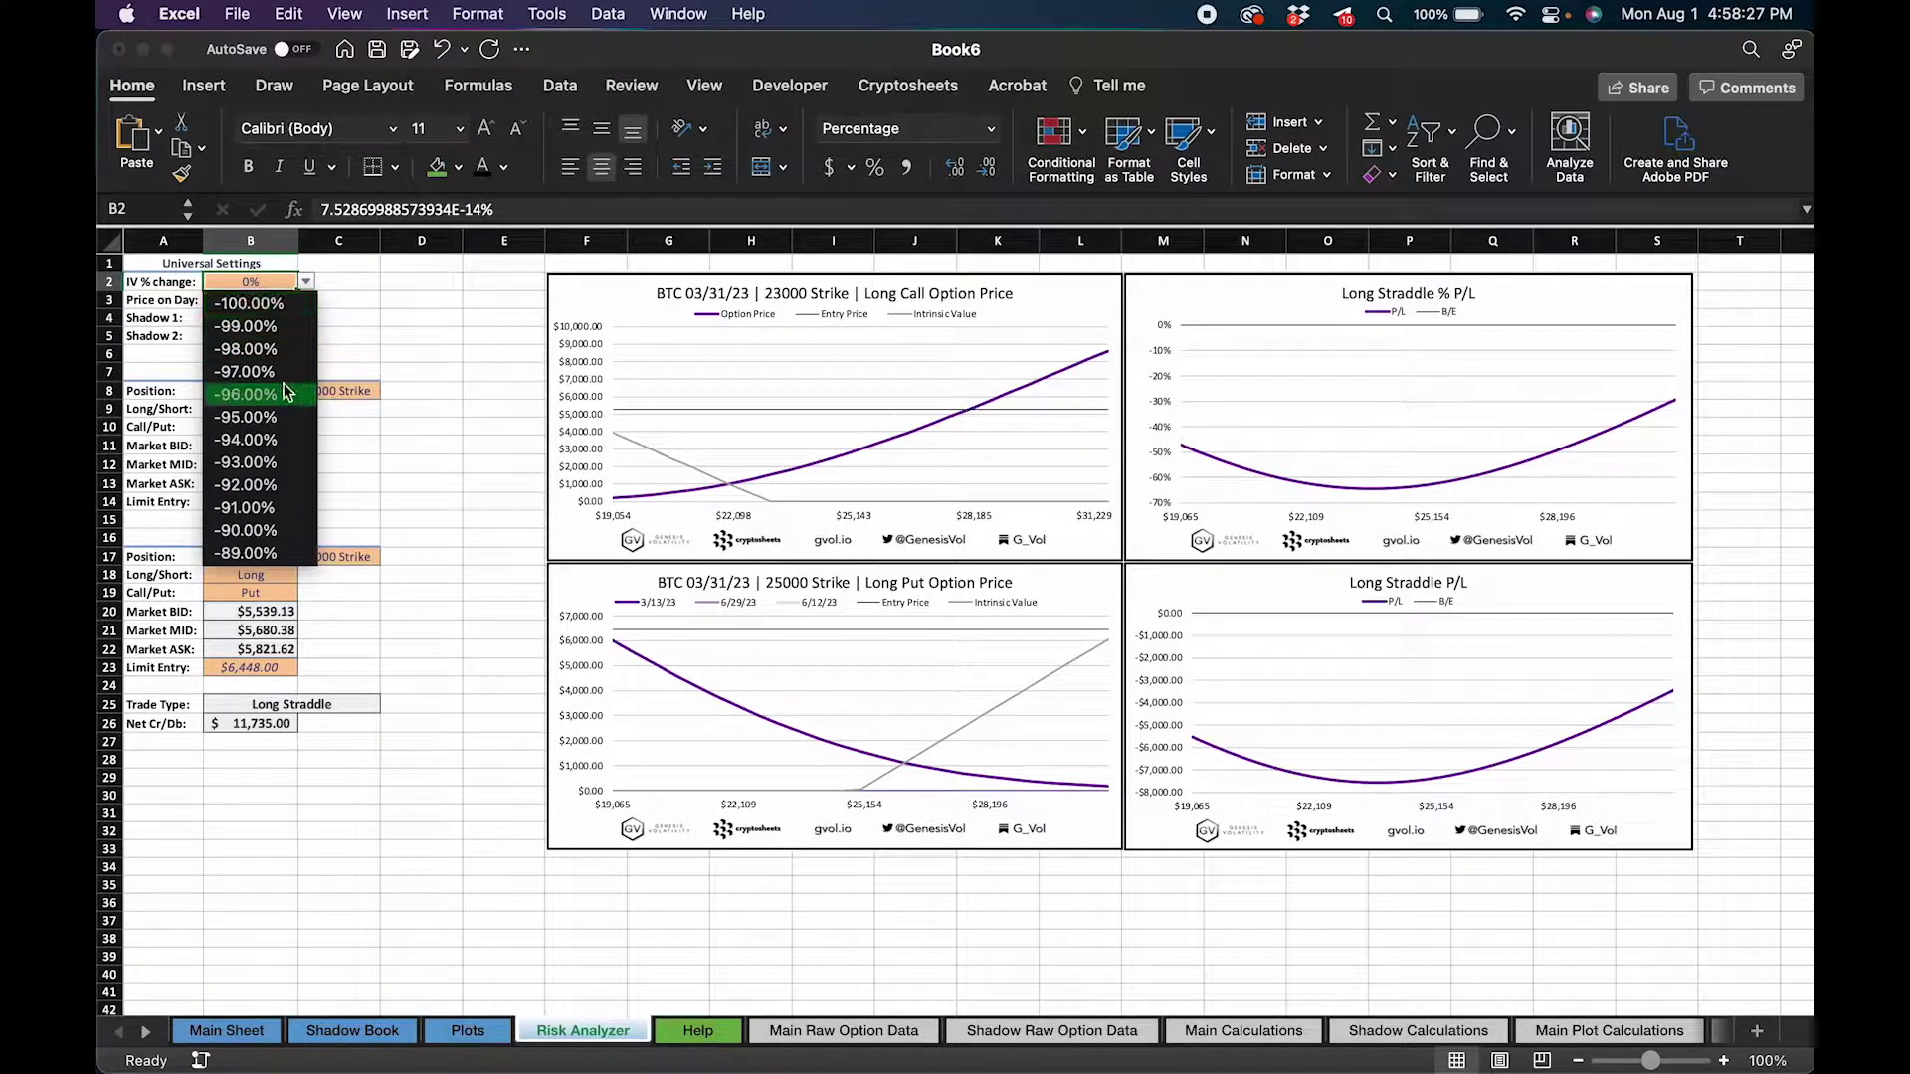
click(464, 408)
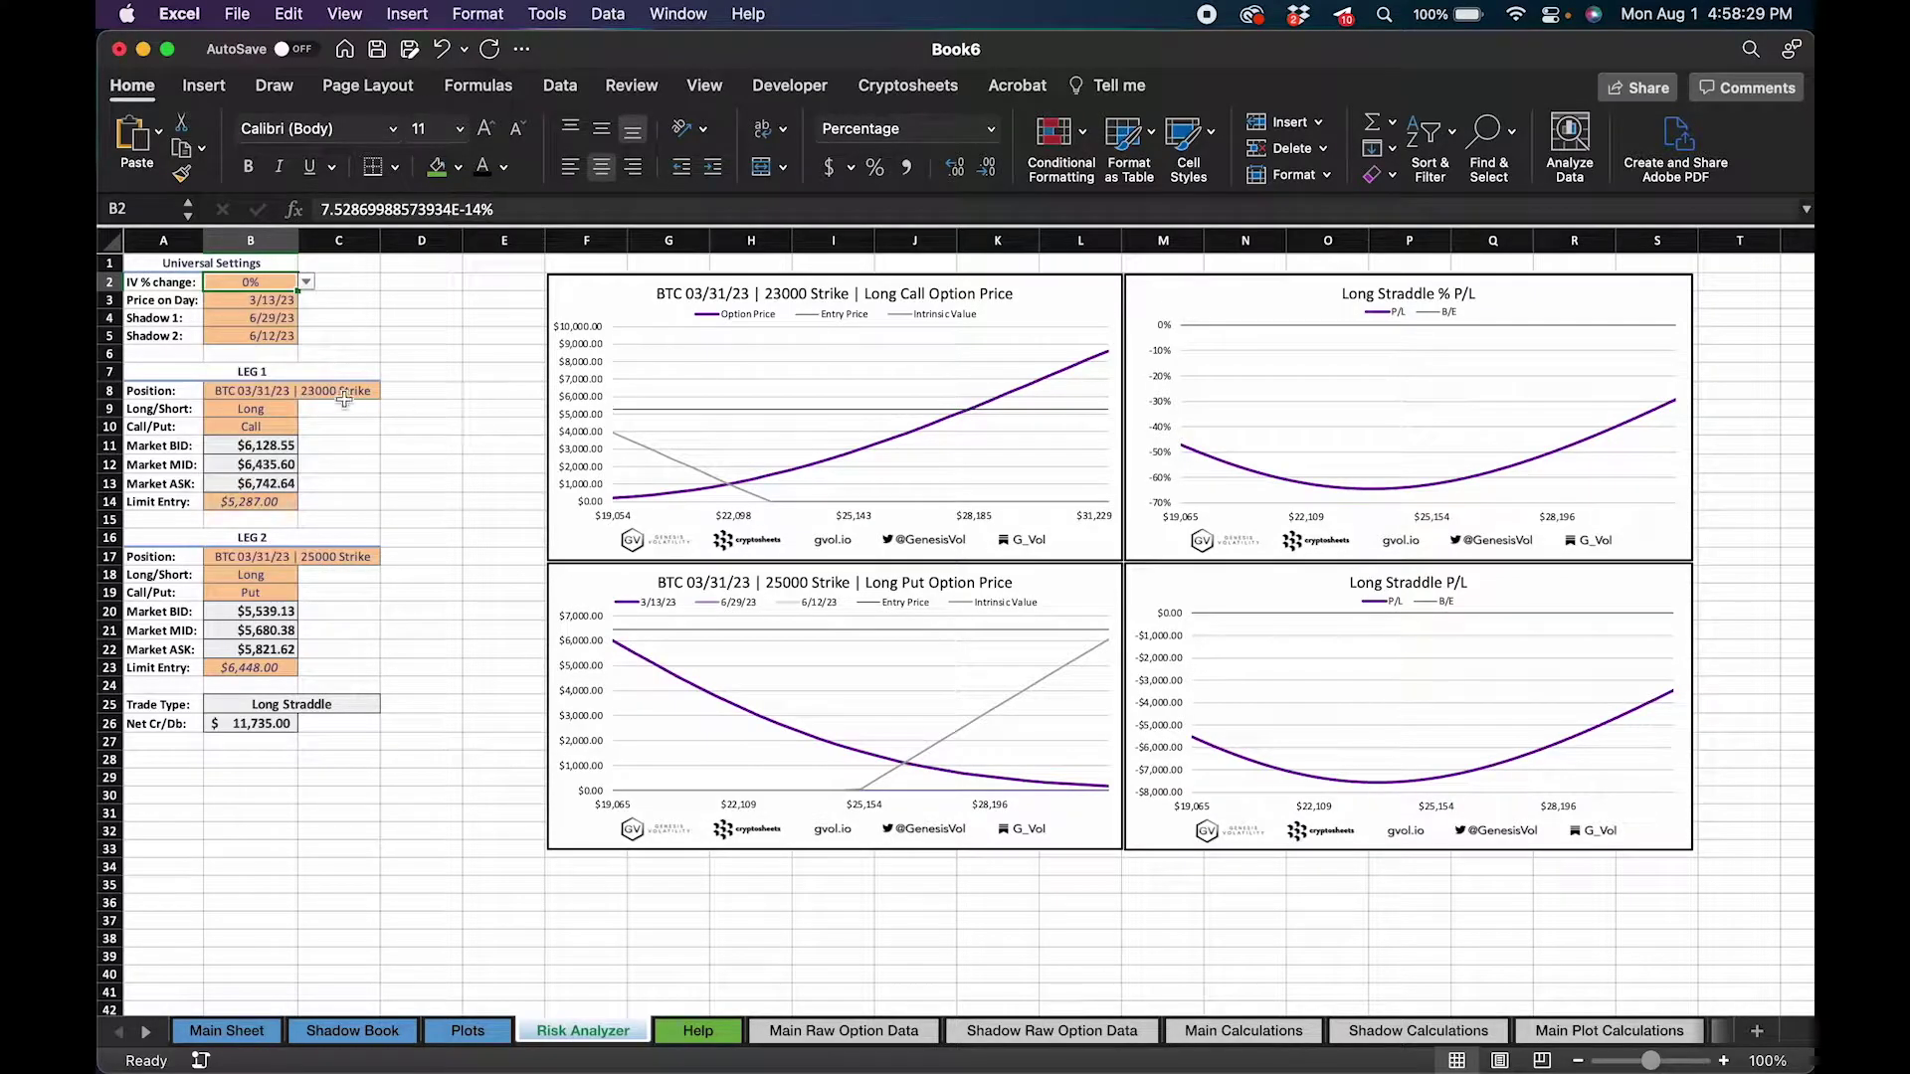
Step: Review Leg 1's Position, Long/Short and Call/Put inputs and their available options
click(304, 392)
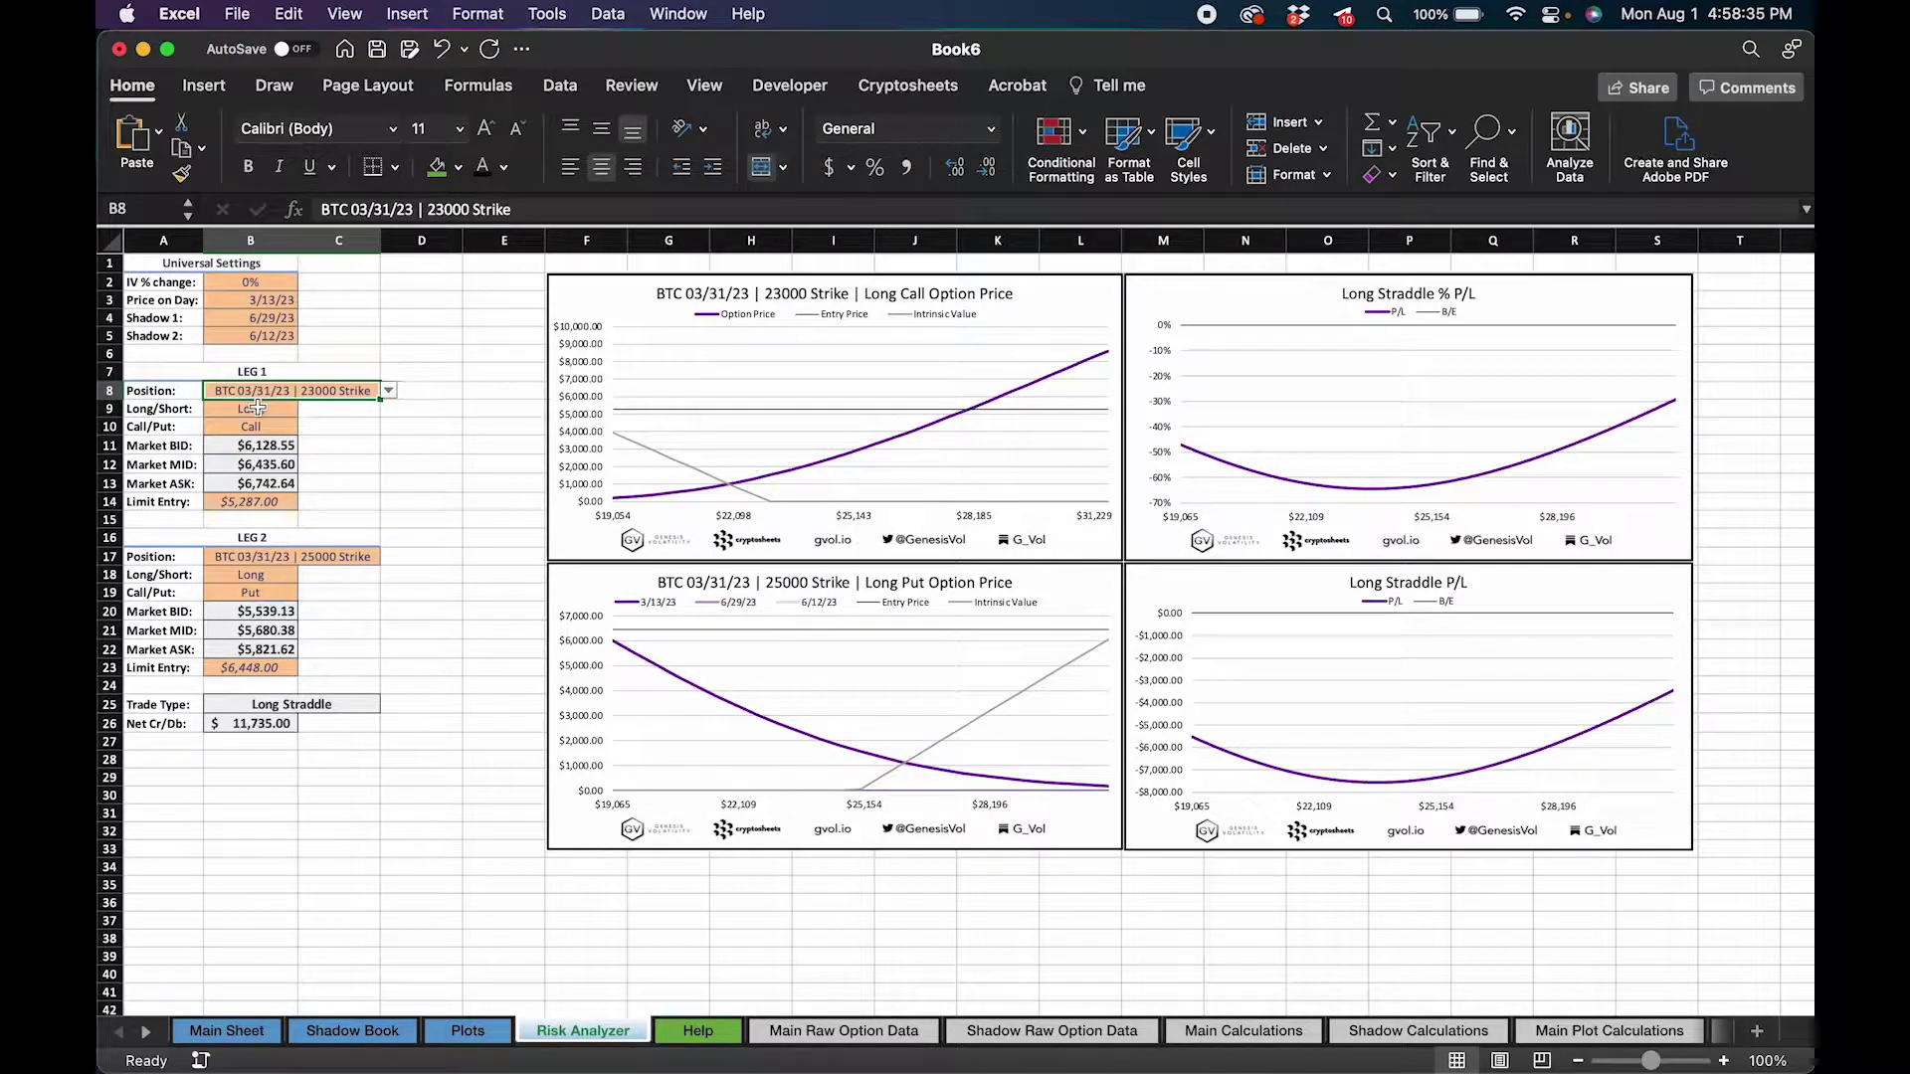
click(258, 408)
click(306, 409)
click(306, 409)
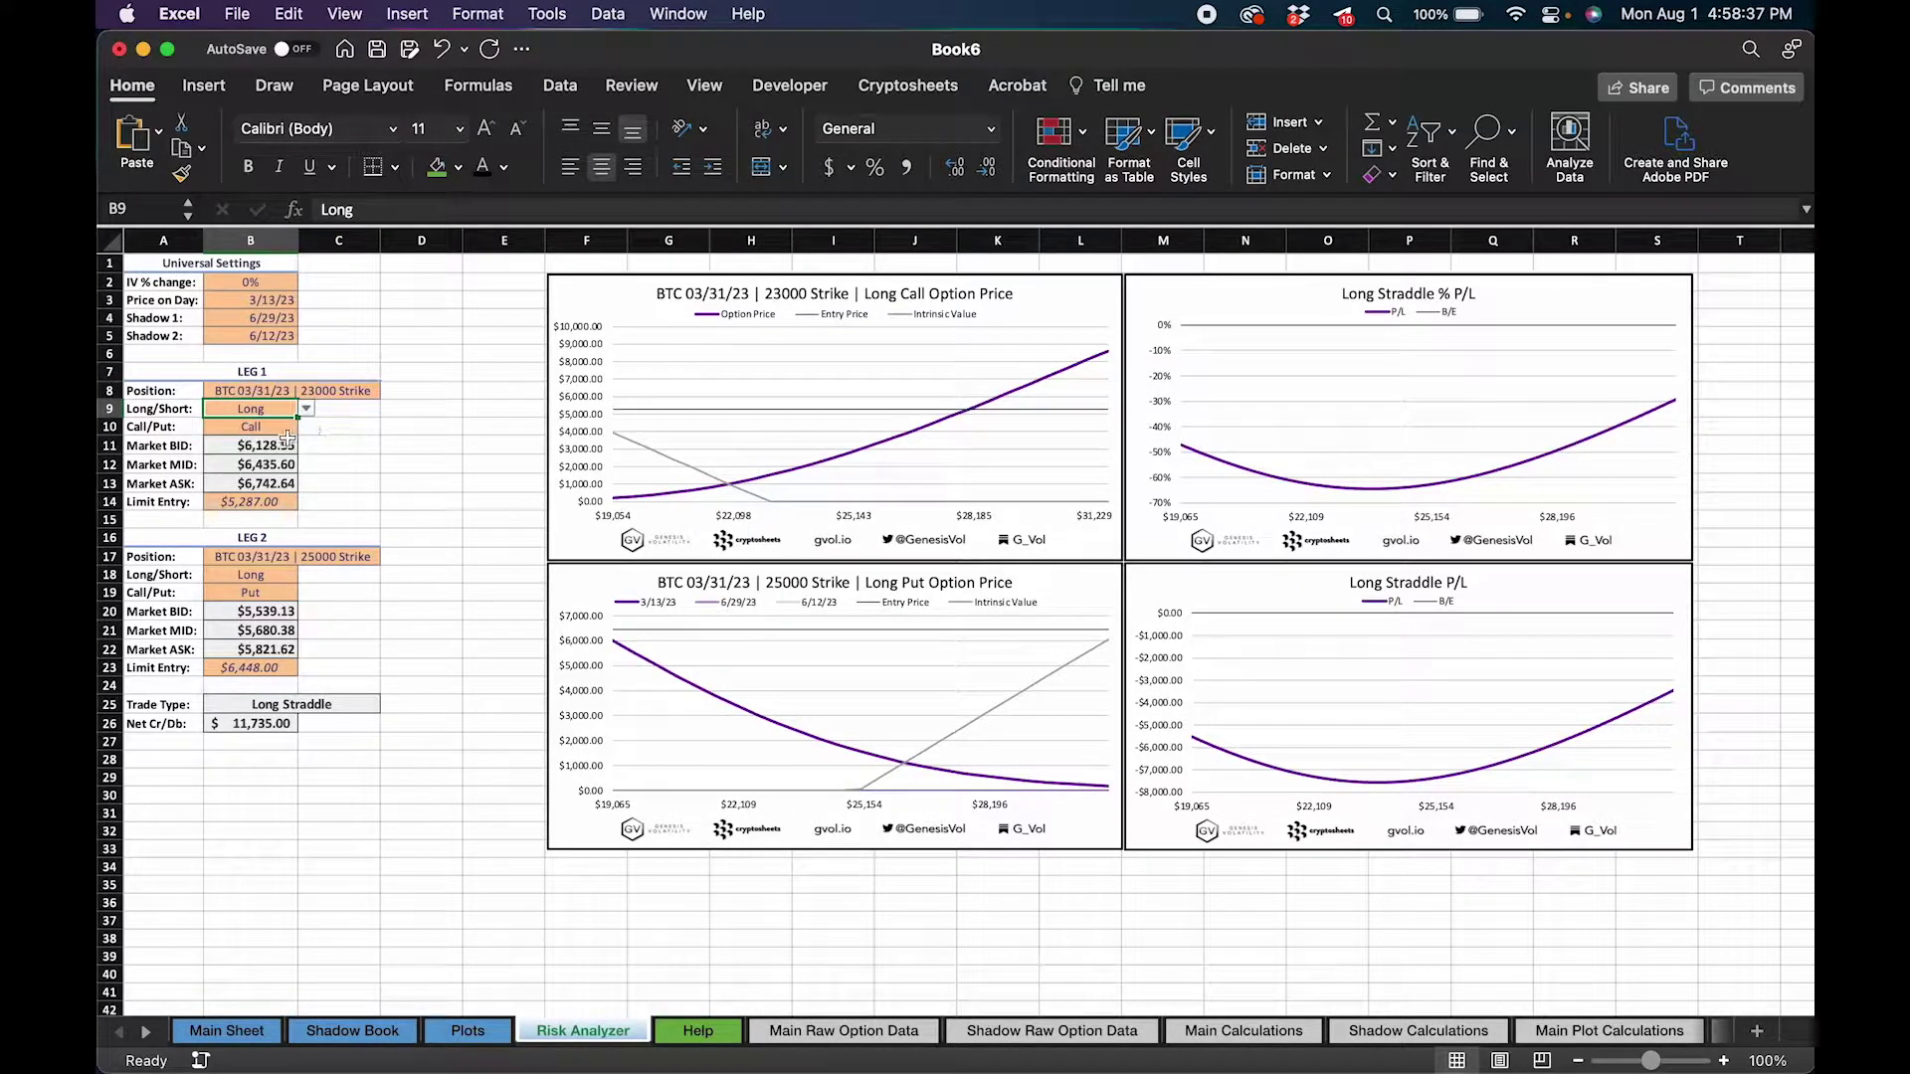
click(283, 428)
click(306, 426)
click(307, 426)
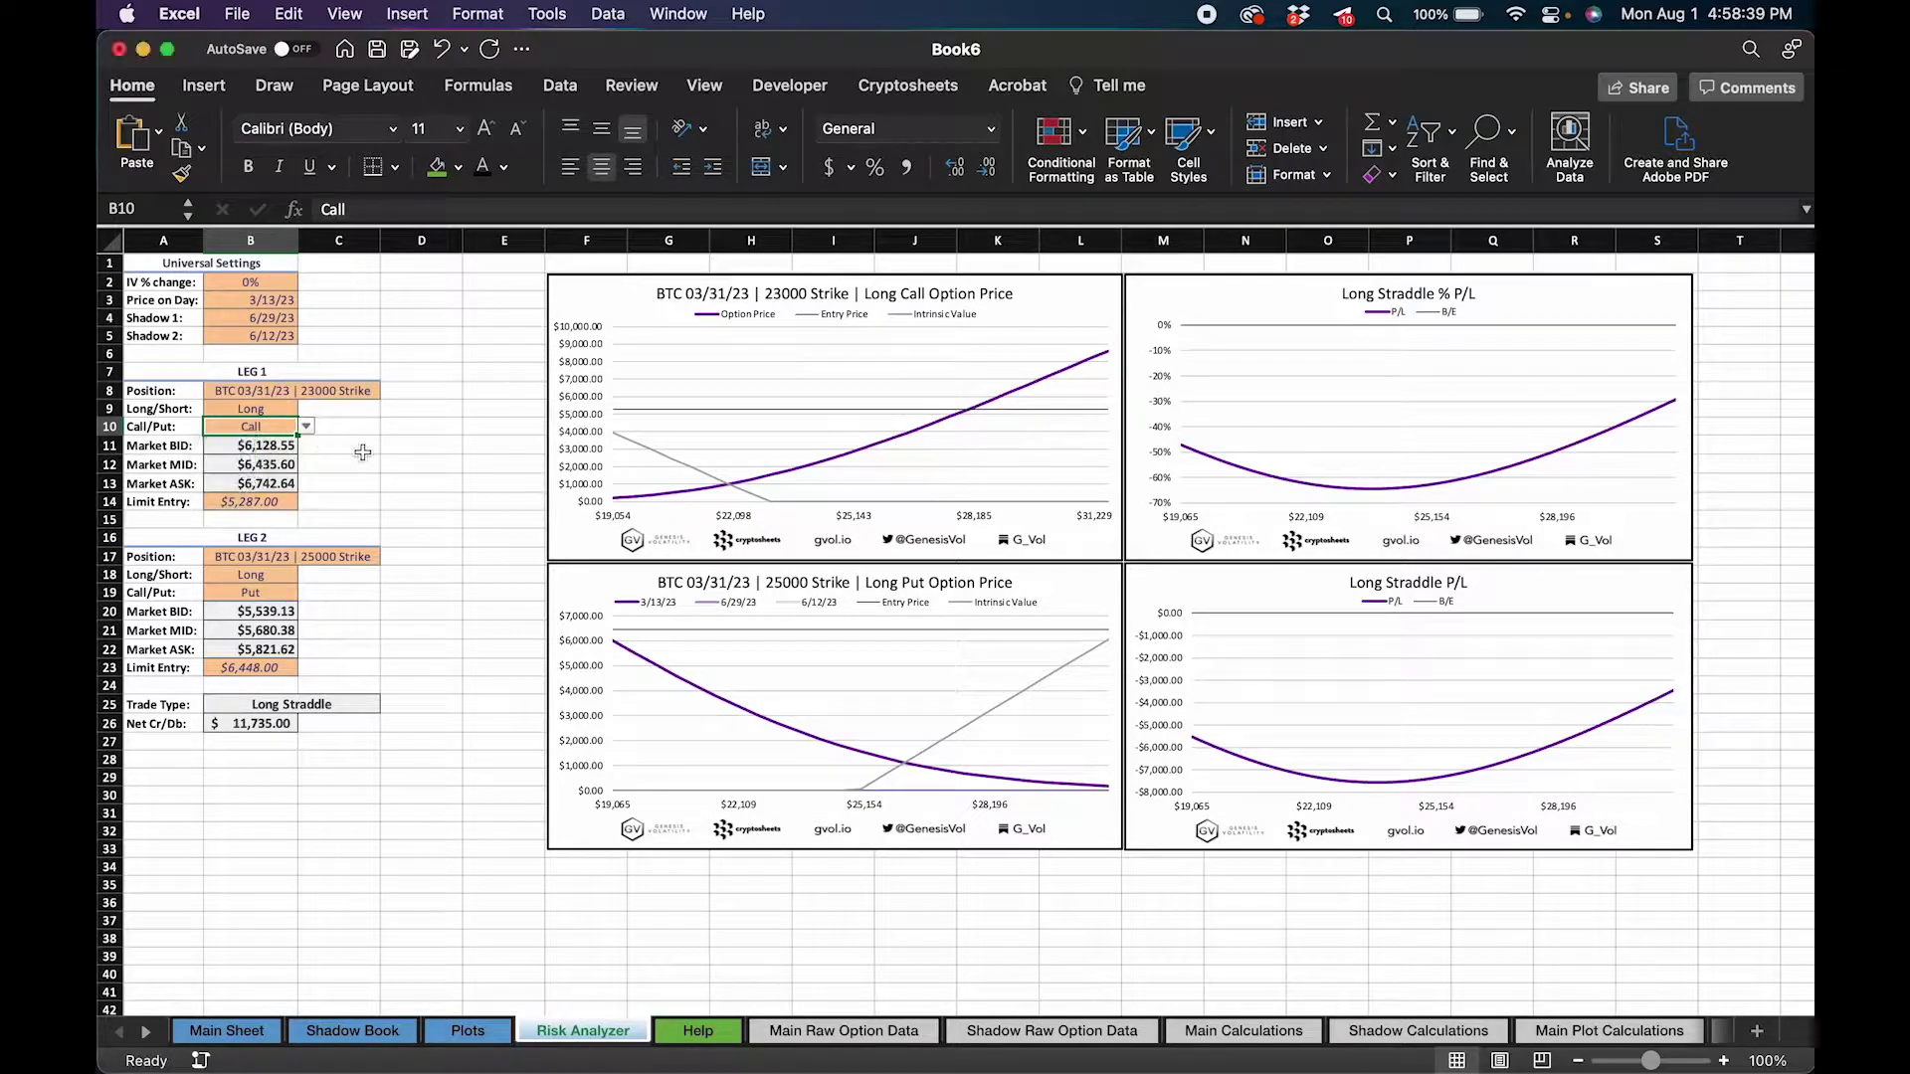
Step: Set Leg 1's Limit Entry to 6435.60, matching its Market MID price
click(339, 462)
click(261, 502)
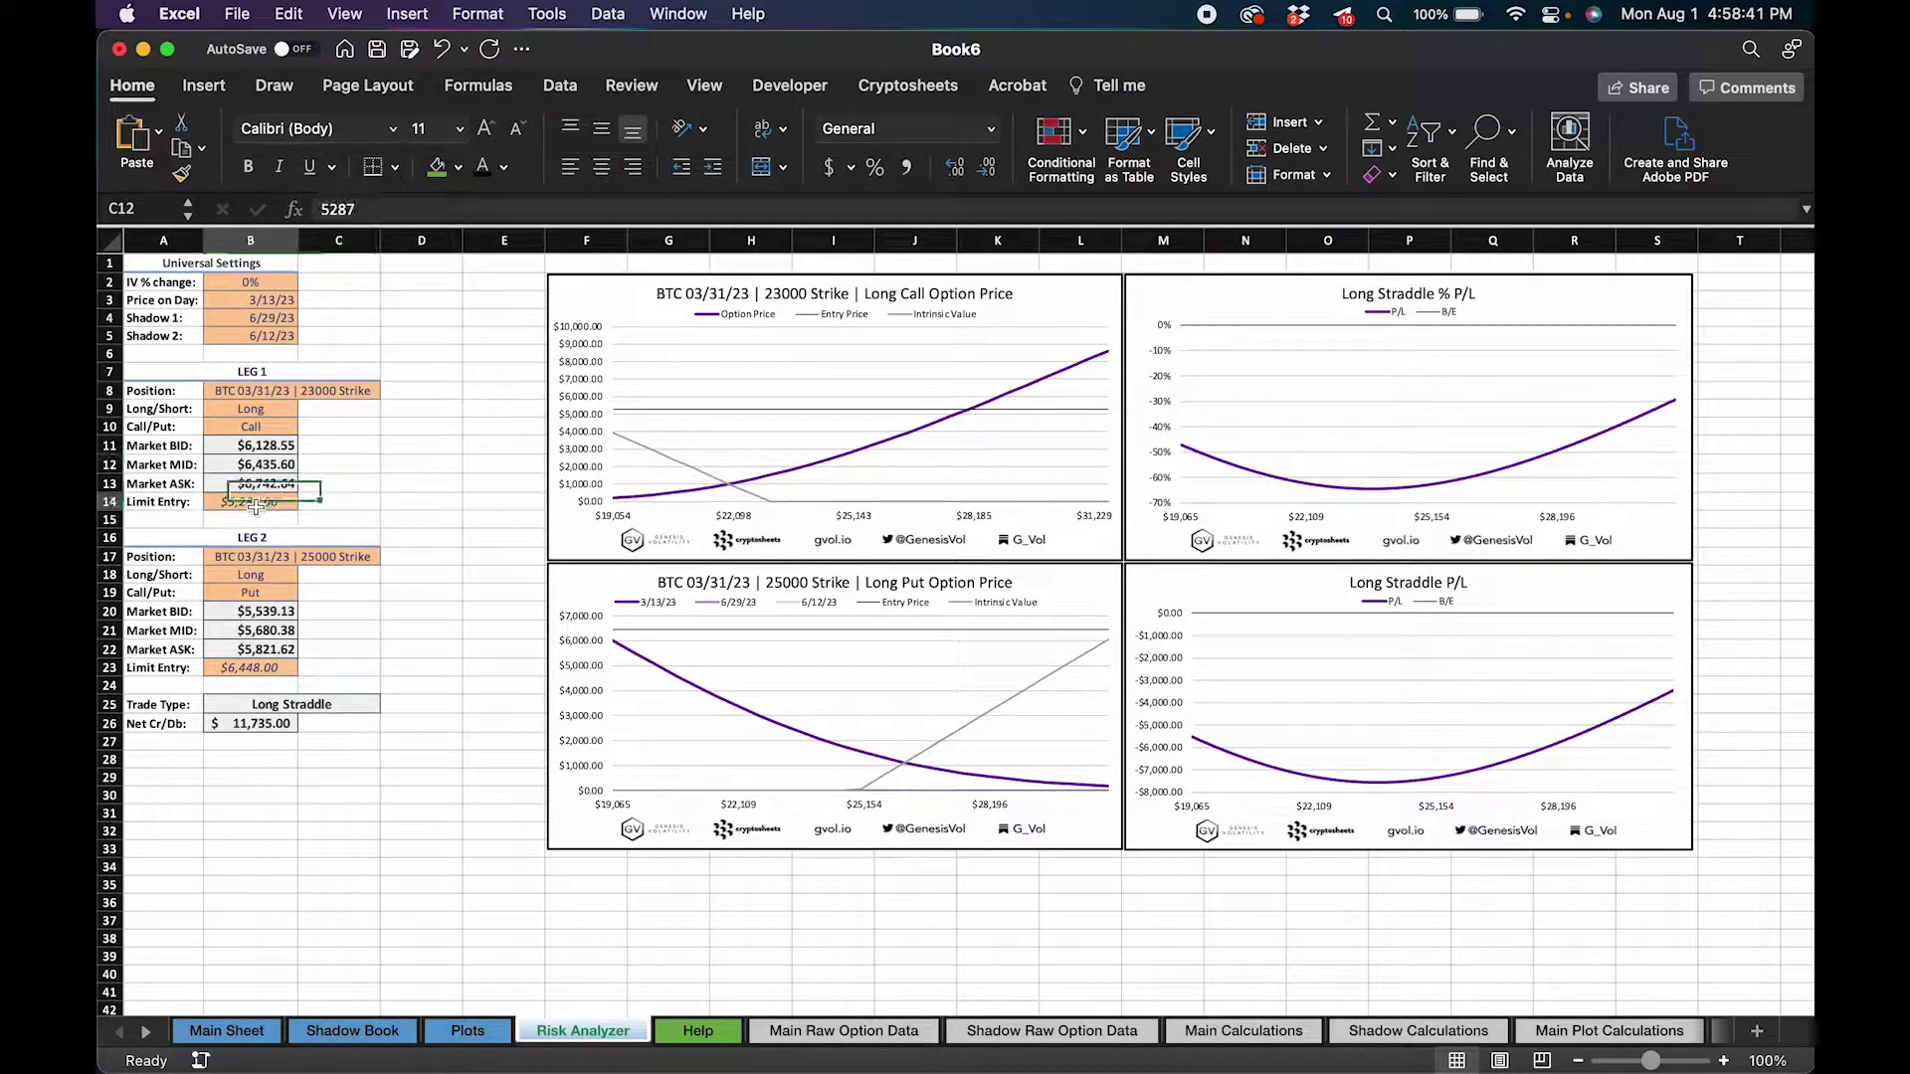
text(64)
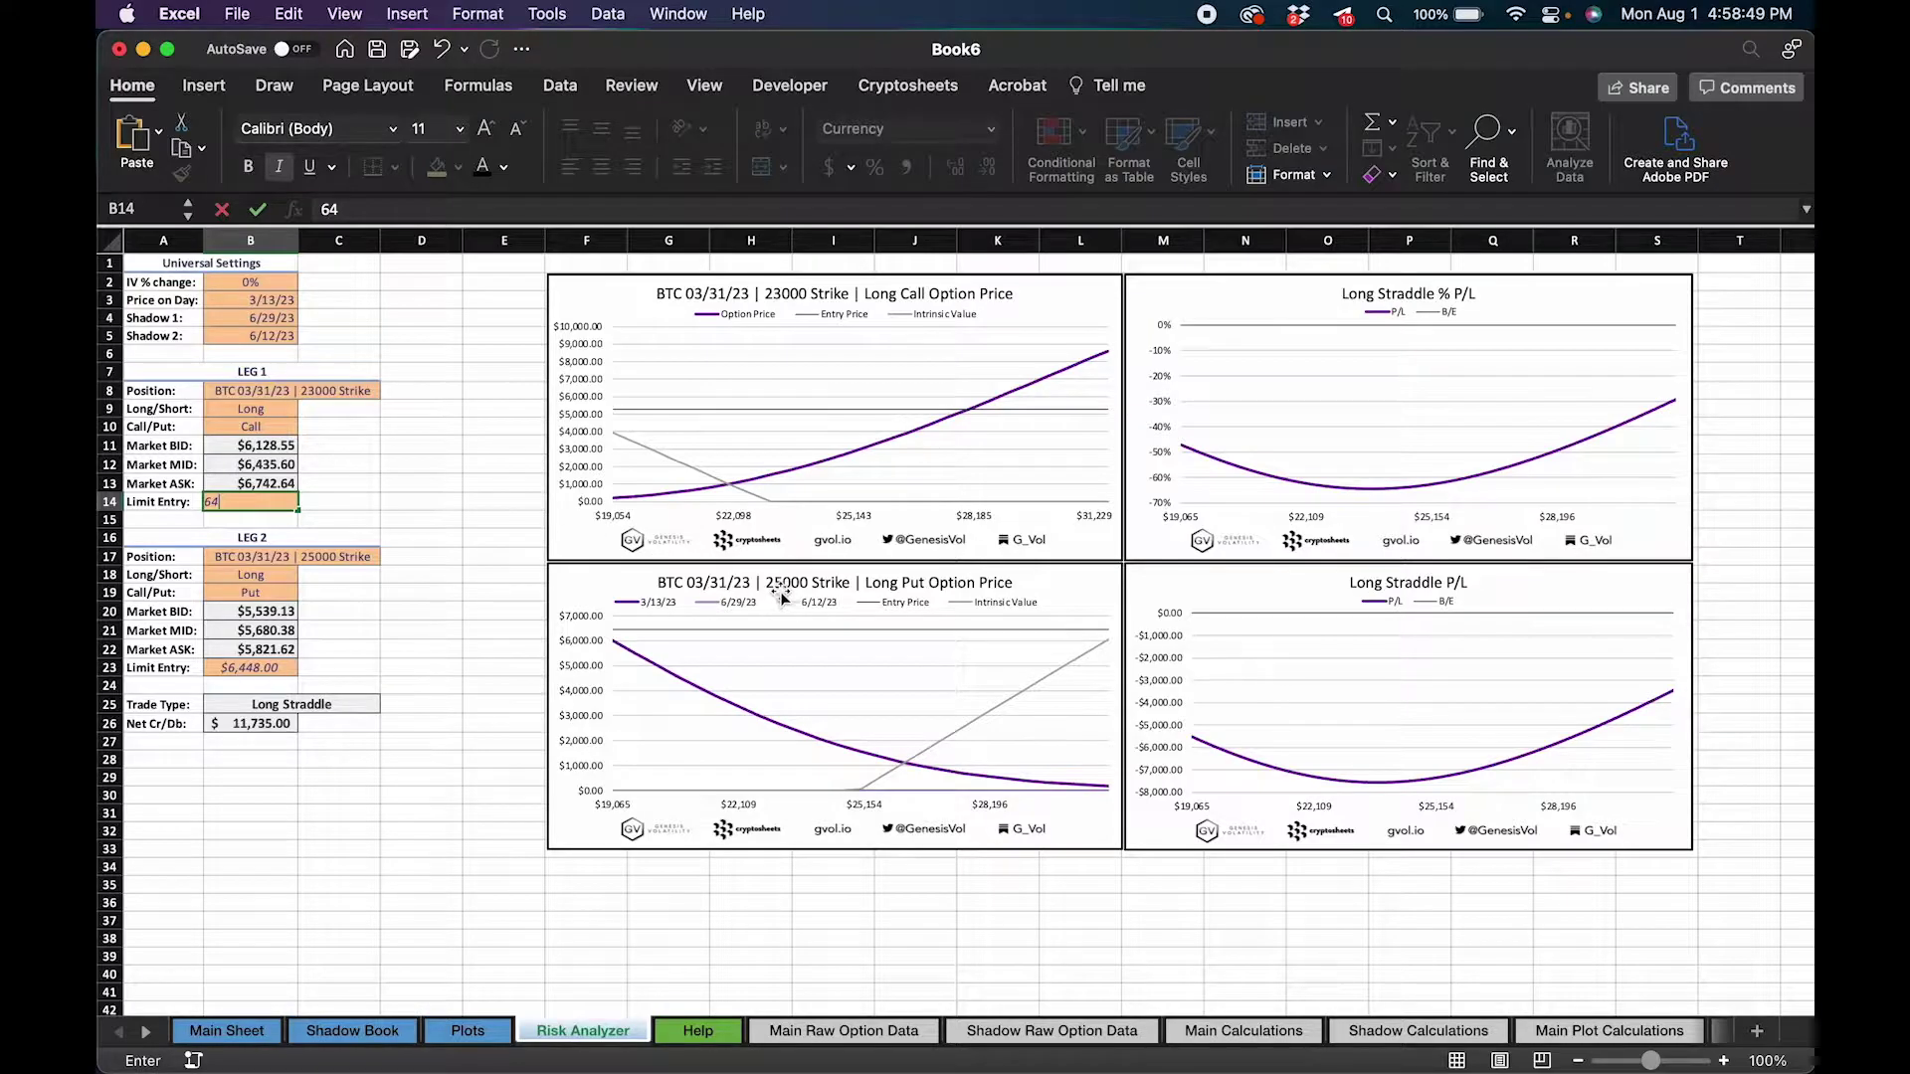
text(35.60)
key(Return)
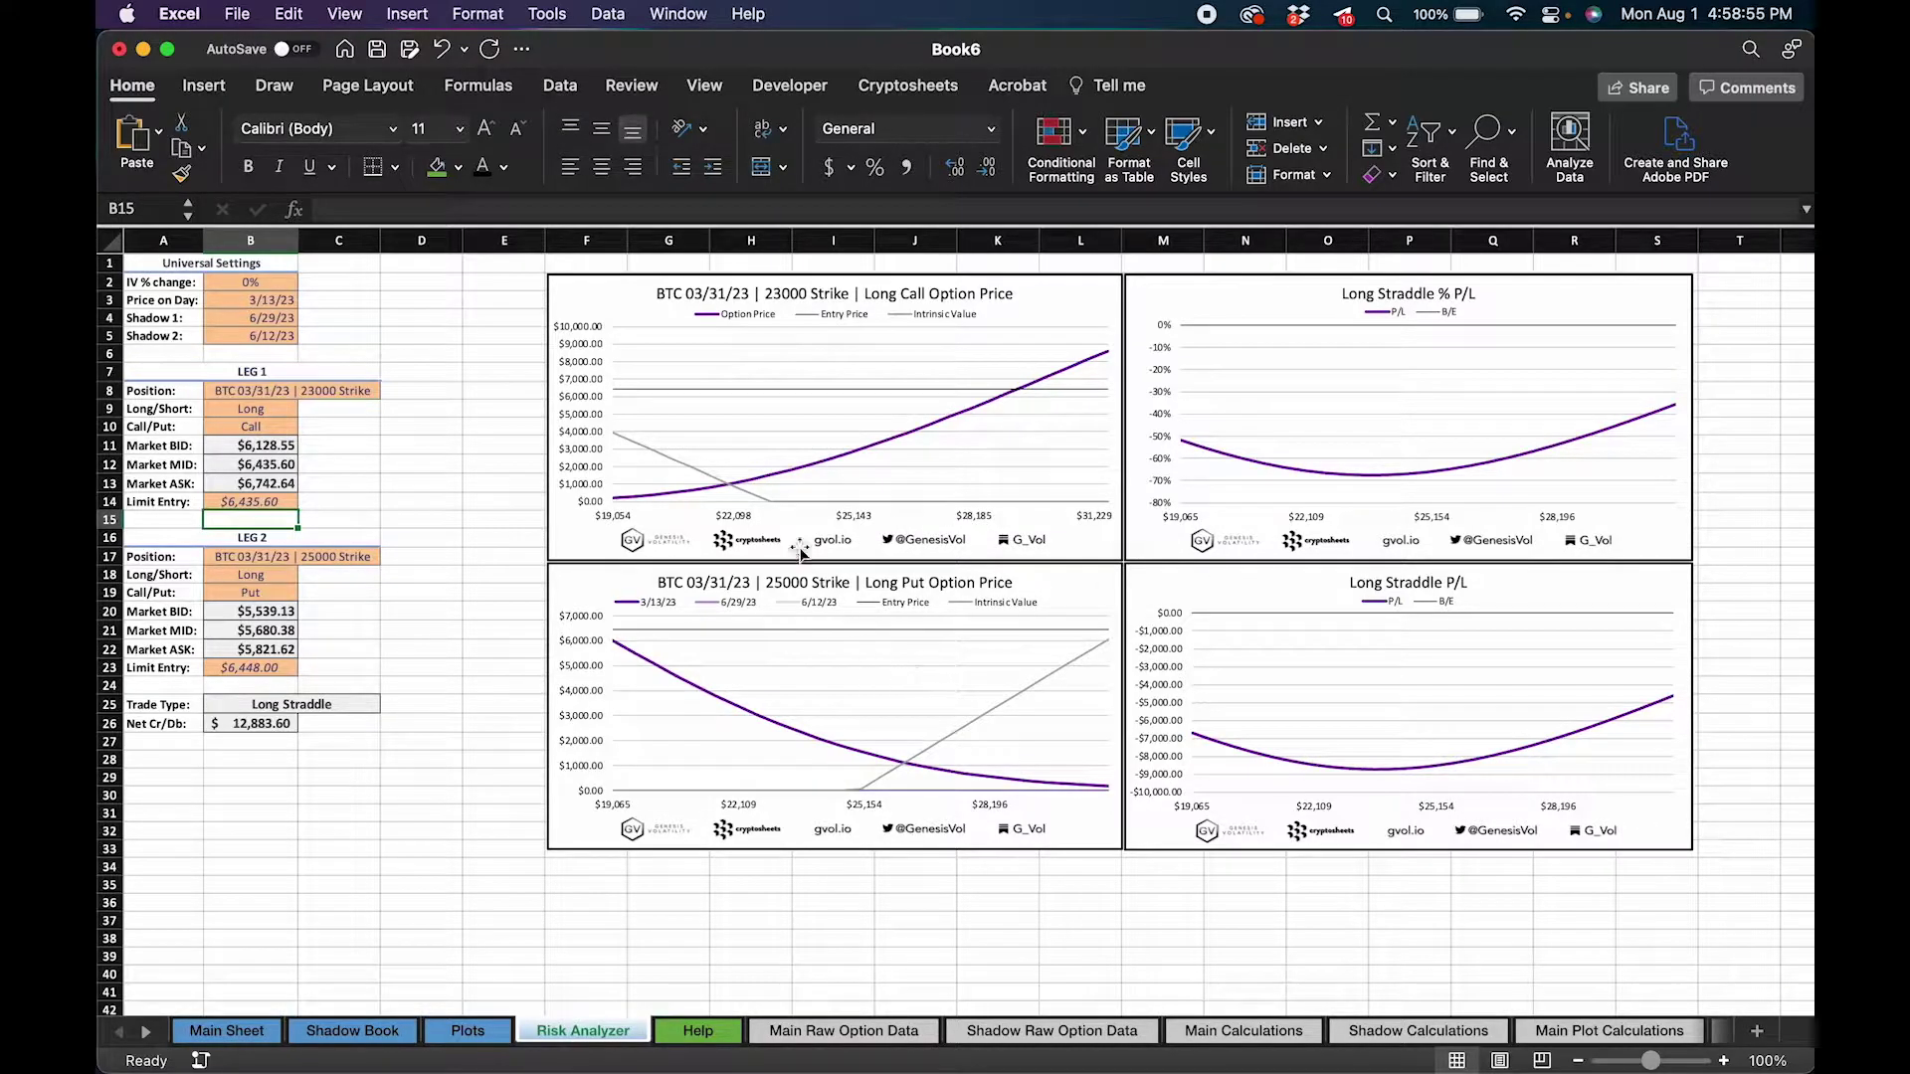
Step: Examine the Entry Price line in the Long Call Option Price chart
click(659, 387)
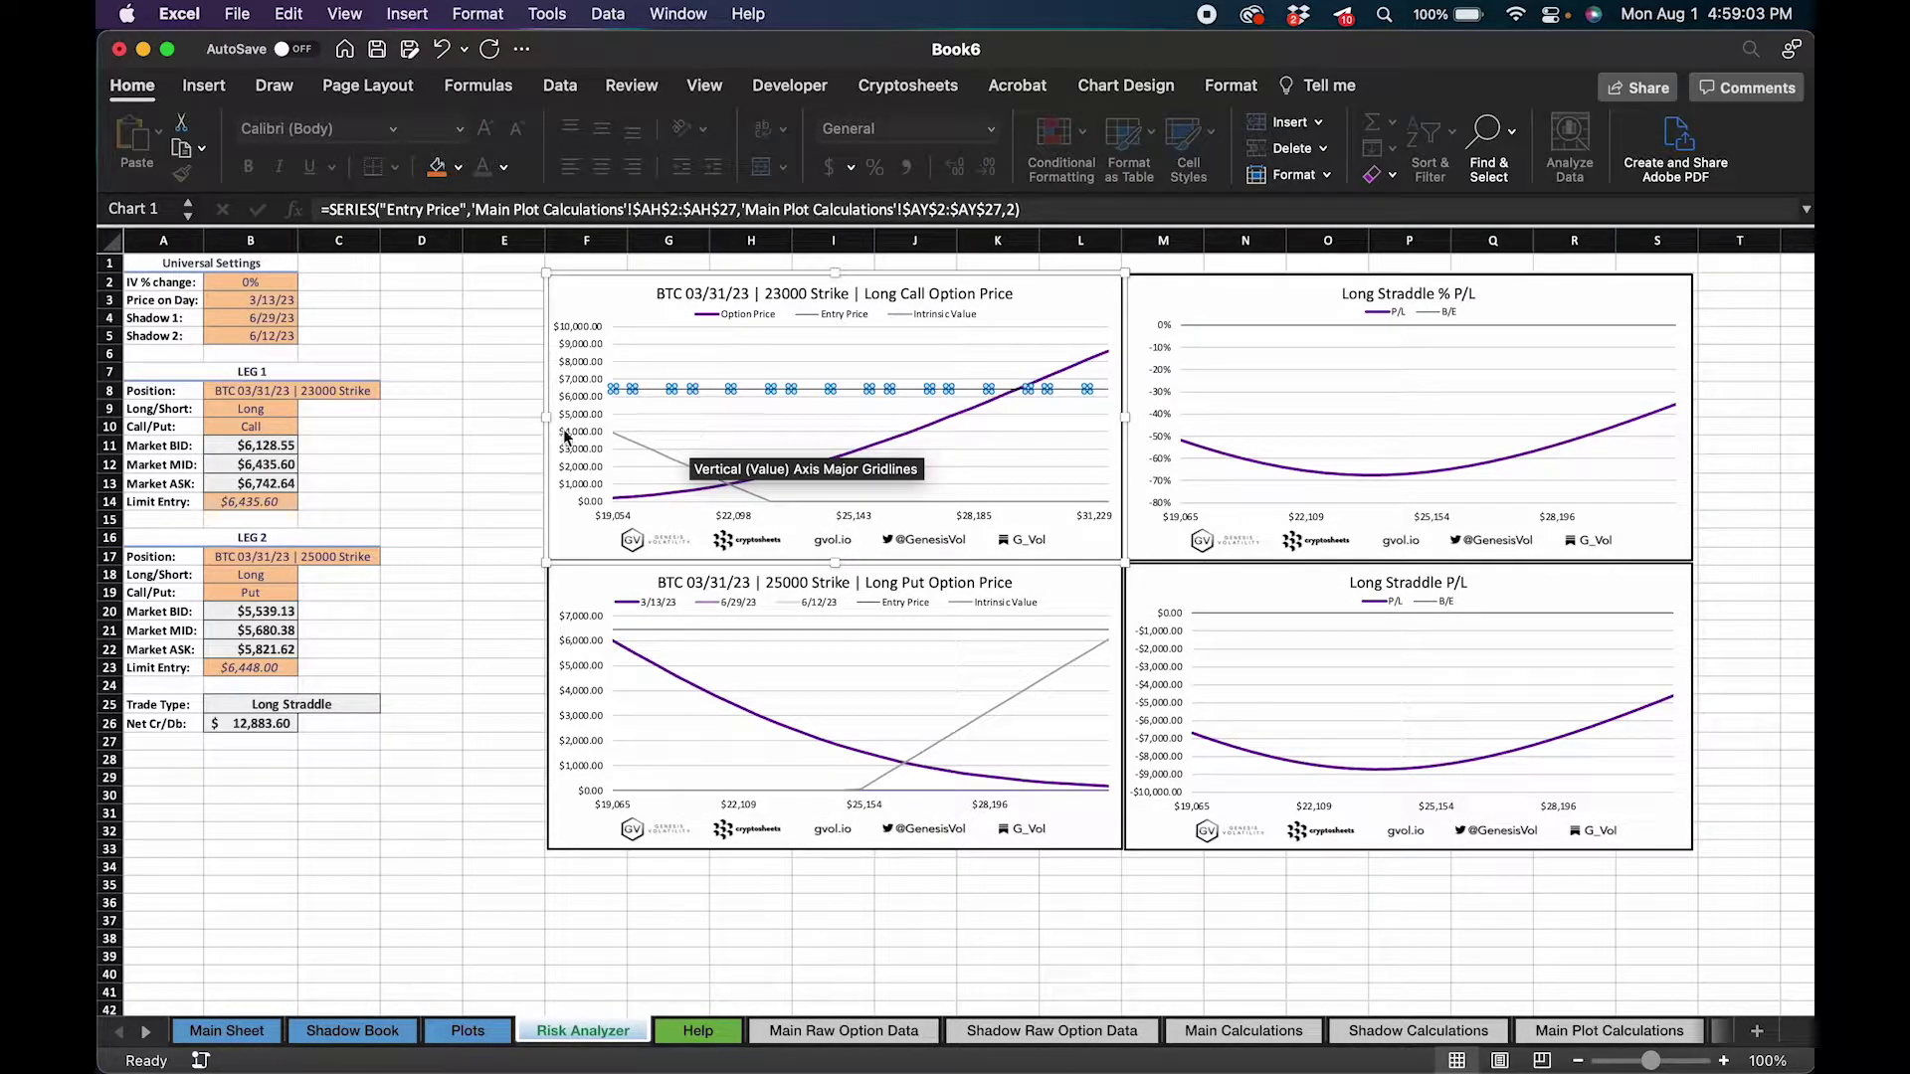
click(421, 464)
scroll(278, 554, down, 1)
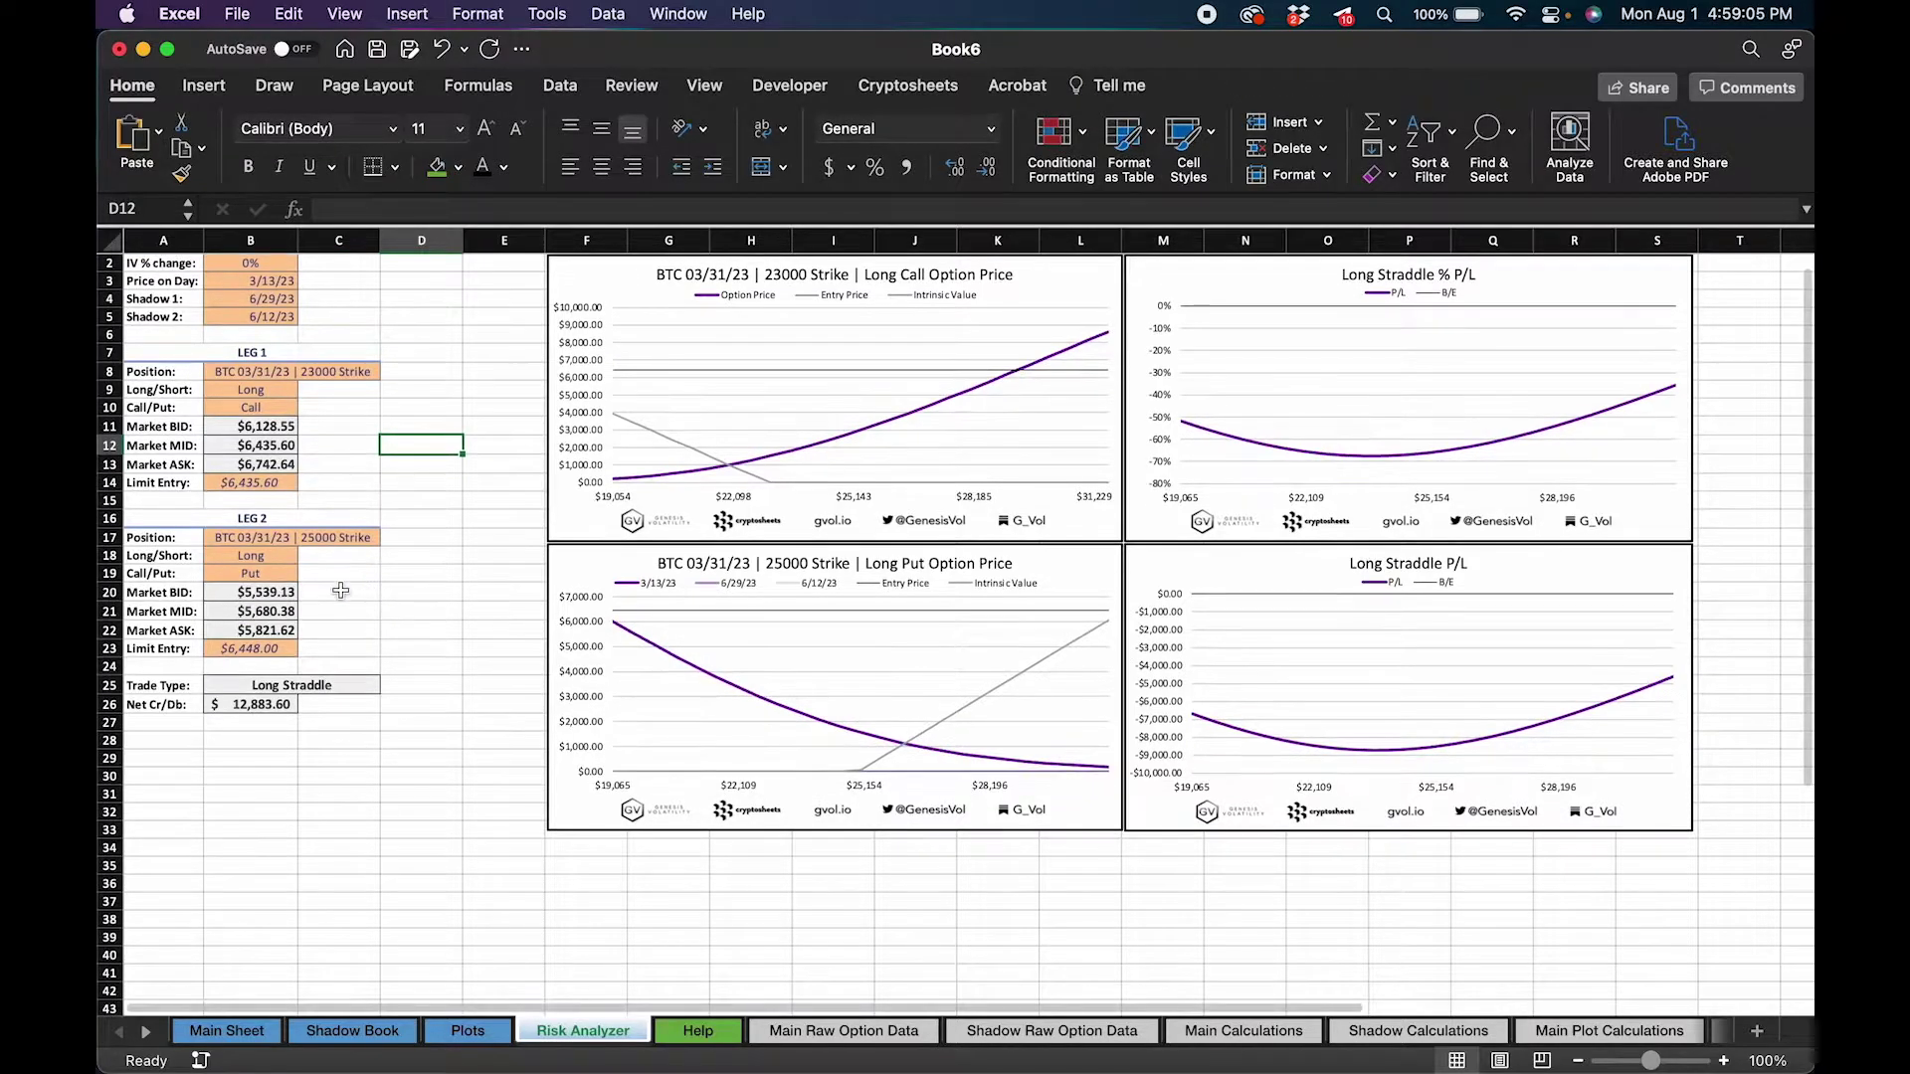
Step: Review Leg 2's Position, Long/Short and Call/Put inputs, including the Call/Put options
click(277, 554)
click(284, 538)
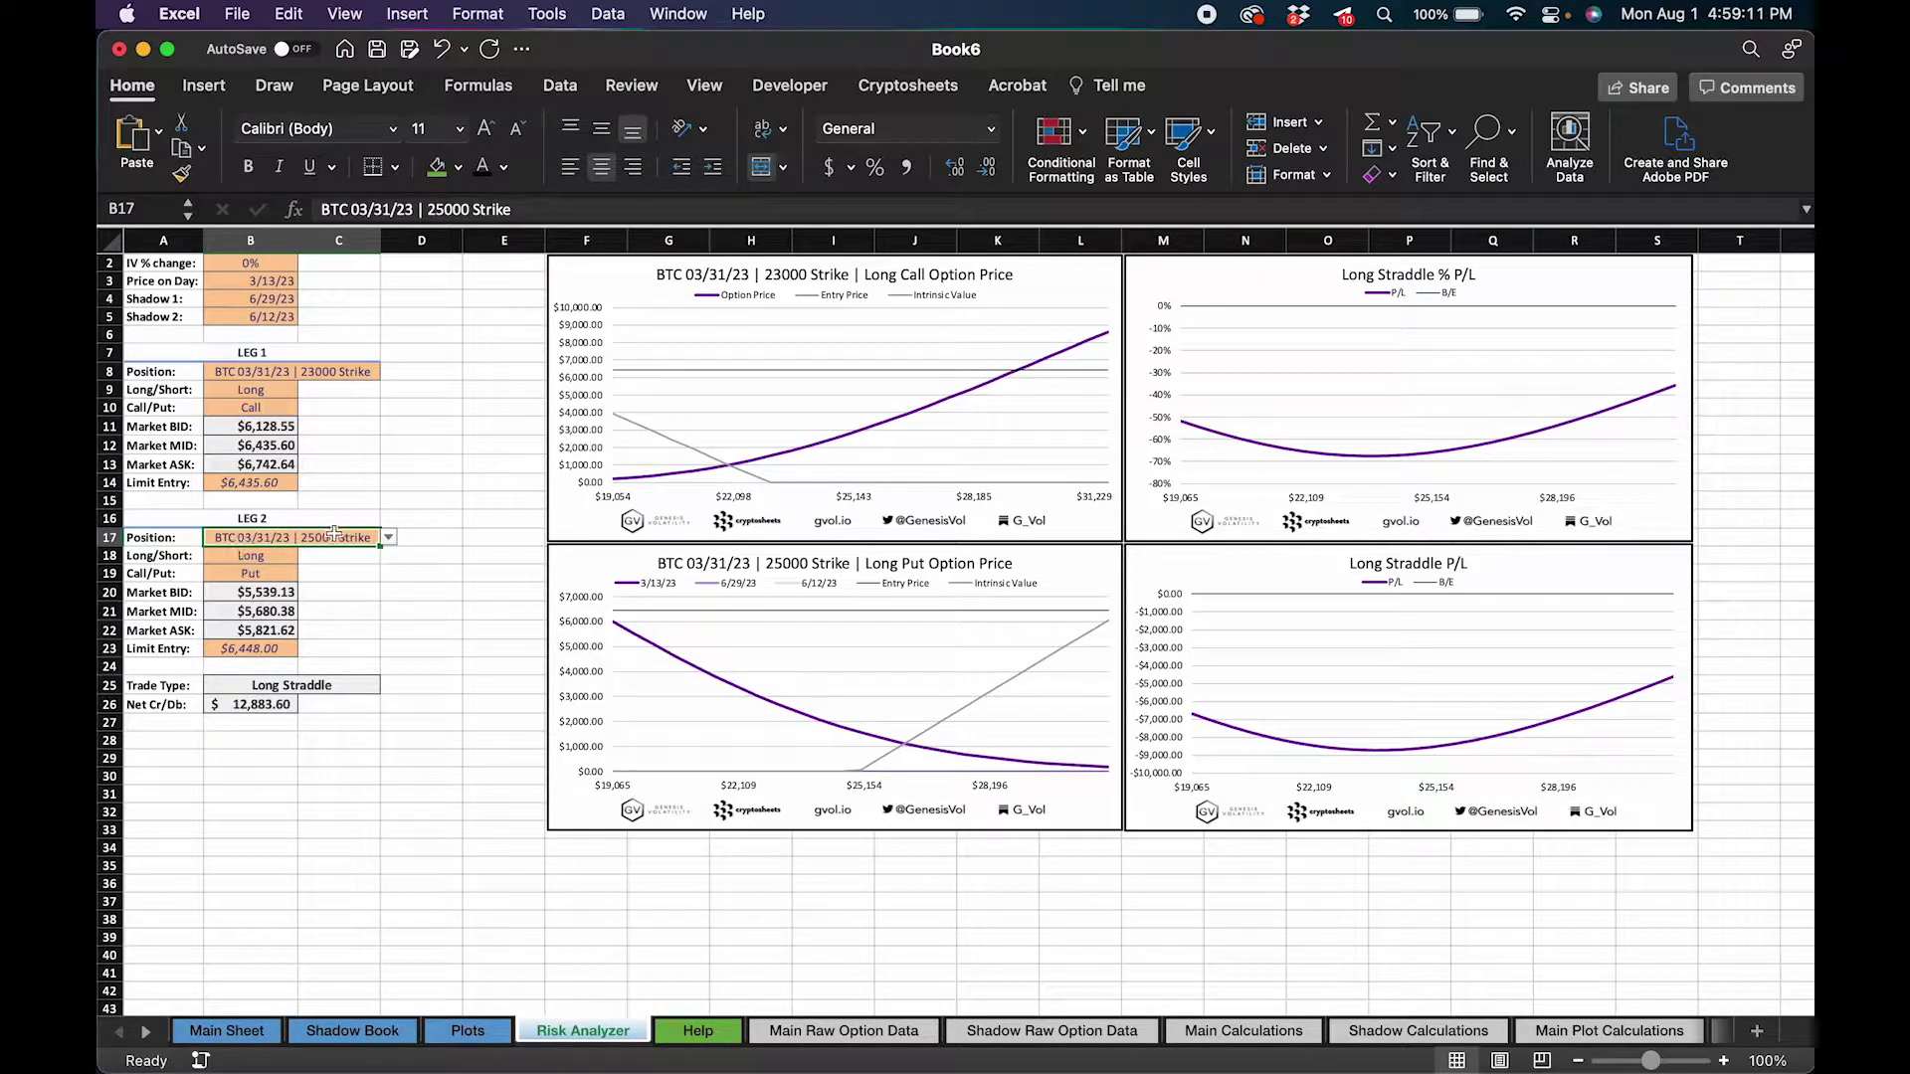
click(283, 559)
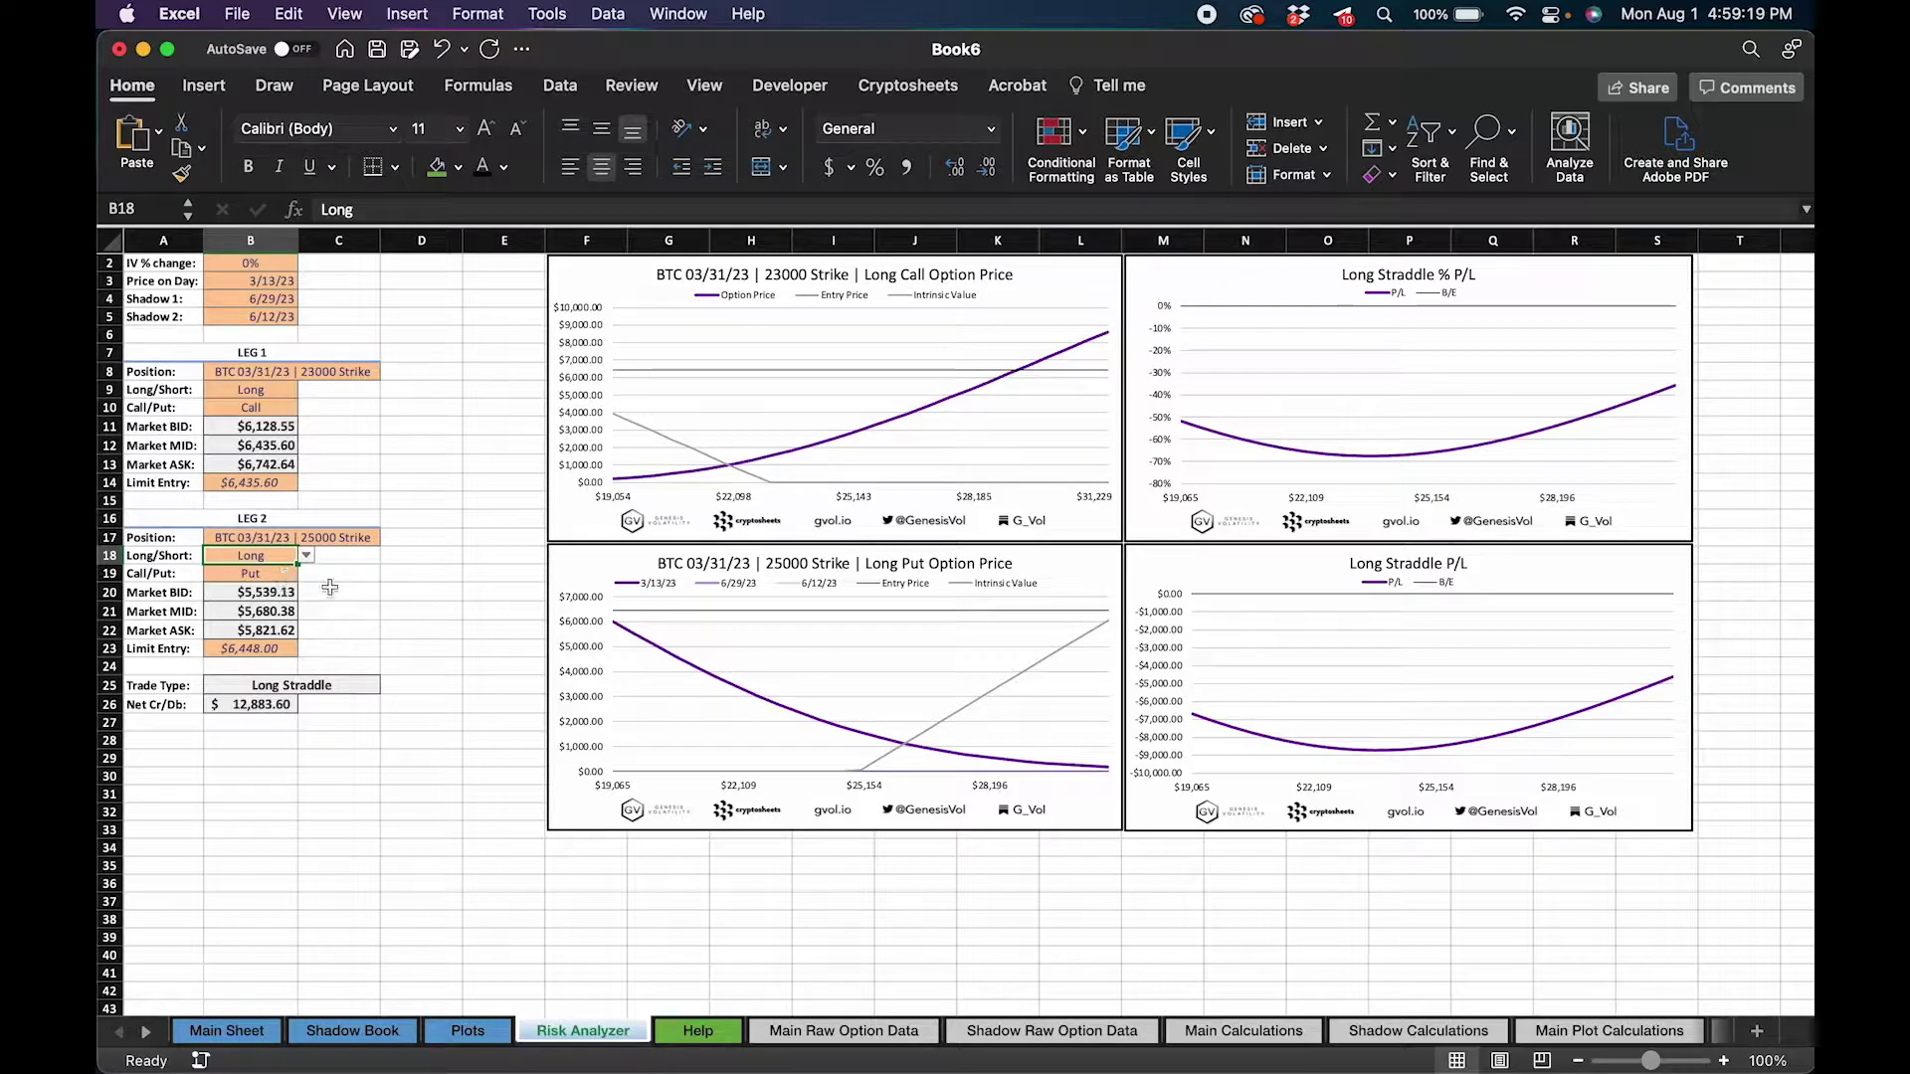
click(291, 575)
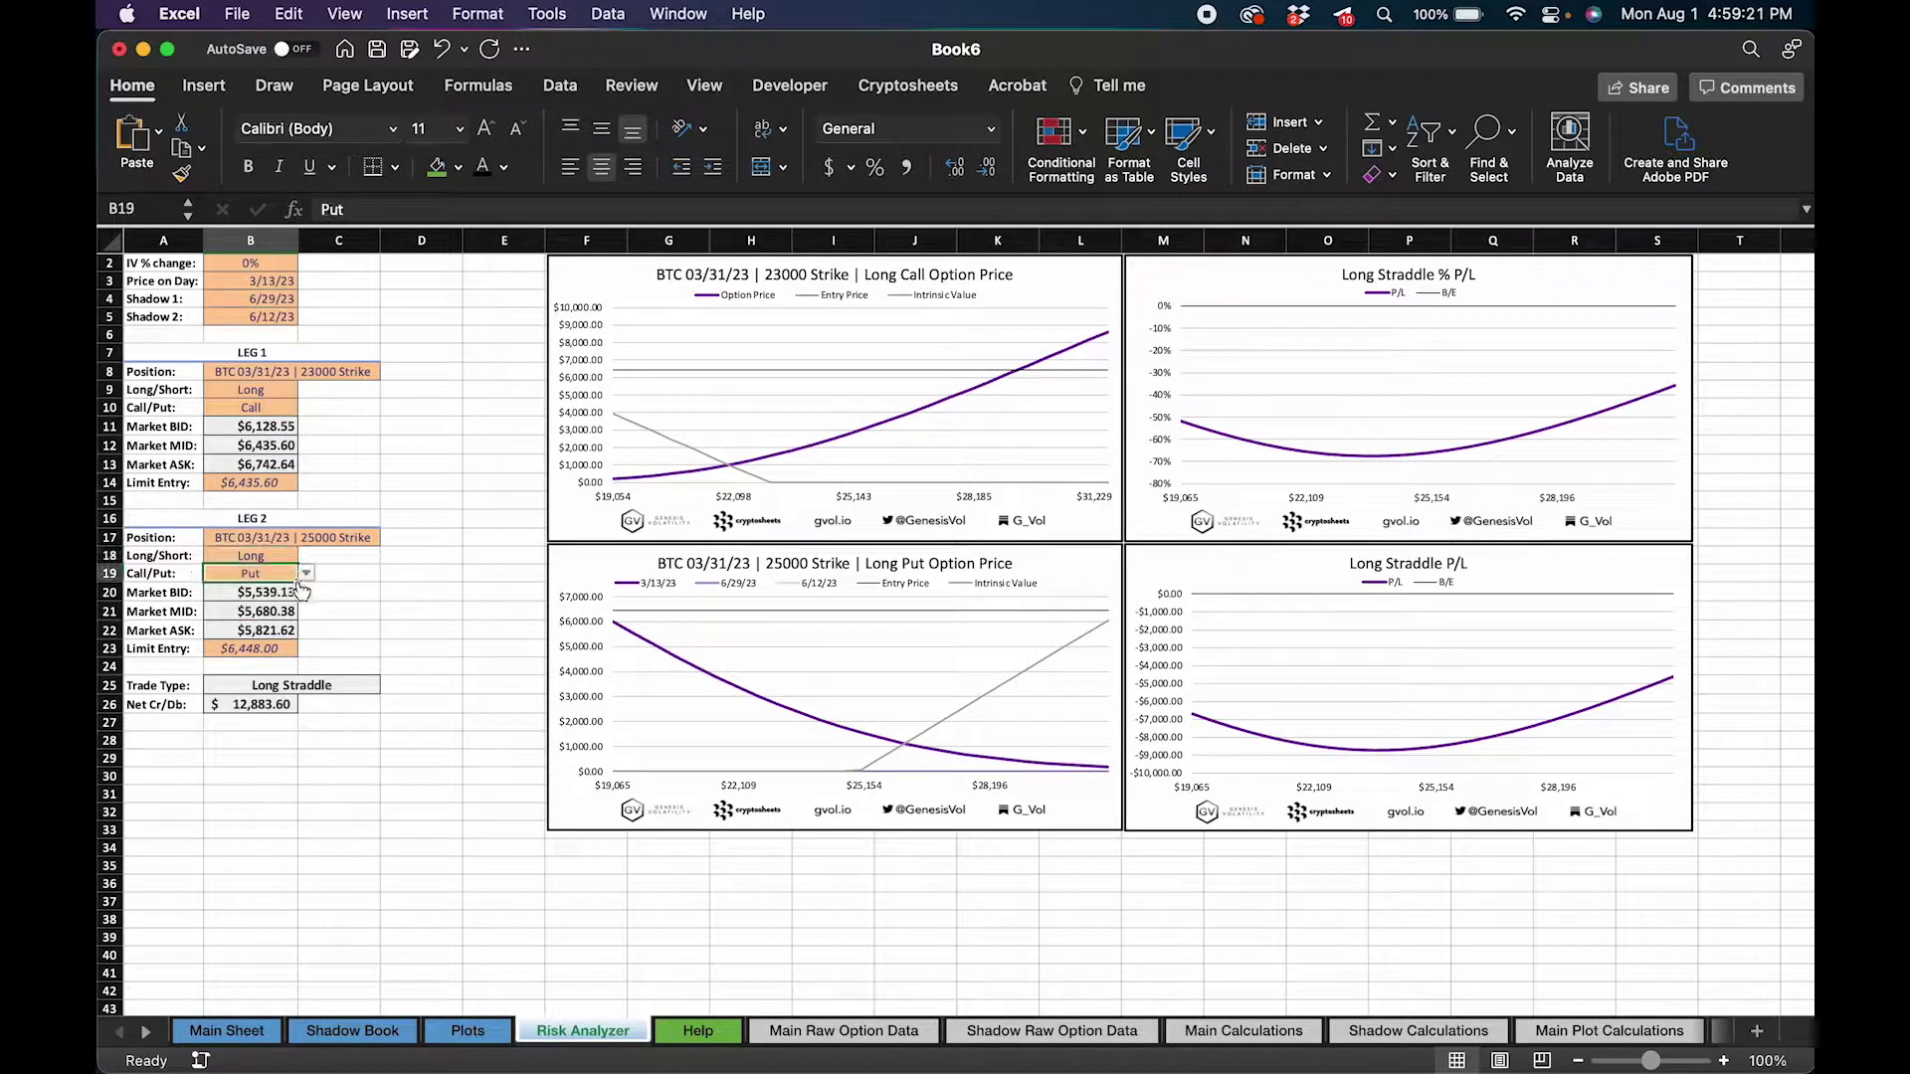
click(306, 574)
click(238, 609)
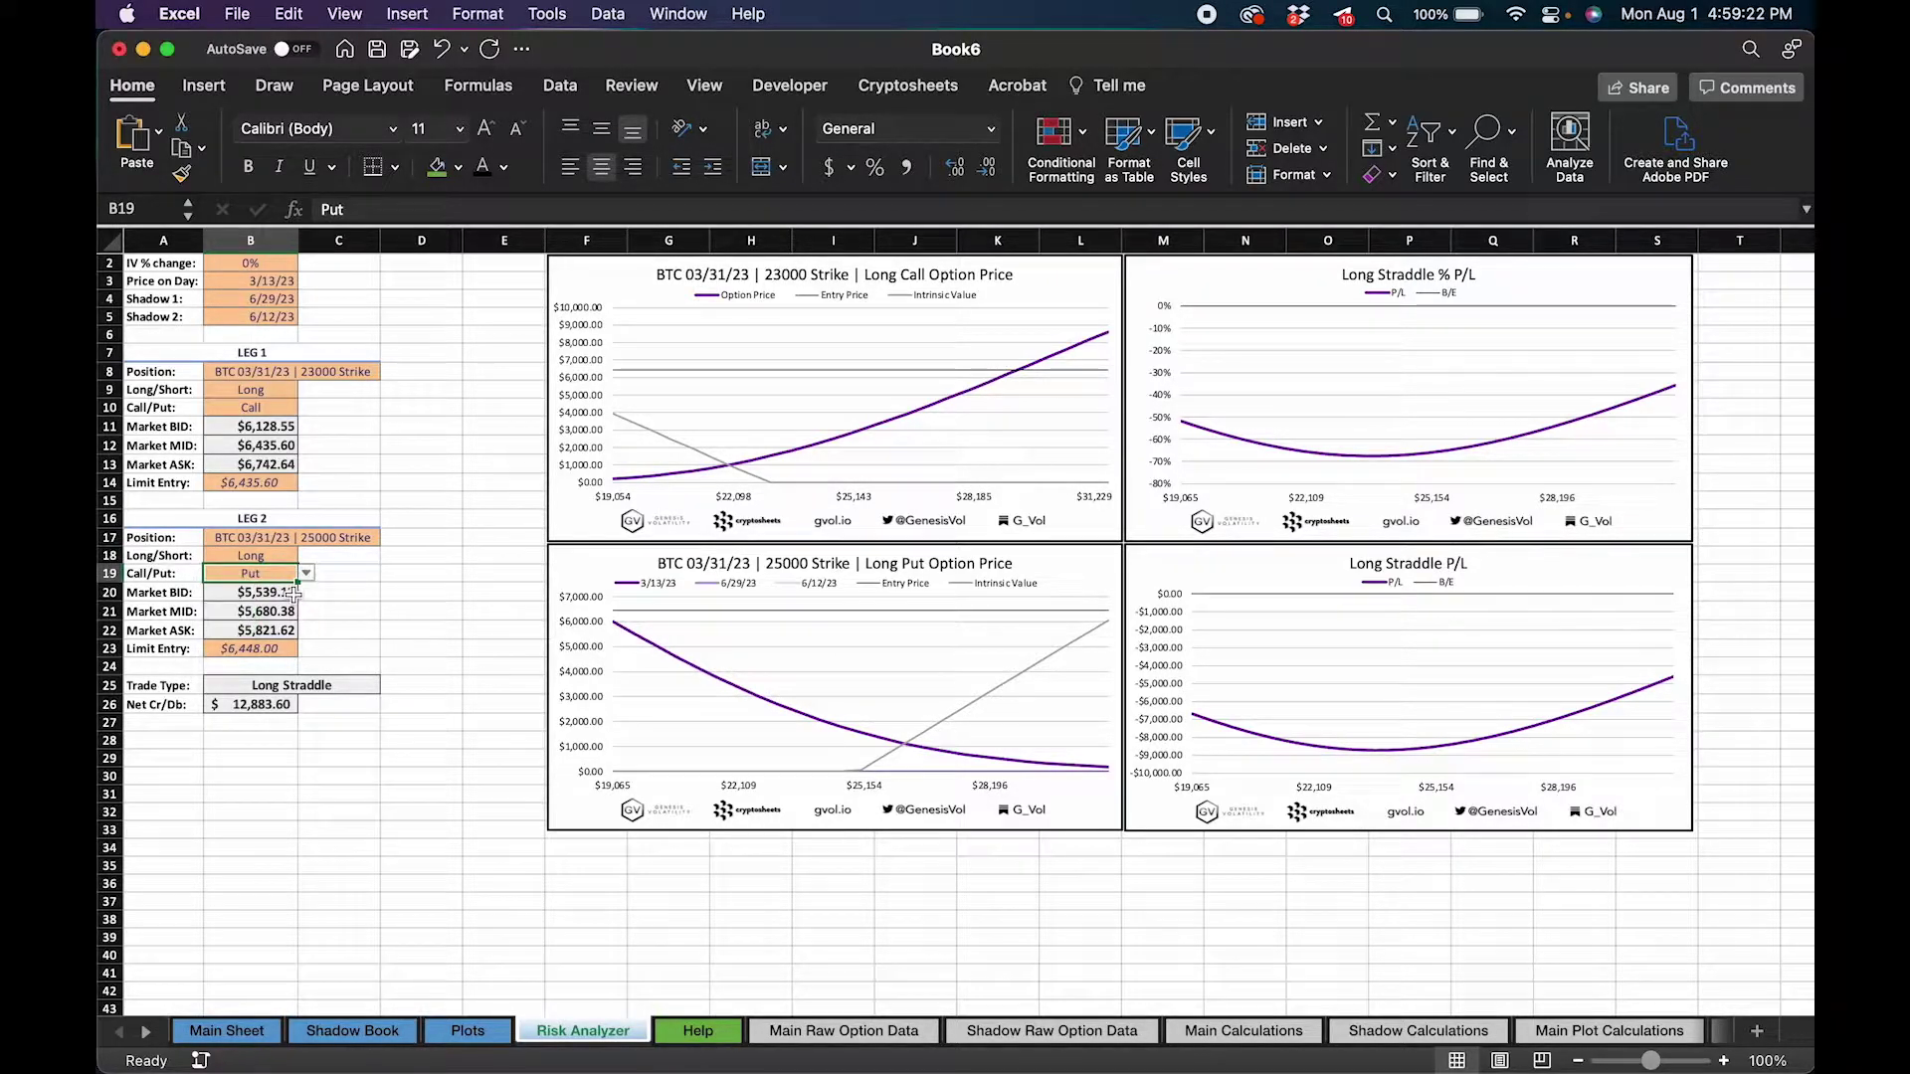
Step: Set Leg 2's Limit Entry to 5680.38, matching its Market MID price
click(280, 648)
key(F2)
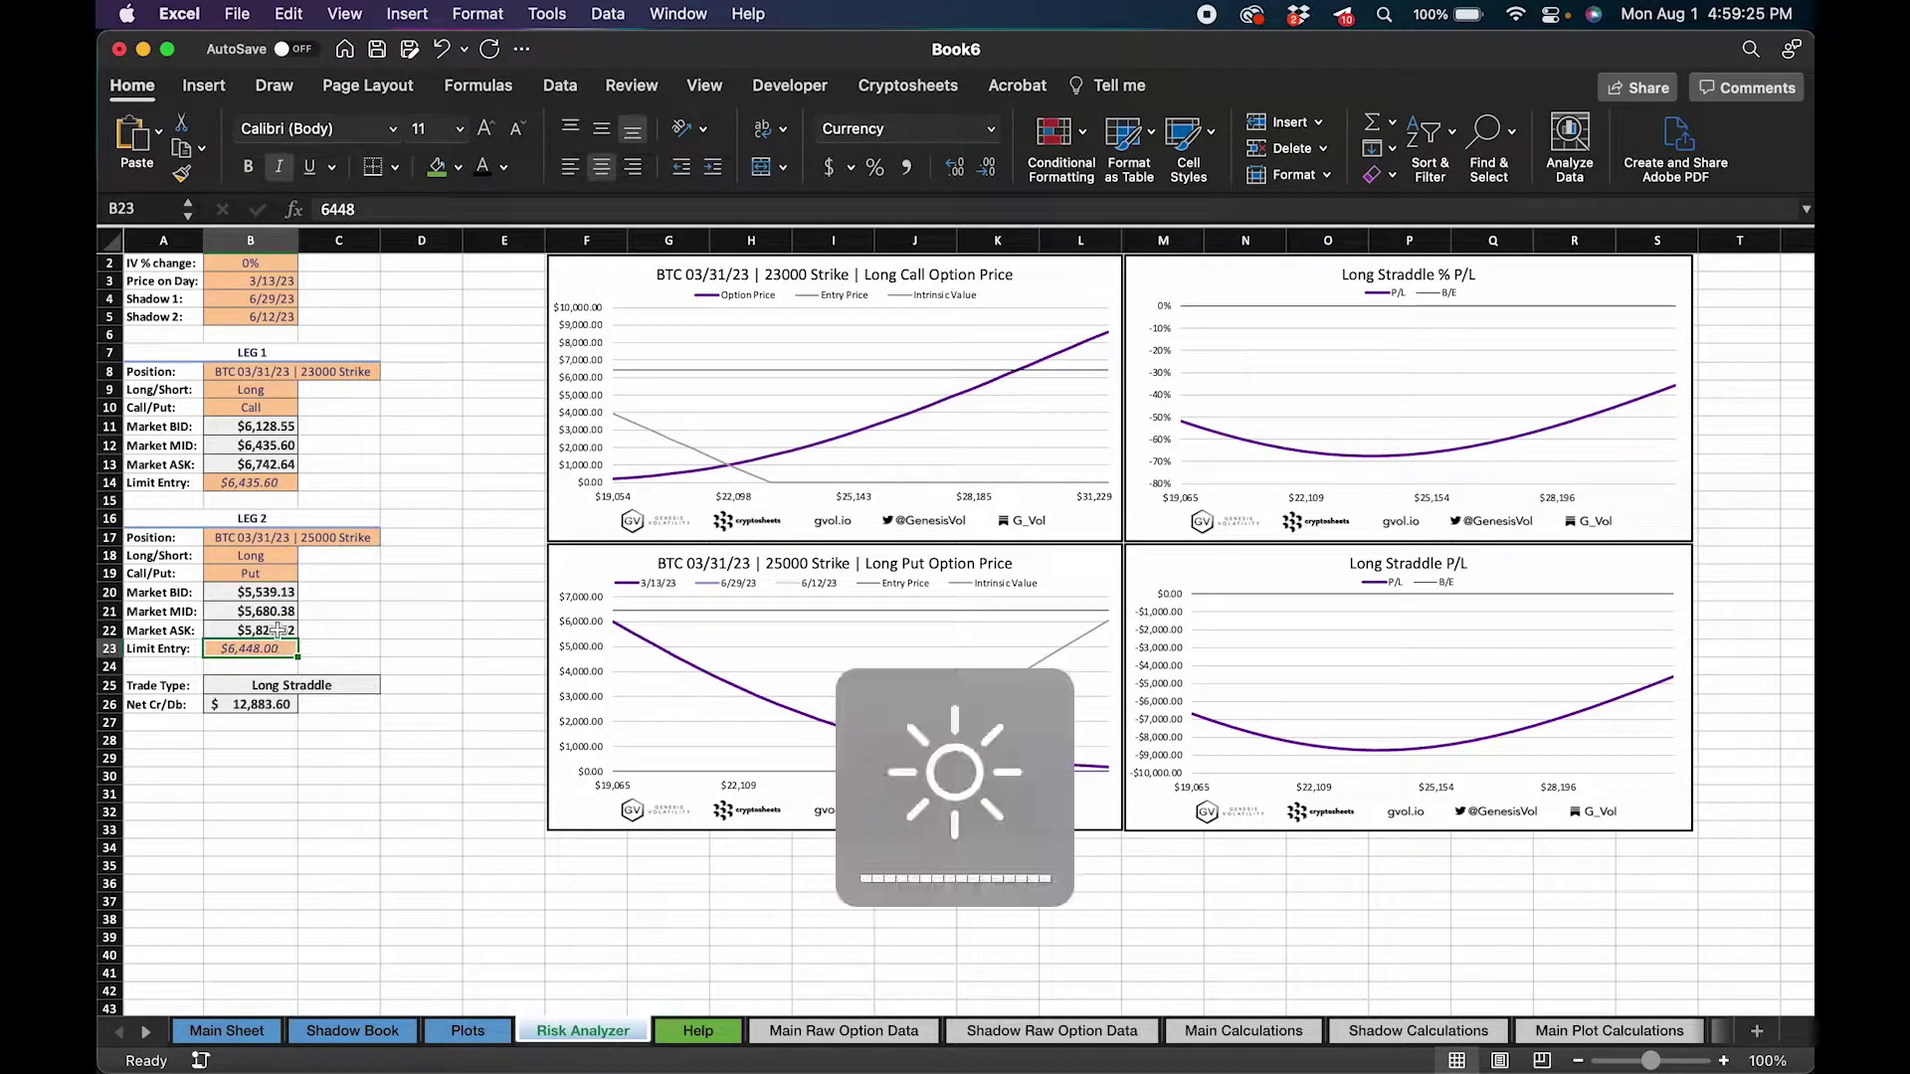
text(57)
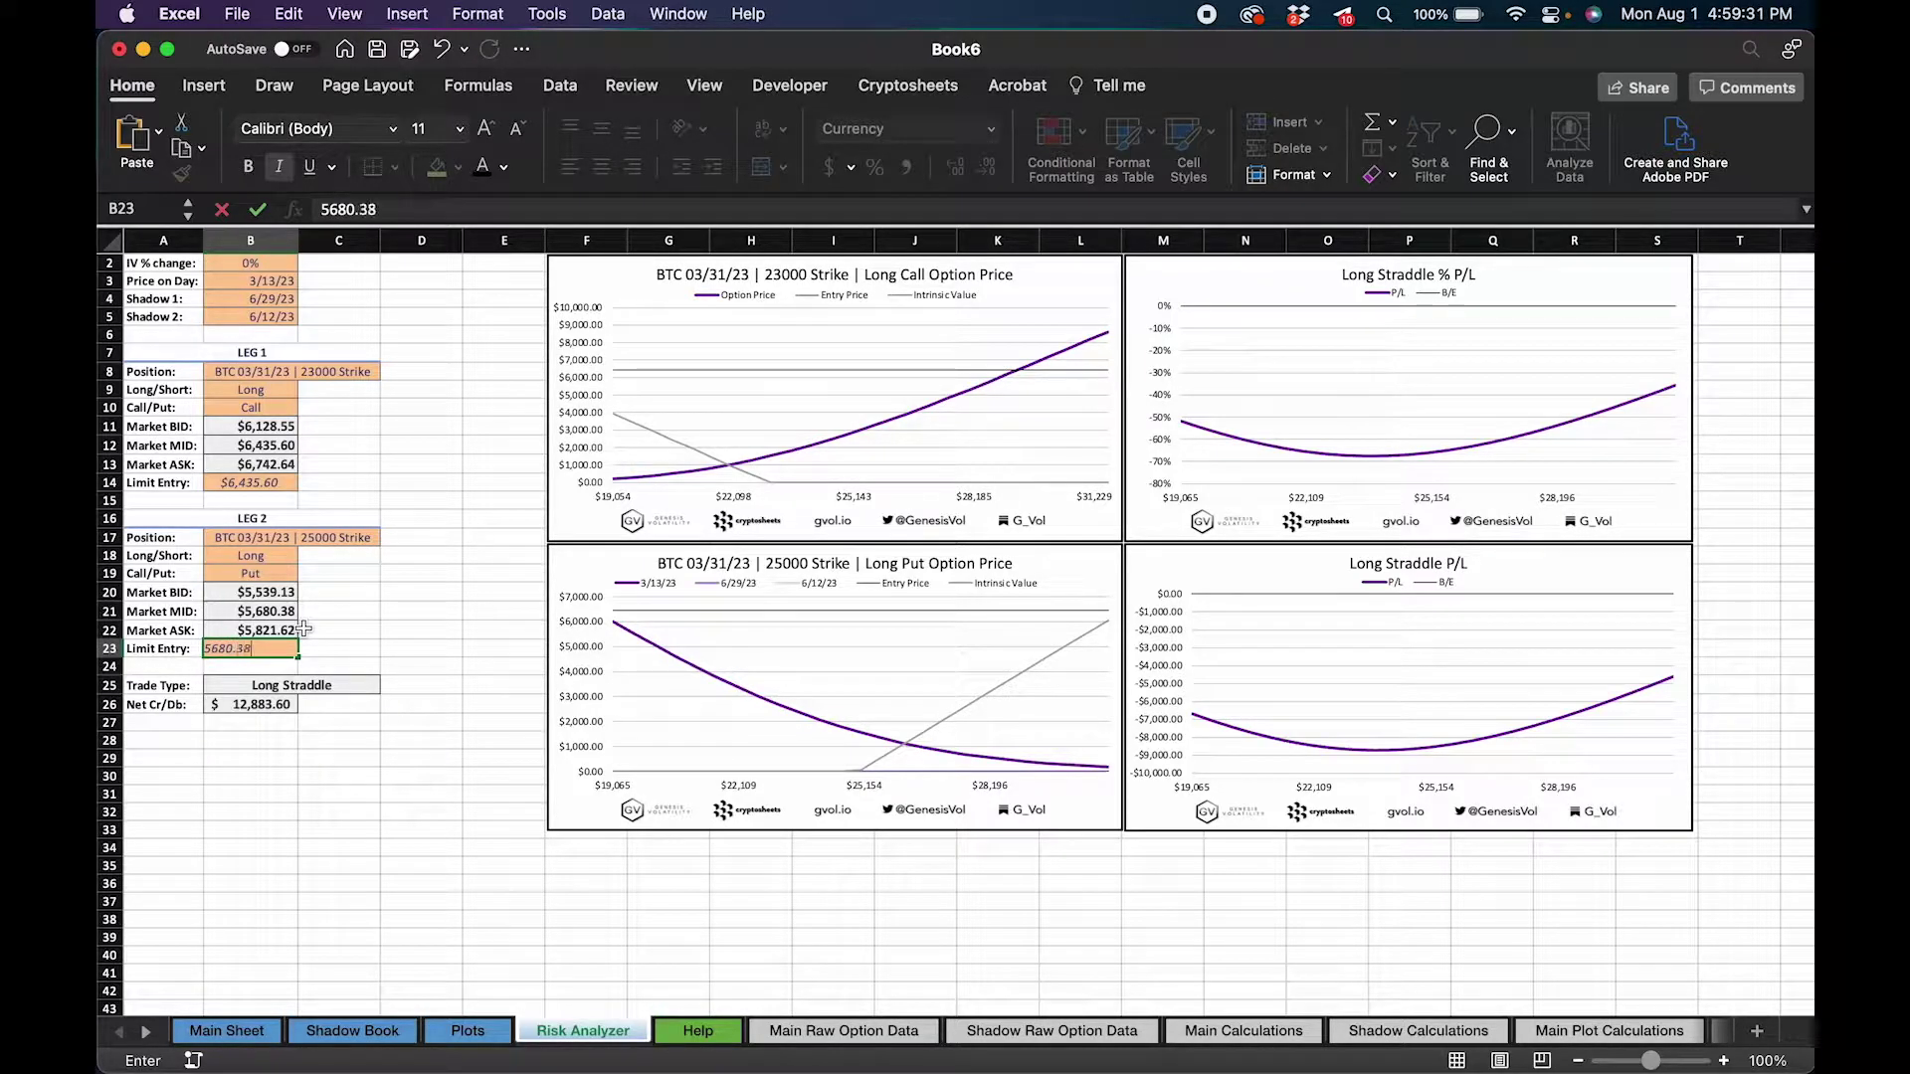
key(Return)
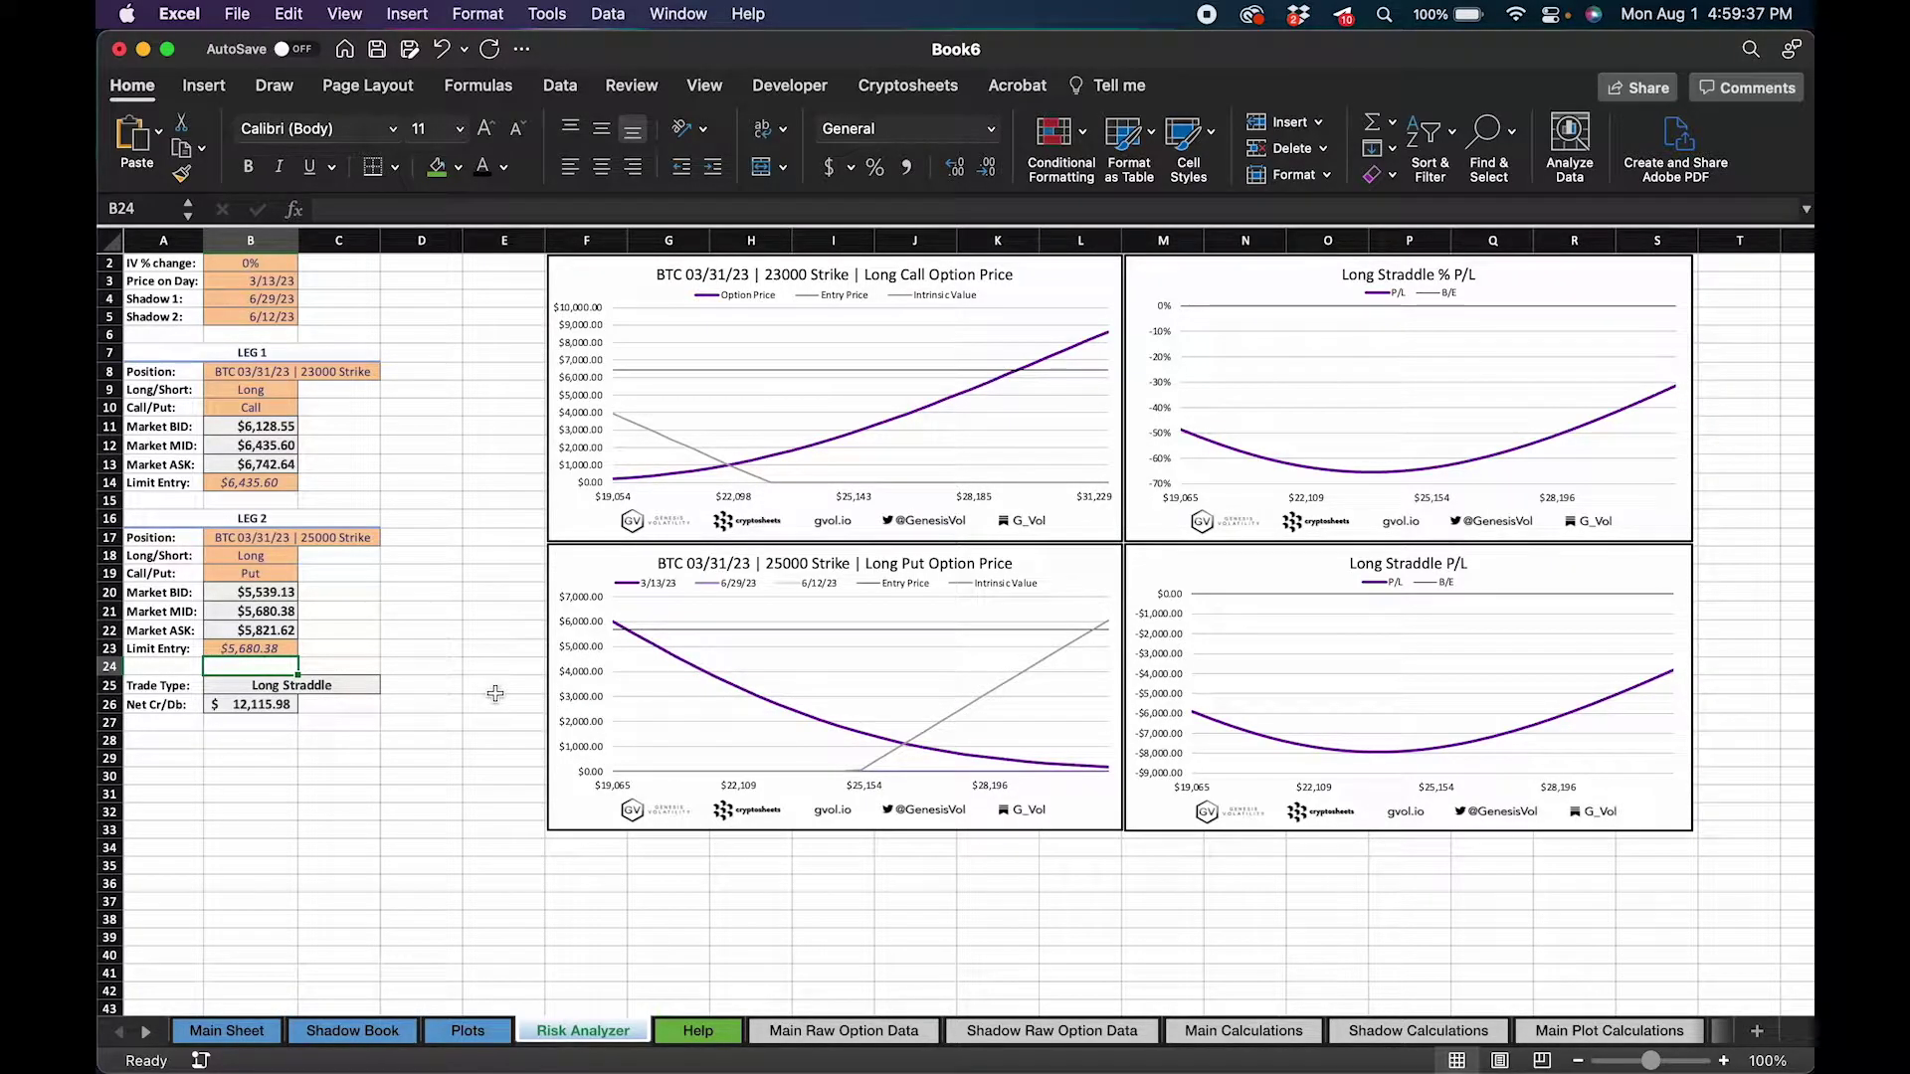
Step: Inspect the Trade Type cell and its formula below the Leg 2 inputs
click(469, 708)
click(257, 701)
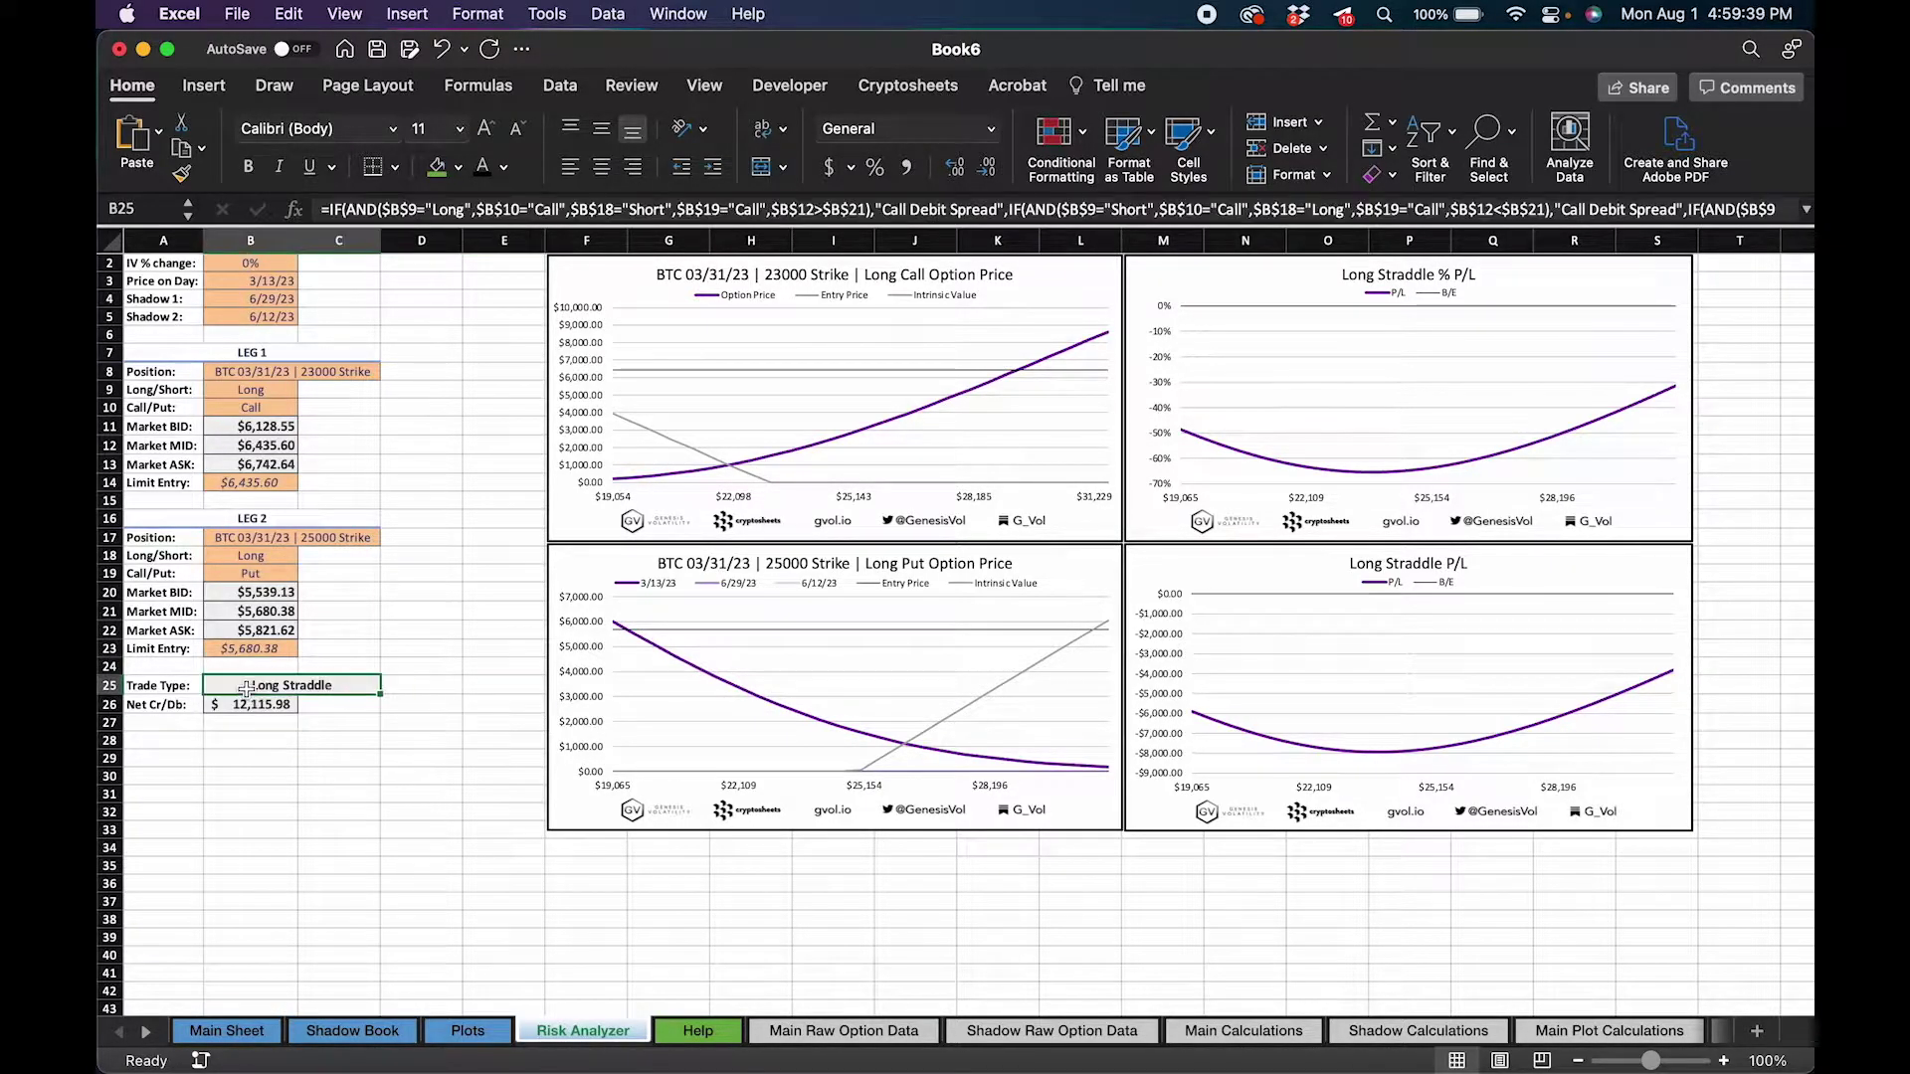
Step: Inspect the Net Cr/Db cell and its formula below the Trade Type
click(279, 742)
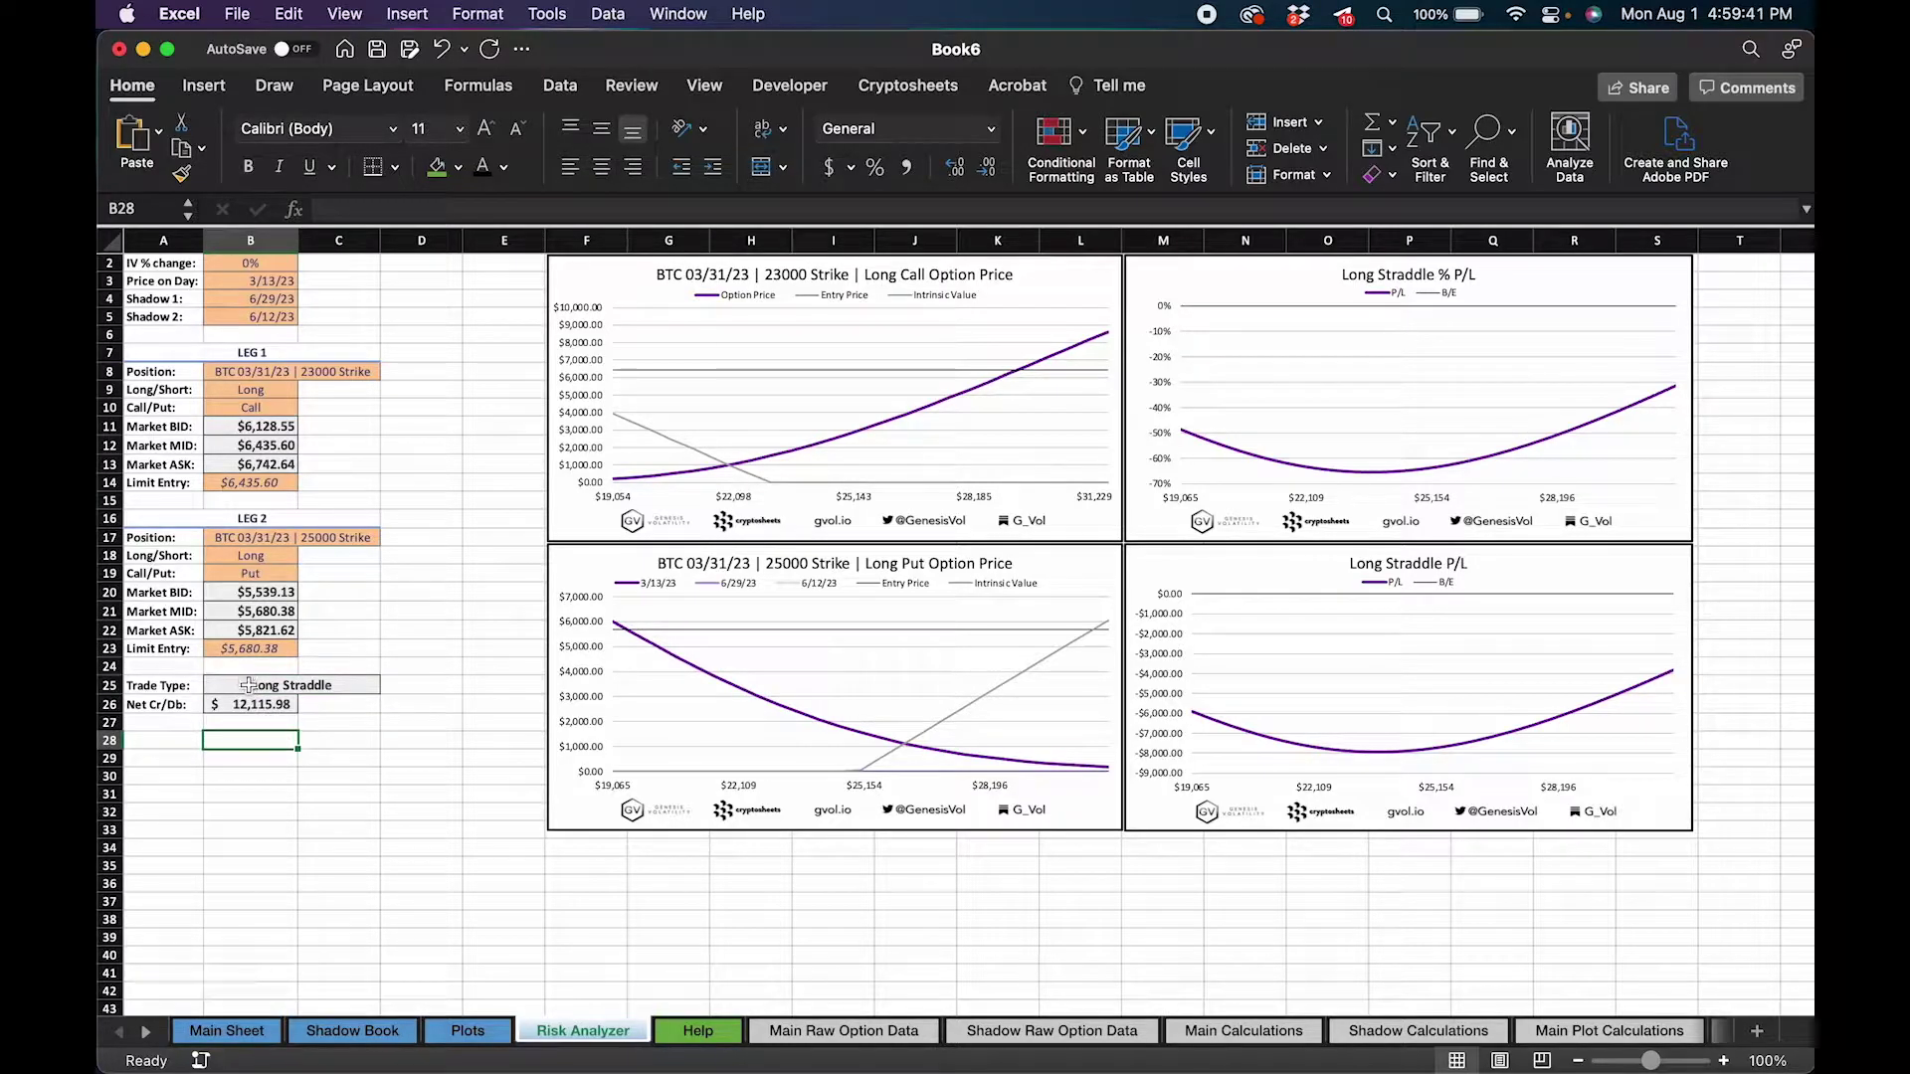
click(250, 704)
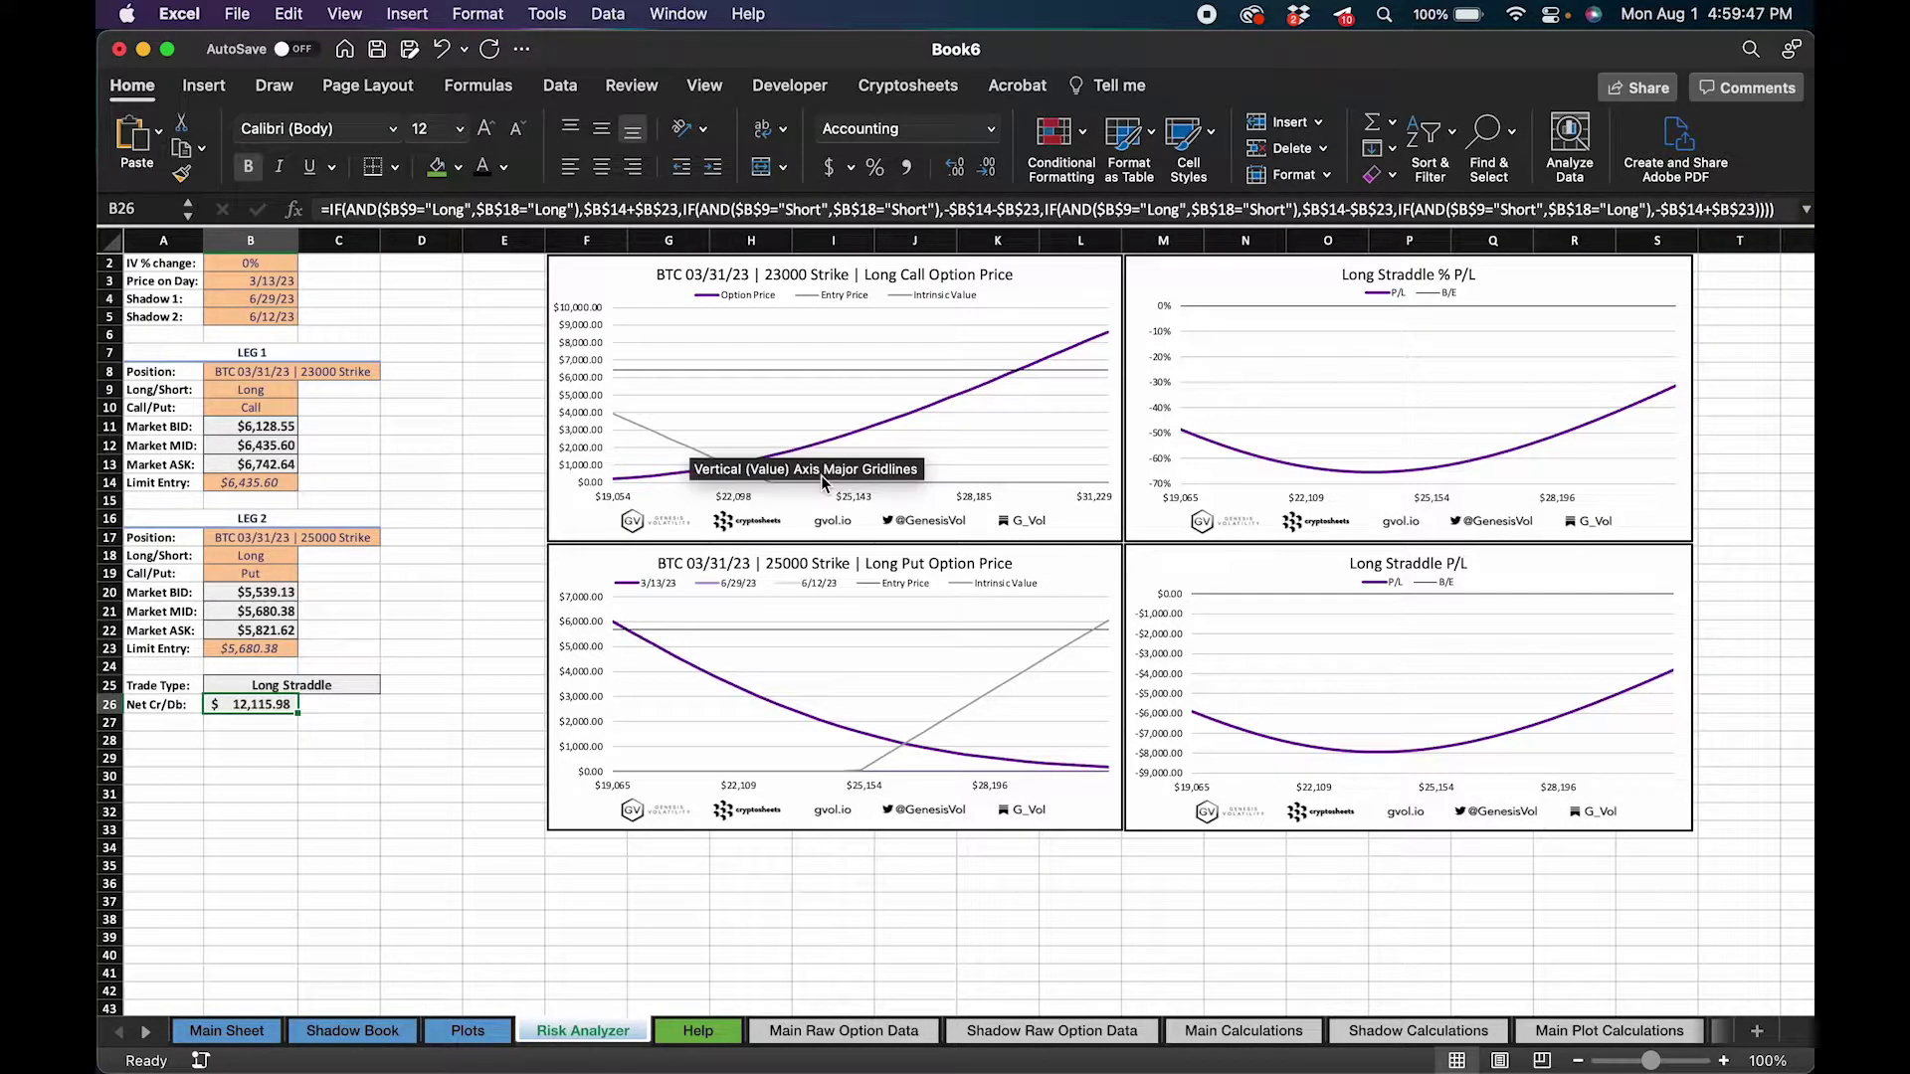
click(475, 566)
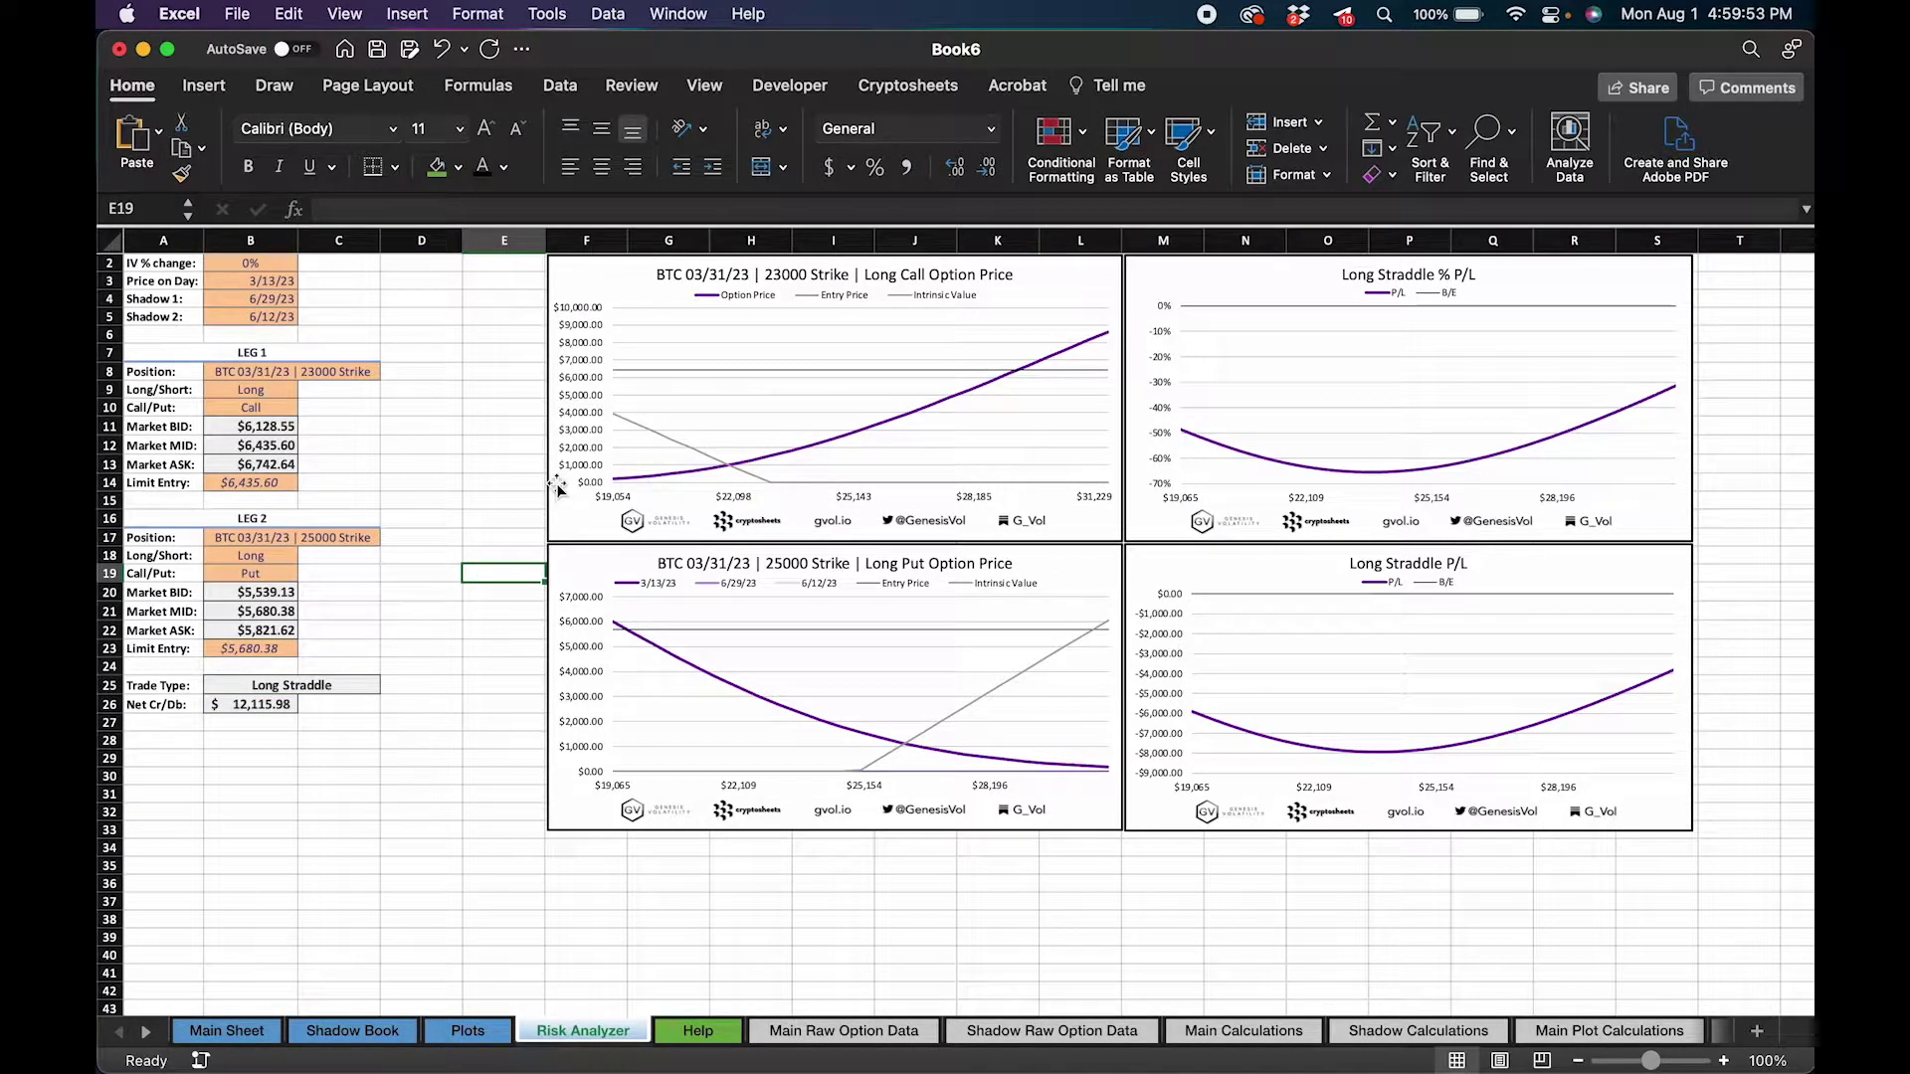
Step: Set the IV % change in the Universal Settings to 10%
click(278, 266)
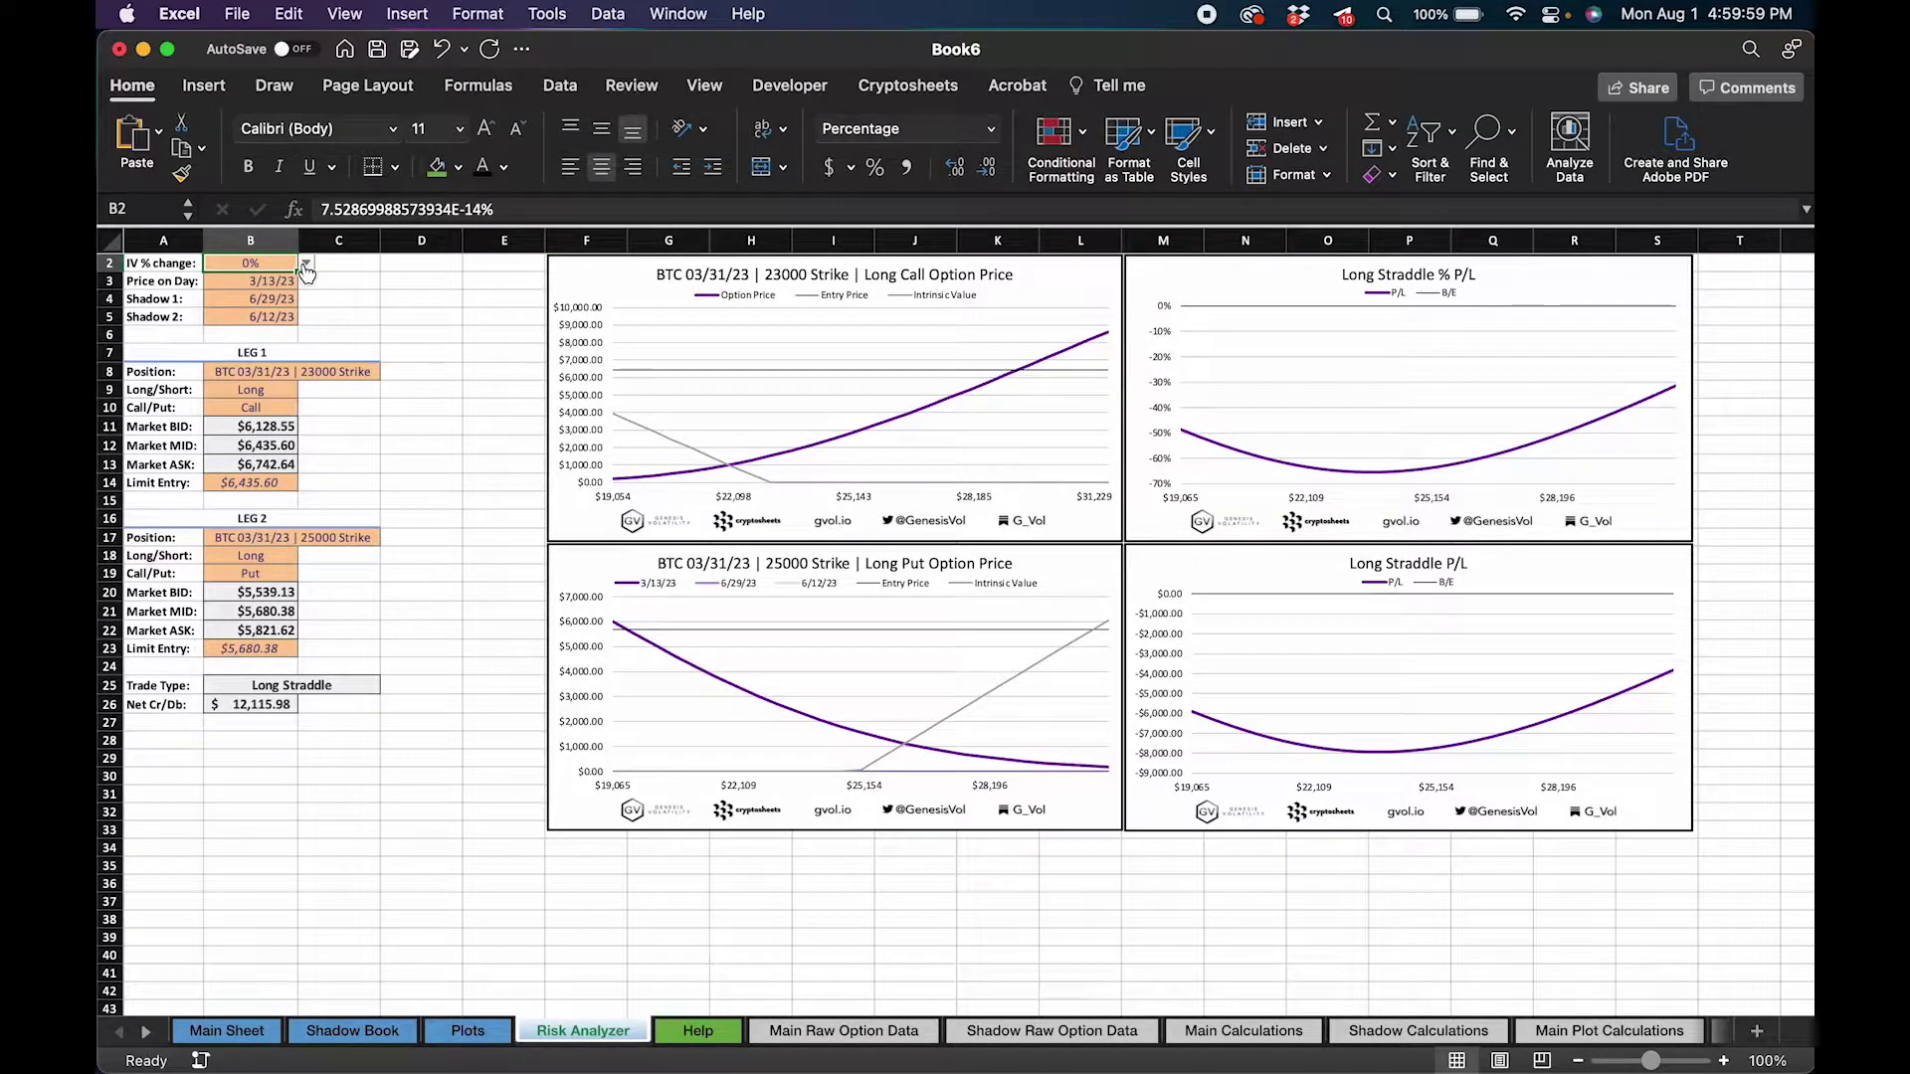
click(307, 265)
scroll(299, 398, down, 2)
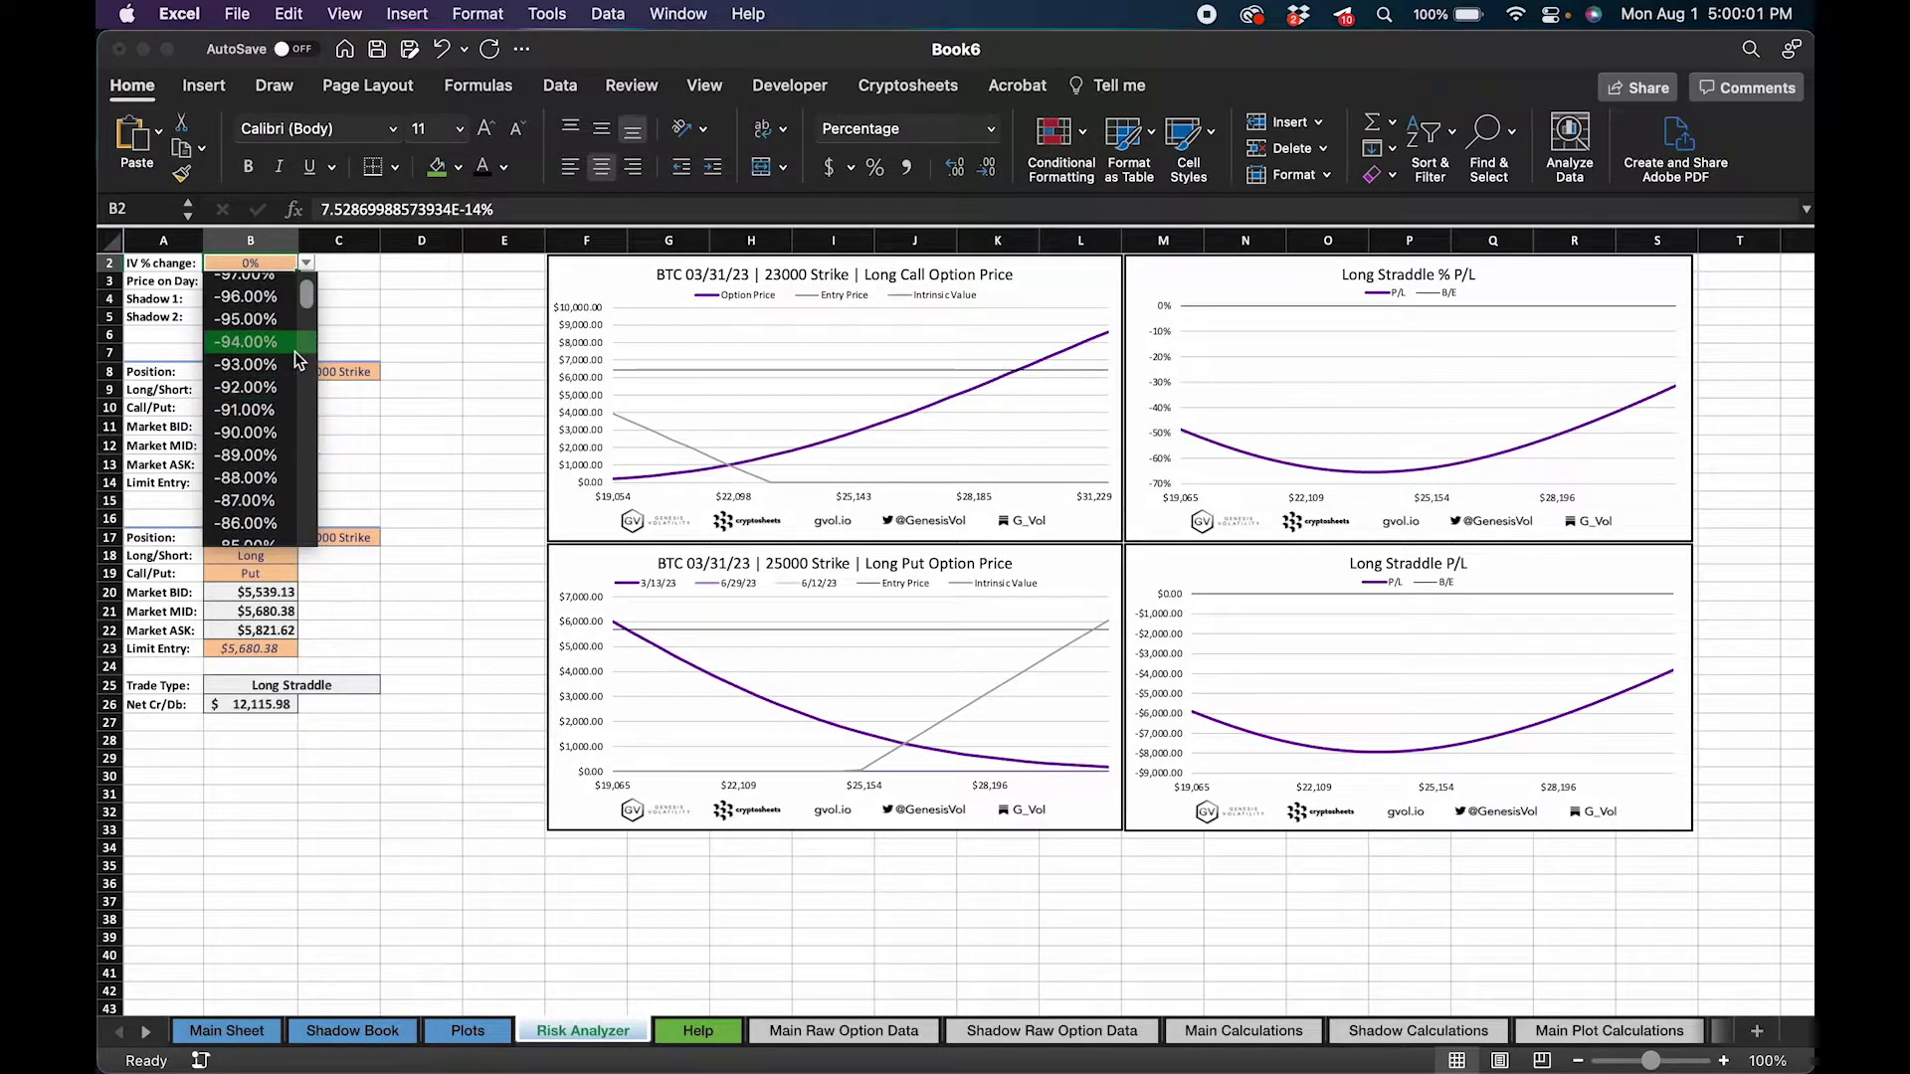
scroll(295, 360, down, 20)
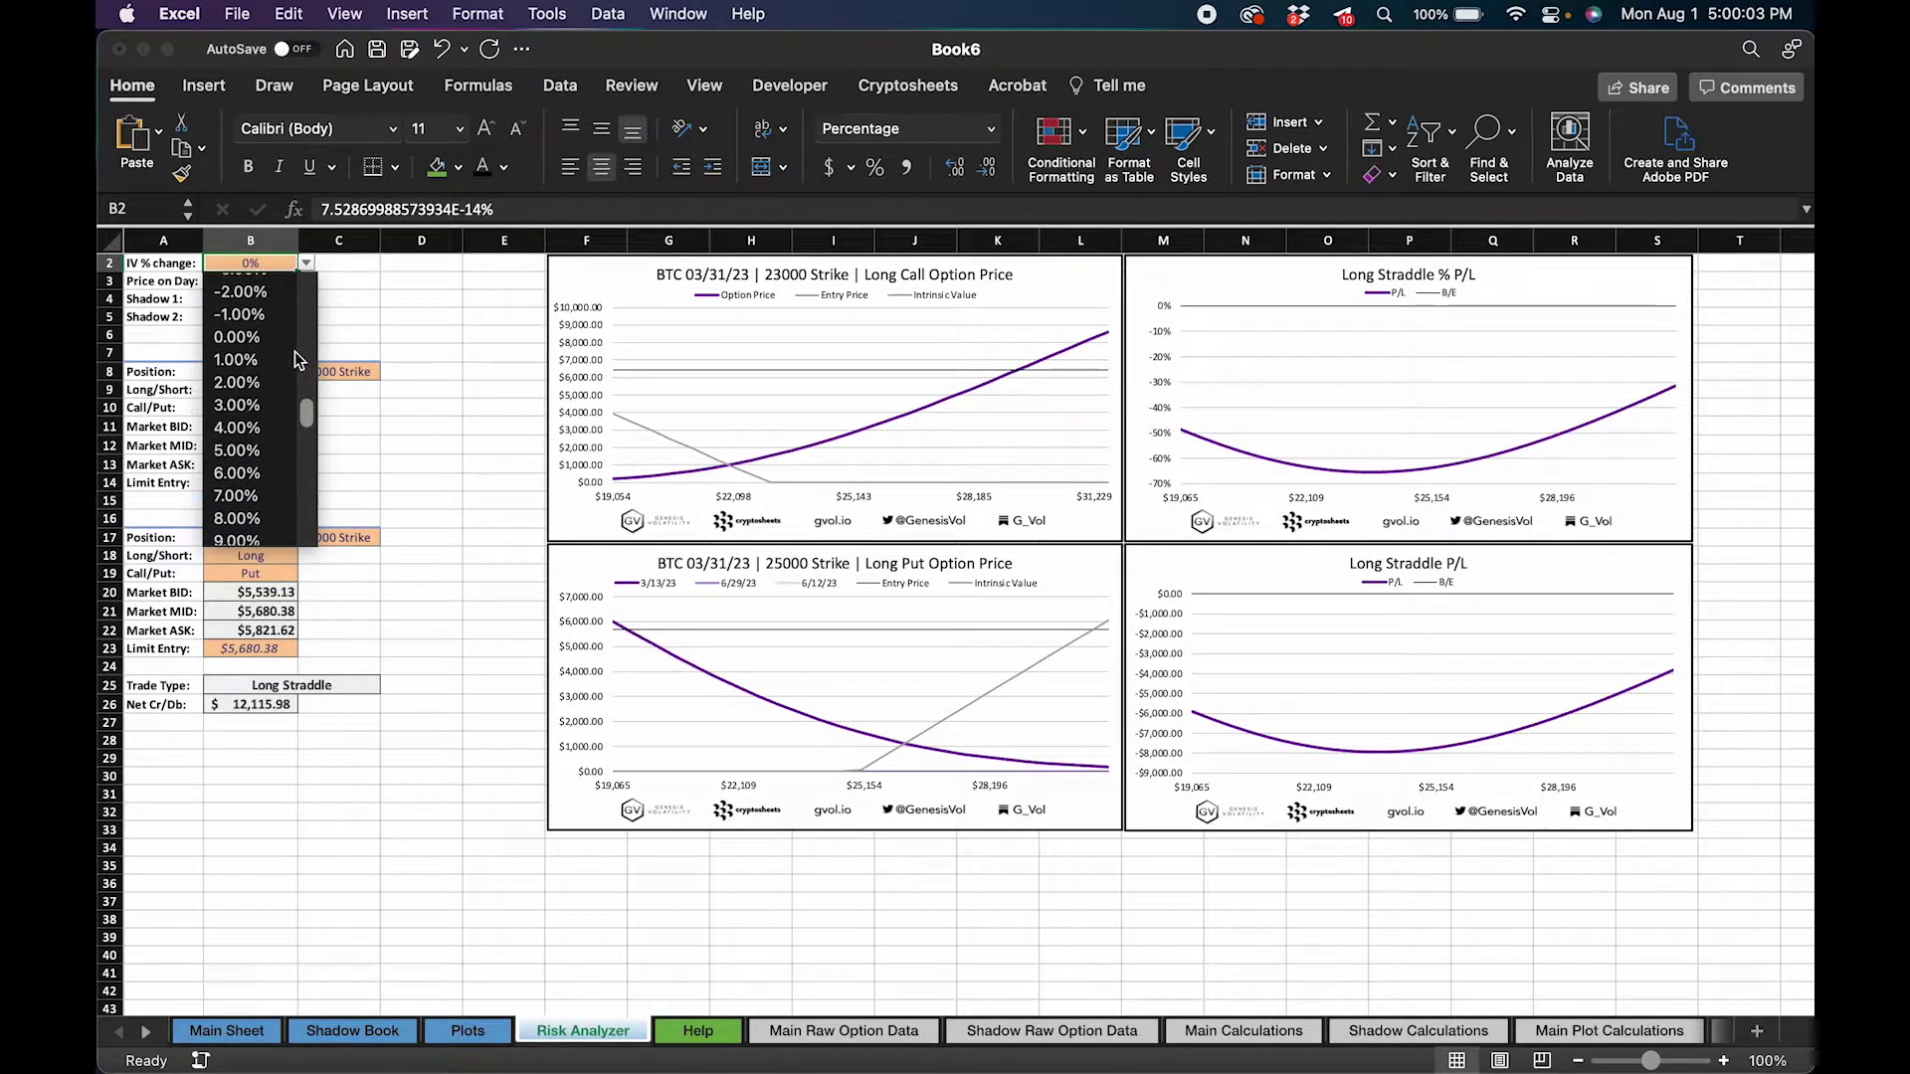
scroll(295, 360, down, 2)
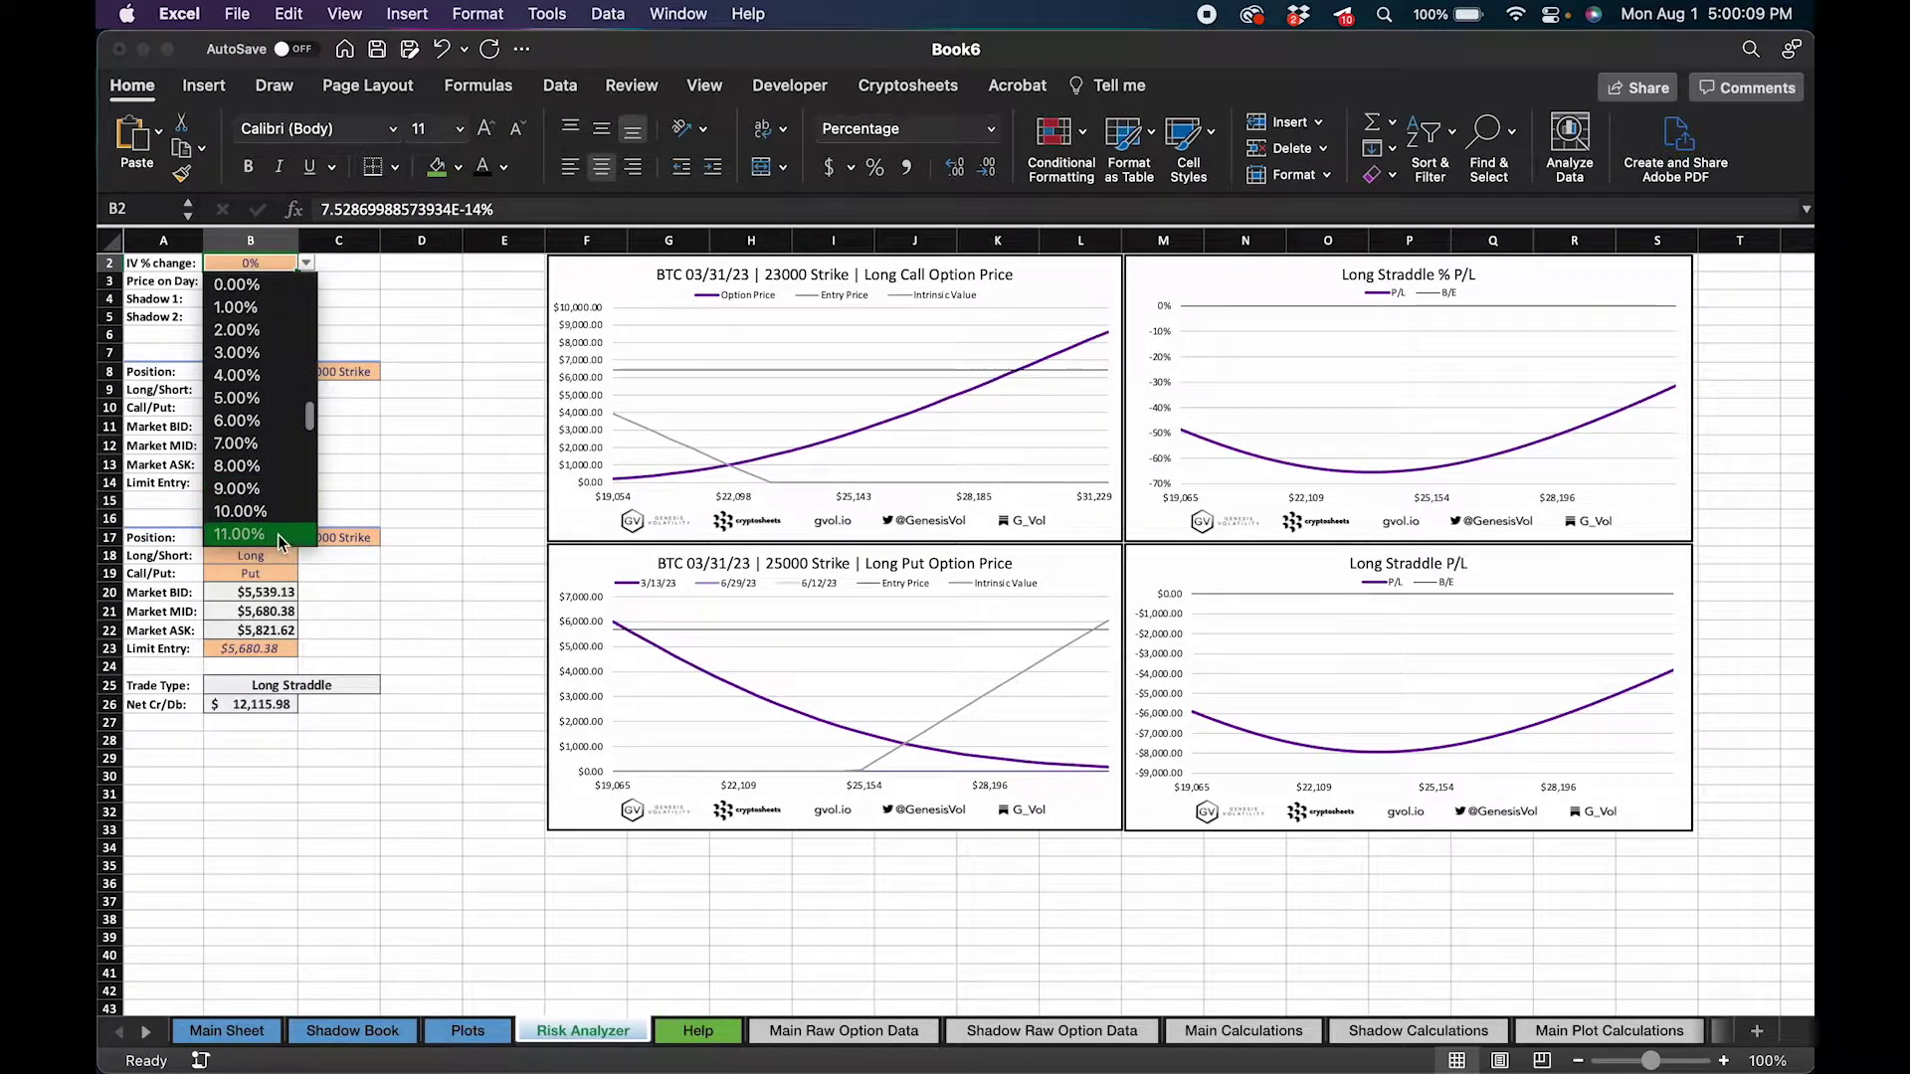
scroll(254, 487, down, 1)
click(239, 511)
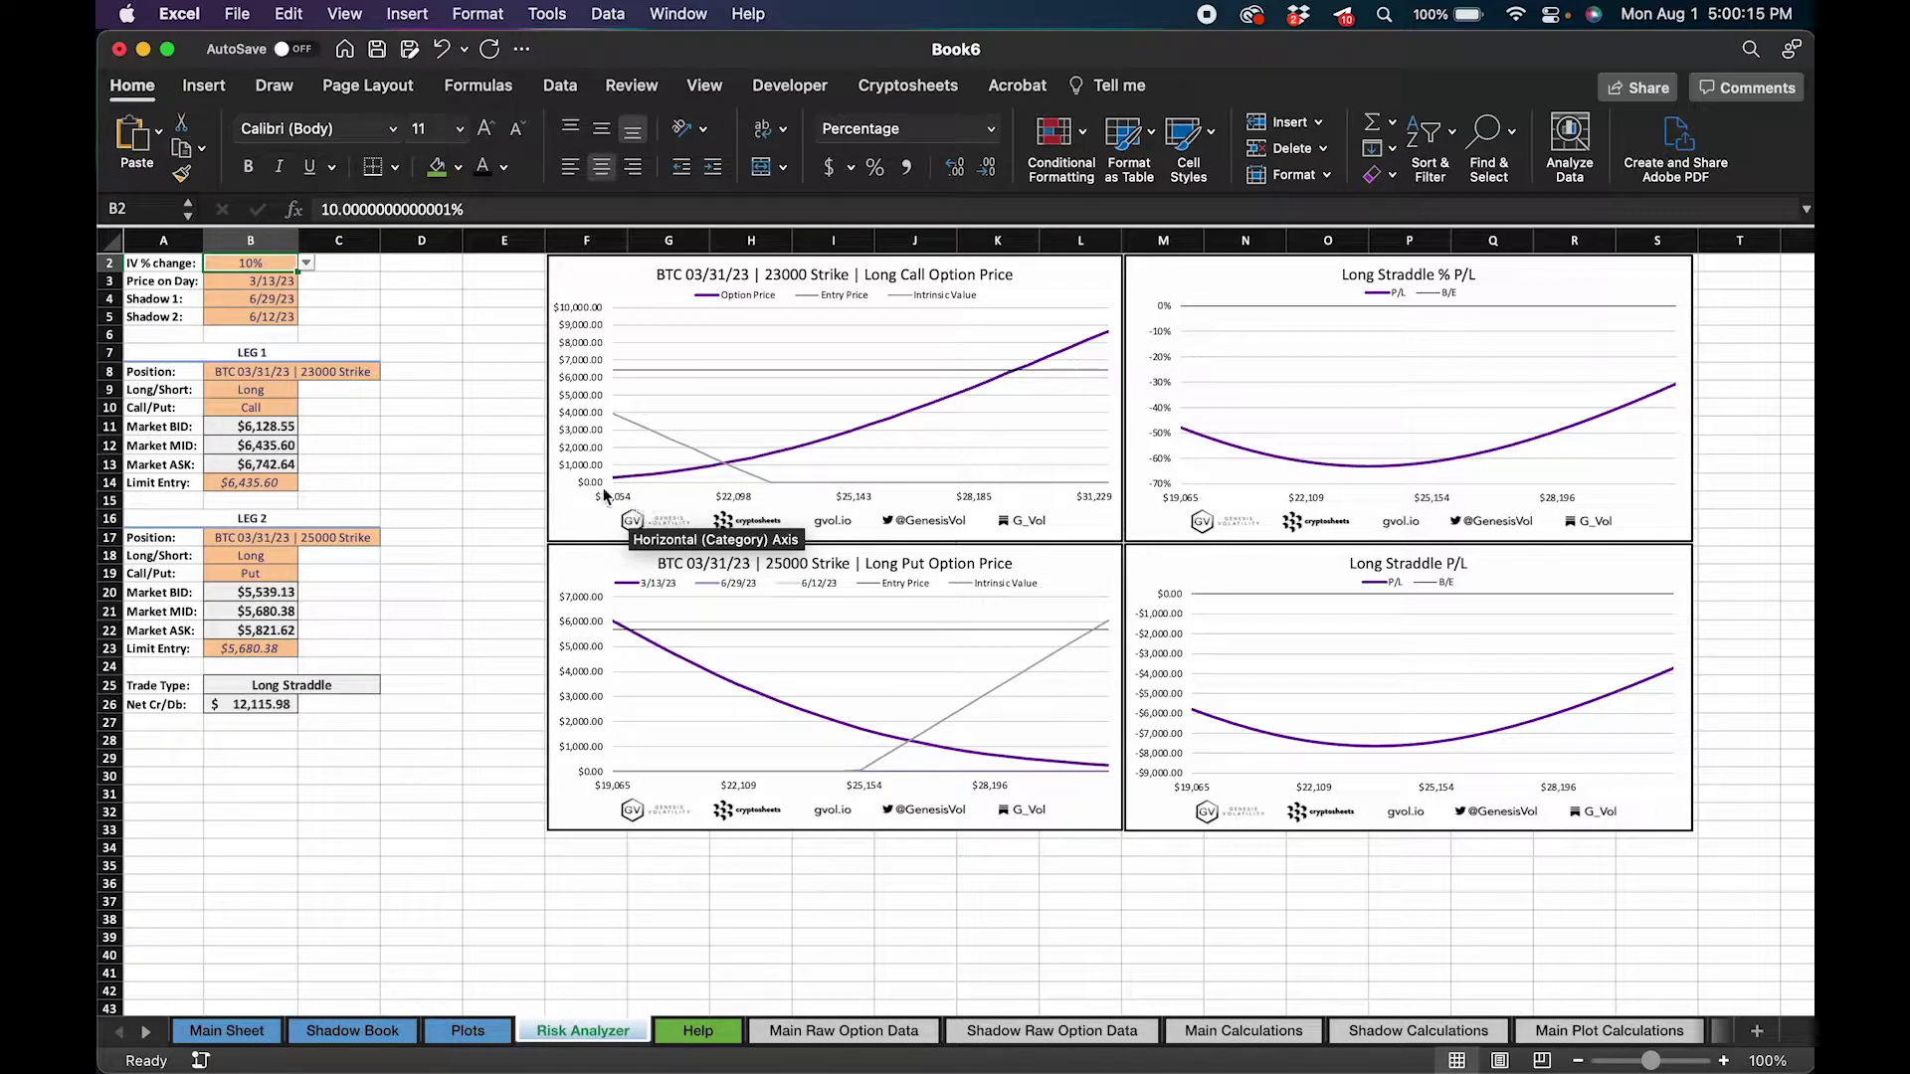
click(426, 342)
click(239, 264)
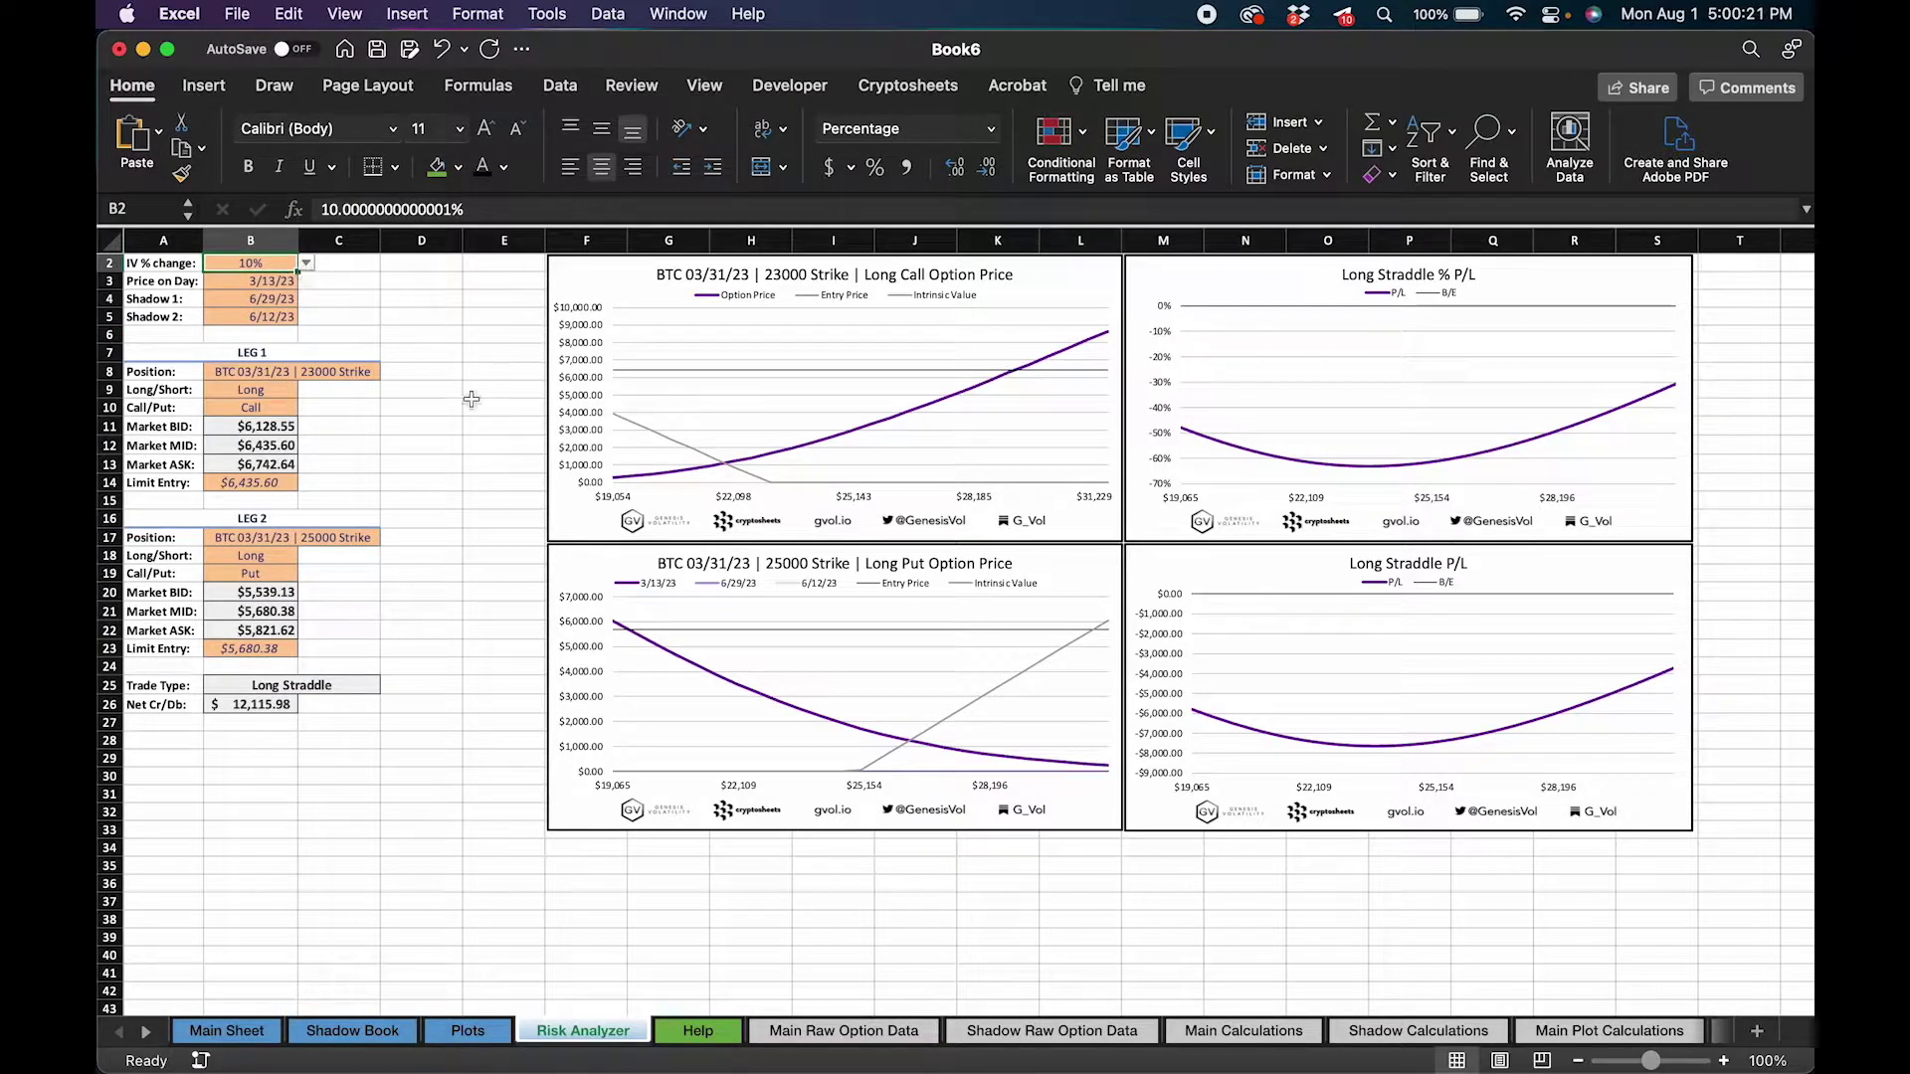
Step: Set the Shadow 1 date to 2/9/23 for the Long Put Option Price chart
click(882, 679)
click(283, 299)
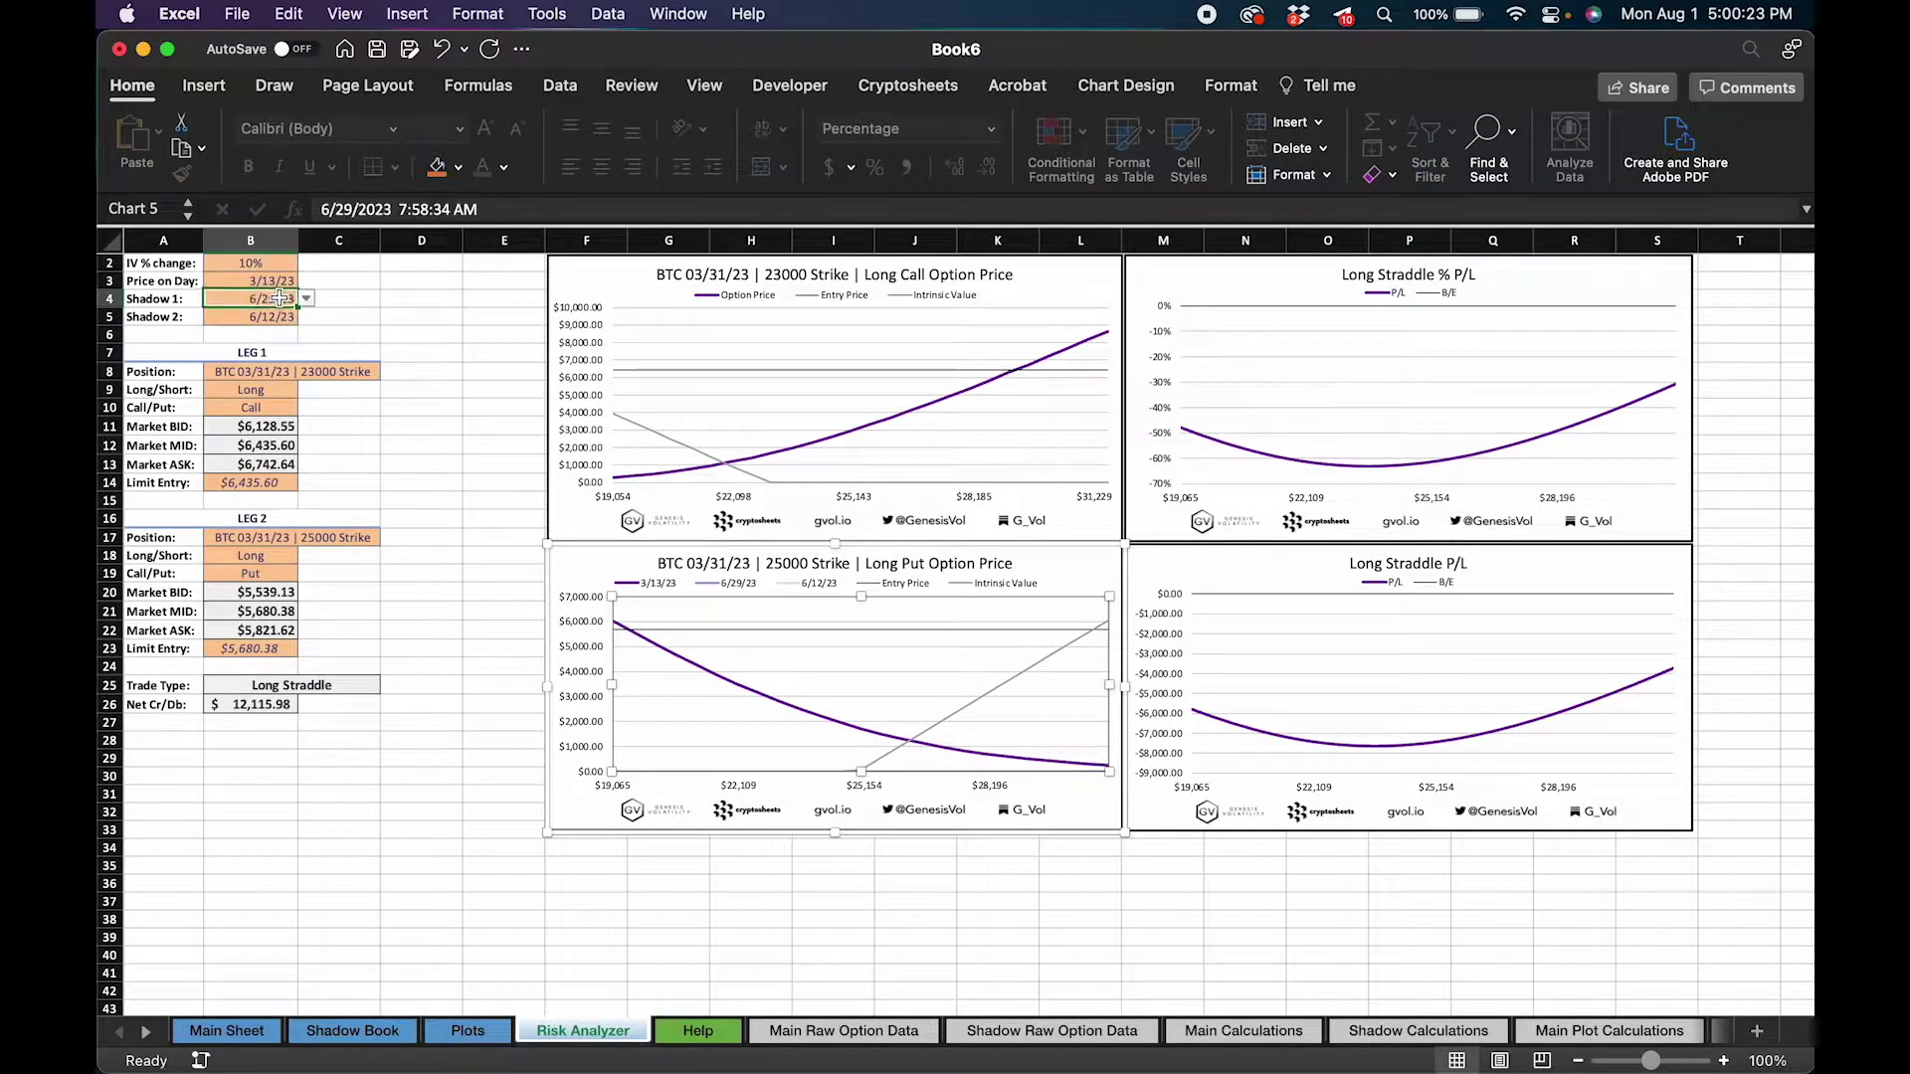
click(308, 299)
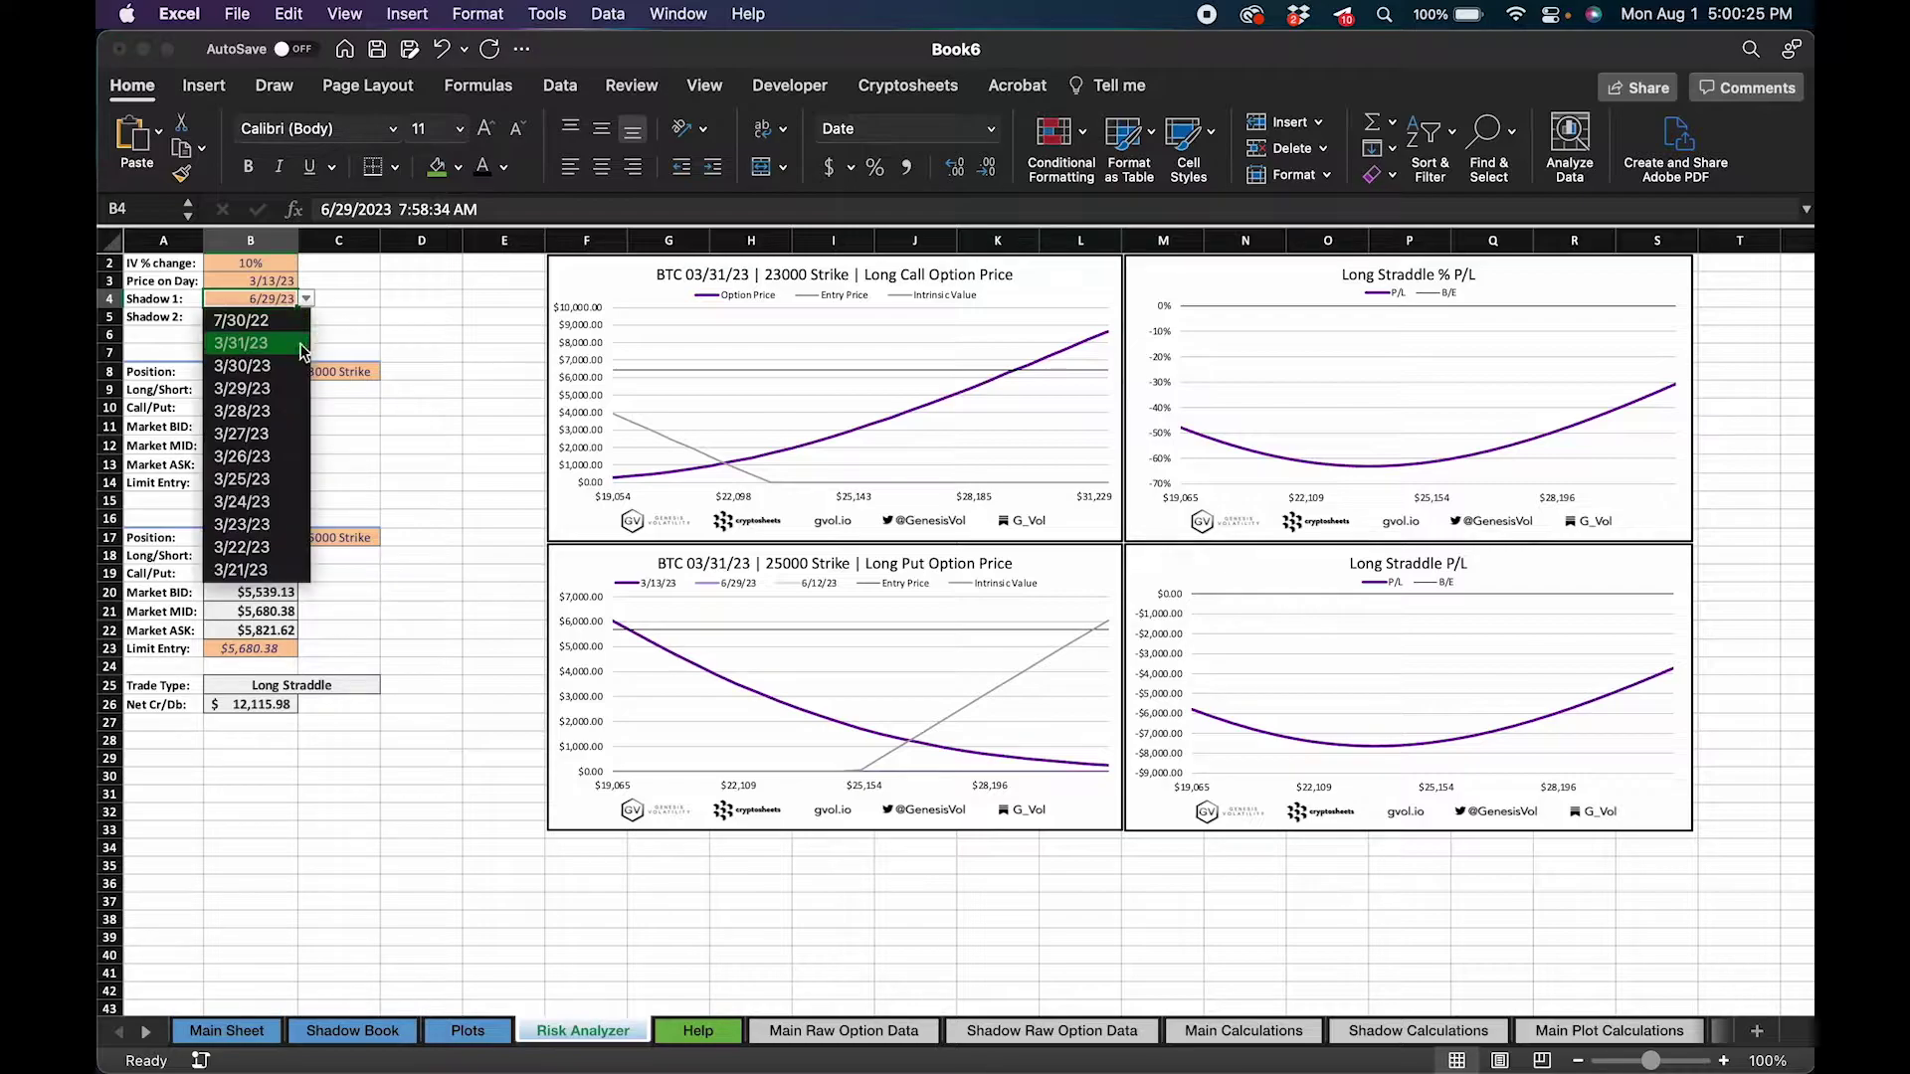
scroll(292, 363, down, 5)
scroll(292, 363, down, 3)
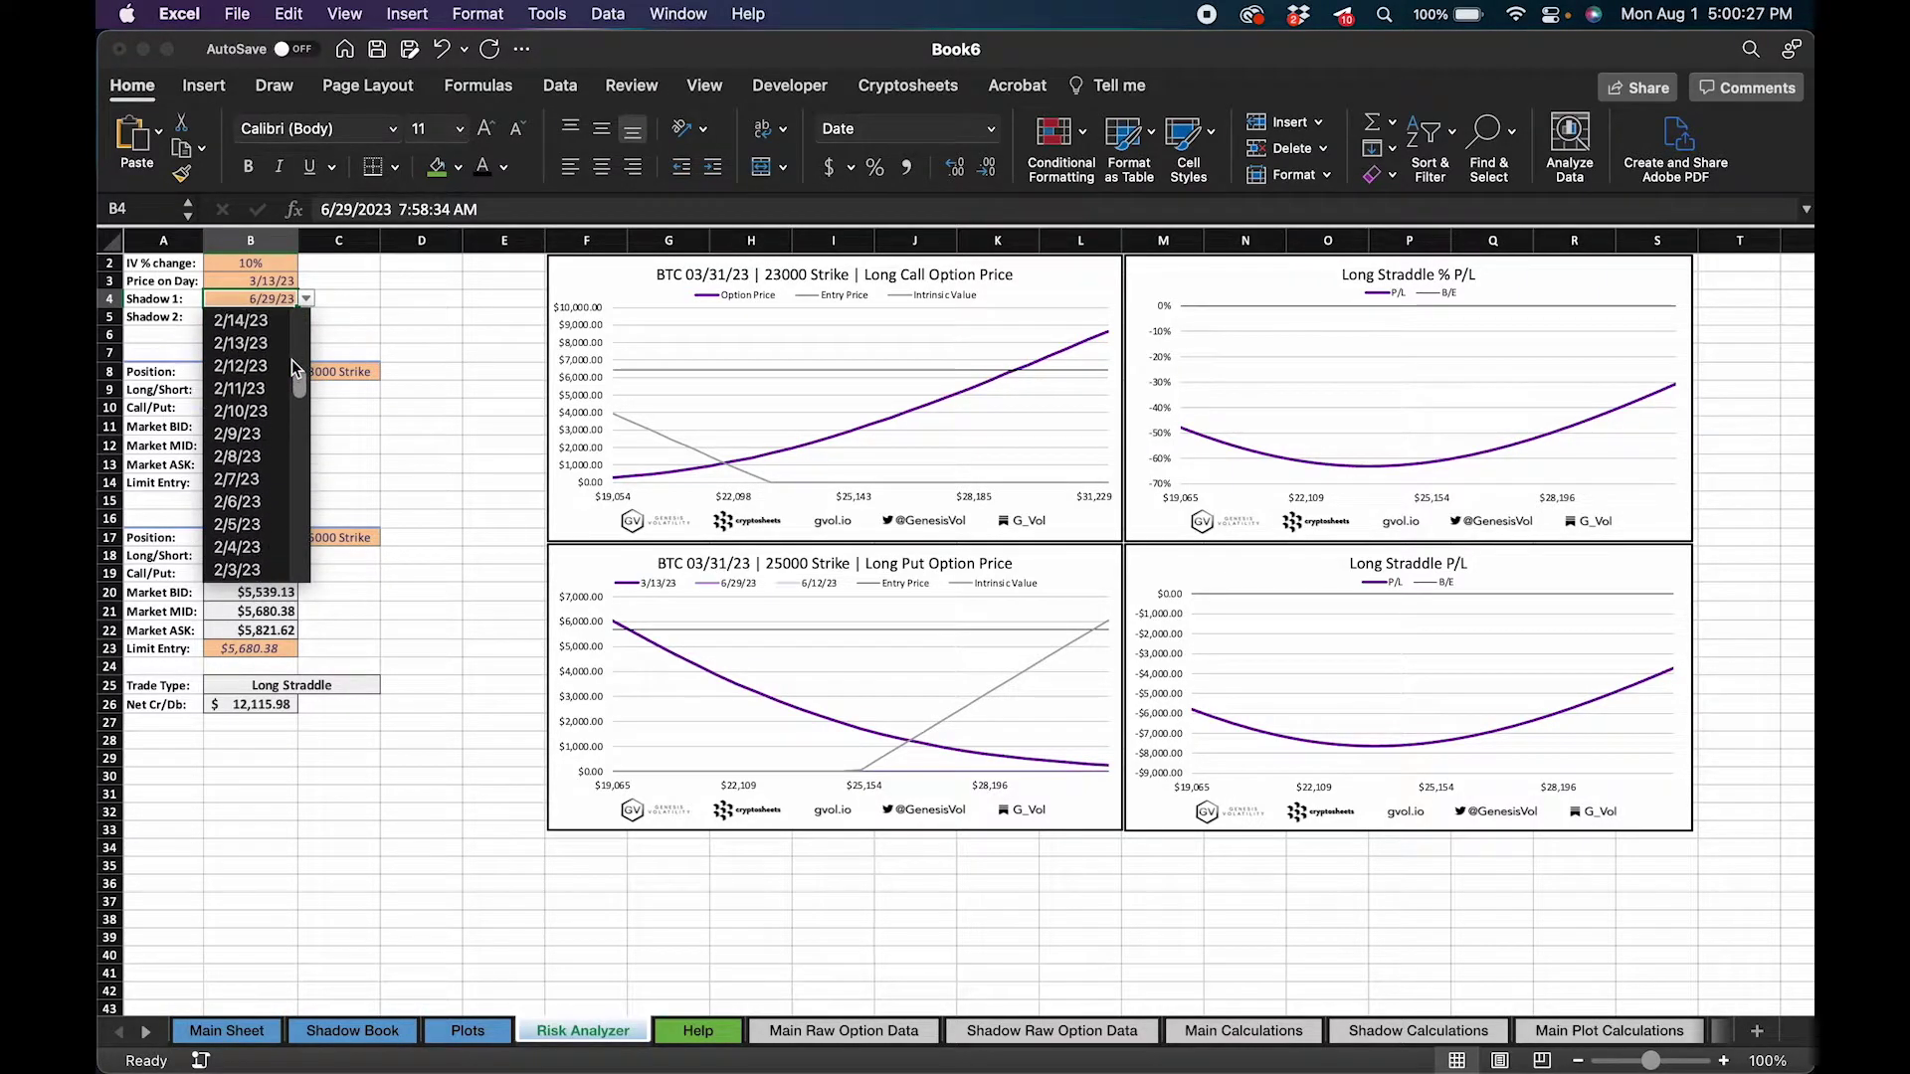
click(256, 446)
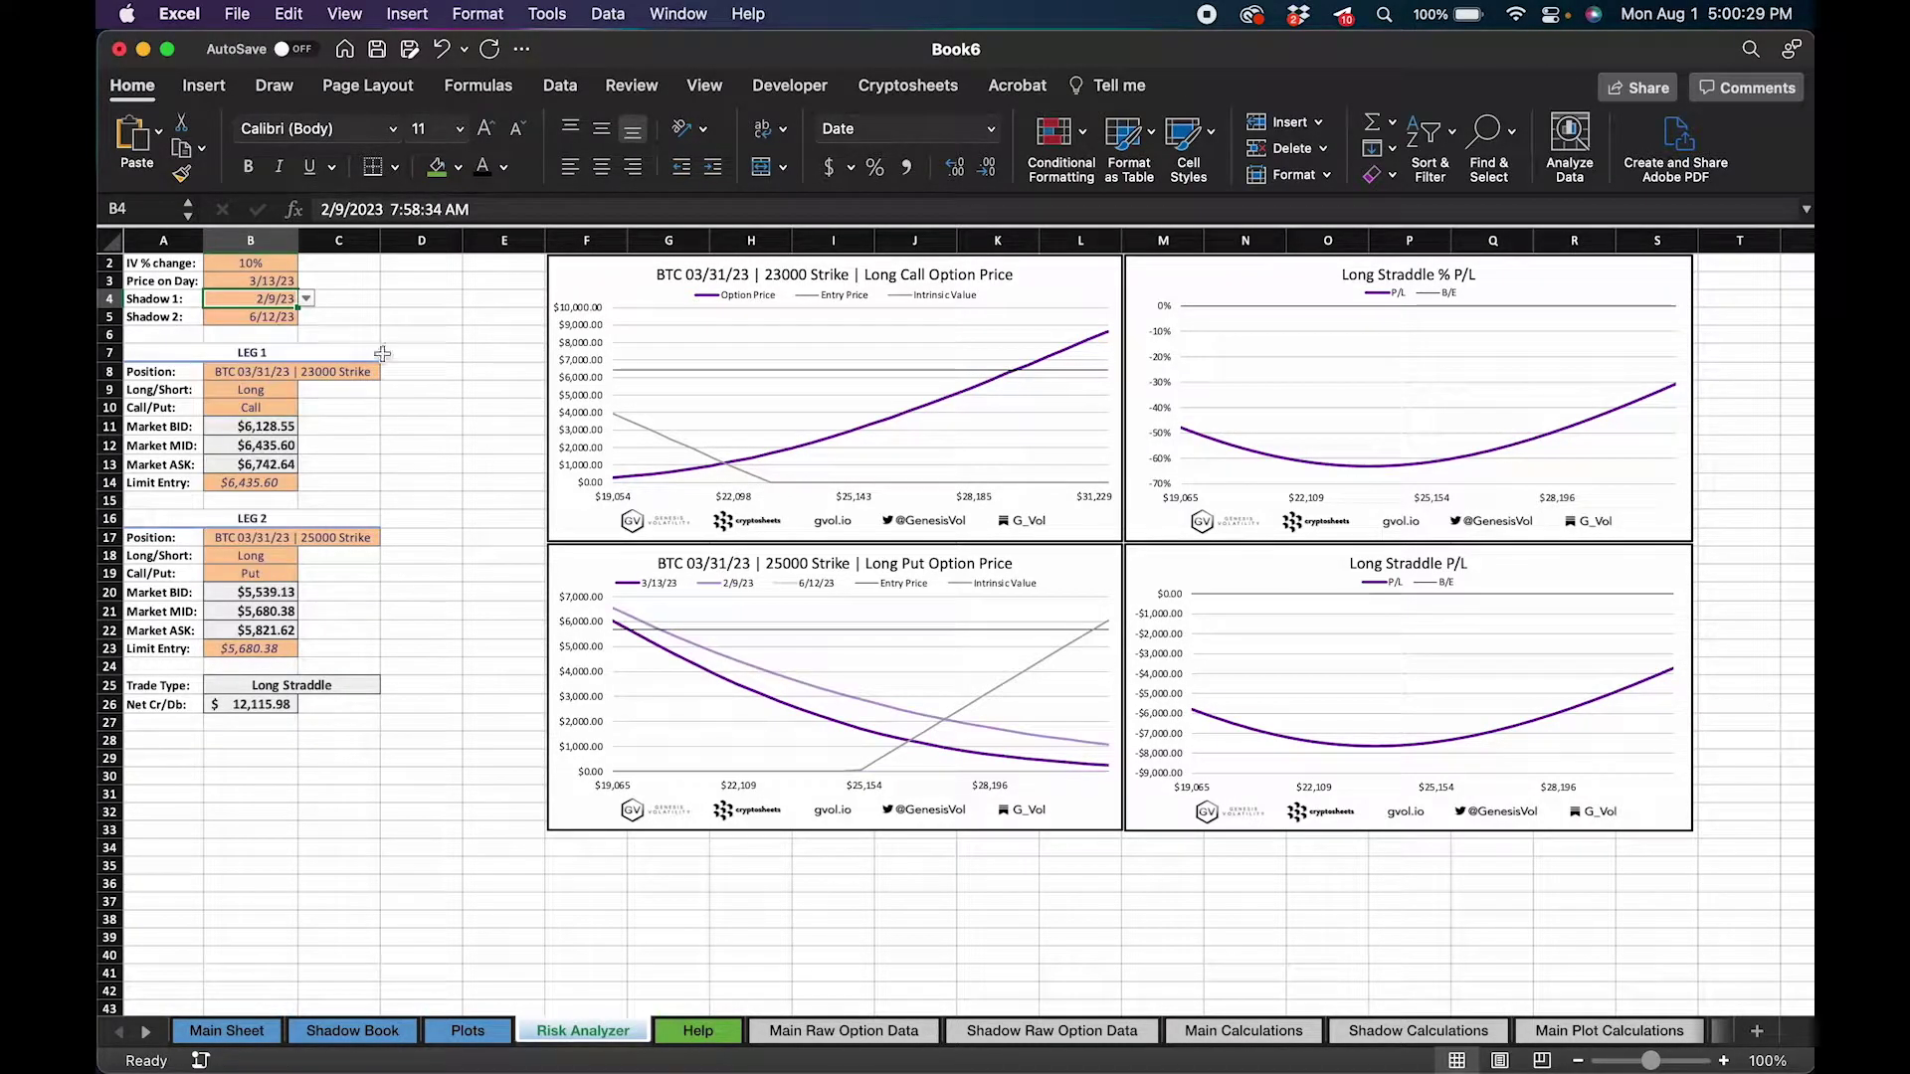
Step: Set the Shadow 2 date to 1/6/23
click(279, 317)
click(308, 317)
scroll(266, 439, down, 15)
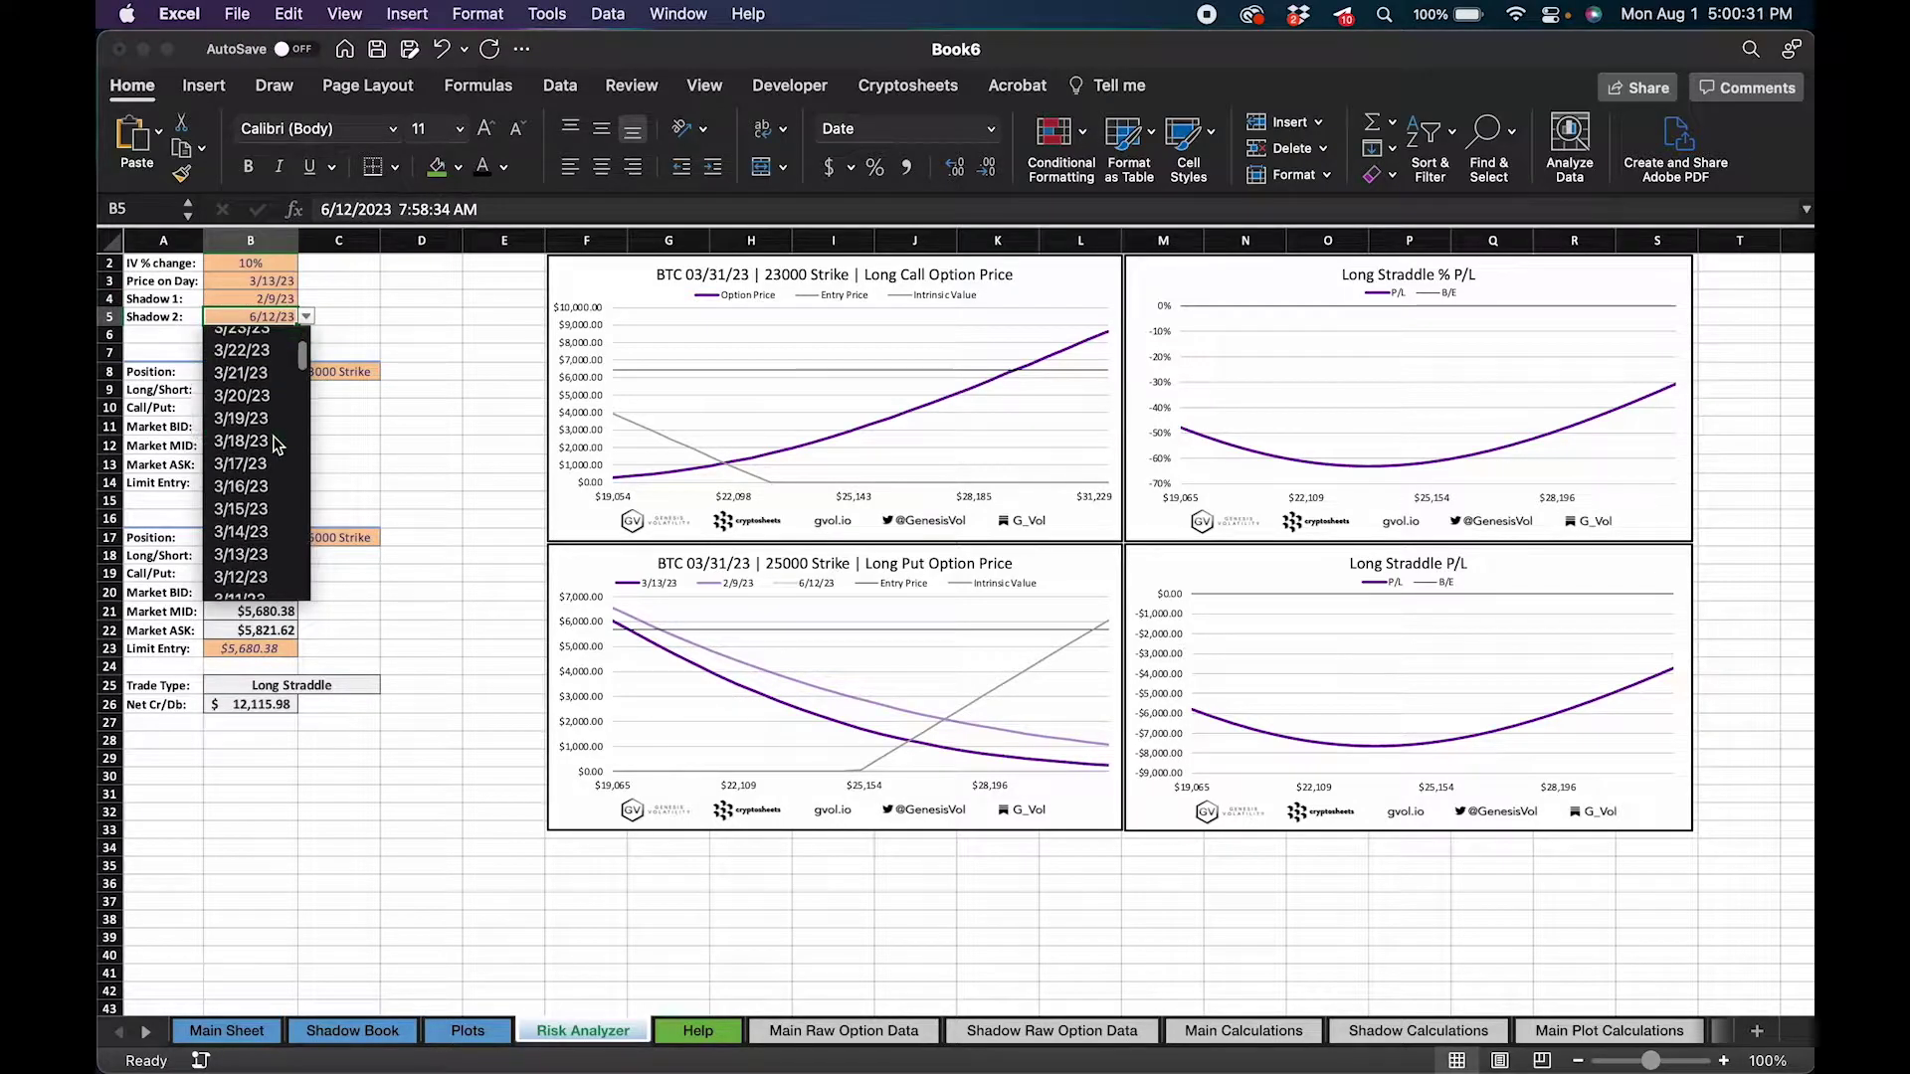
click(266, 440)
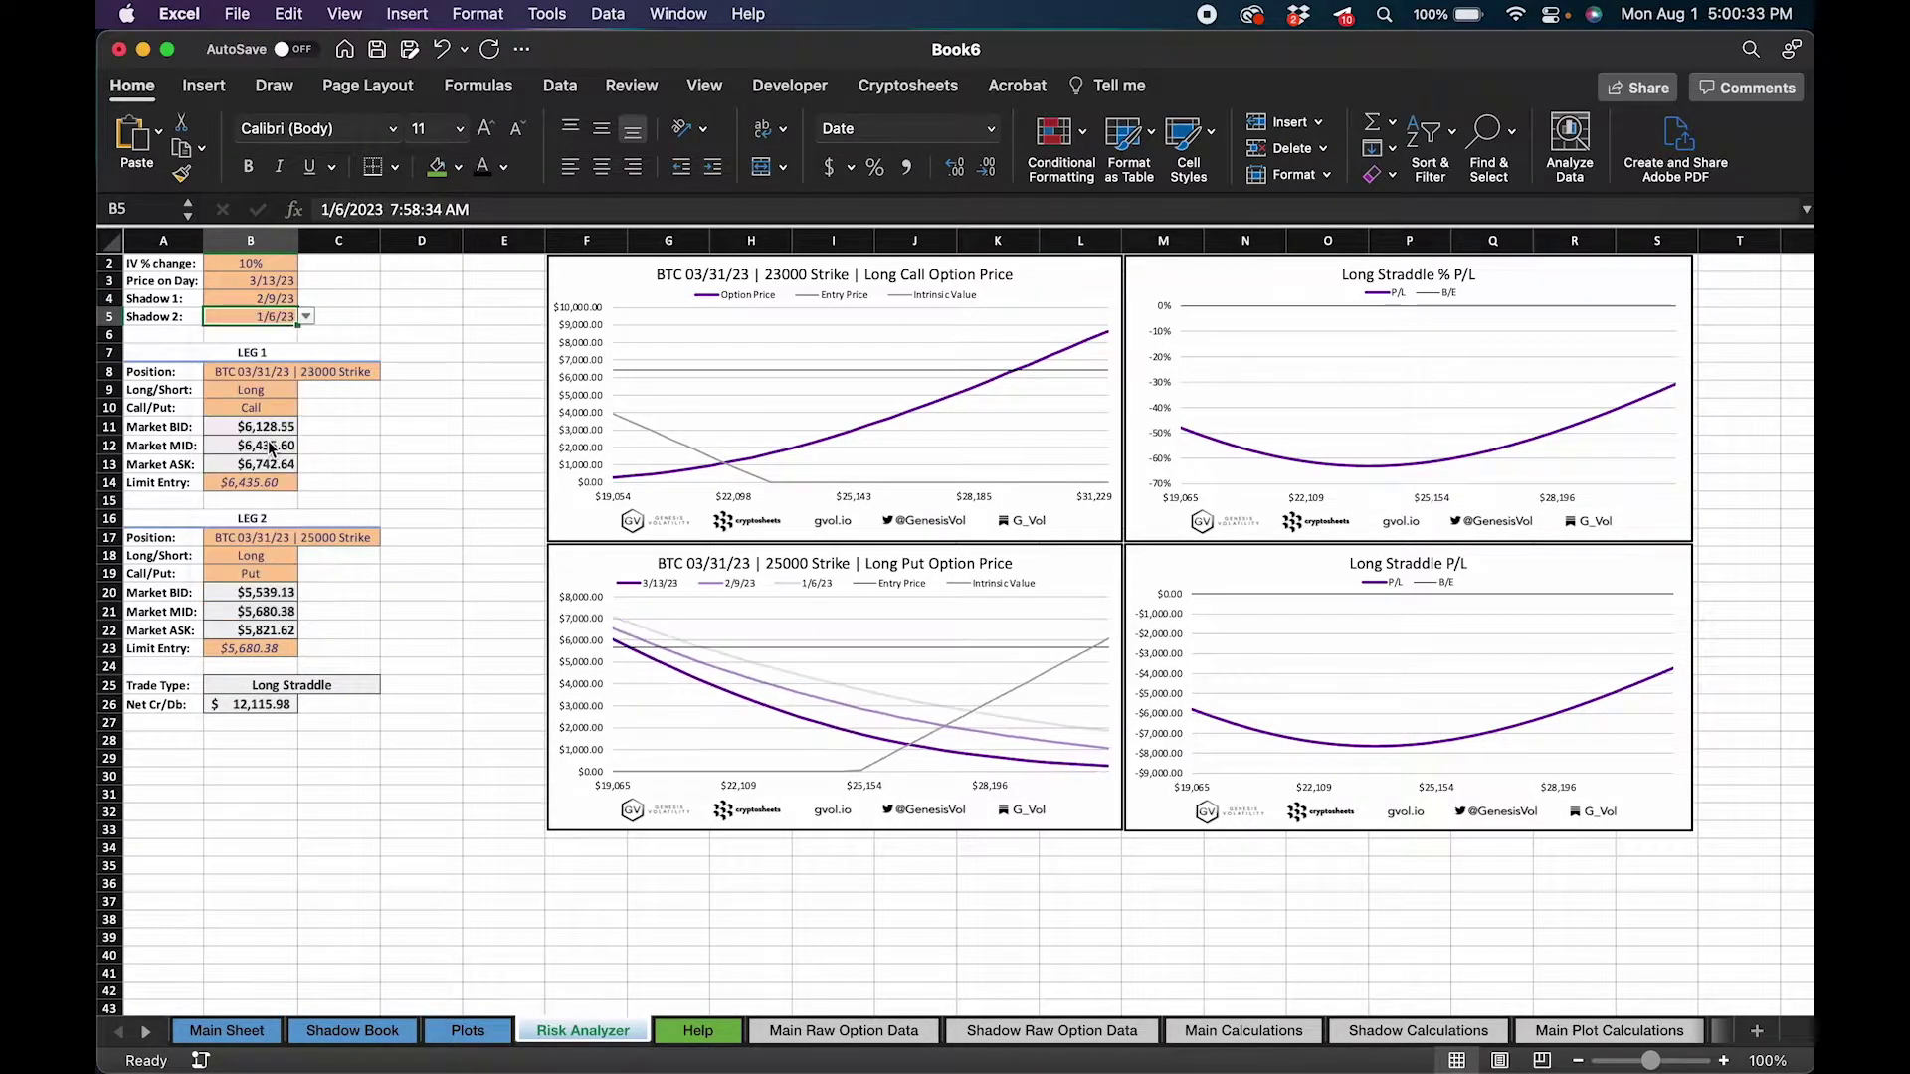
Step: Examine the Price on Day and Shadow 2 curves in the Long Put Option Price chart alongside the shadow date inputs
click(819, 726)
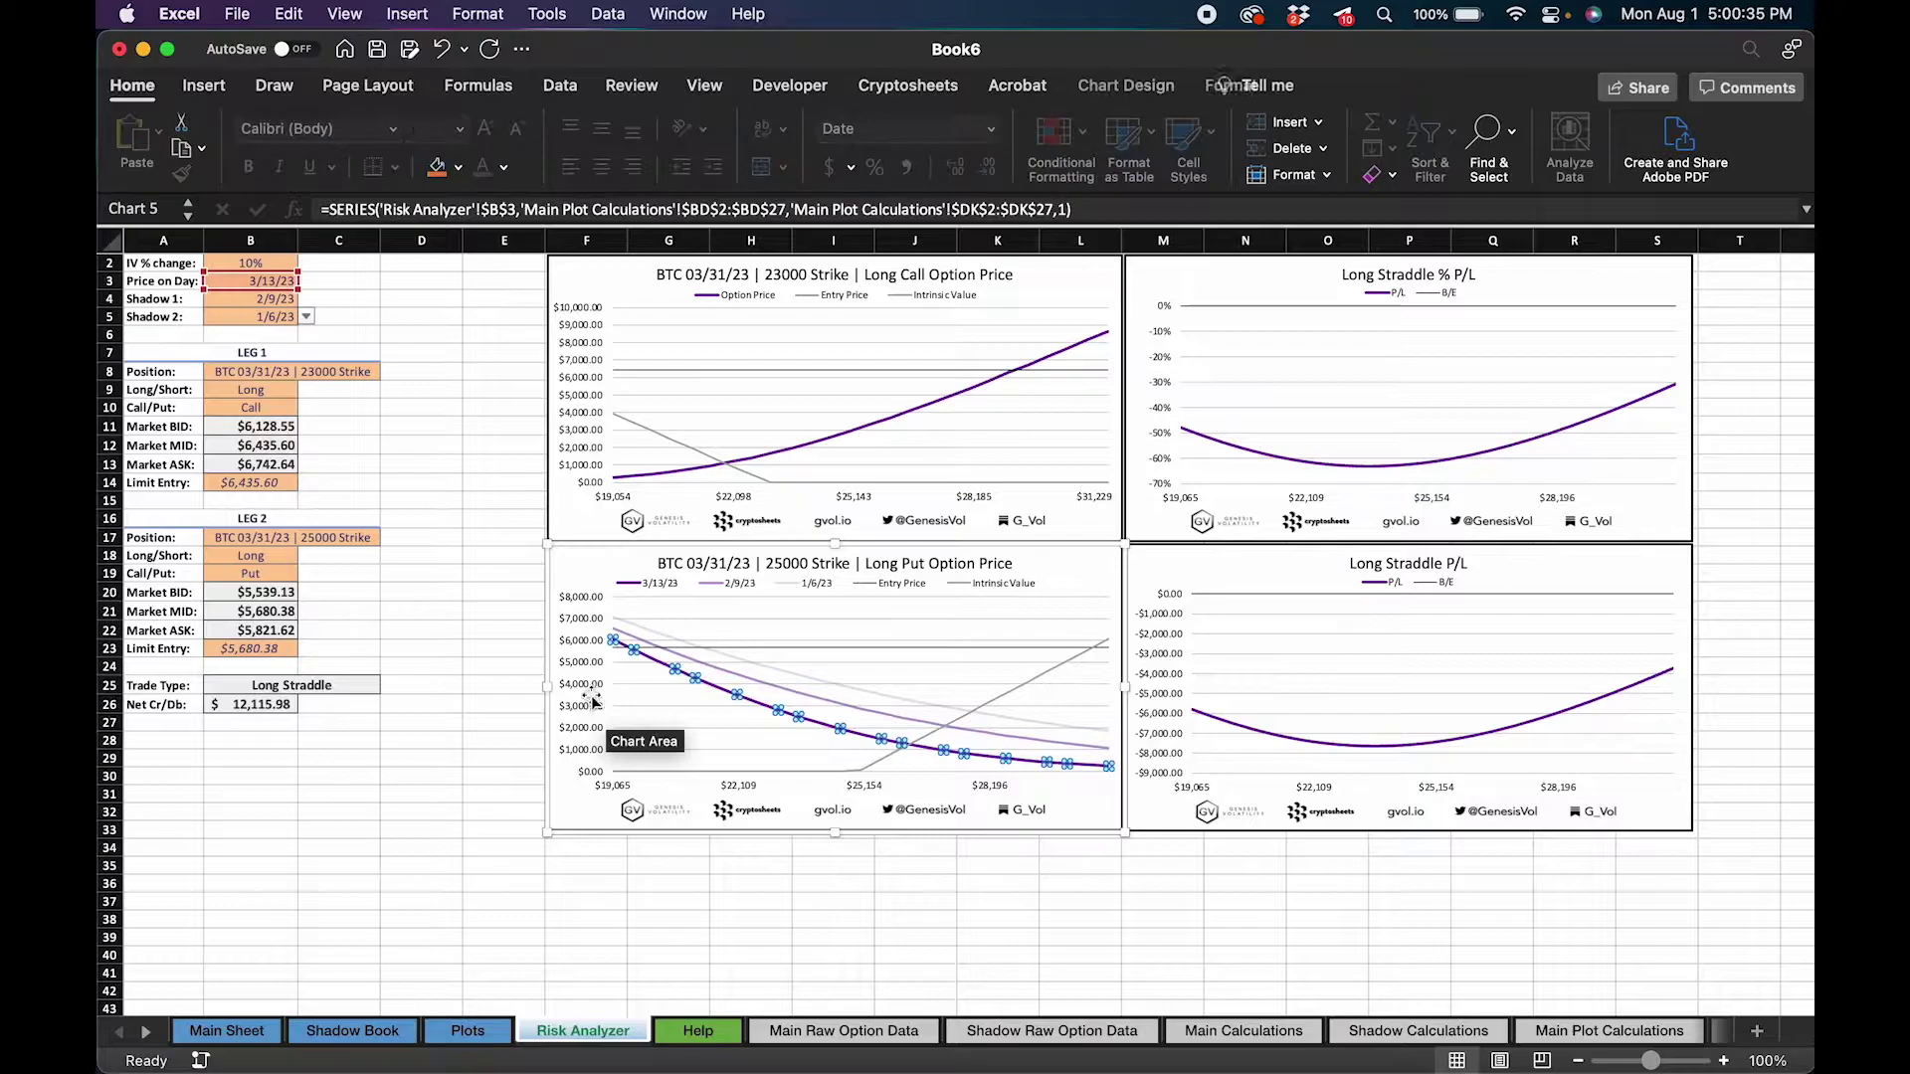
click(456, 617)
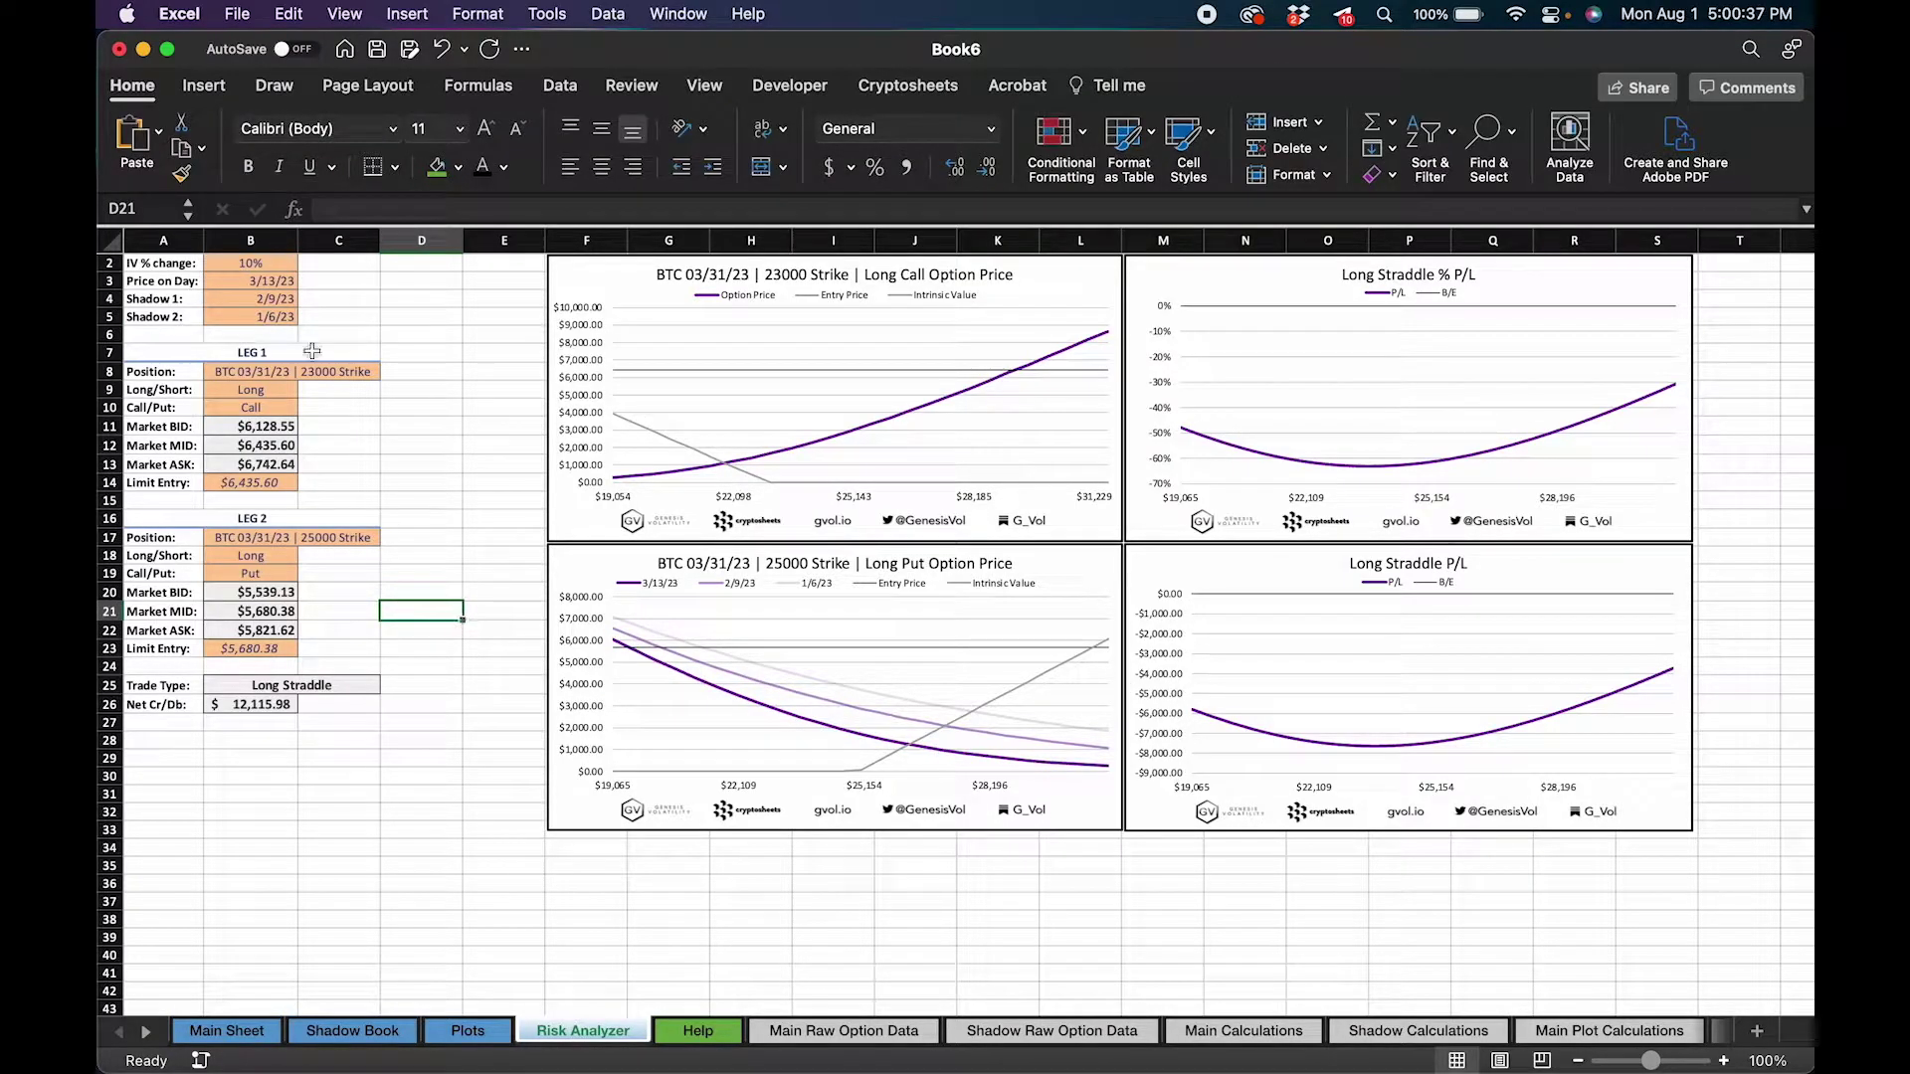
click(291, 316)
click(286, 298)
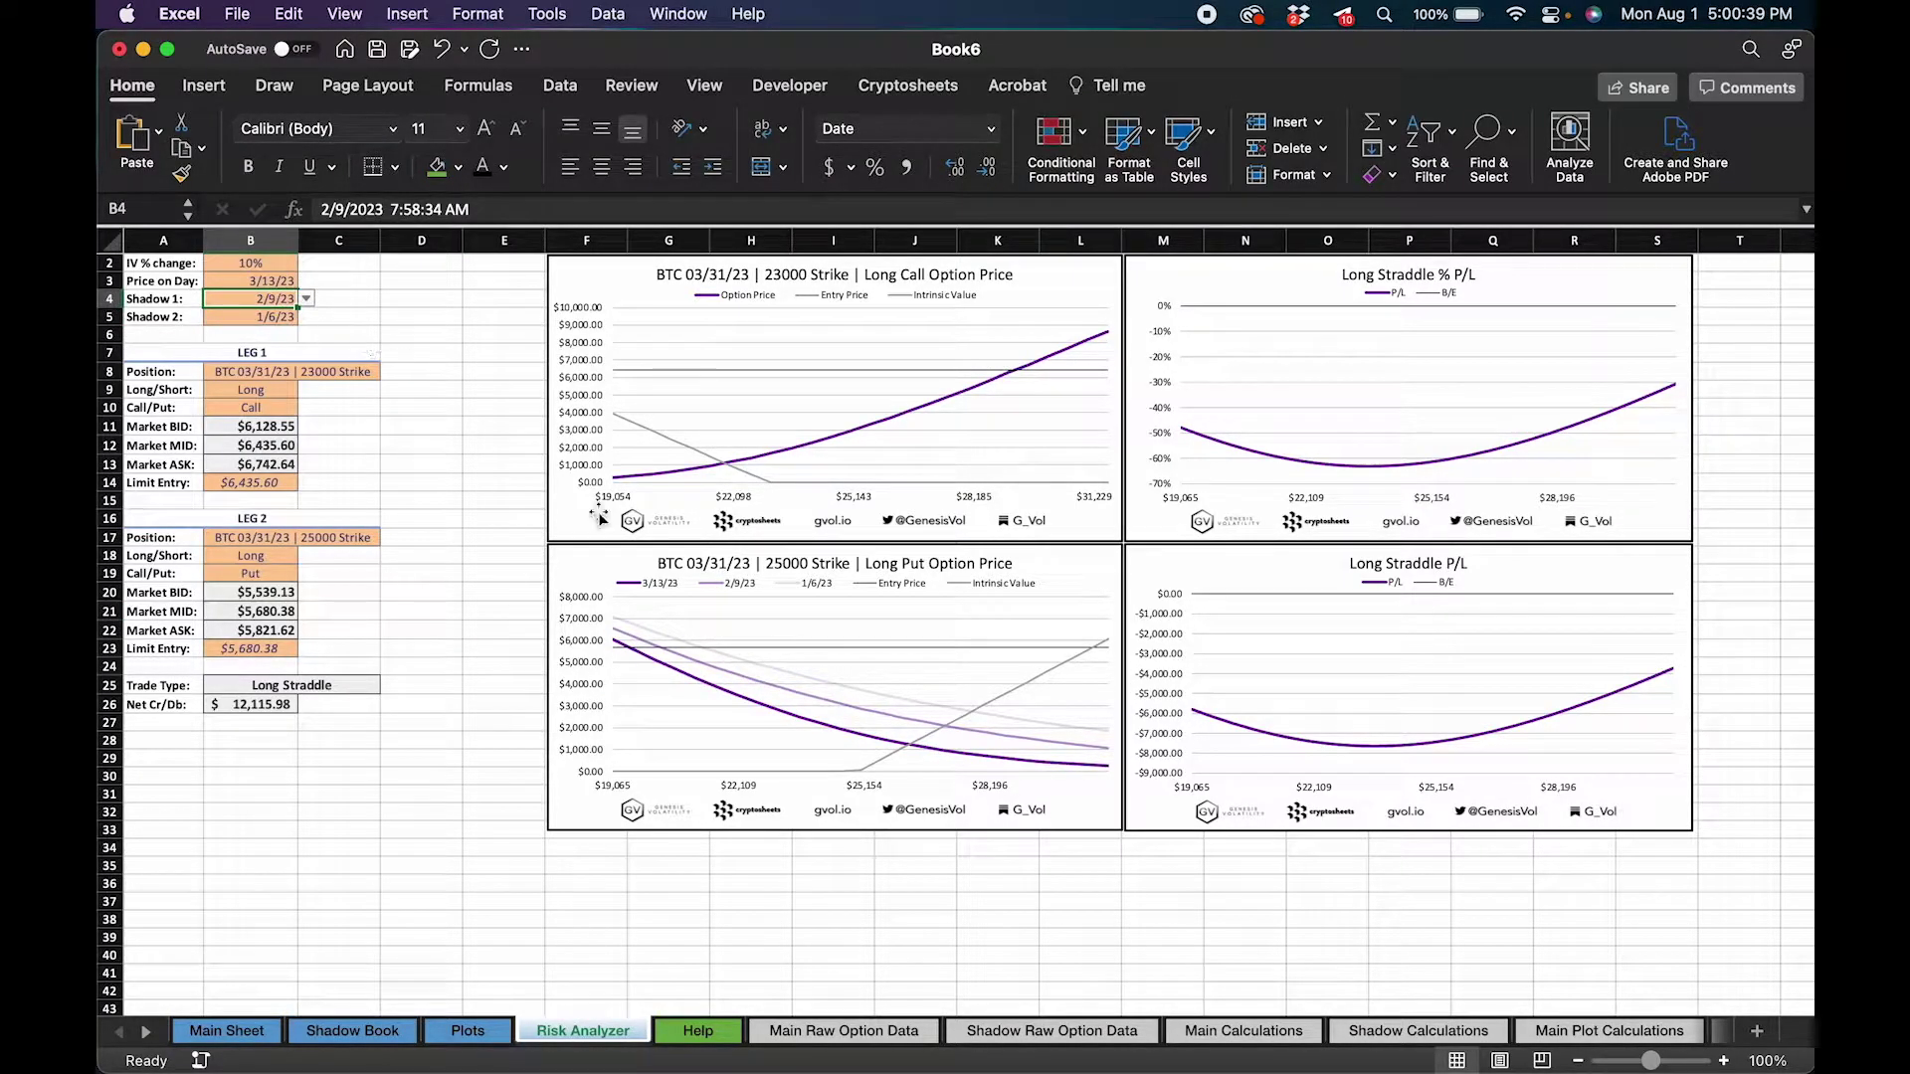
click(878, 697)
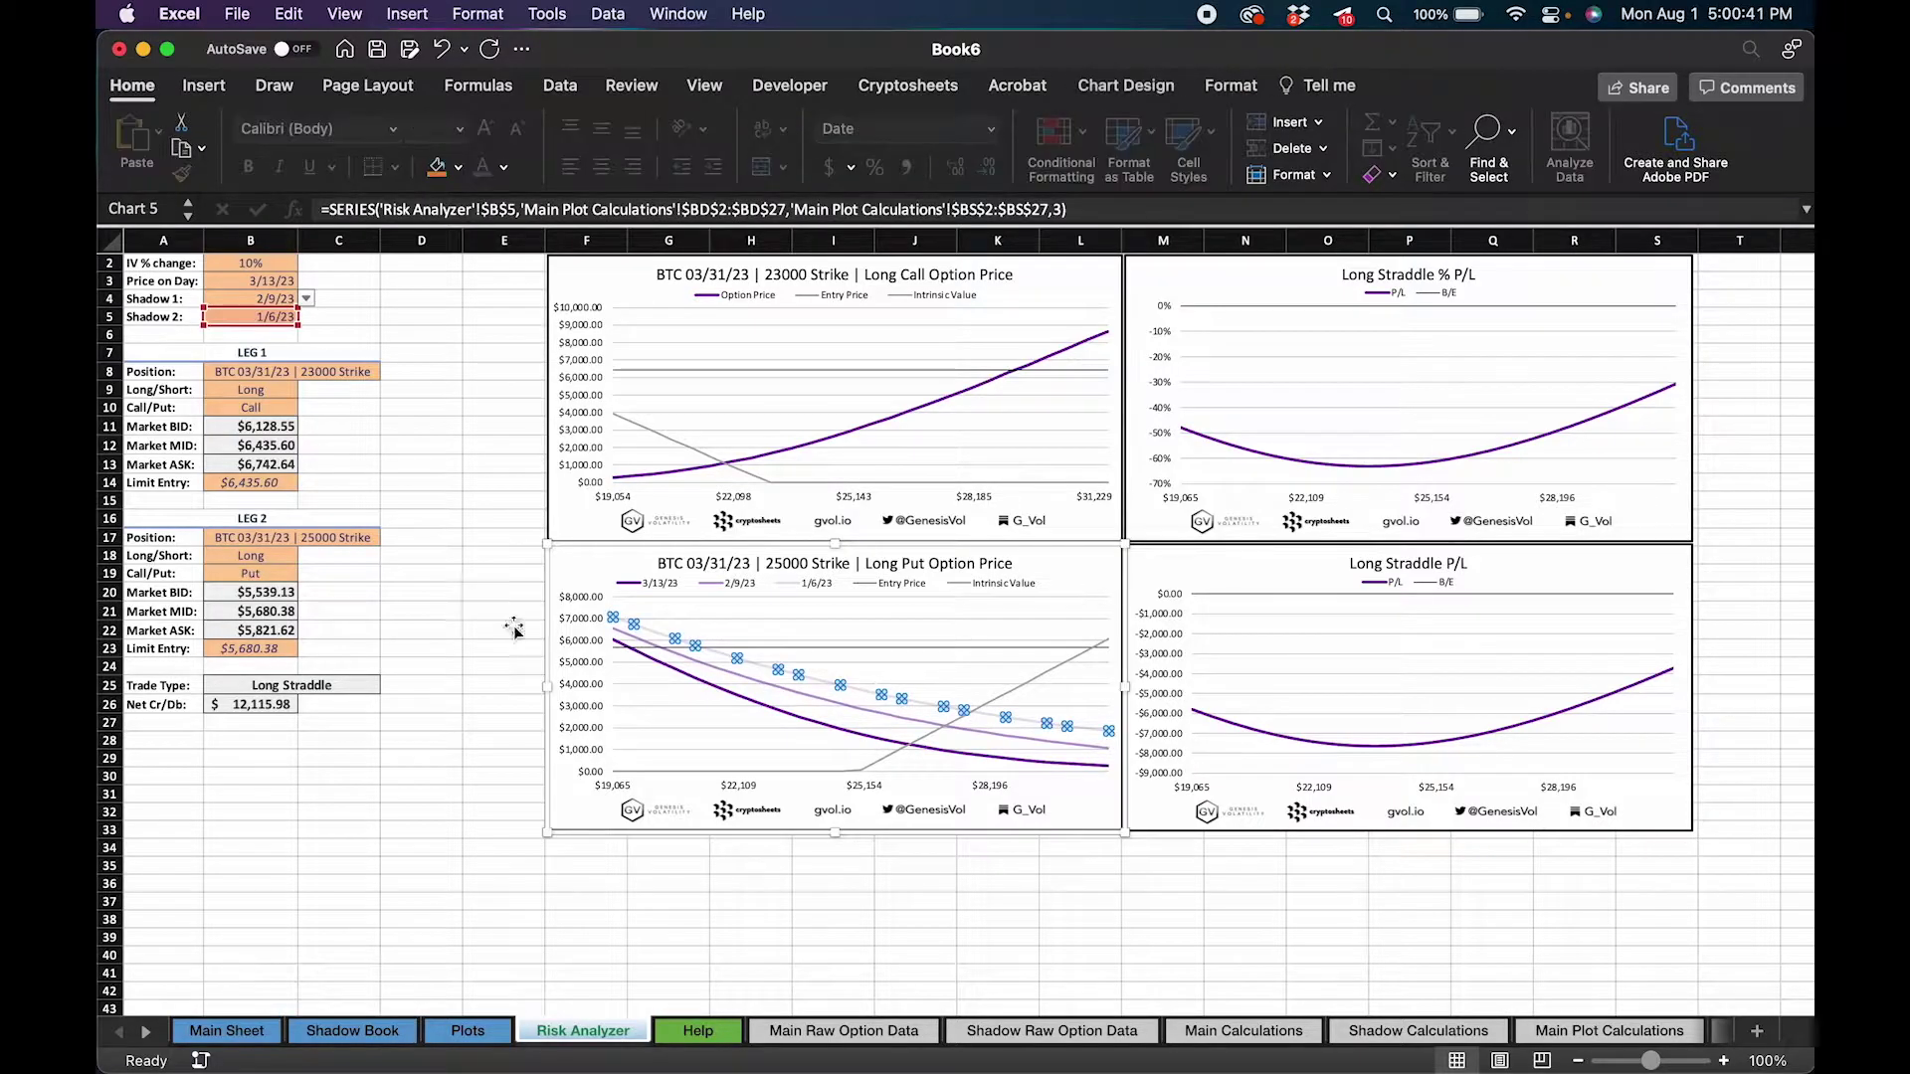
click(453, 617)
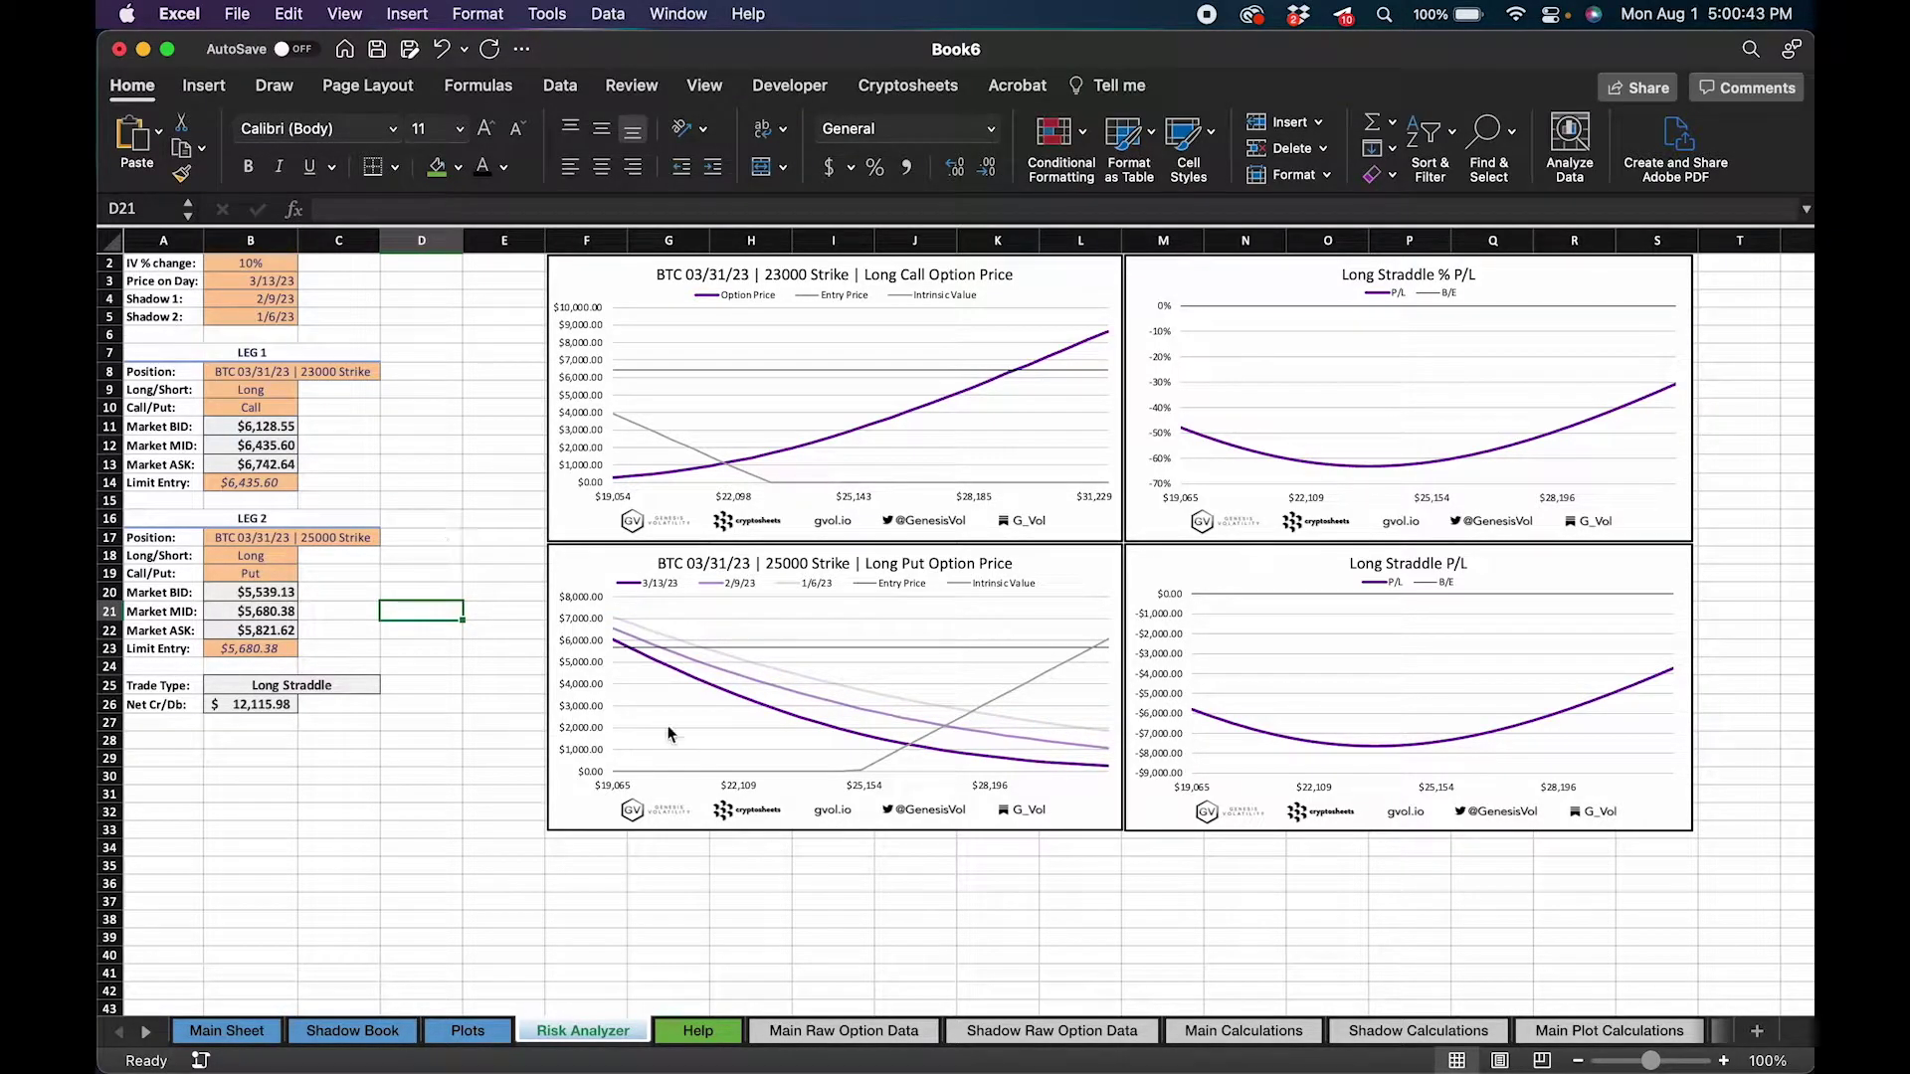
Step: Review the Shadow 1 and Shadow 2 date inputs in the Universal Settings
click(283, 300)
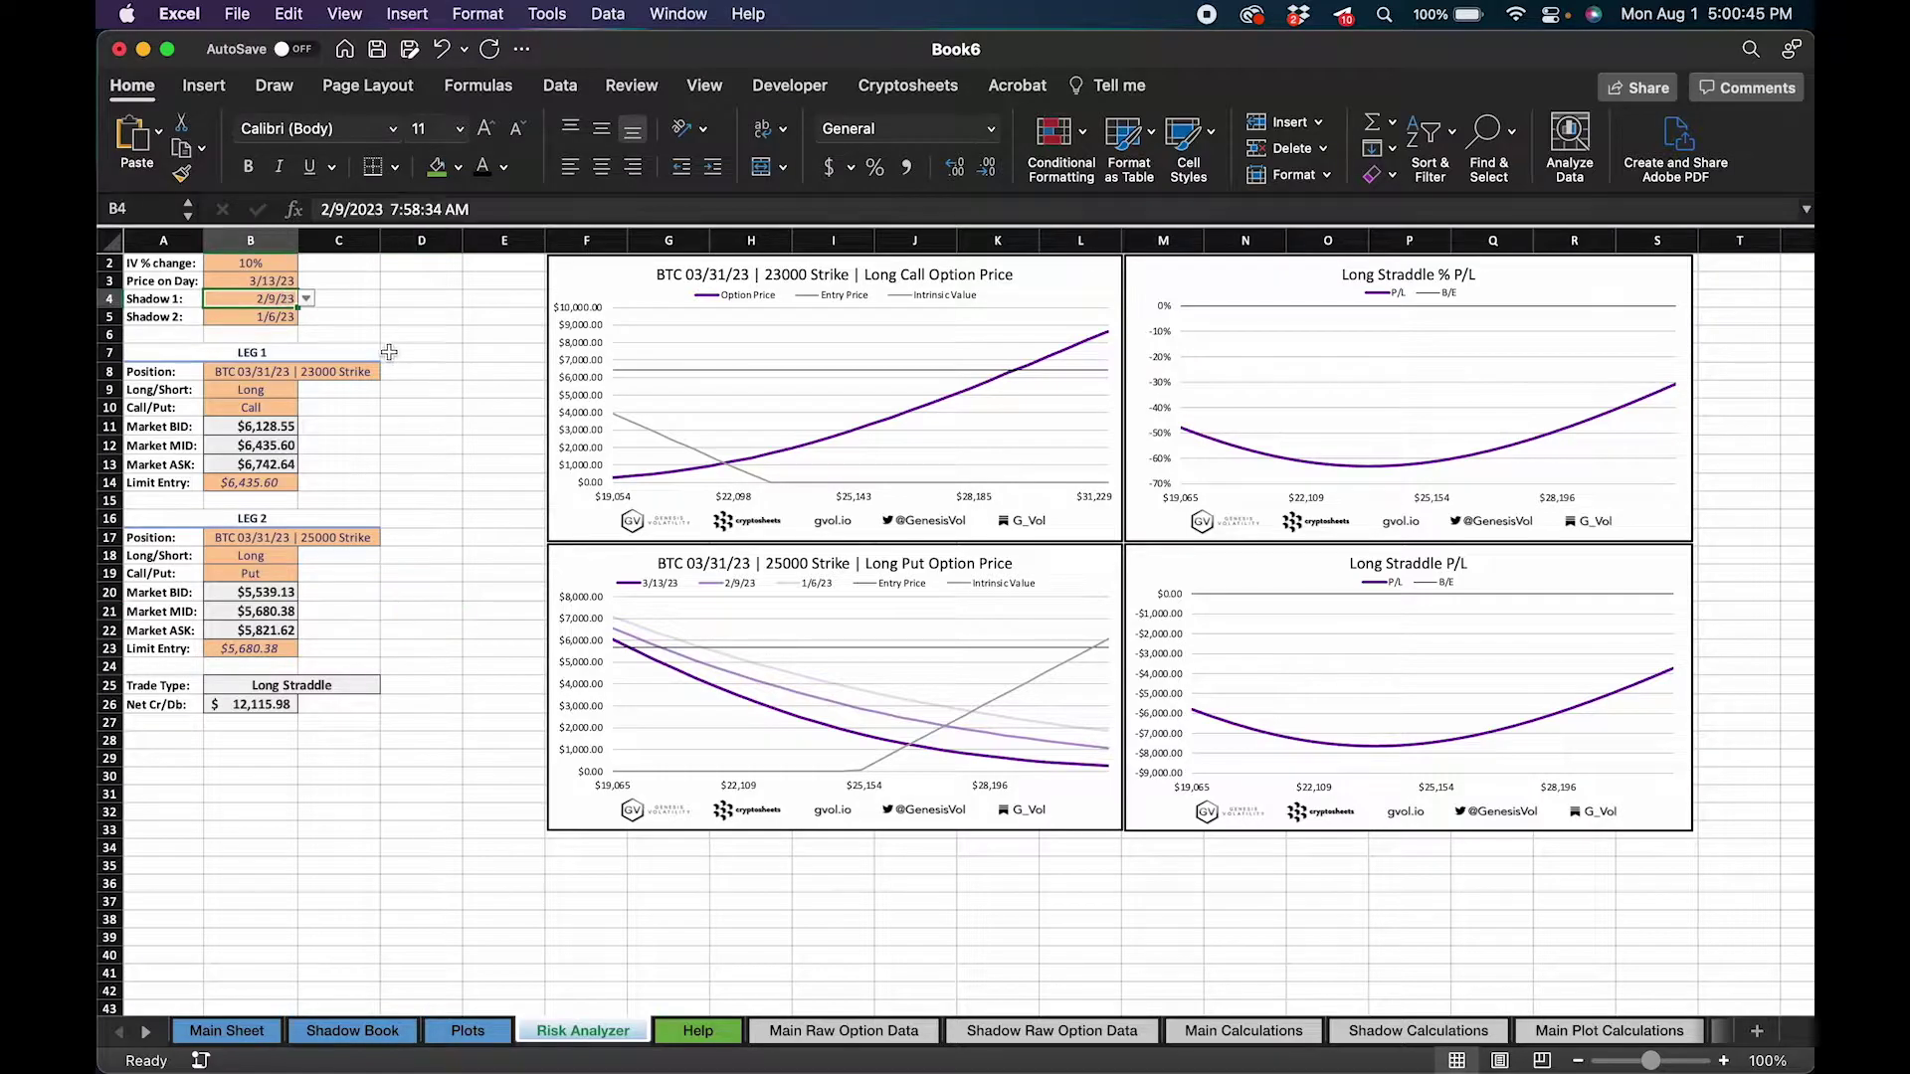
click(283, 320)
click(425, 336)
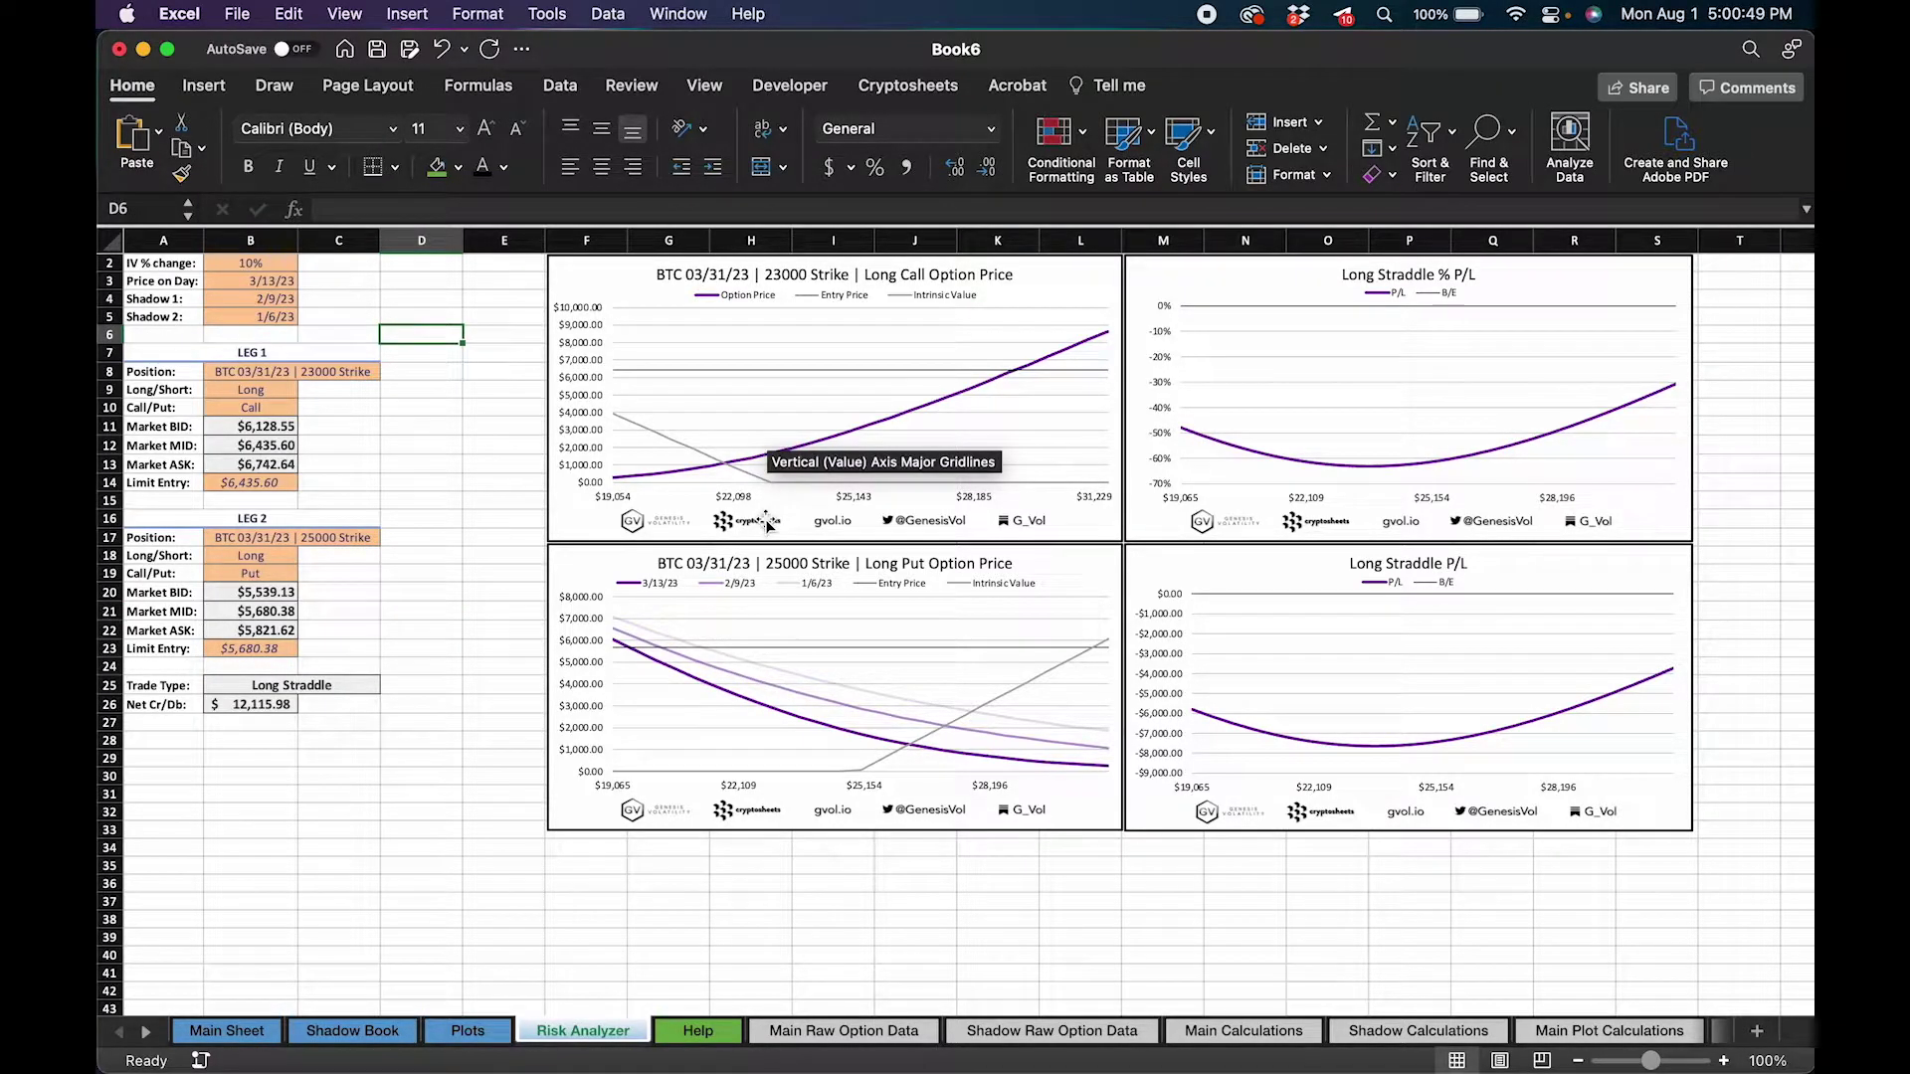
click(340, 331)
click(449, 338)
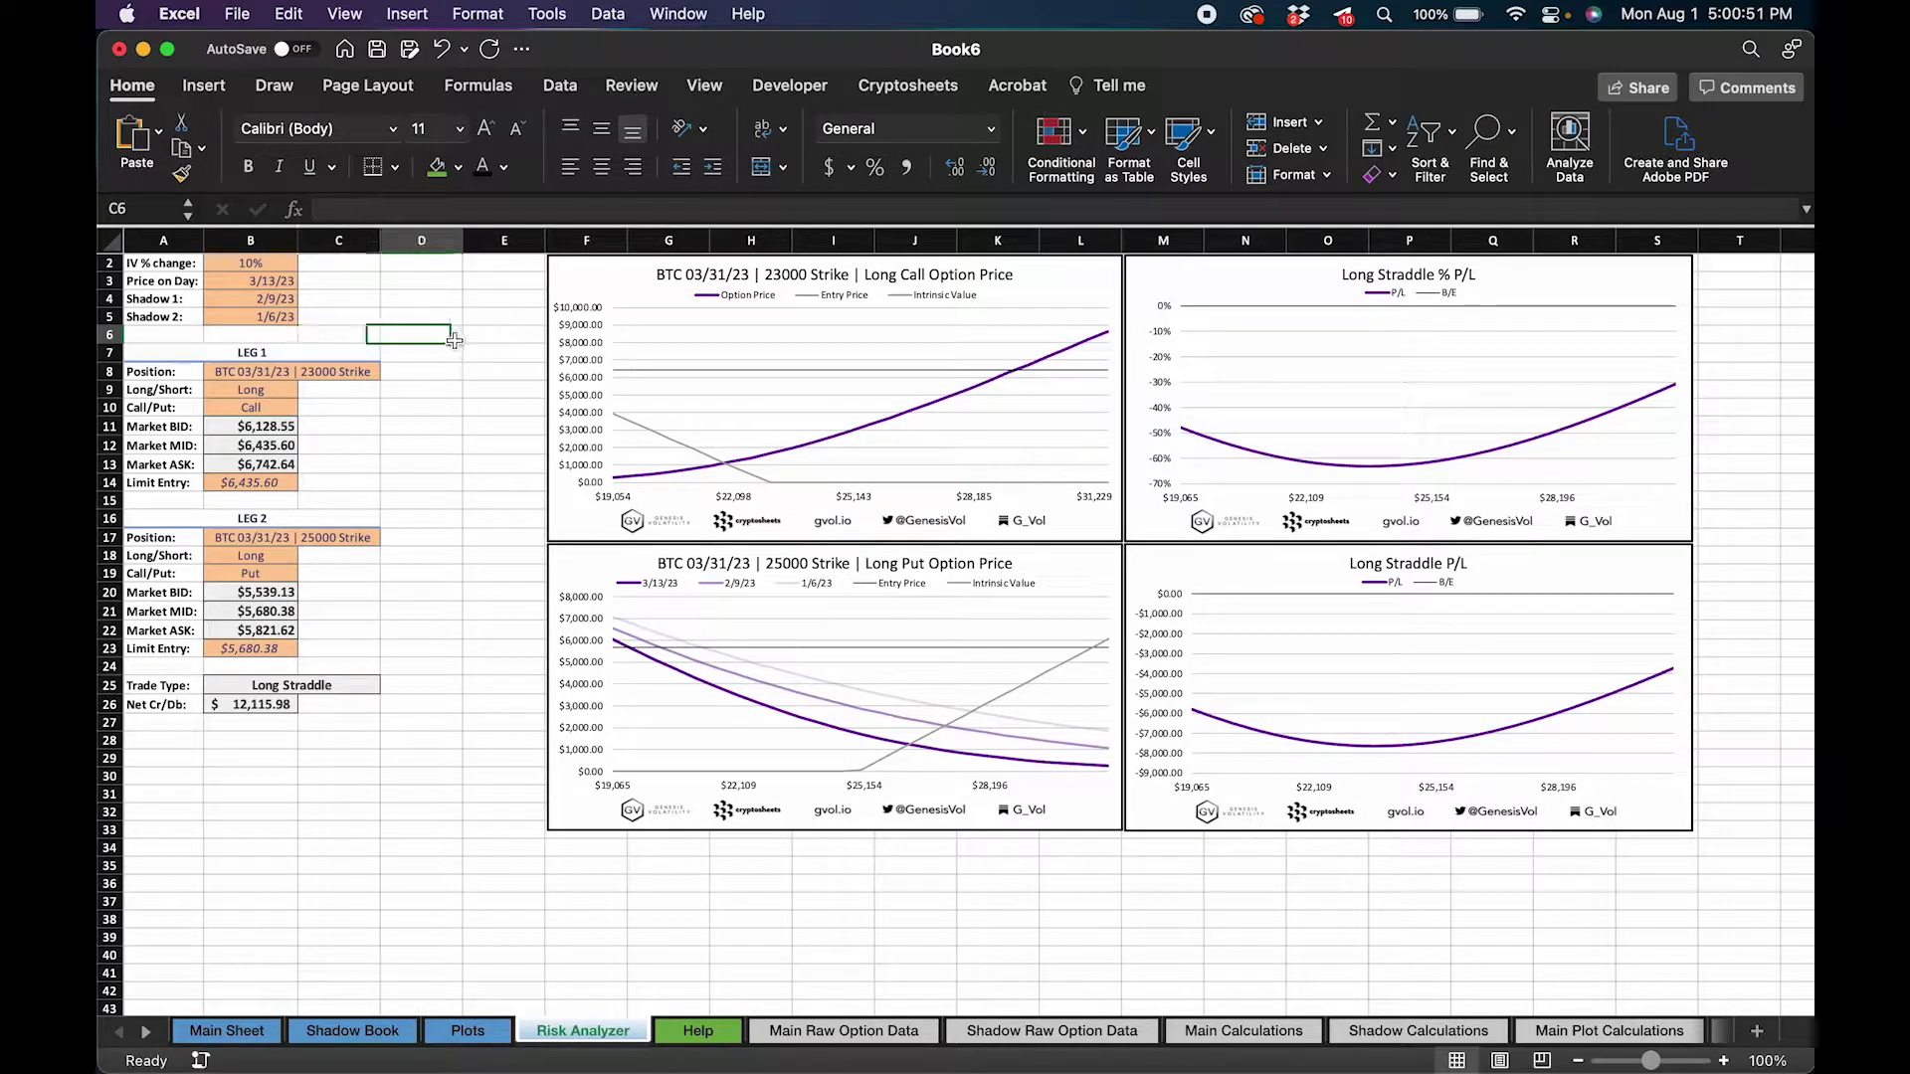
click(360, 333)
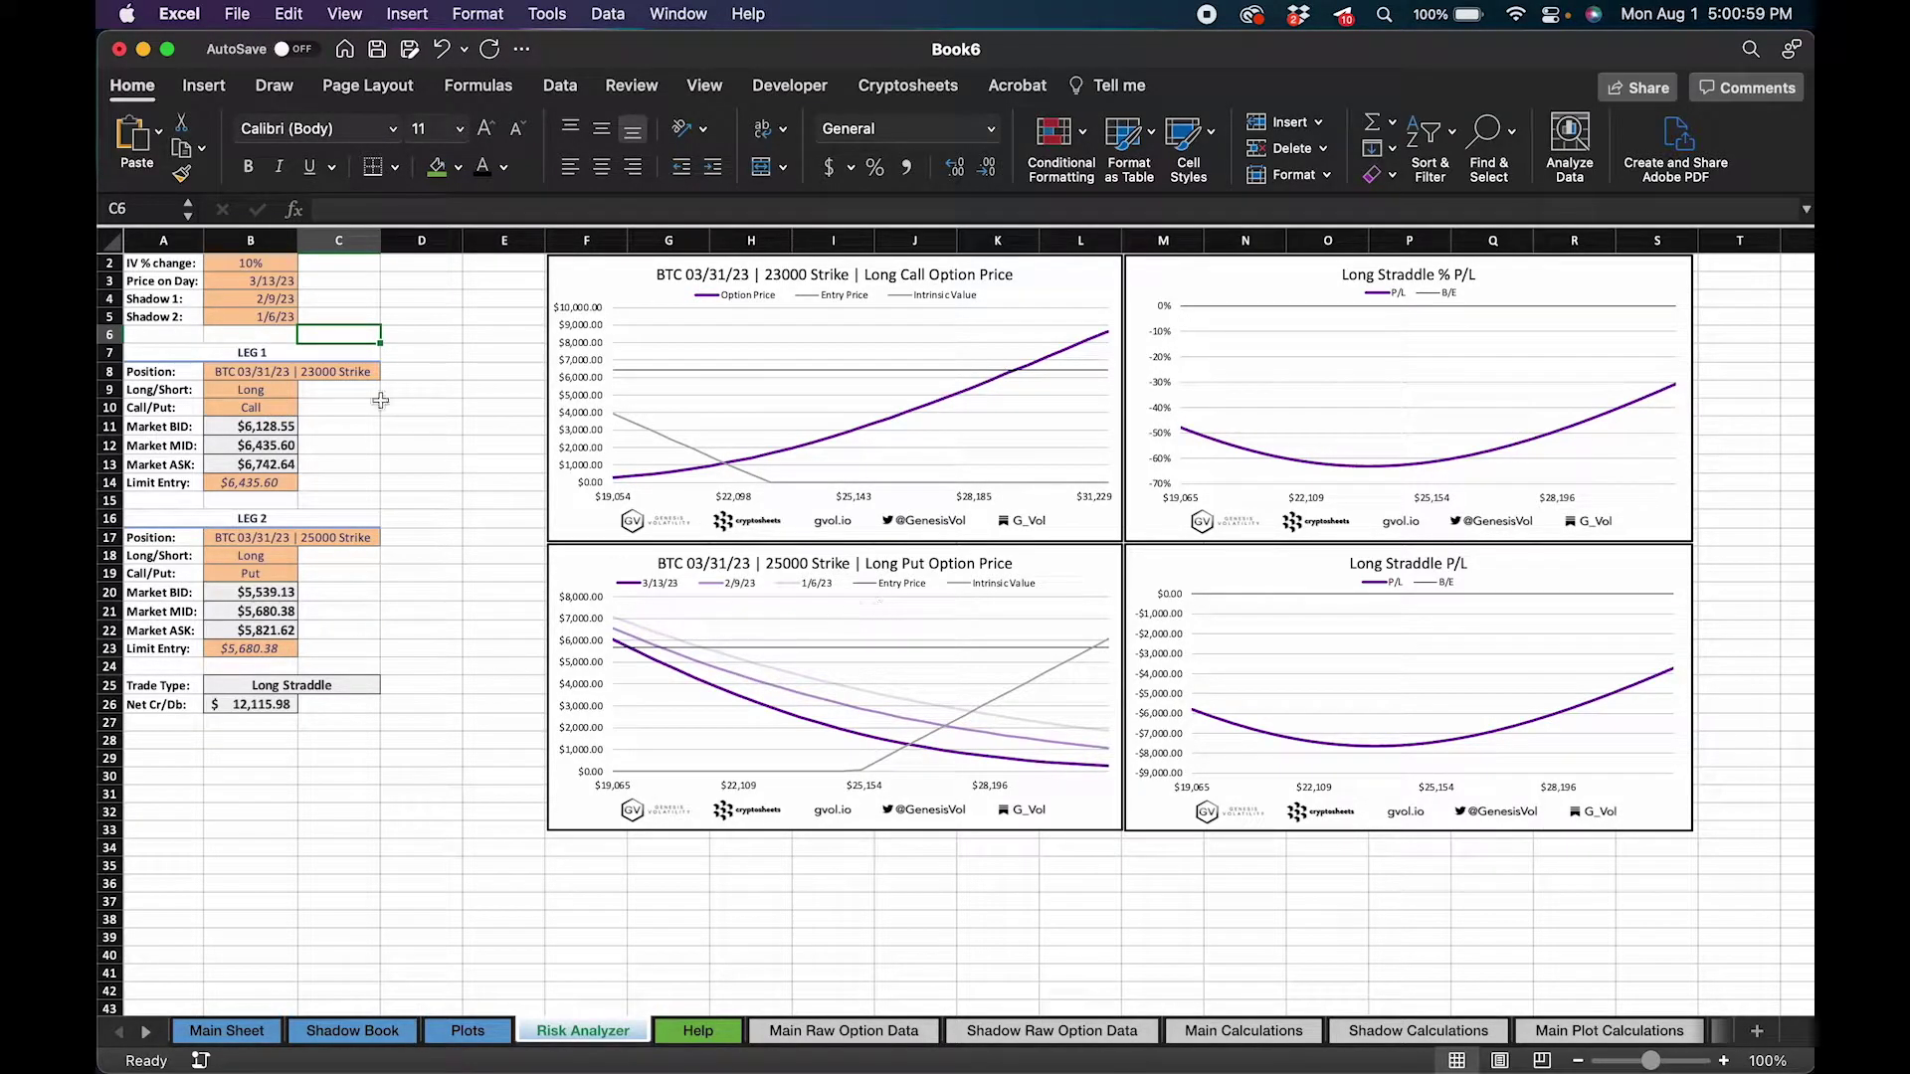
Step: Compare the Shadow 2 curve with the Price on Day curve in the Long Put Option Price chart
click(824, 709)
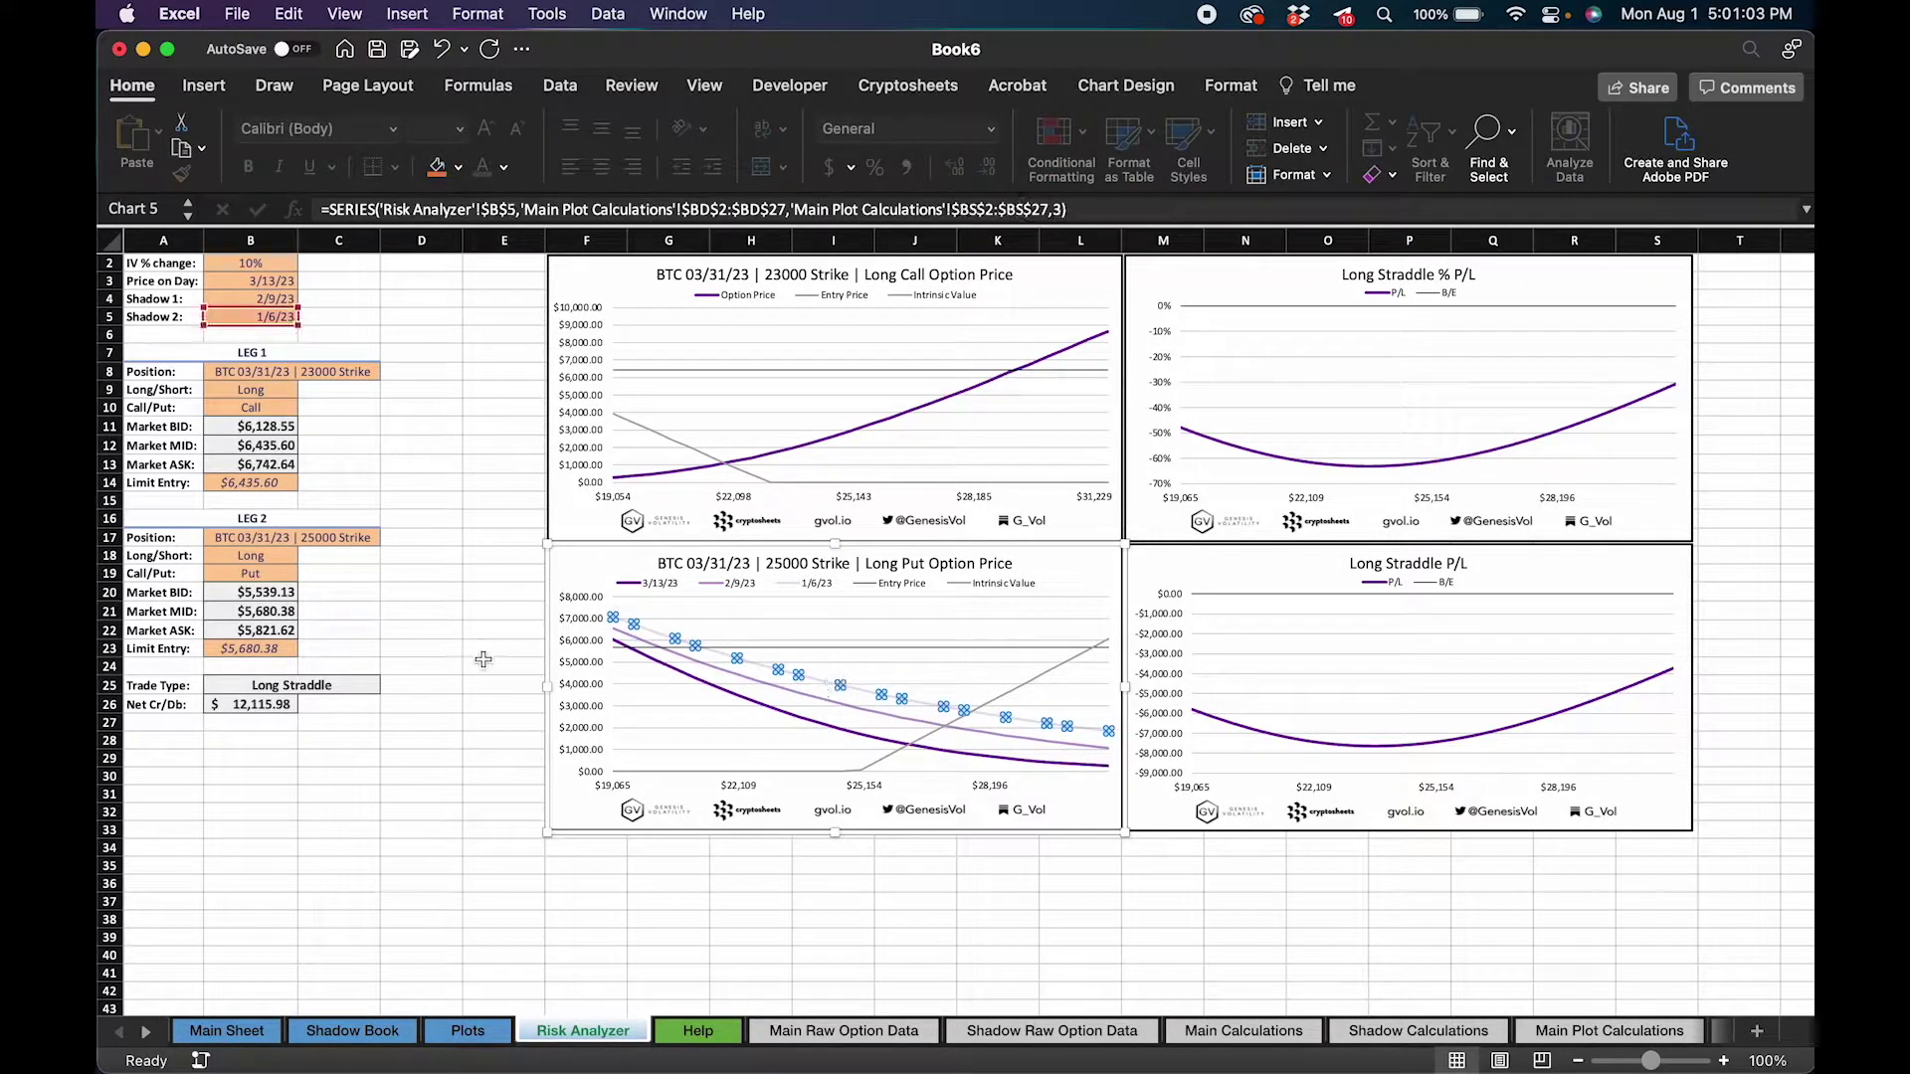
click(432, 648)
click(288, 293)
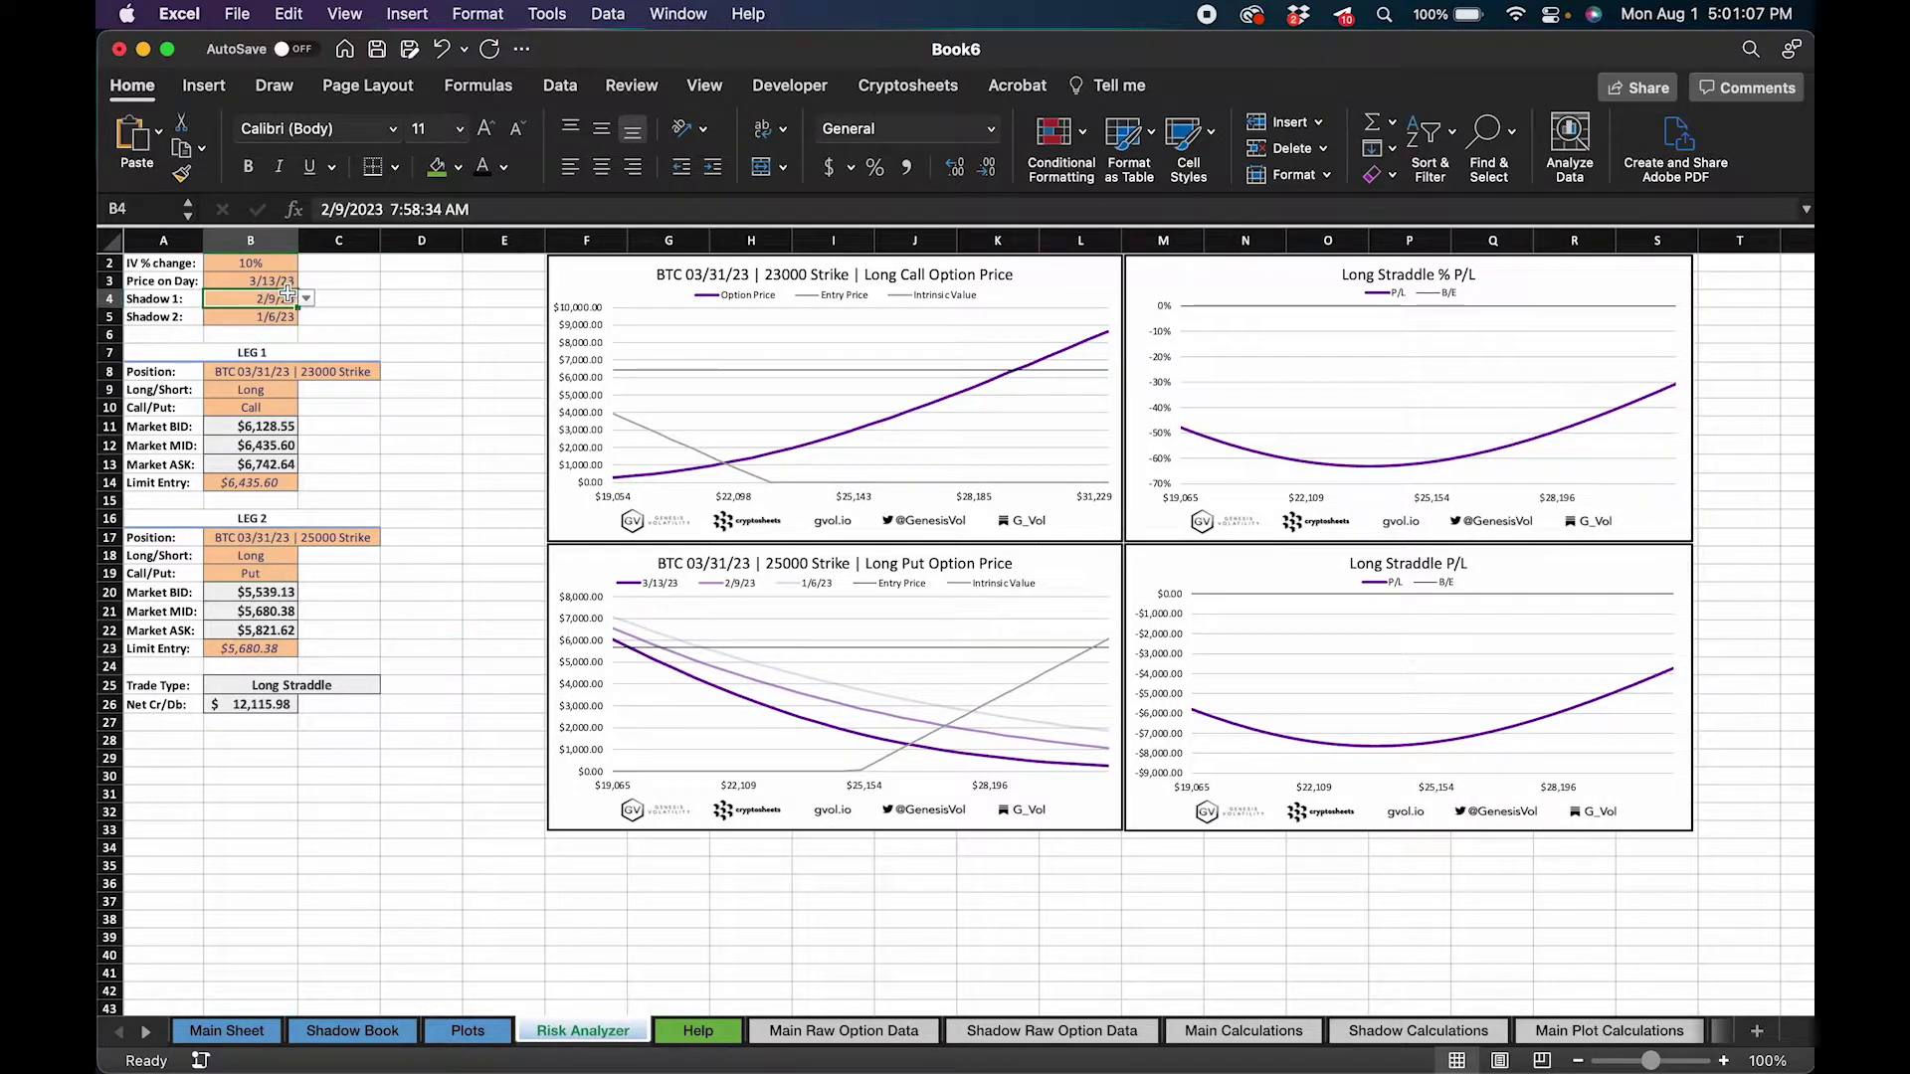
click(743, 704)
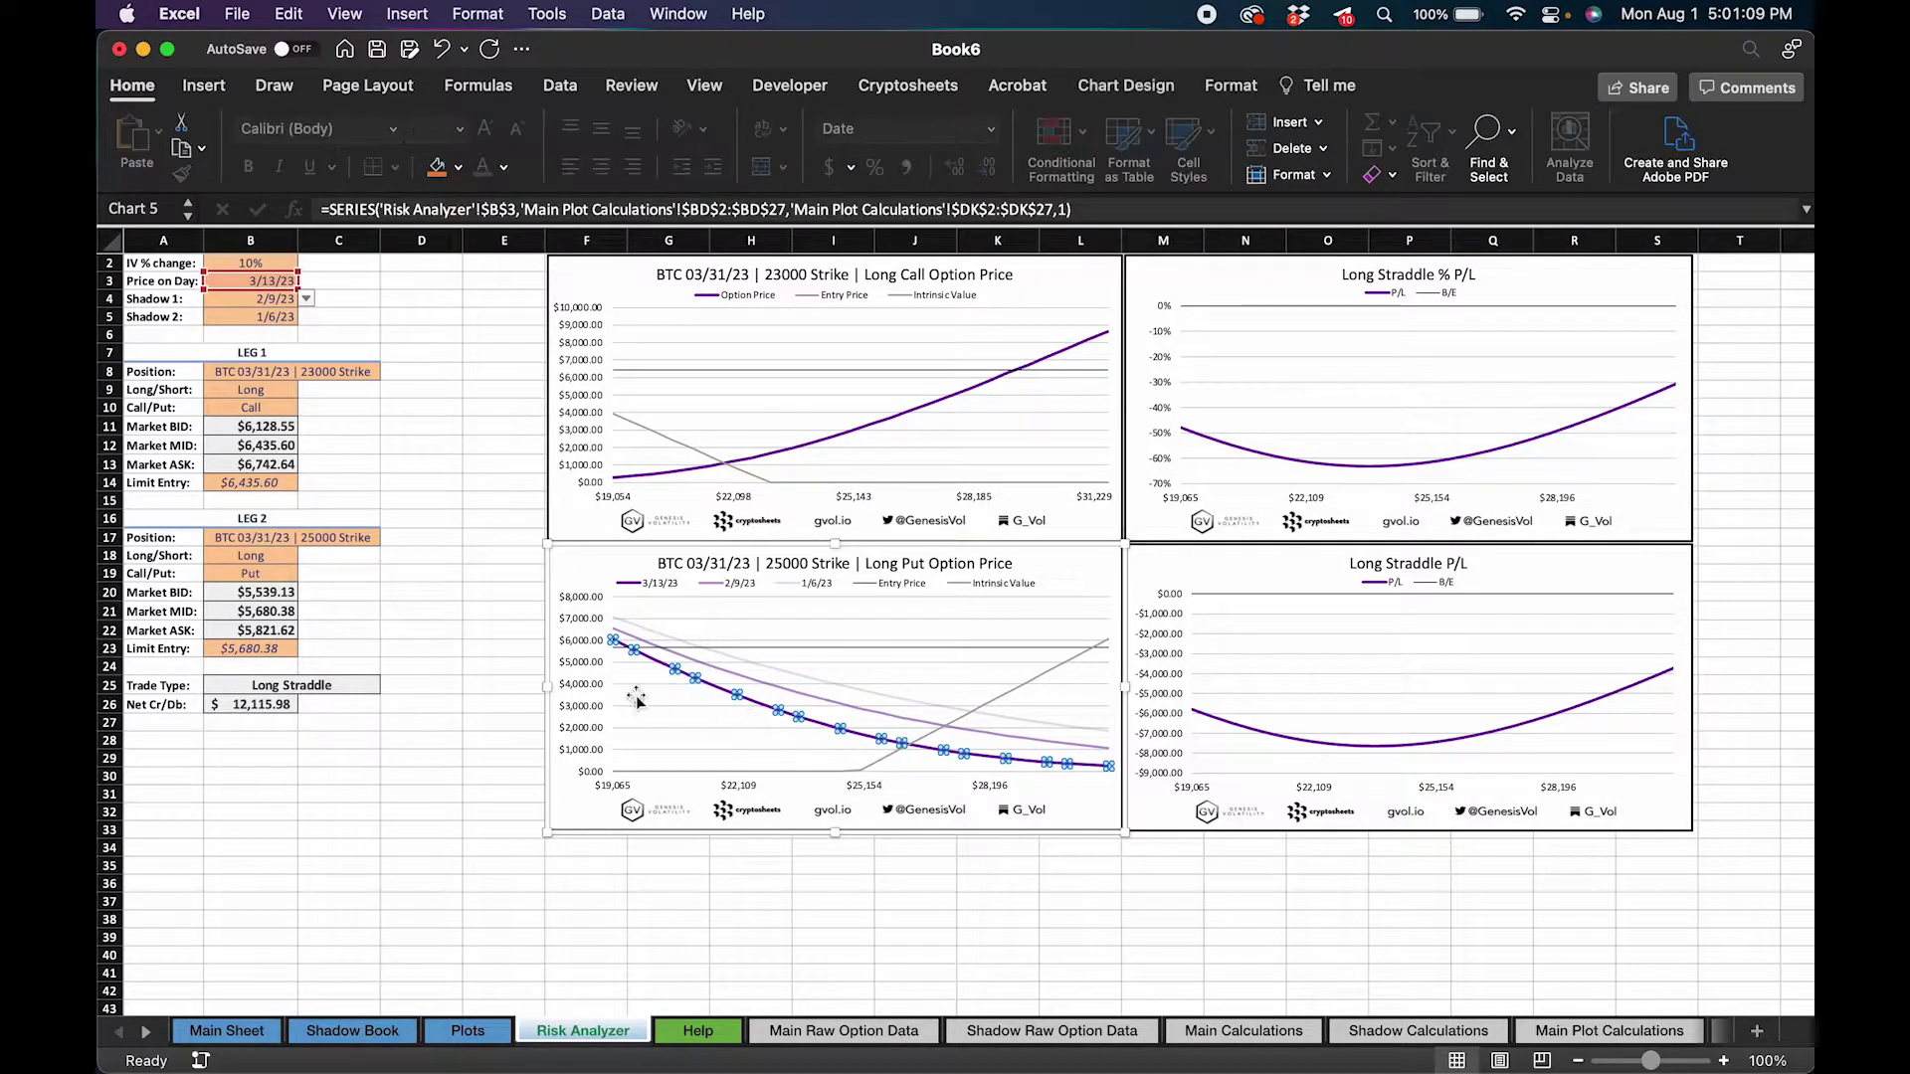
click(447, 673)
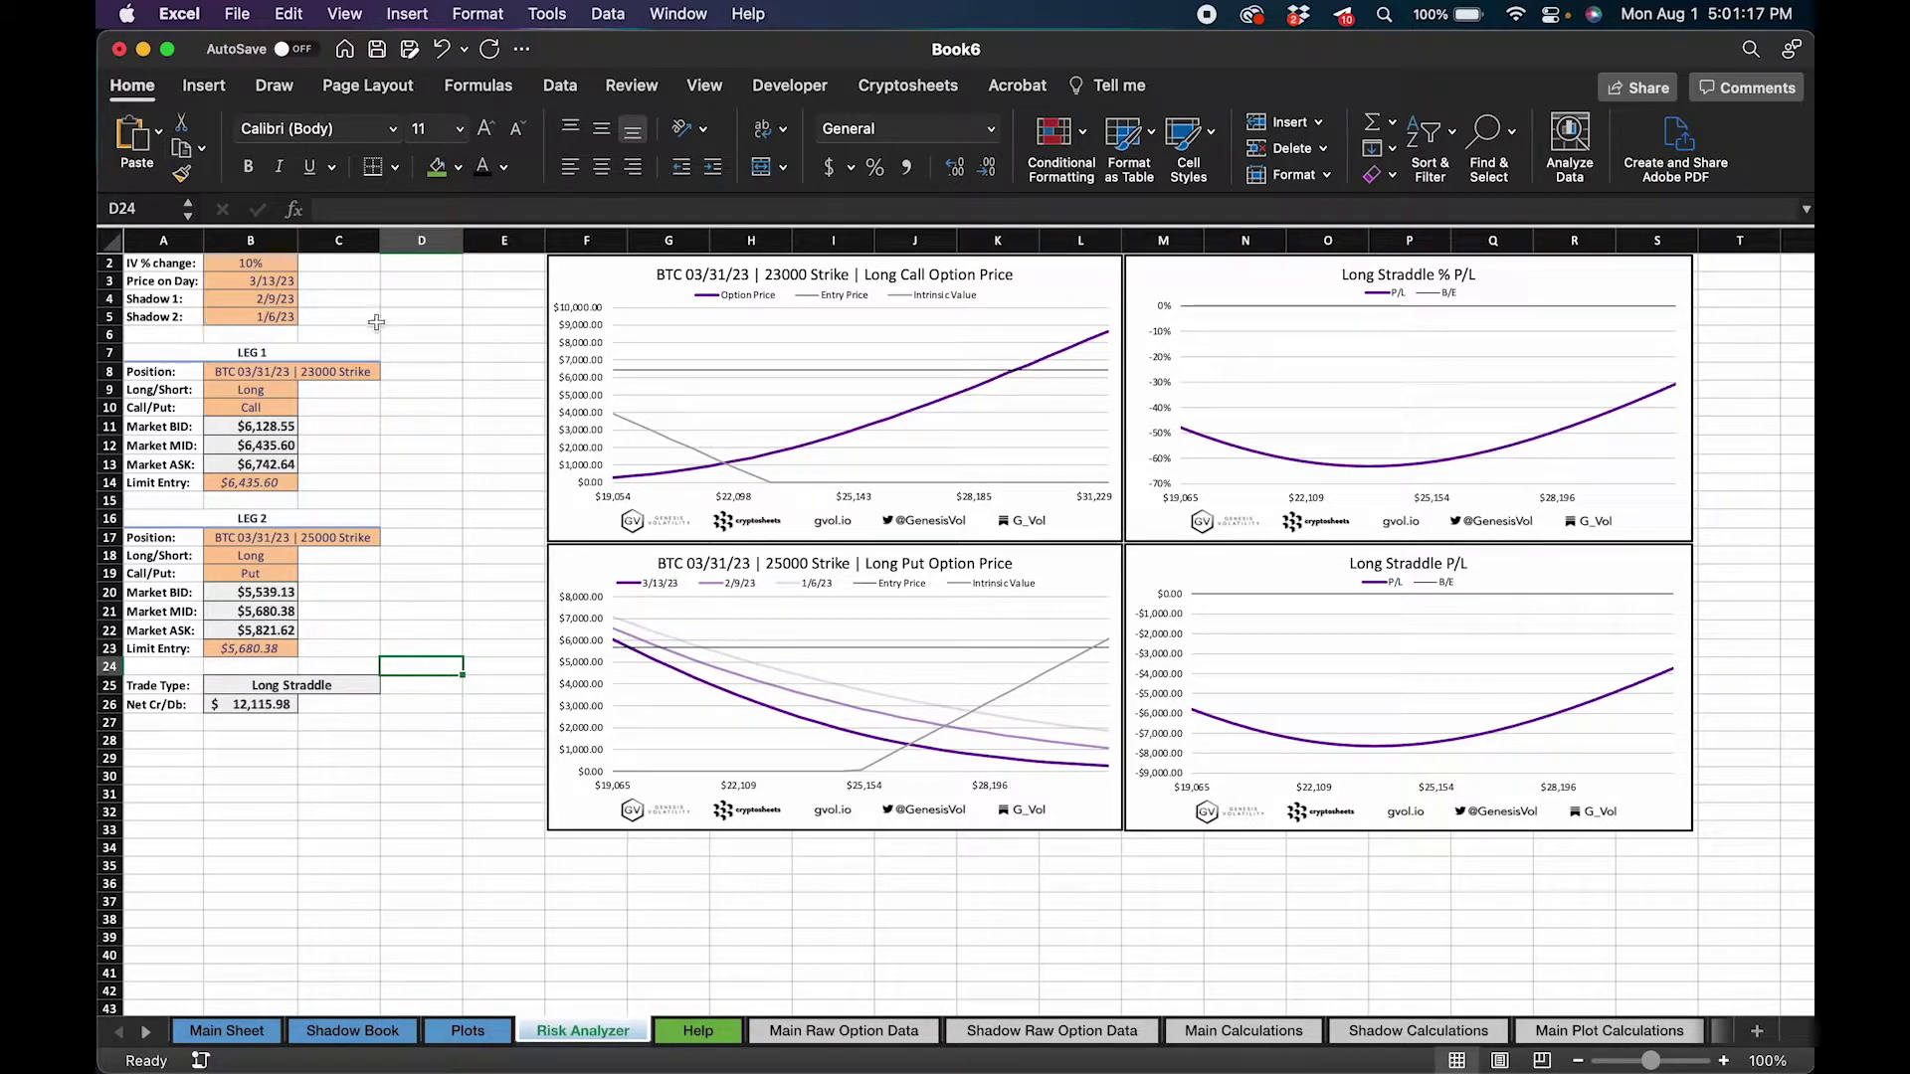
Step: Review the Universal Settings together with the Long Call and Long Put Option Price charts and the Long Straddle P/L charts
scroll(194, 303, up, 1)
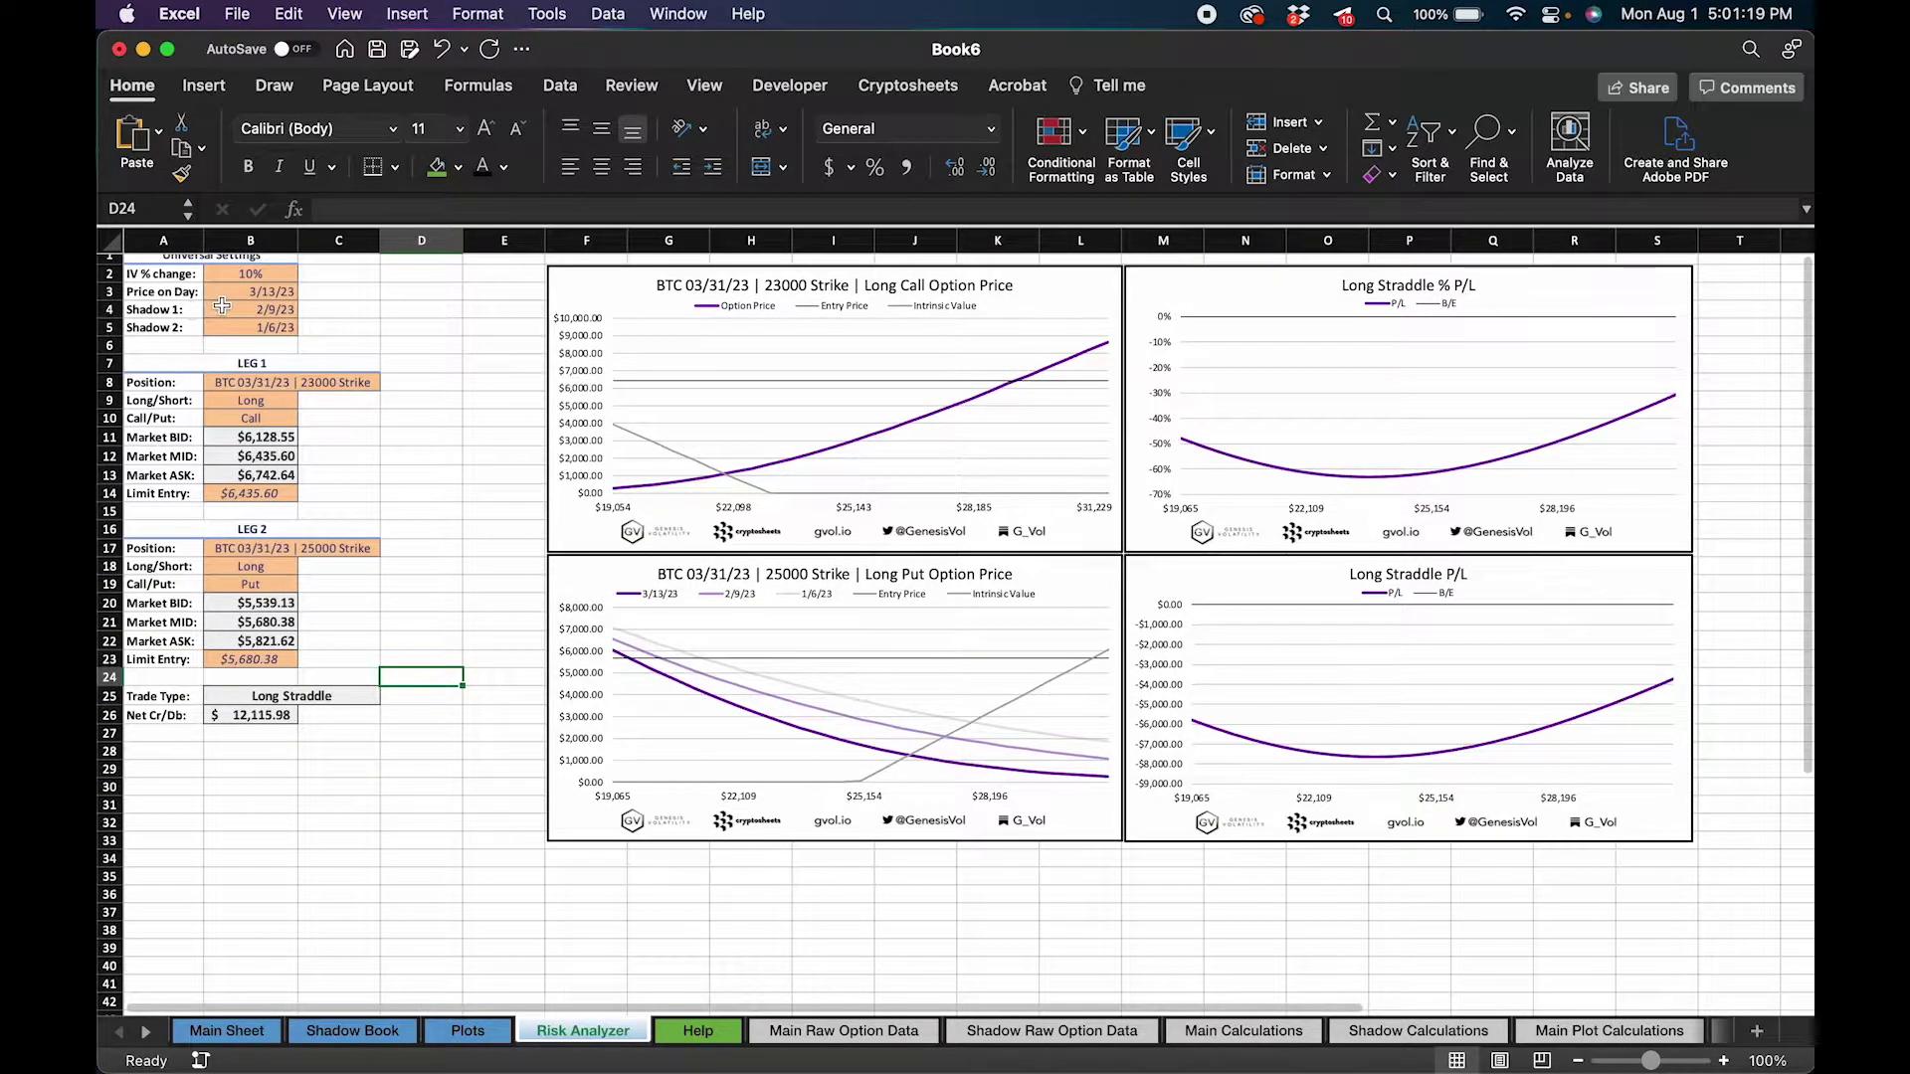
scroll(222, 305, up, 1)
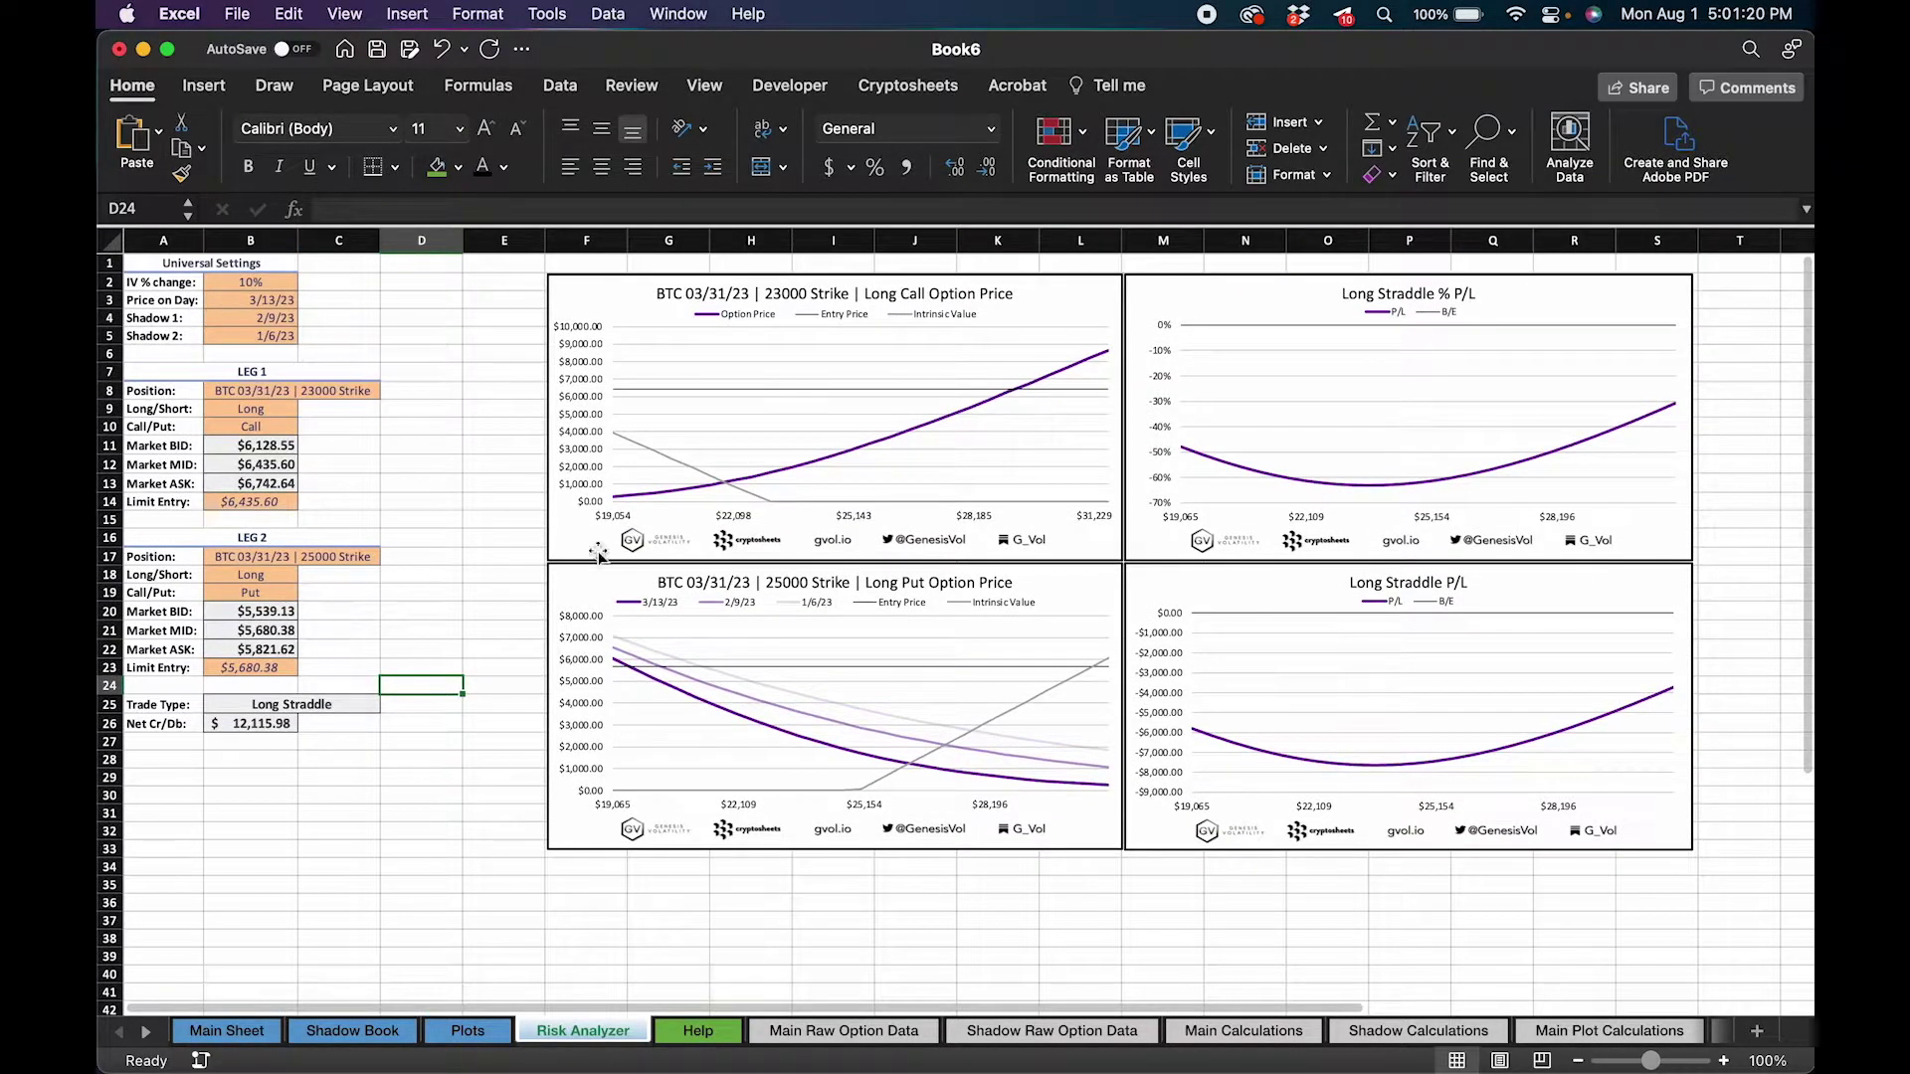
click(824, 796)
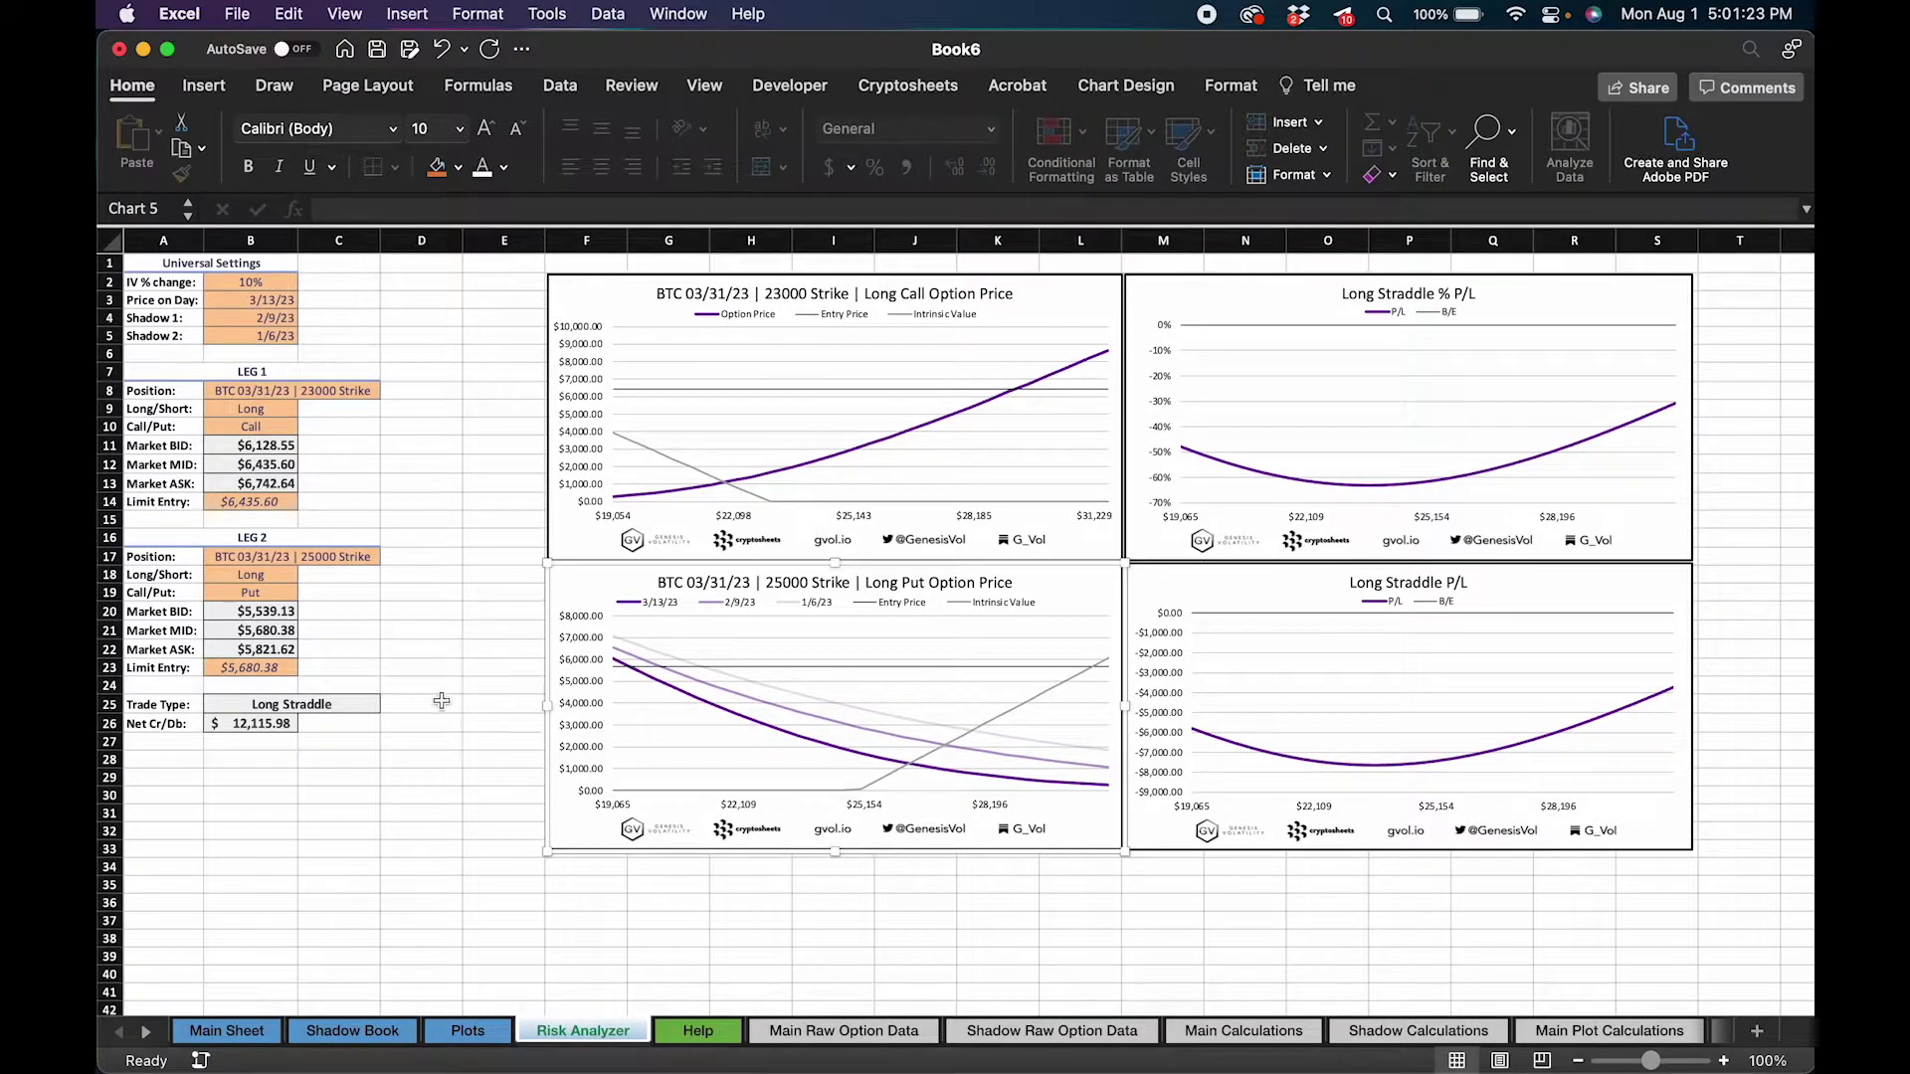
click(442, 701)
click(557, 438)
click(426, 448)
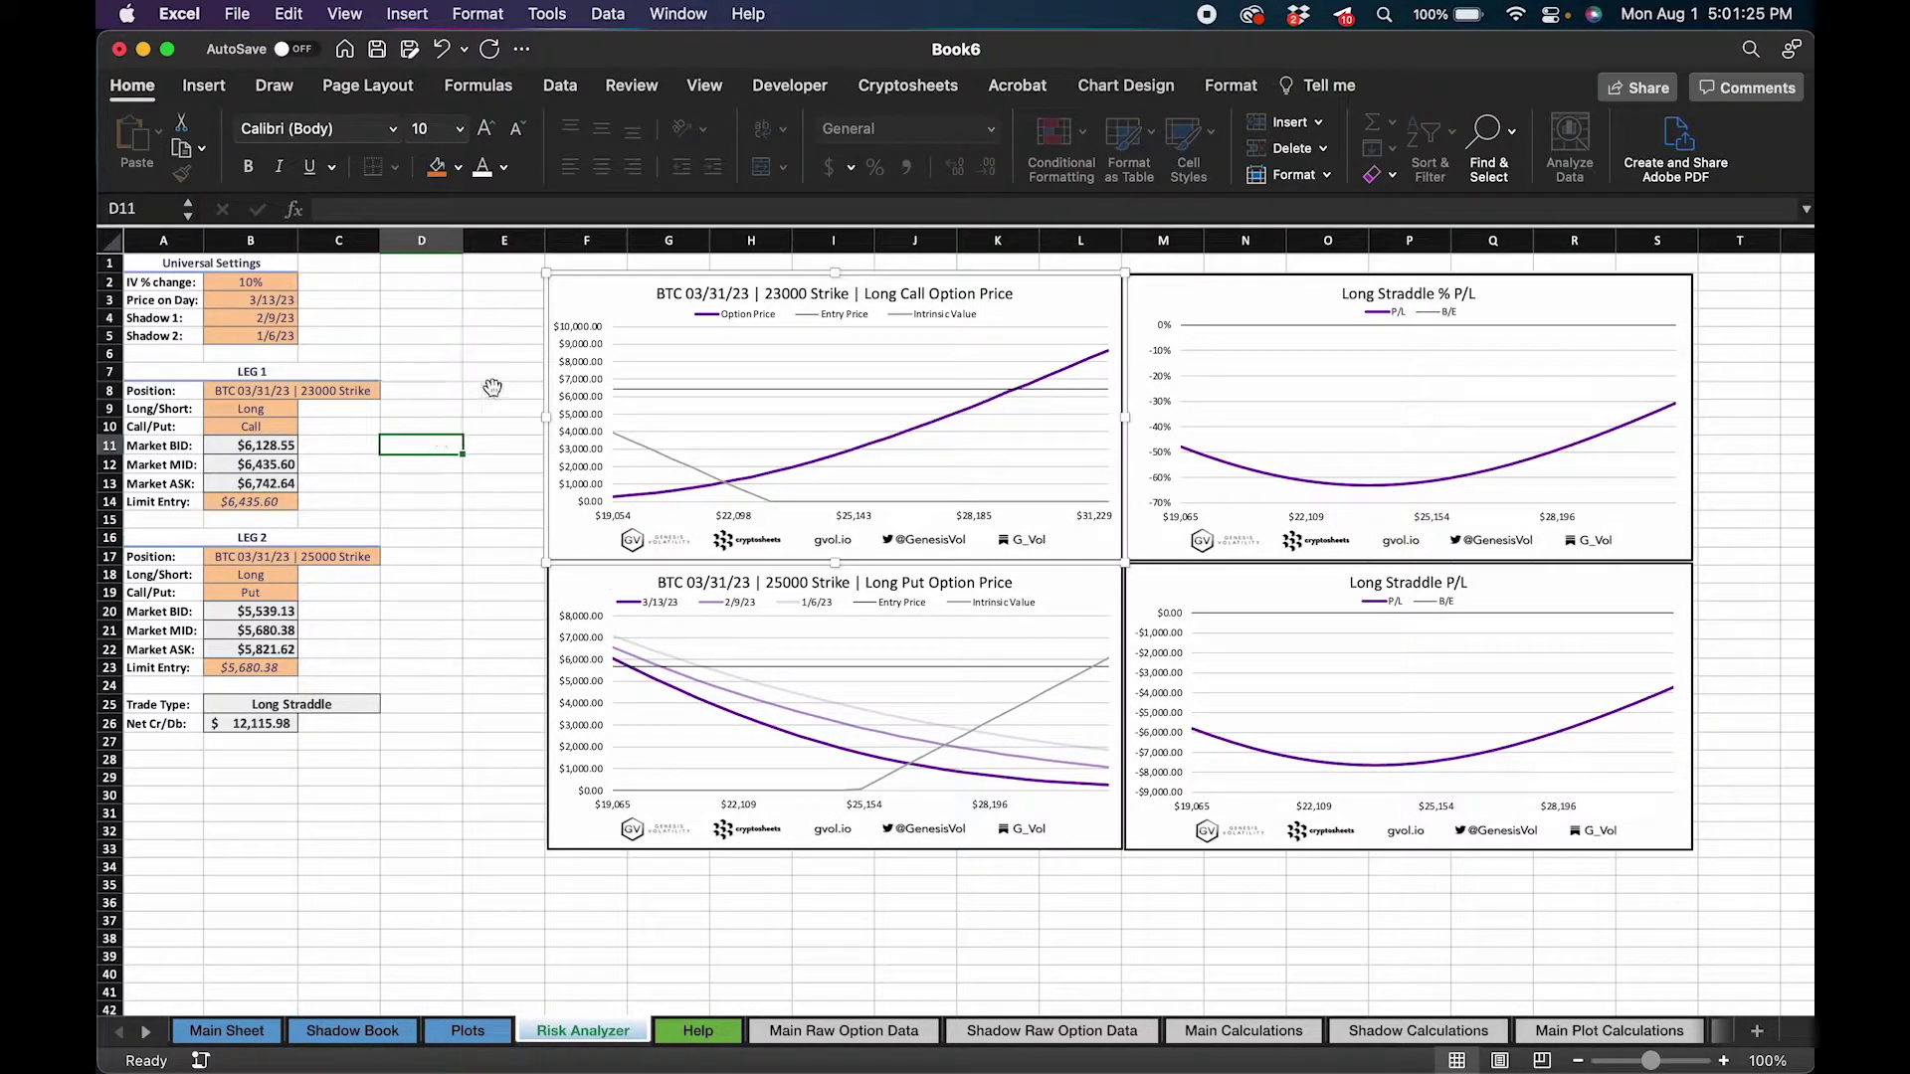
click(587, 314)
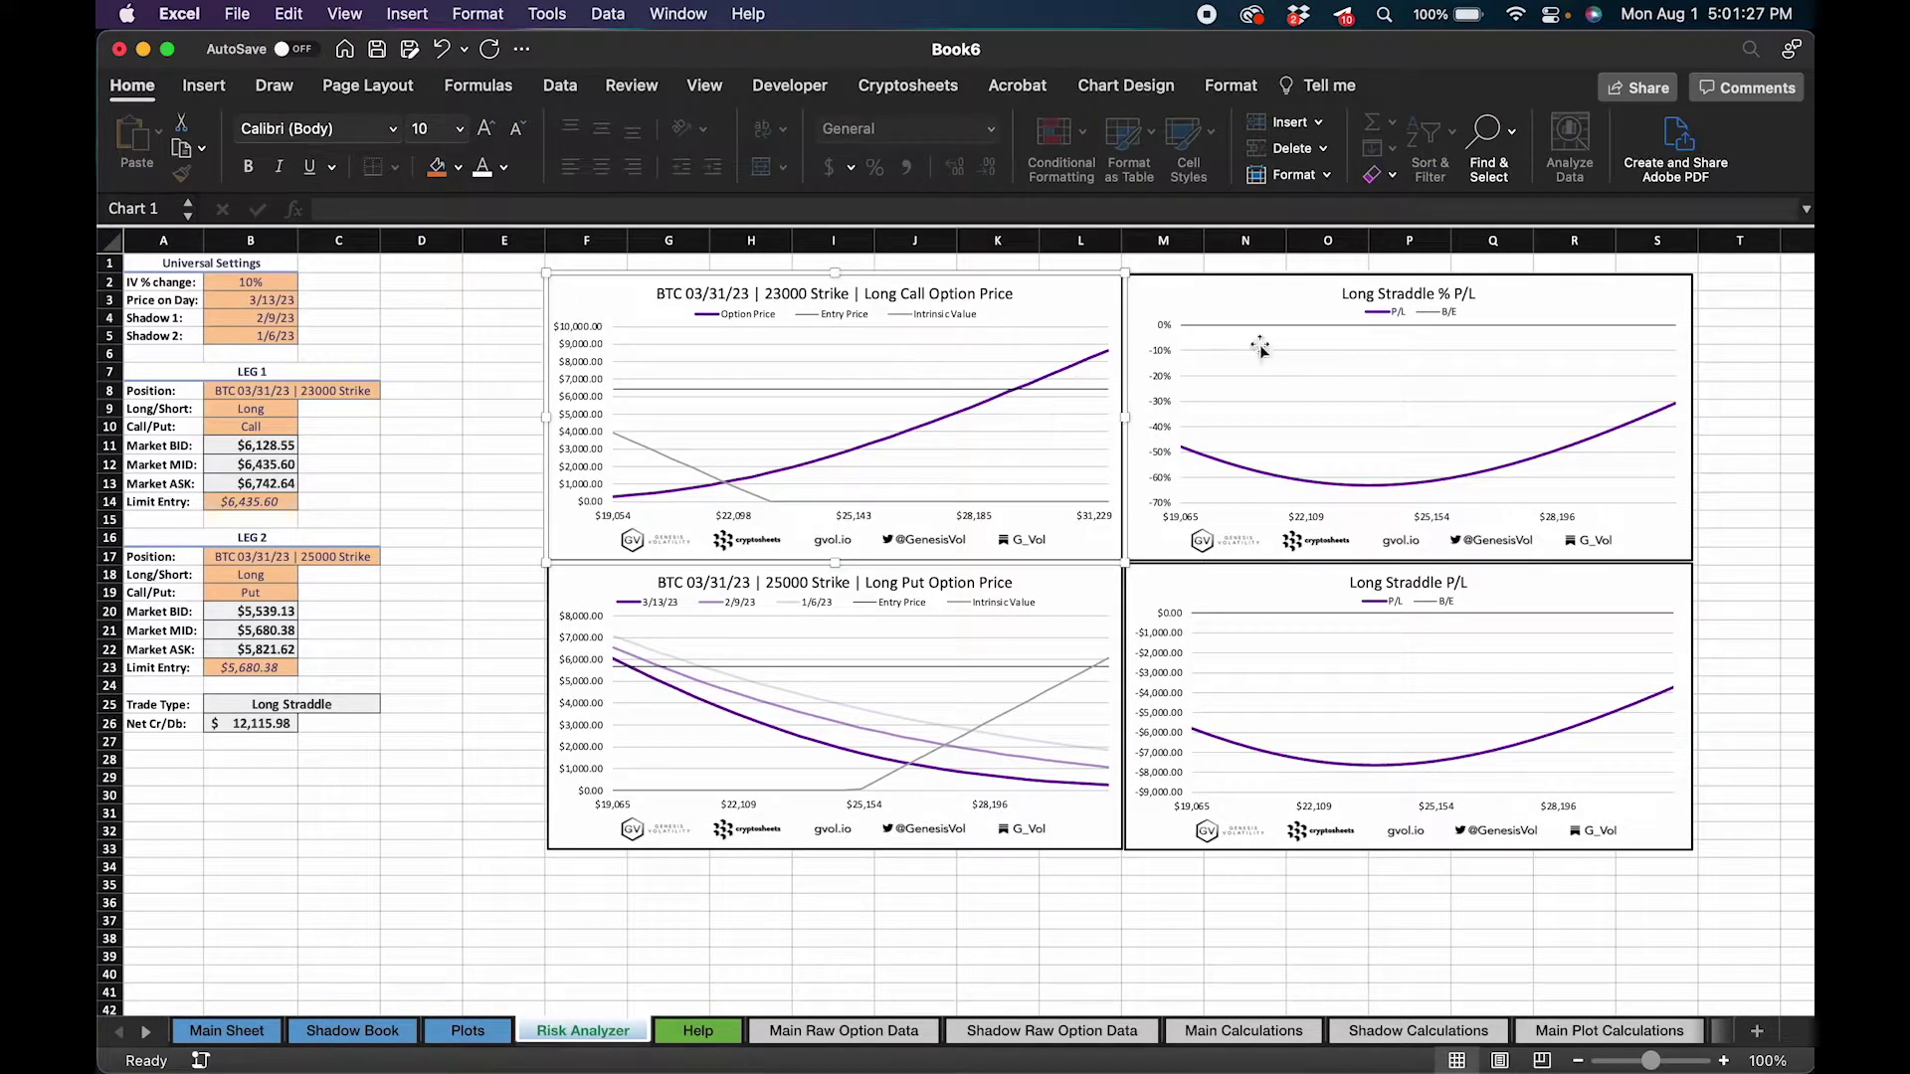
click(1205, 304)
click(1661, 592)
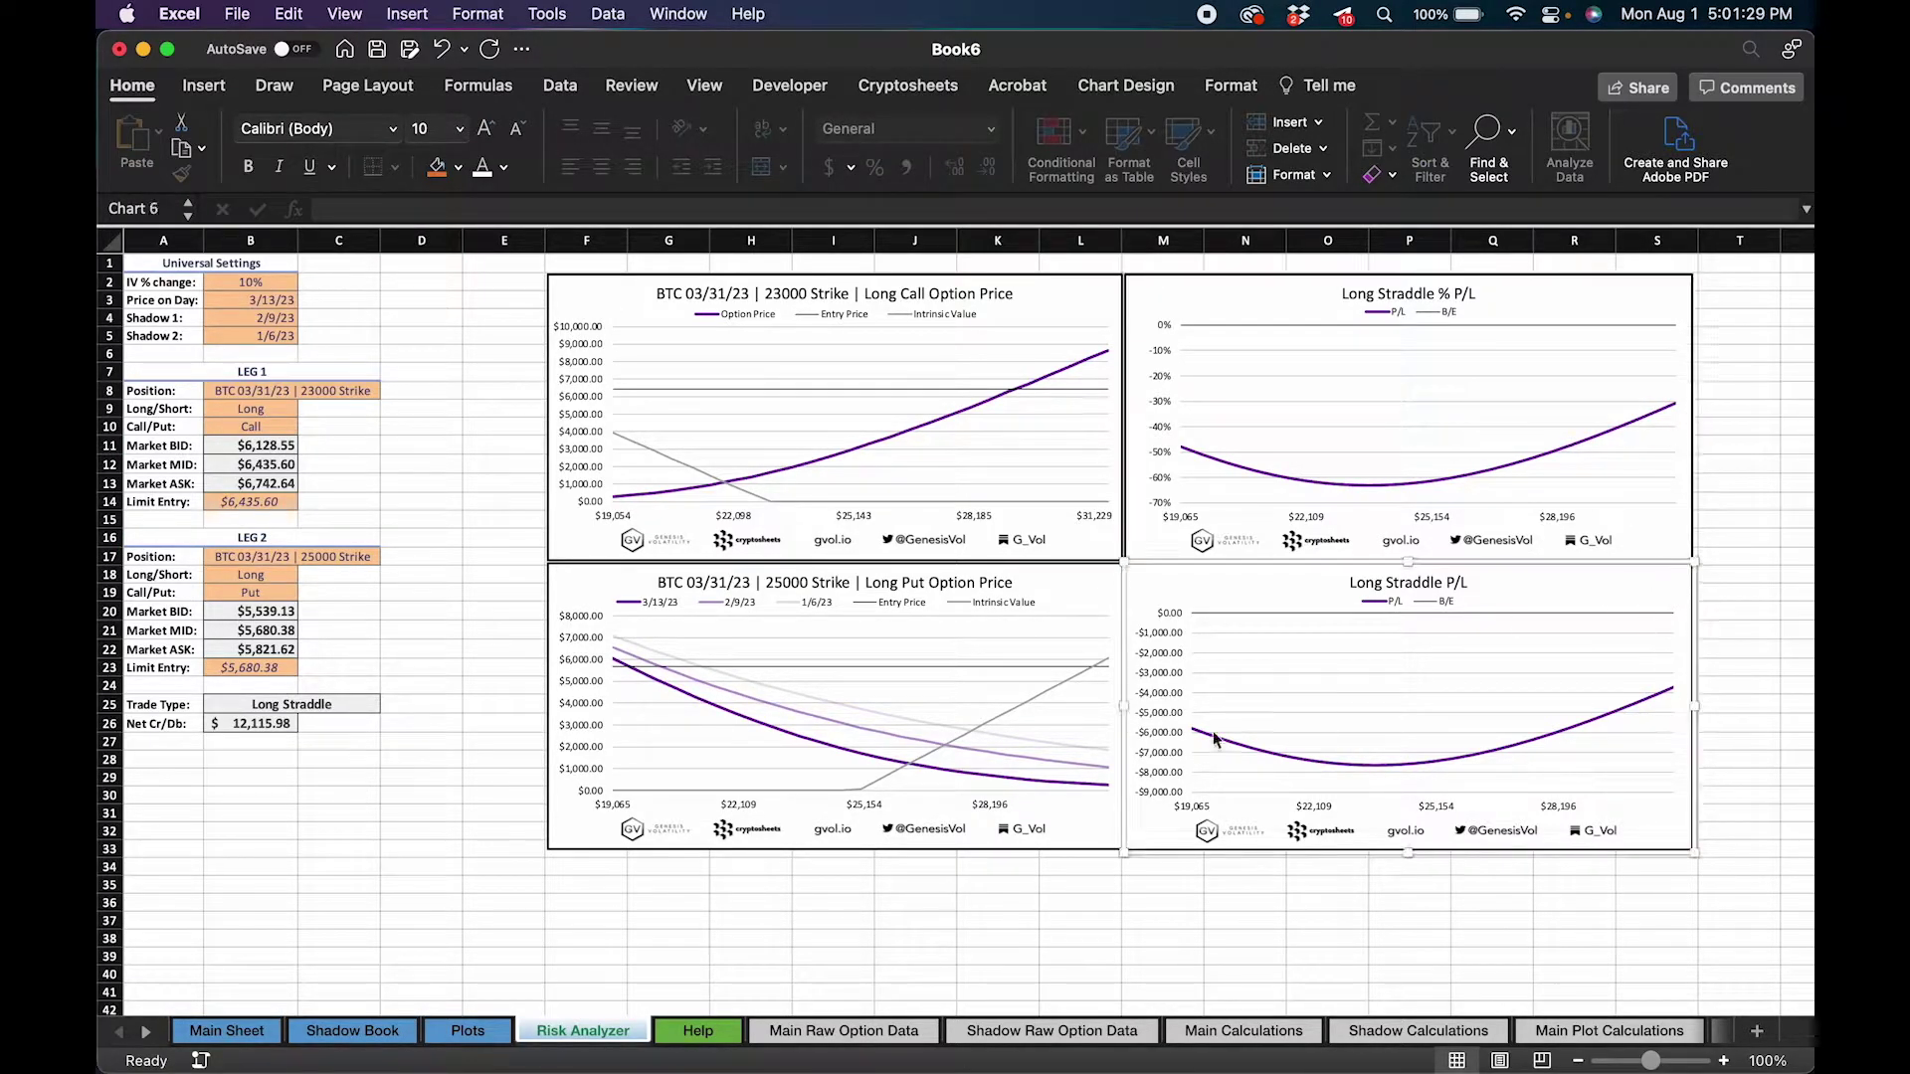
click(835, 756)
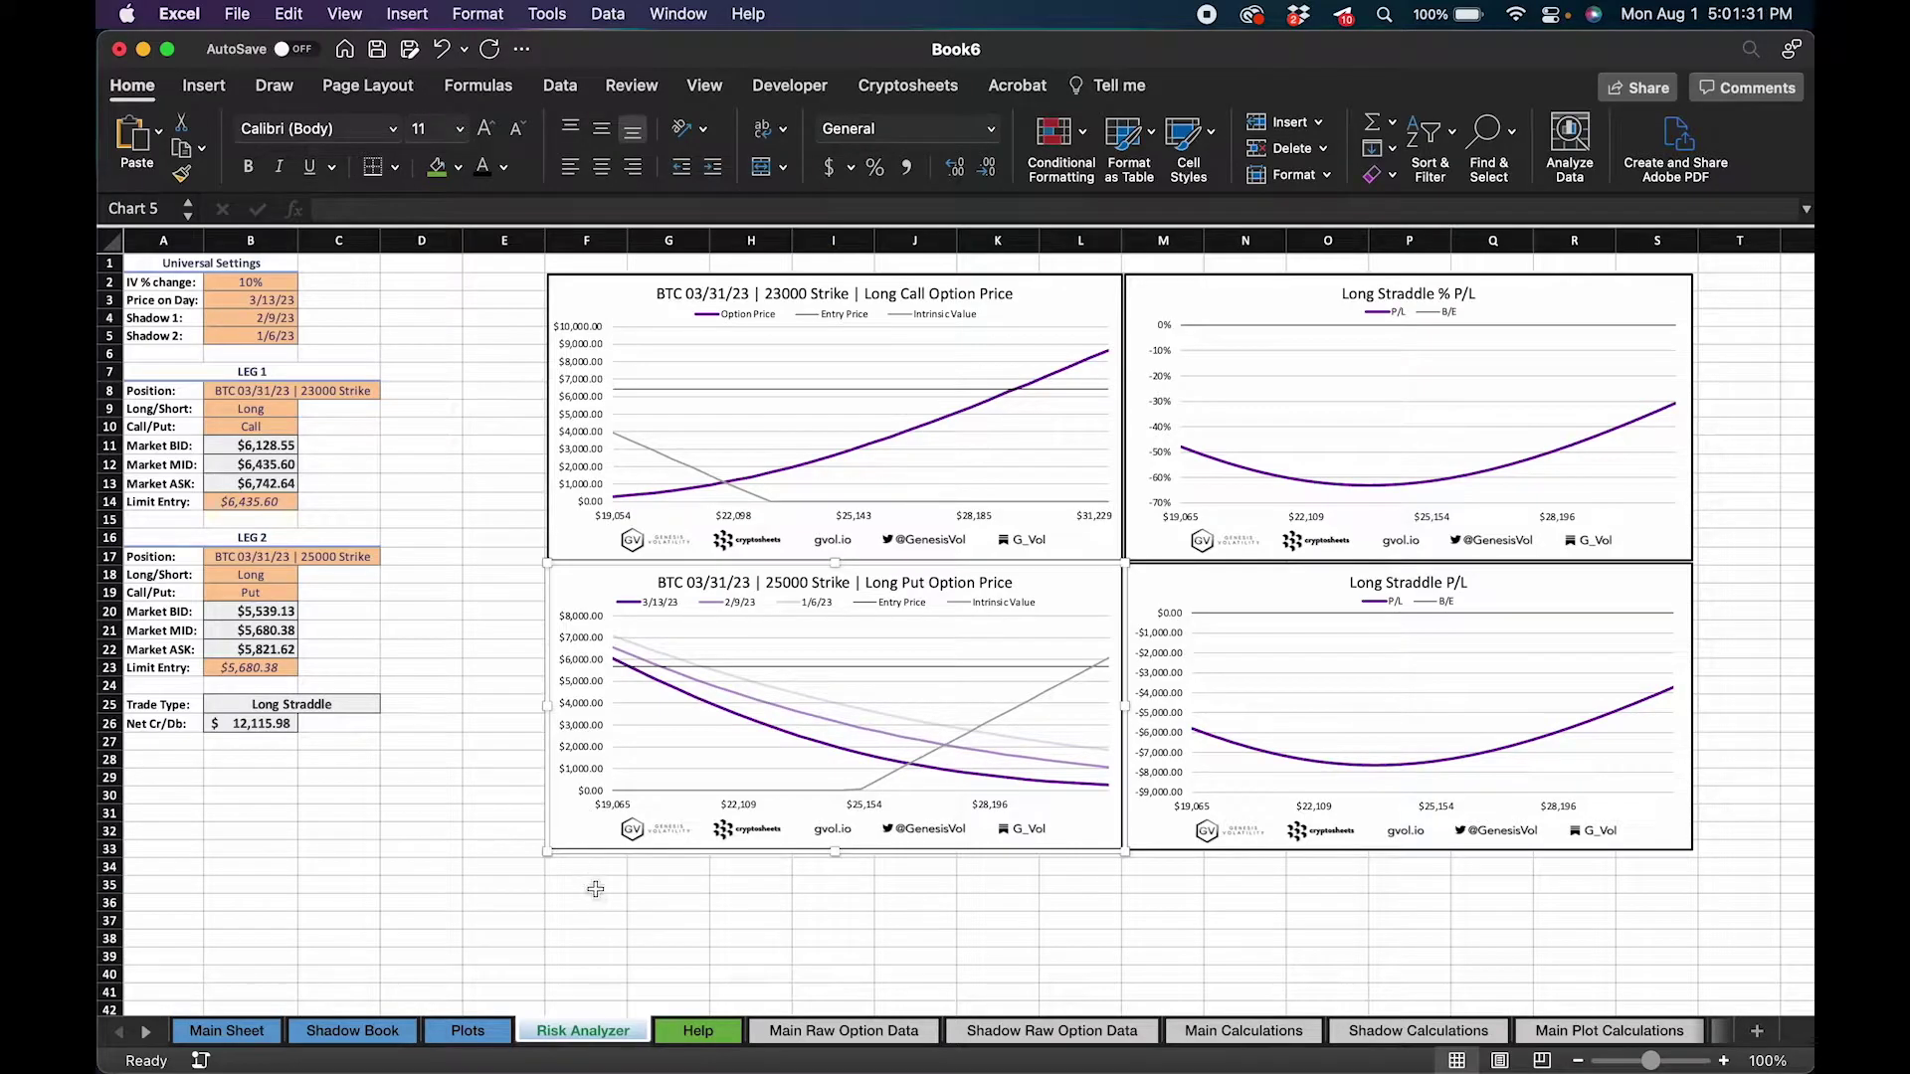
click(589, 897)
click(595, 857)
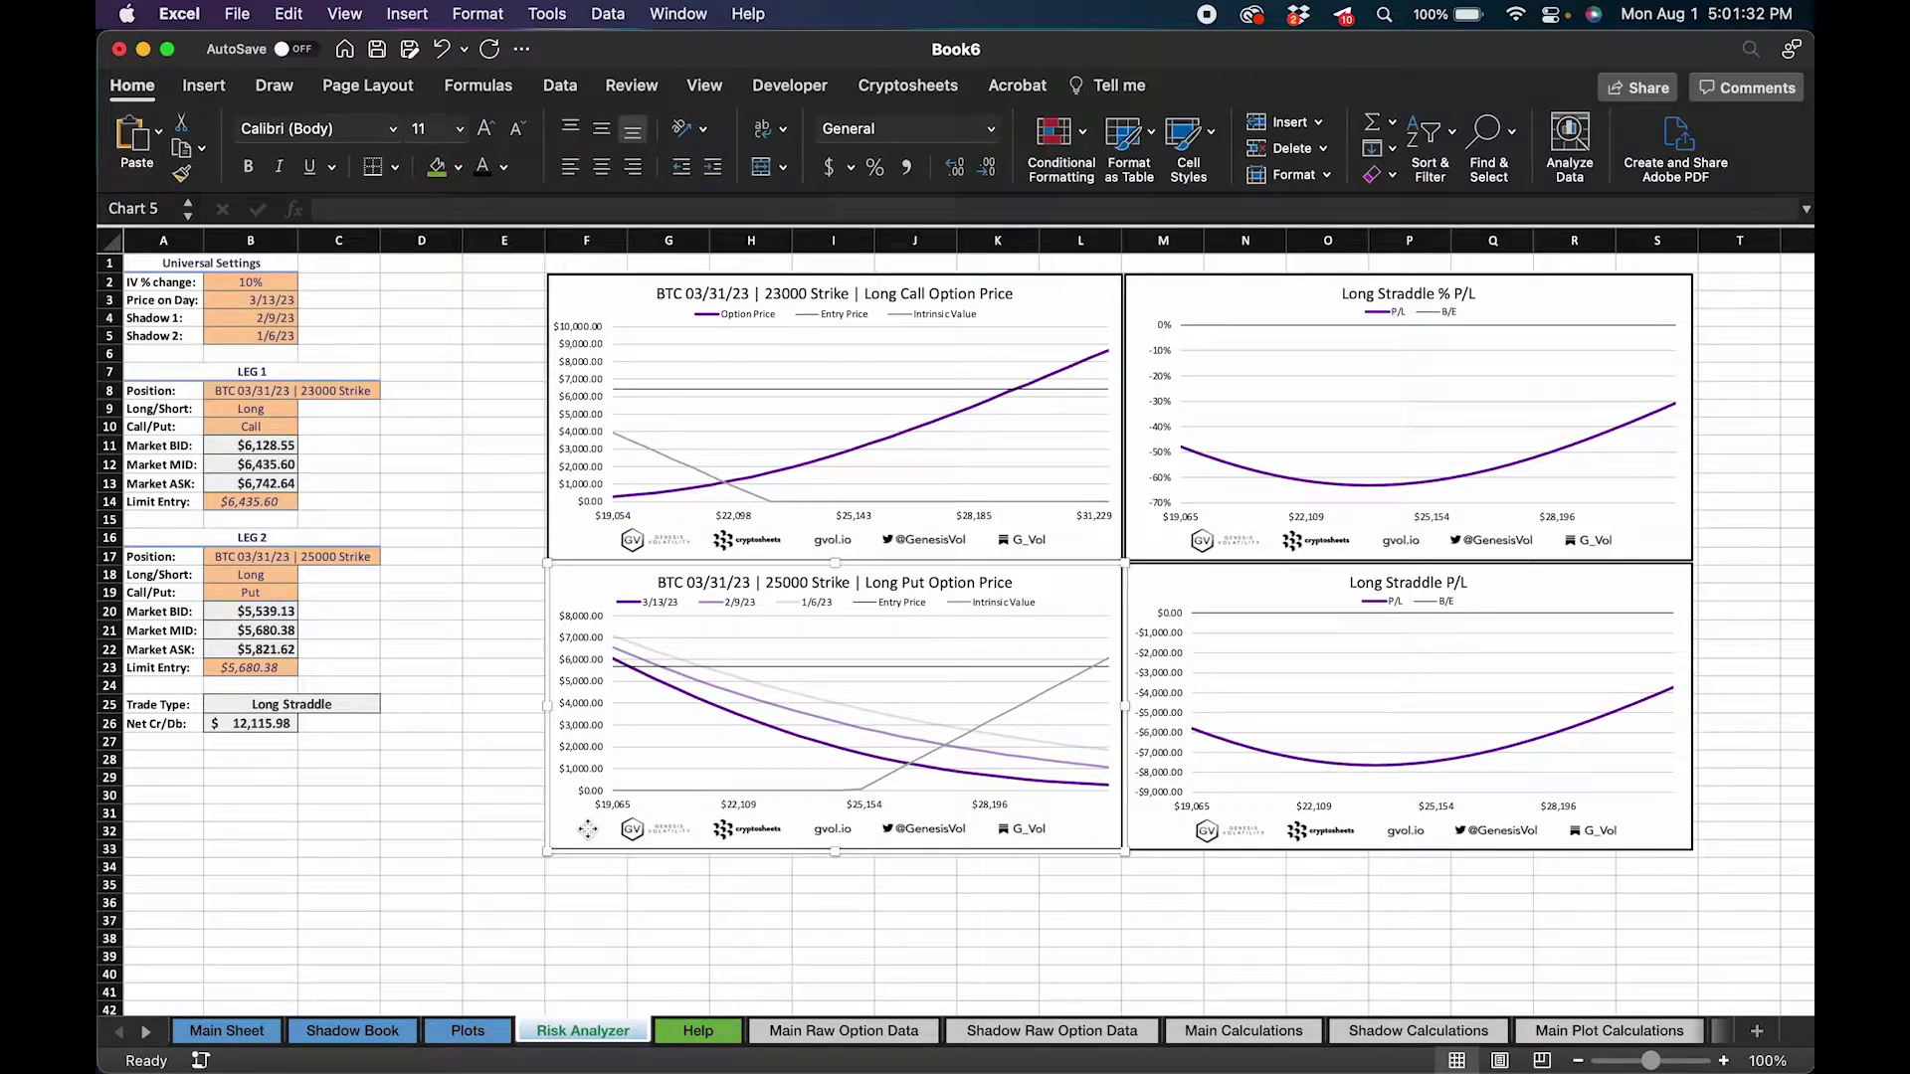
click(560, 901)
click(586, 841)
click(608, 909)
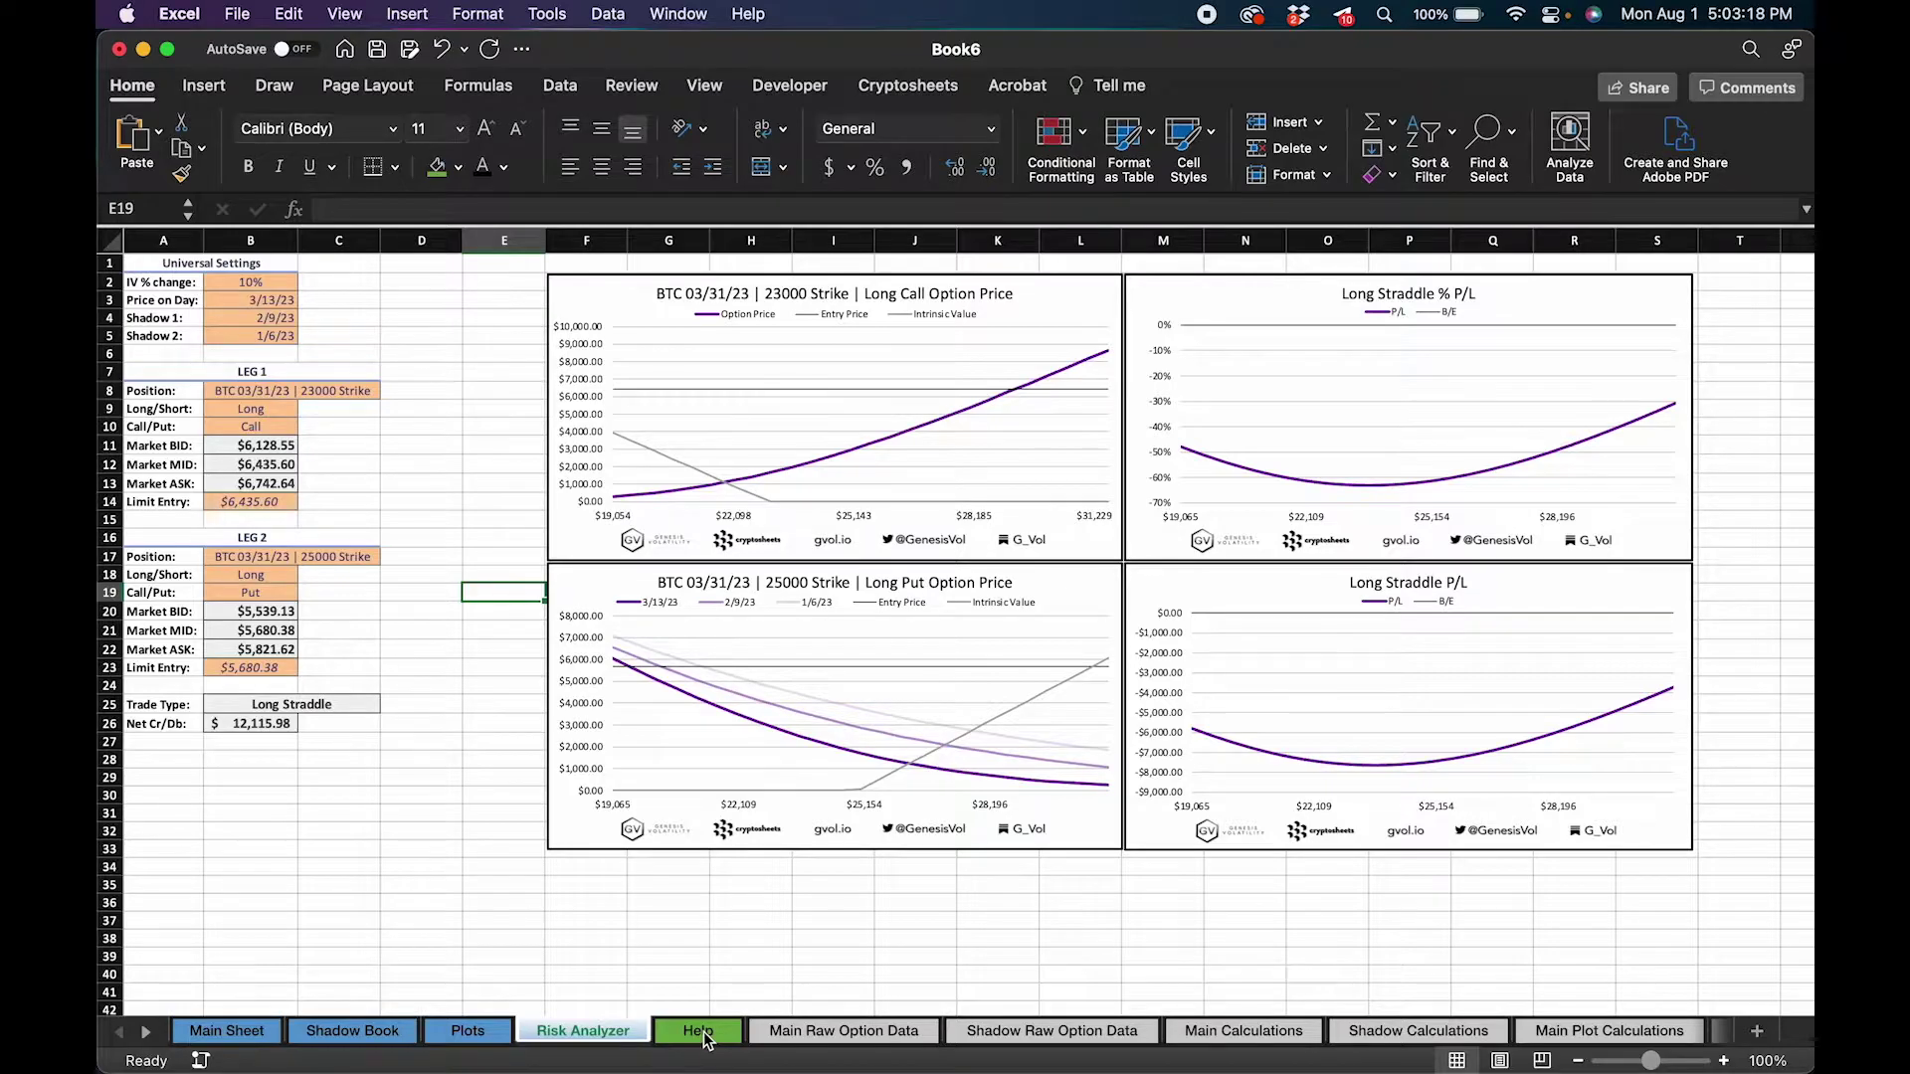
Step: Open the Help sheet and read the introductions for each sheet, the Additional Troubleshooting notes and the tutorial video recommendation
click(701, 1031)
scroll(658, 787, down, 3)
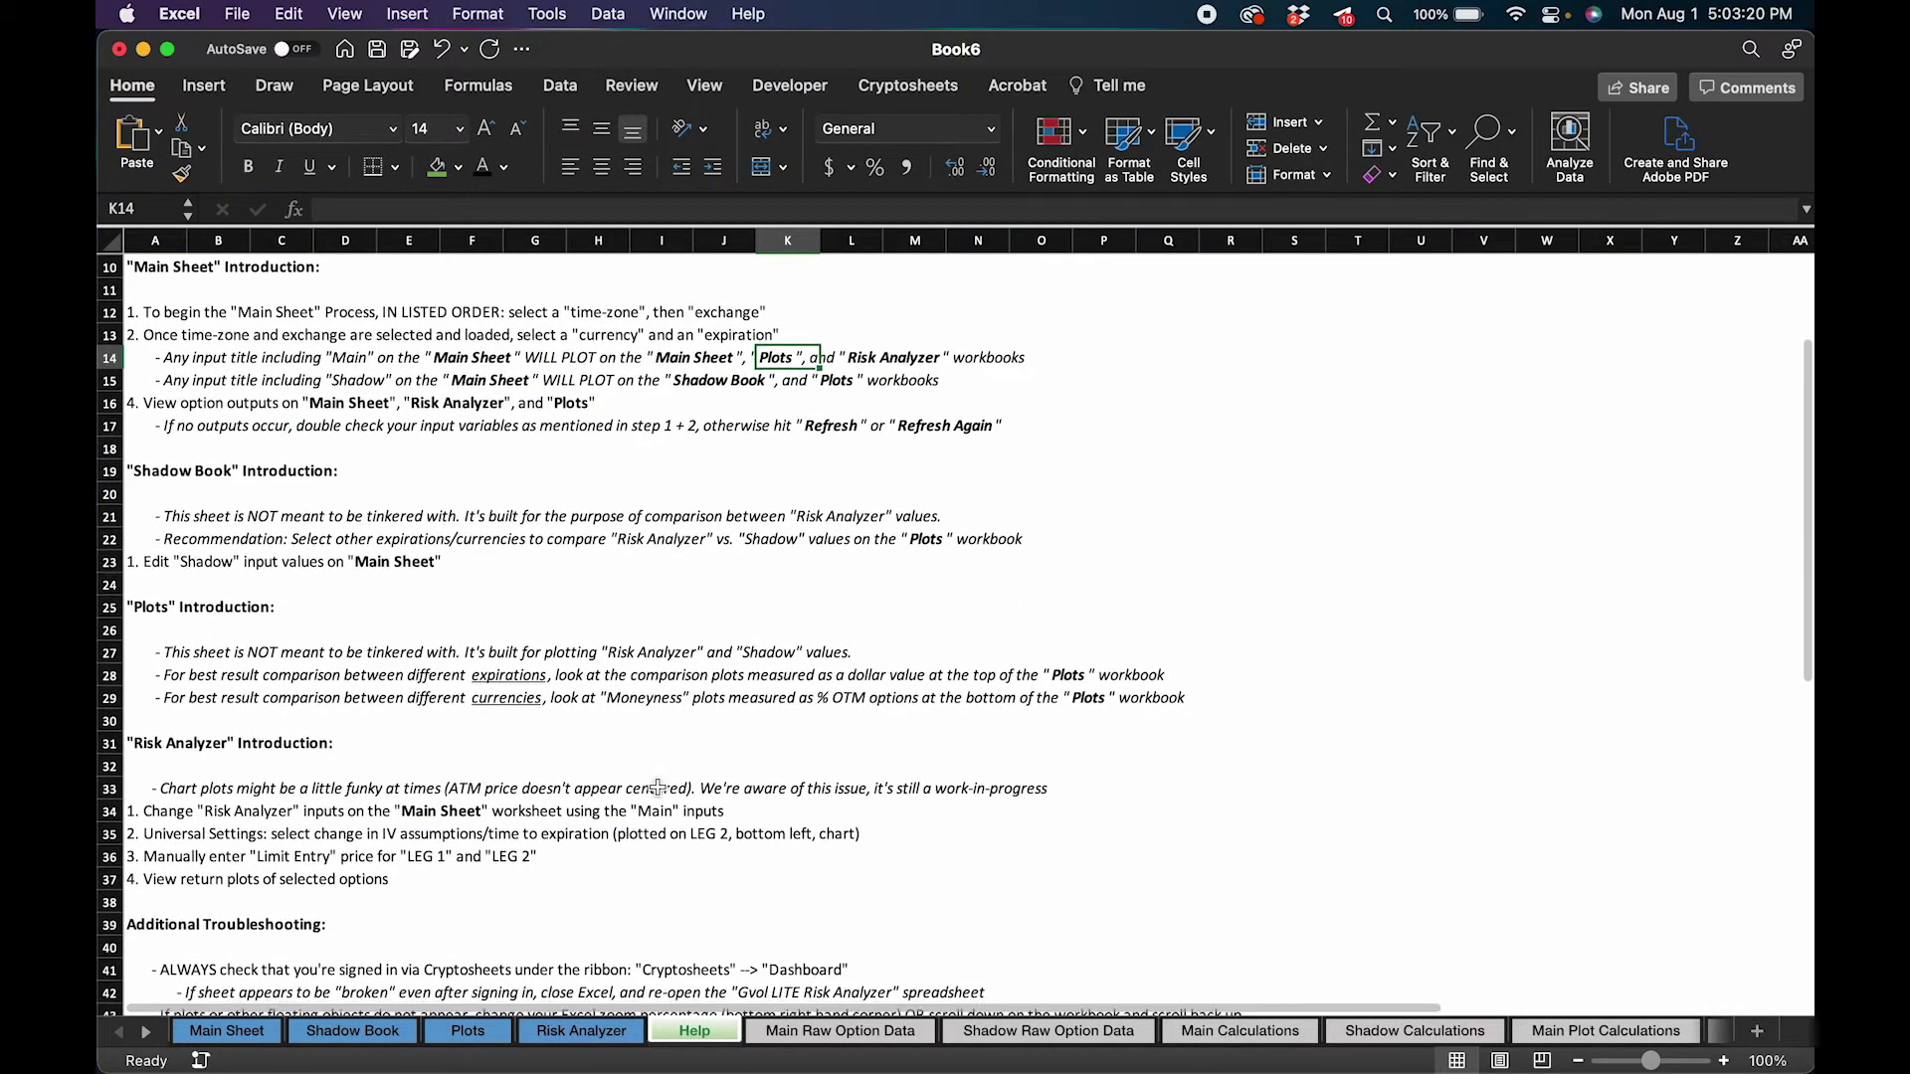
scroll(659, 788, down, 5)
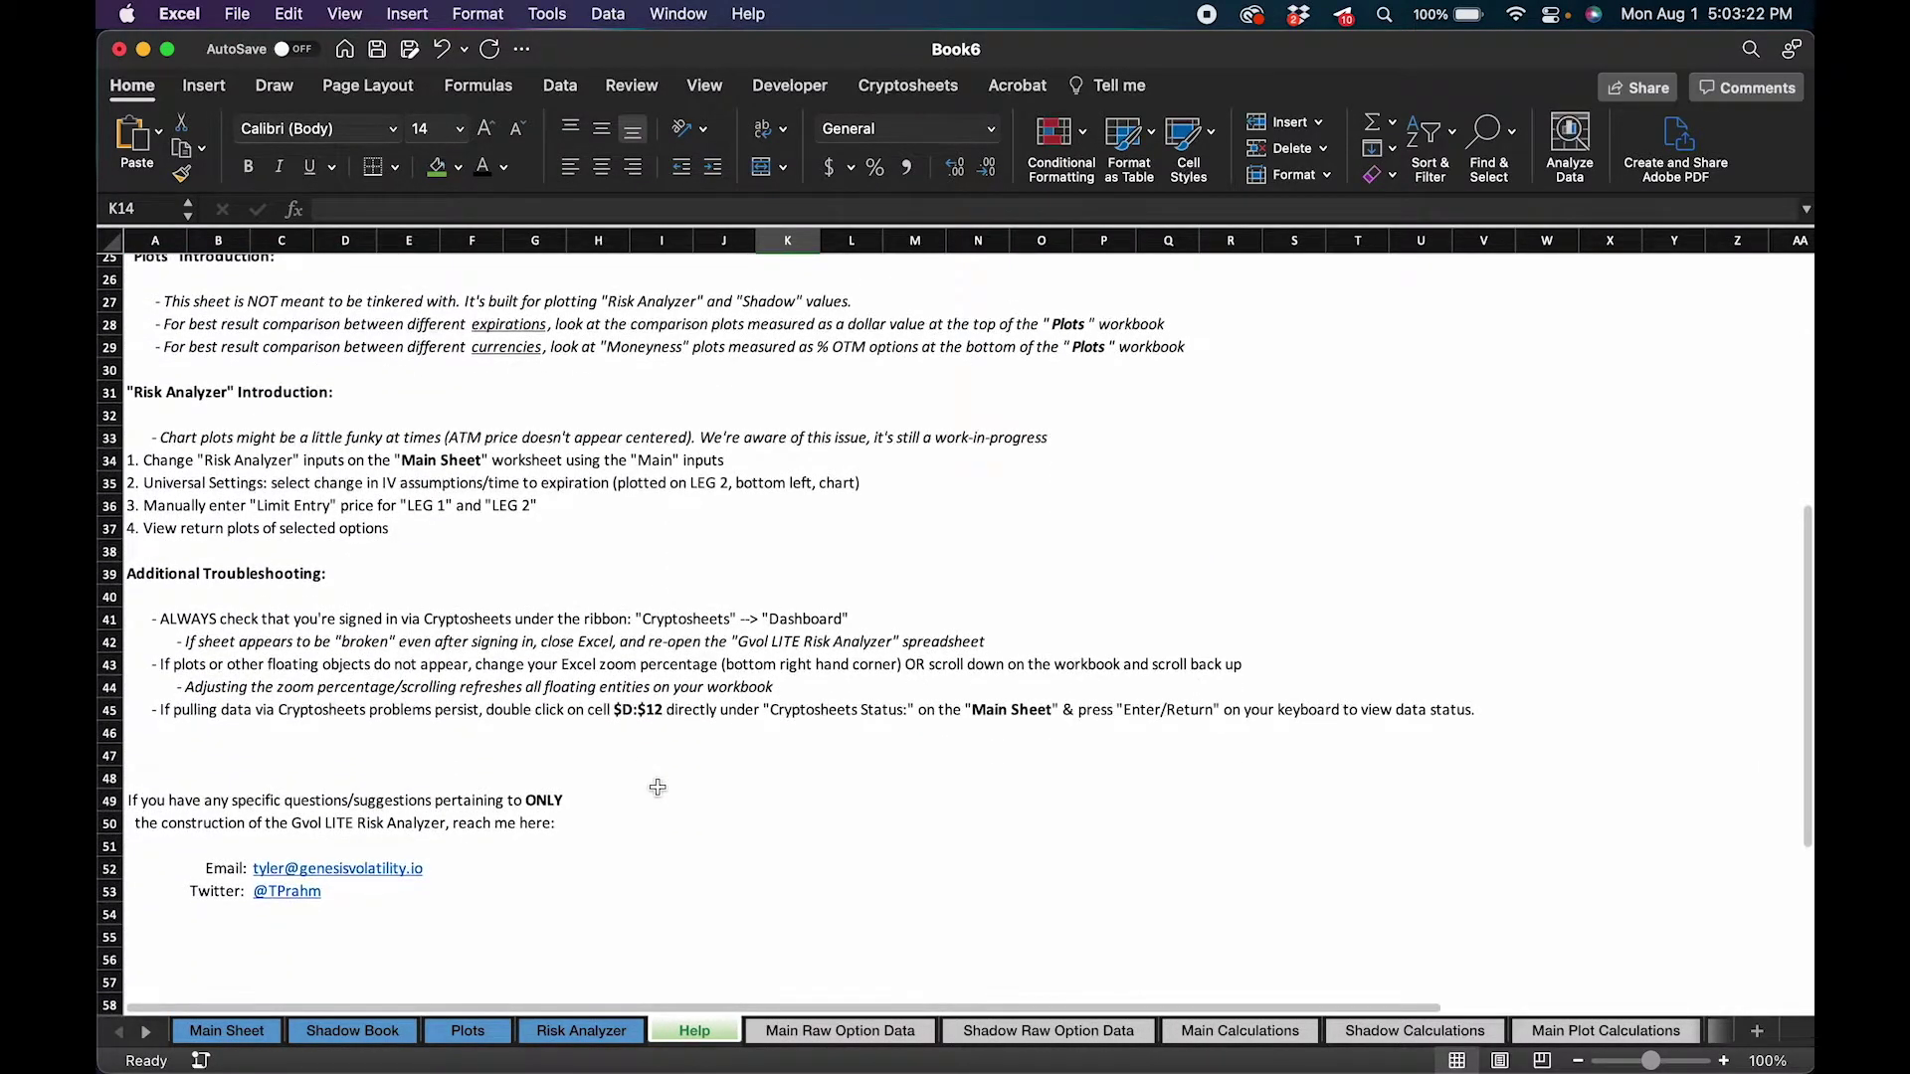
scroll(657, 788, up, 8)
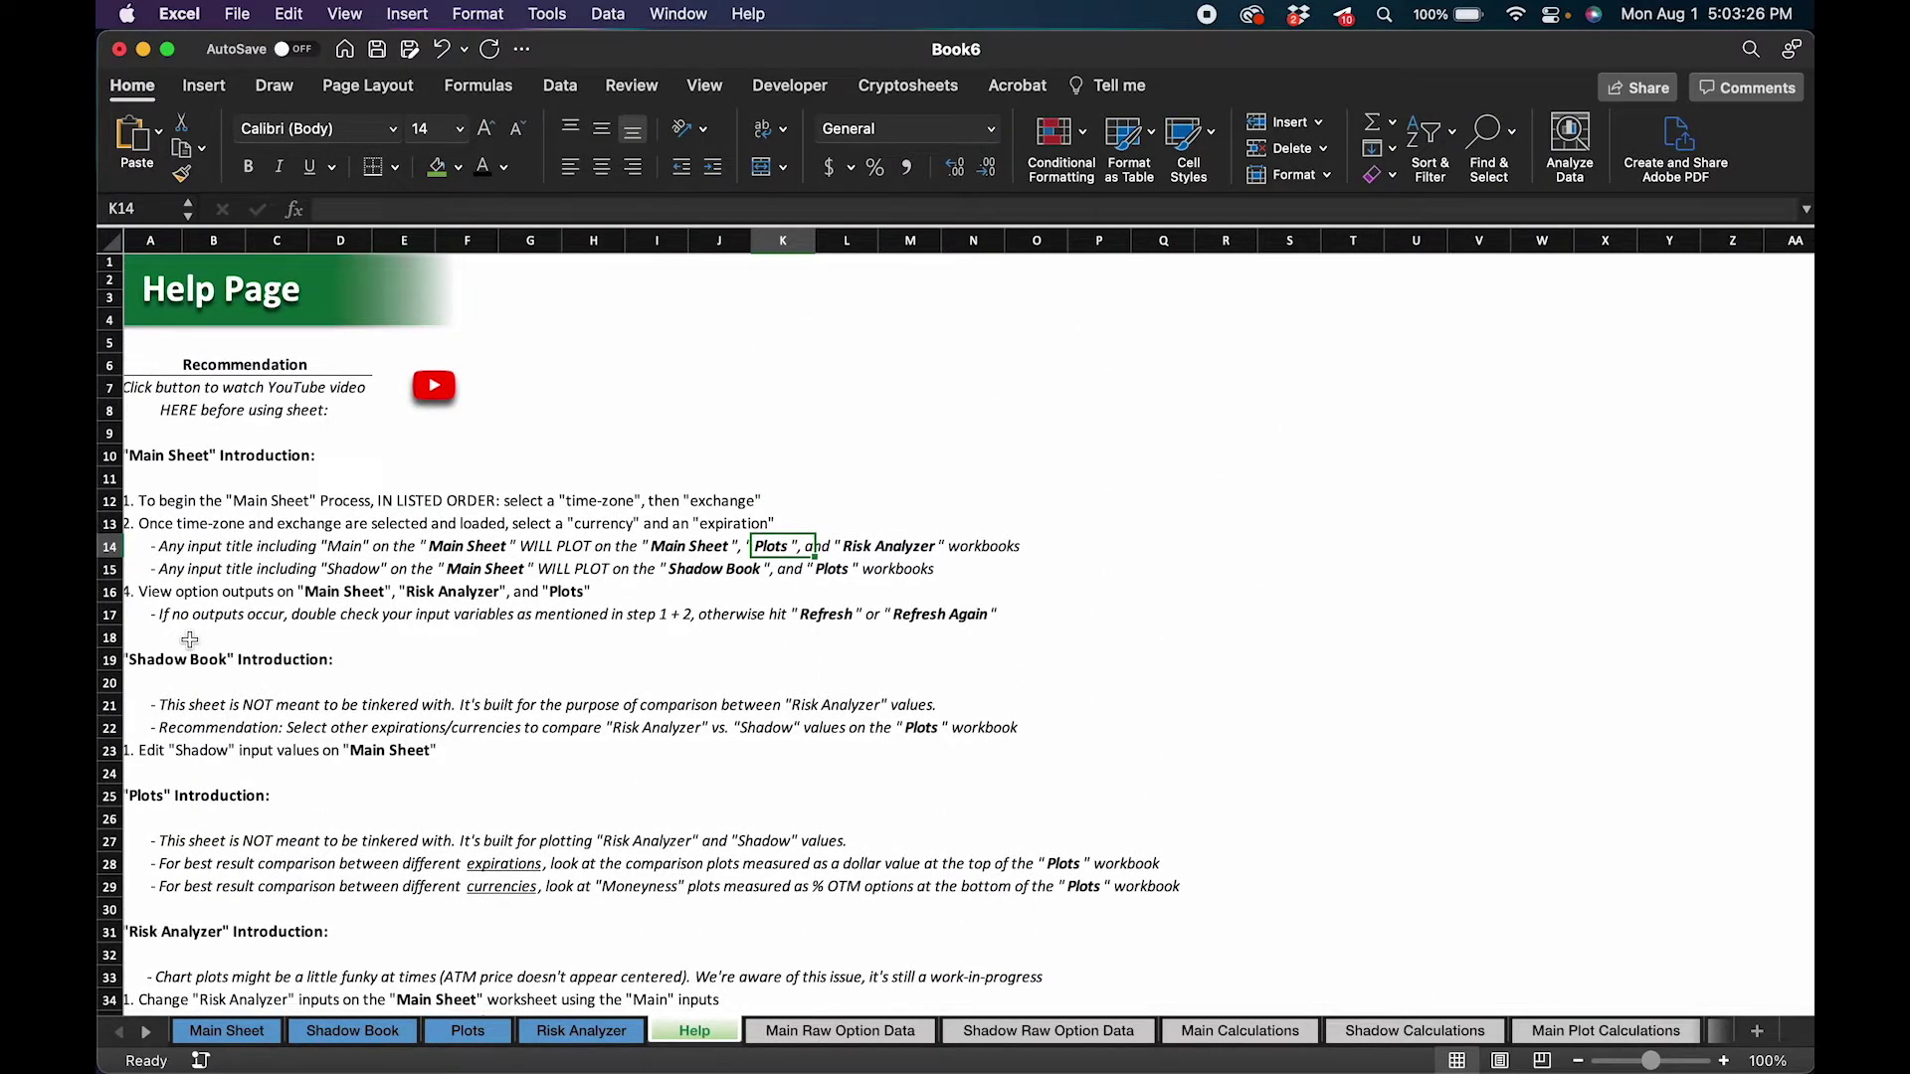
scroll(189, 640, left, 1)
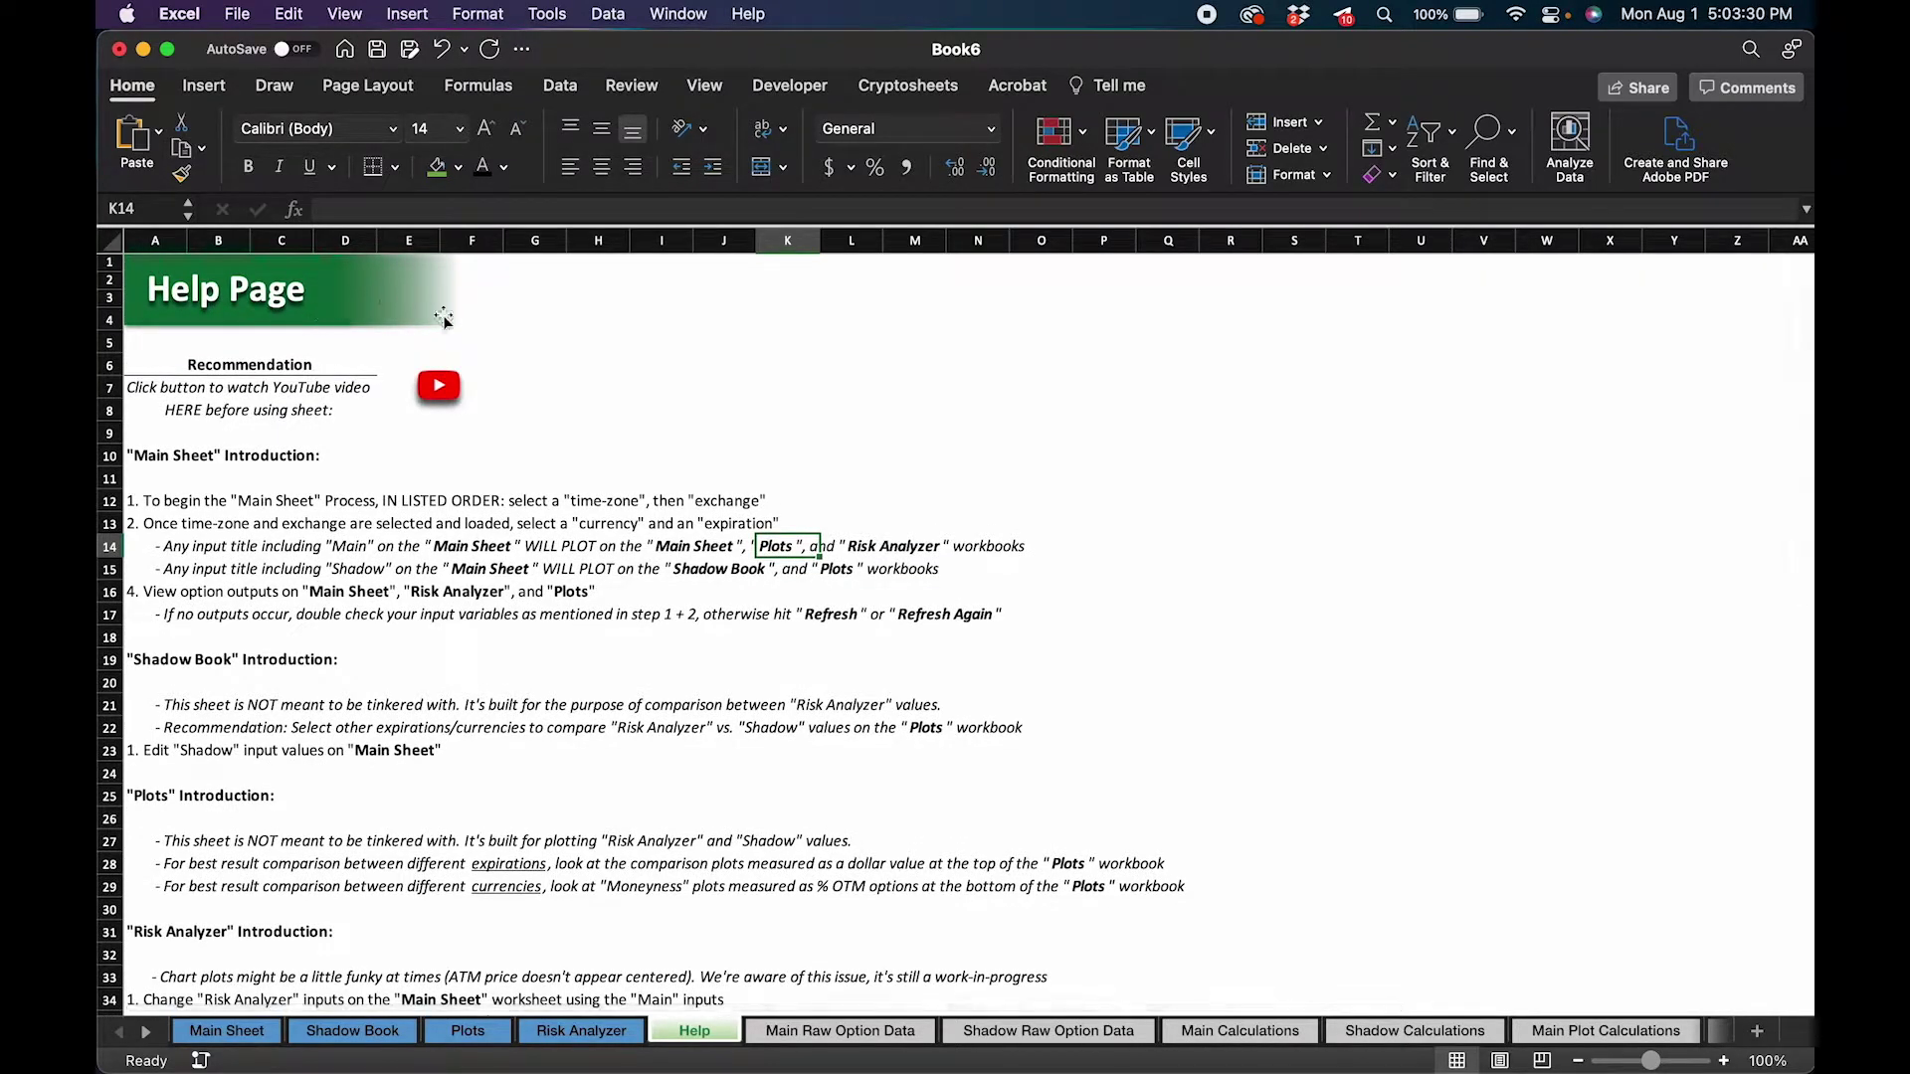
scroll(586, 882, down, 2)
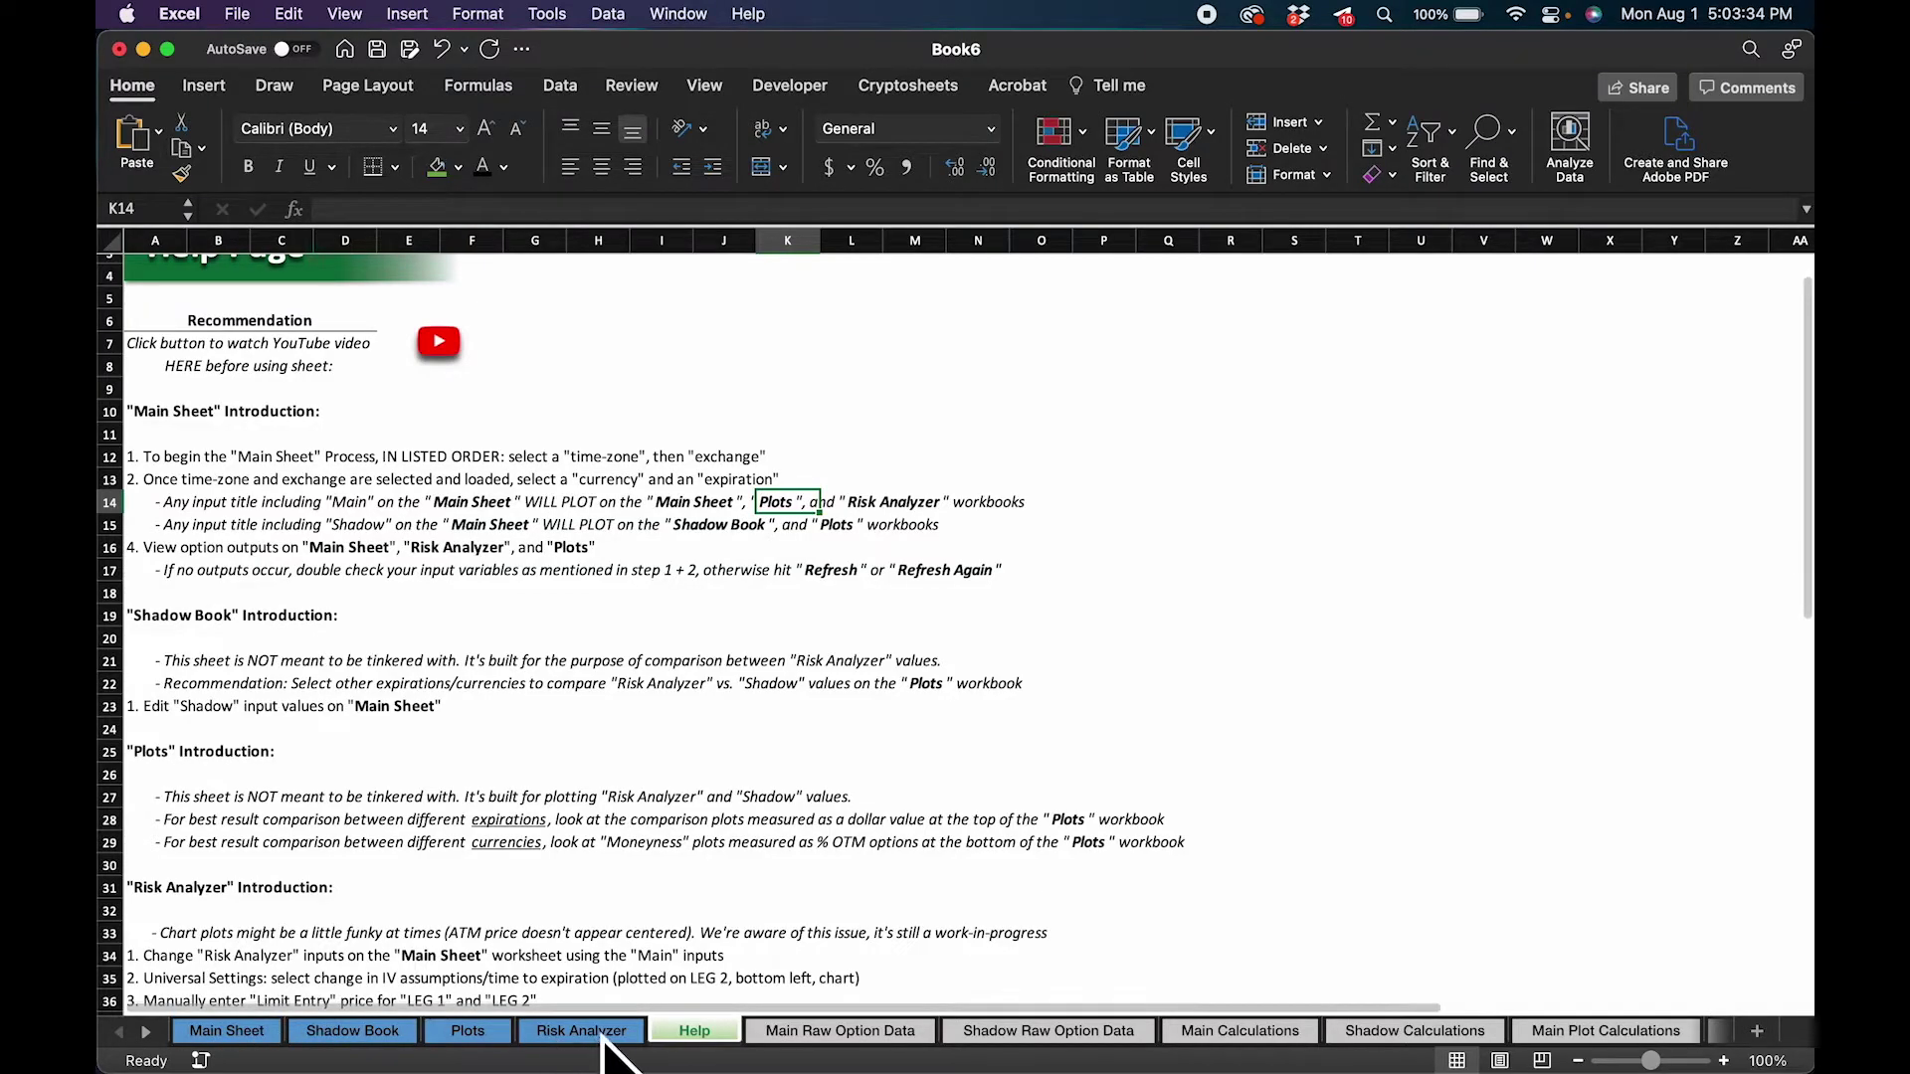
scroll(471, 955, down, 8)
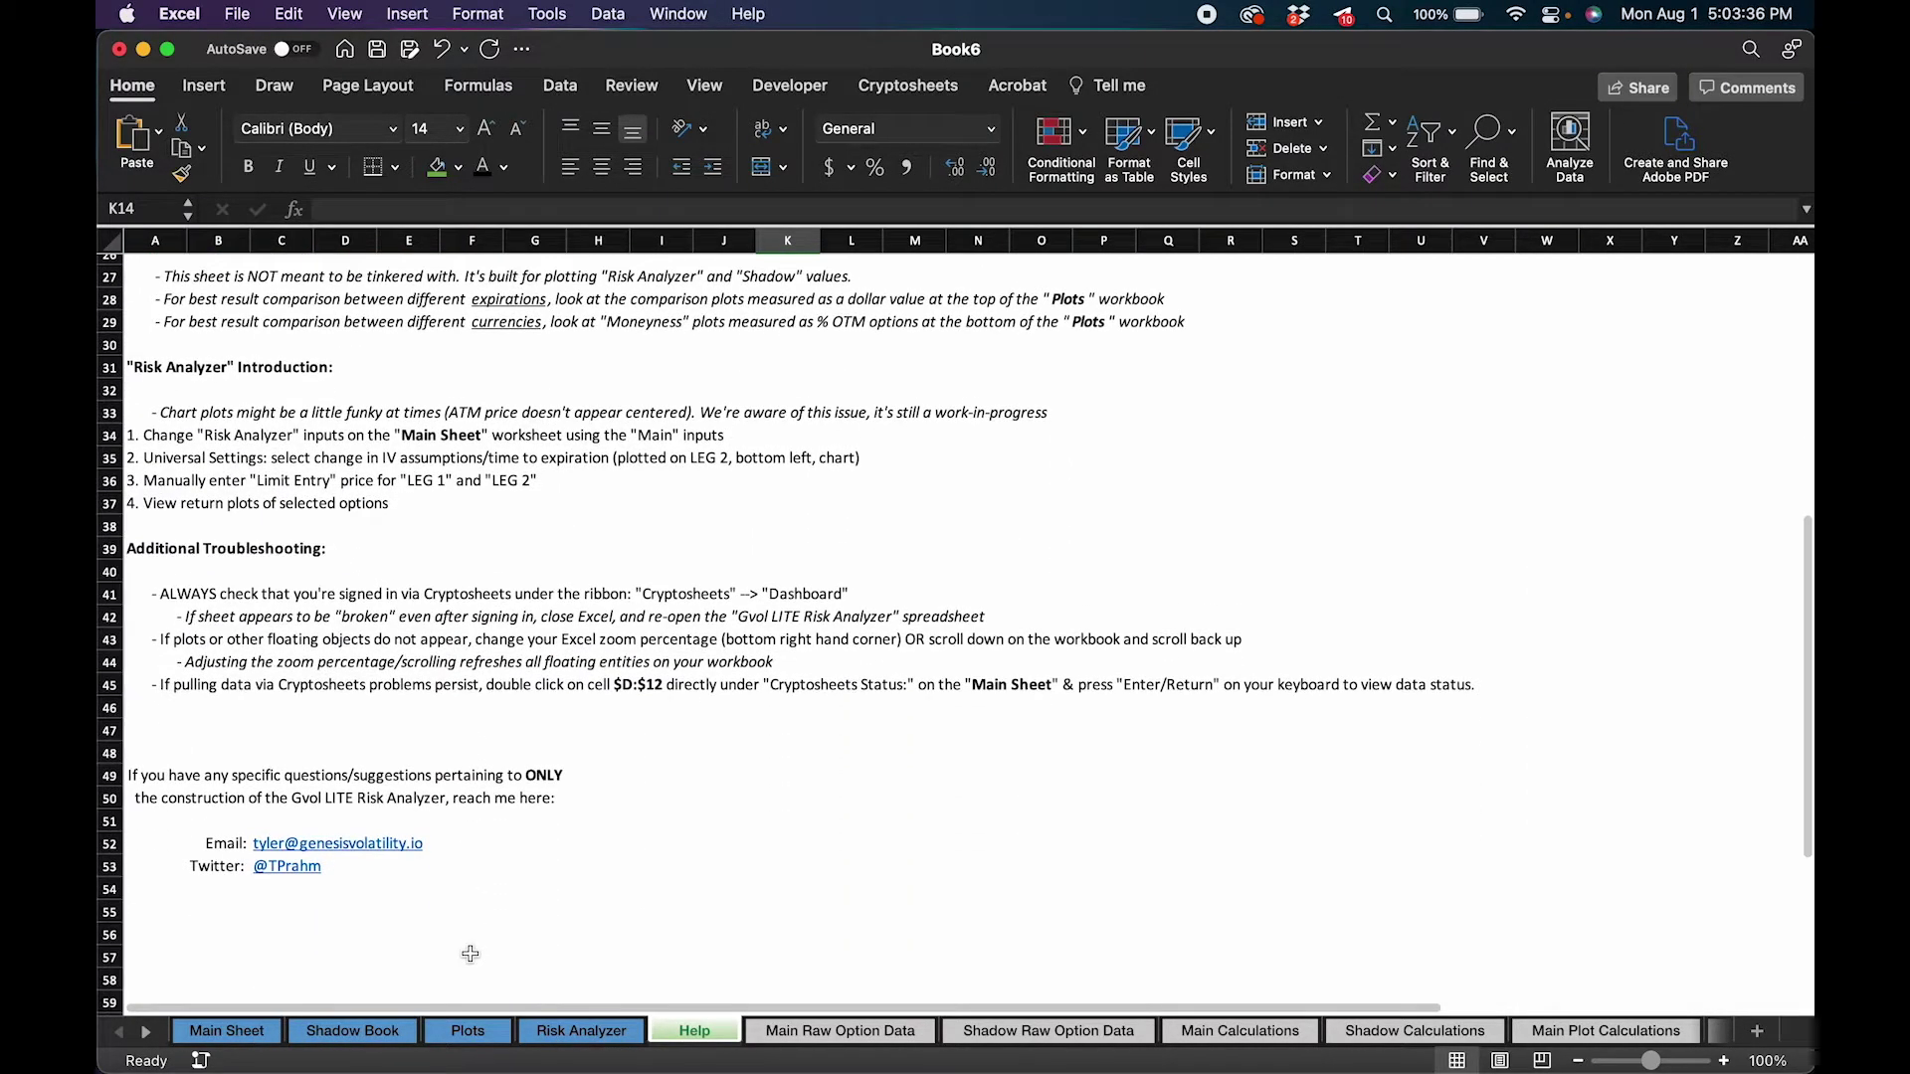
scroll(464, 683, up, 5)
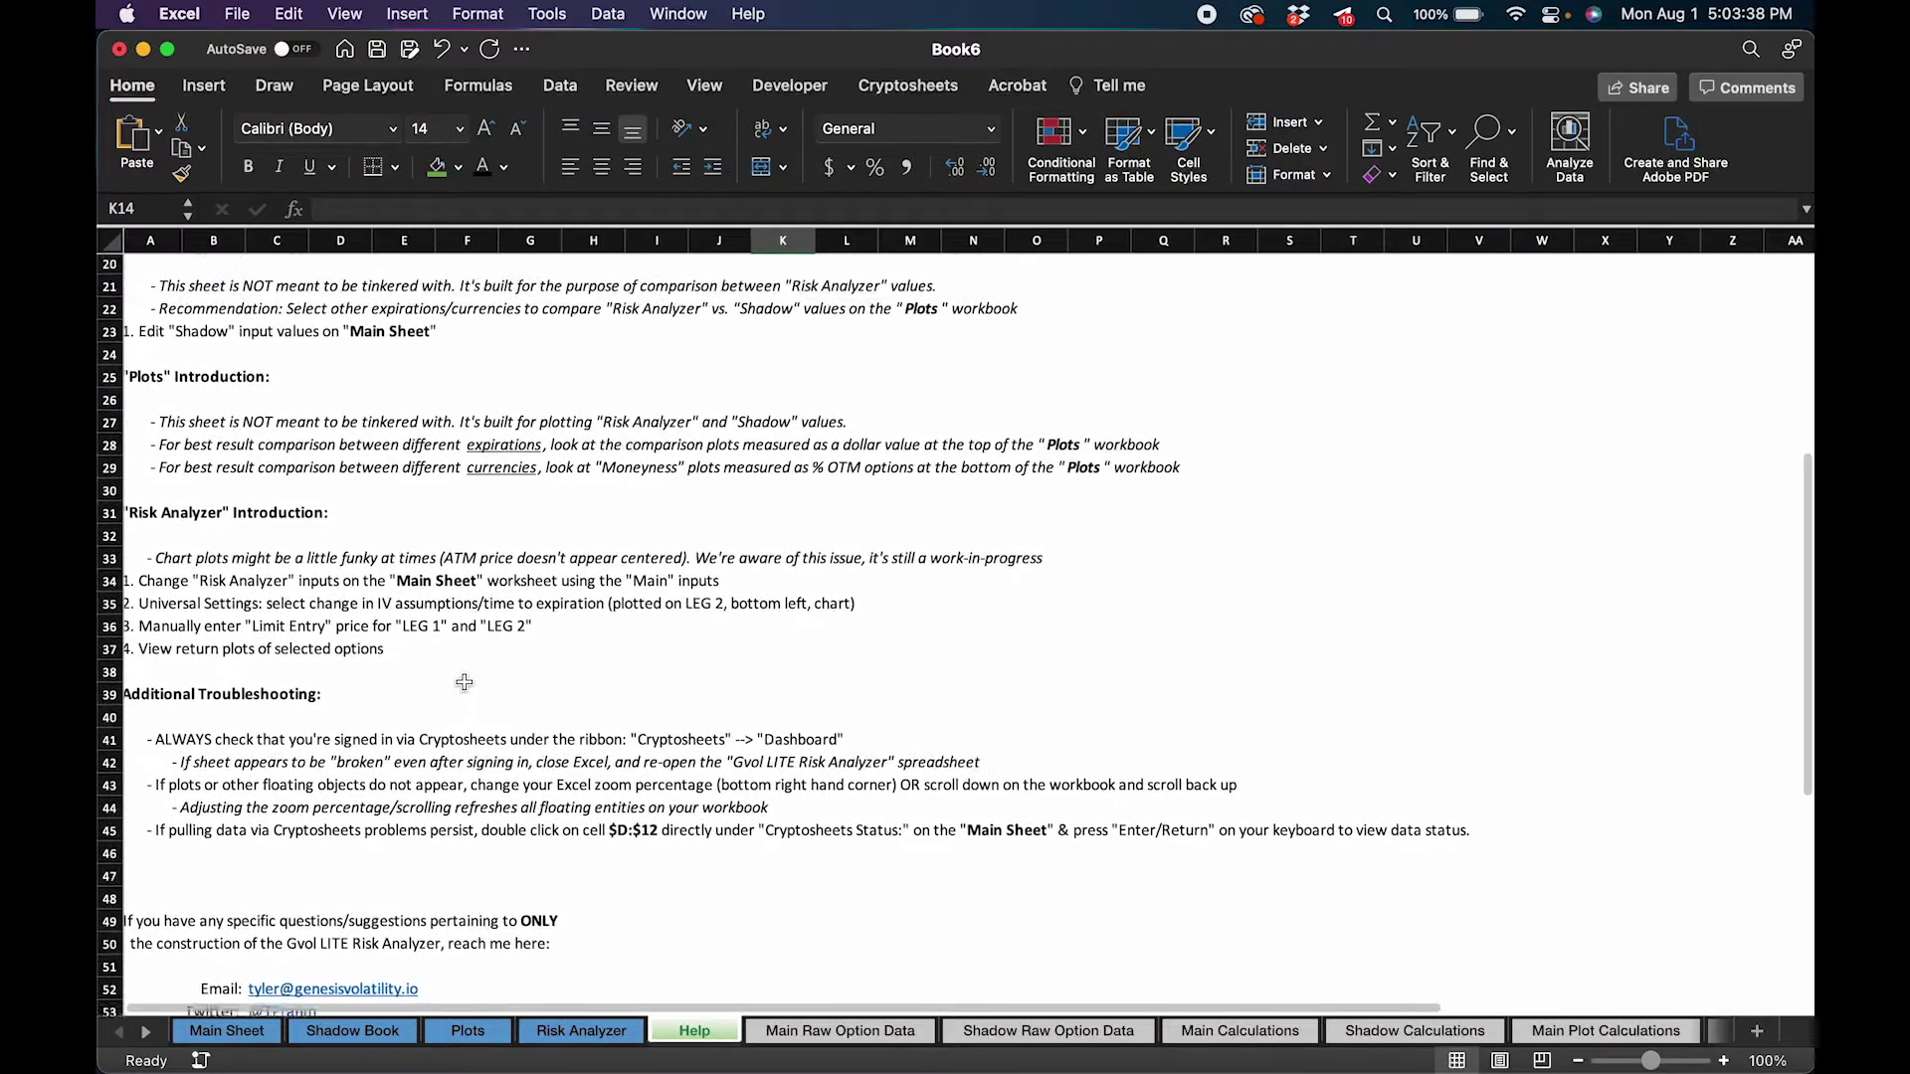
scroll(465, 682, up, 4)
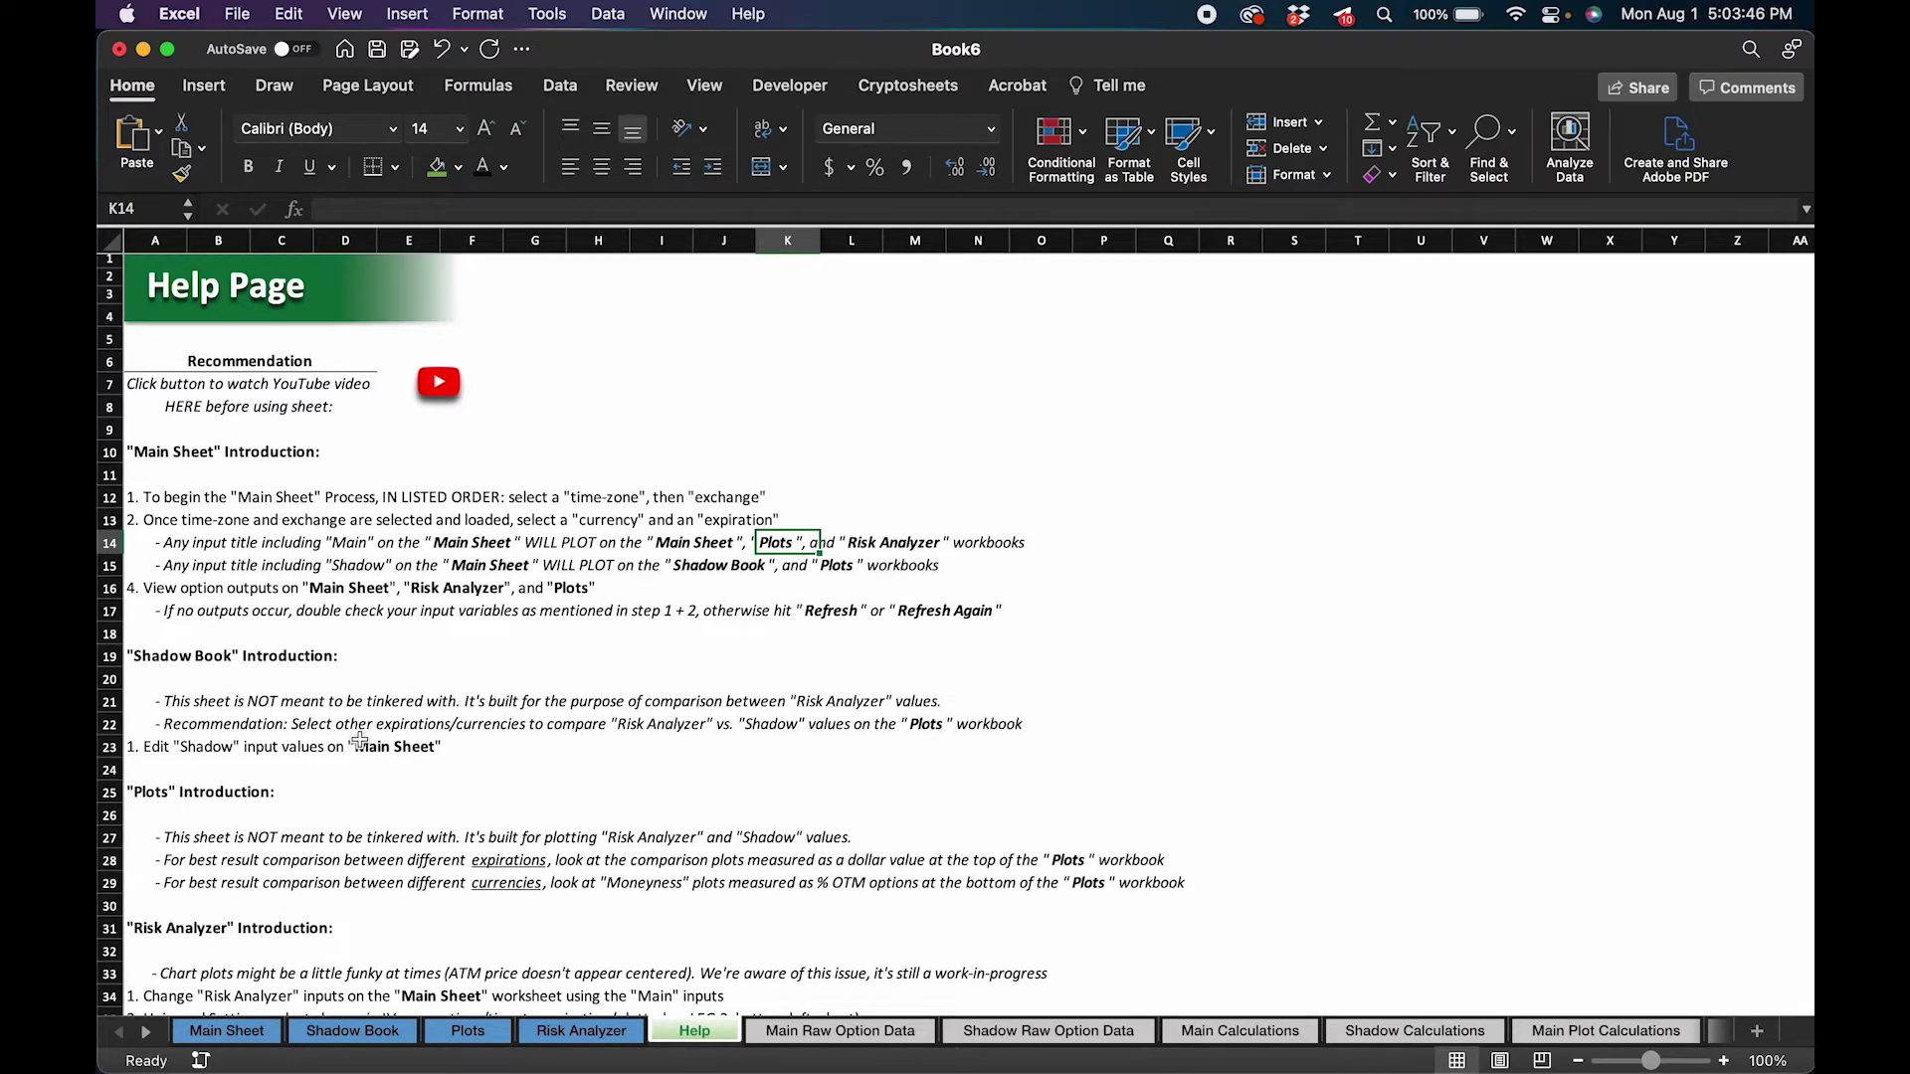
scroll(360, 741, down, 8)
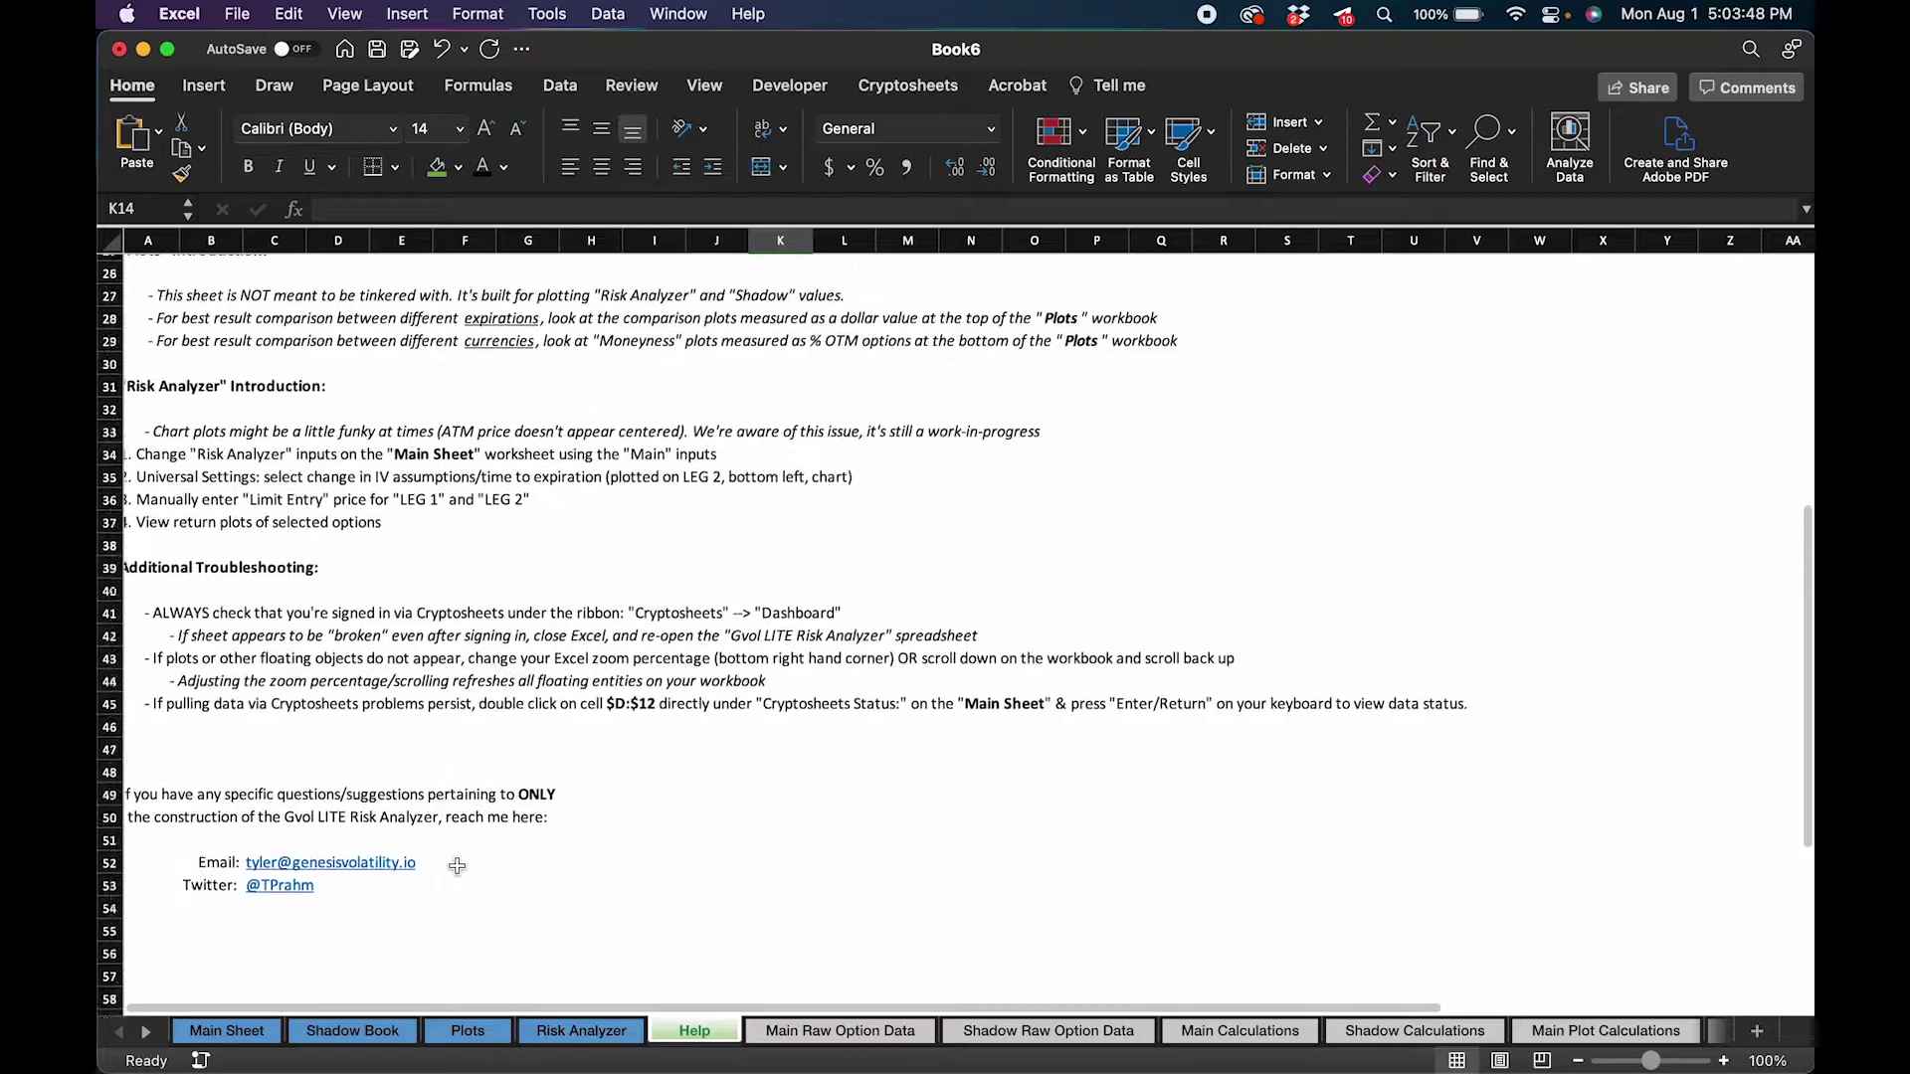
Step: Highlight the author's contact details in B52:F54 of the Help sheet and review the surrounding introductions and troubleshooting notes
click(265, 840)
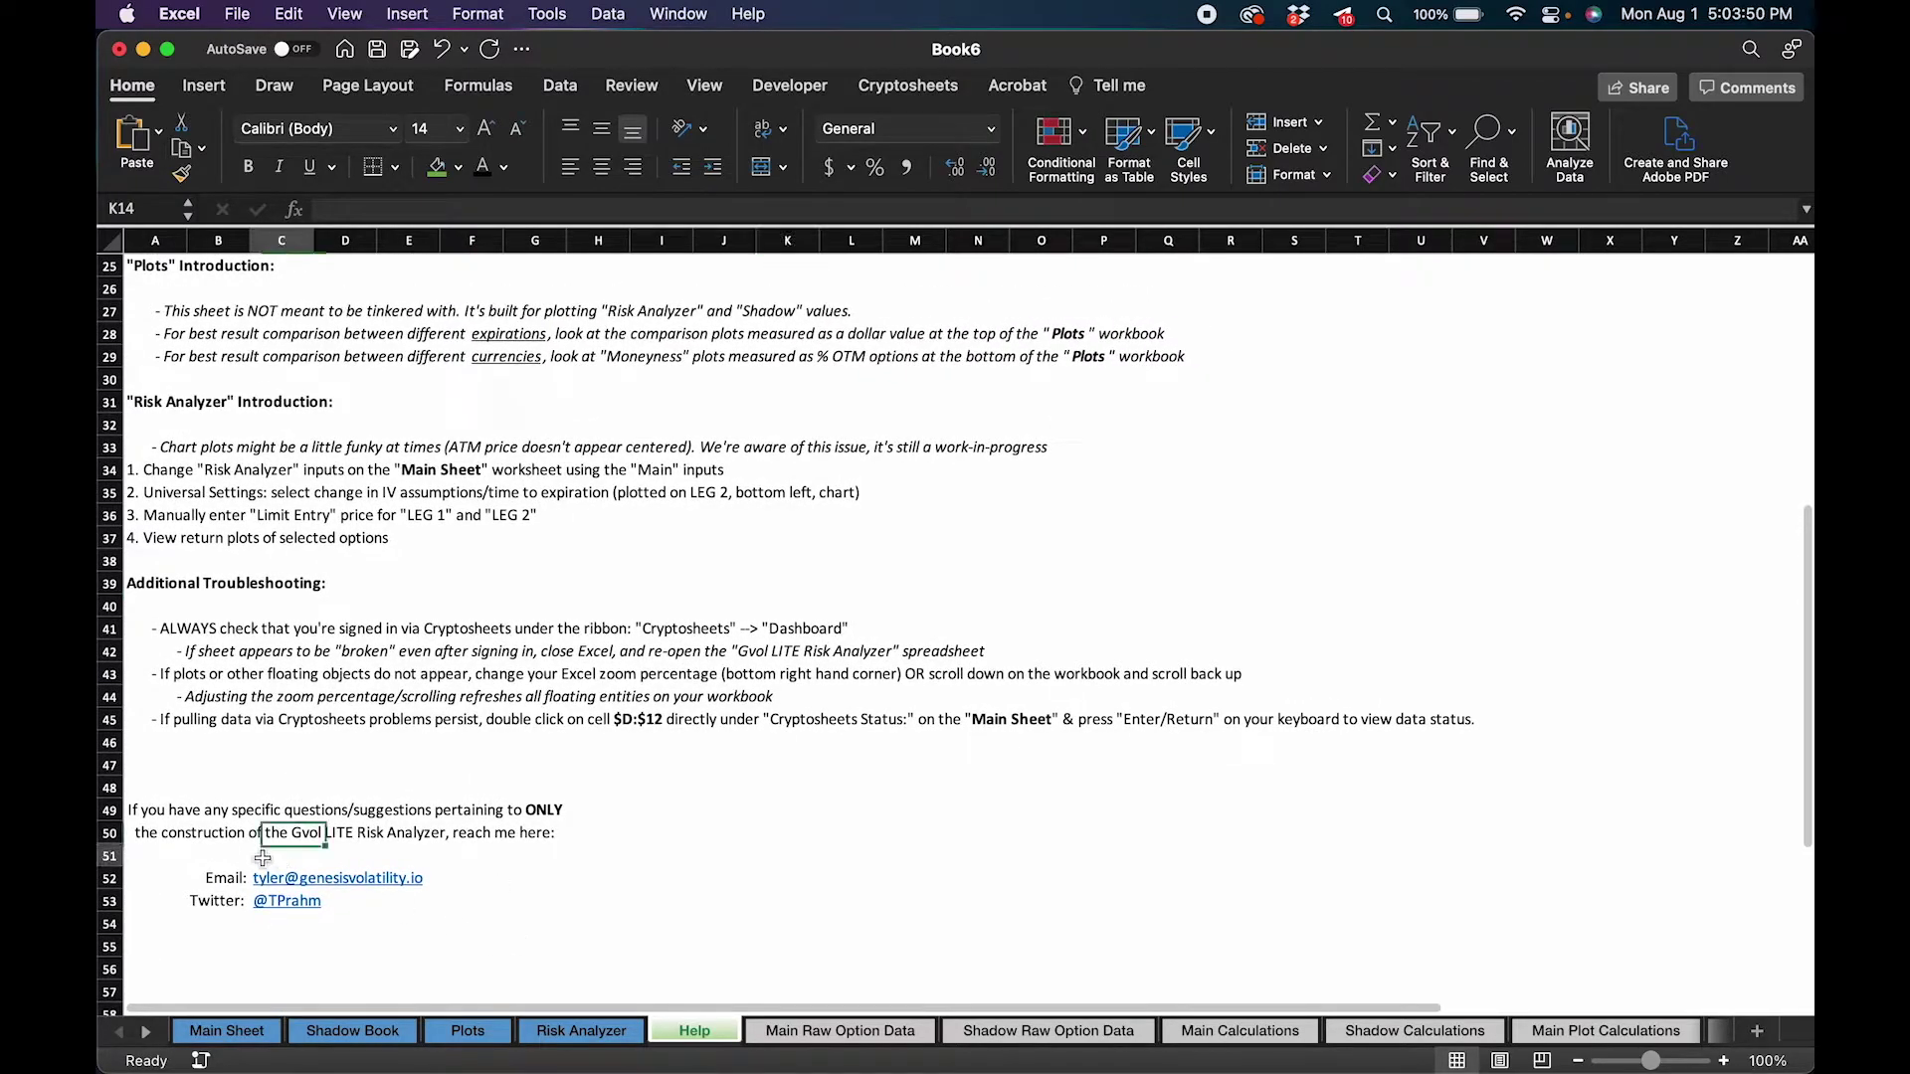
drag(195, 880, 446, 919)
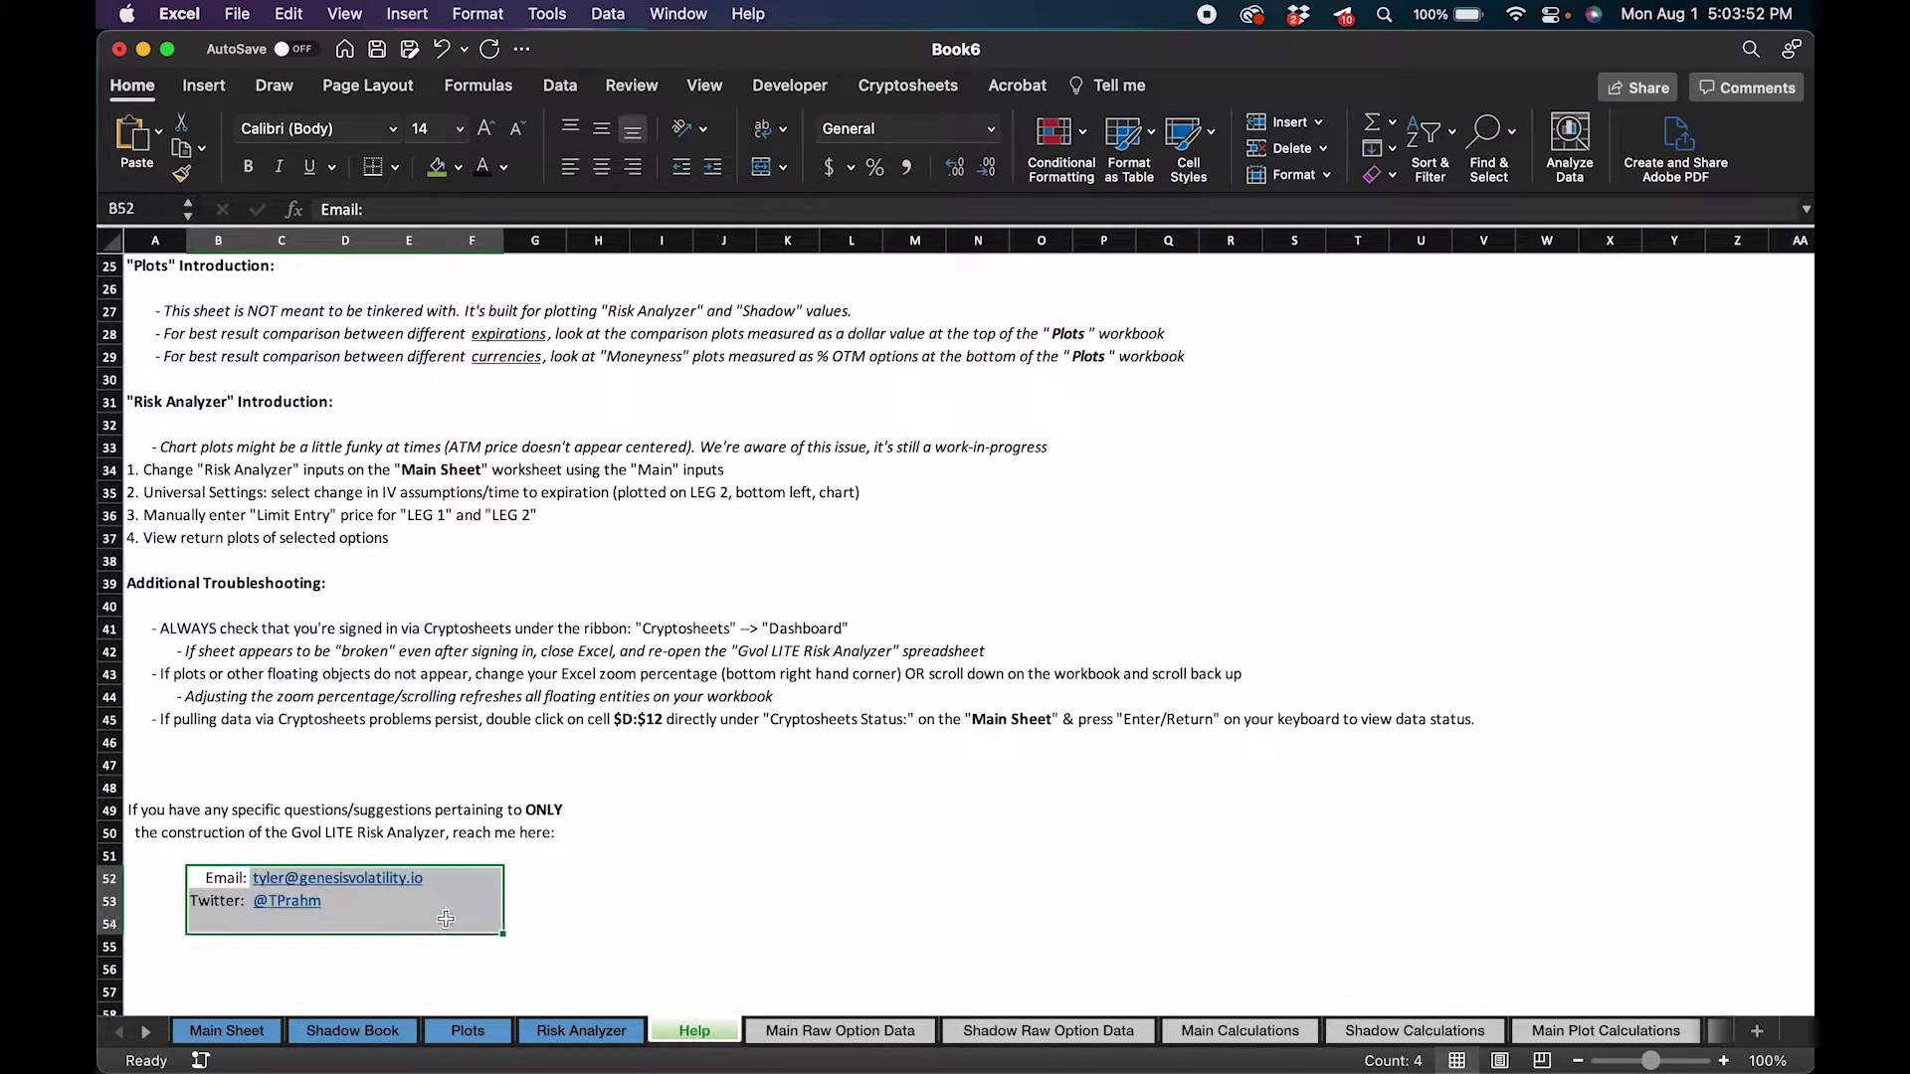
click(405, 898)
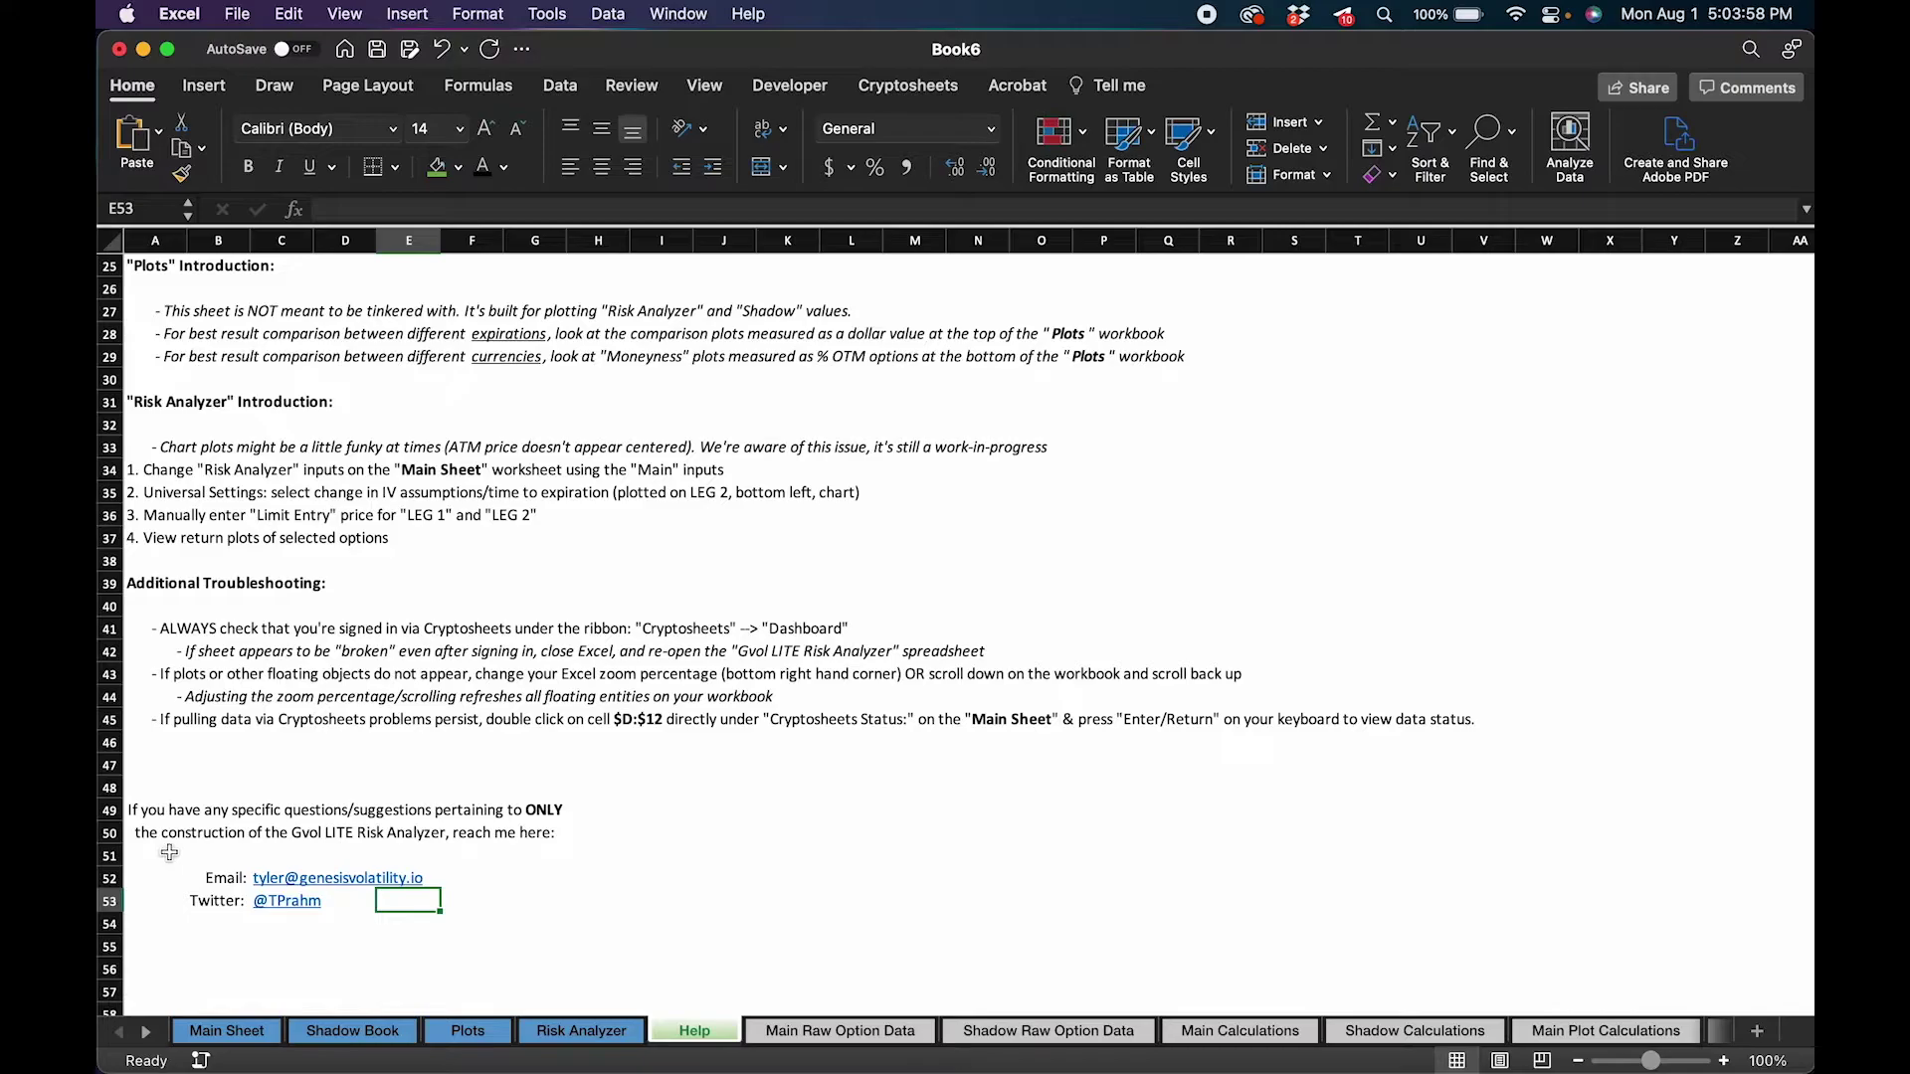
scroll(169, 852, up, 5)
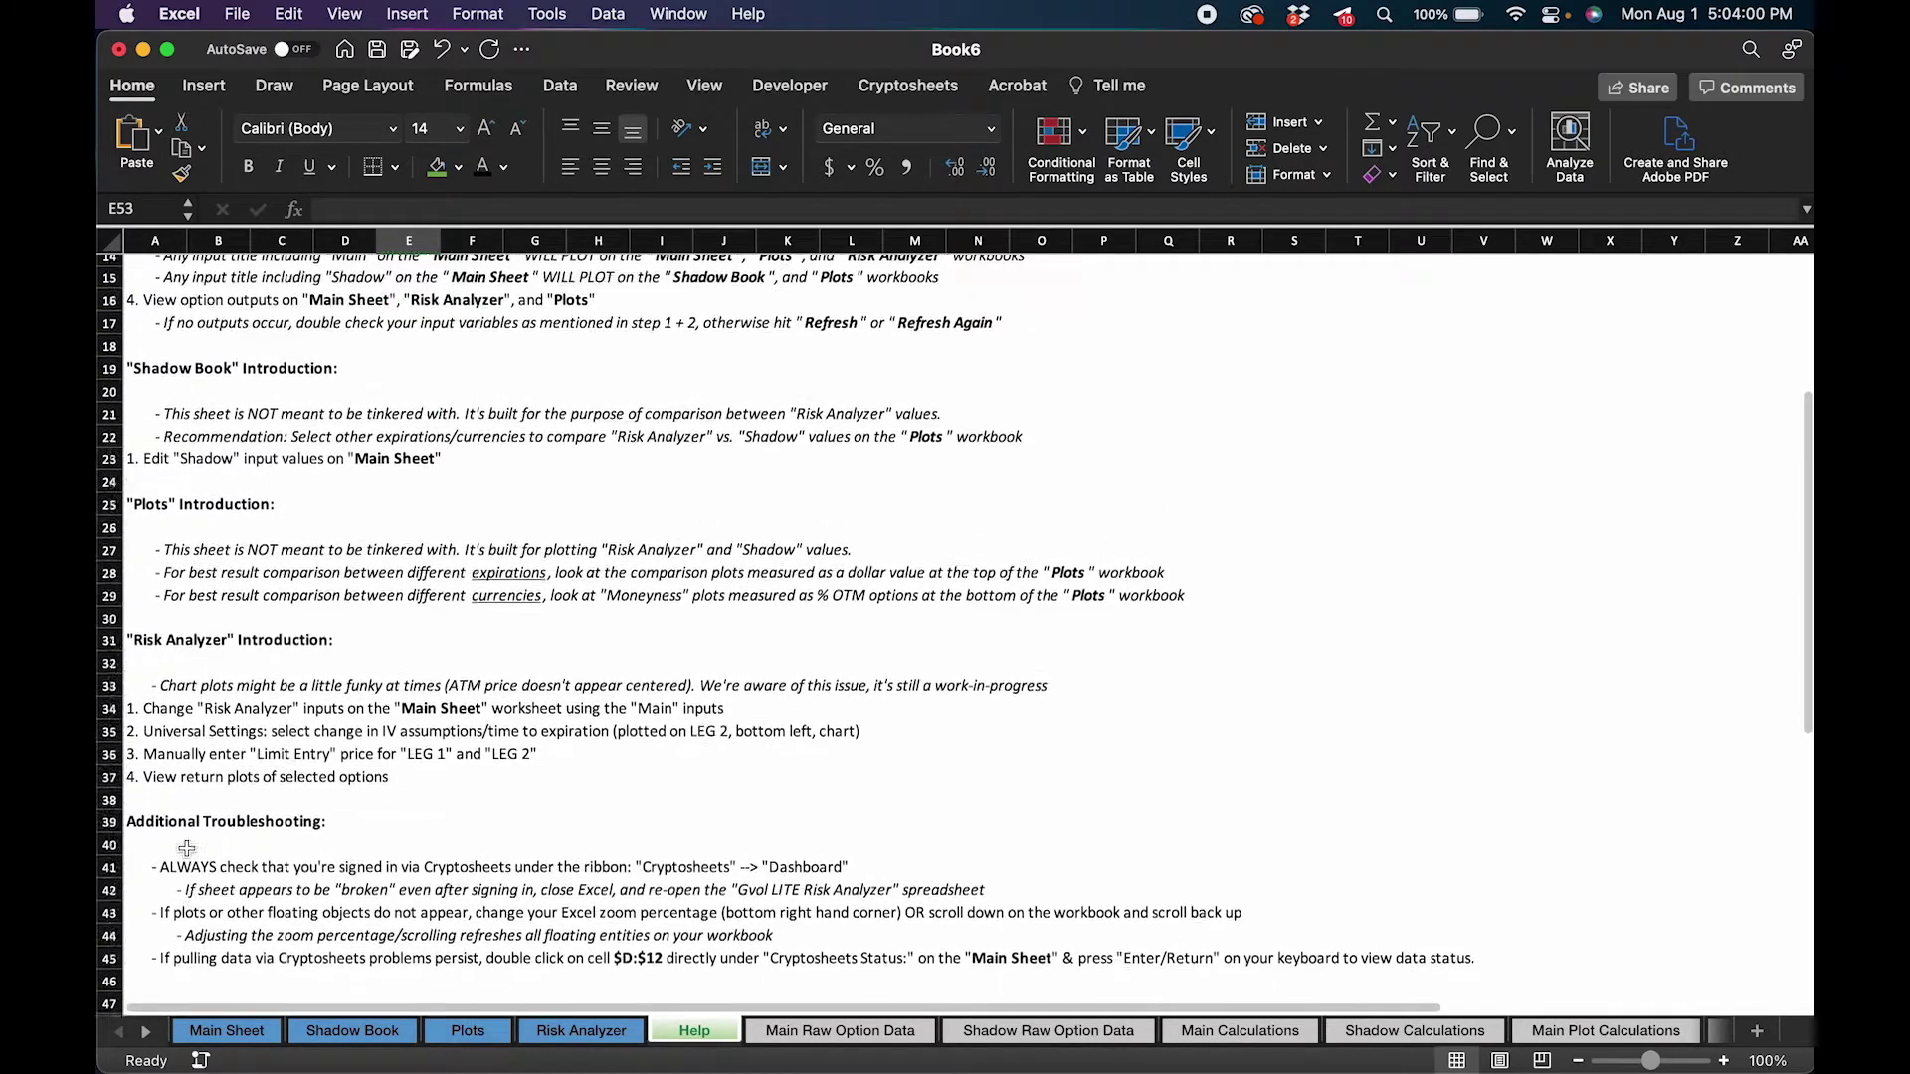
scroll(187, 848, up, 2)
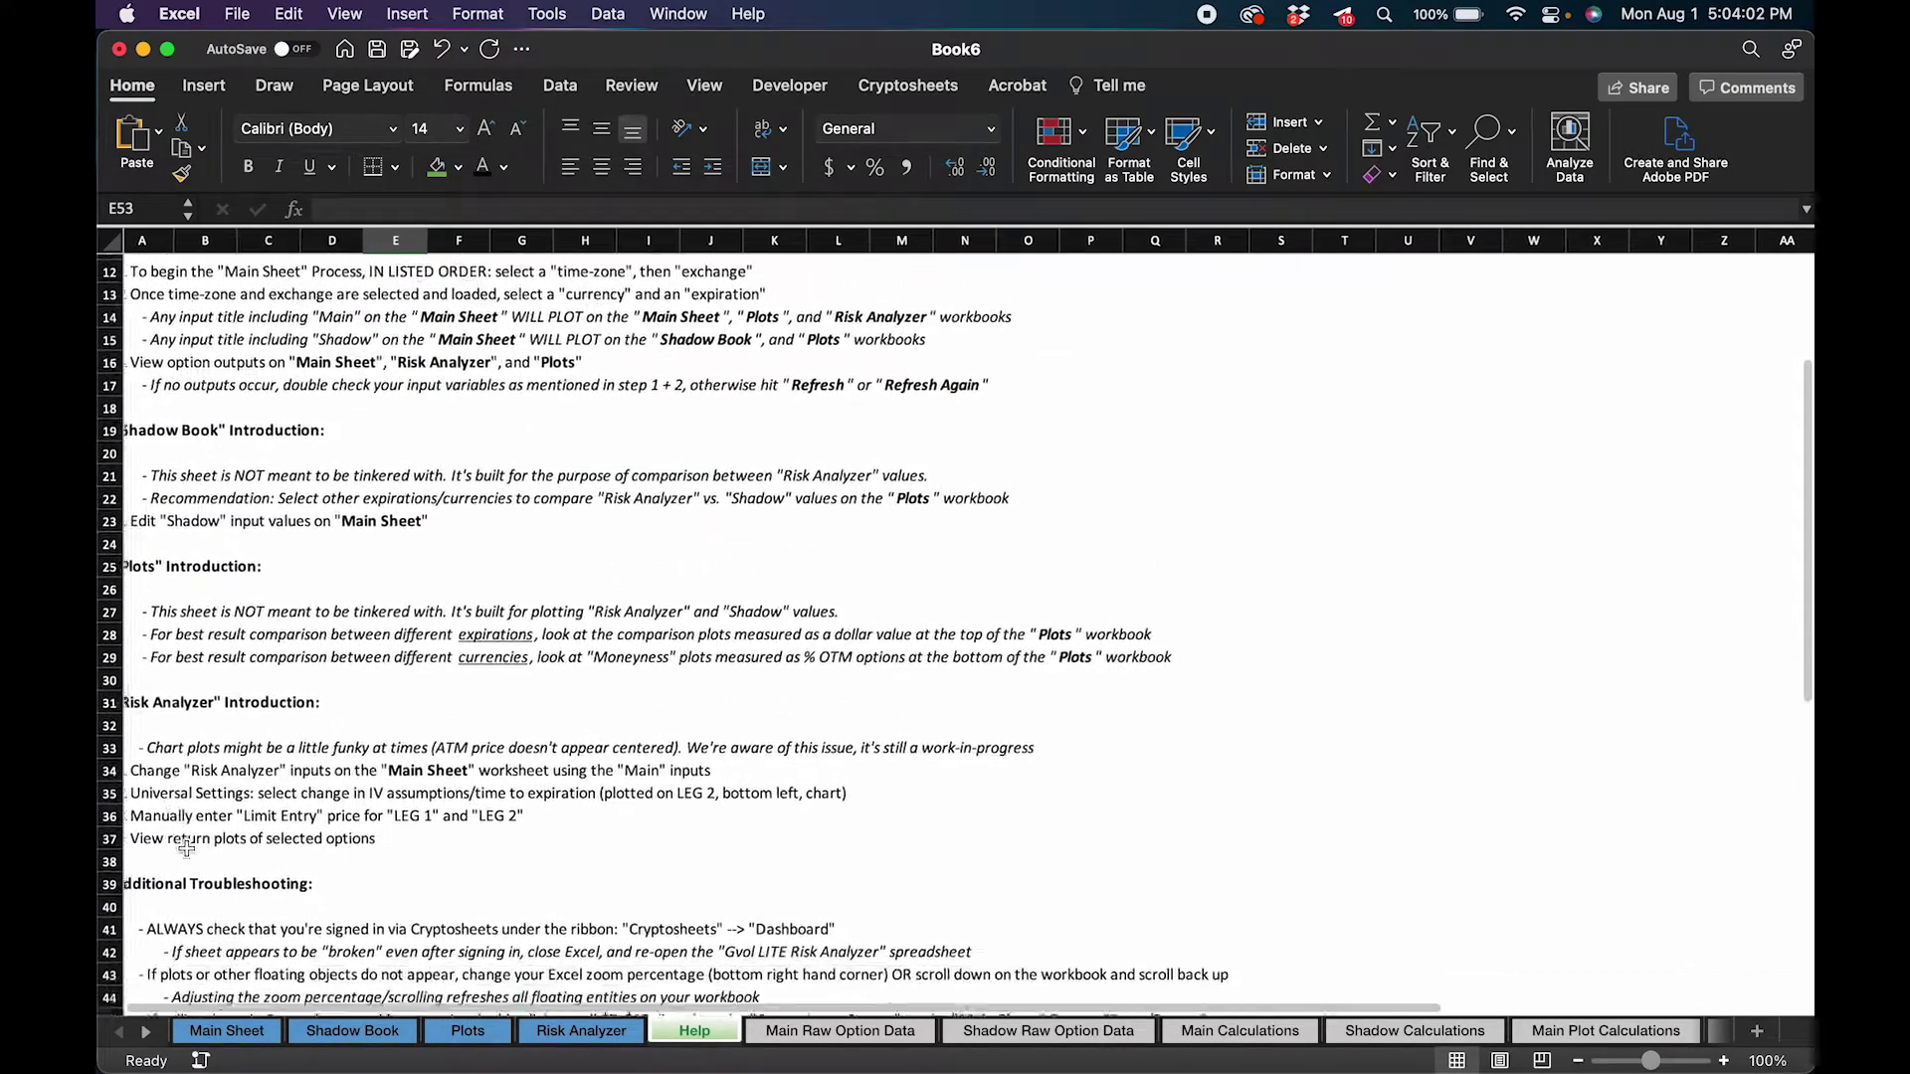
scroll(187, 849, down, 5)
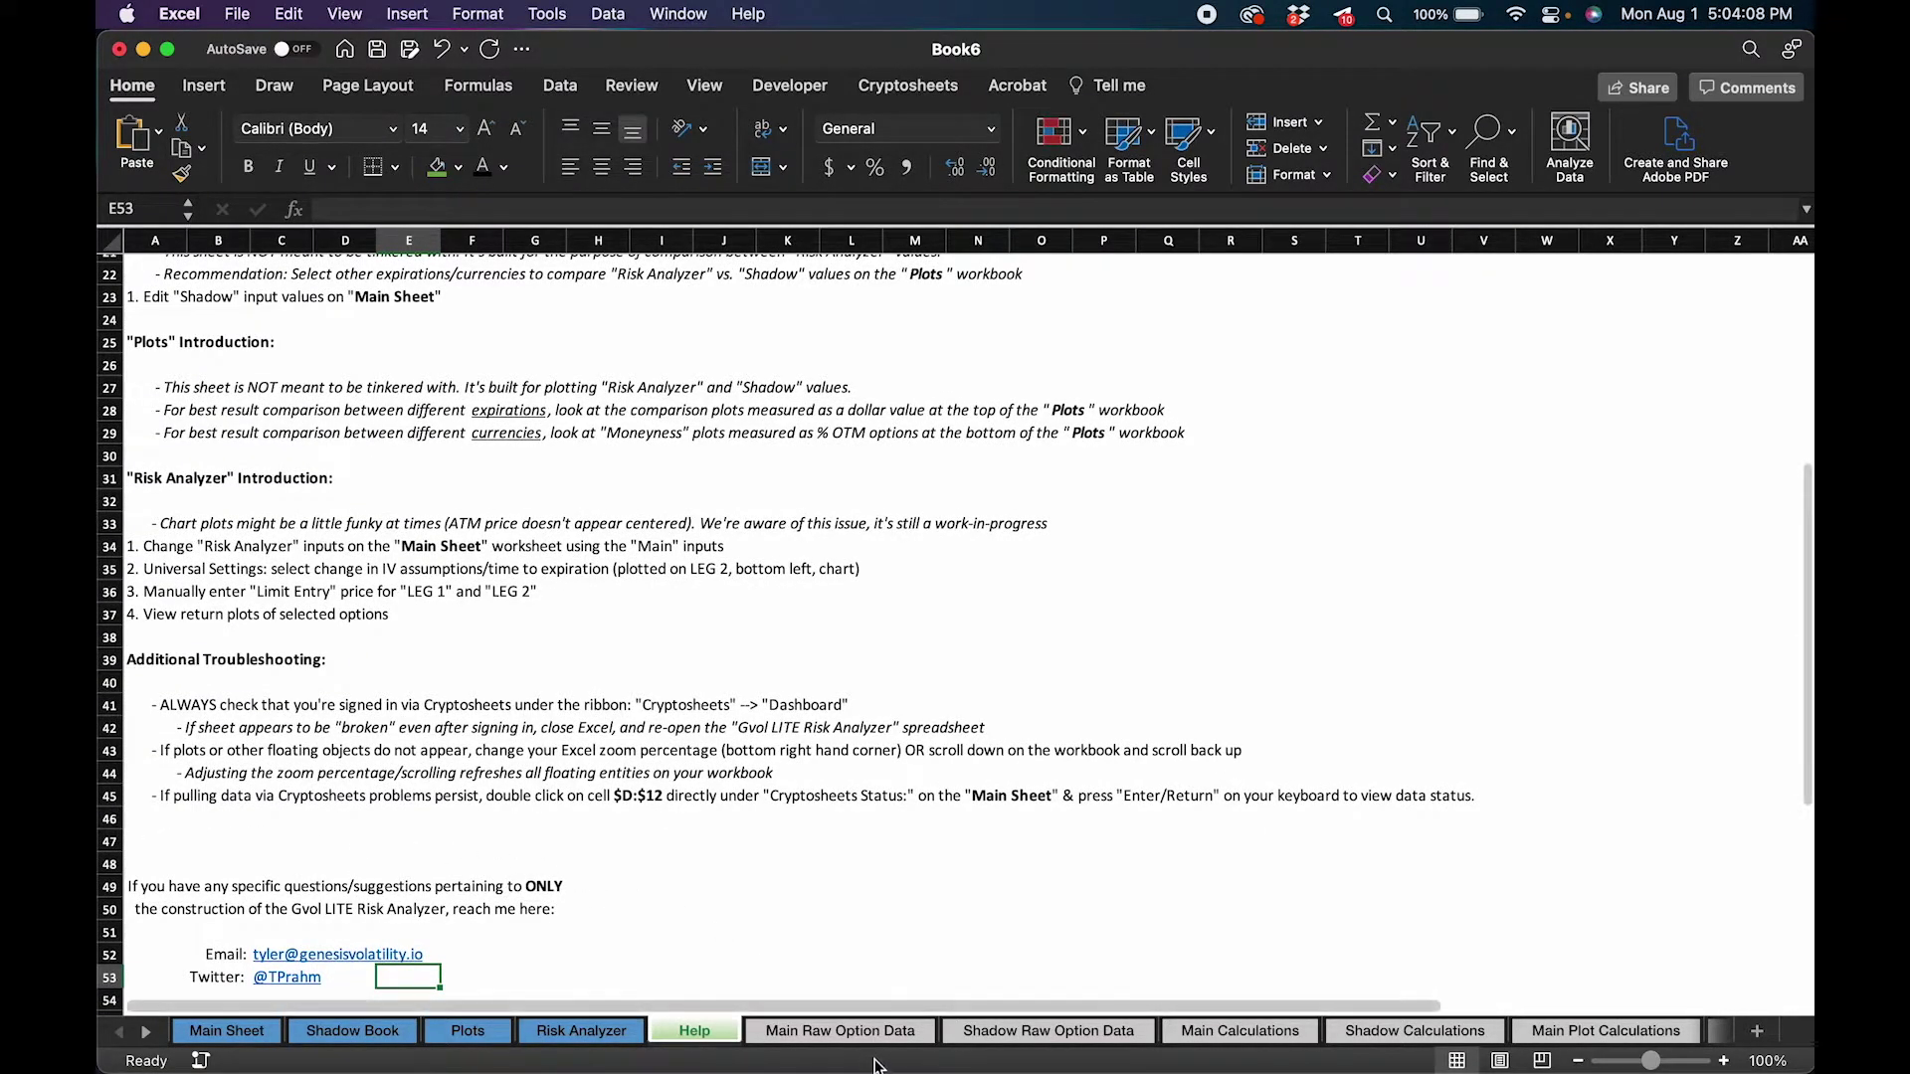
Step: Look through the remaining worksheets, open Main Raw Option Data and highlight its columns from date through underlyingPrice
click(142, 1035)
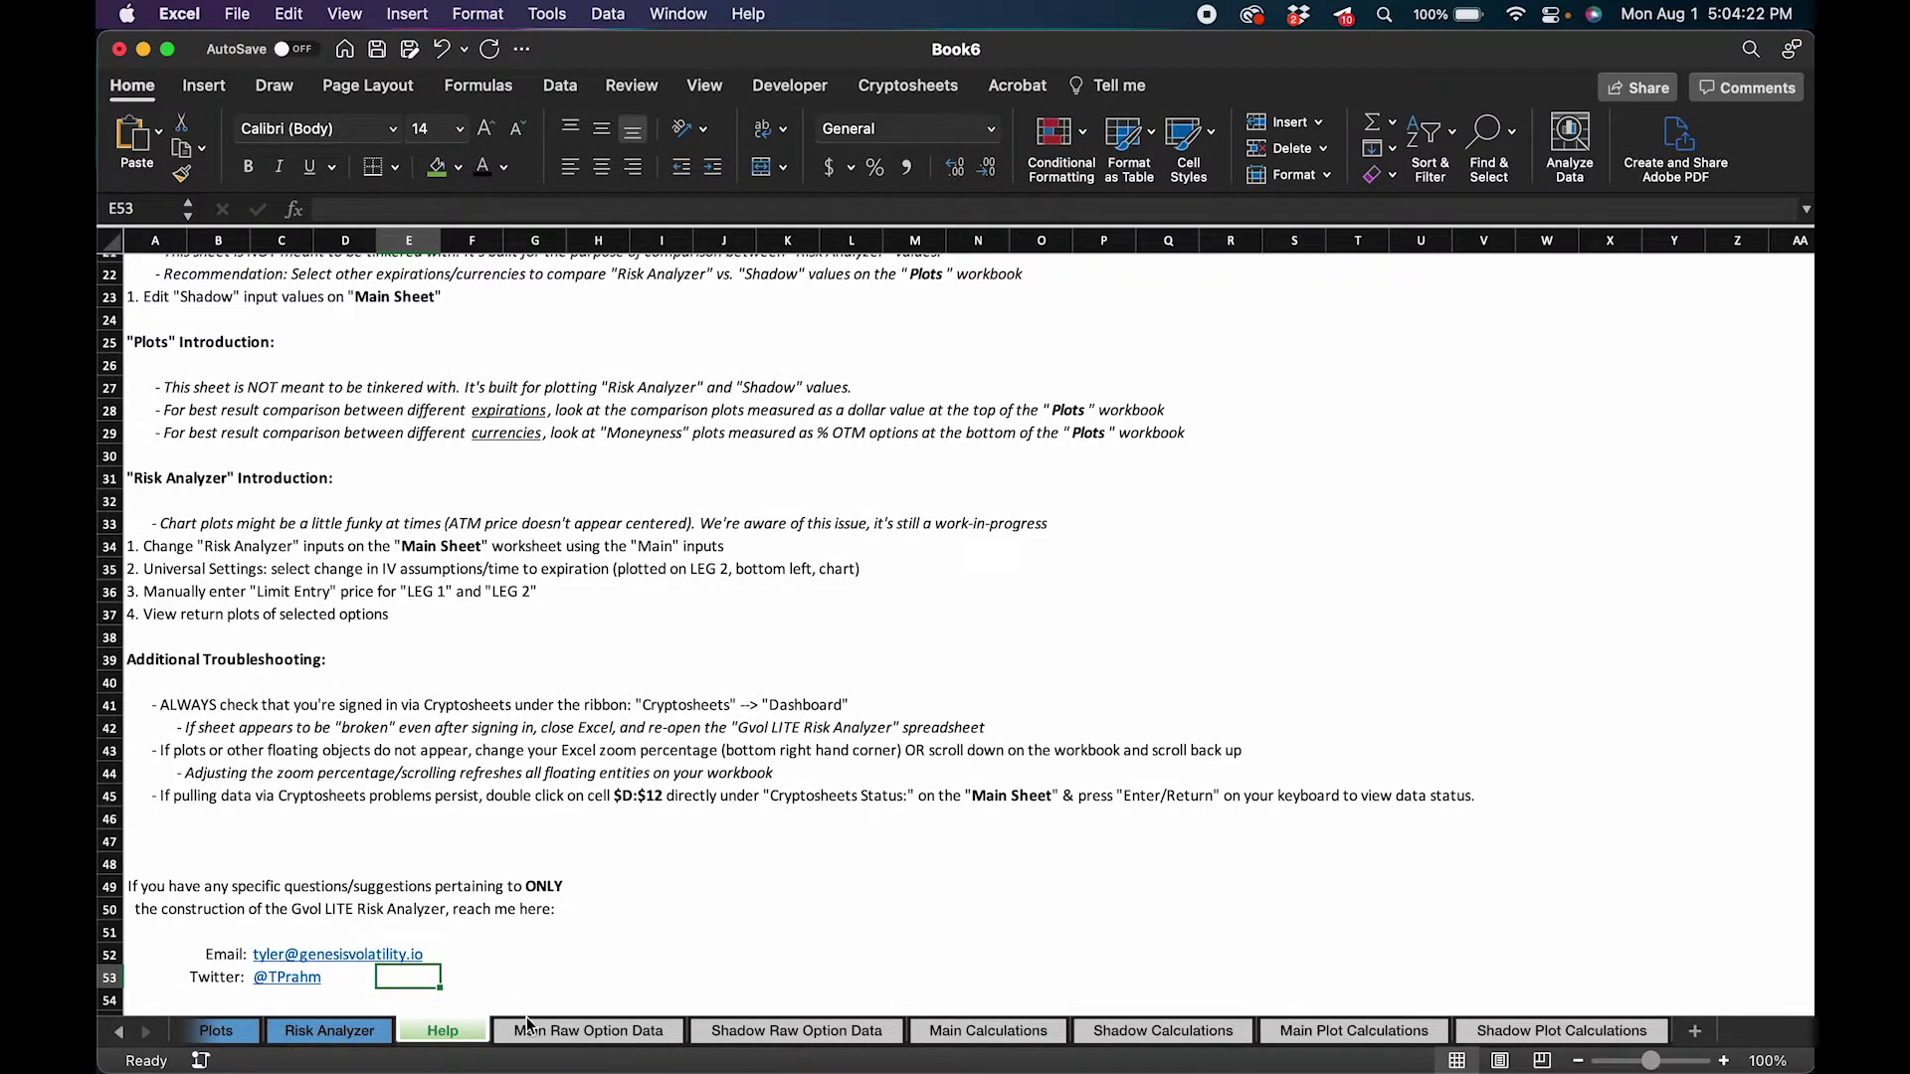
click(116, 1036)
click(117, 1036)
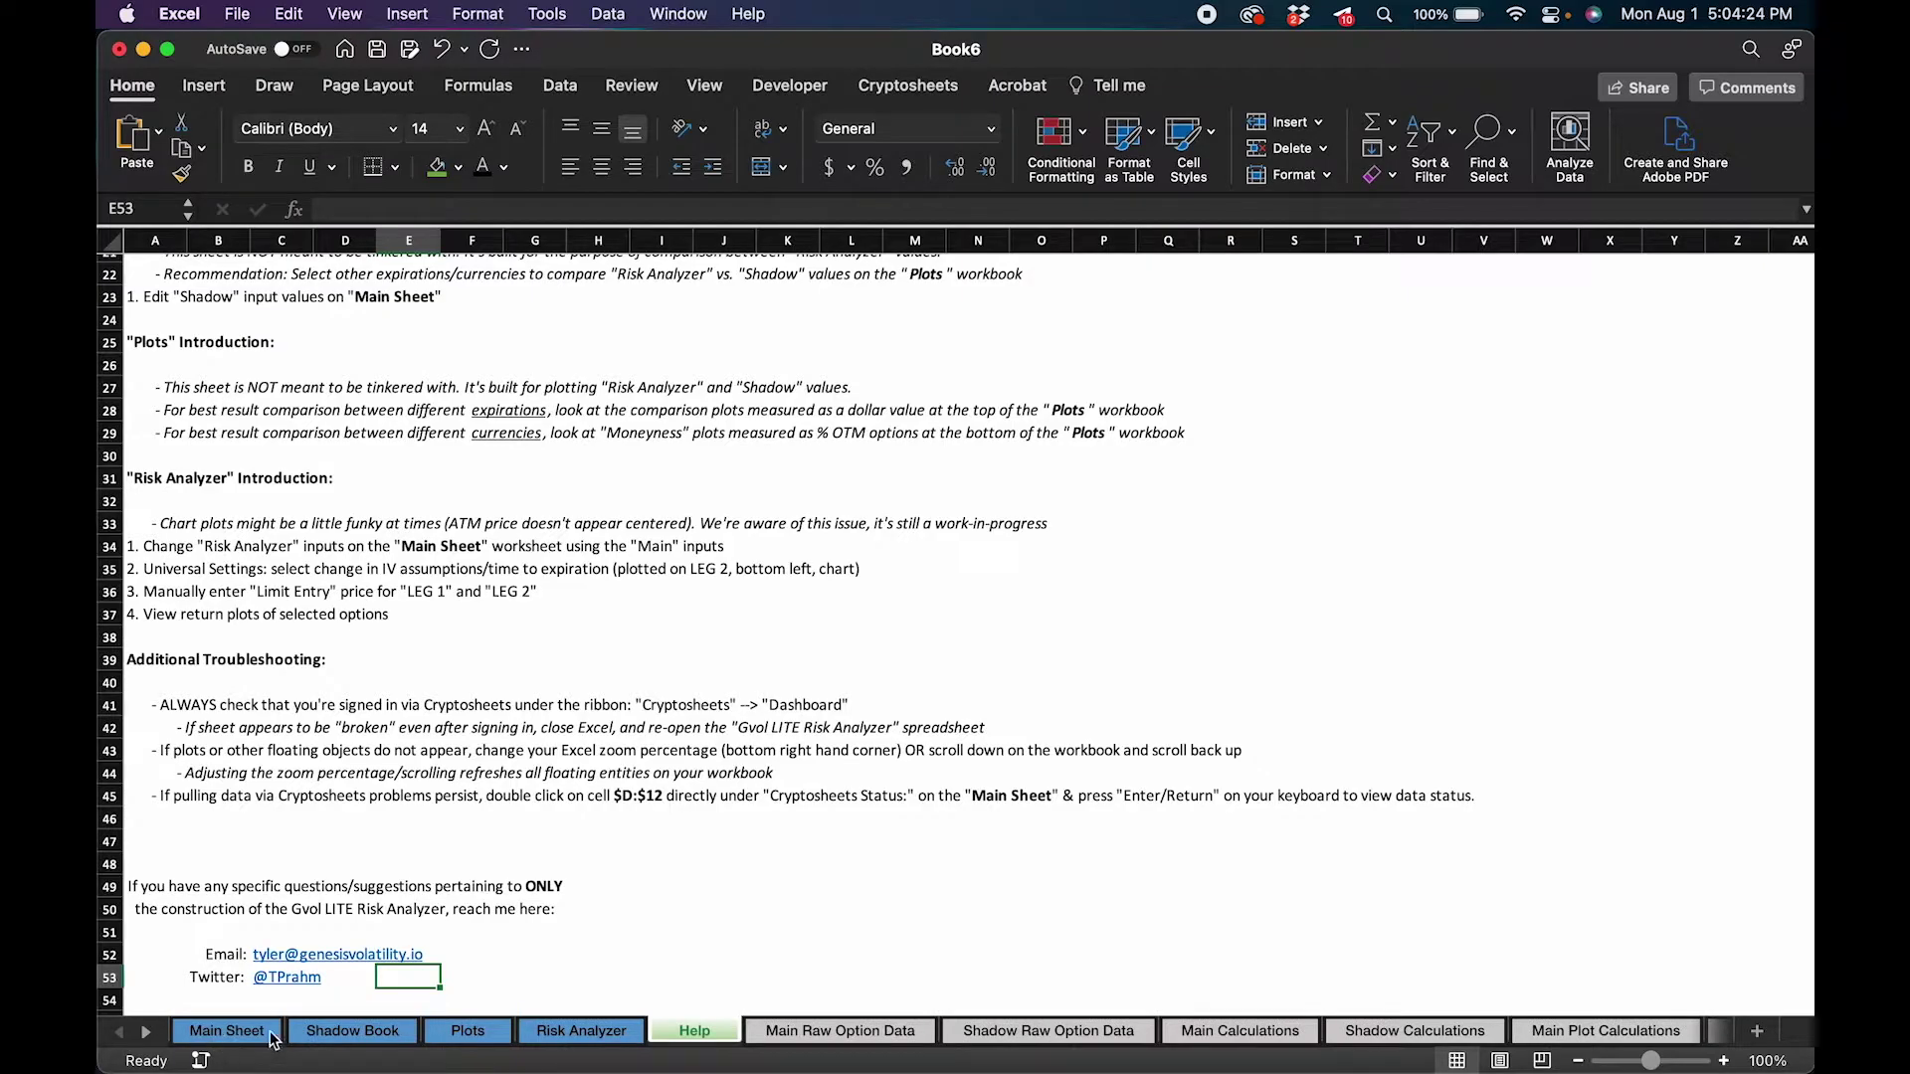
click(145, 1032)
click(145, 1032)
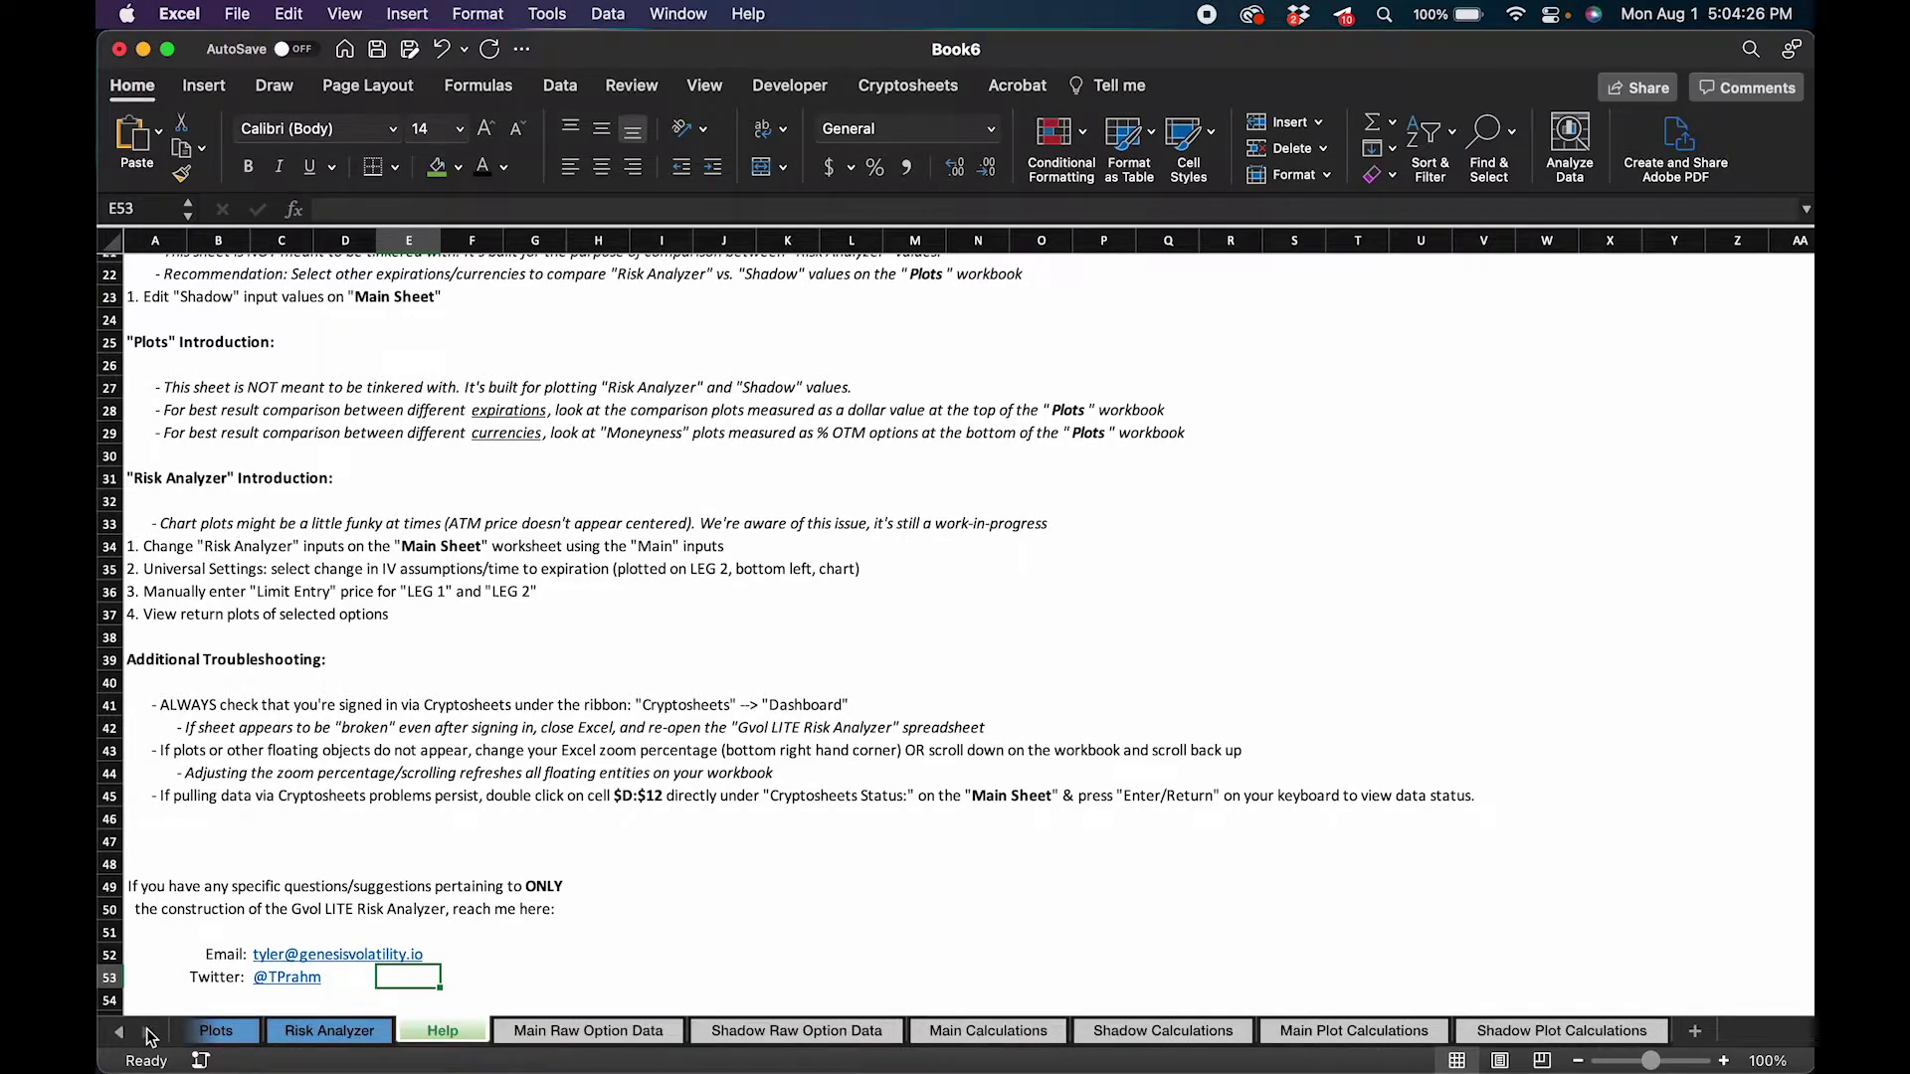
click(593, 1034)
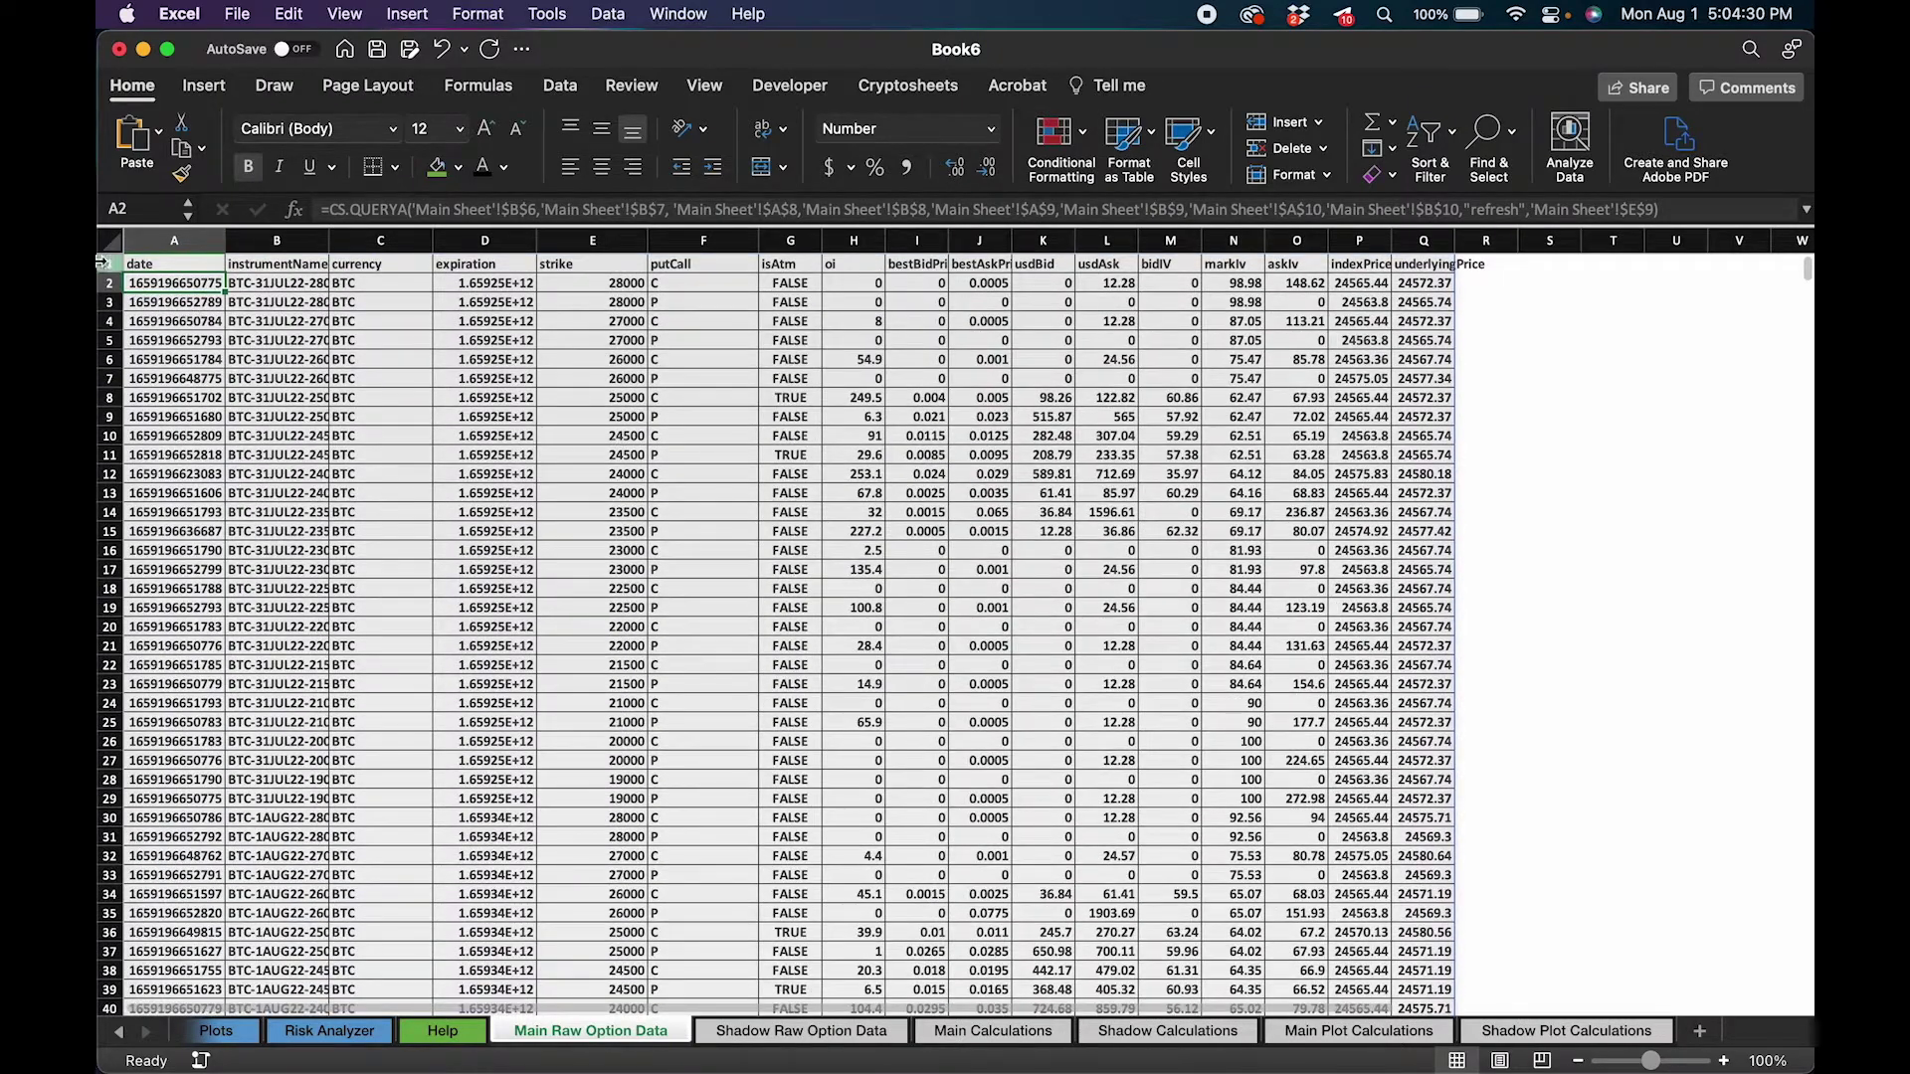
drag(174, 241, 1467, 388)
click(1531, 586)
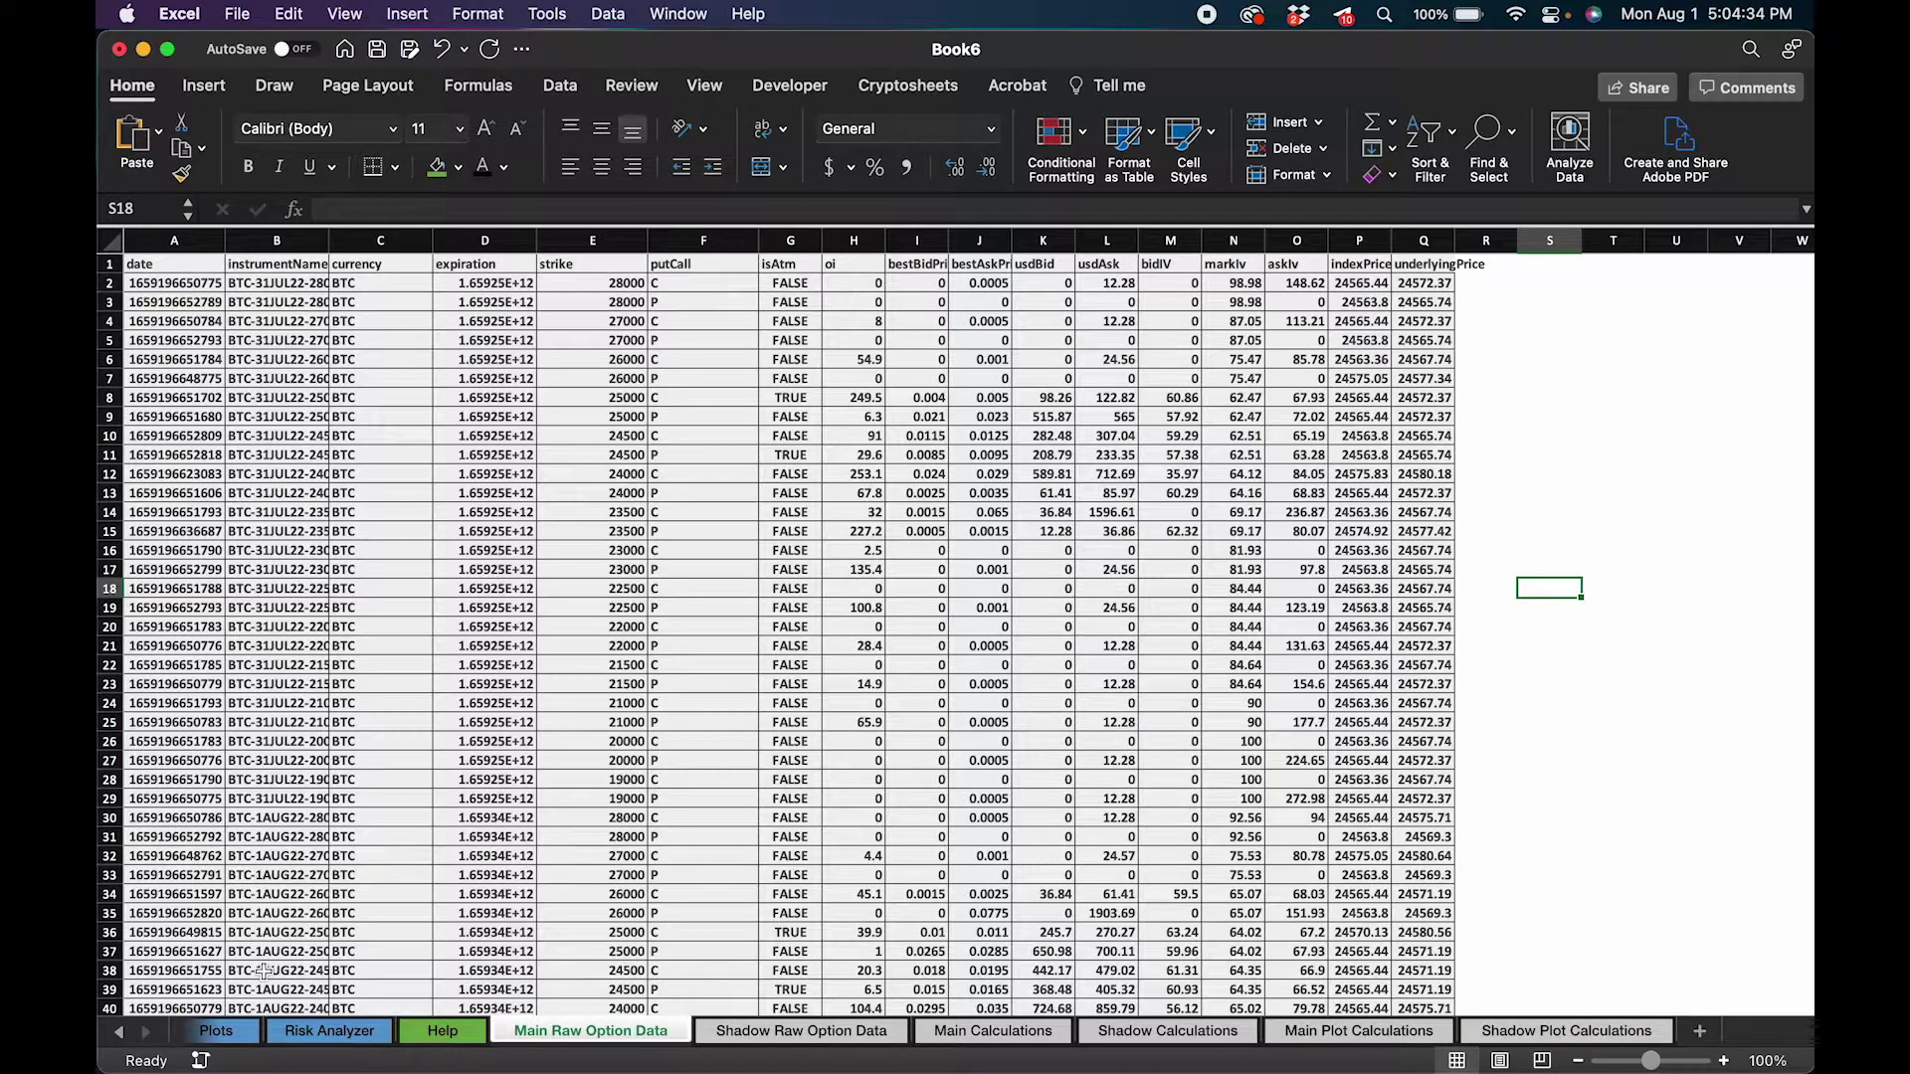
Step: Highlight the Main Exchange, Main Currency and Main Expiry inputs on the Main Sheet together with the query parameters in A6:B10
click(120, 1033)
click(120, 1033)
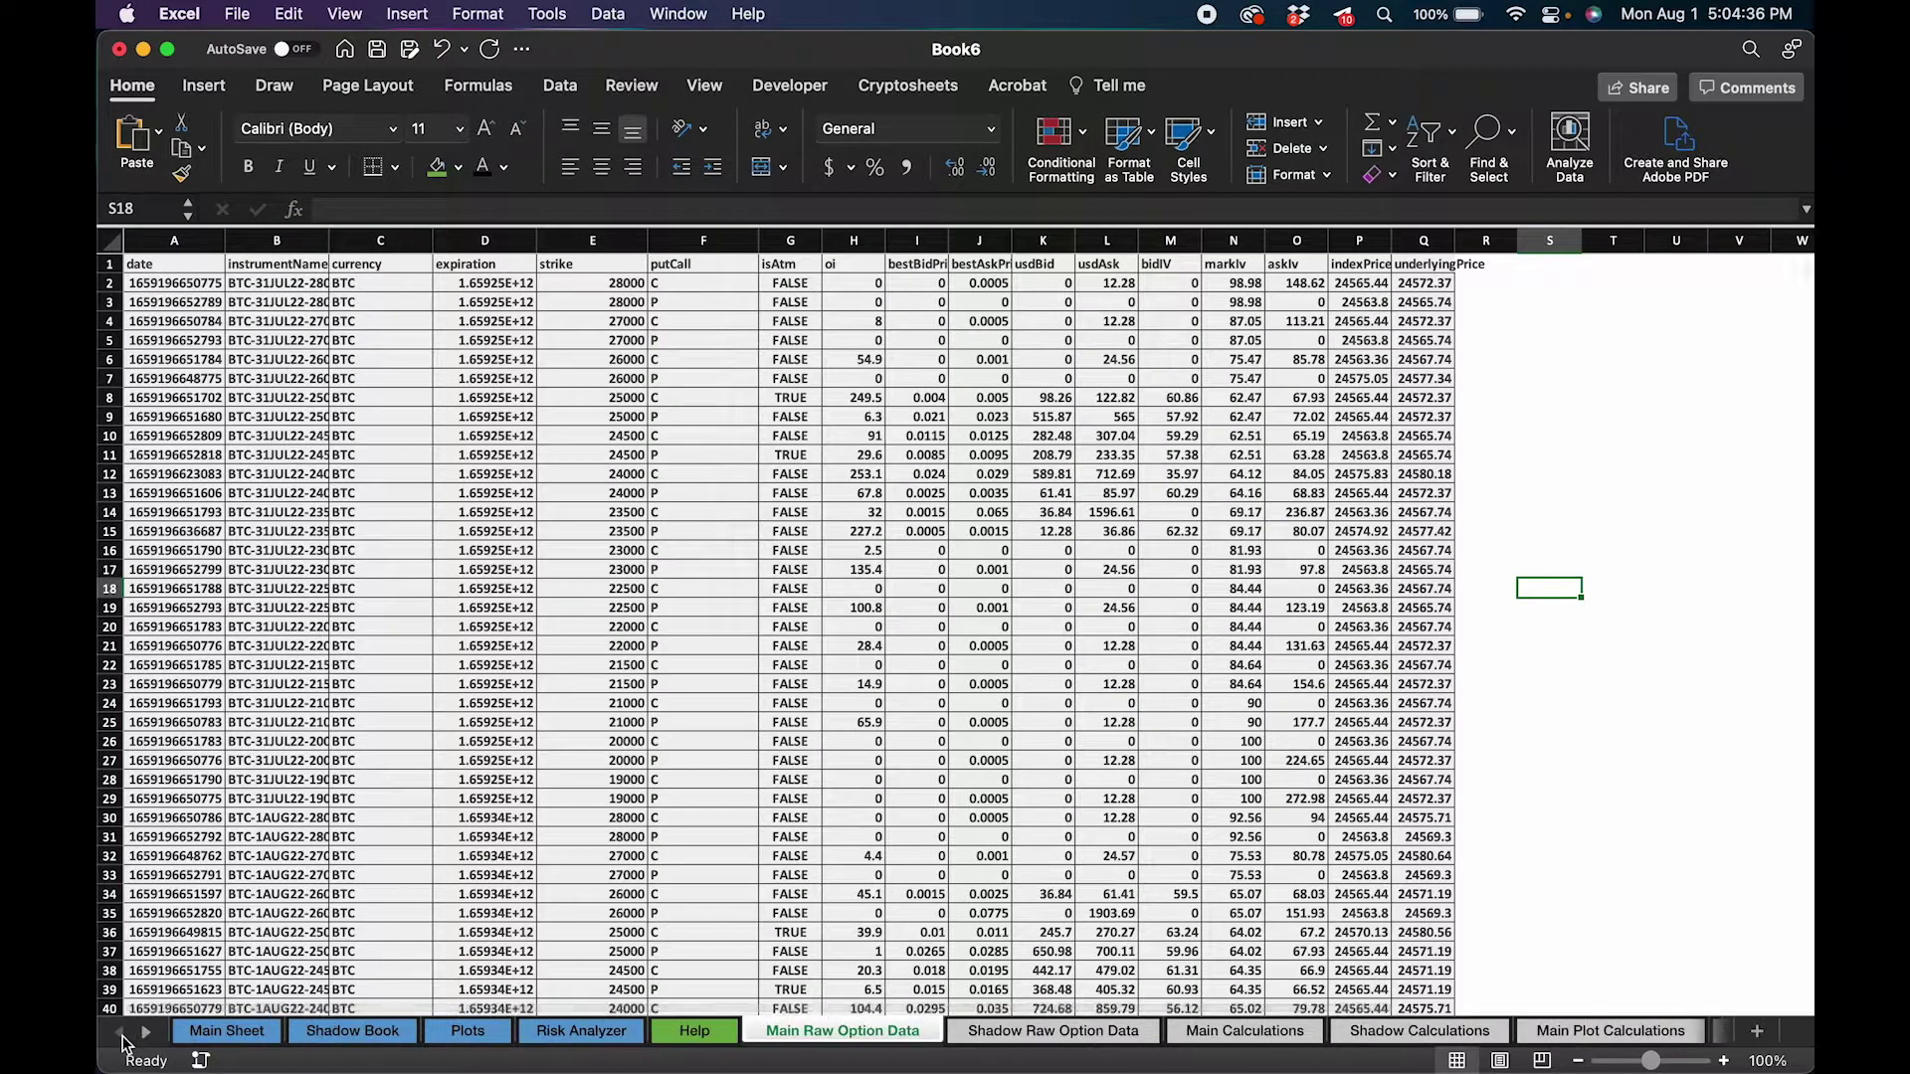
click(226, 1030)
drag(214, 482, 294, 565)
drag(217, 356, 288, 428)
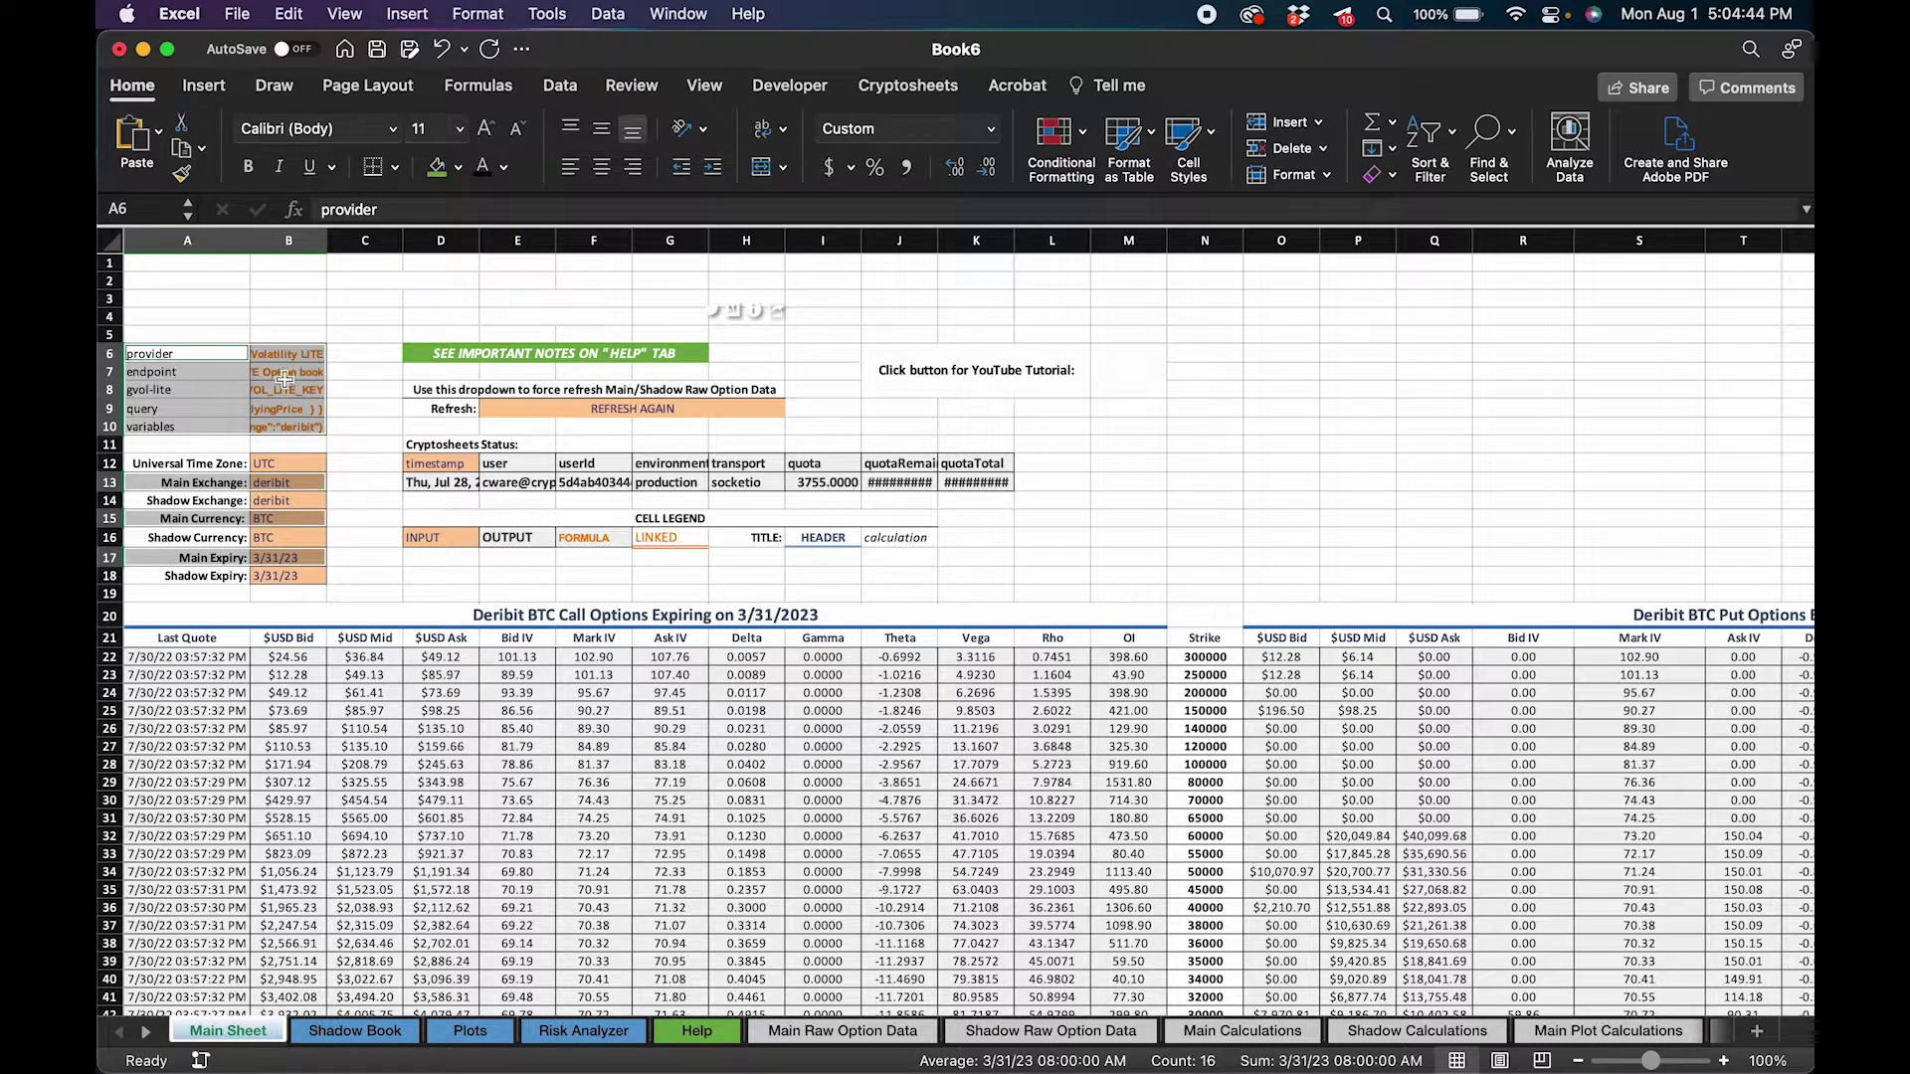
Step: Inspect the CS.QUERYA formula in B2 of Main Raw Option Data, and return to the Main Sheet inputs, clearing the selection
click(788, 1034)
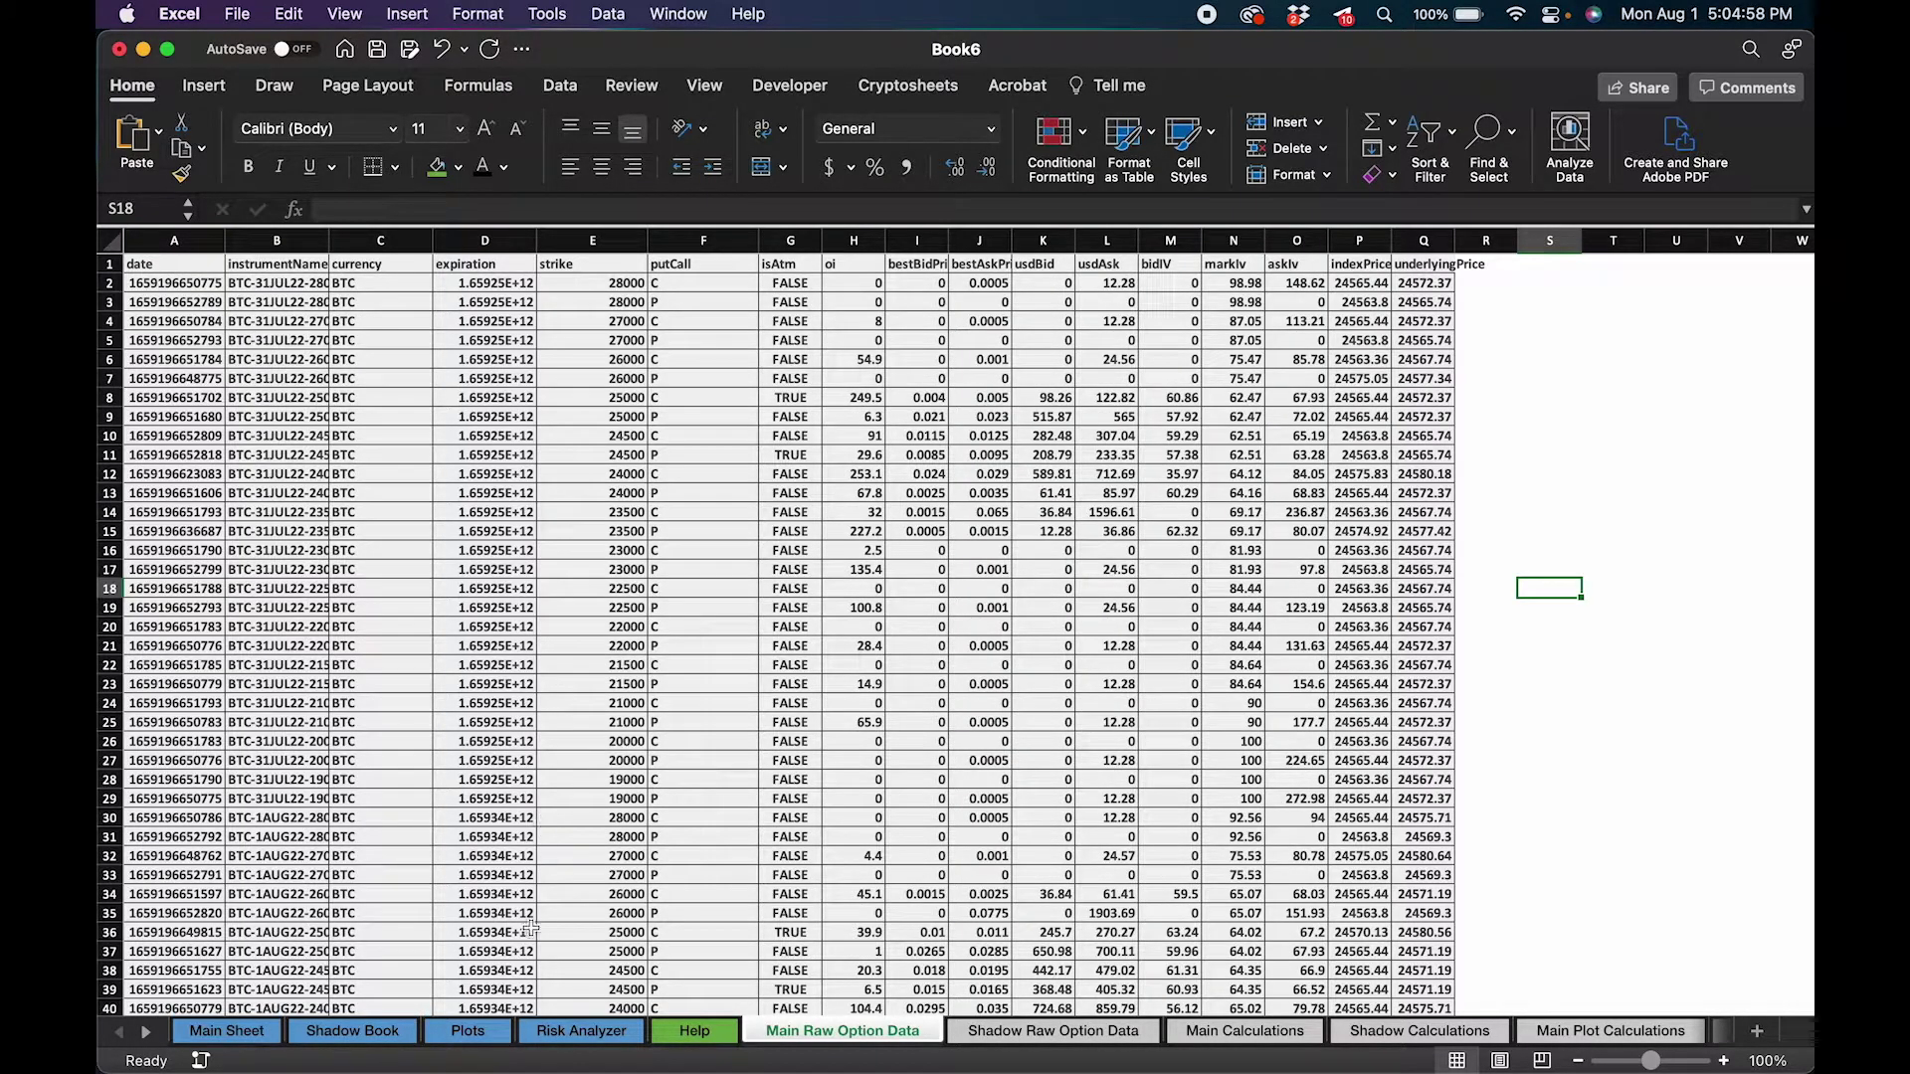
click(274, 282)
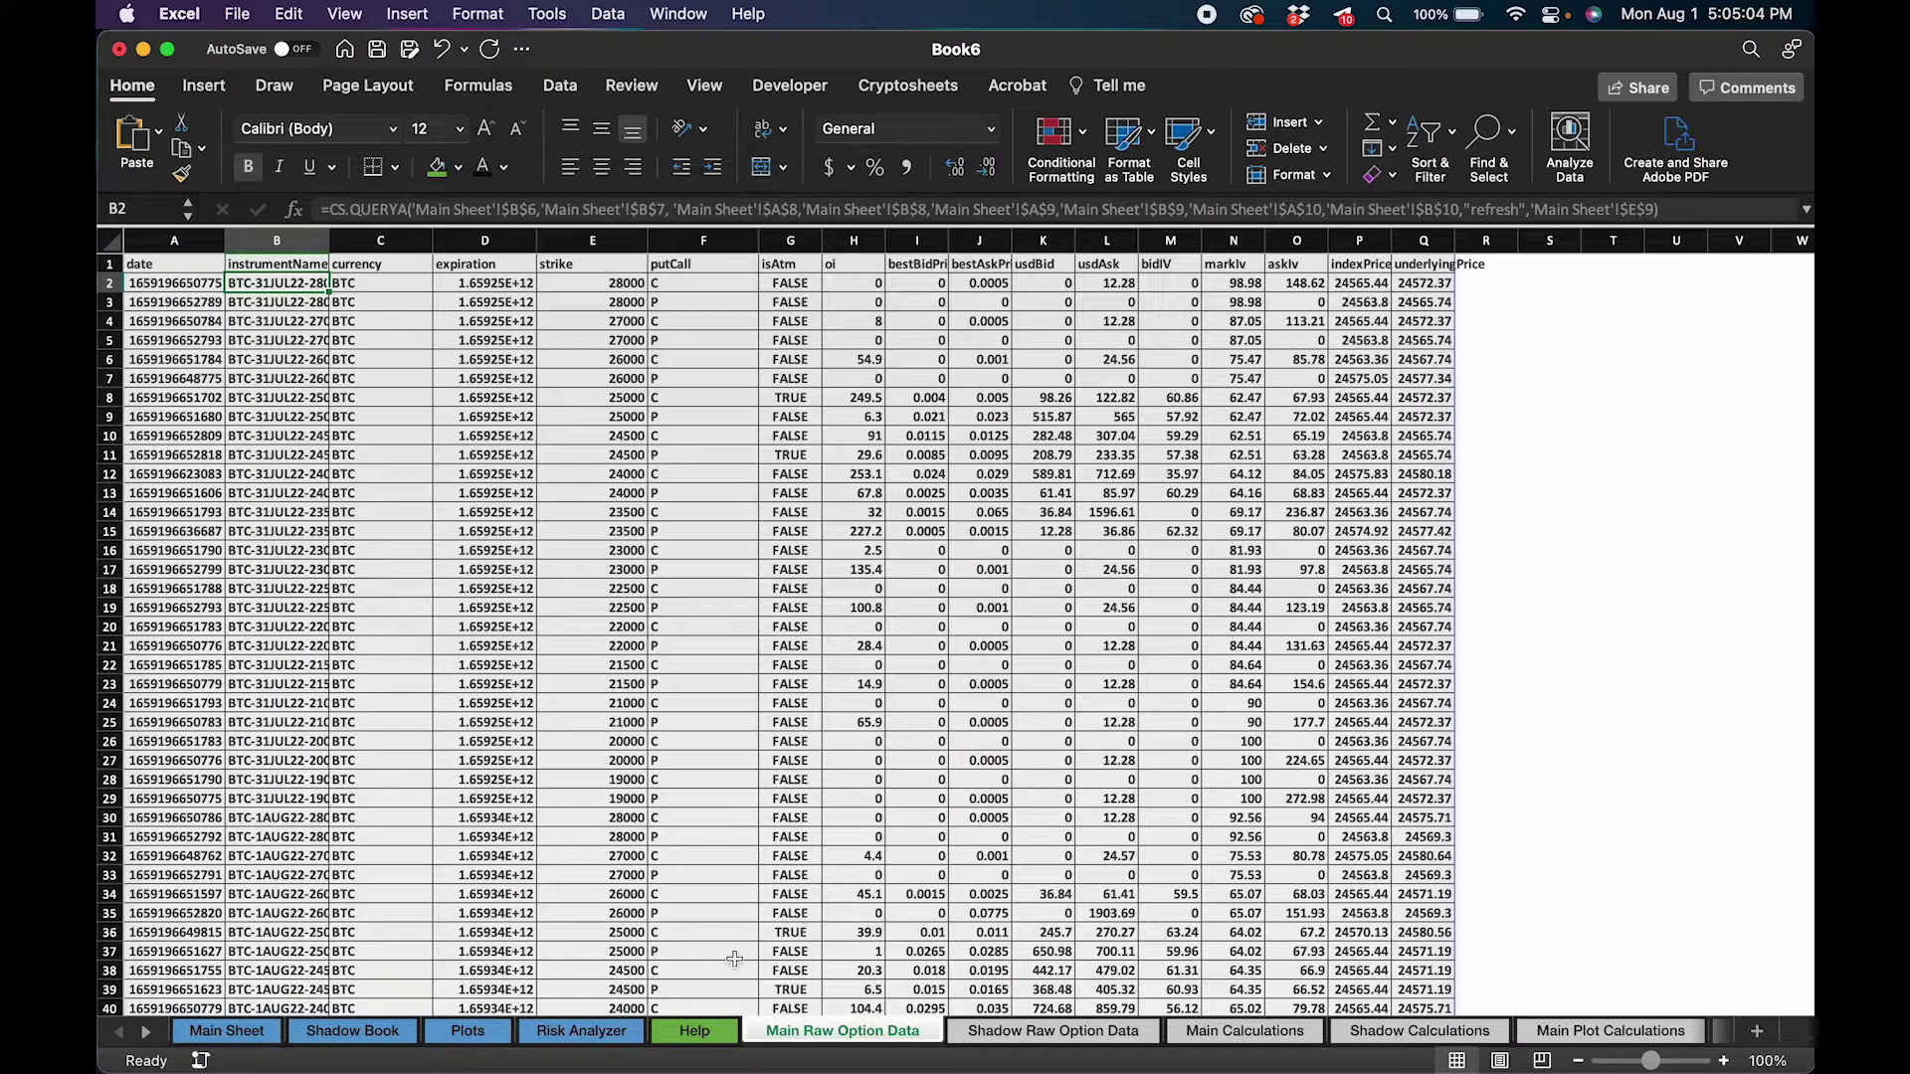
click(226, 1032)
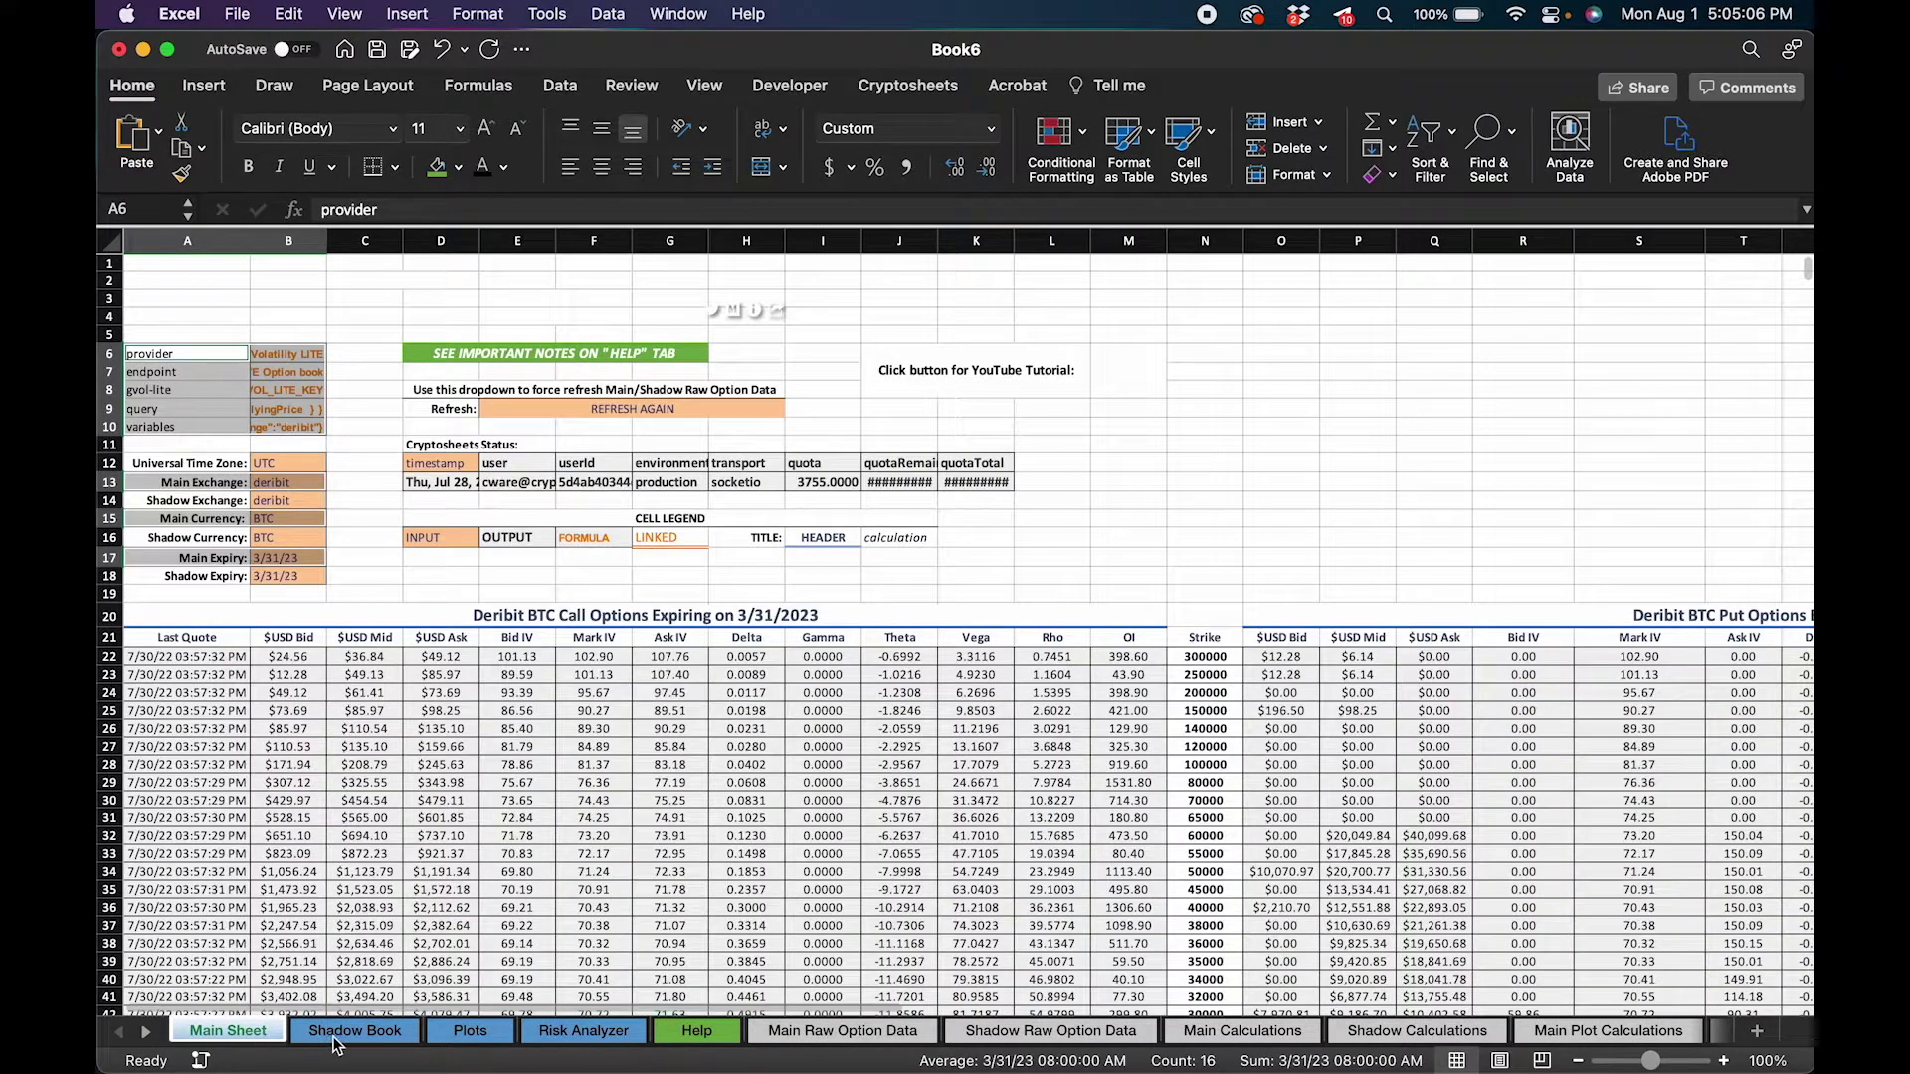
click(446, 577)
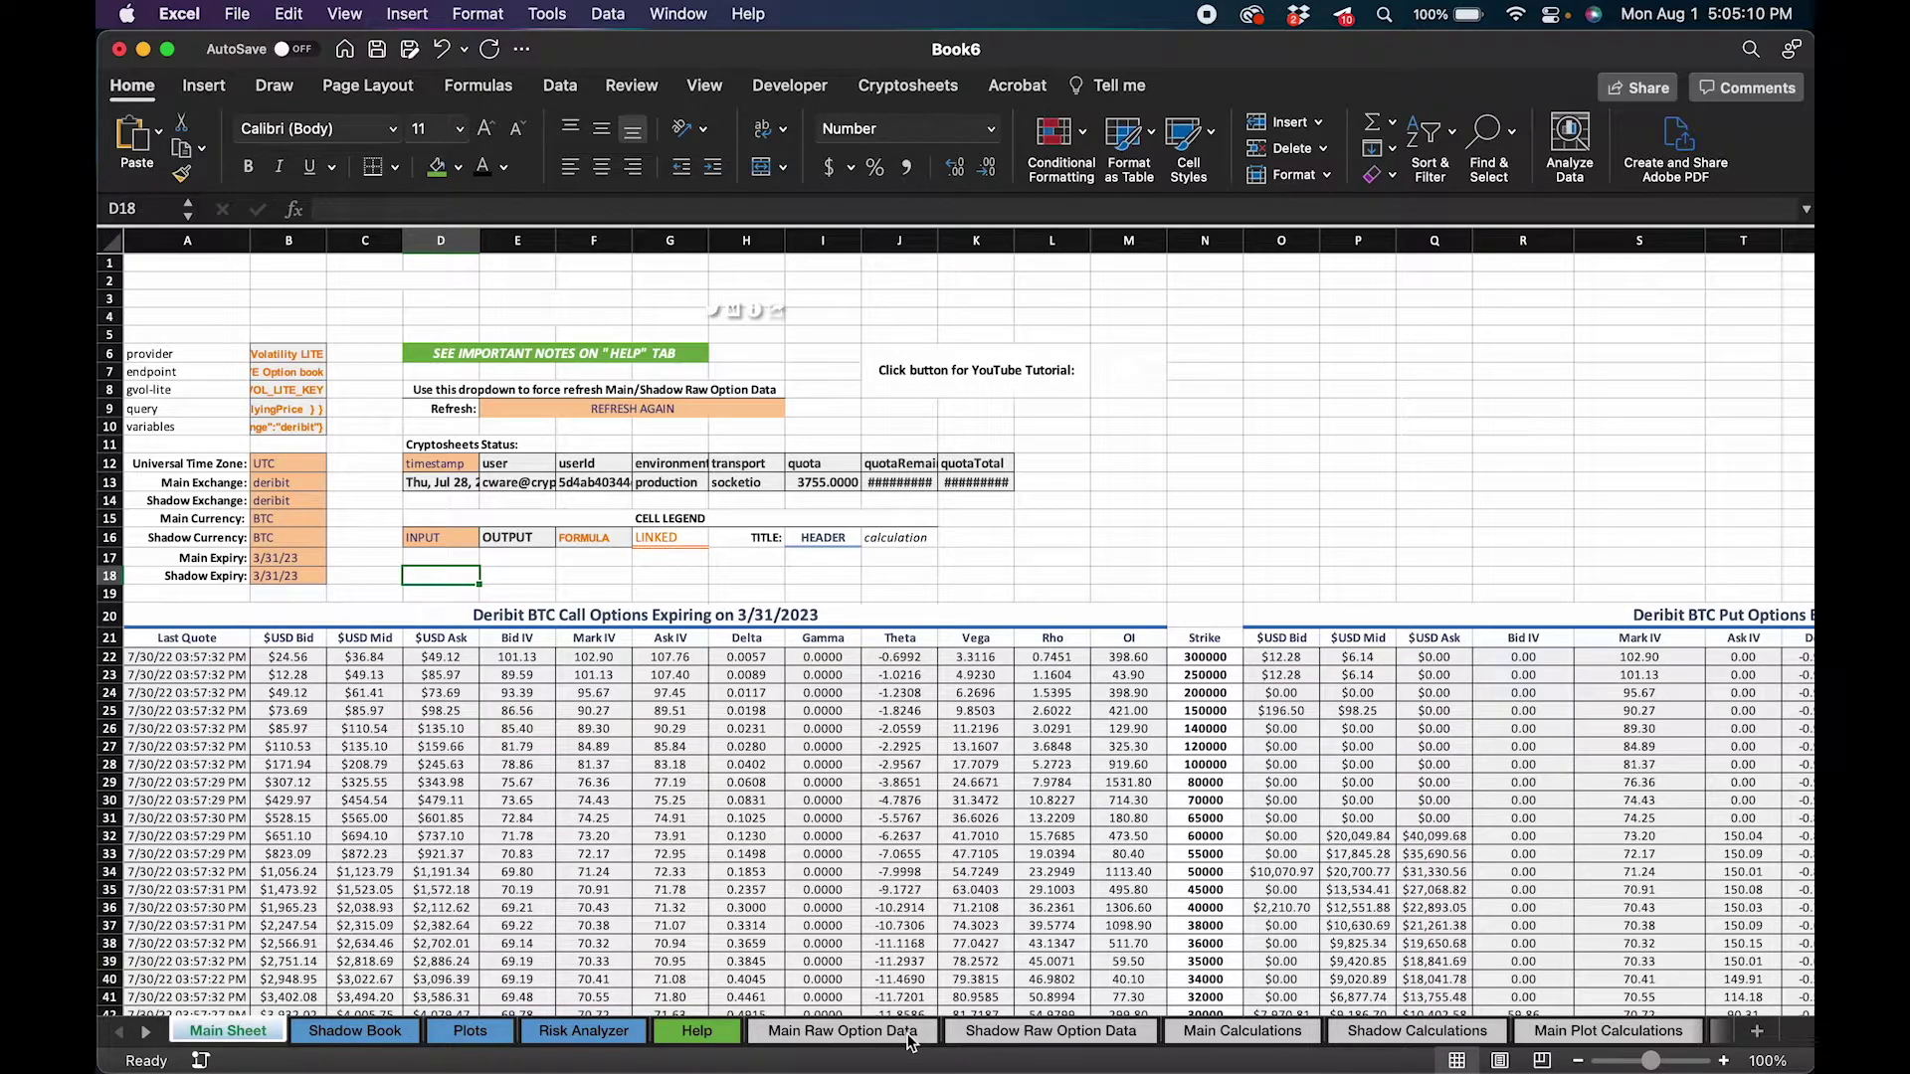
Step: Compare the Main Raw Option Data sheet with the Shadow Raw Option Data sheet
click(857, 1045)
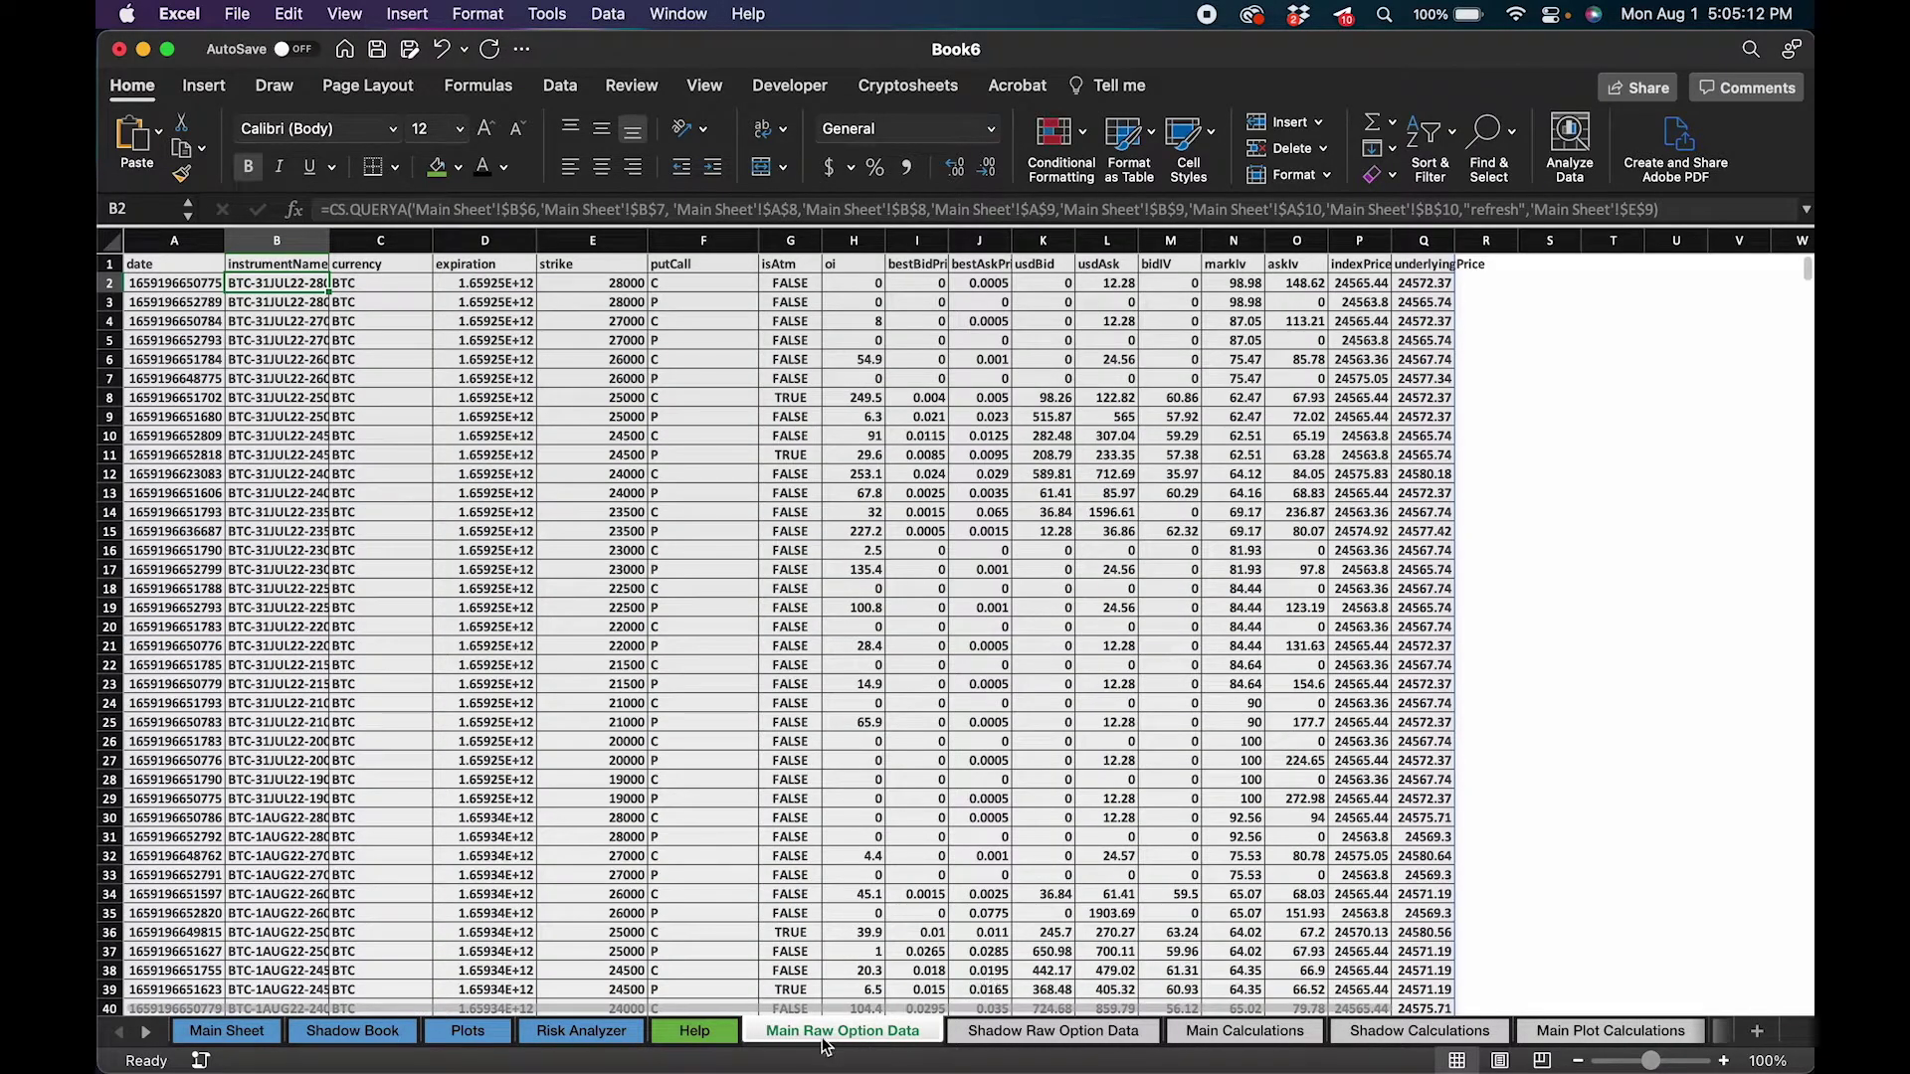
click(1086, 1052)
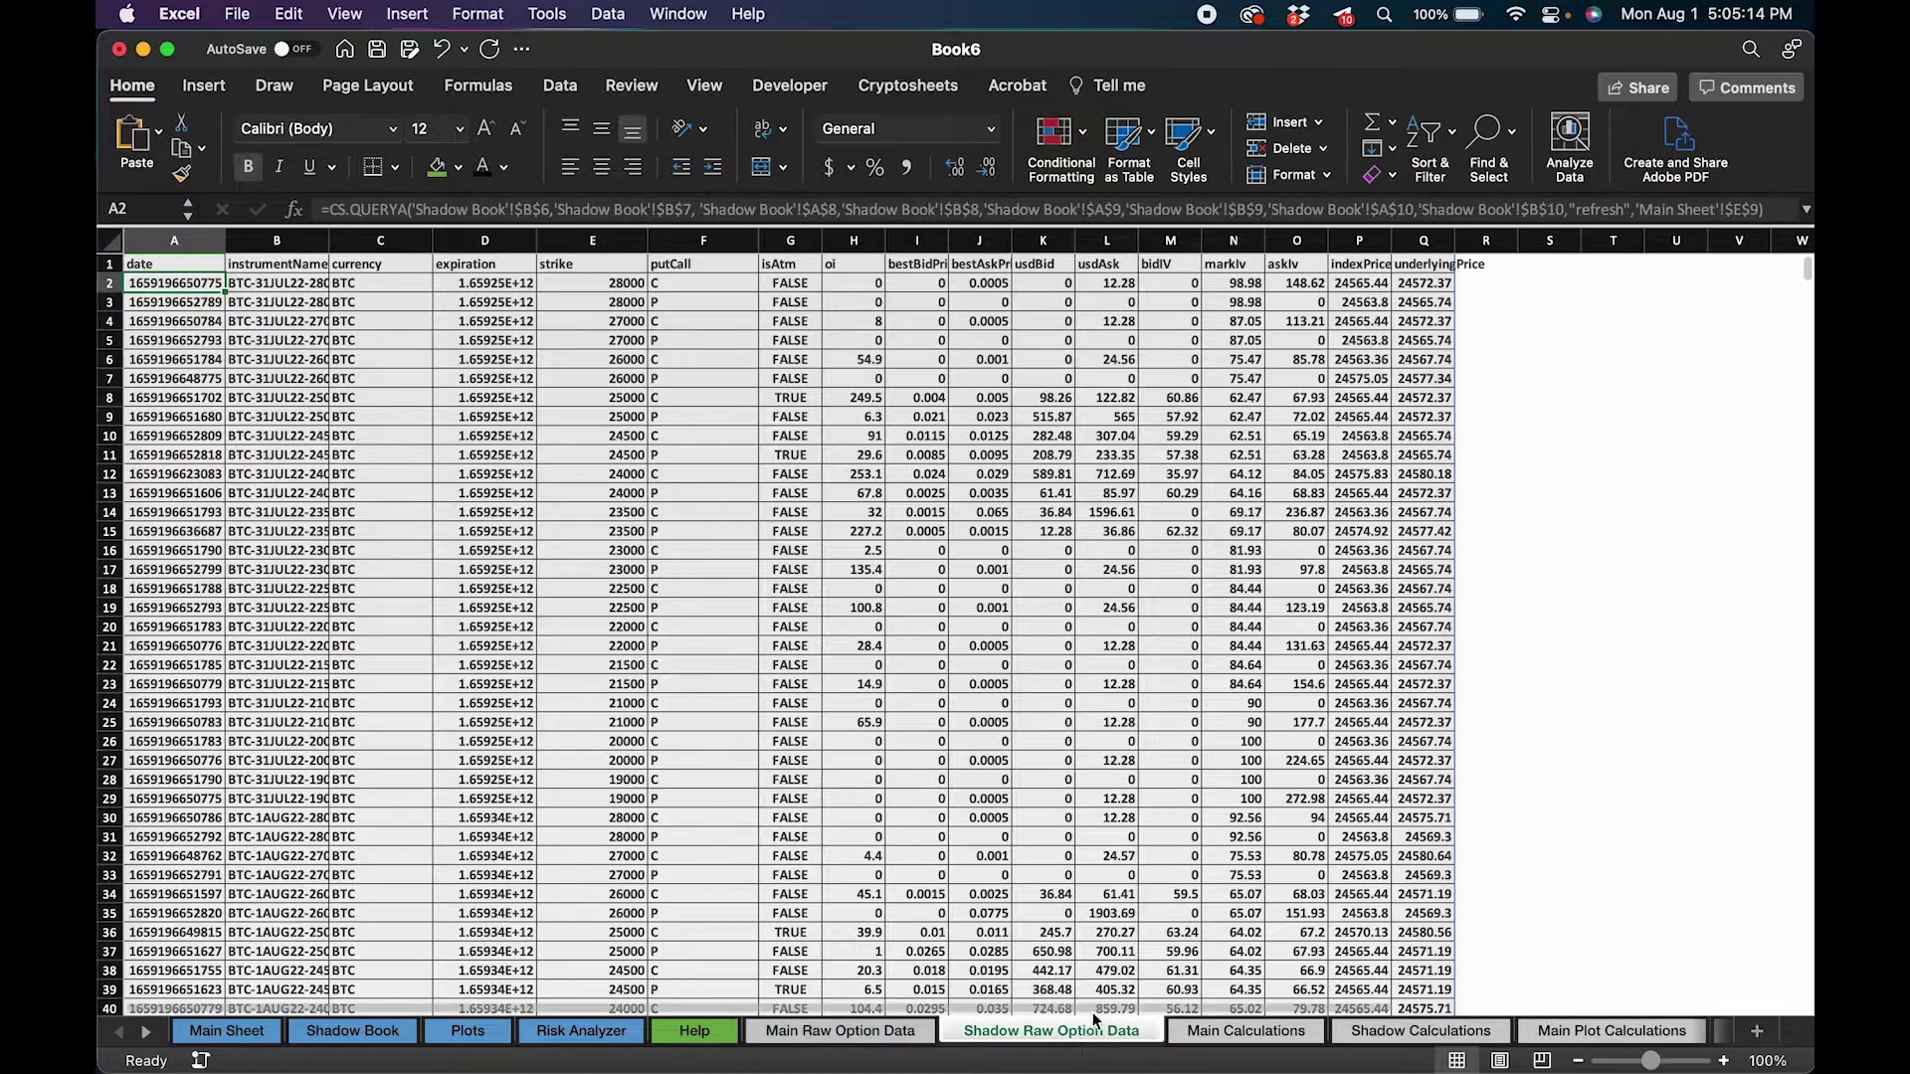
scroll(1351, 819, down, 1)
scroll(1355, 907, up, 1)
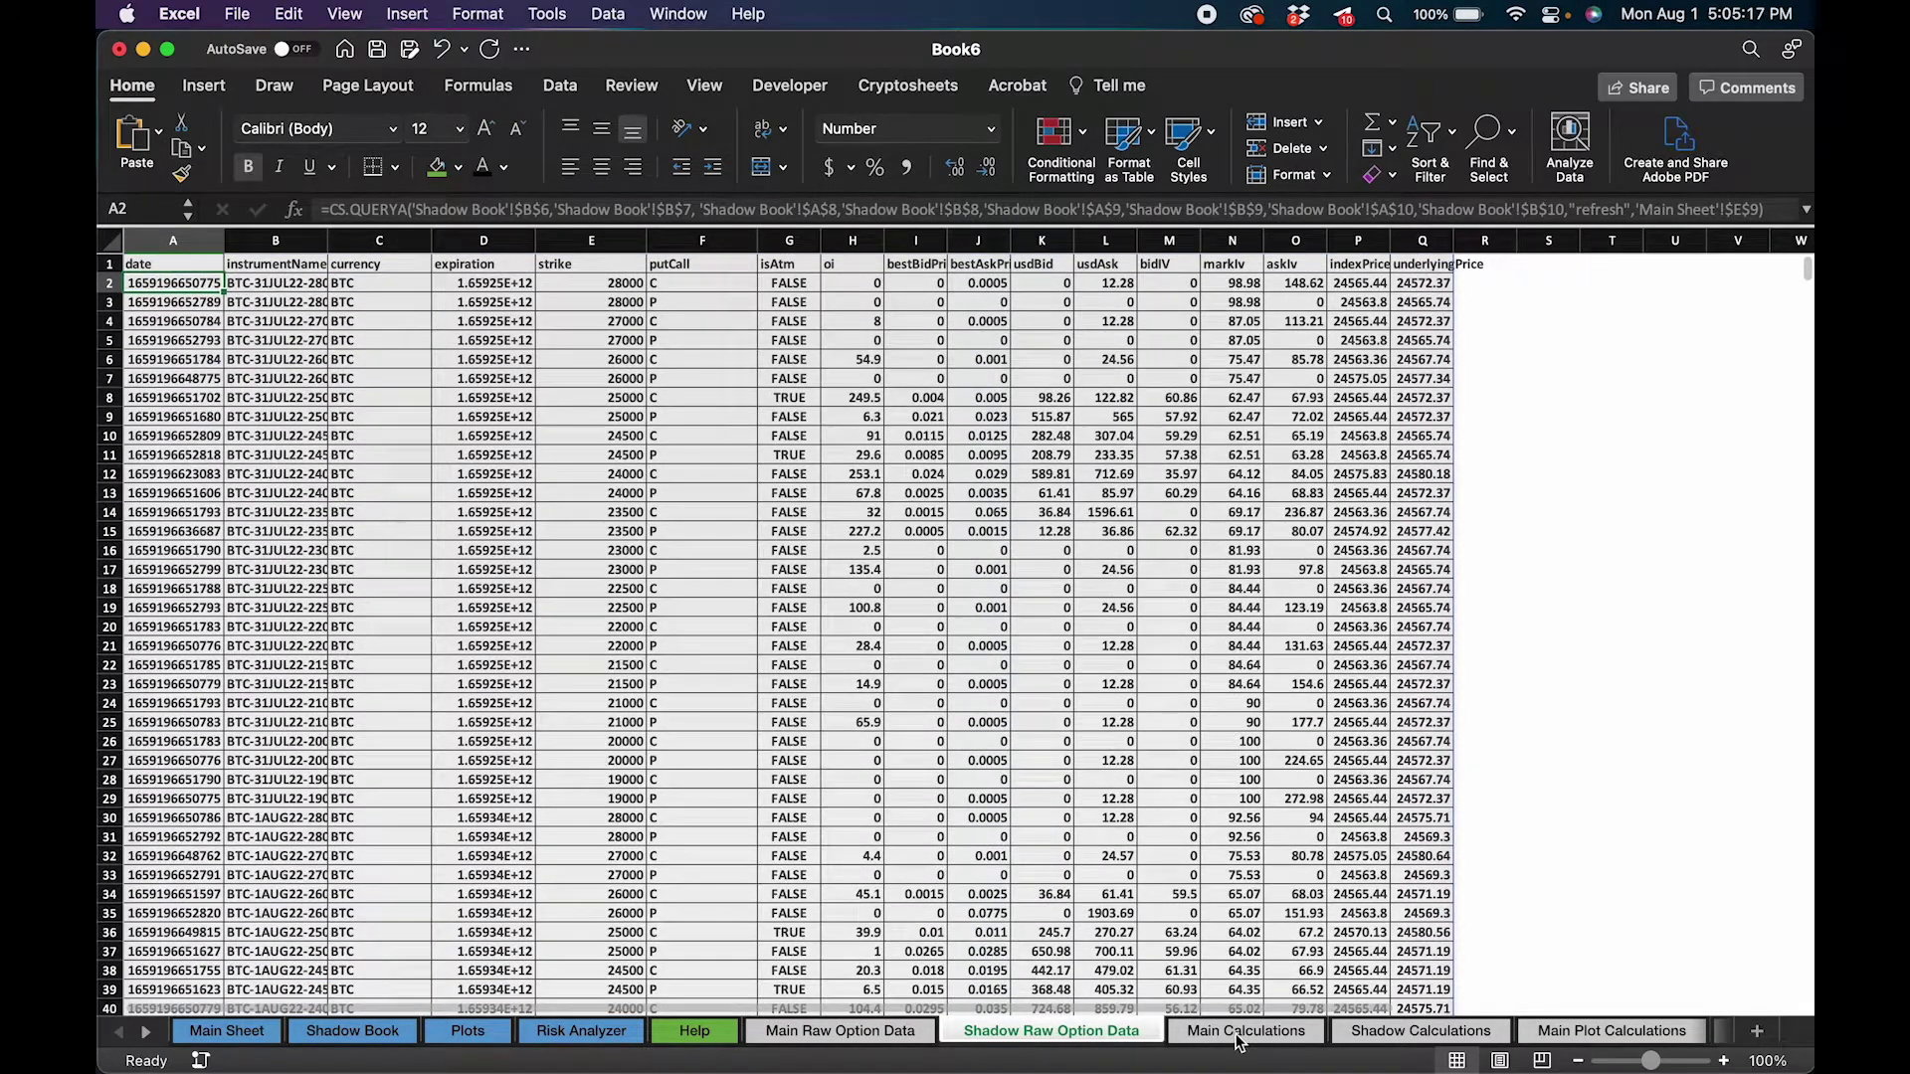
Step: Open the Main Calculations sheet, browse its input and Greeks columns and inspect the underlyingPrice formula in S3
click(147, 1032)
click(148, 1032)
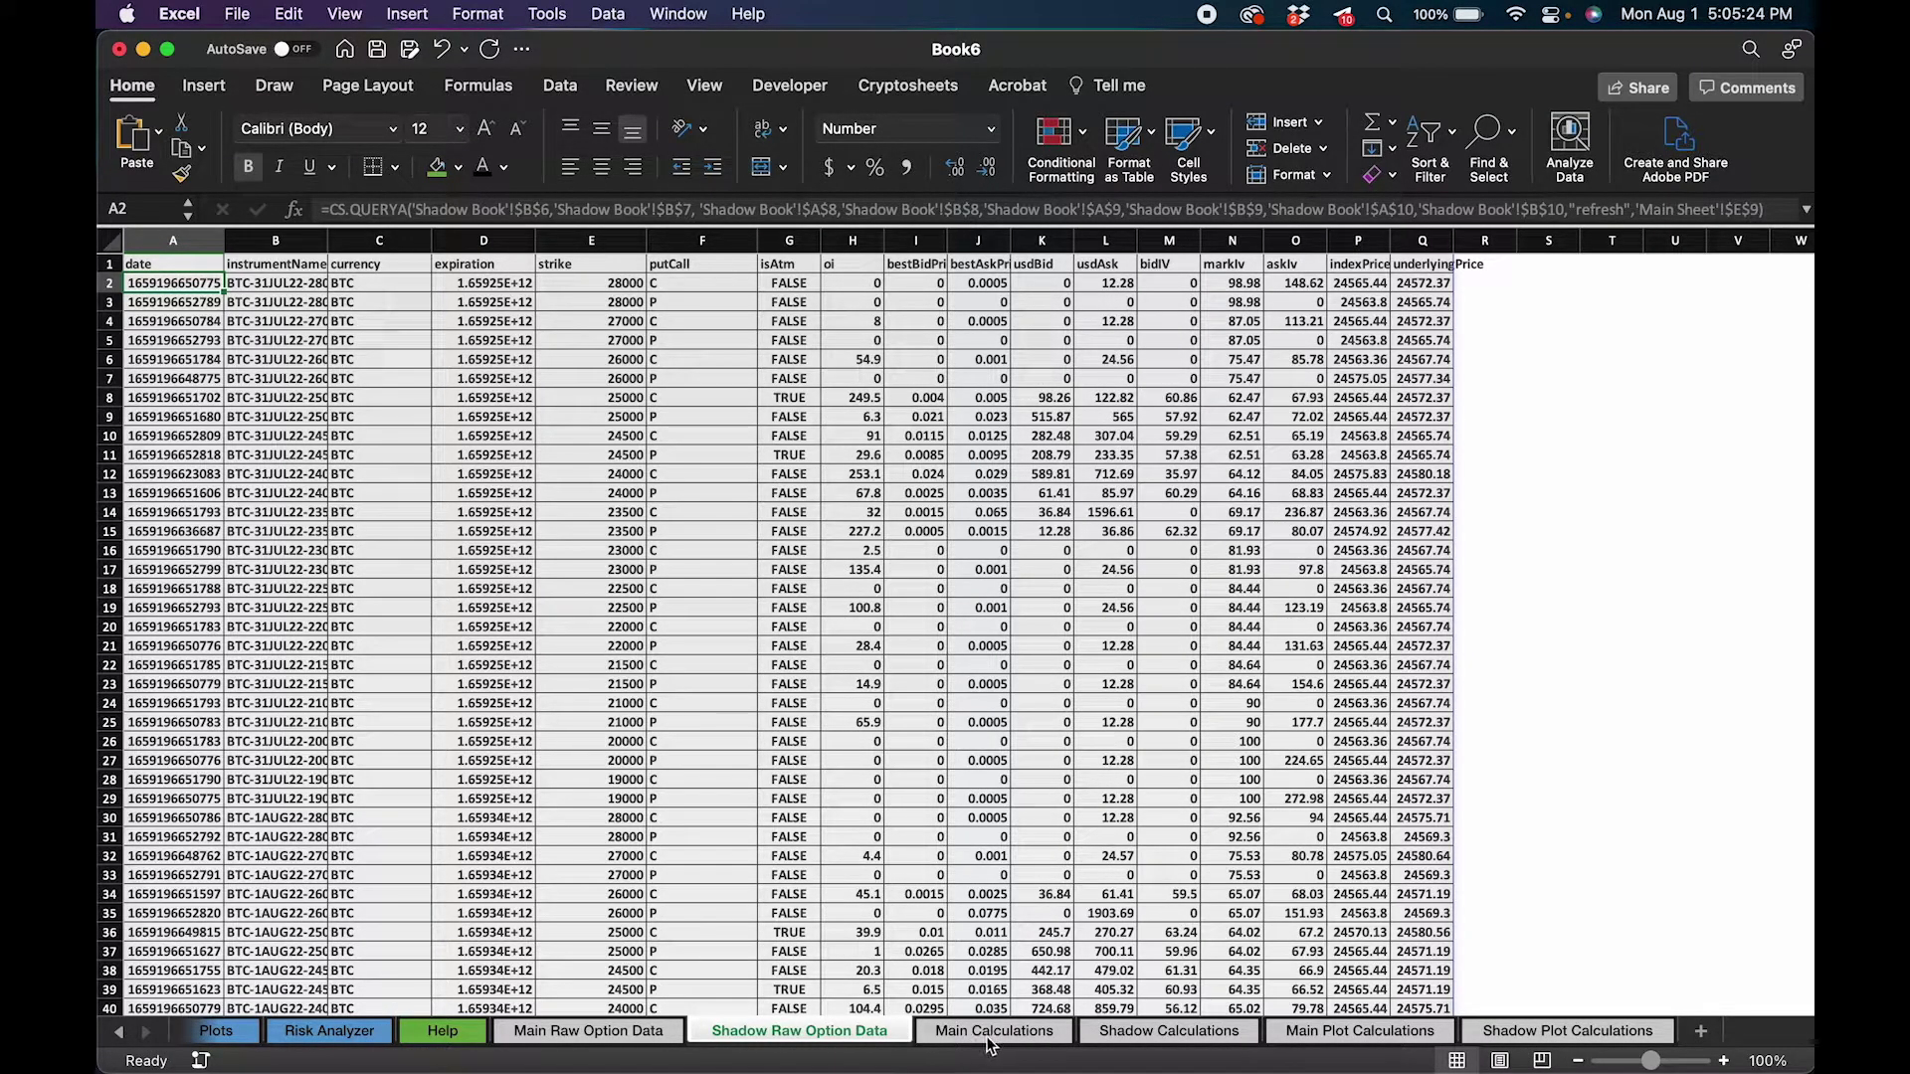
click(992, 1032)
scroll(950, 767, right, 15)
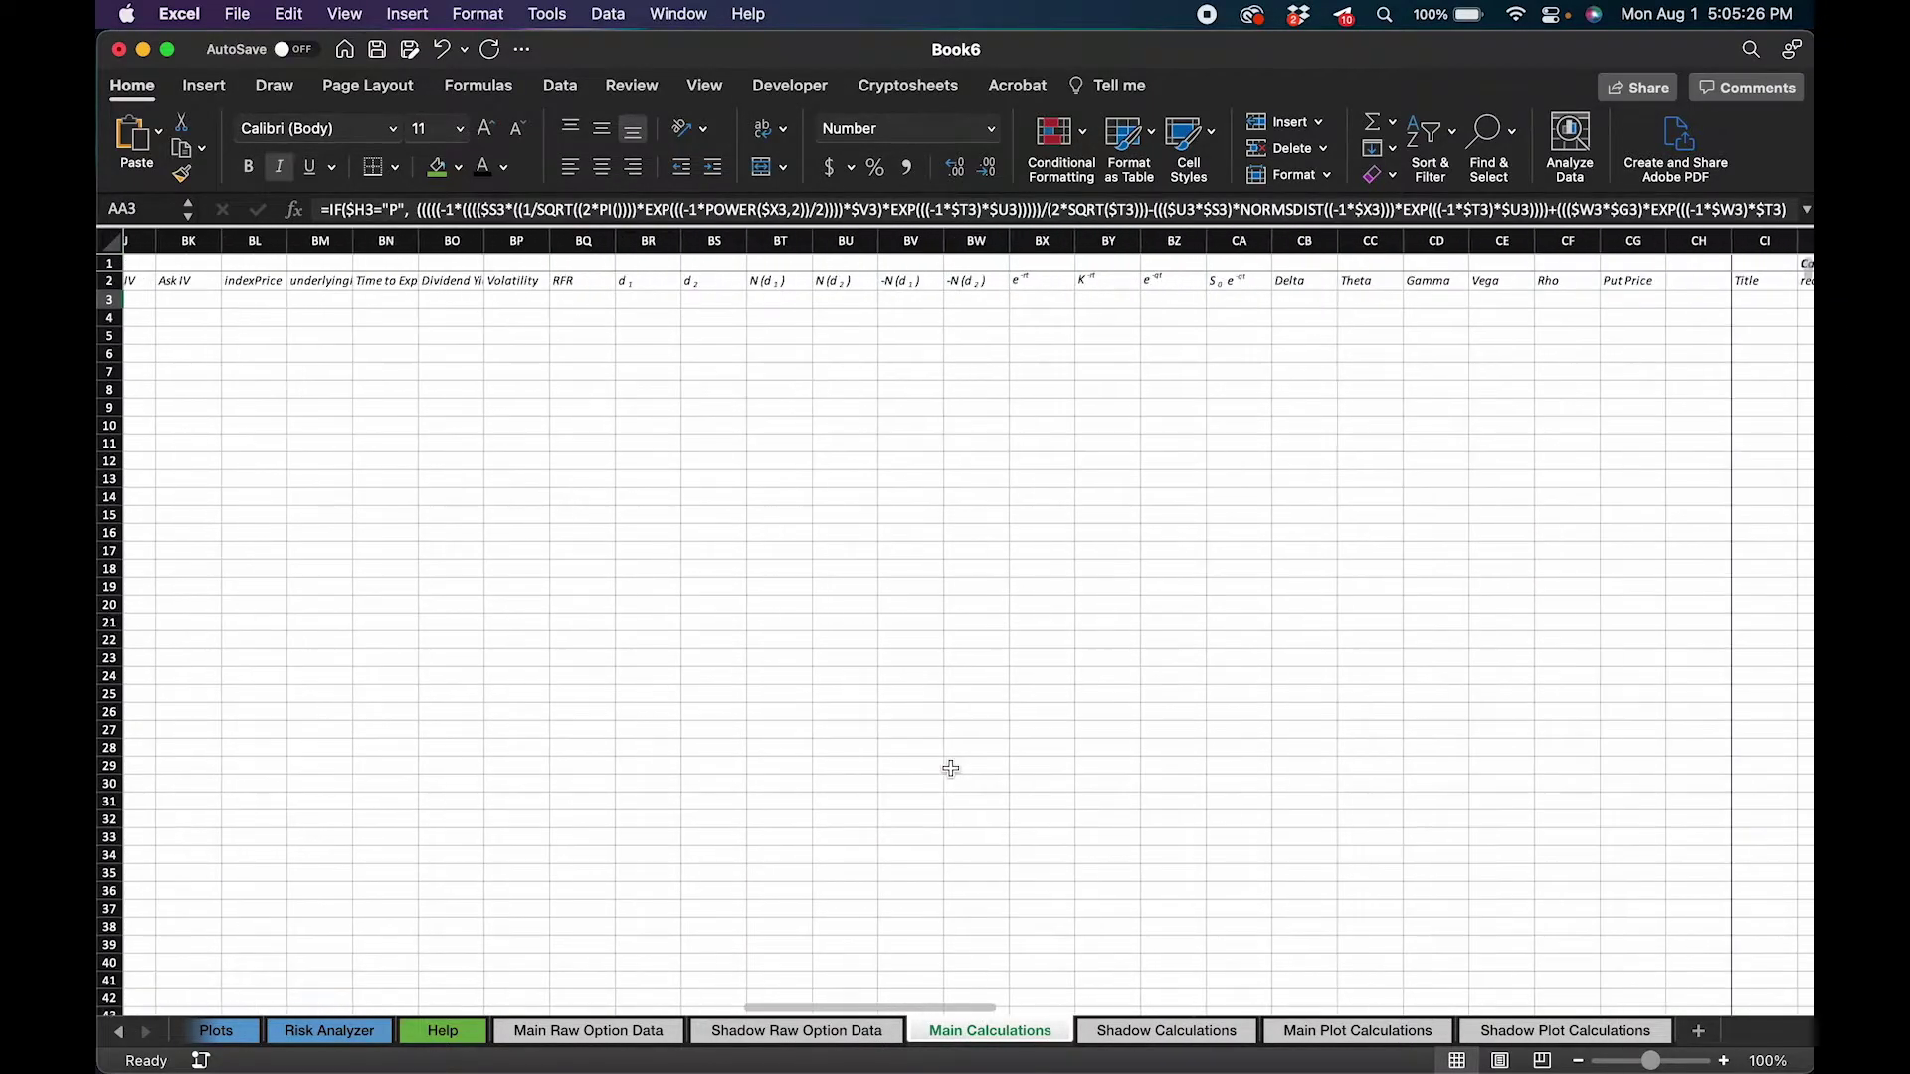
scroll(990, 768, left, 15)
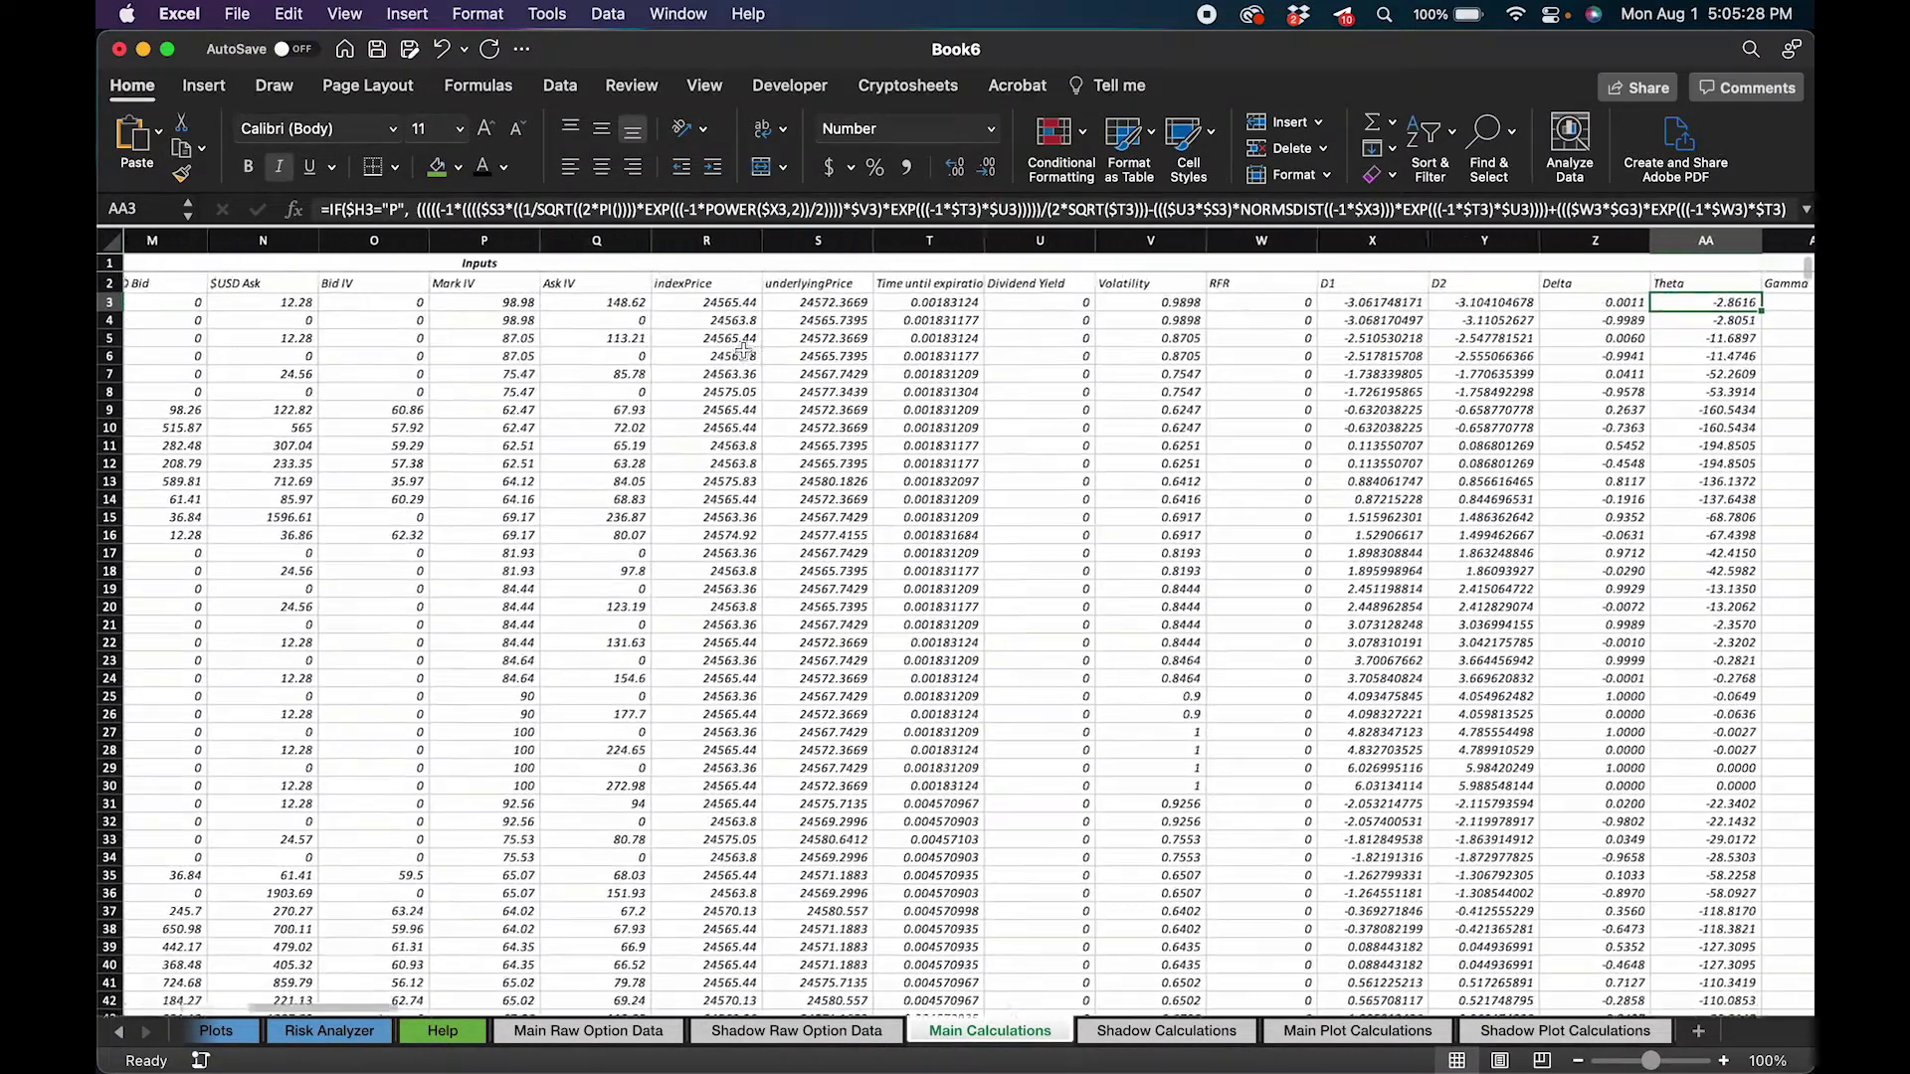
click(901, 302)
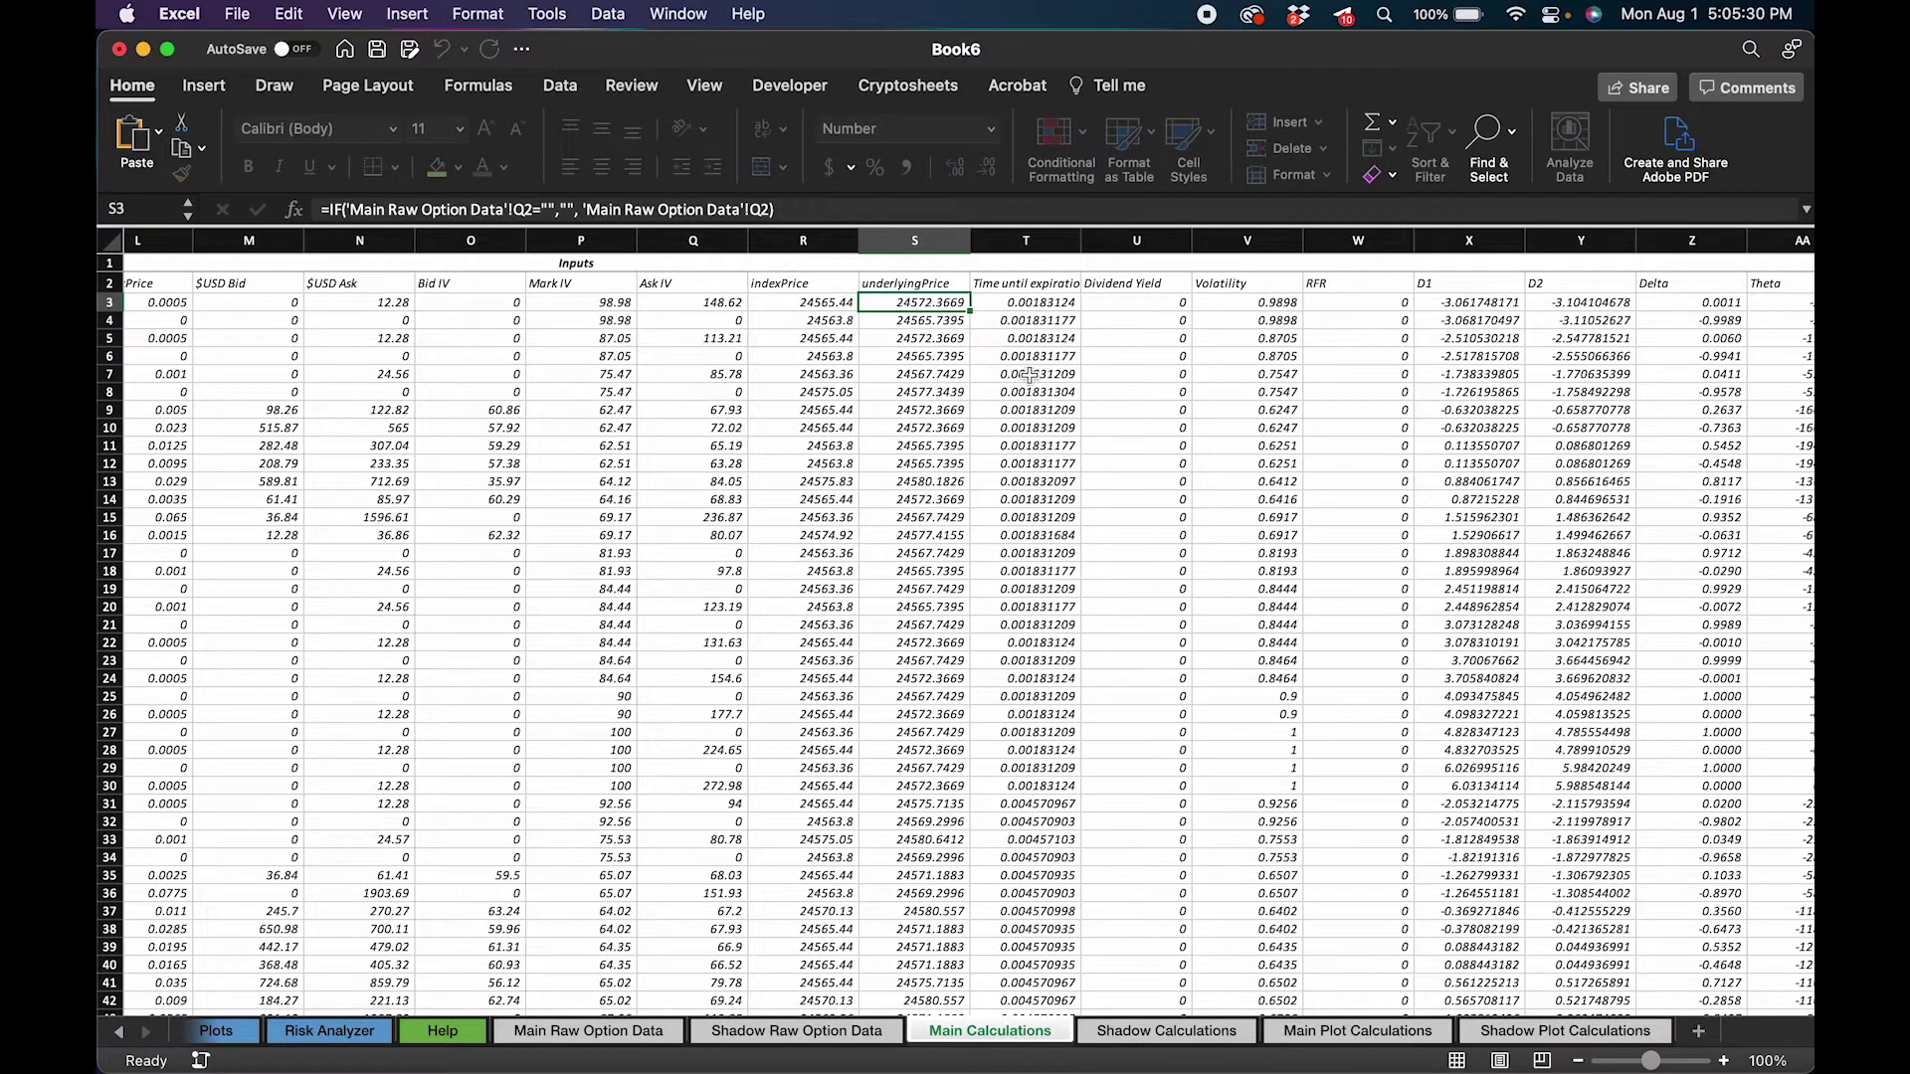
Step: Browse the Greeks and Plot Output columns of the Main Calculations sheet, comparing them with the underlyingPrice and volatility inputs
scroll(1030, 375, right, 3)
scroll(1030, 375, right, 6)
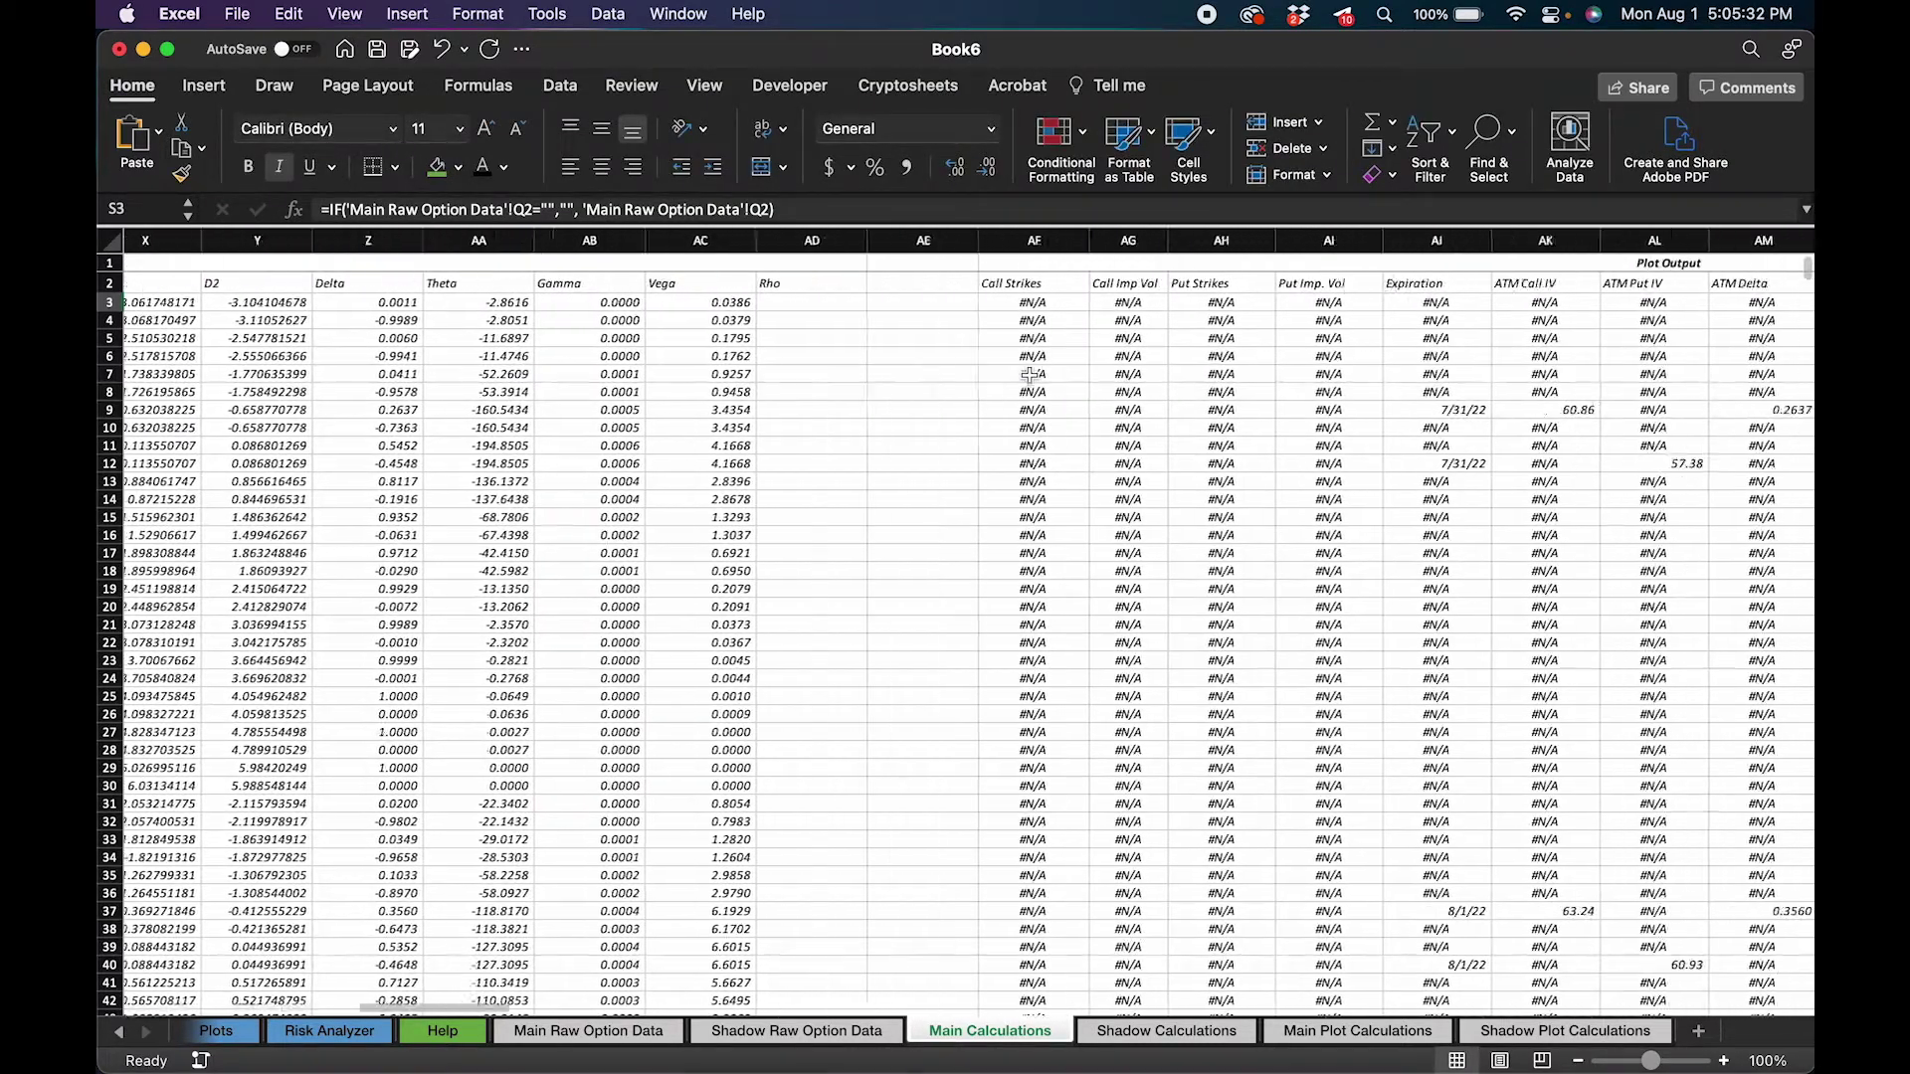
scroll(907, 345, right, 3)
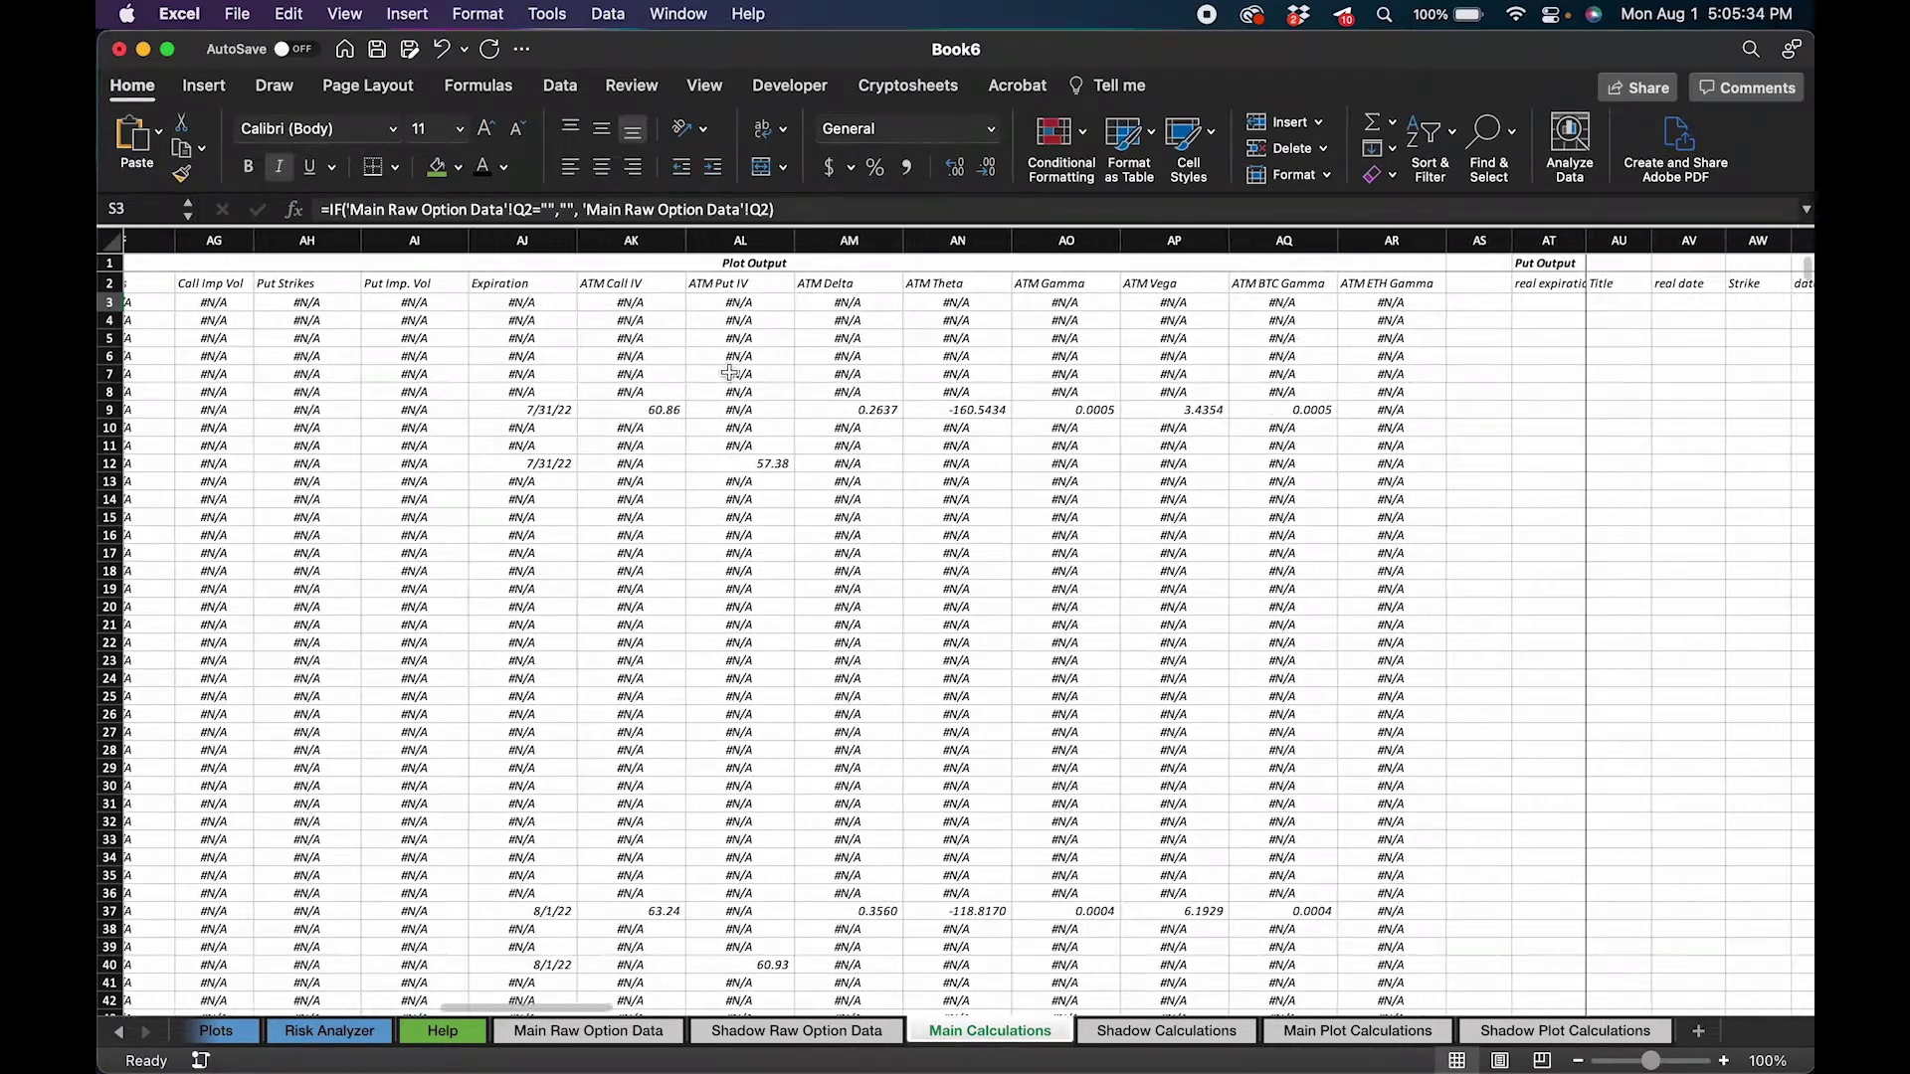
scroll(729, 372, left, 7)
scroll(729, 371, left, 4)
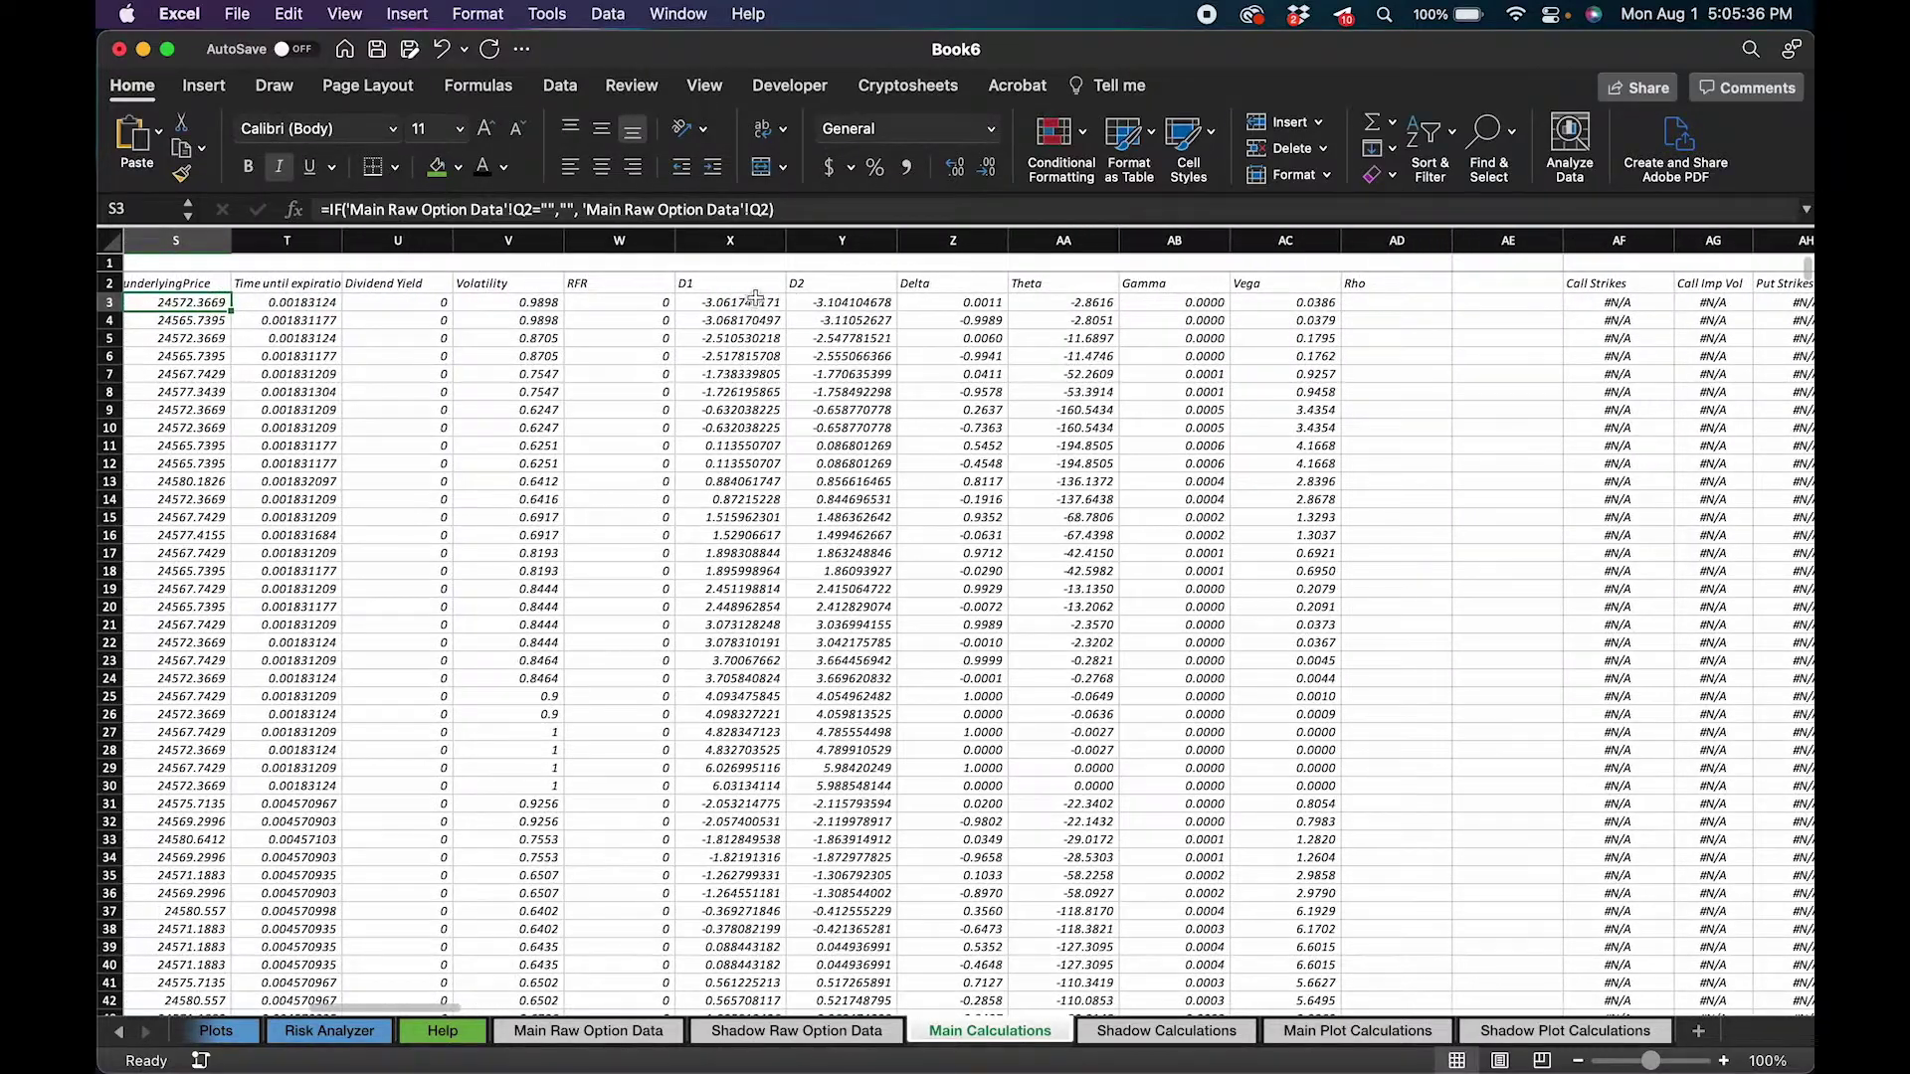
scroll(888, 560, left, 3)
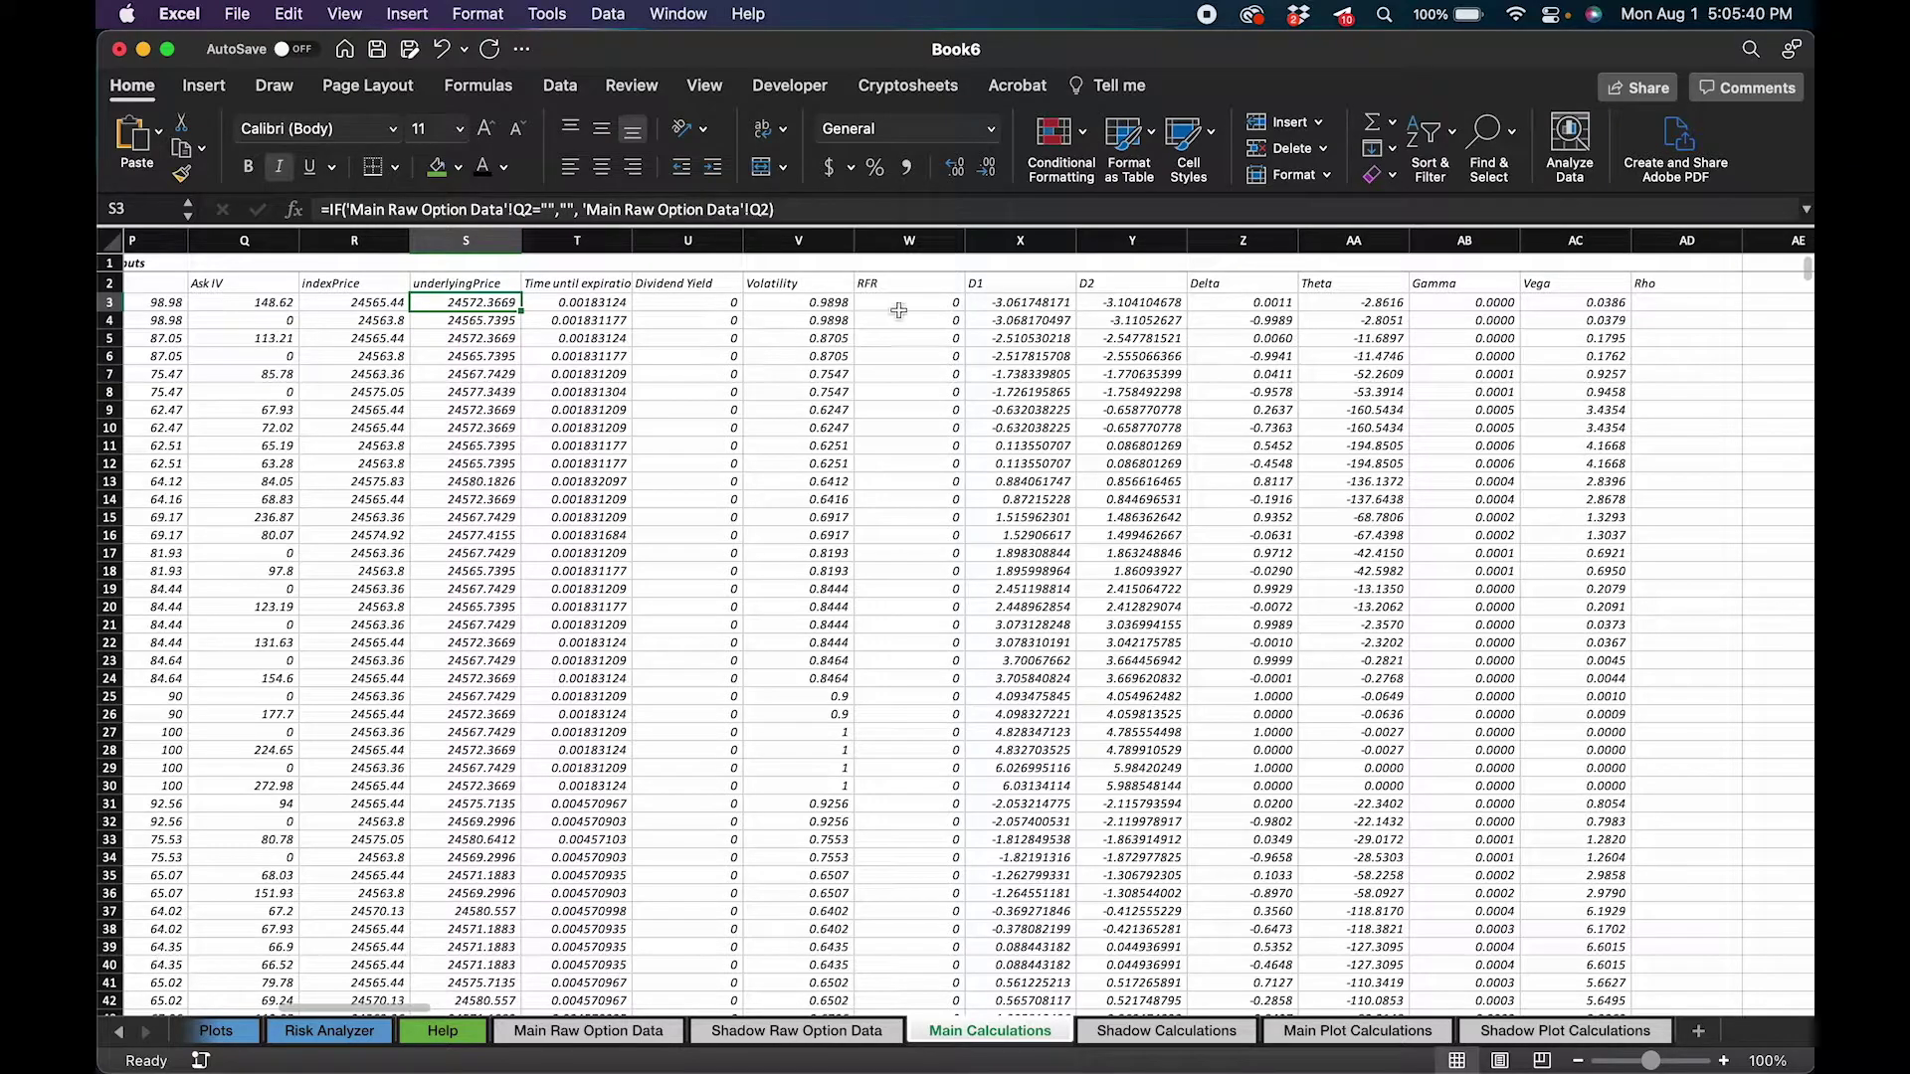
scroll(898, 310, right, 4)
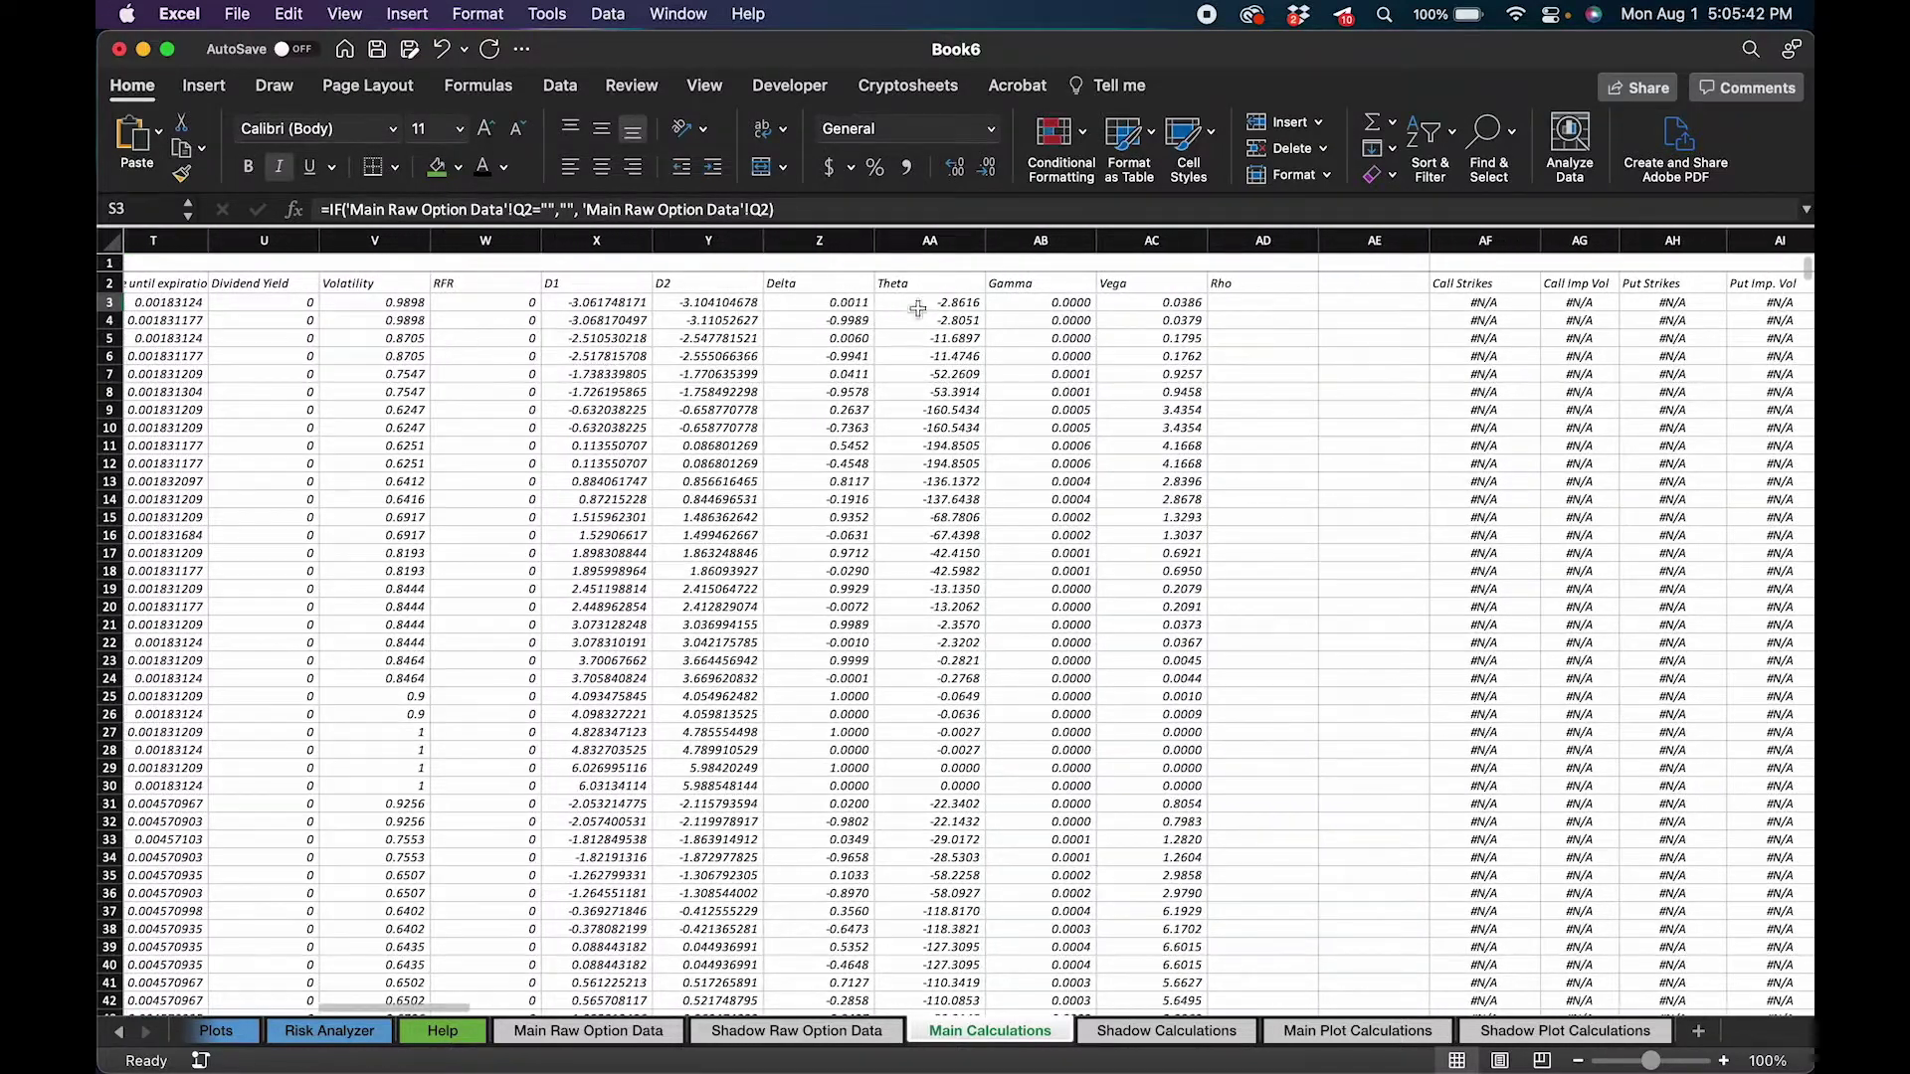
Step: Inspect the full Theta formula in AA3 and the input cells it references, leaving the formula unedited
double_click(917, 309)
scroll(847, 471, right, 4)
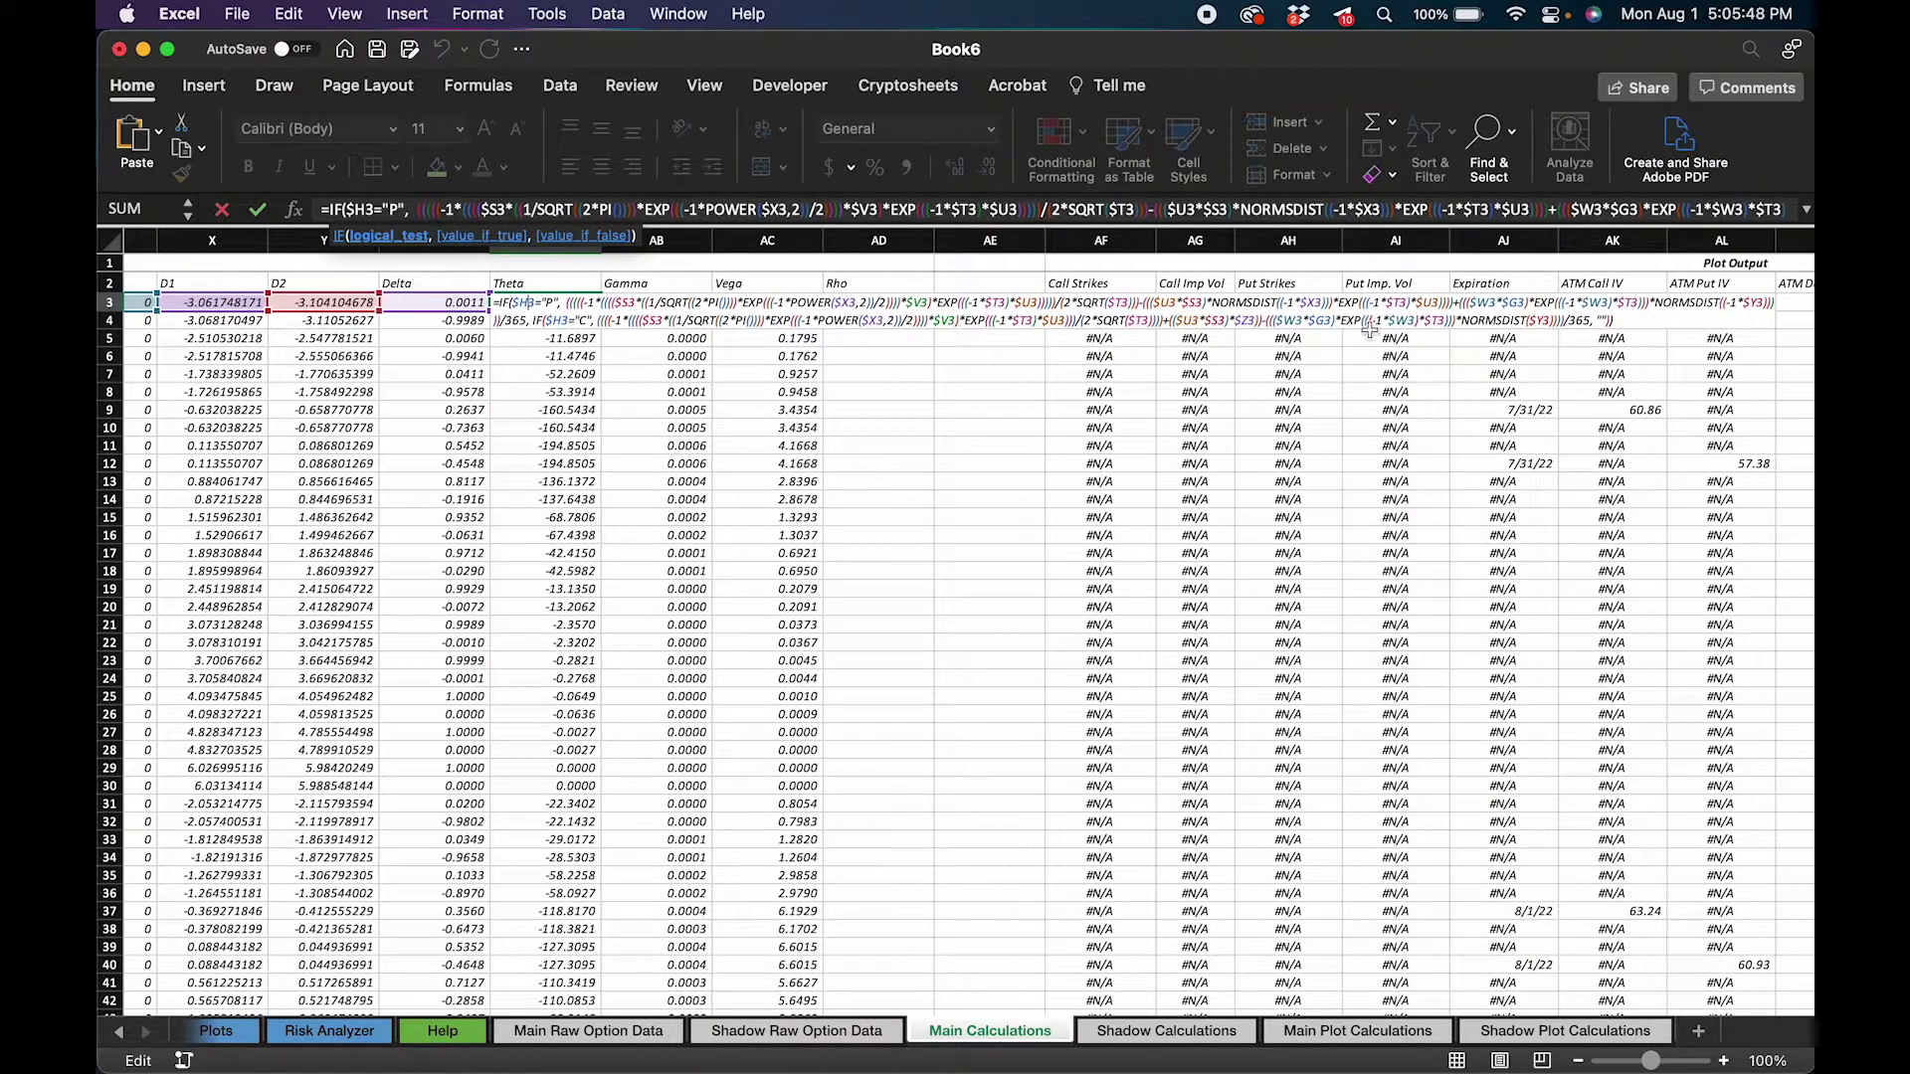
click(1658, 321)
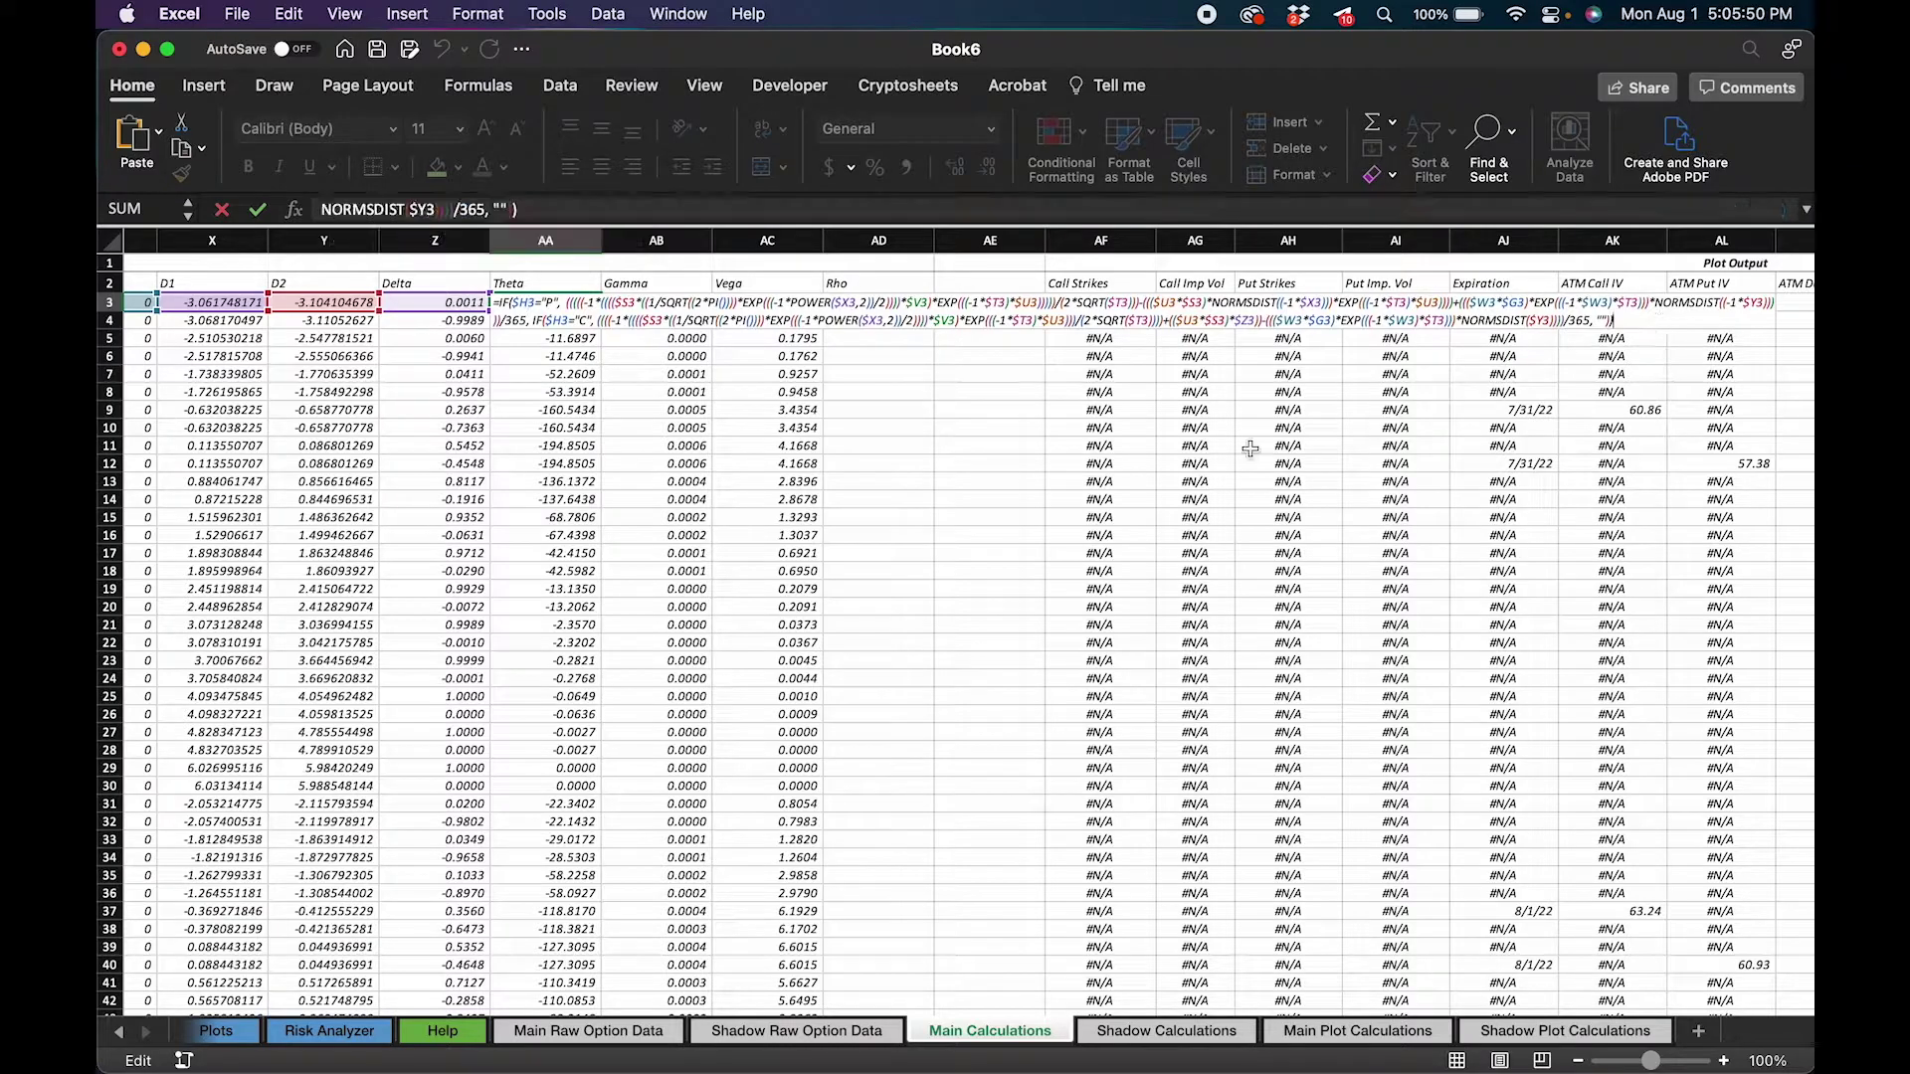
scroll(653, 382, left, 5)
scroll(822, 405, left, 2)
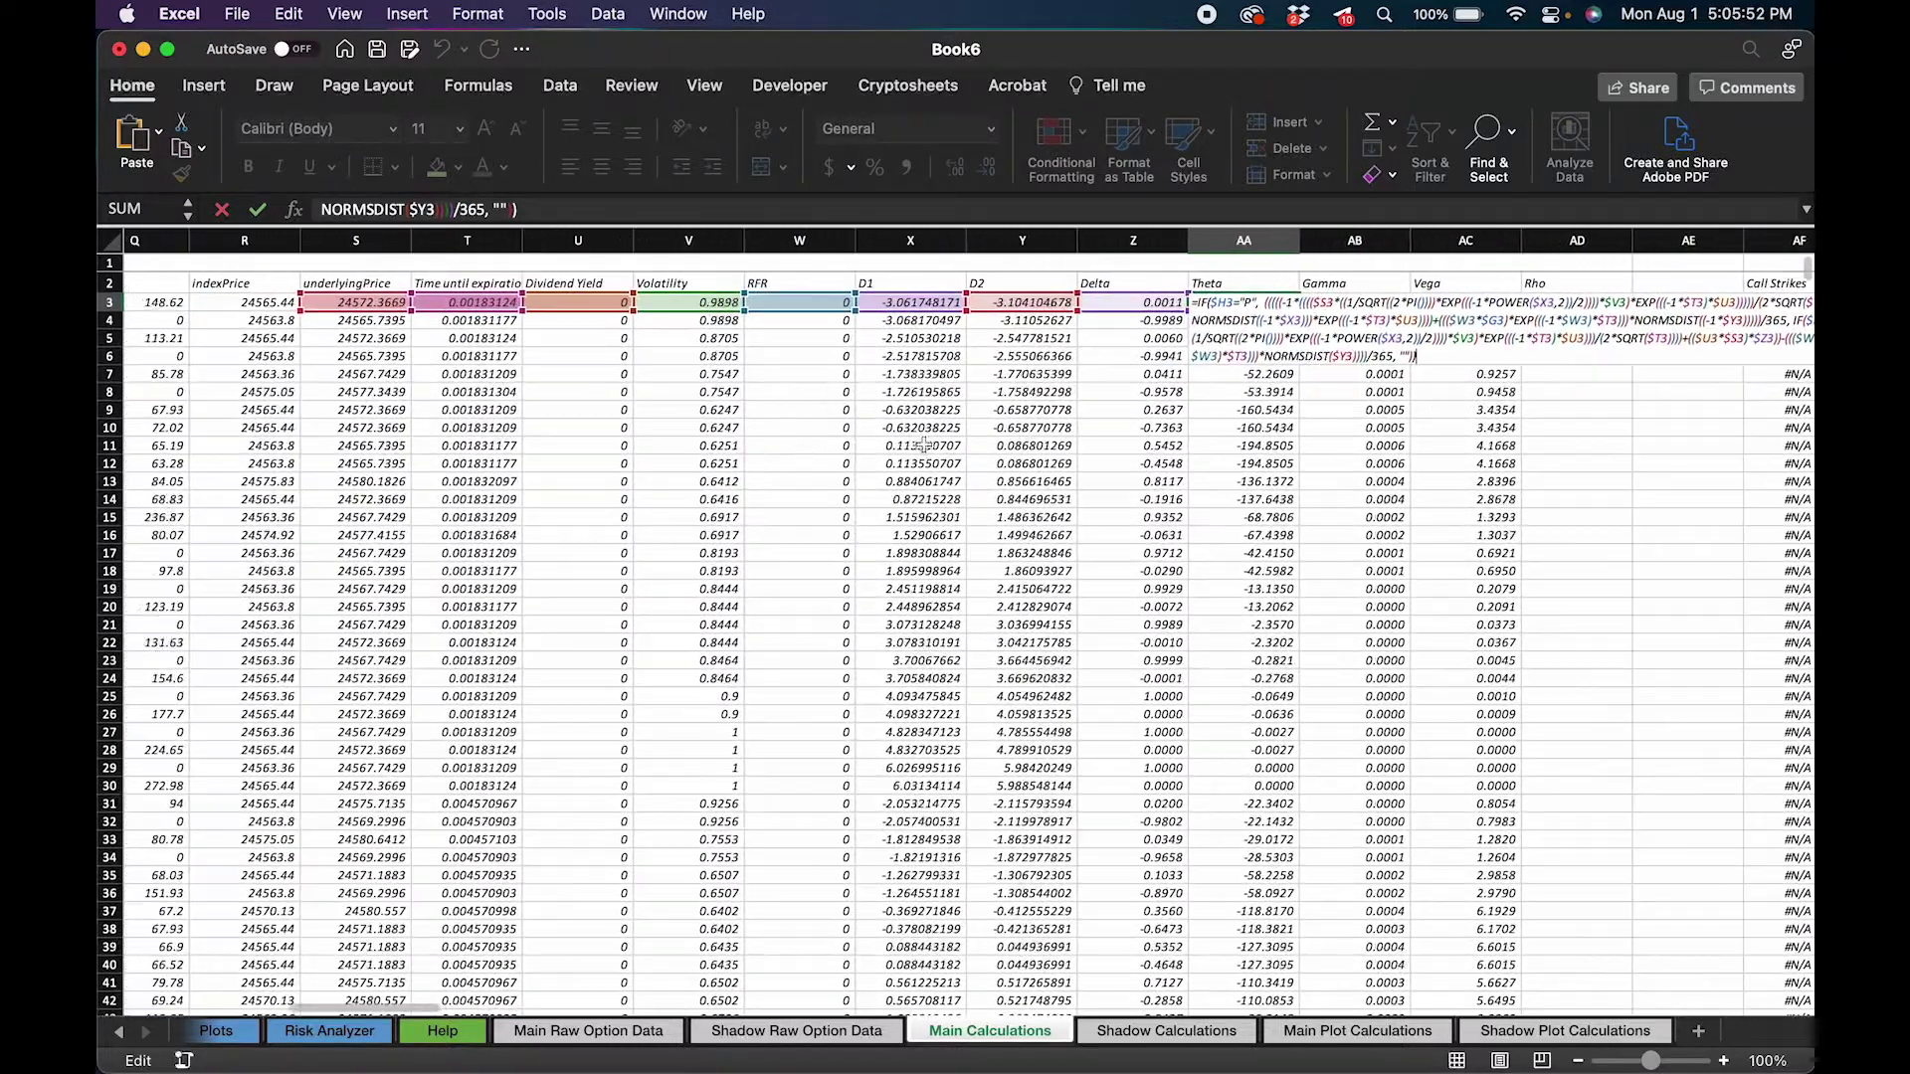
key(Escape)
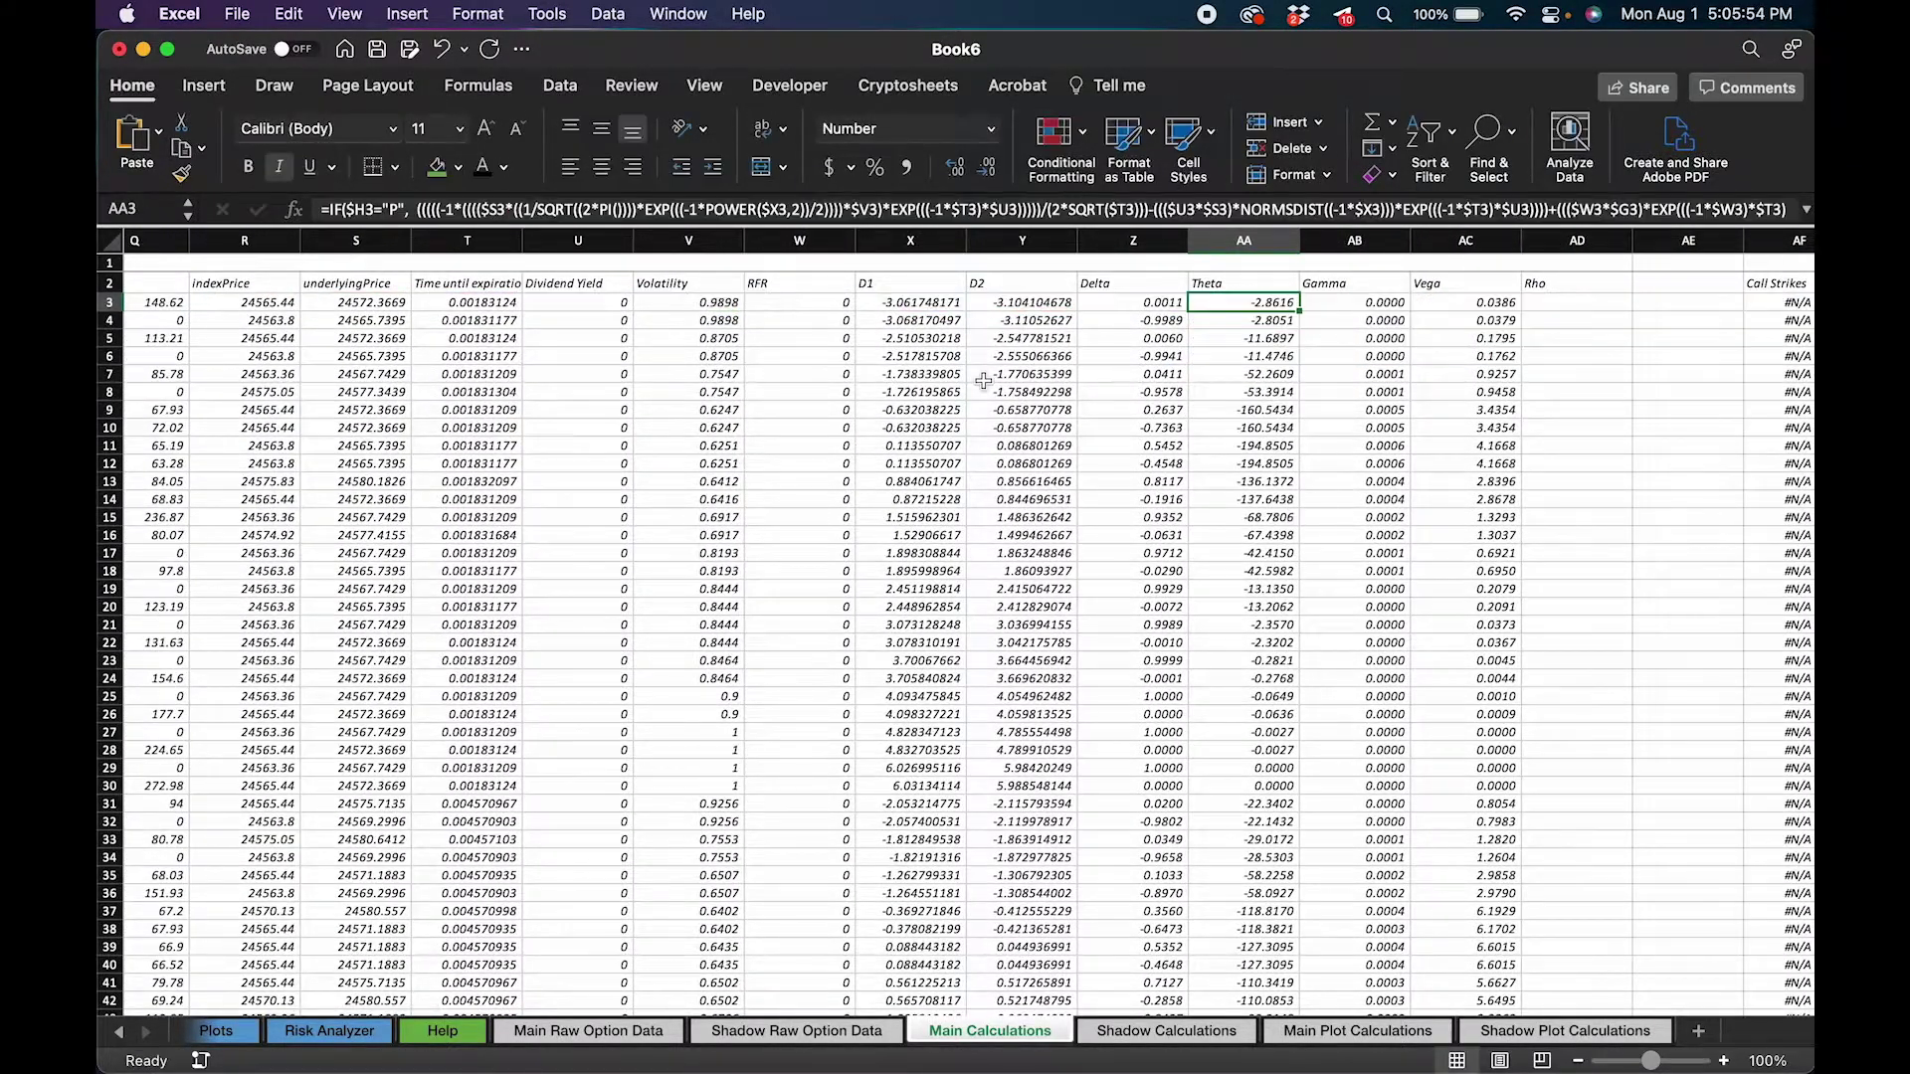
Step: Look across the Main Calculations sheet from the option inputs through Plot Output to the Risk Analyzer columns
scroll(796, 455, left, 10)
scroll(796, 456, left, 2)
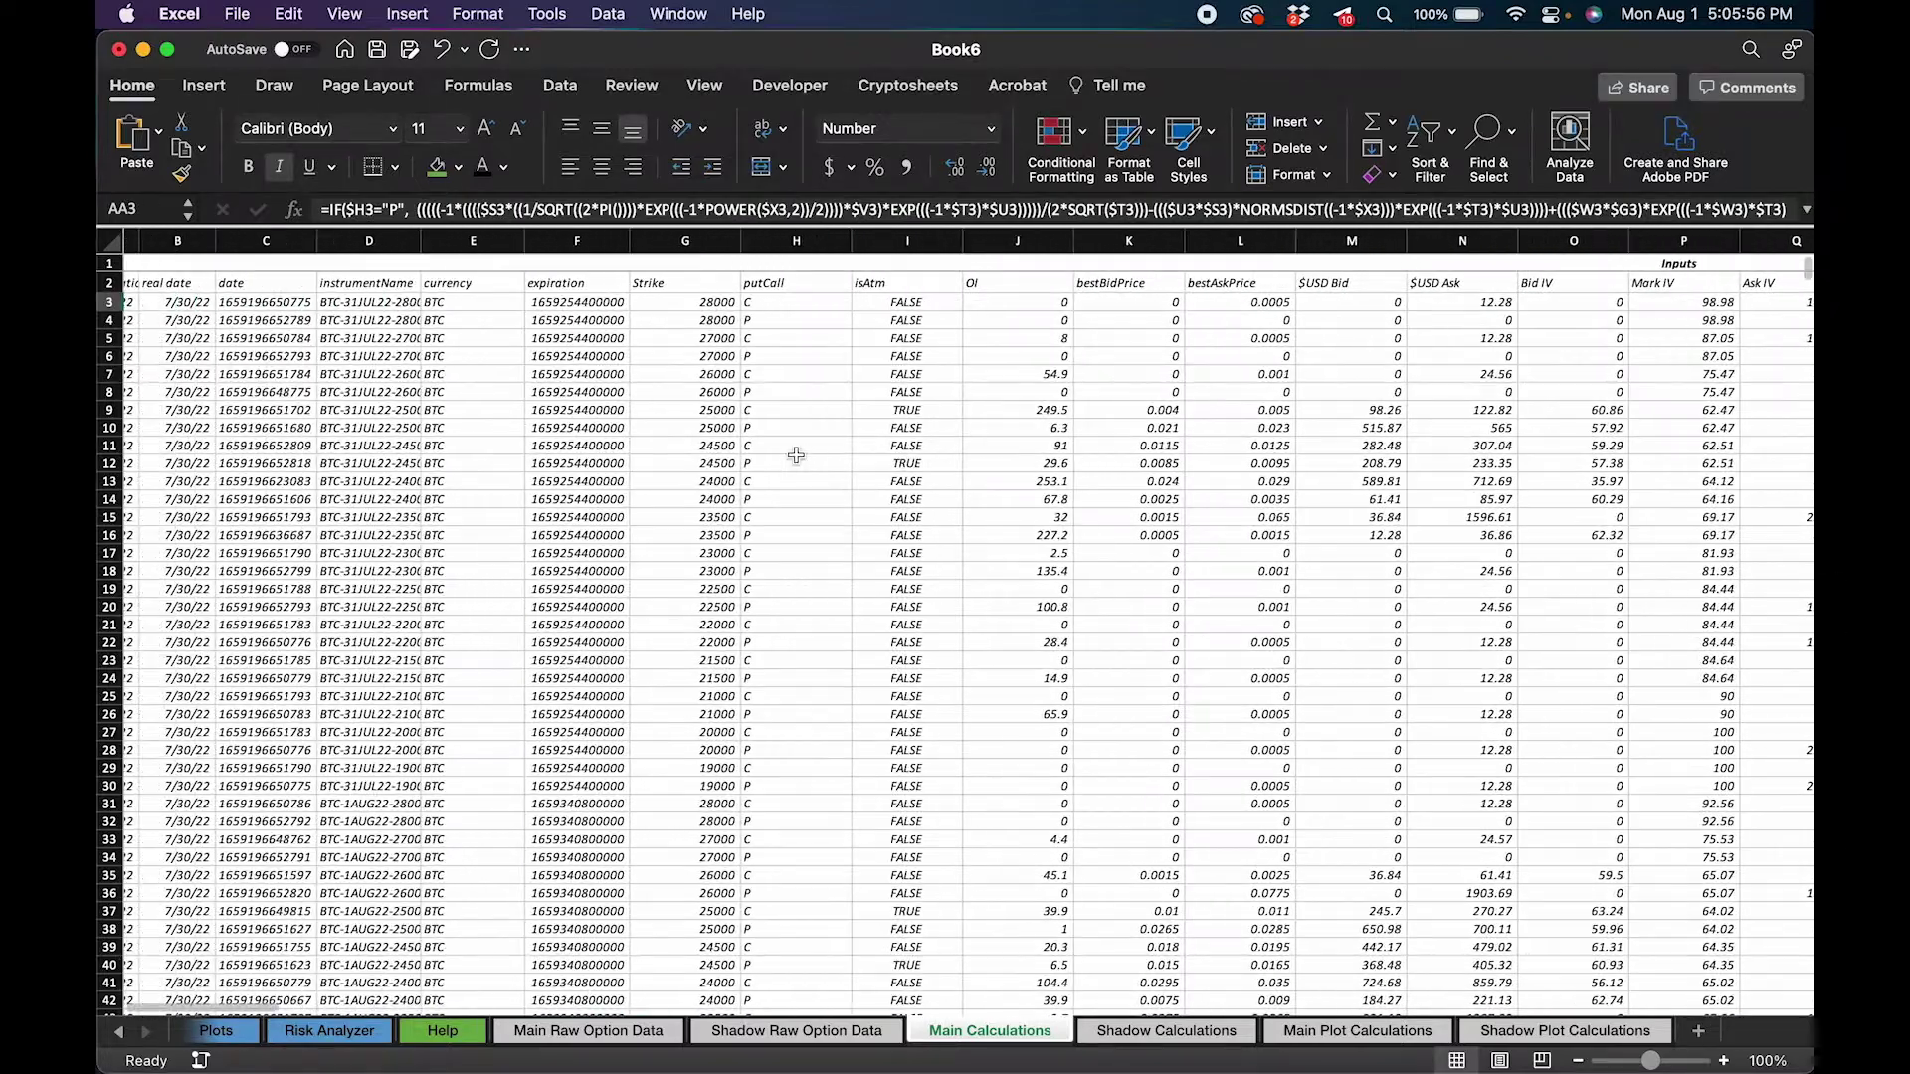
scroll(796, 455, right, 15)
scroll(796, 455, right, 2)
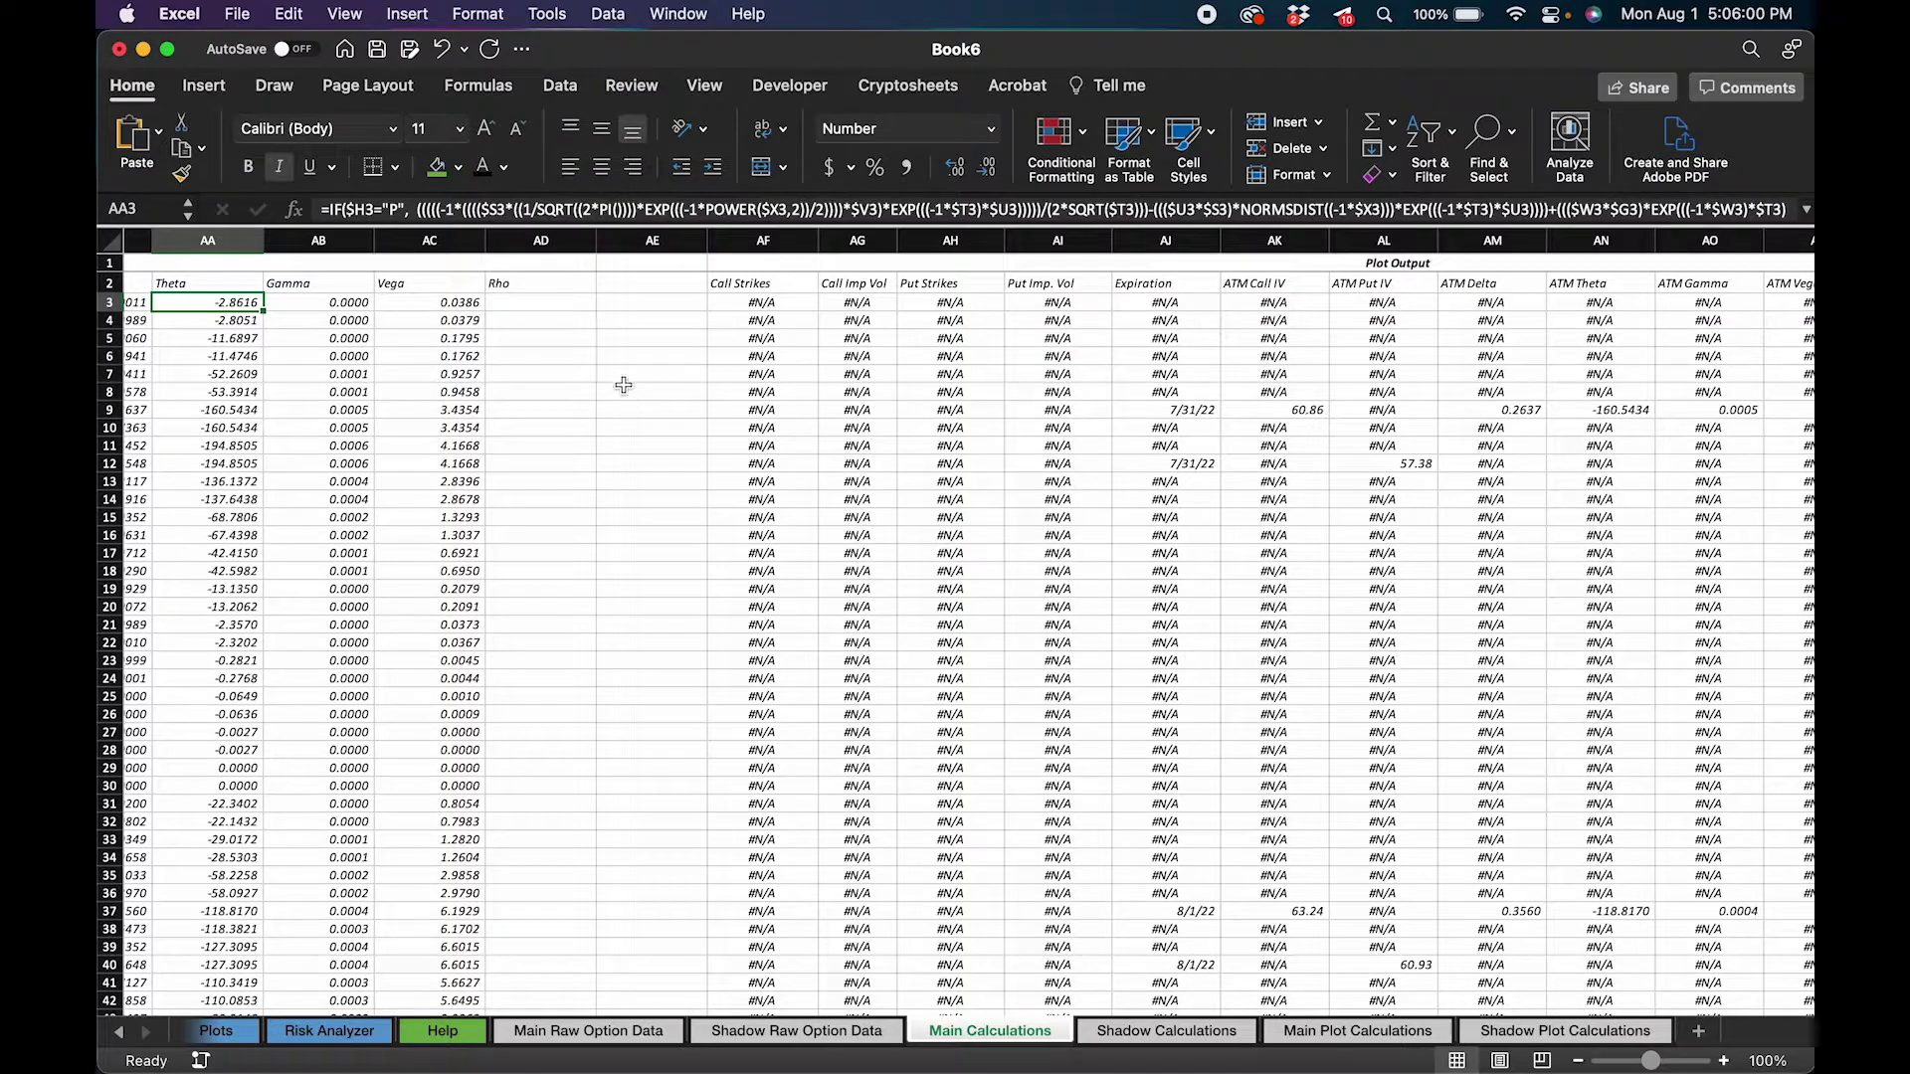
scroll(643, 373, left, 1)
scroll(643, 373, right, 20)
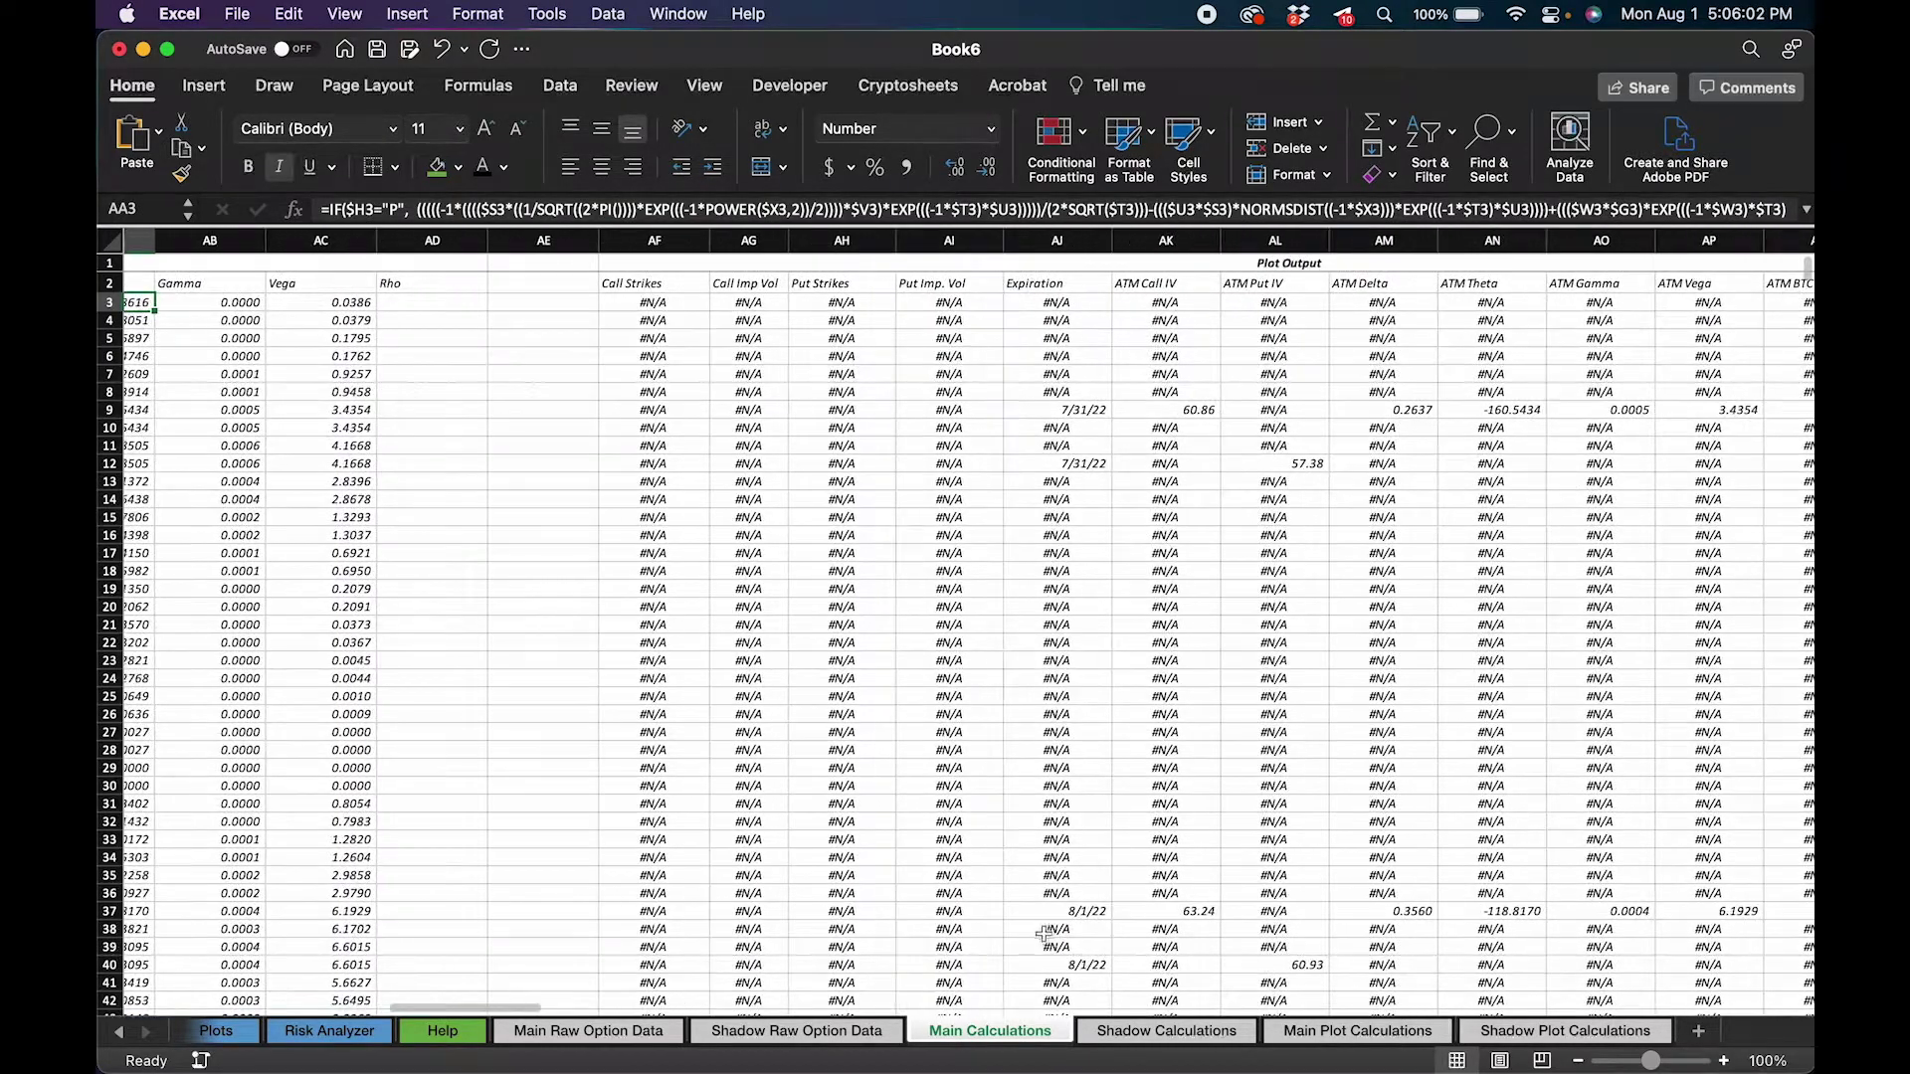
scroll(1208, 757, right, 20)
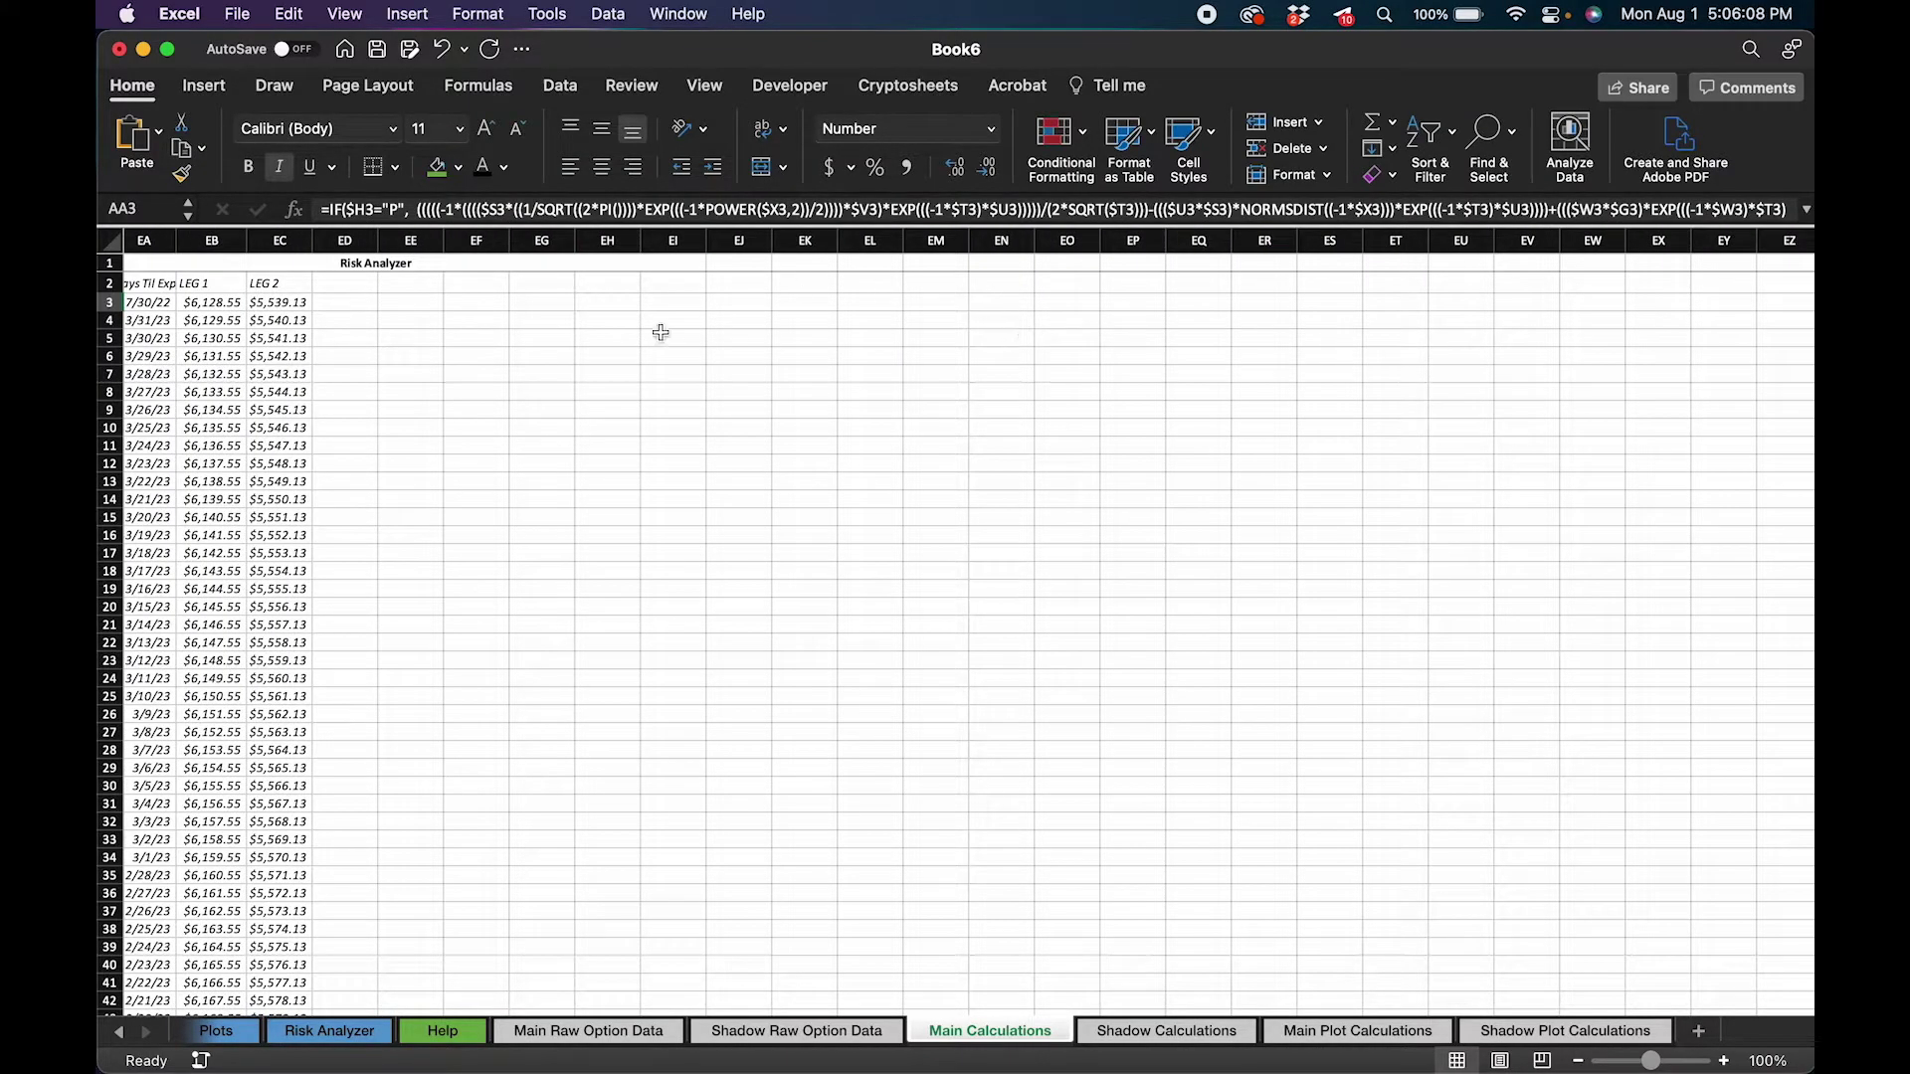
Step: Review the Call Output and Put Output sections of Main Calculations and check the $USD Bid formula in BG10
scroll(579, 414, left, 20)
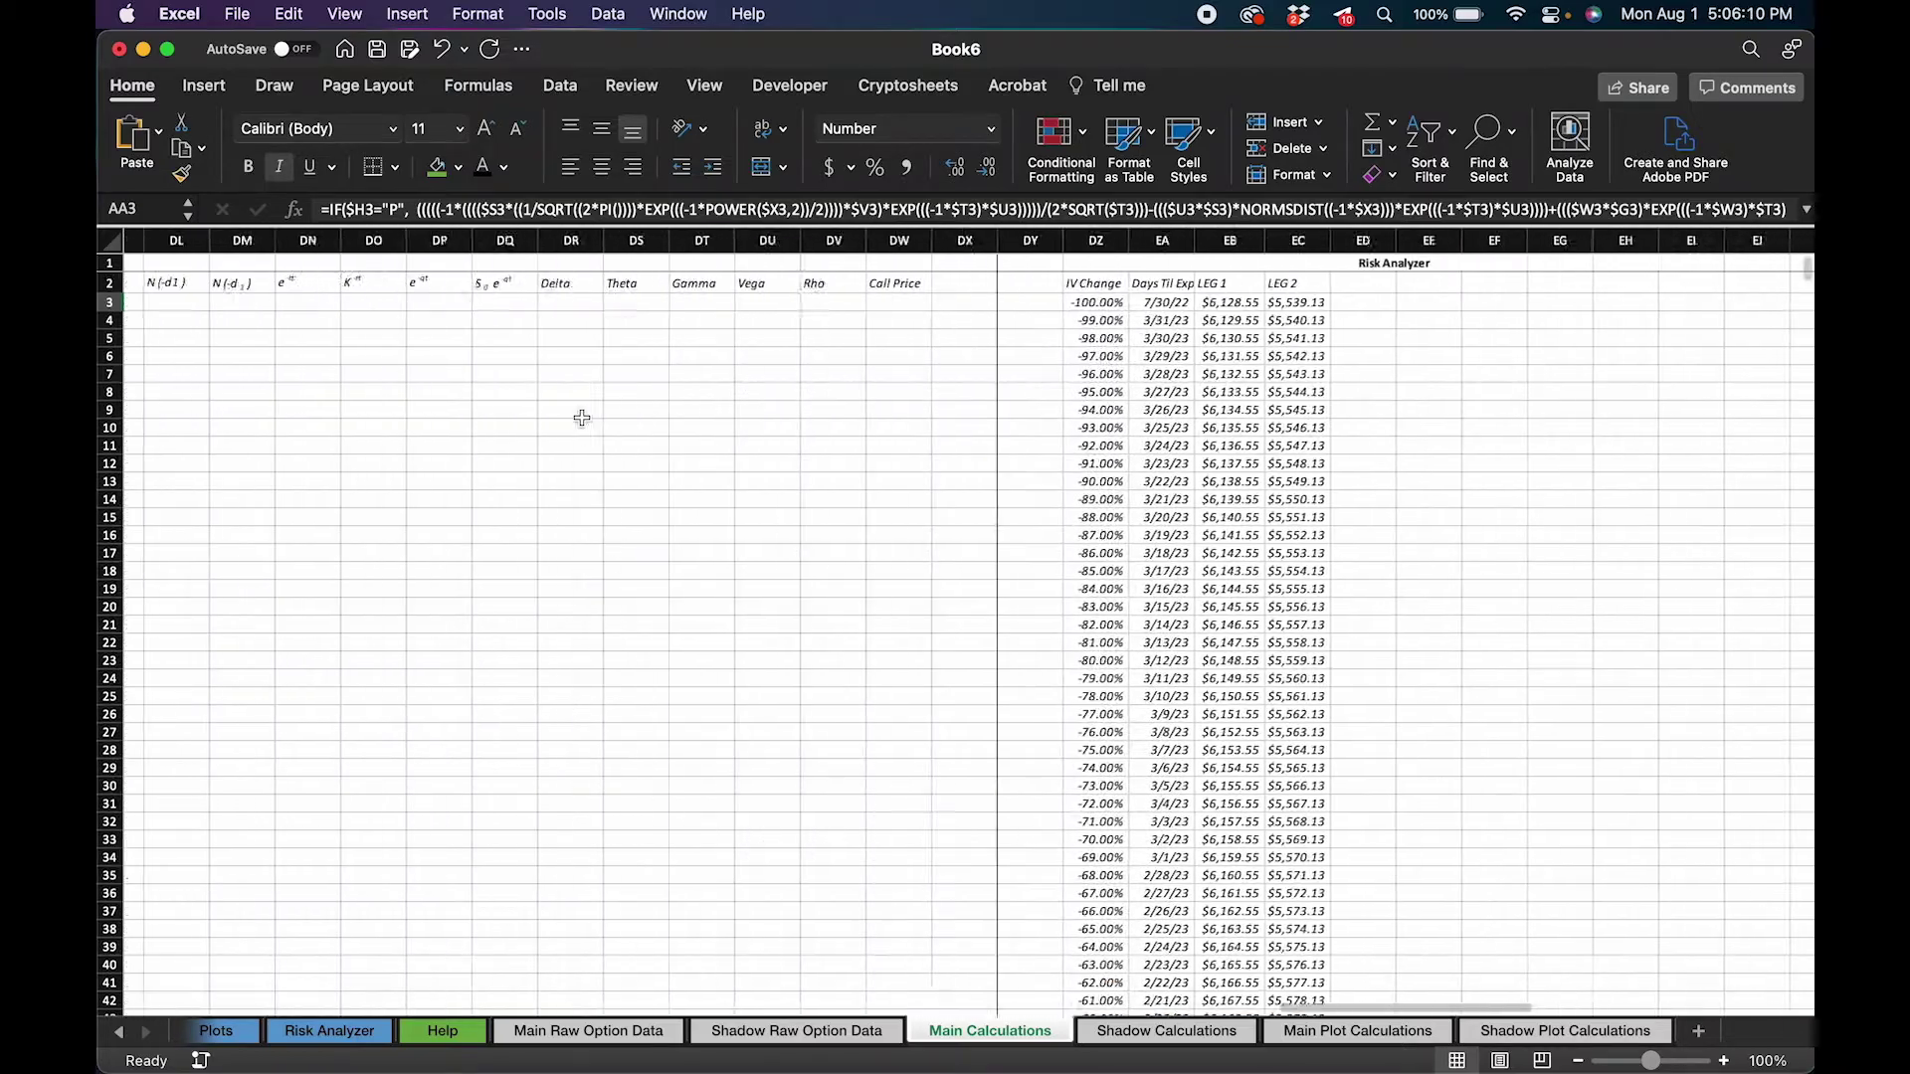
scroll(582, 418, right, 5)
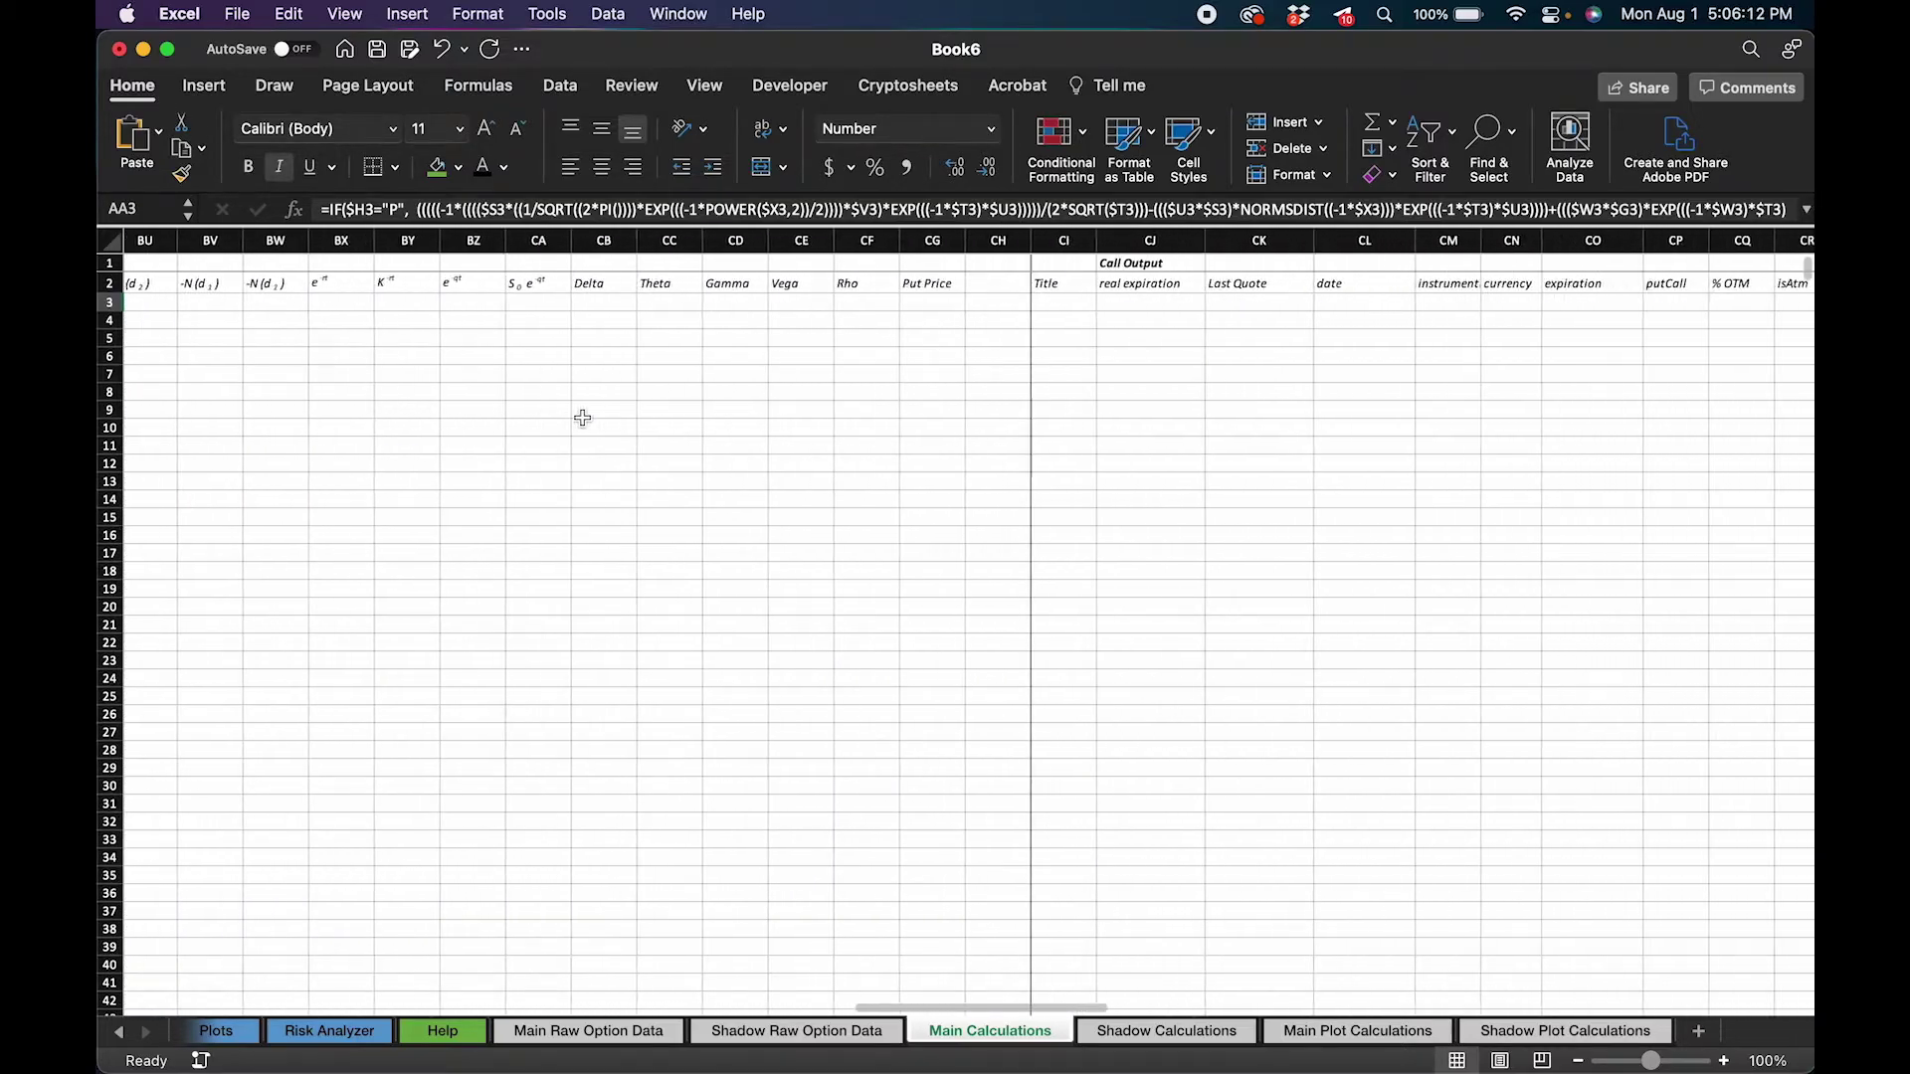
scroll(582, 417, left, 10)
click(835, 426)
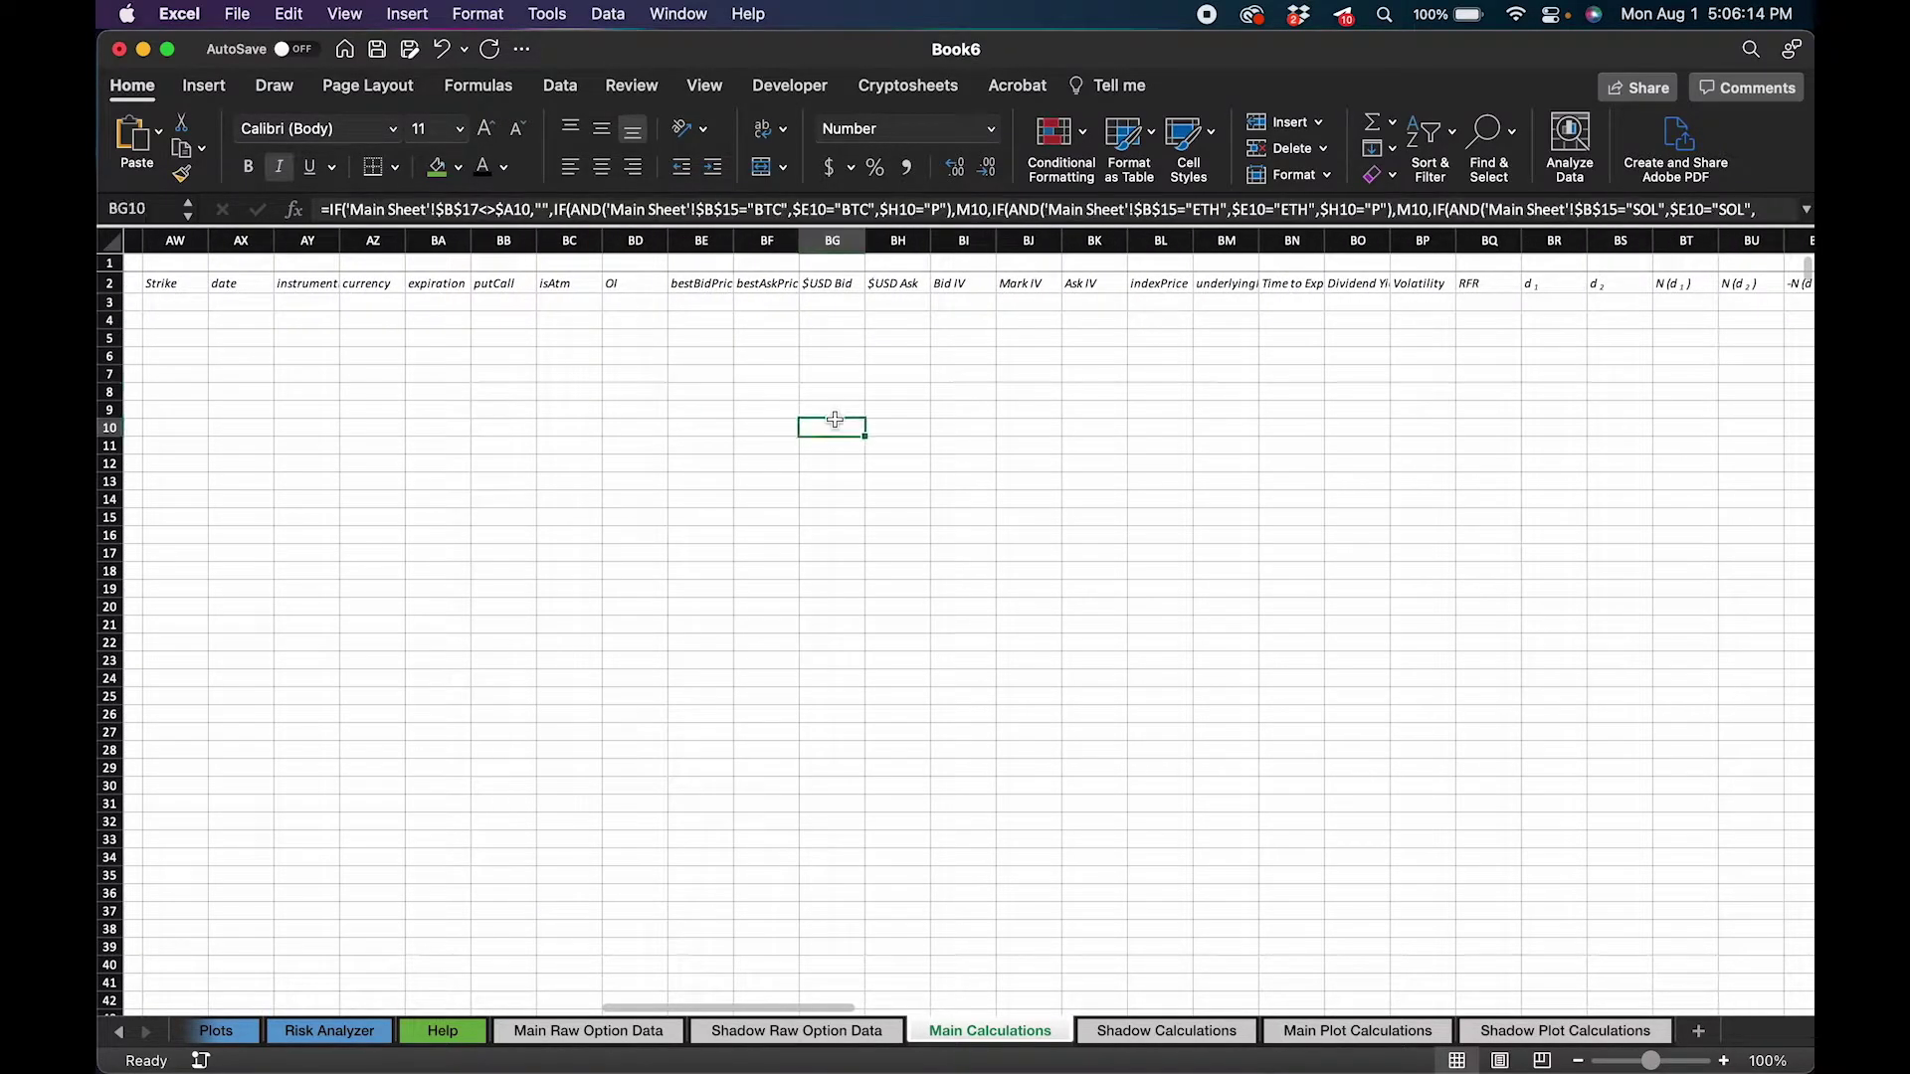
scroll(682, 597, left, 5)
scroll(682, 598, left, 3)
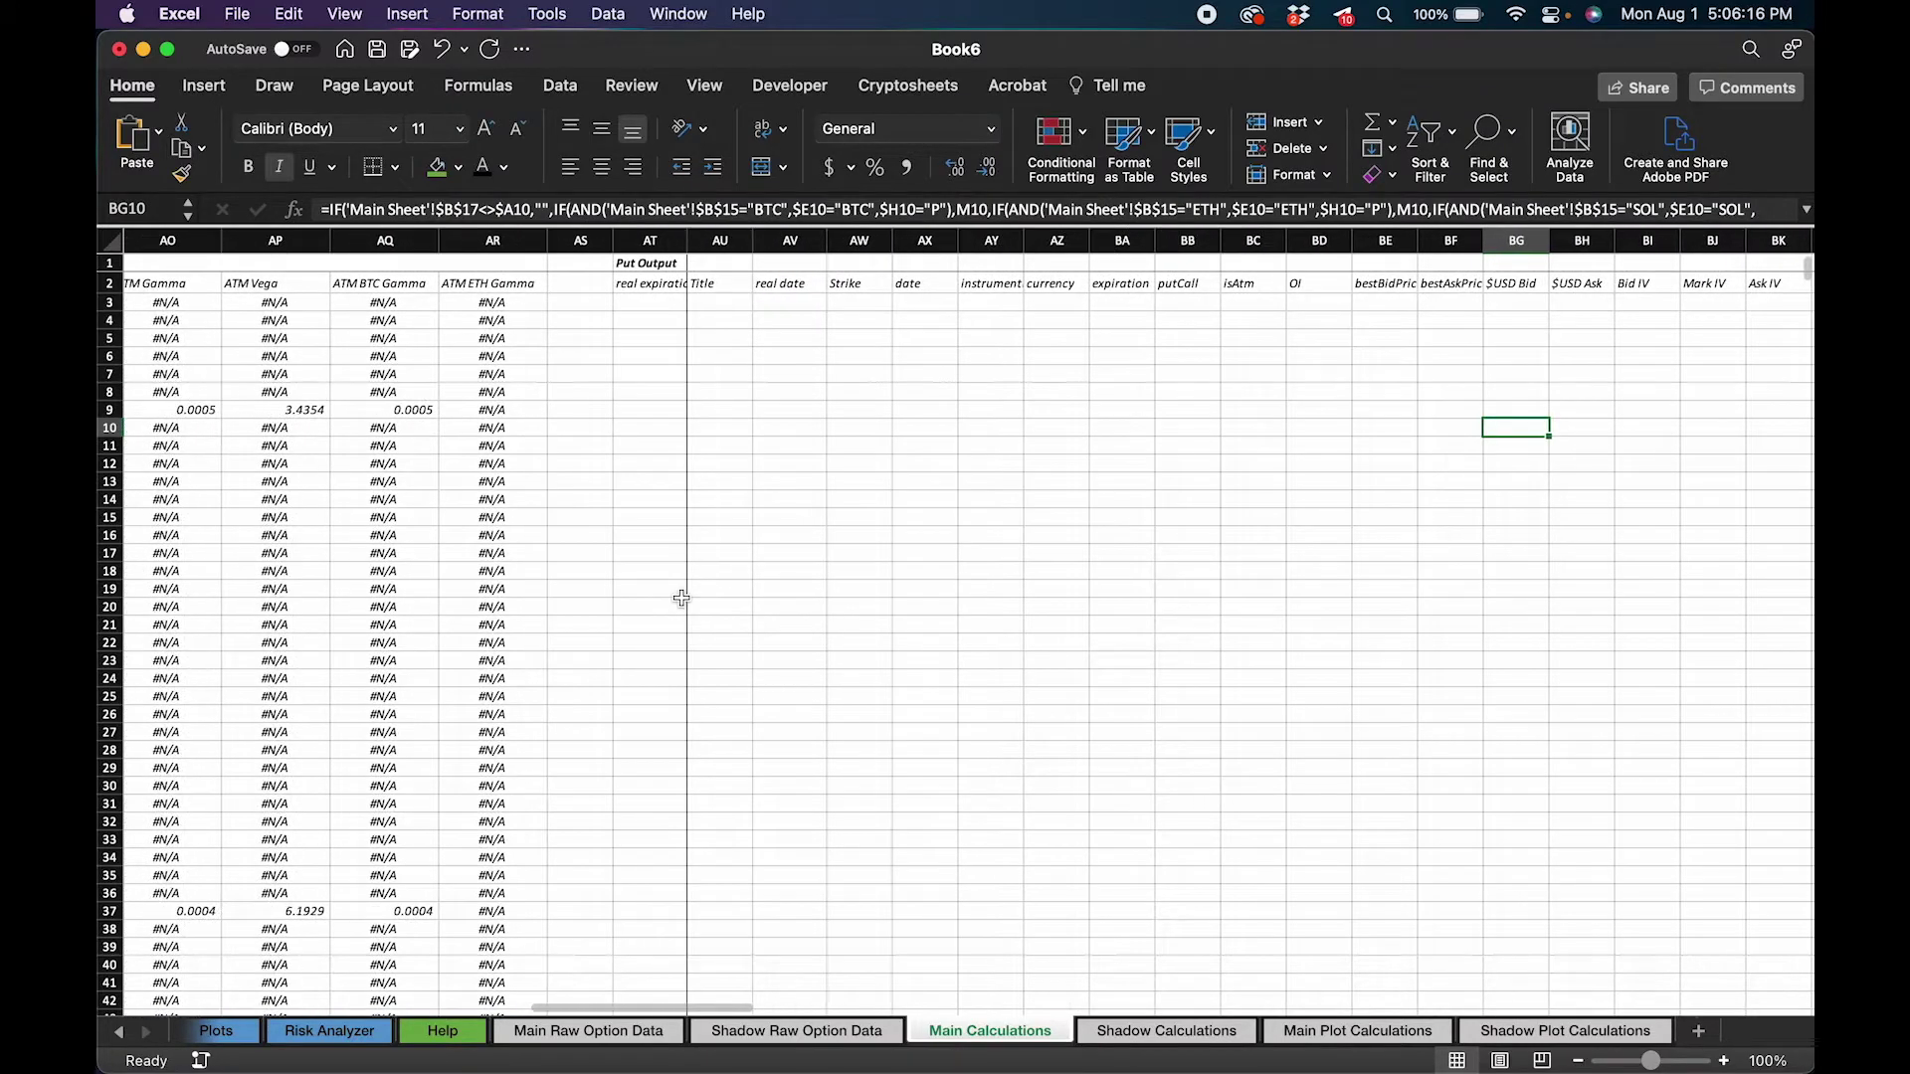
scroll(682, 598, right, 7)
Step: Open the Shadow Calculations sheet and browse its Plot Output, Put Output and Call Output sections
click(1166, 1030)
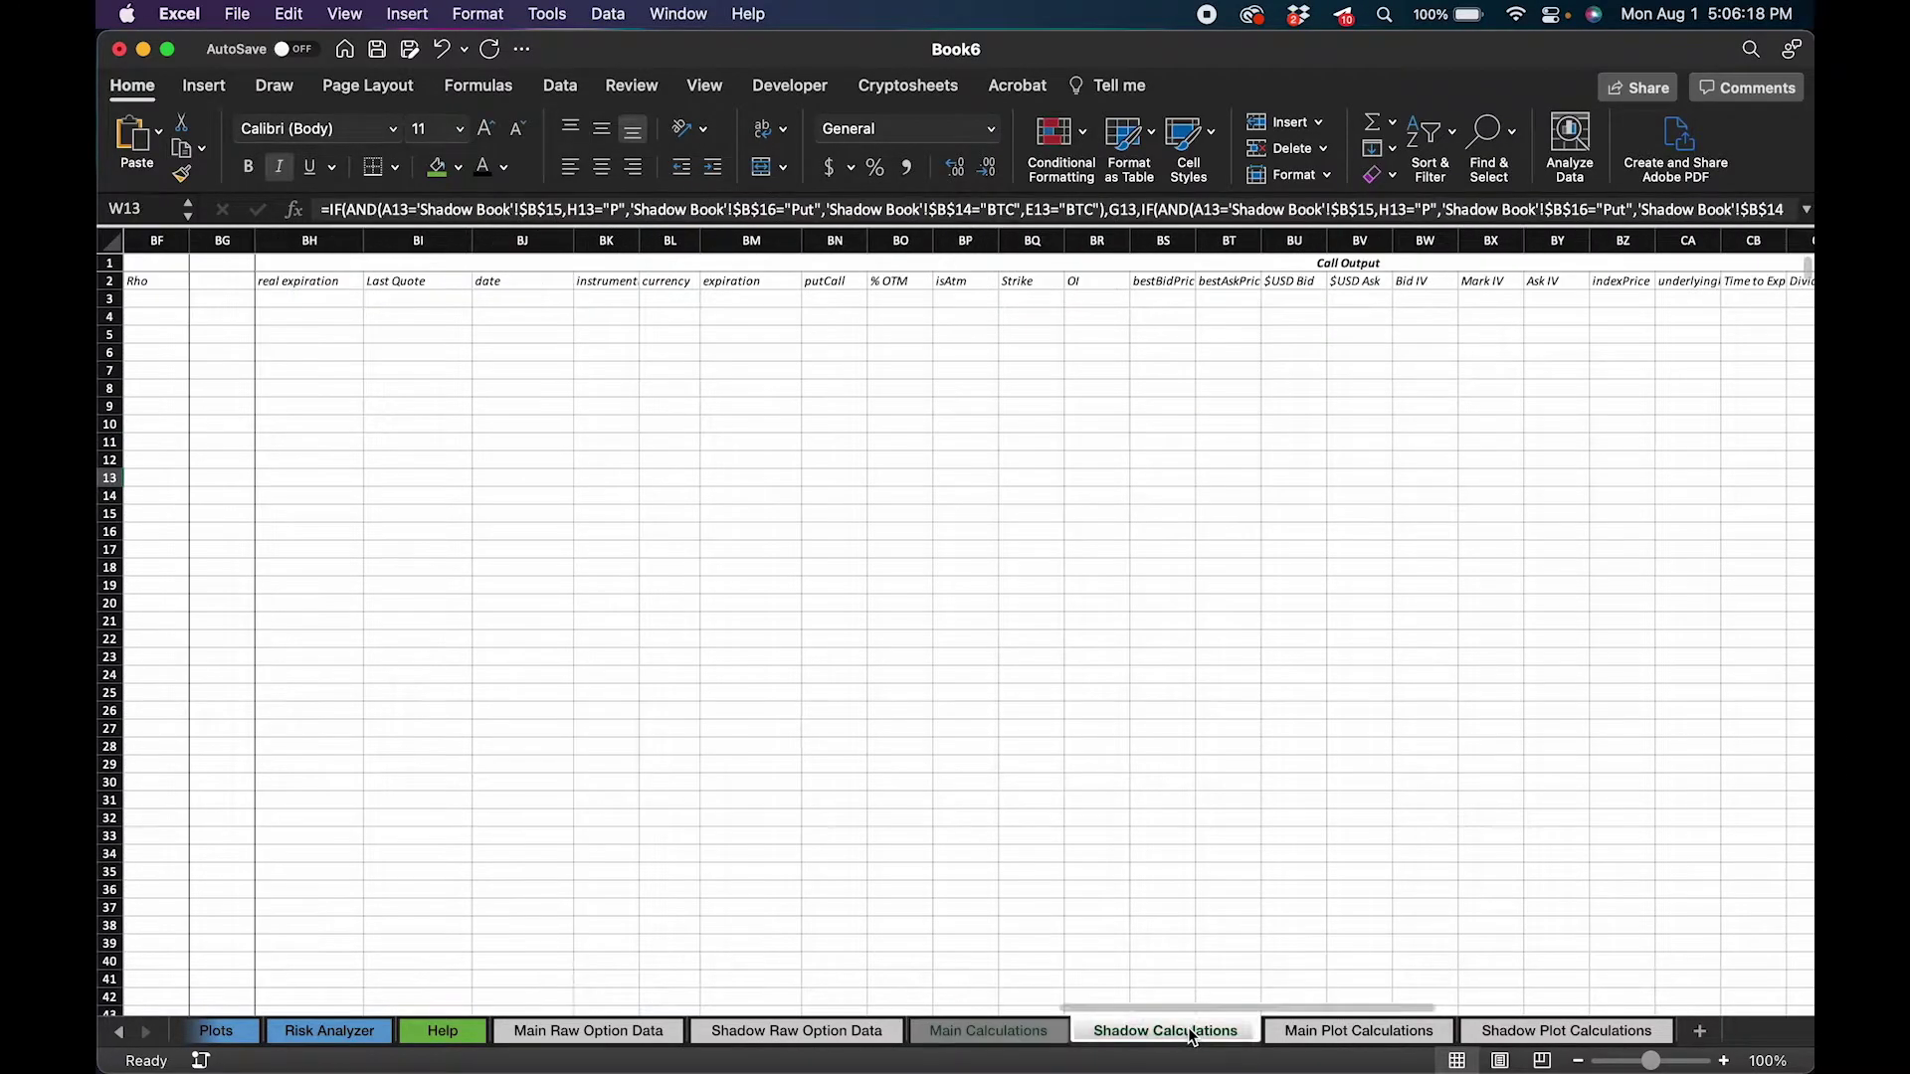
scroll(977, 826, left, 4)
scroll(977, 826, left, 12)
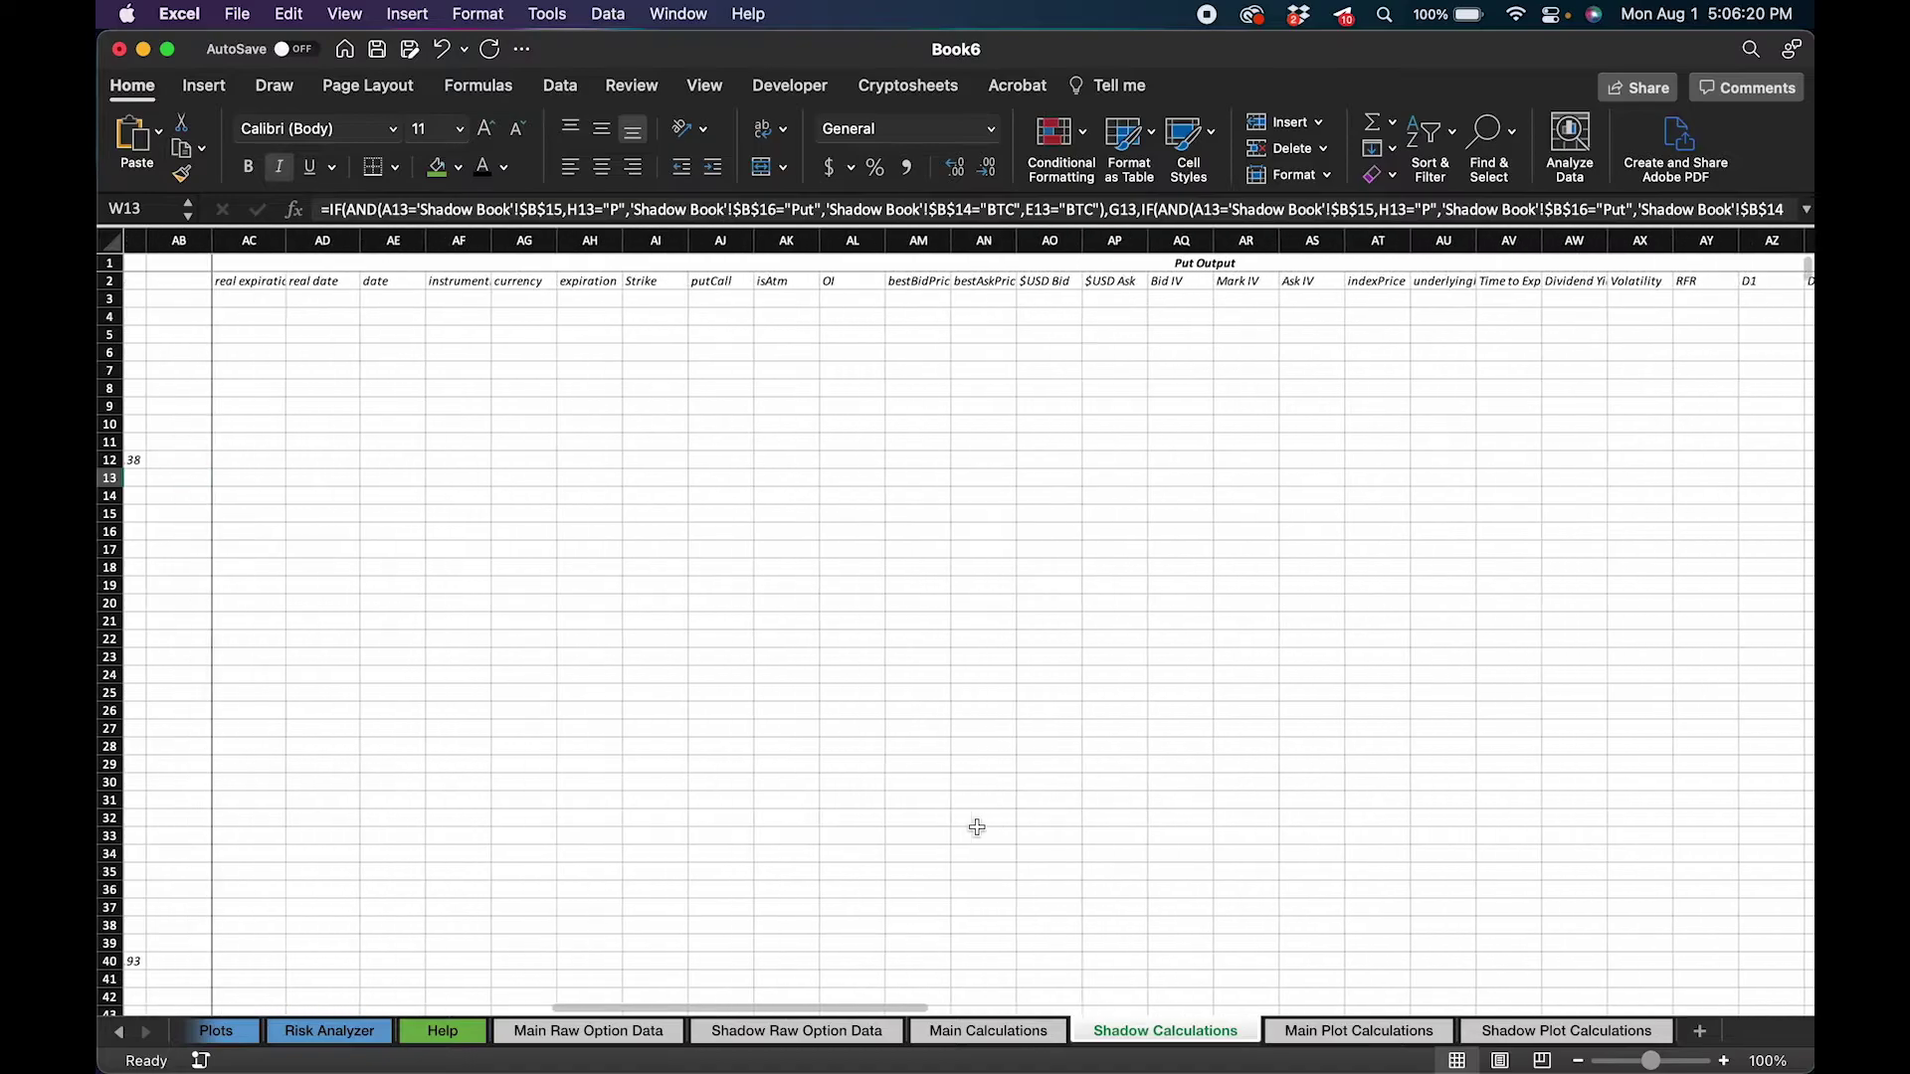
scroll(977, 826, right, 1)
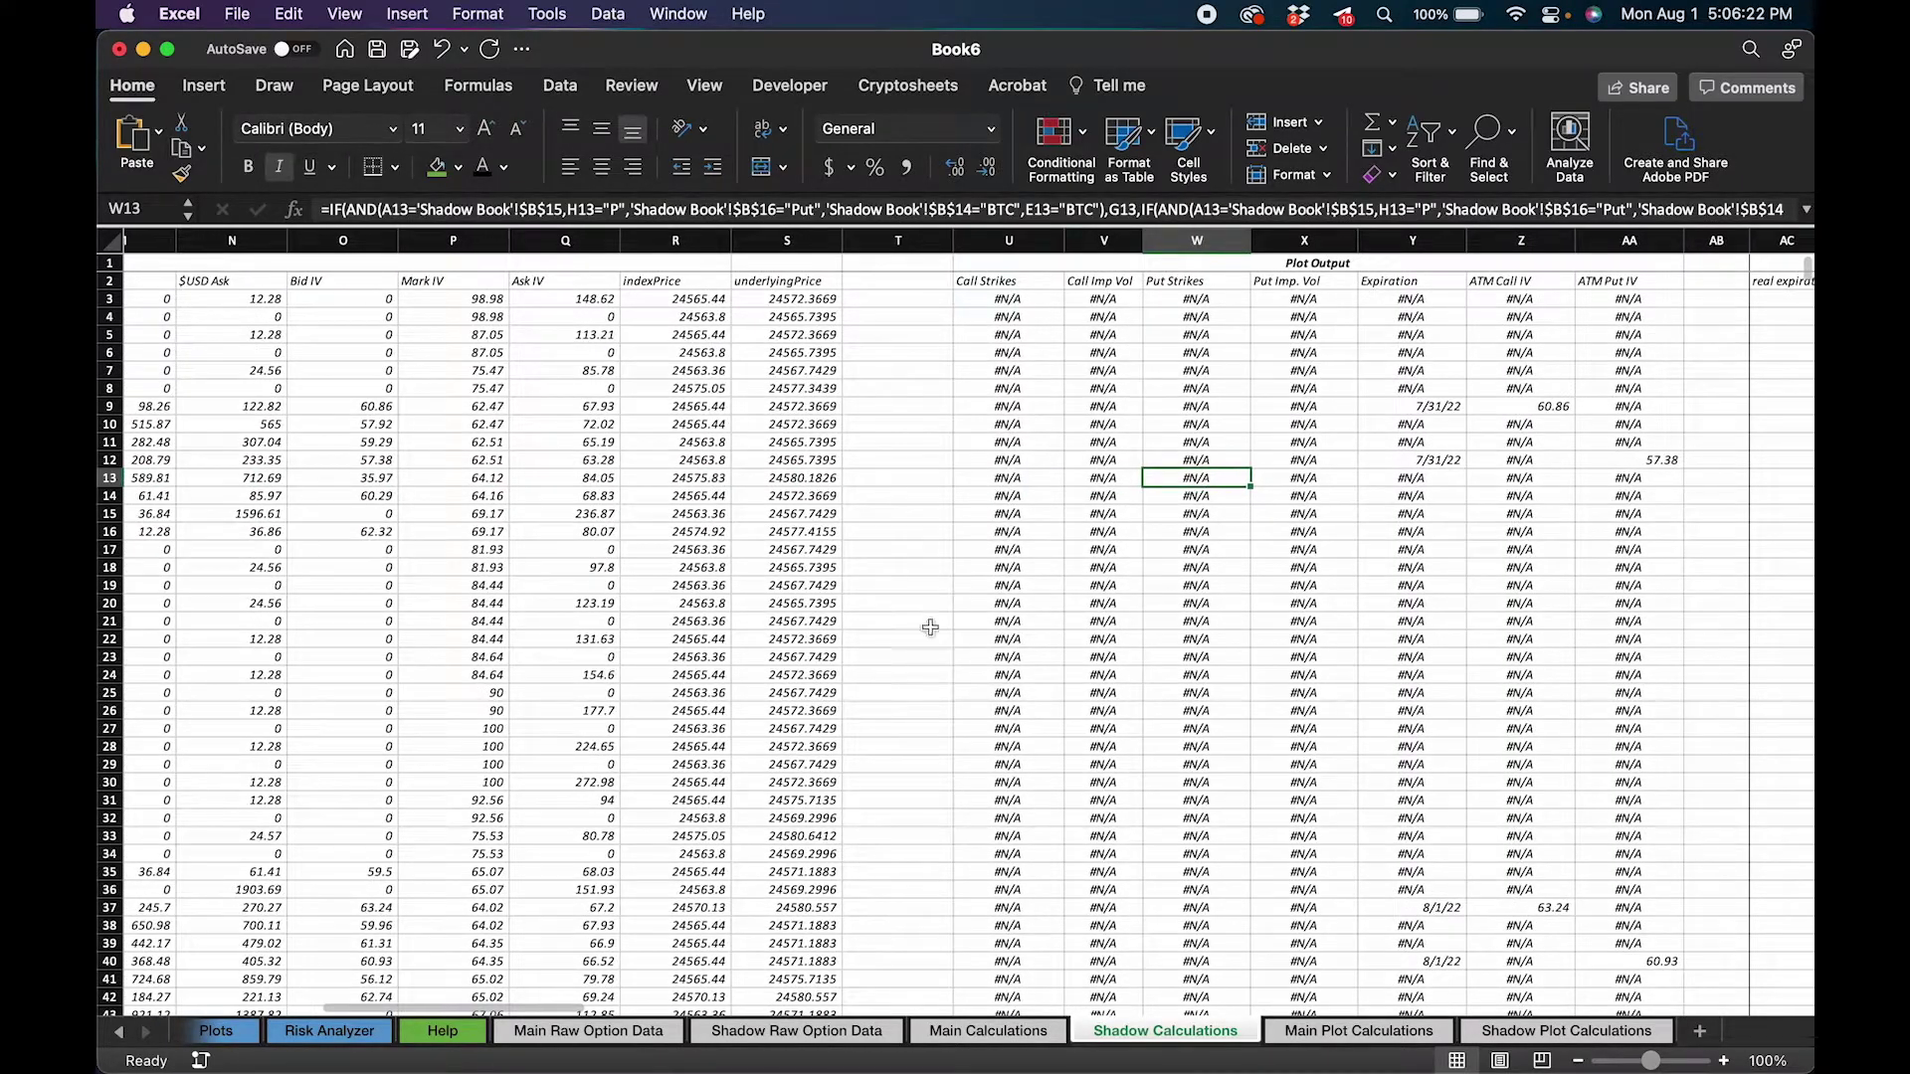
scroll(1096, 581, right, 15)
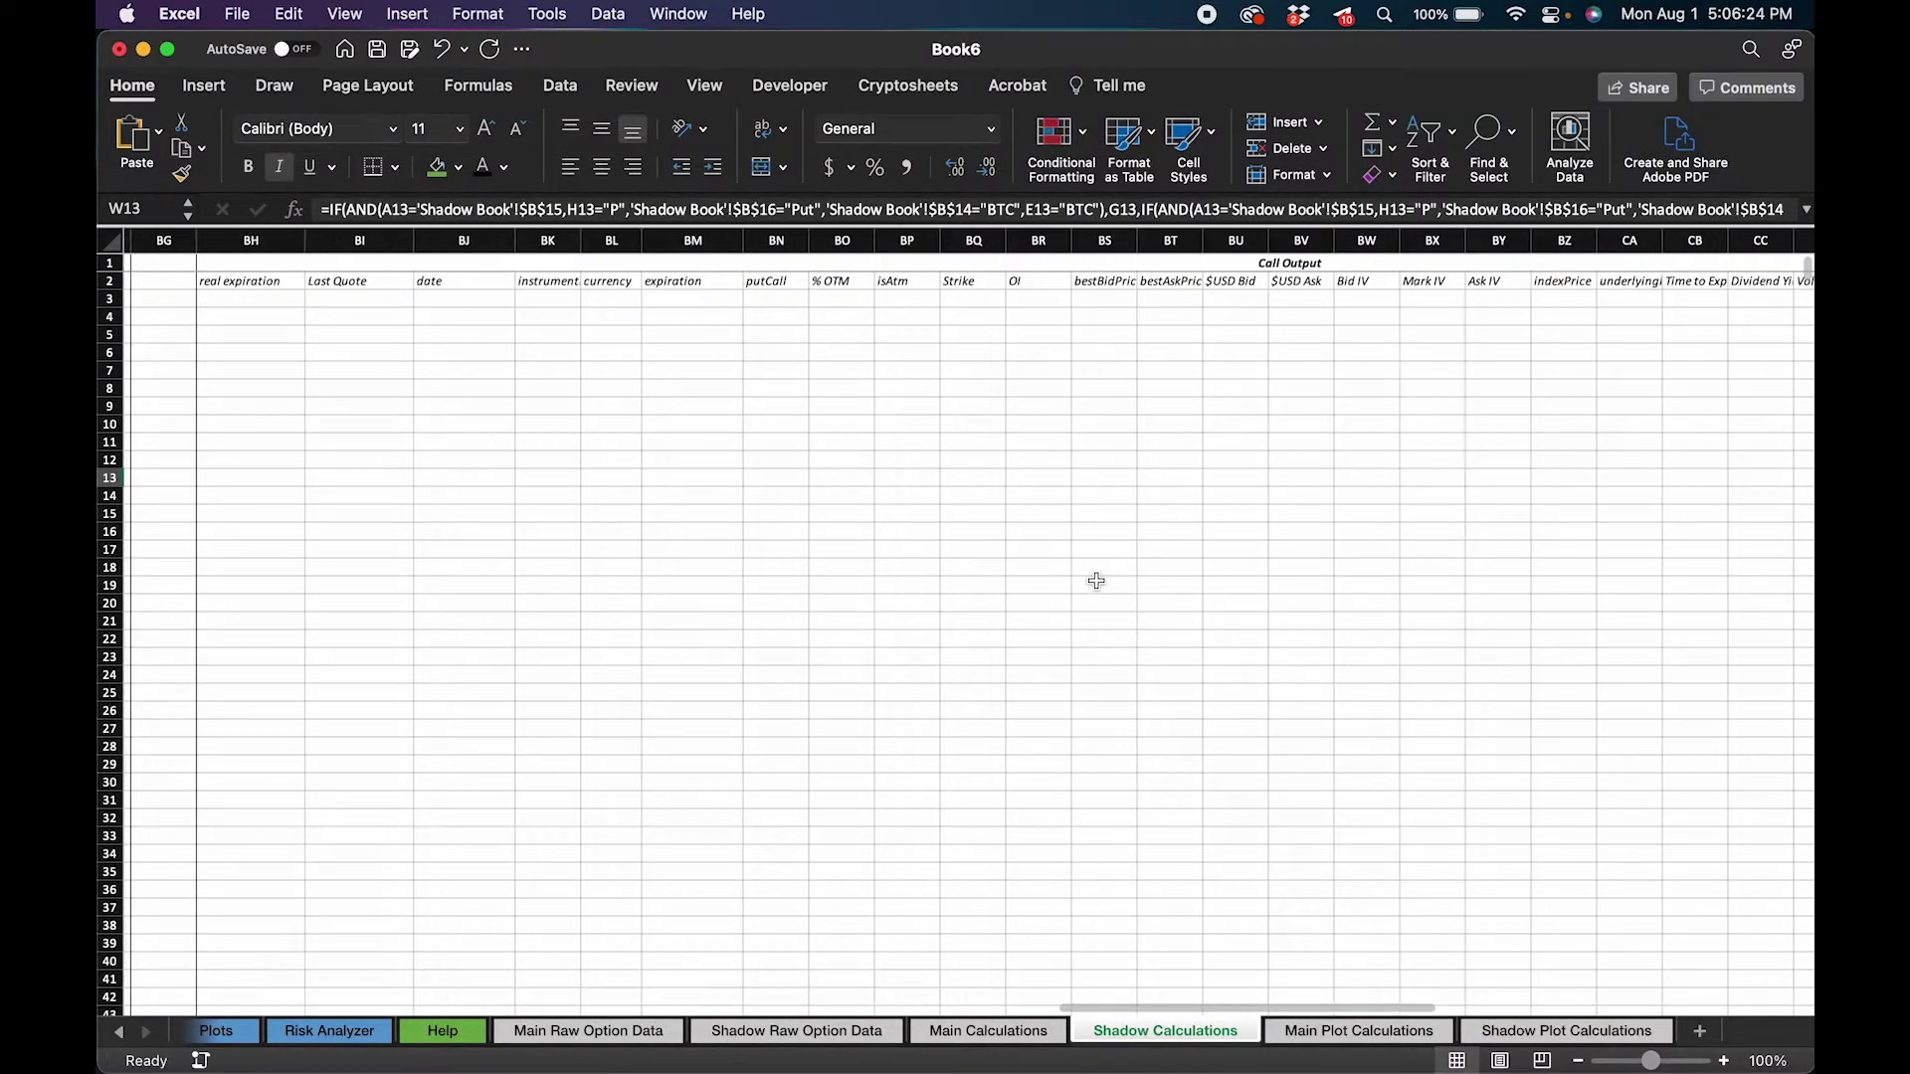
scroll(1116, 511, right, 3)
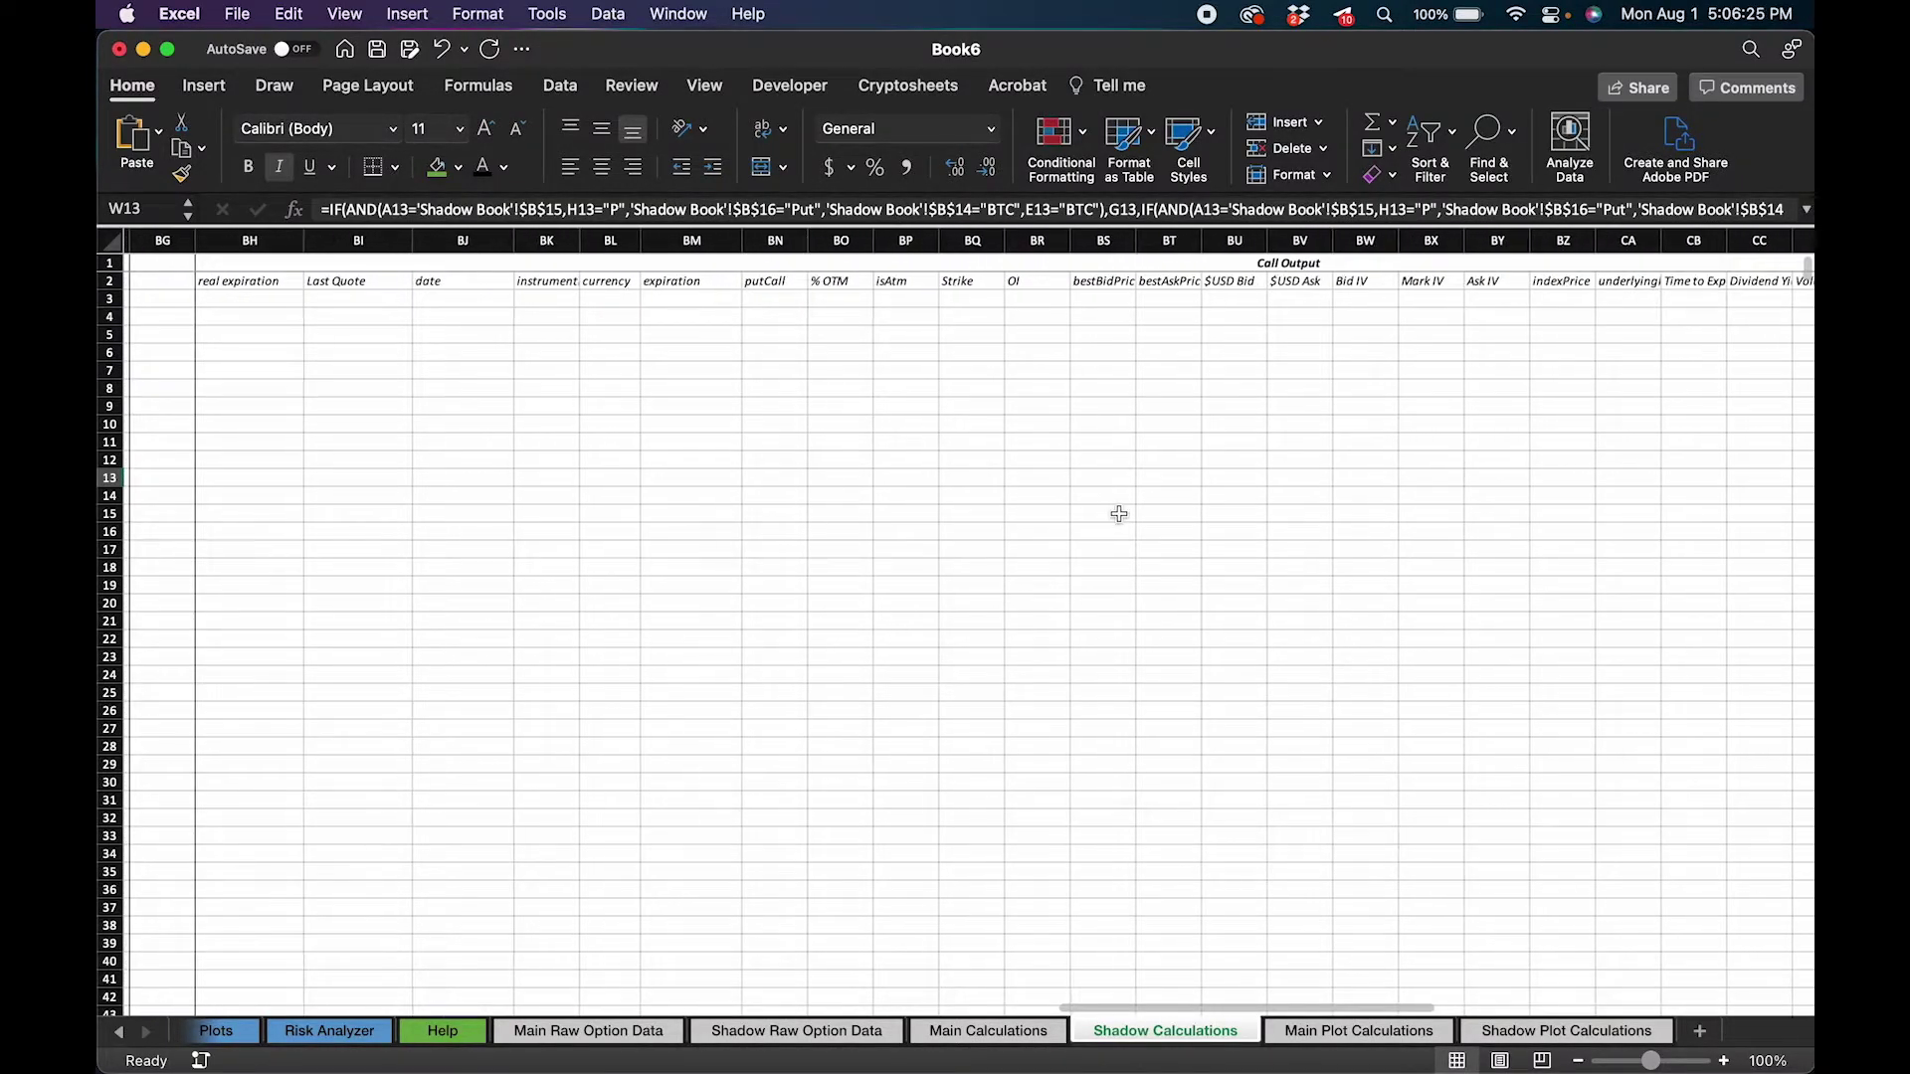
Step: View the Main Plot Calculations and Shadow Plot Calculations sheets, and examine the call and put columns on the main one
click(1358, 1031)
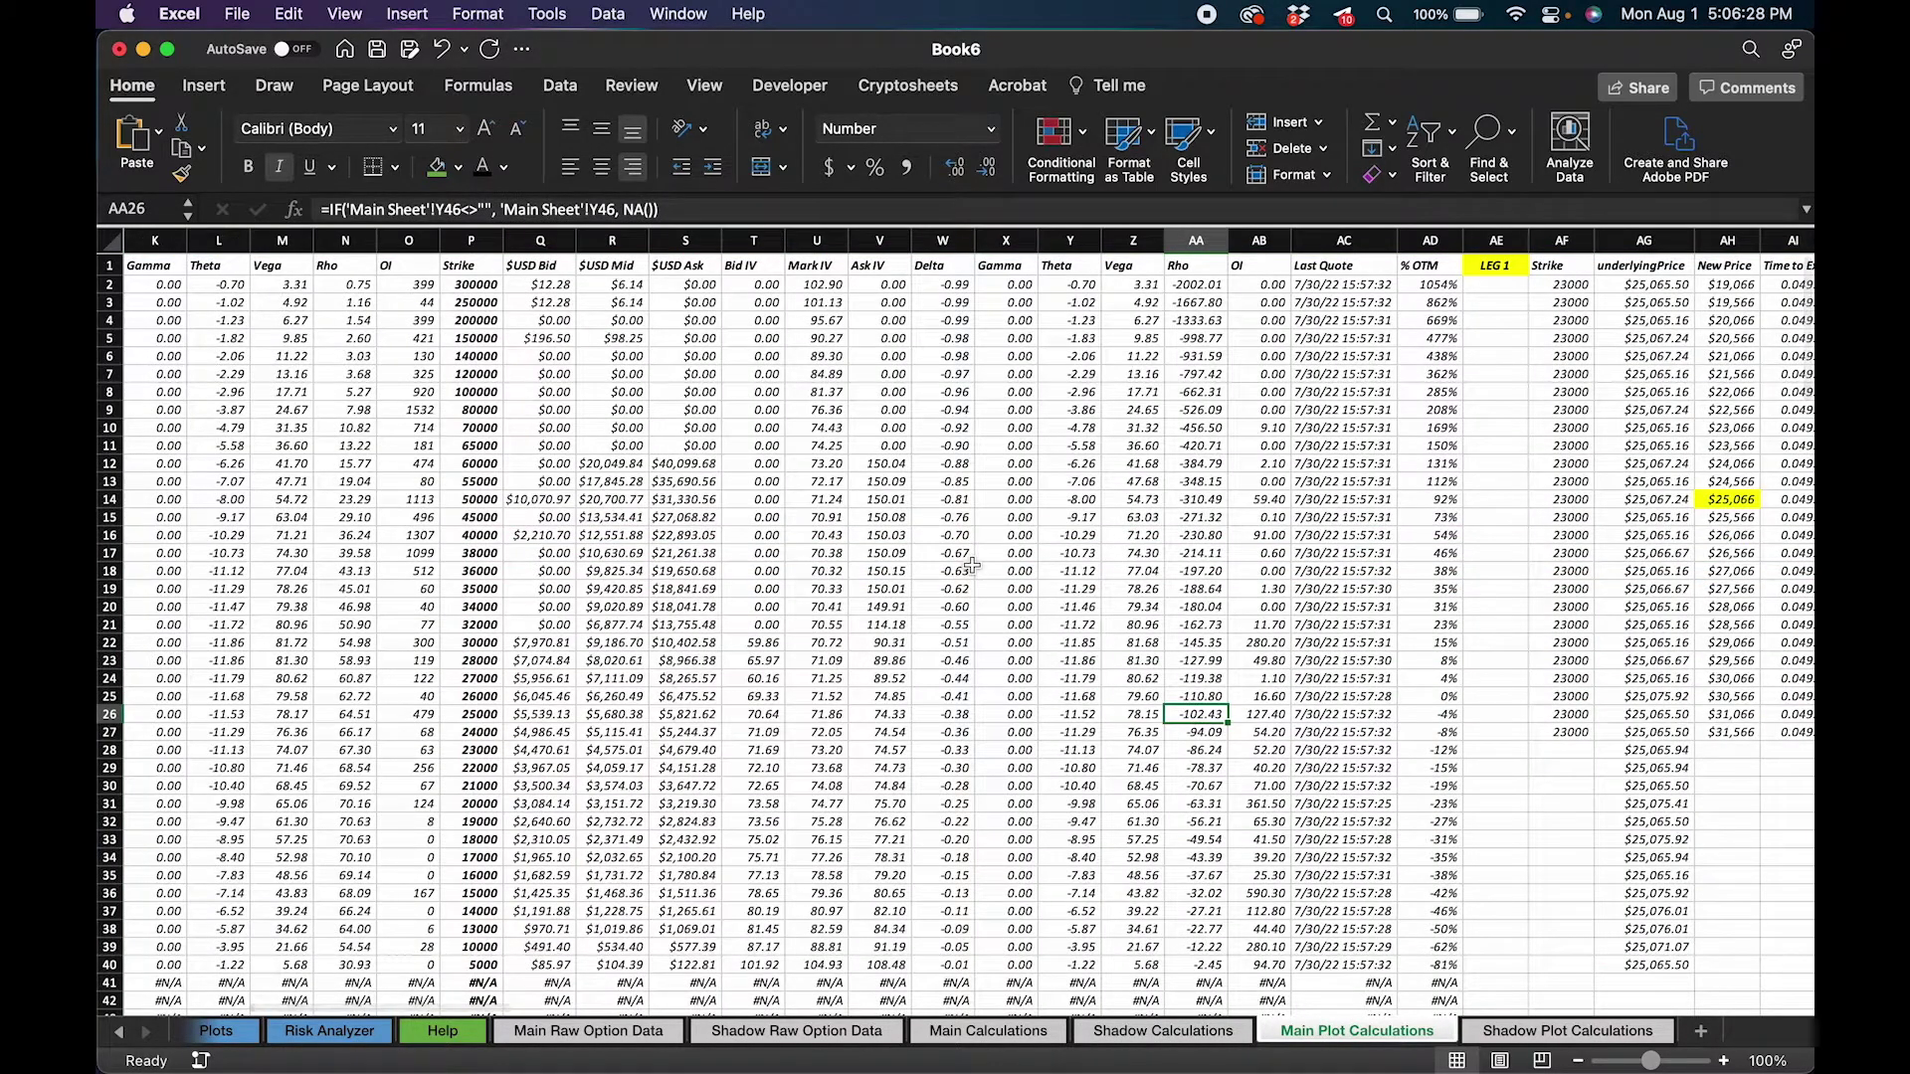
click(1568, 1032)
click(1358, 1031)
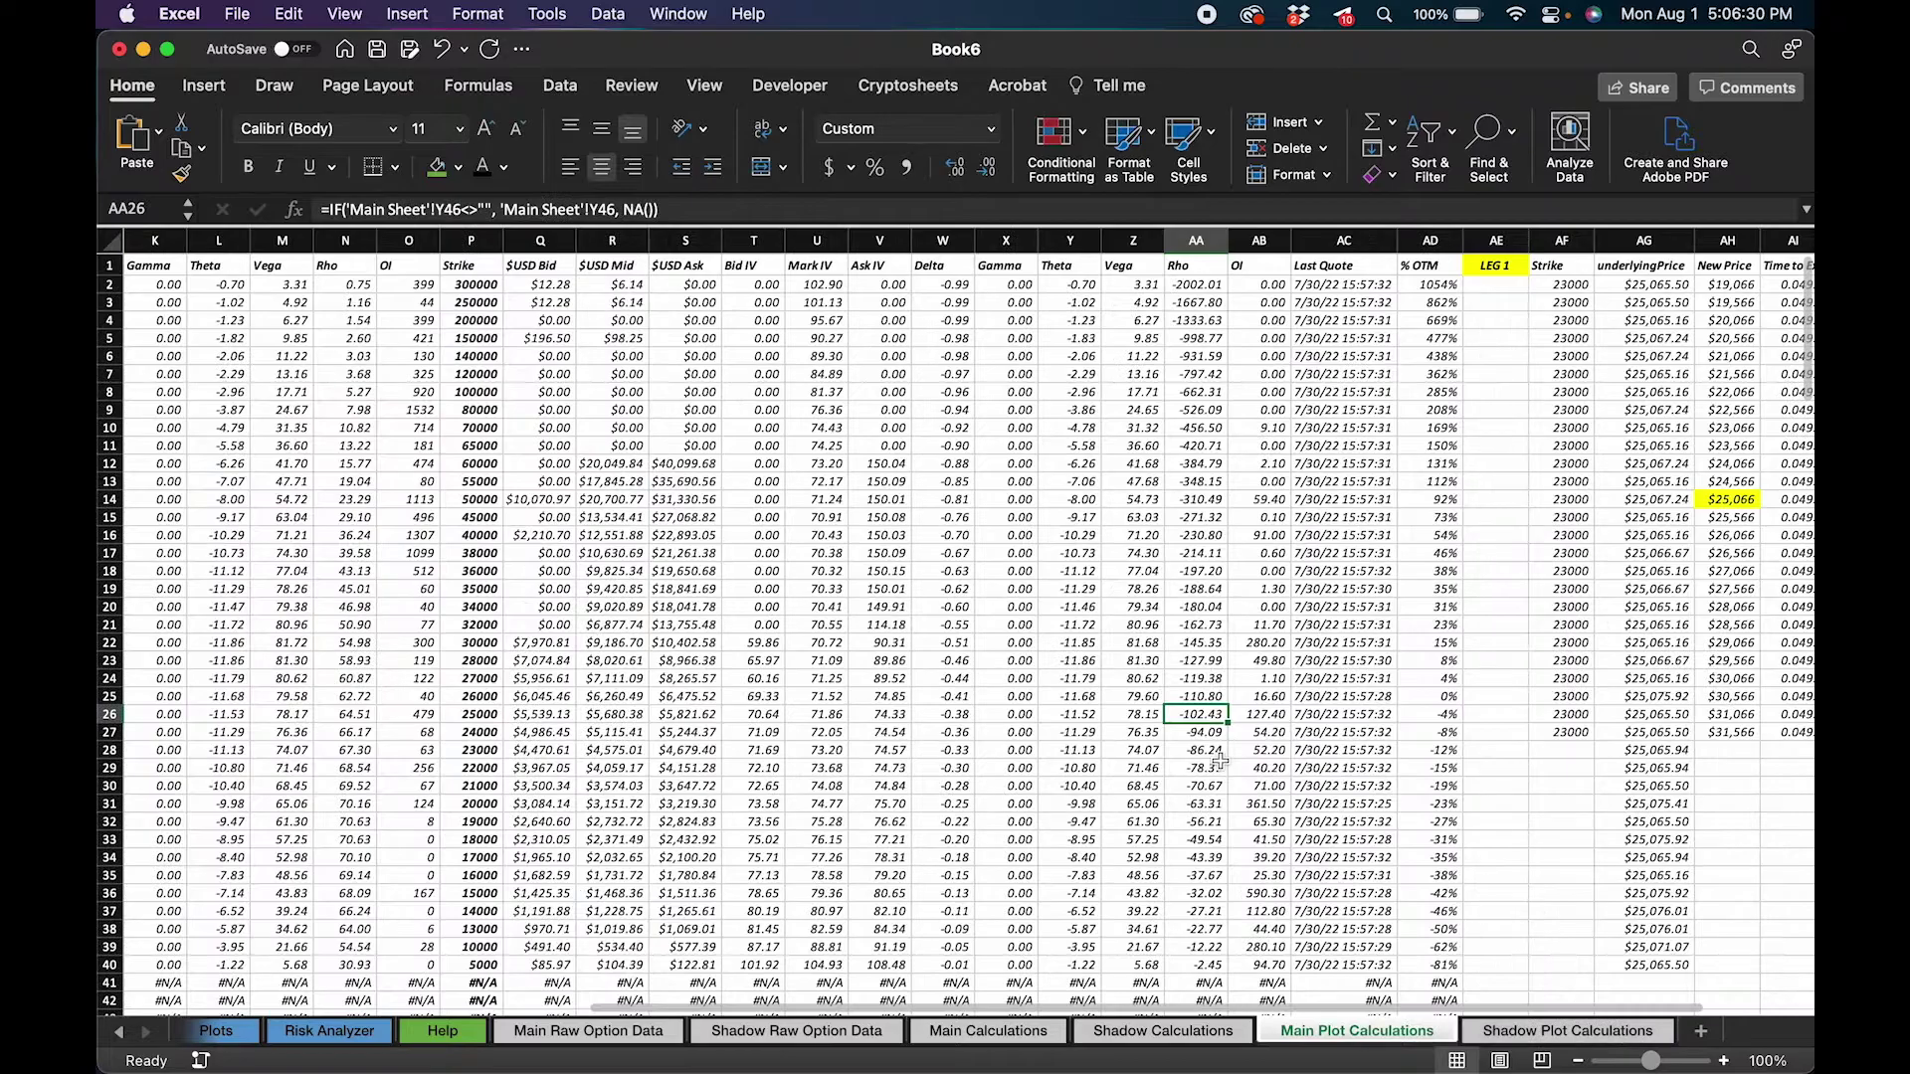
scroll(1219, 758, left, 5)
scroll(1220, 758, left, 2)
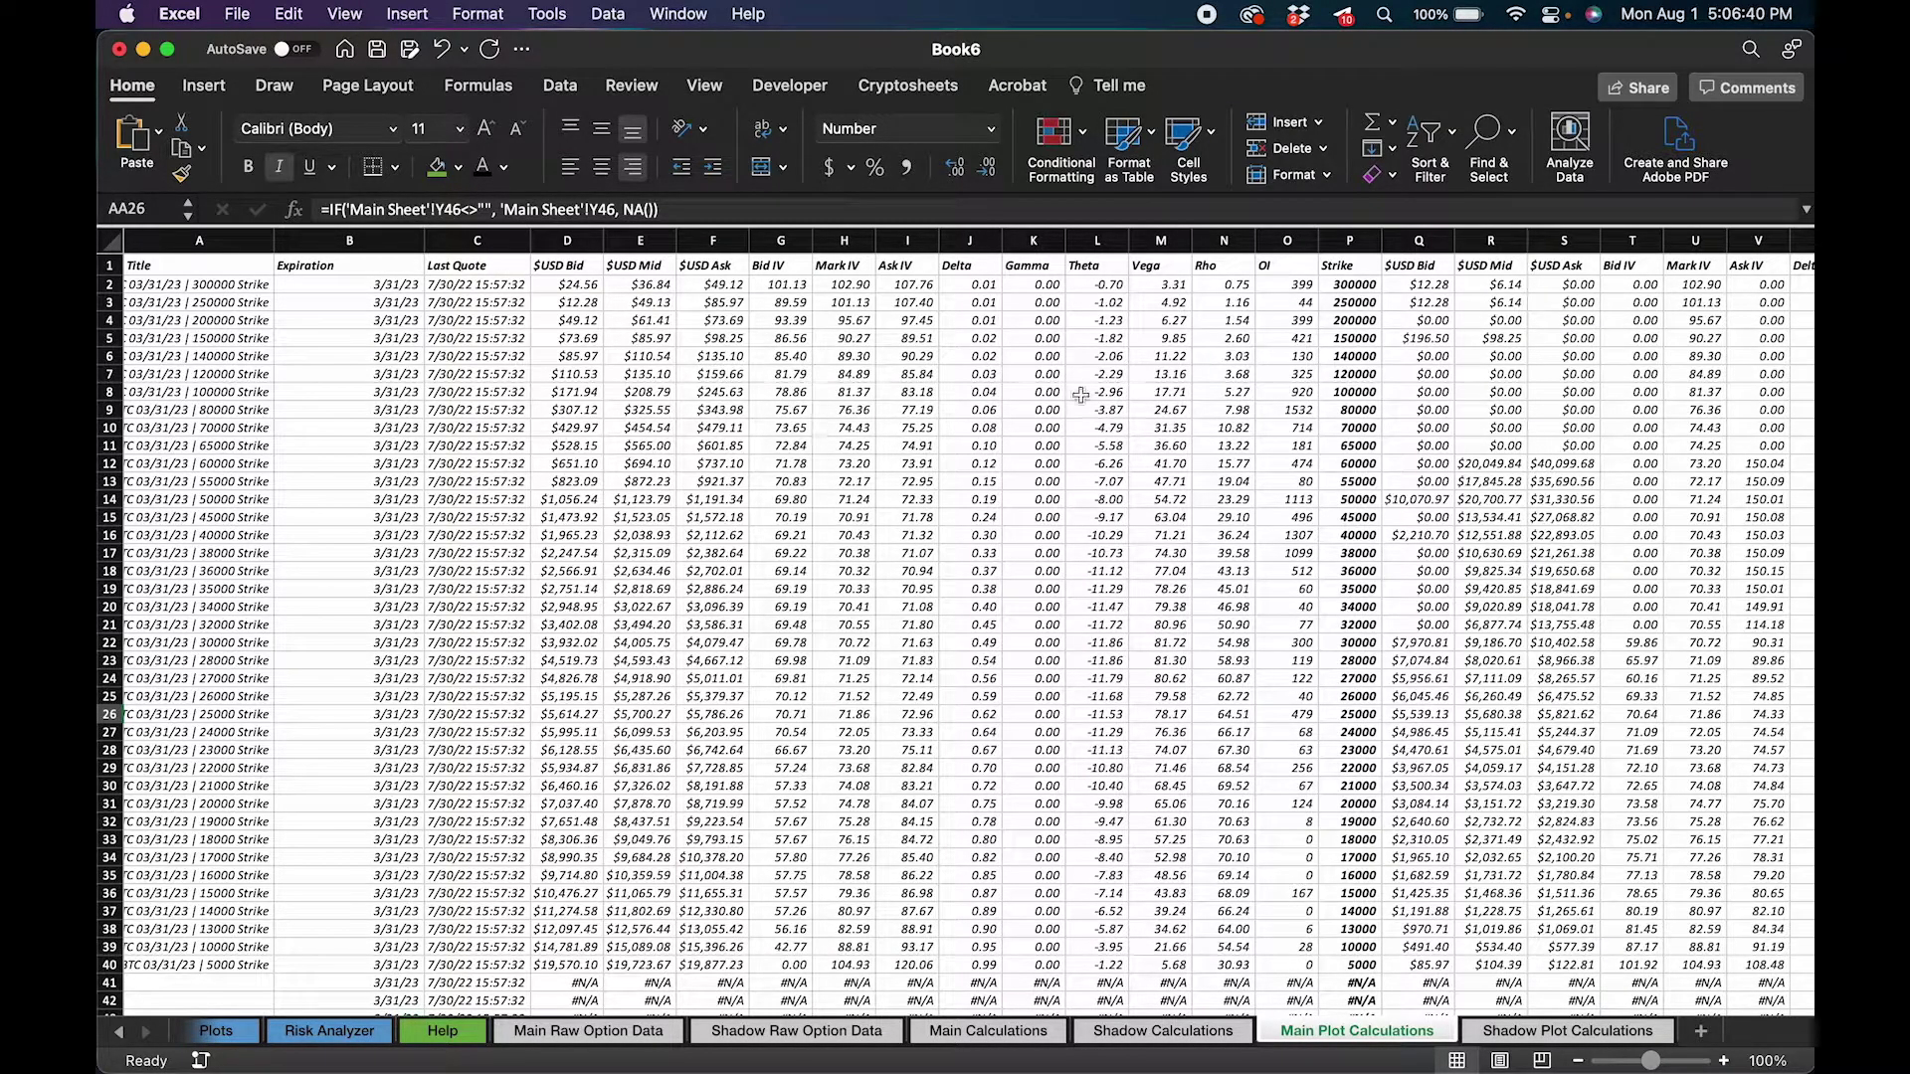
scroll(1341, 426, right, 5)
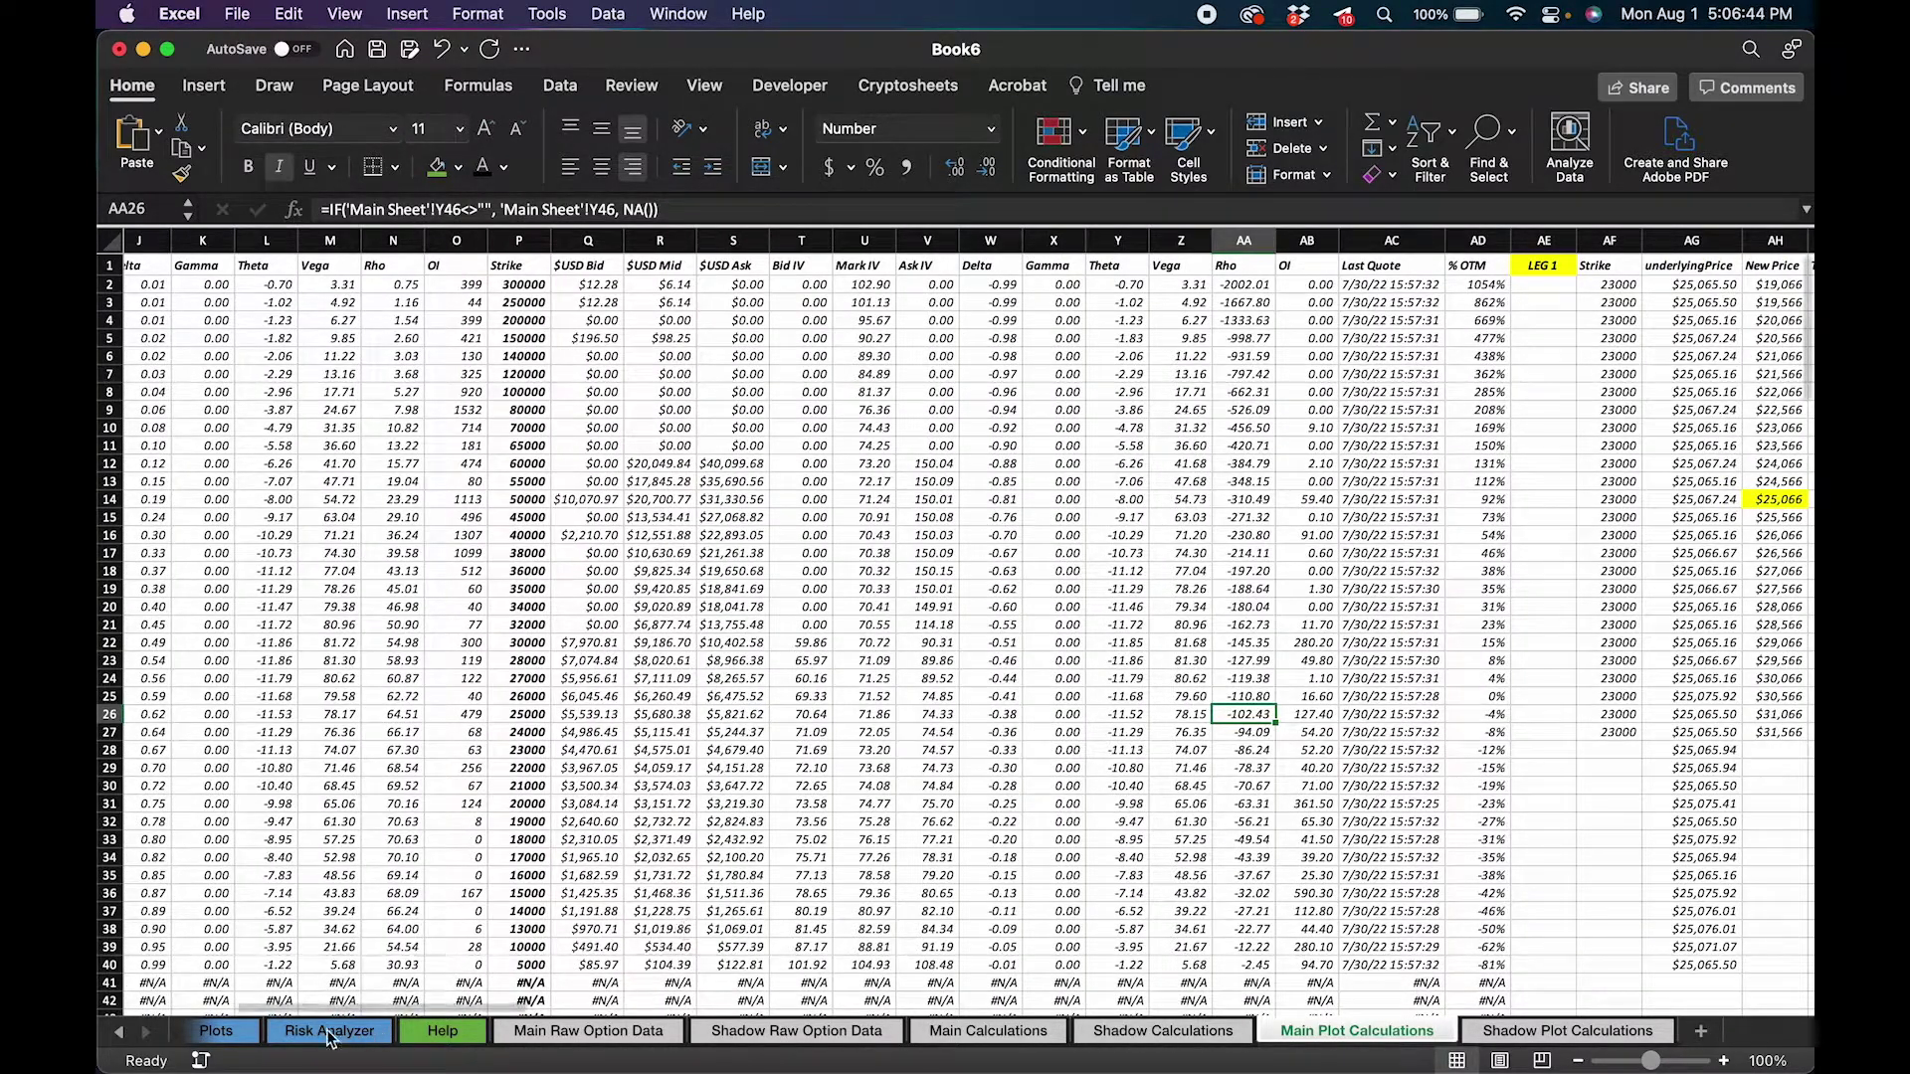
Step: Open the Plots sheet and view the strike and Greeks charts
click(206, 1042)
scroll(699, 429, up, 3)
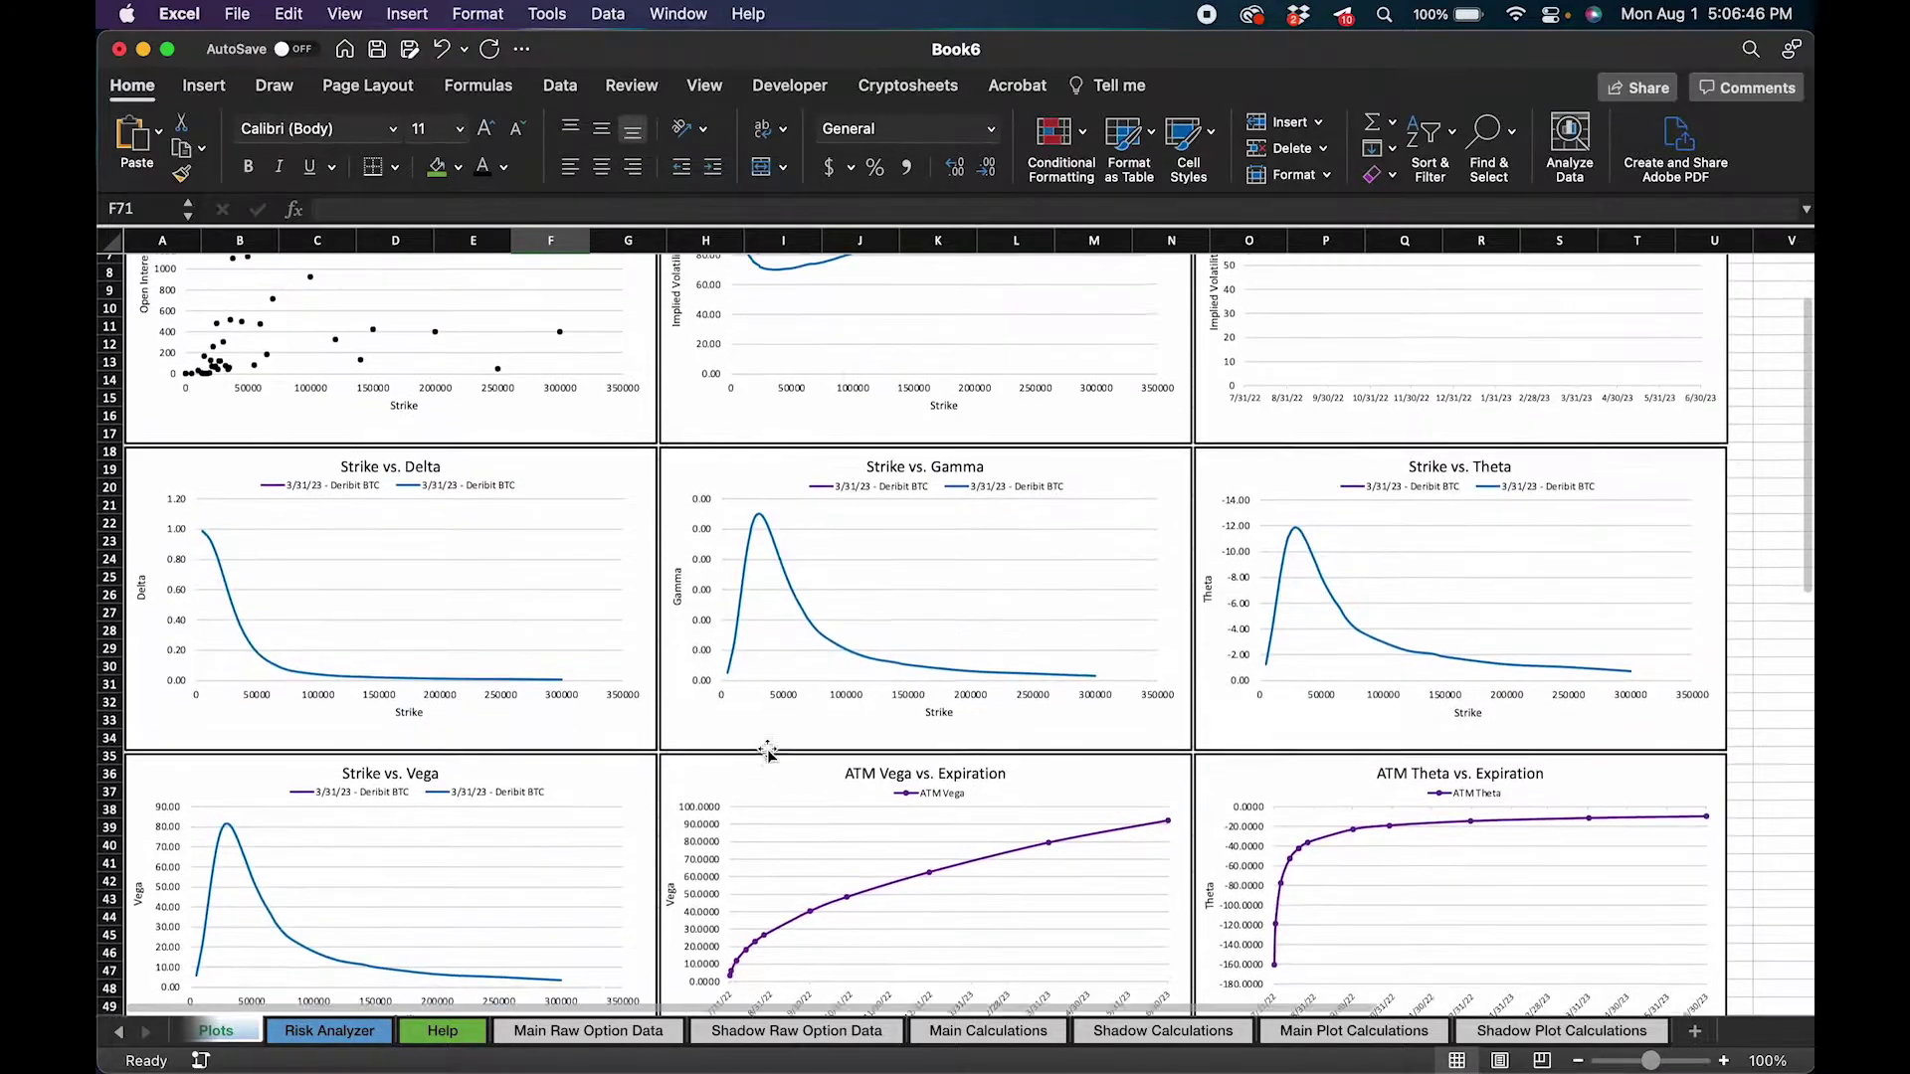
scroll(699, 430, up, 2)
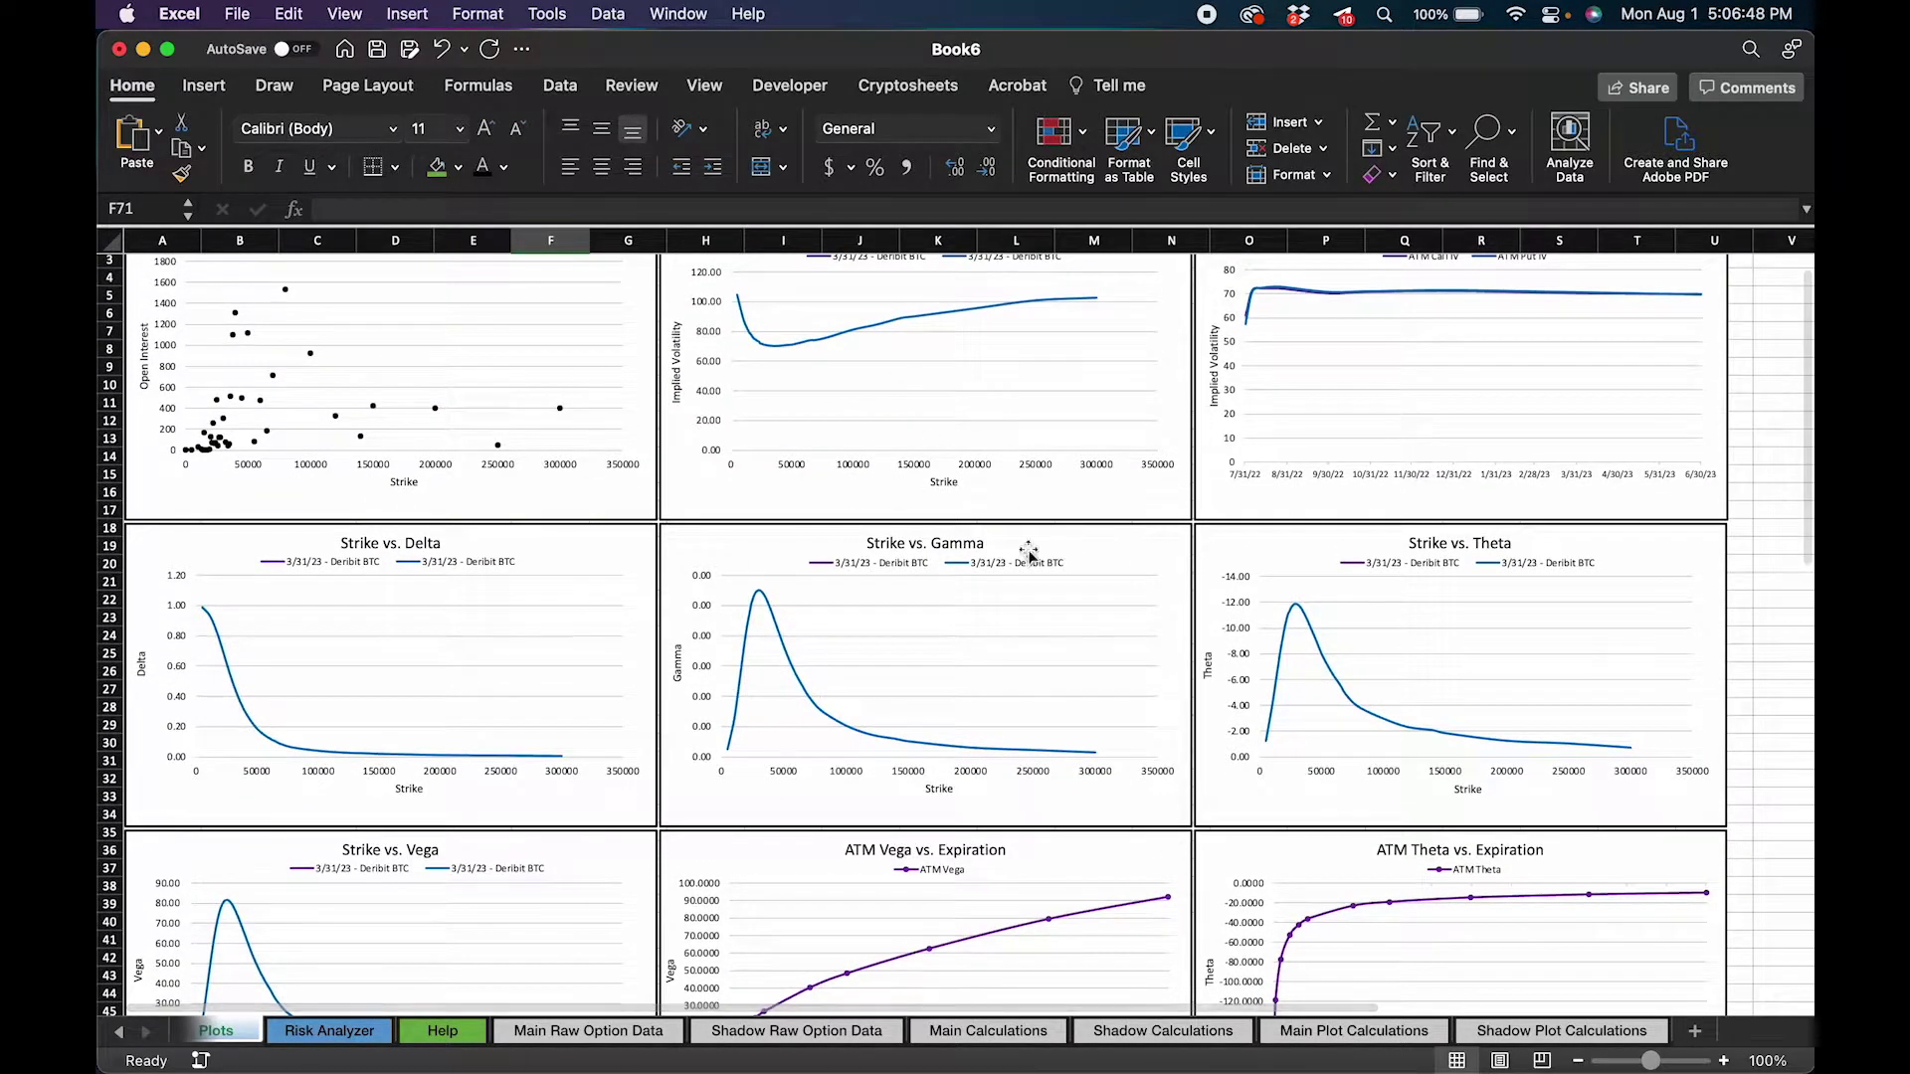
Step: Return to Main Plot Calculations after checking the shadow version, and examine the LEG 1 and LEG 2 pricing columns
click(1407, 1052)
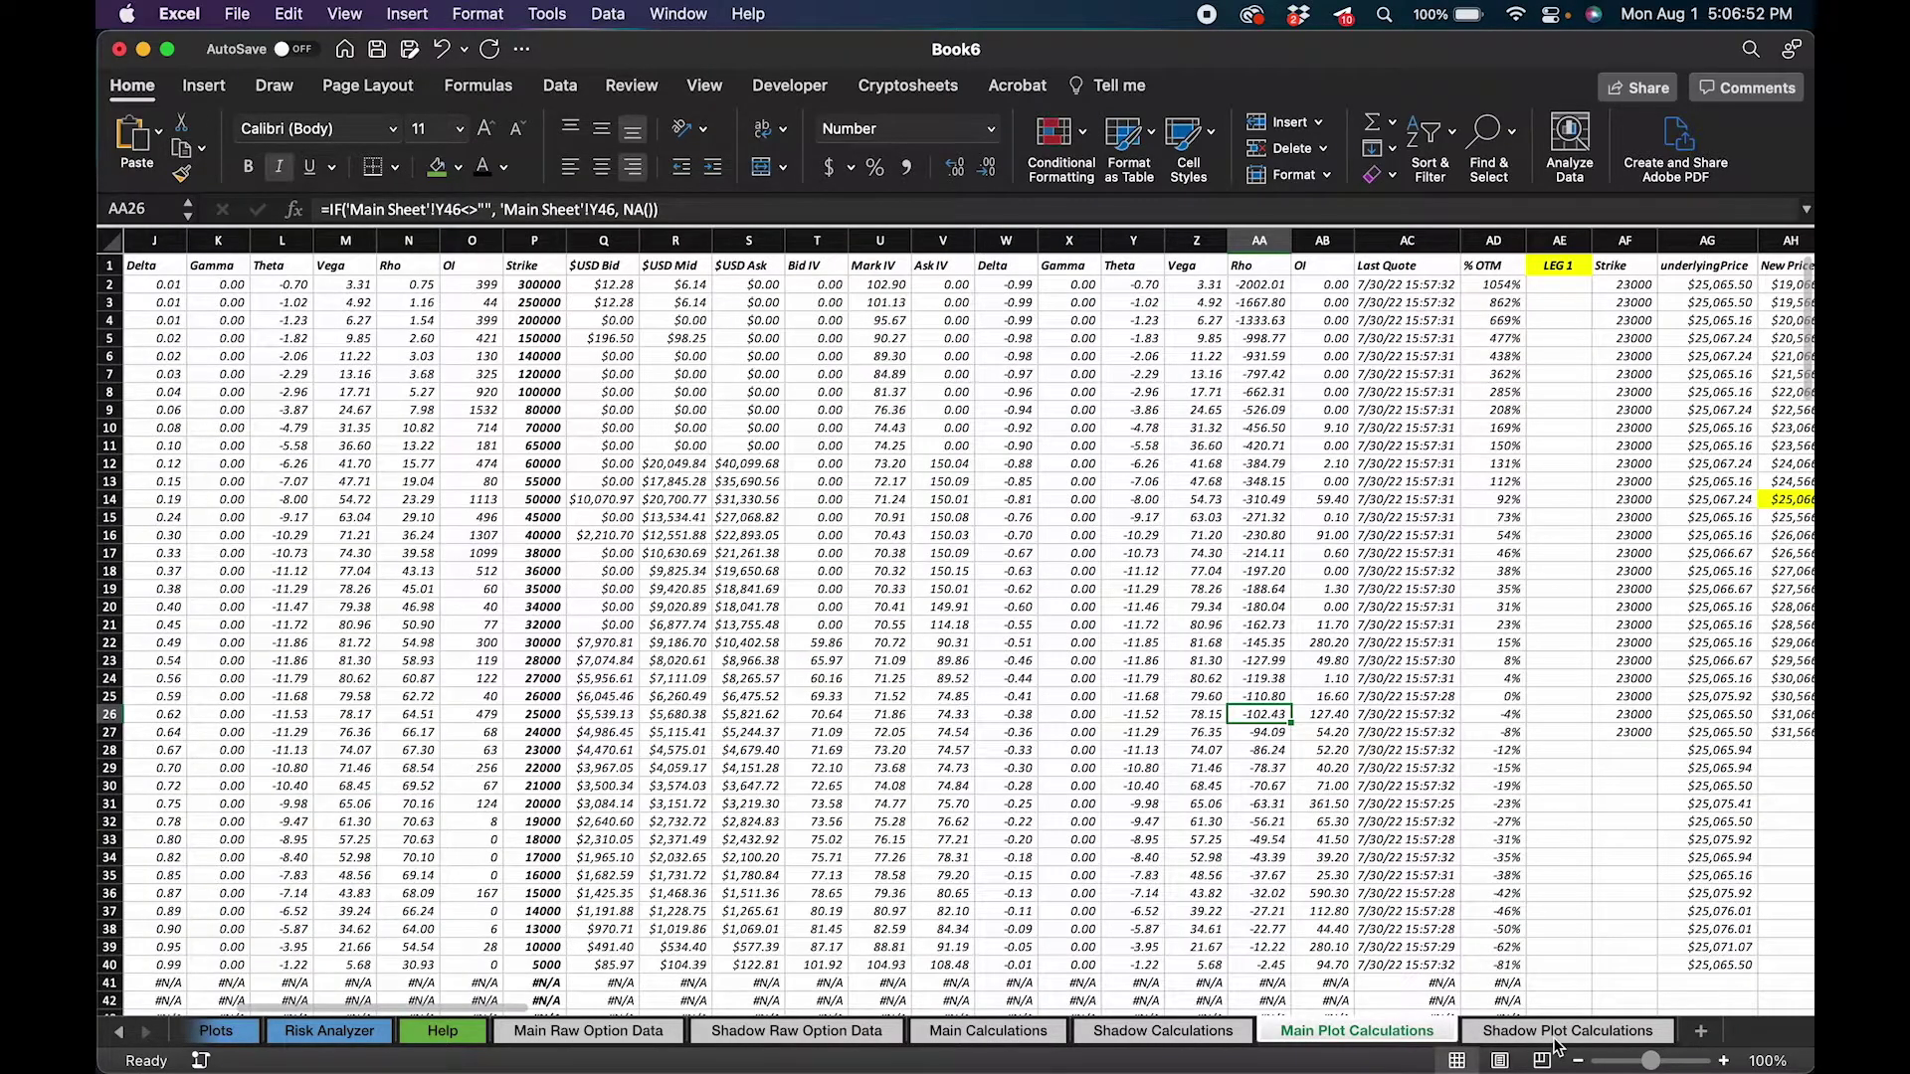
click(1557, 1047)
click(1382, 1032)
scroll(1243, 744, right, 10)
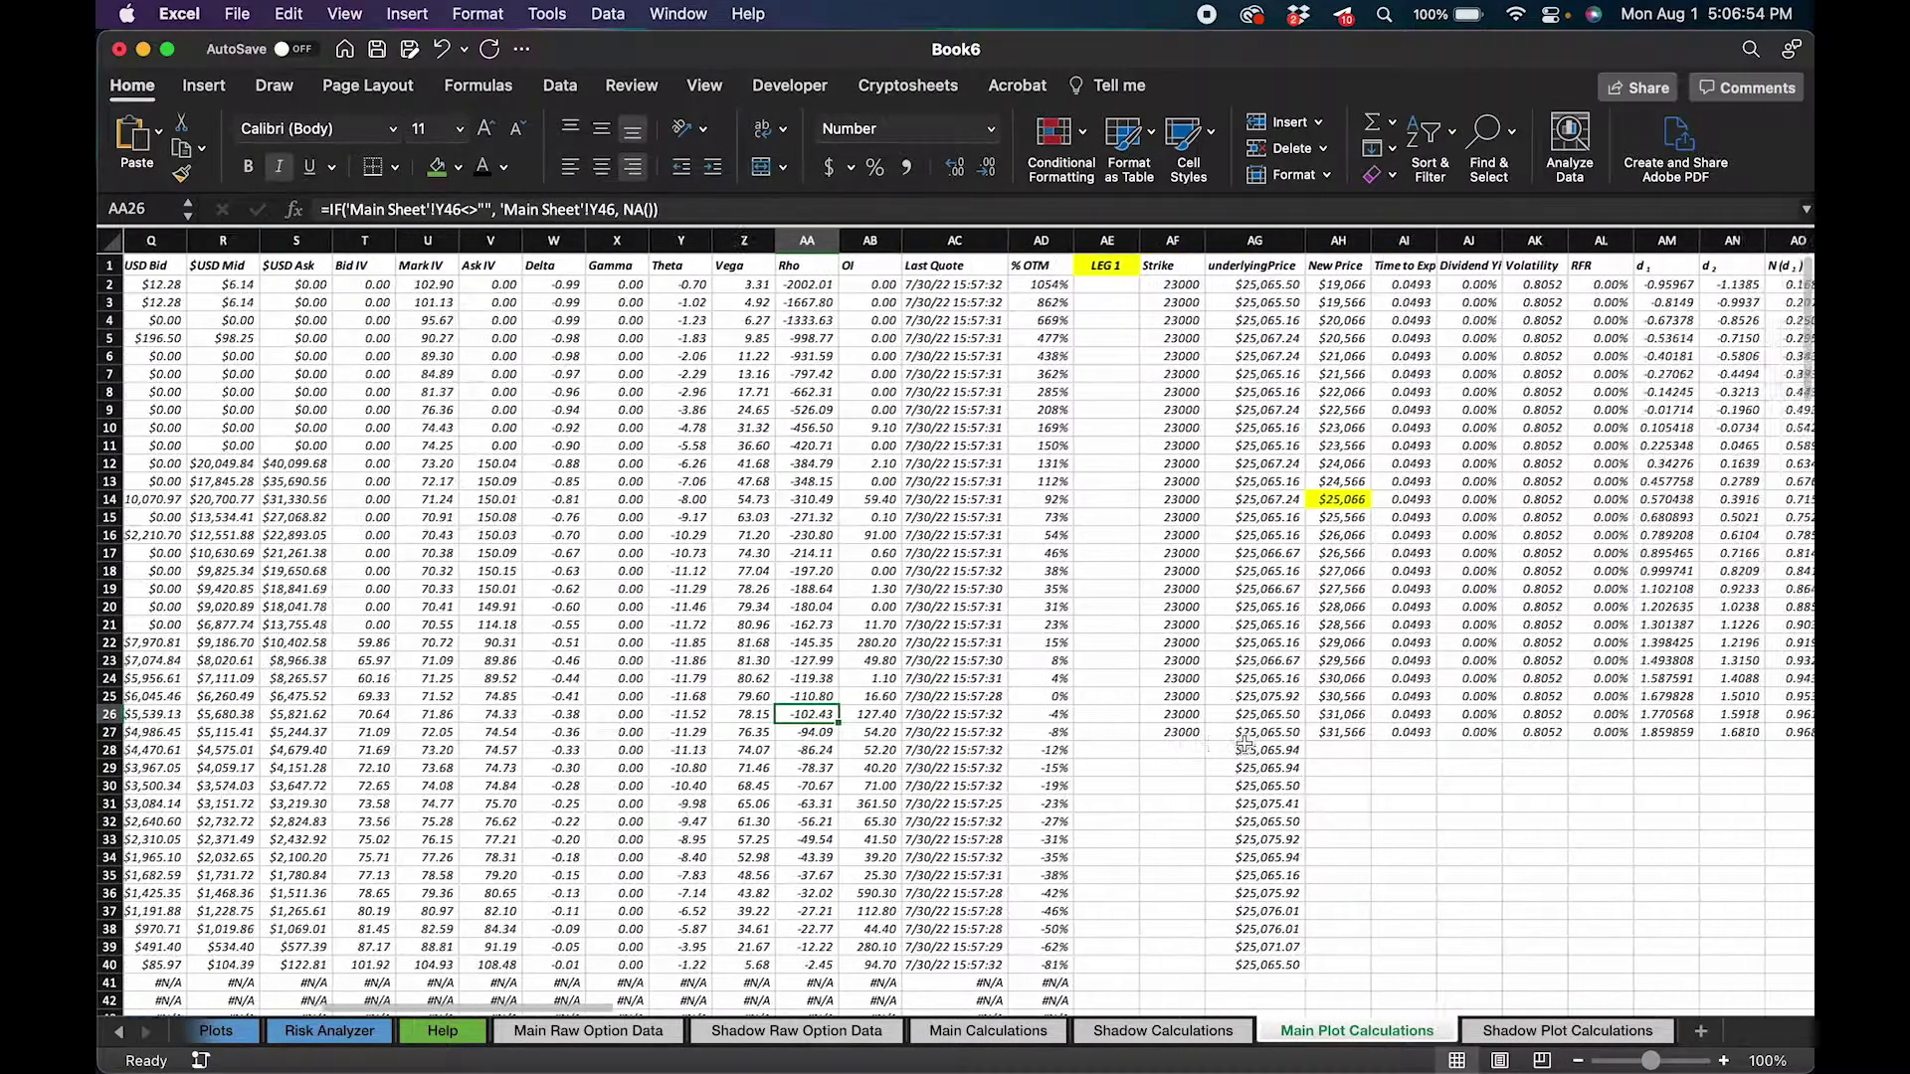
scroll(1243, 744, right, 10)
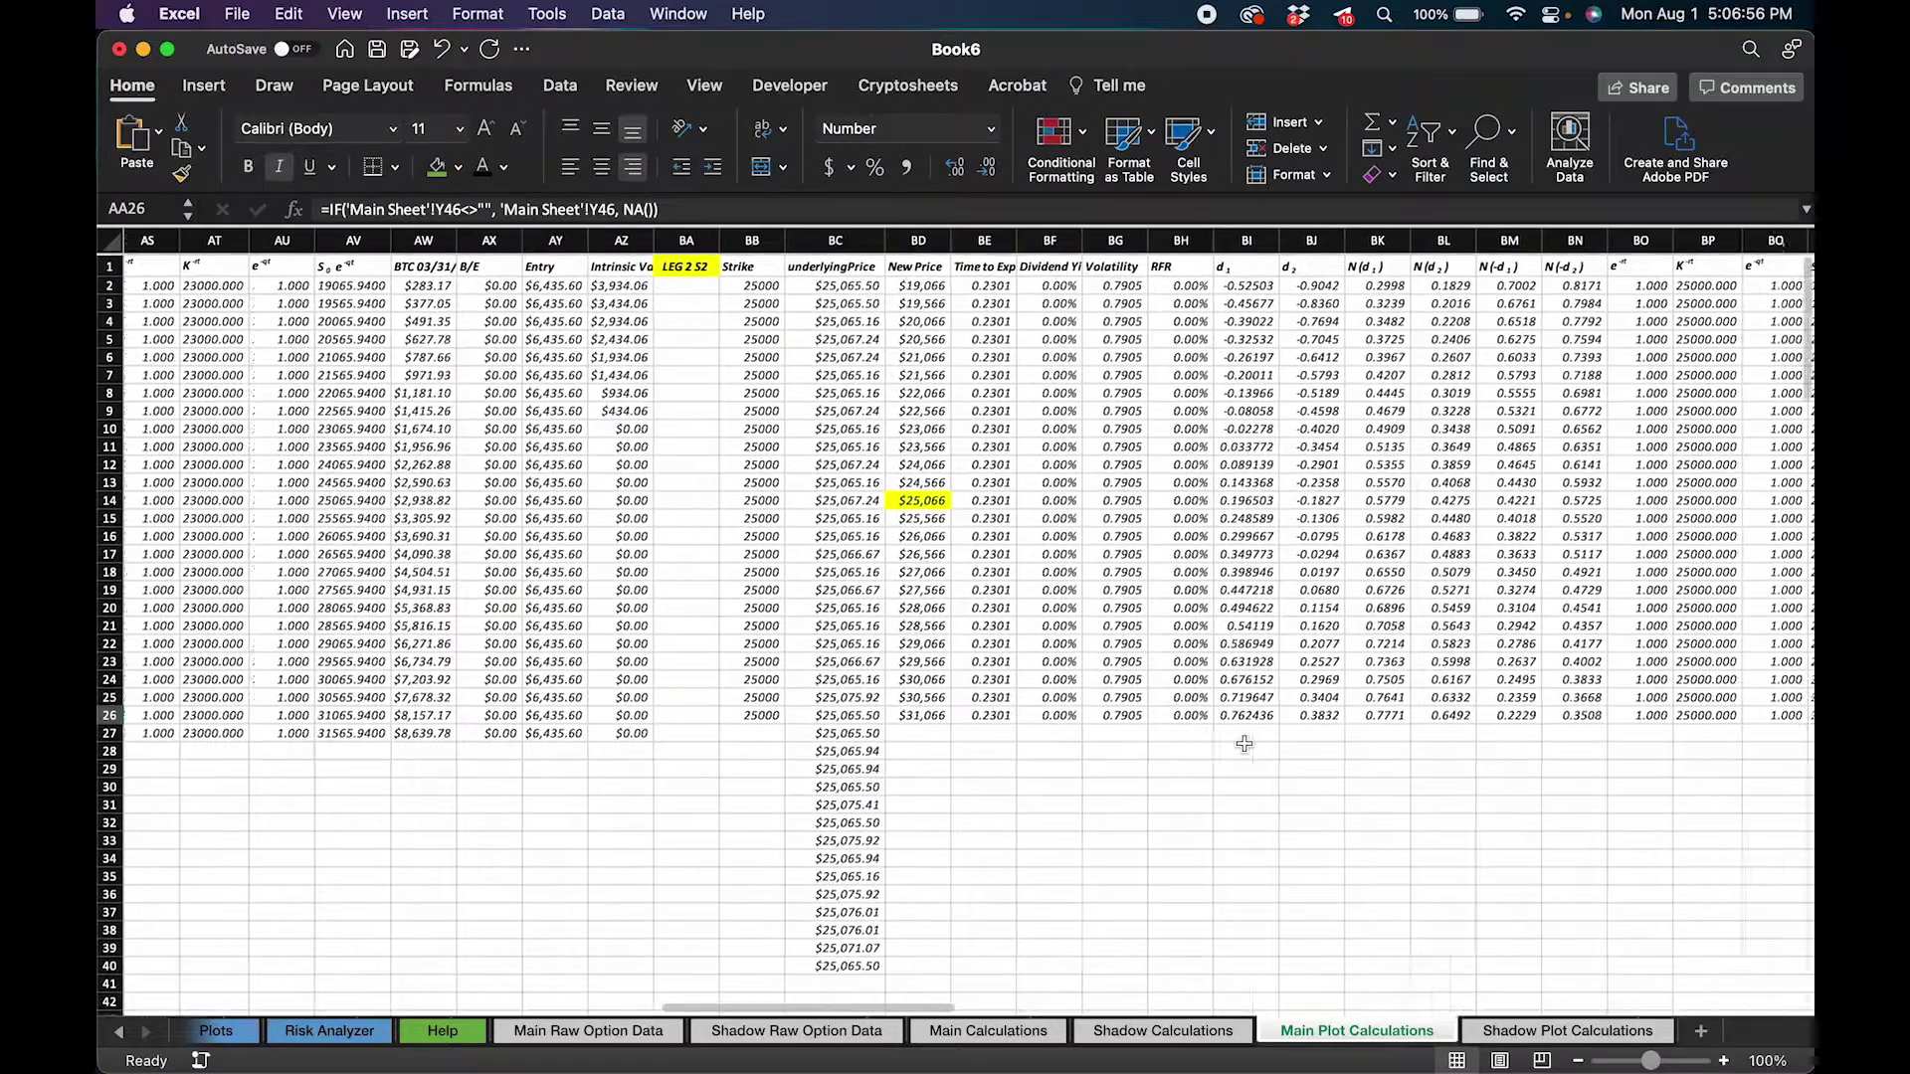
scroll(1243, 744, right, 10)
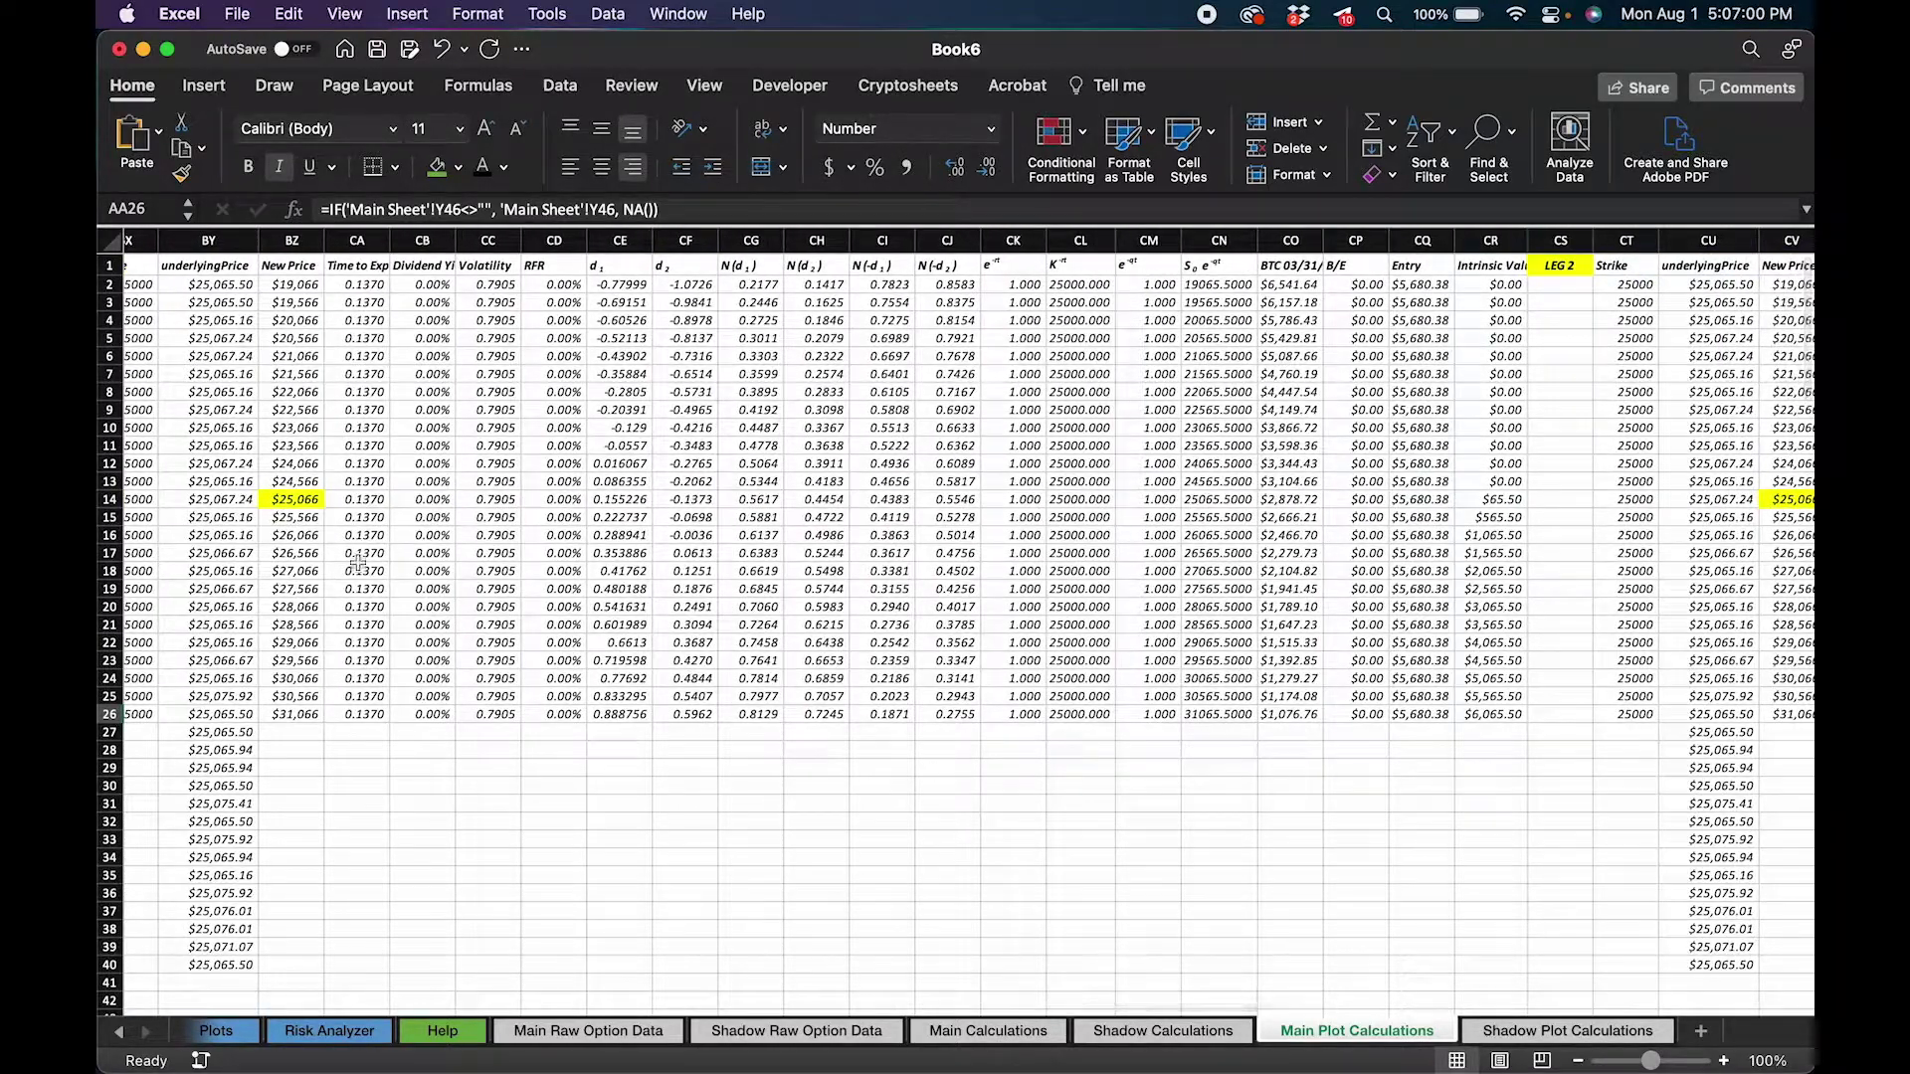
scroll(608, 540, left, 8)
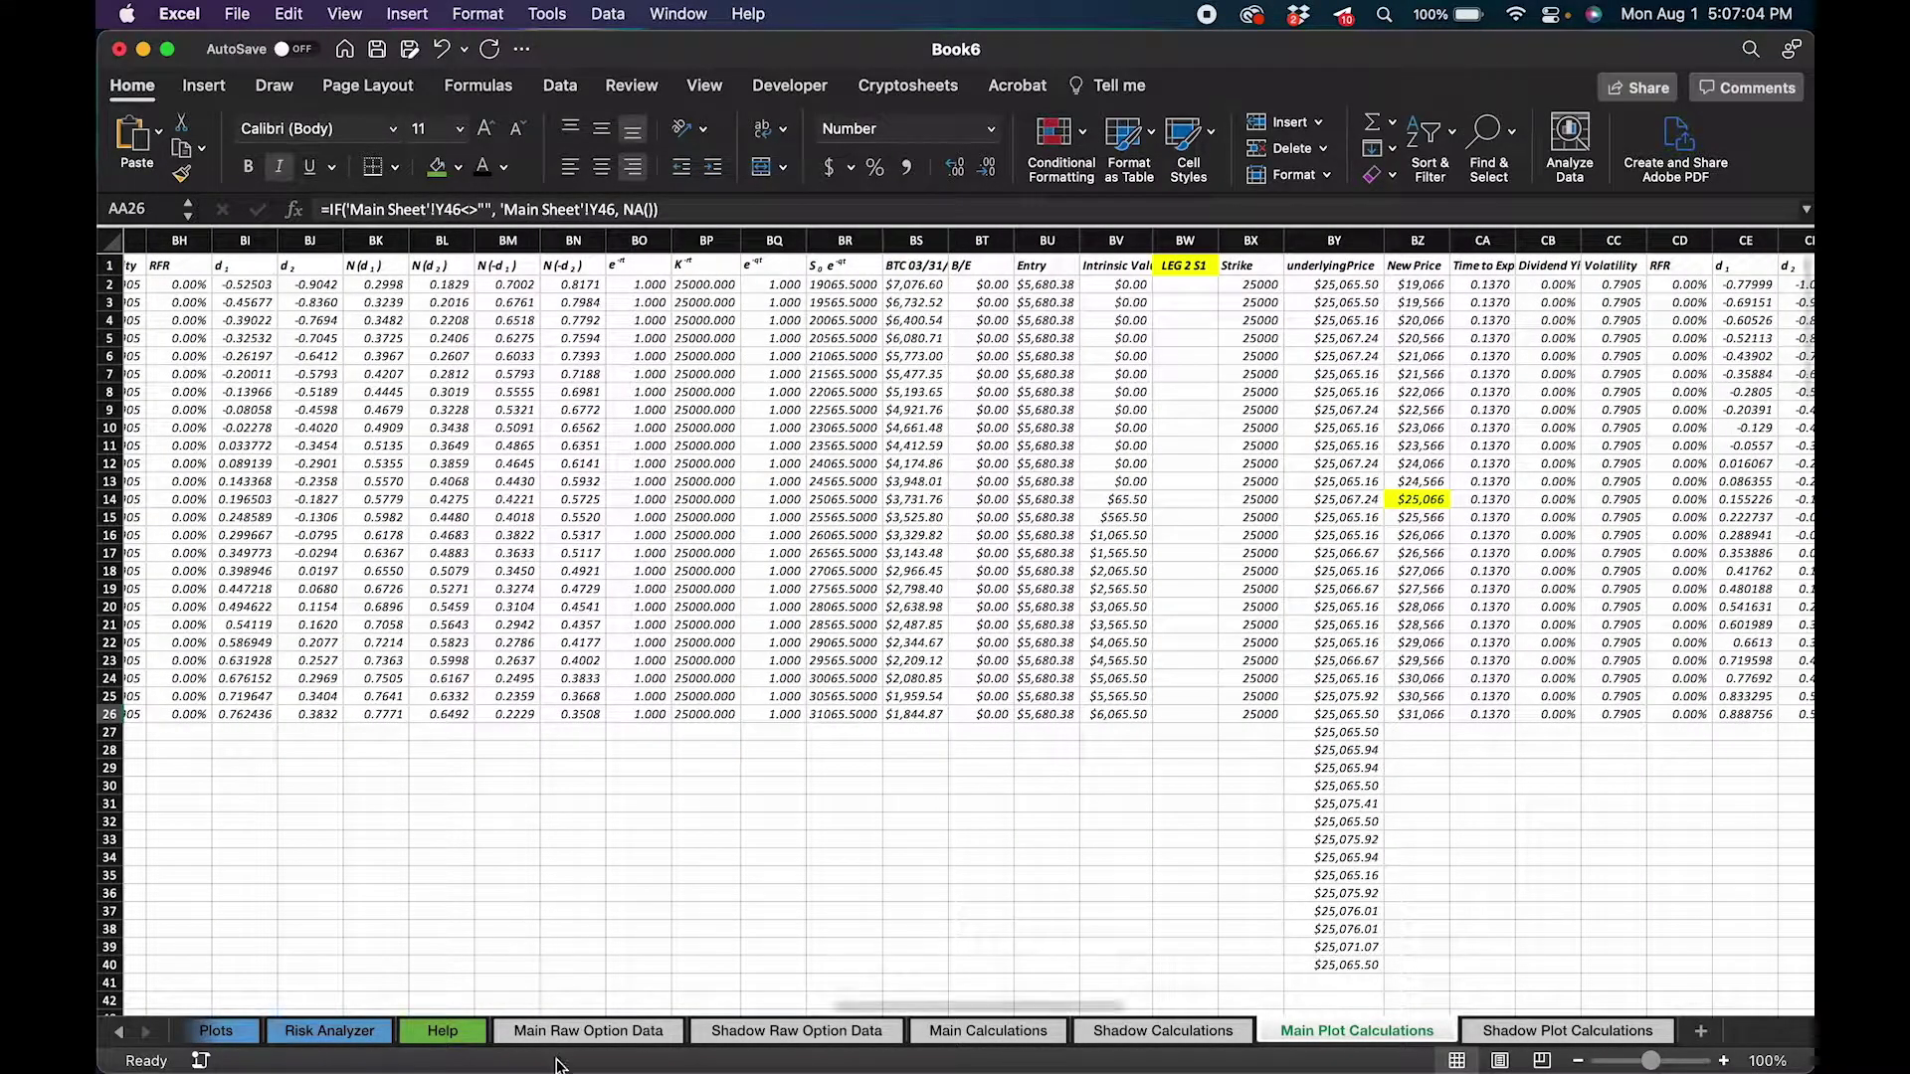
Step: Open the Risk Analyzer sheet and set its zoom to 90% to refresh the floating charts
click(331, 1033)
scroll(725, 759, right, 1)
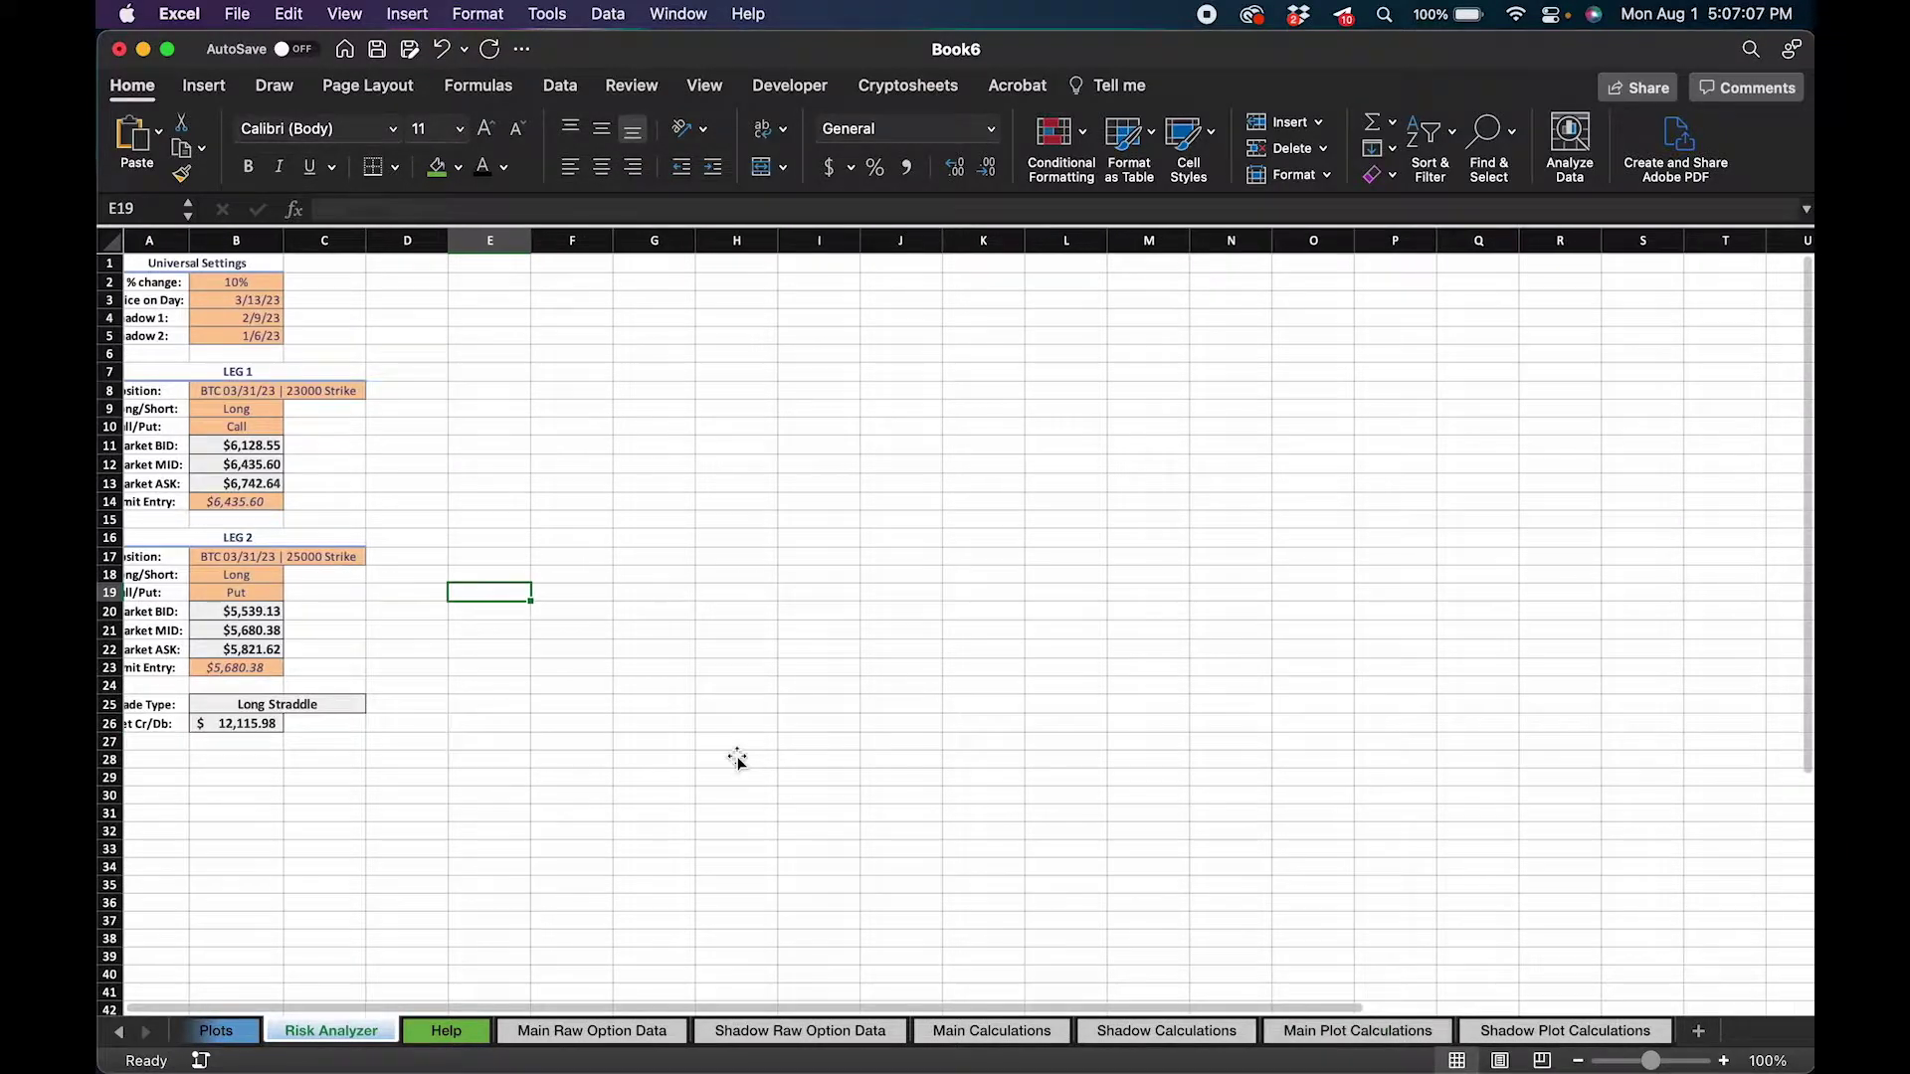
click(1766, 1062)
text(90)
key(Return)
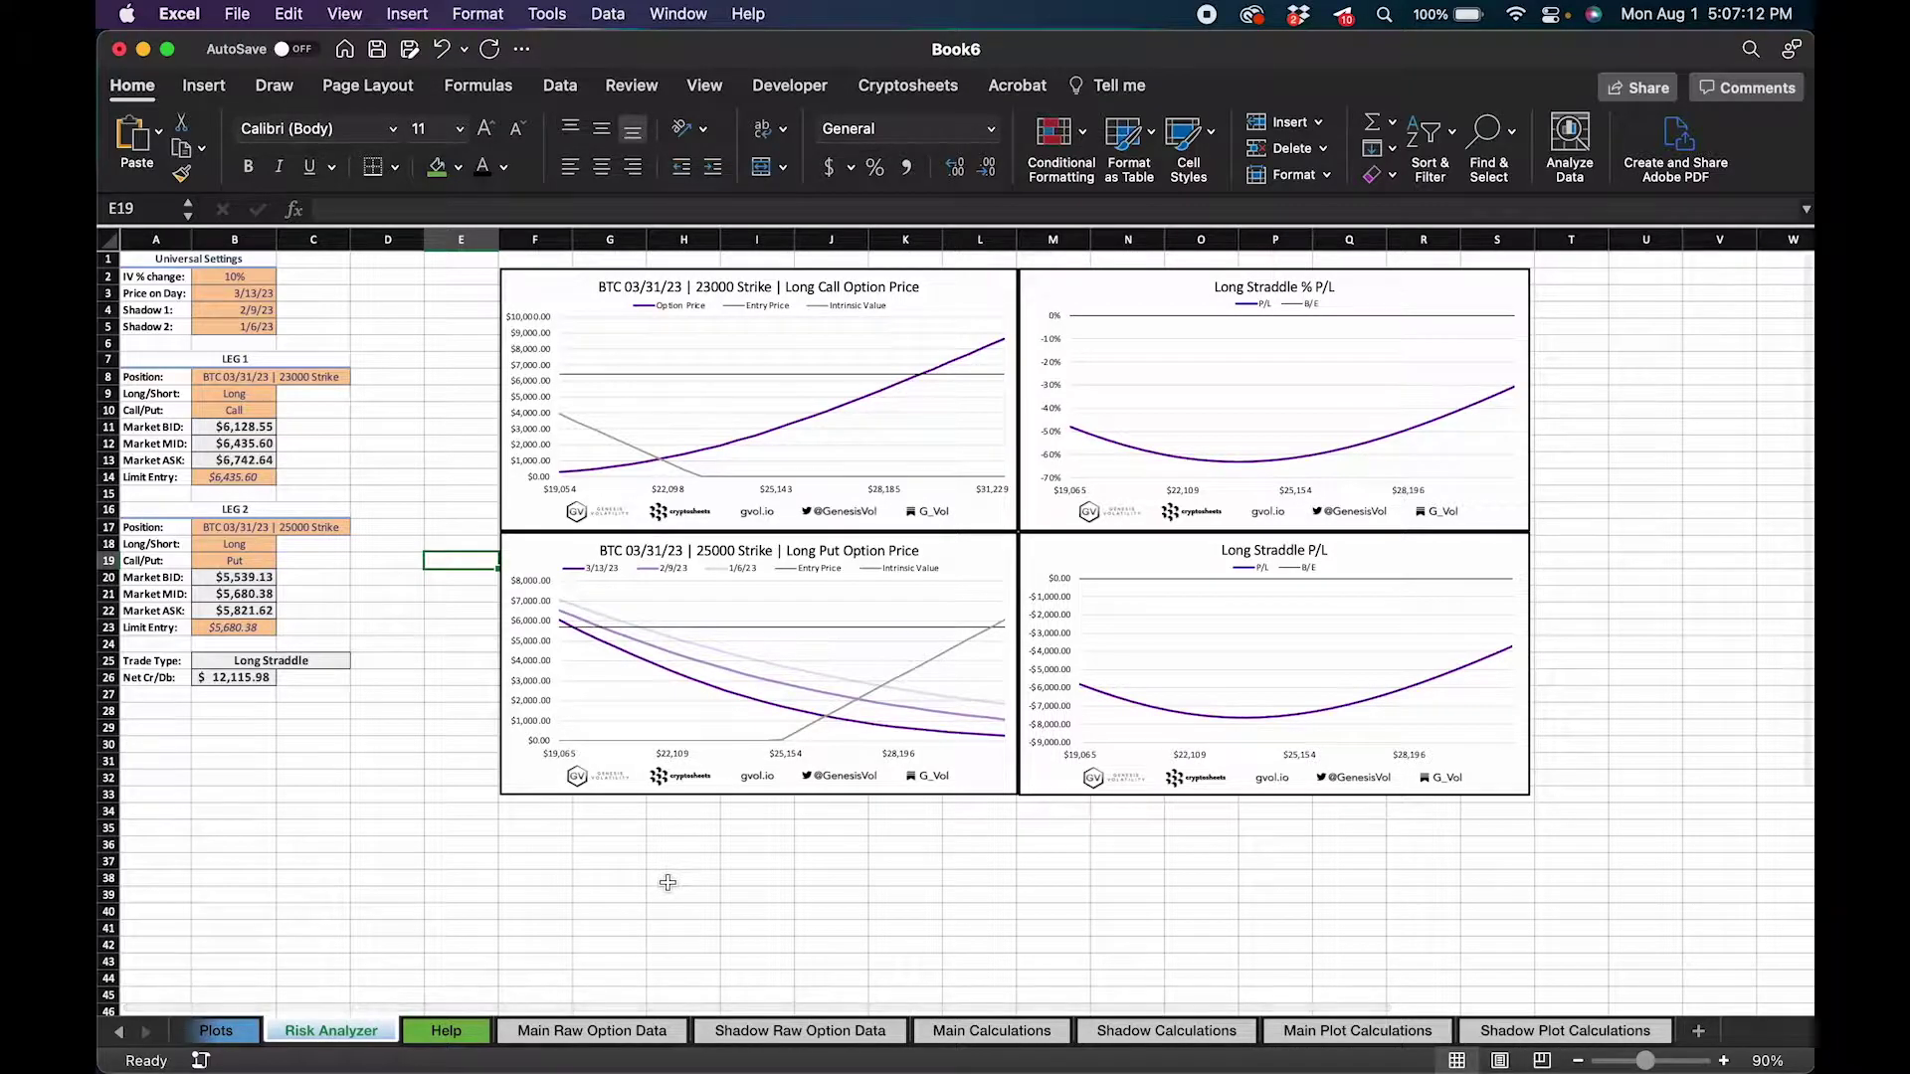
Step: Bring the first sheets of the workbook back within reach and open the Main Sheet
click(119, 1032)
click(119, 1032)
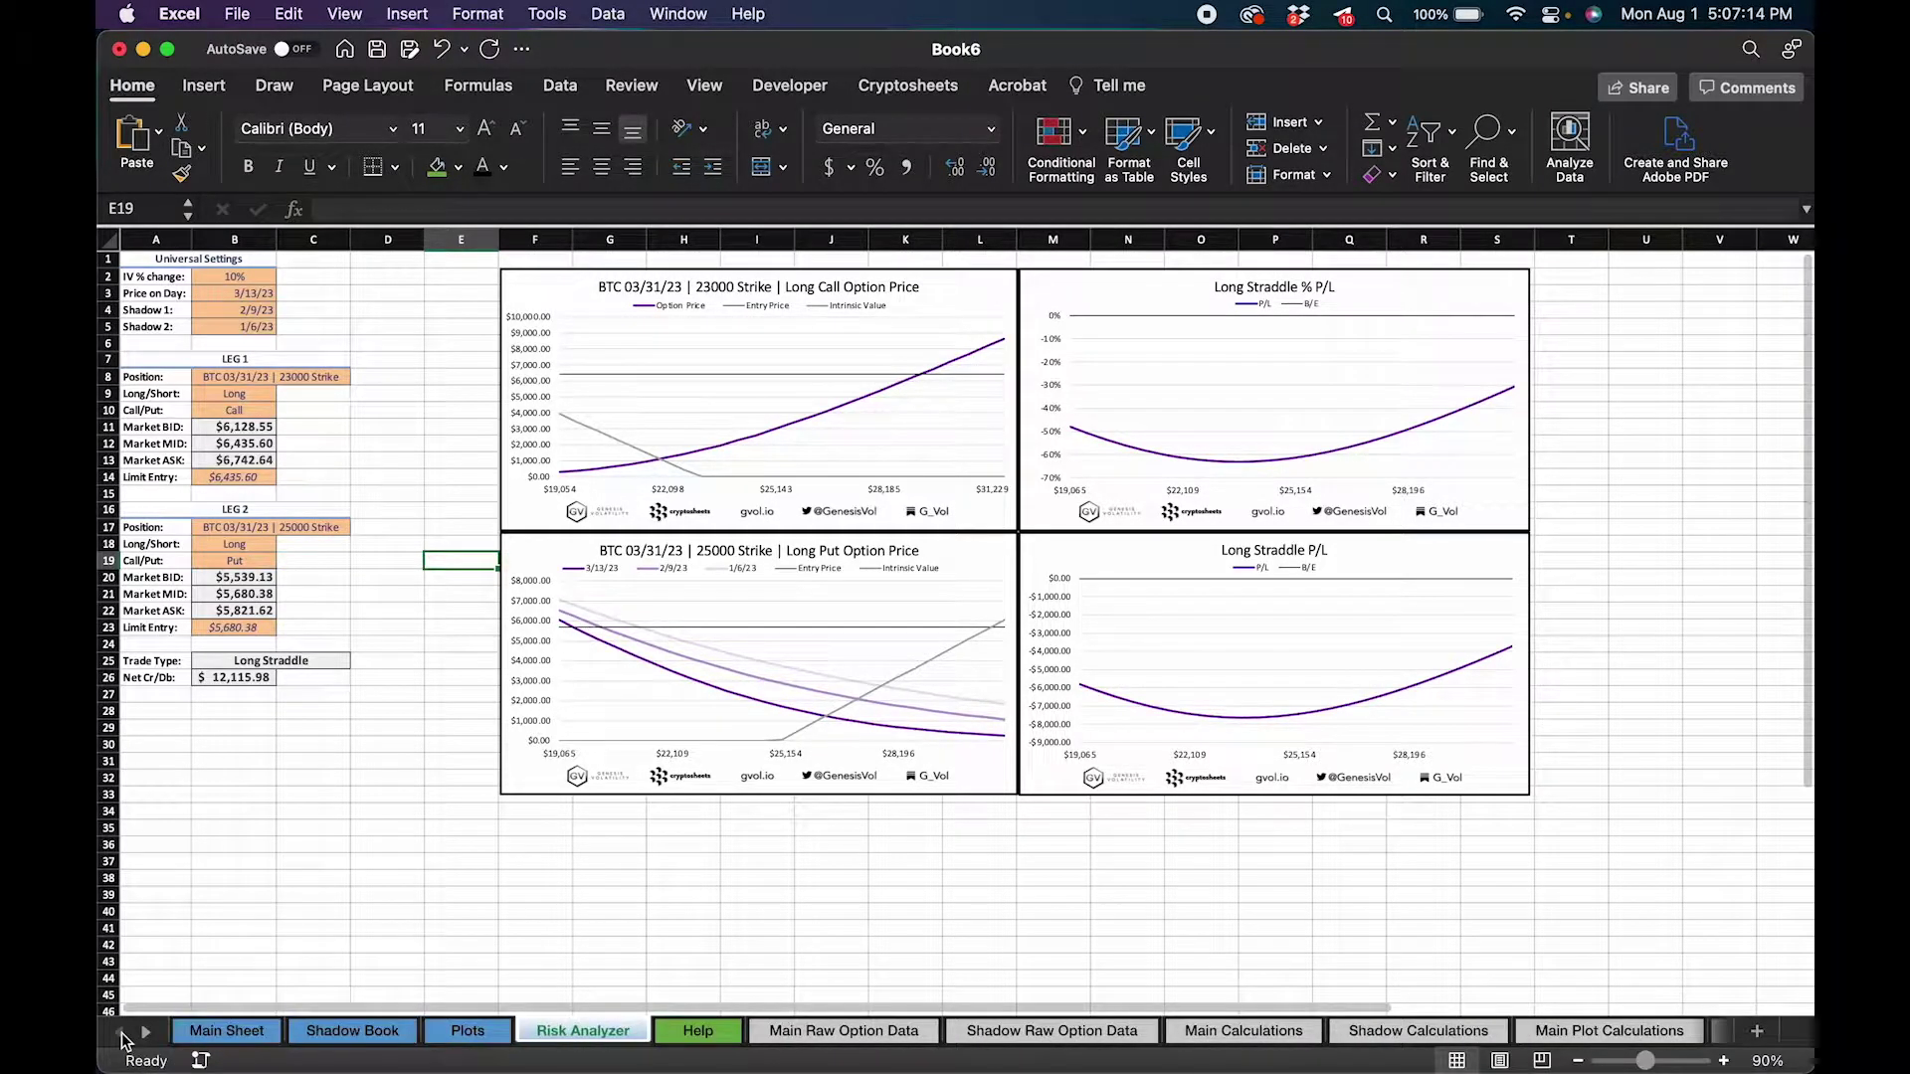
click(228, 1031)
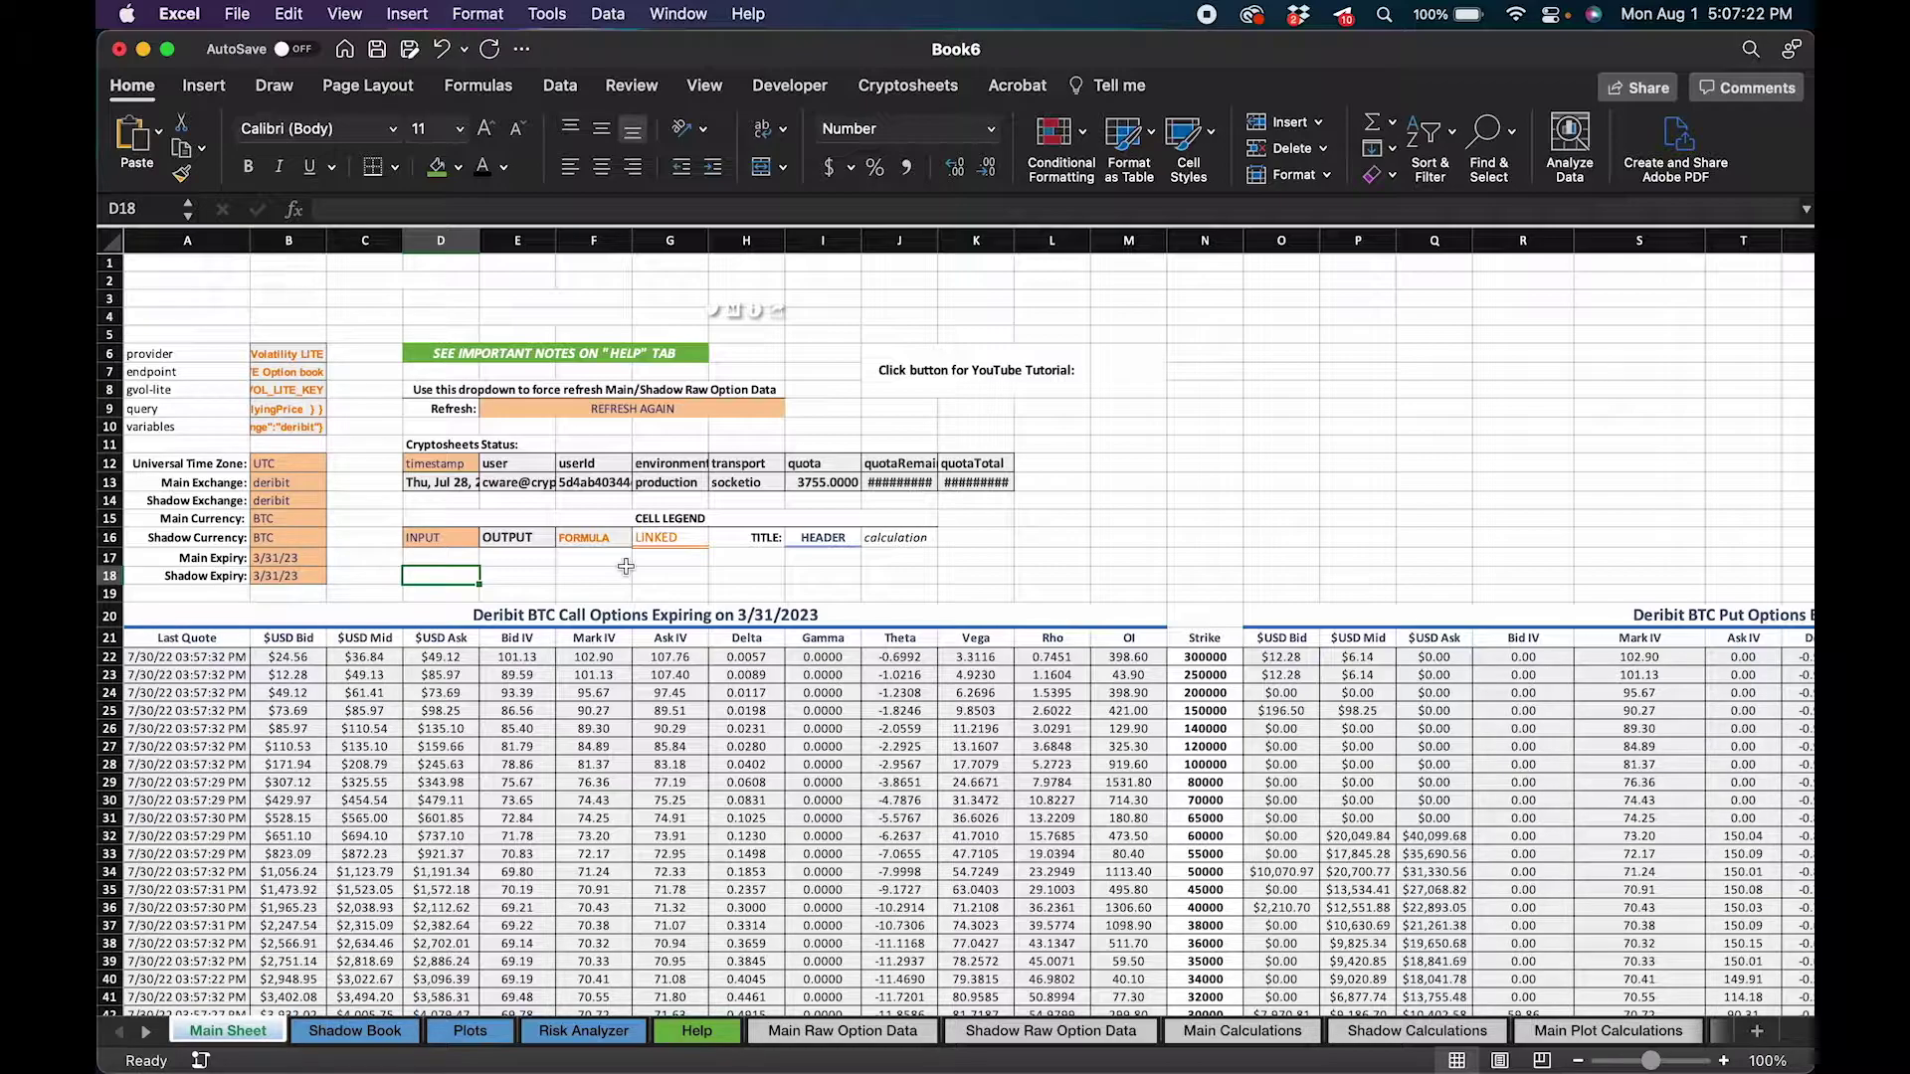
Step: Open the Help sheet, highlight the contact details in A51:G56 and return to the Main Sheet
click(689, 1031)
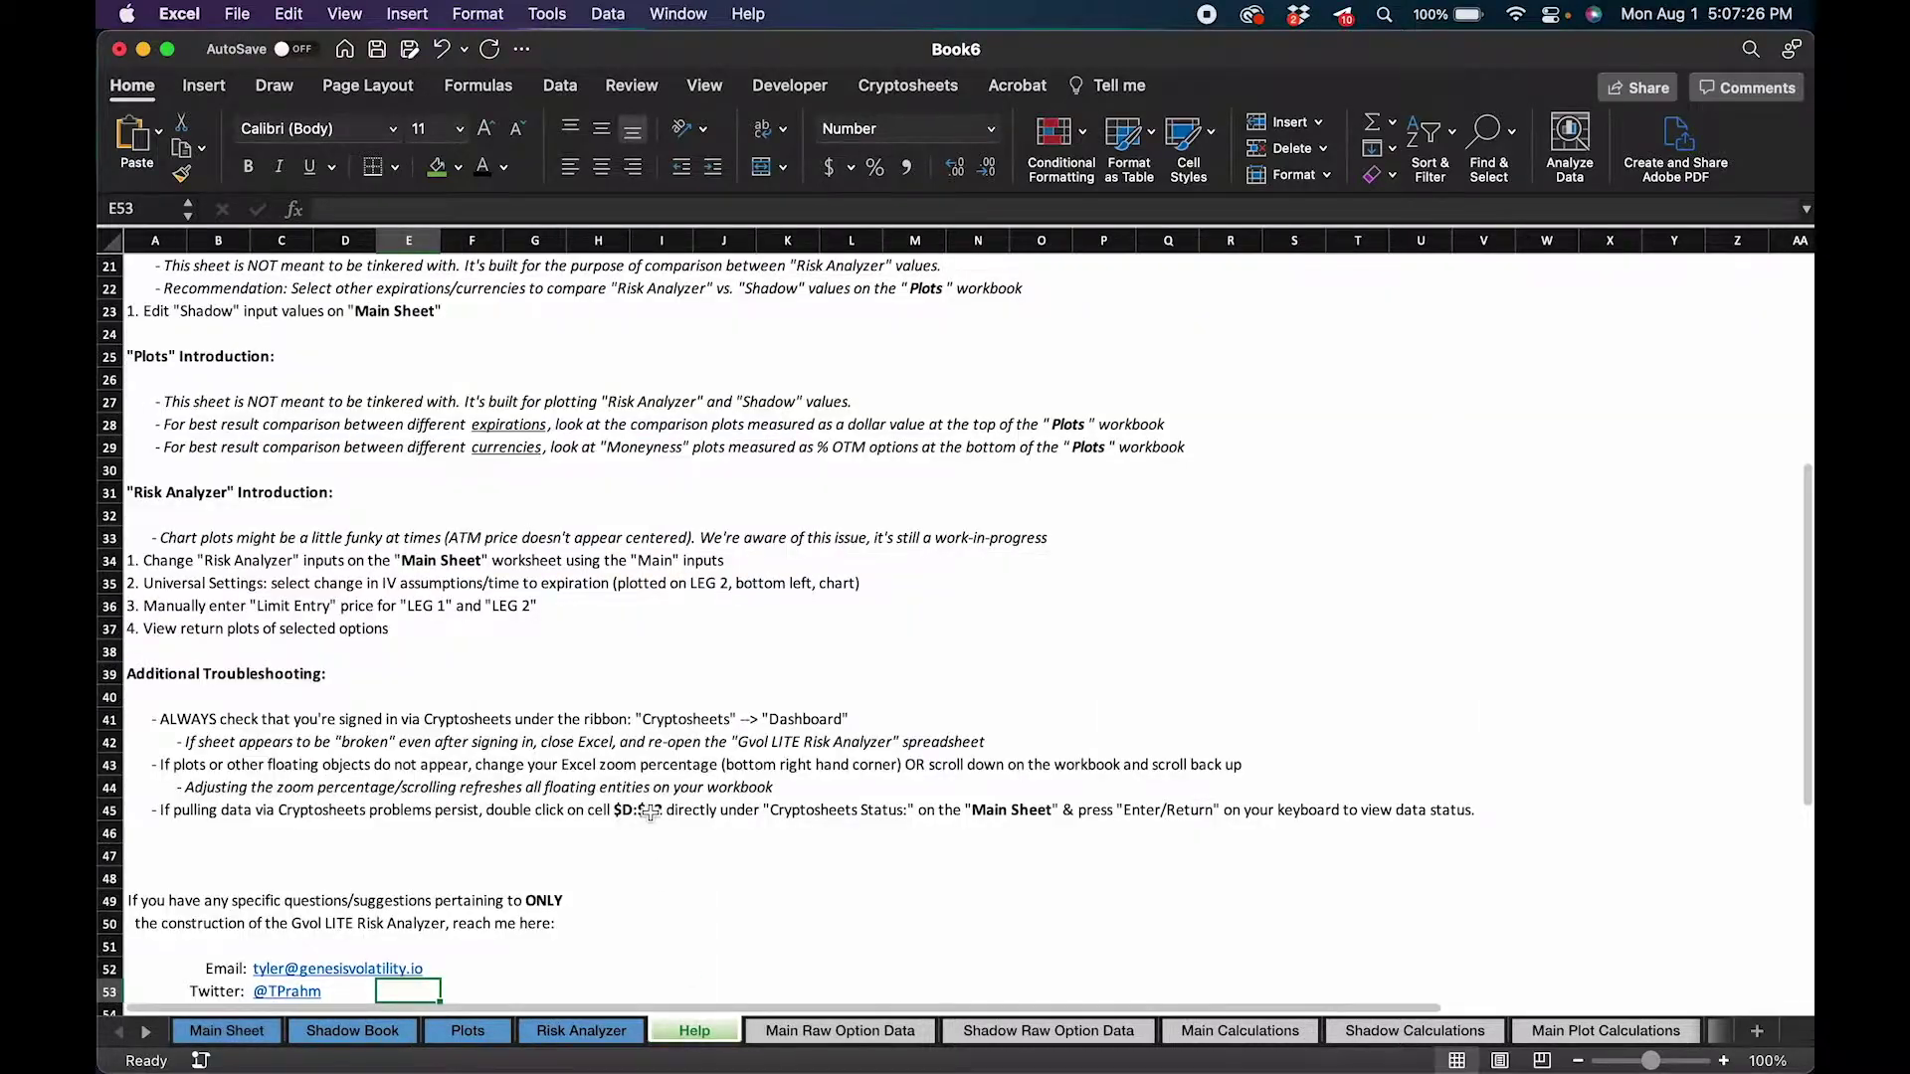
scroll(547, 875, down, 3)
drag(507, 870, 114, 759)
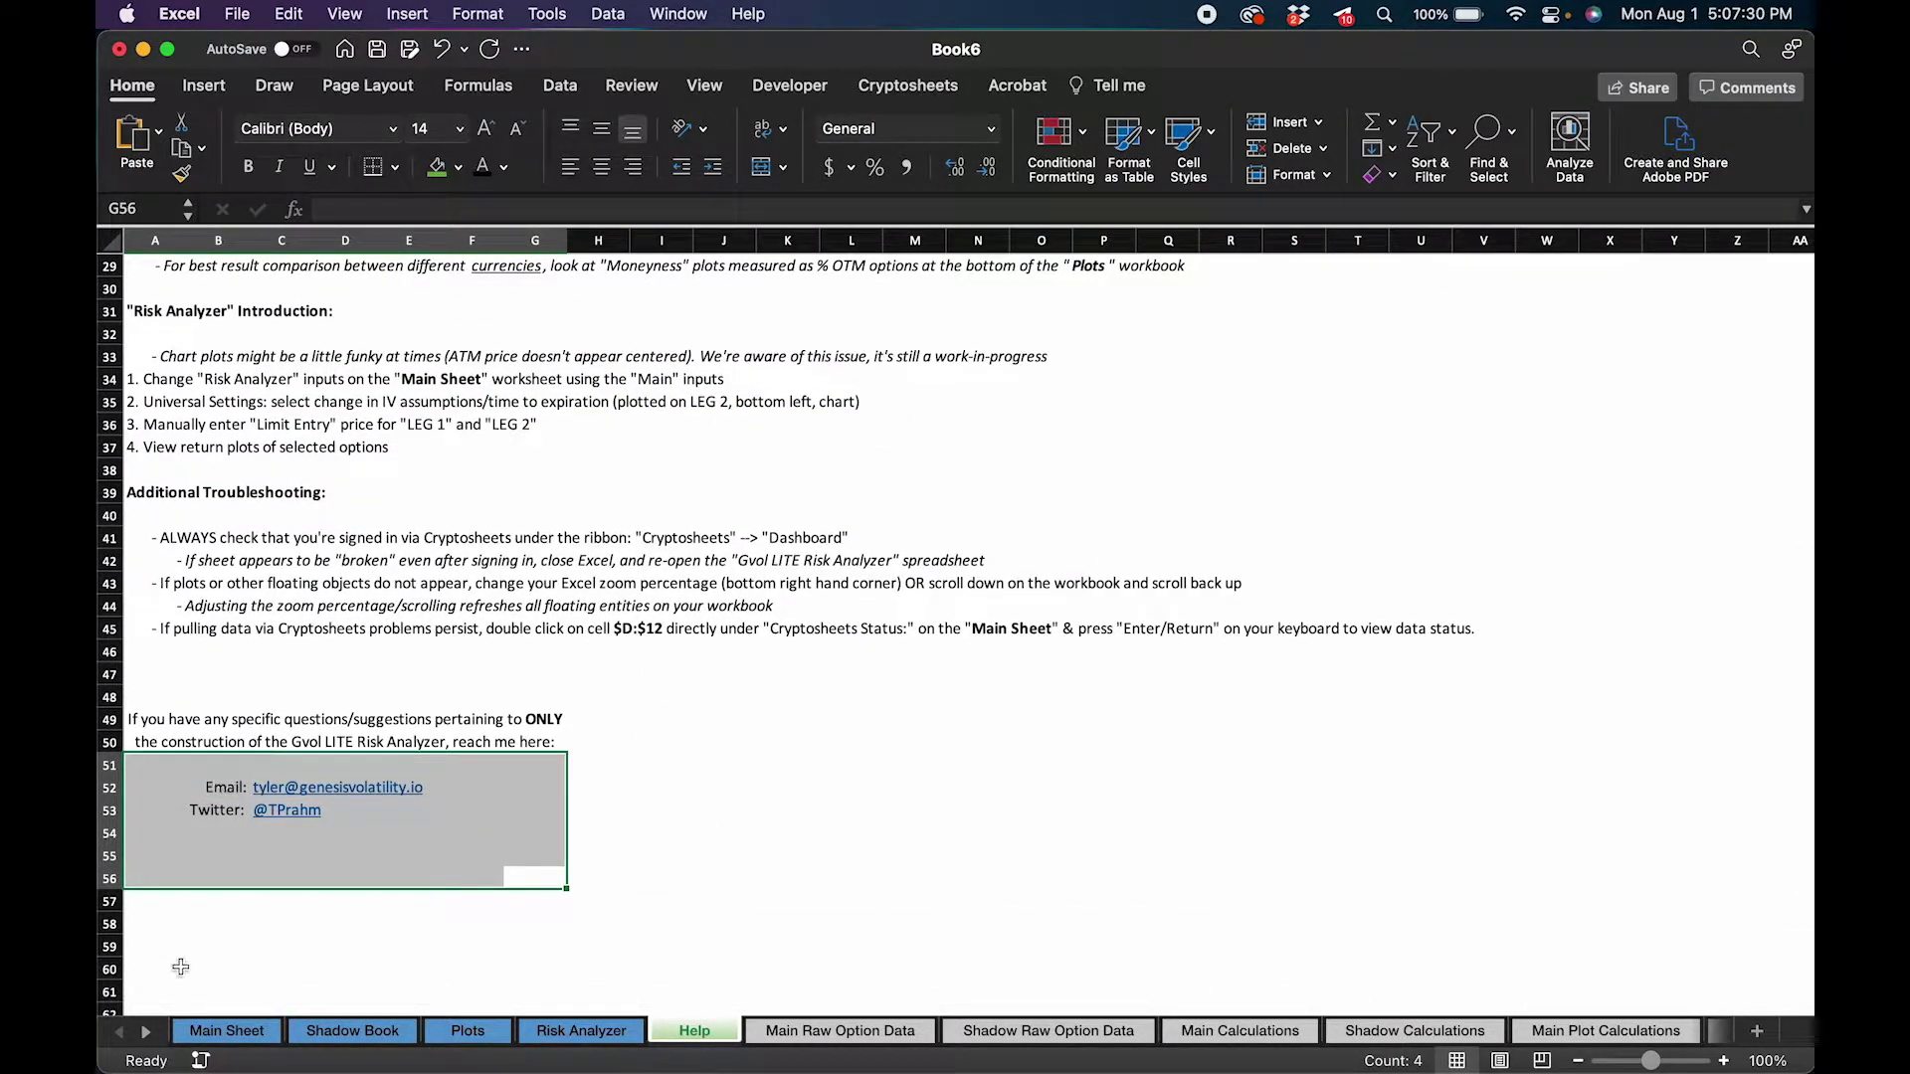
click(225, 1028)
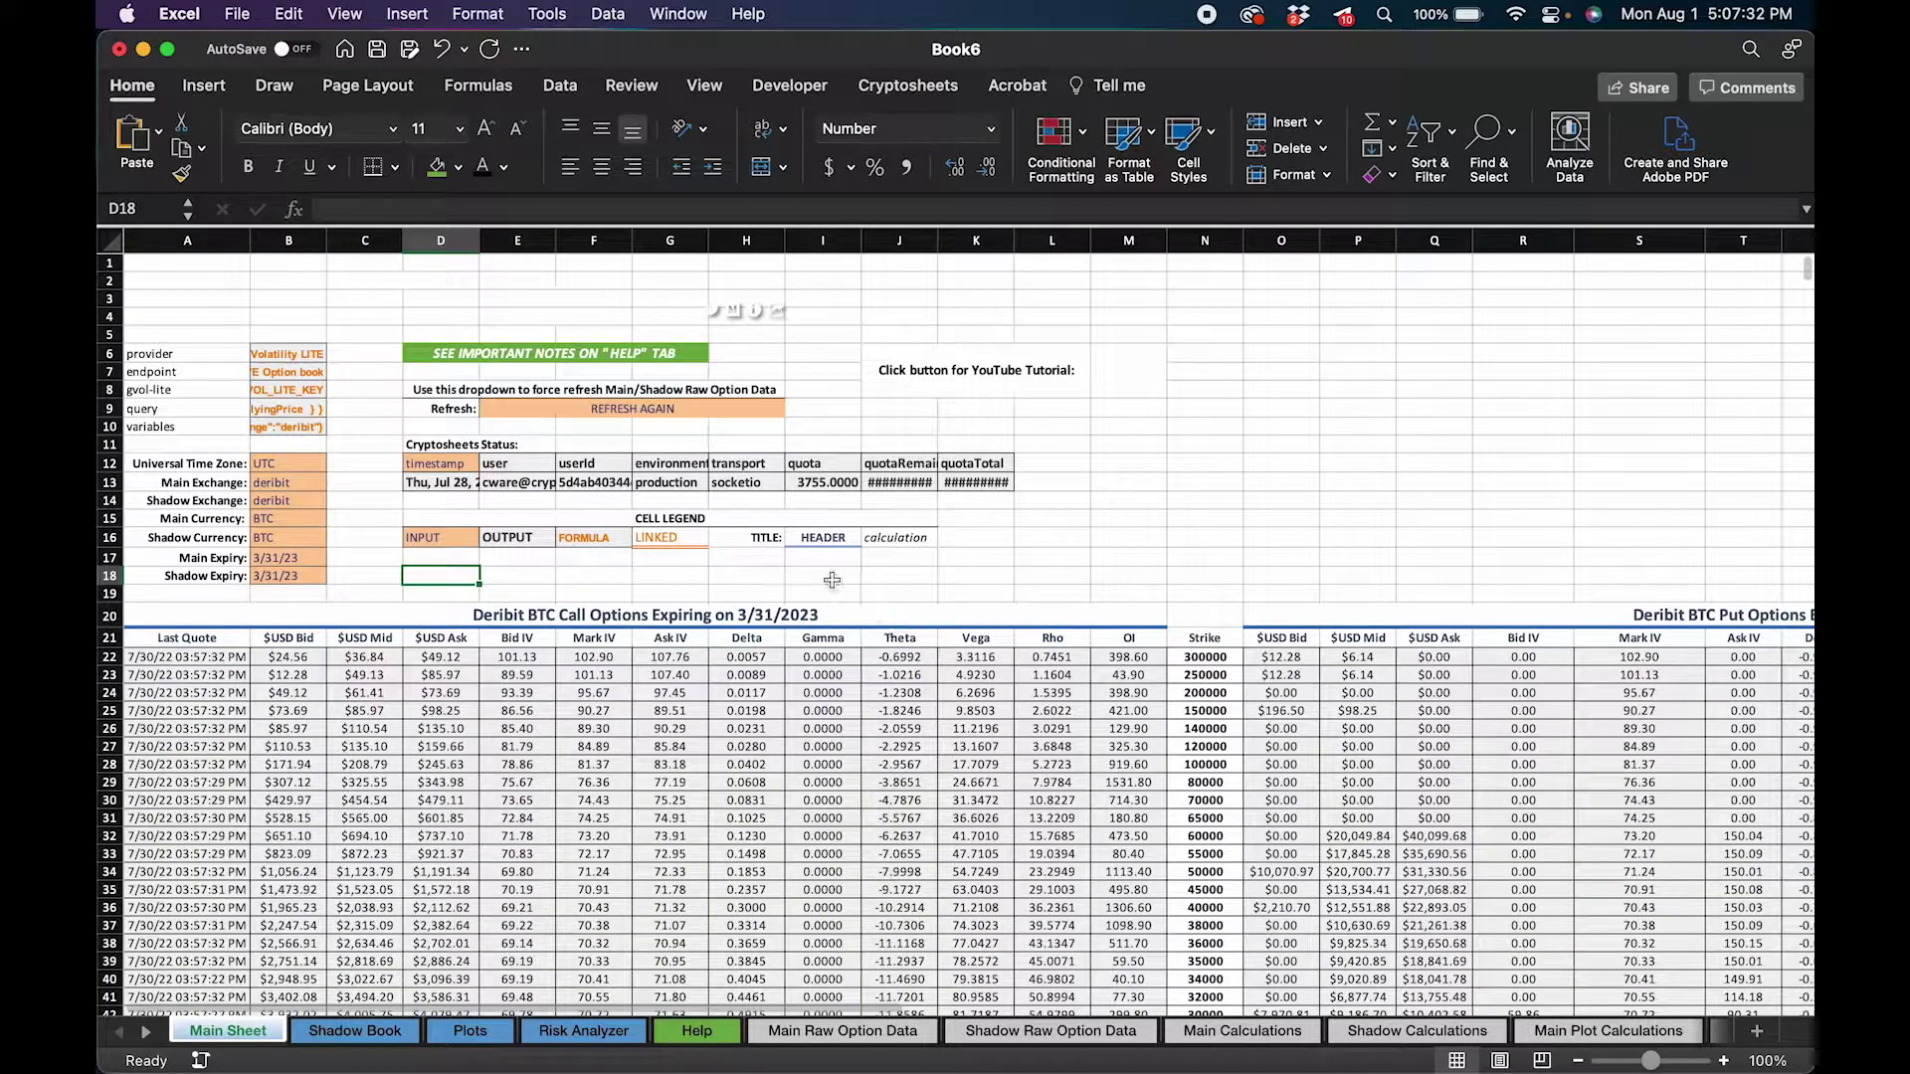